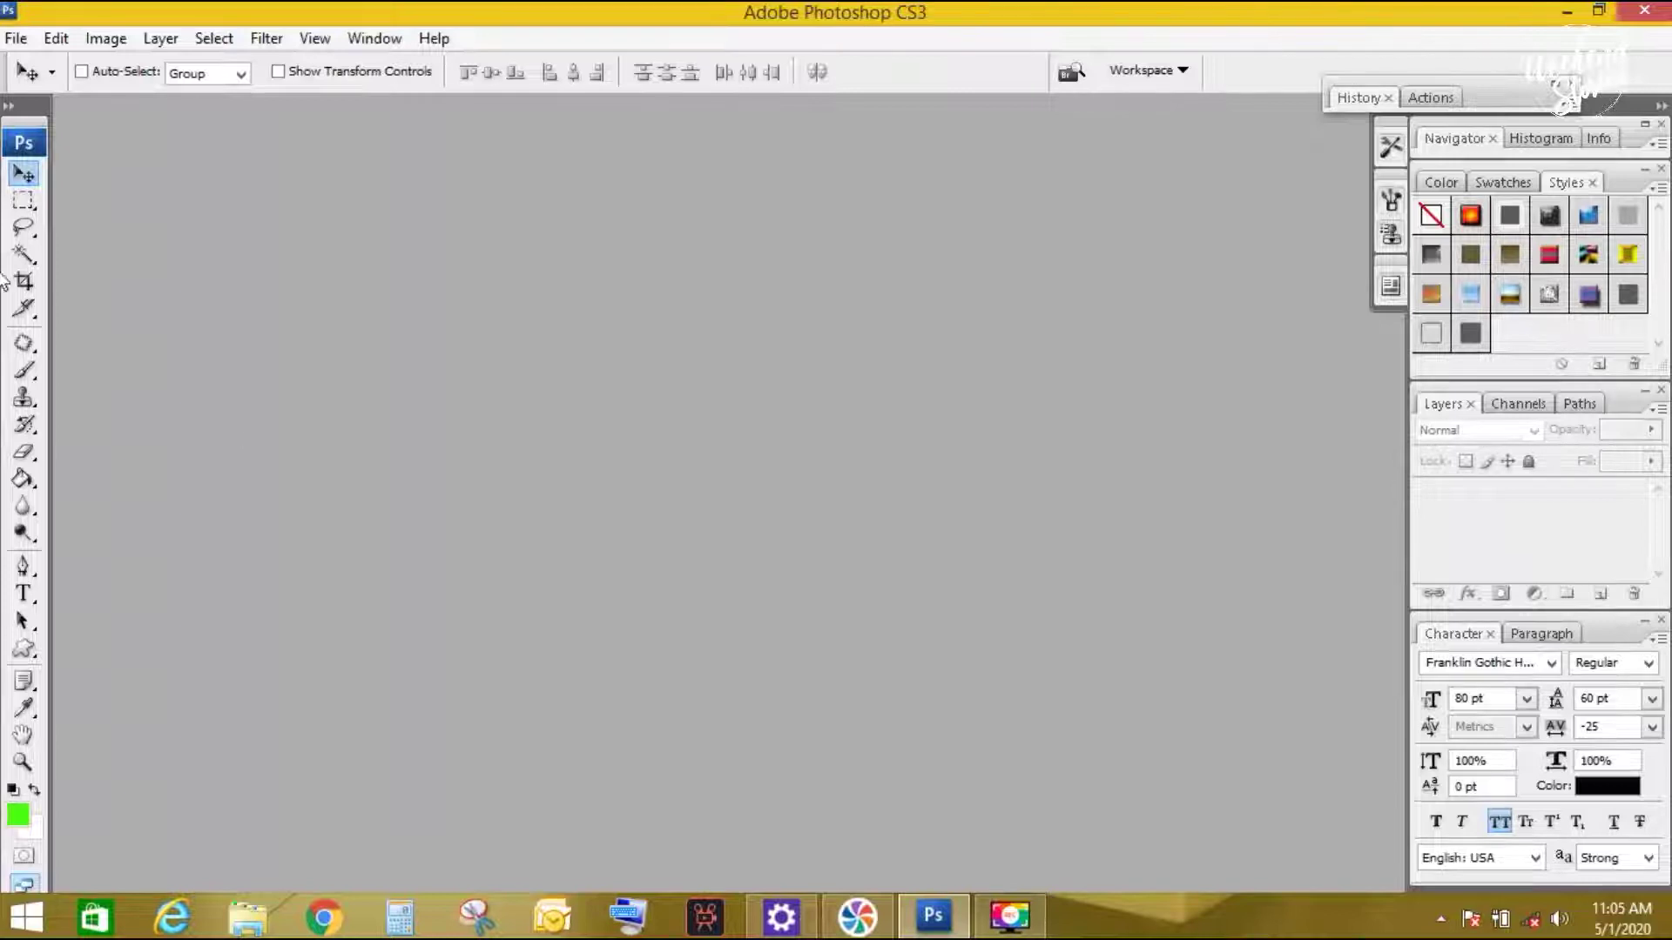
- Create a new file 'thumbnail' sized 1280 × 720 pixels at 150 pixels/inch
click(16, 38)
click(30, 69)
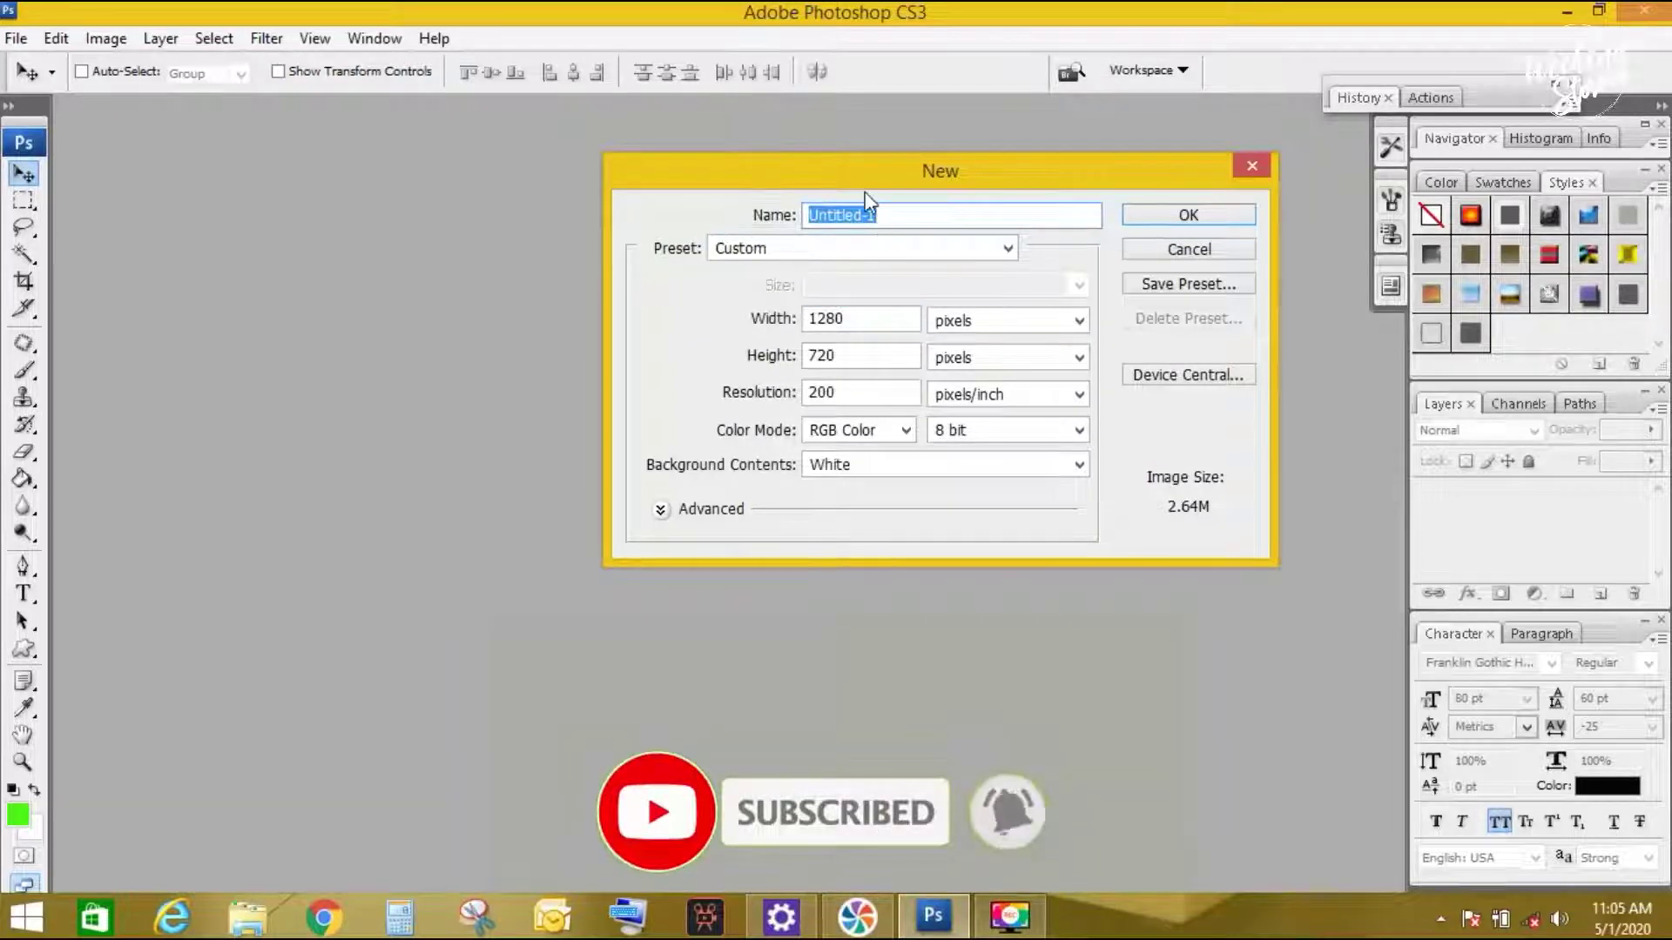
text(thumbnail)
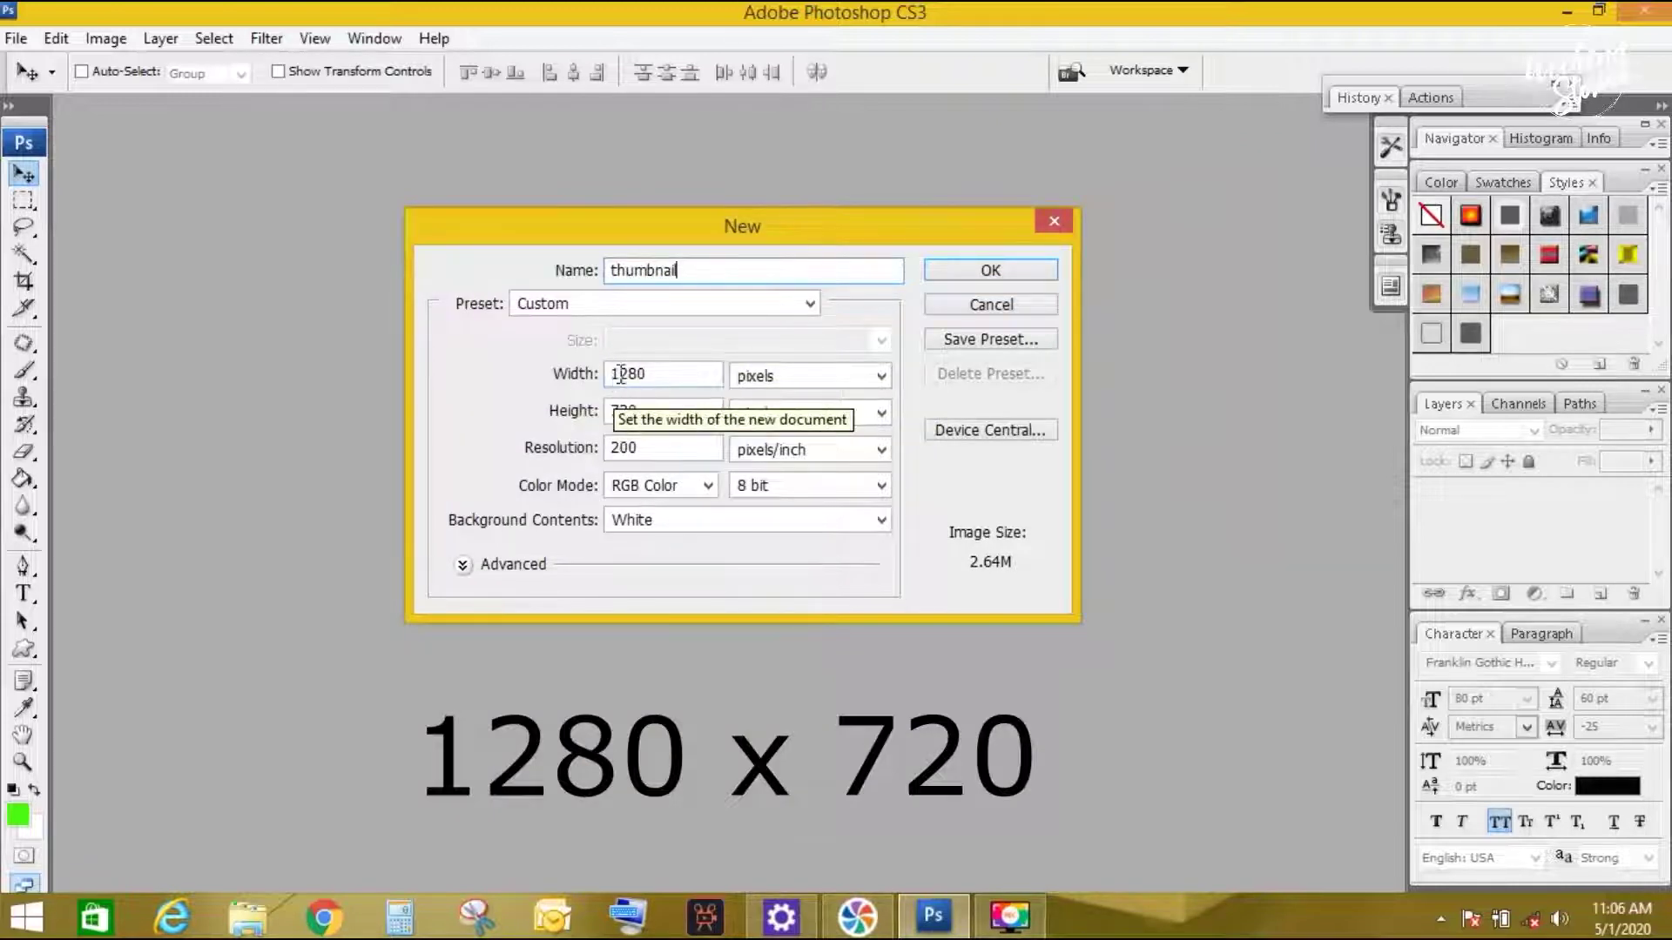
click(656, 373)
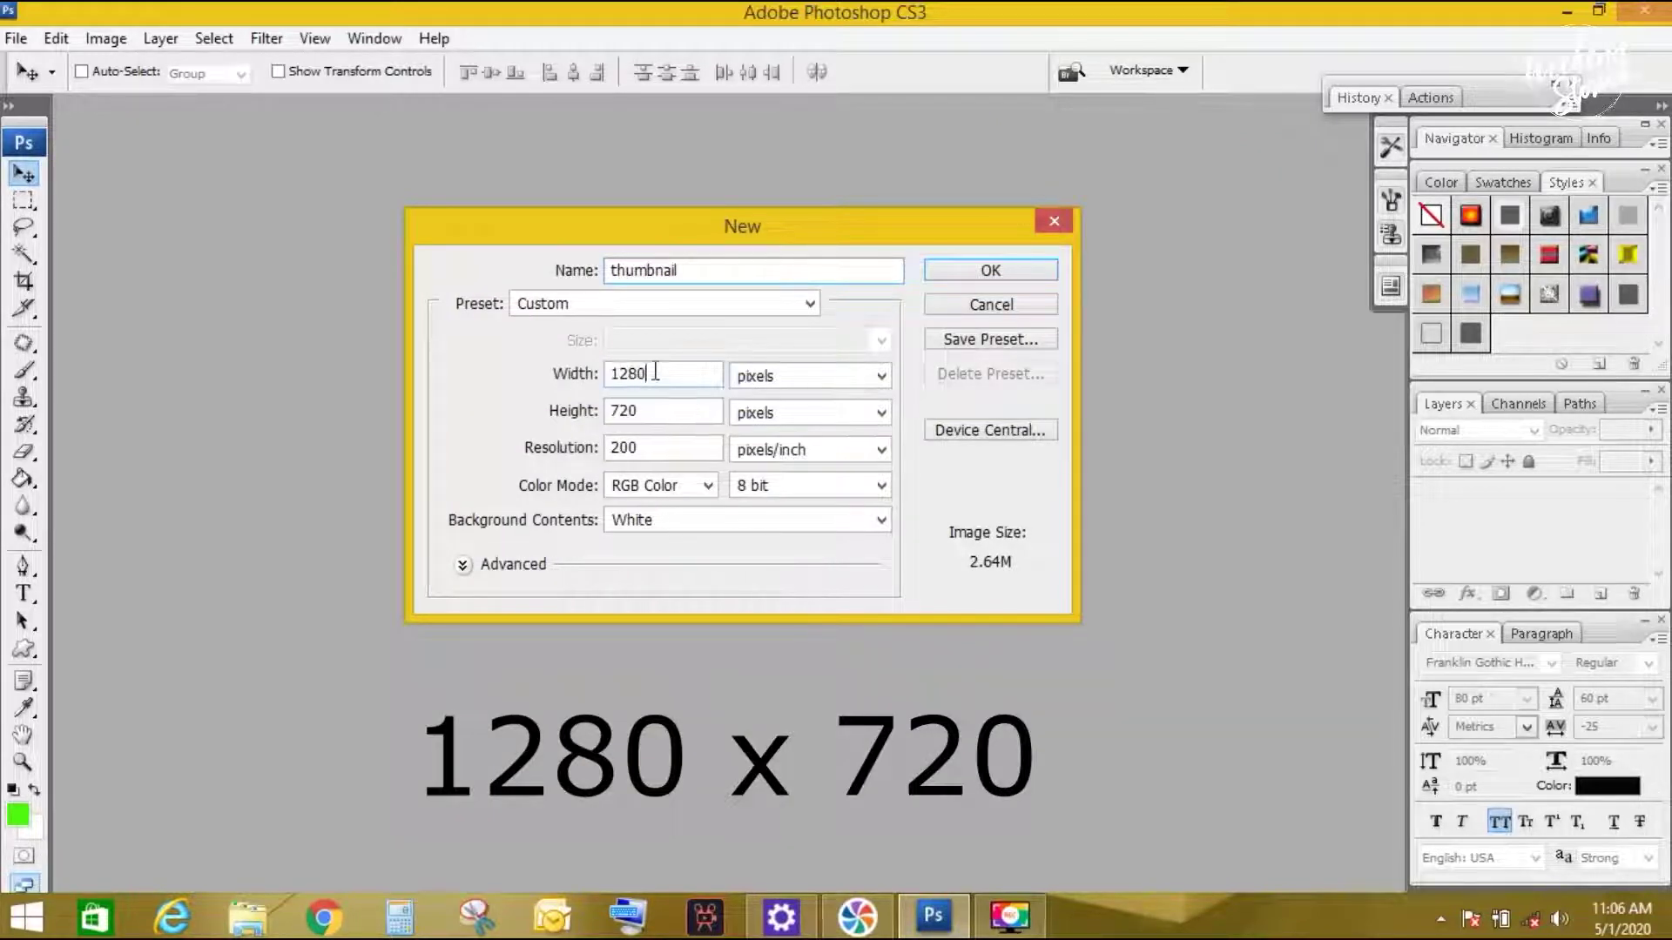
key(BackSpace)
key(BackSpace)
key(BackSpace)
text(0)
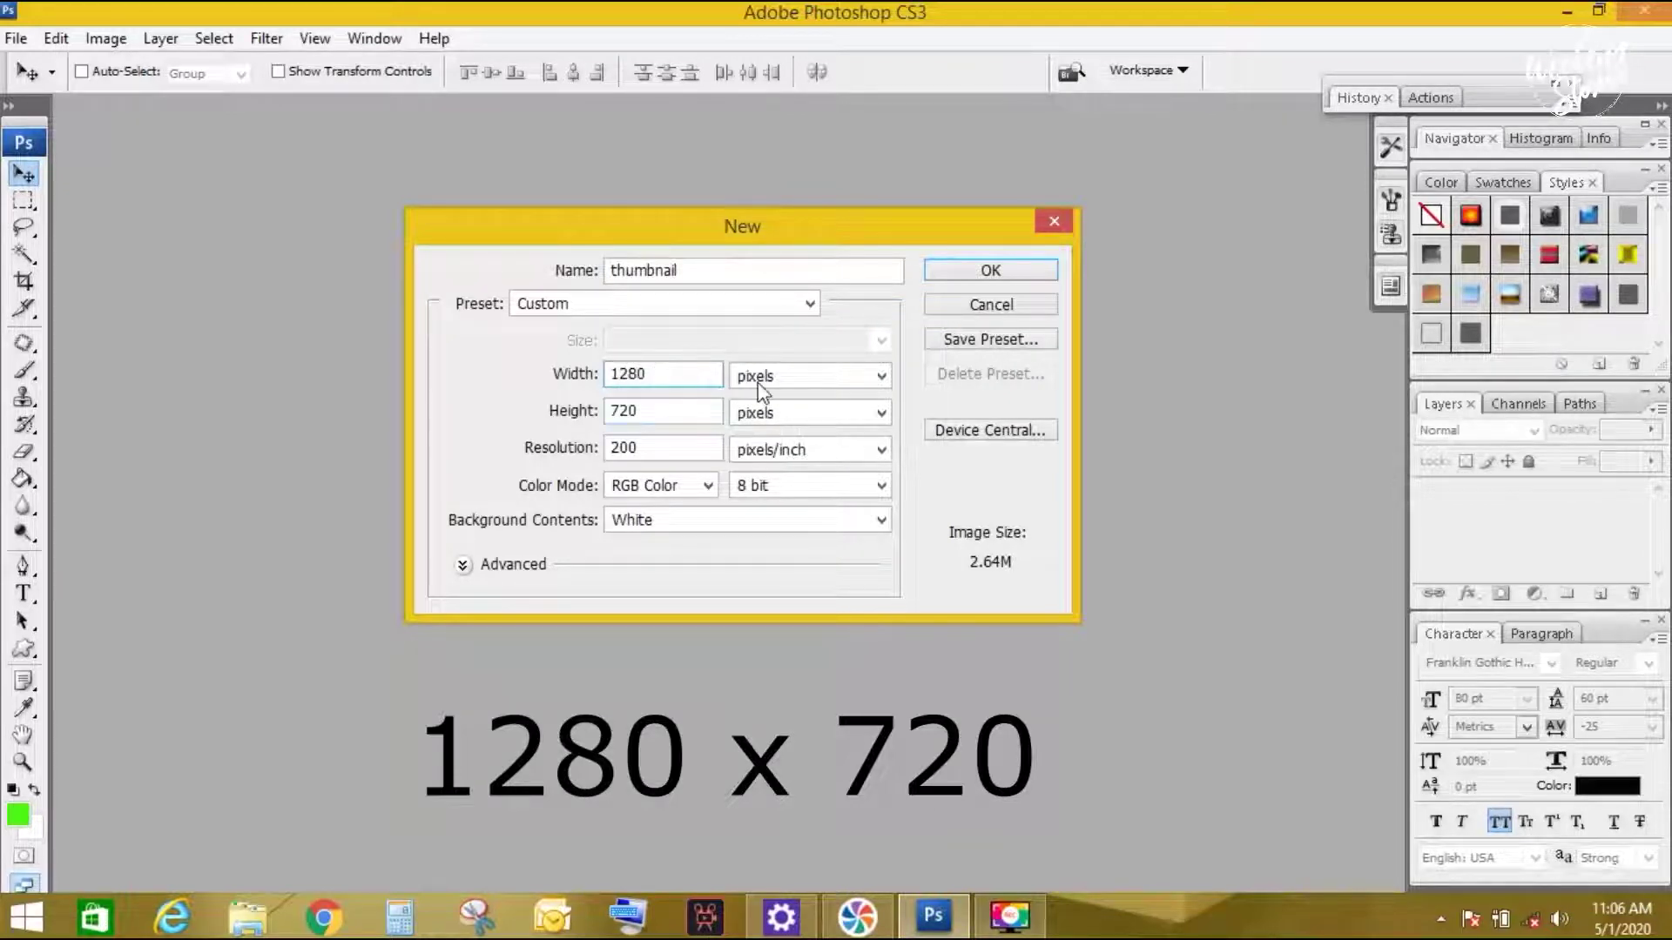
click(751, 382)
click(750, 441)
click(750, 376)
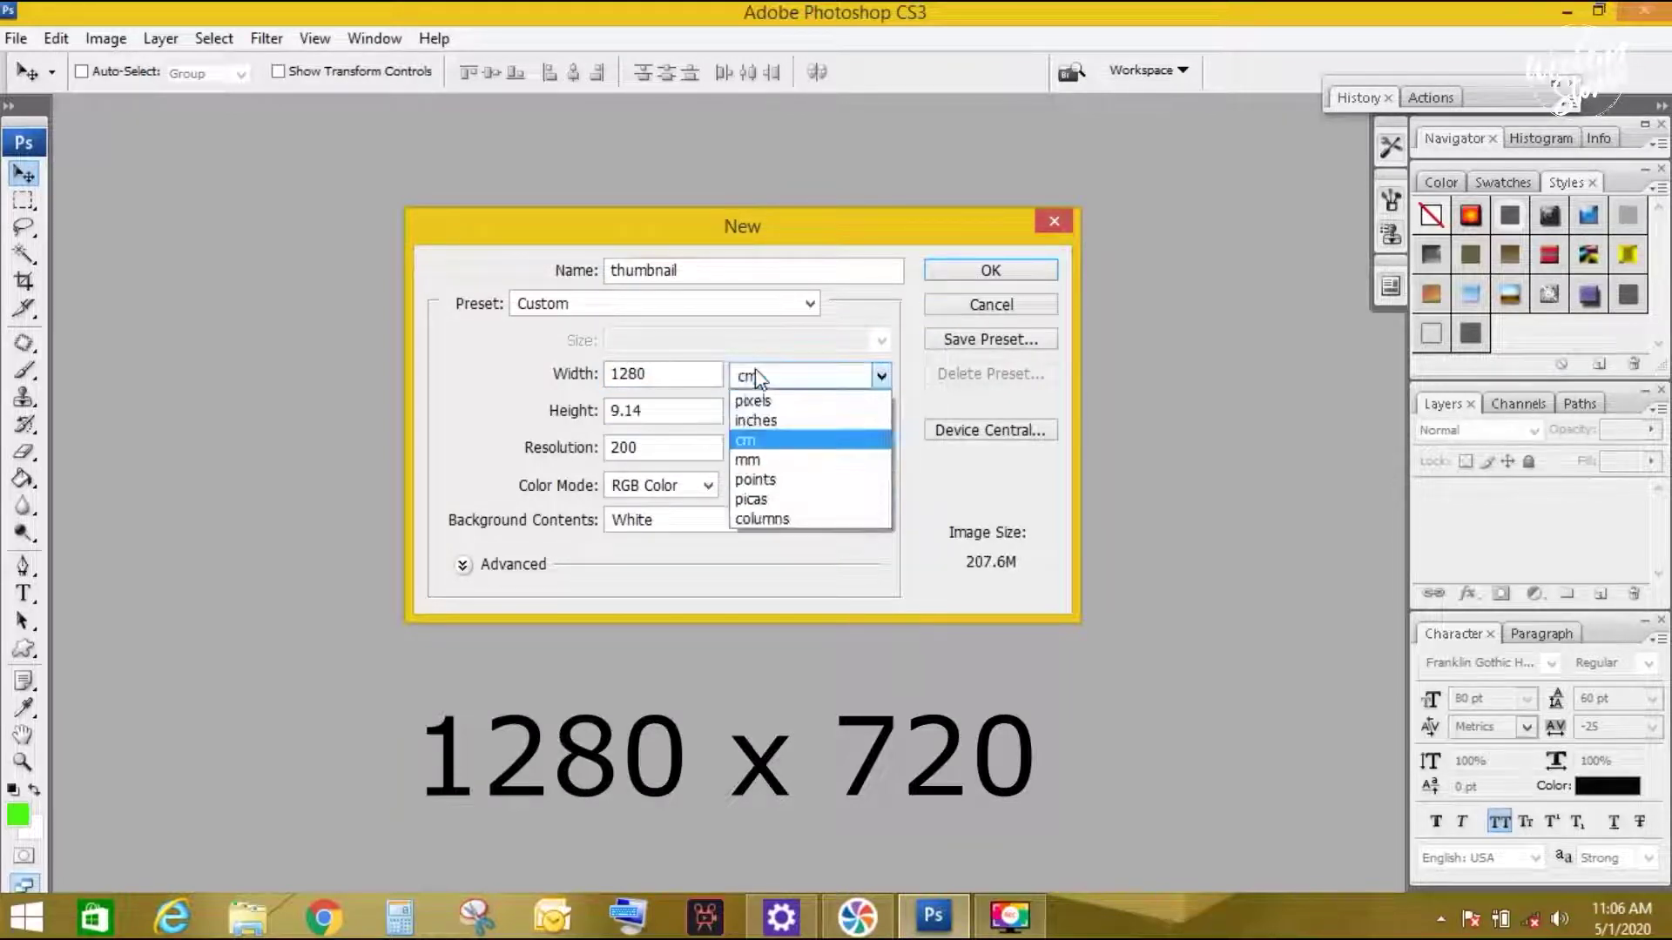
click(750, 394)
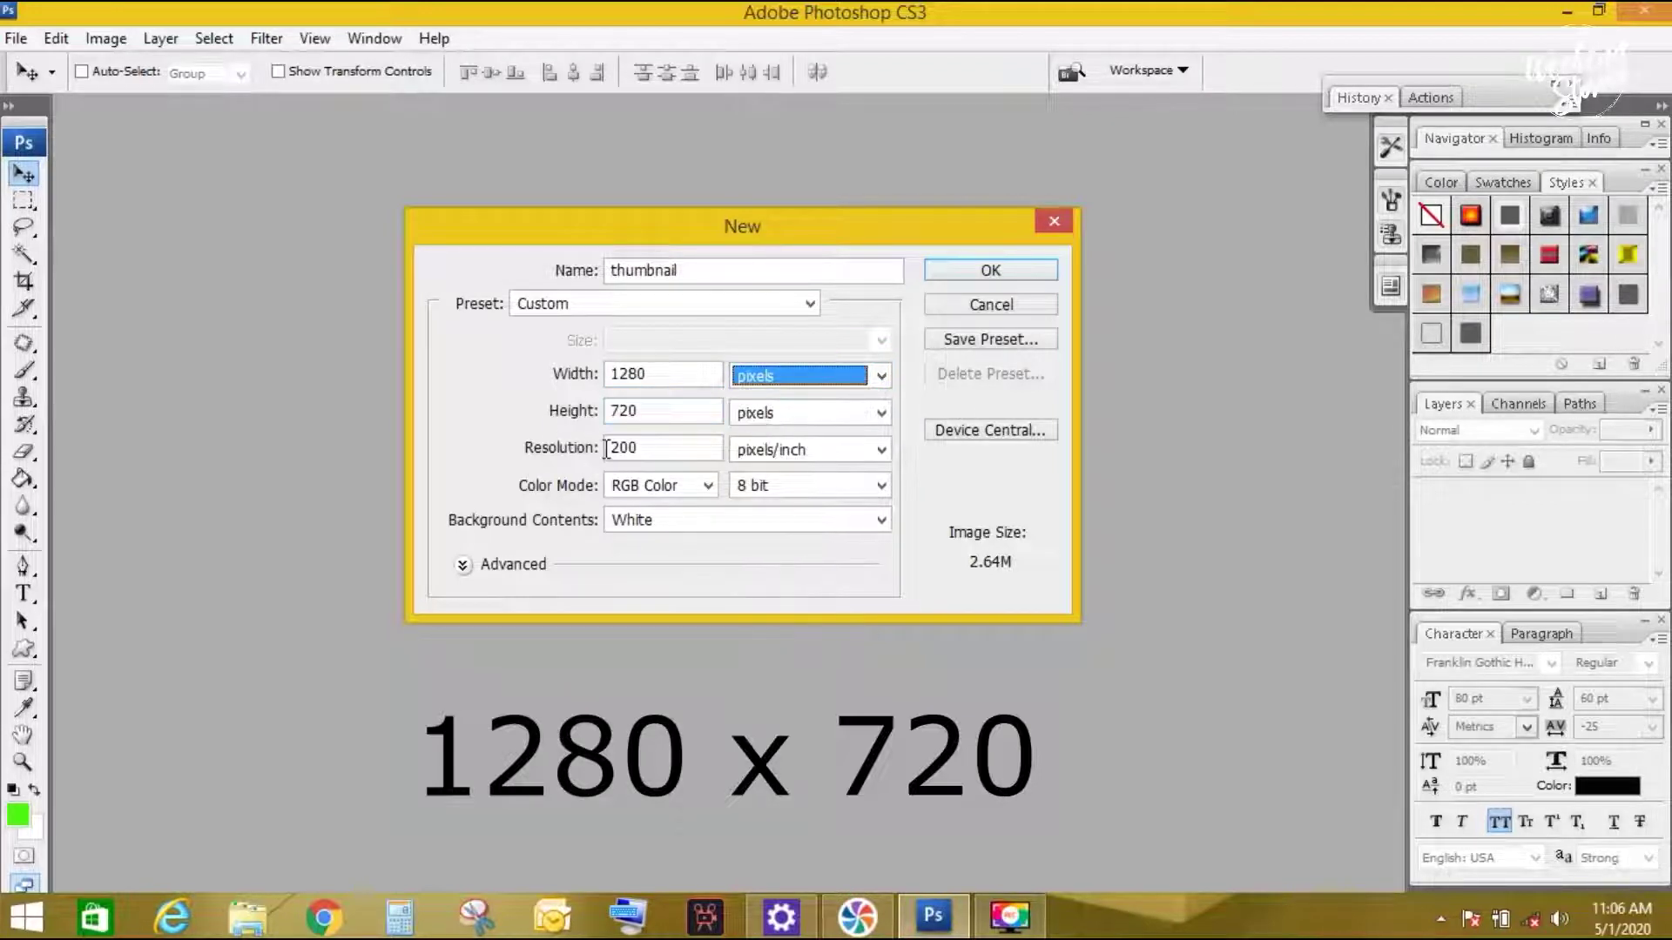
double_click(663, 452)
text(150)
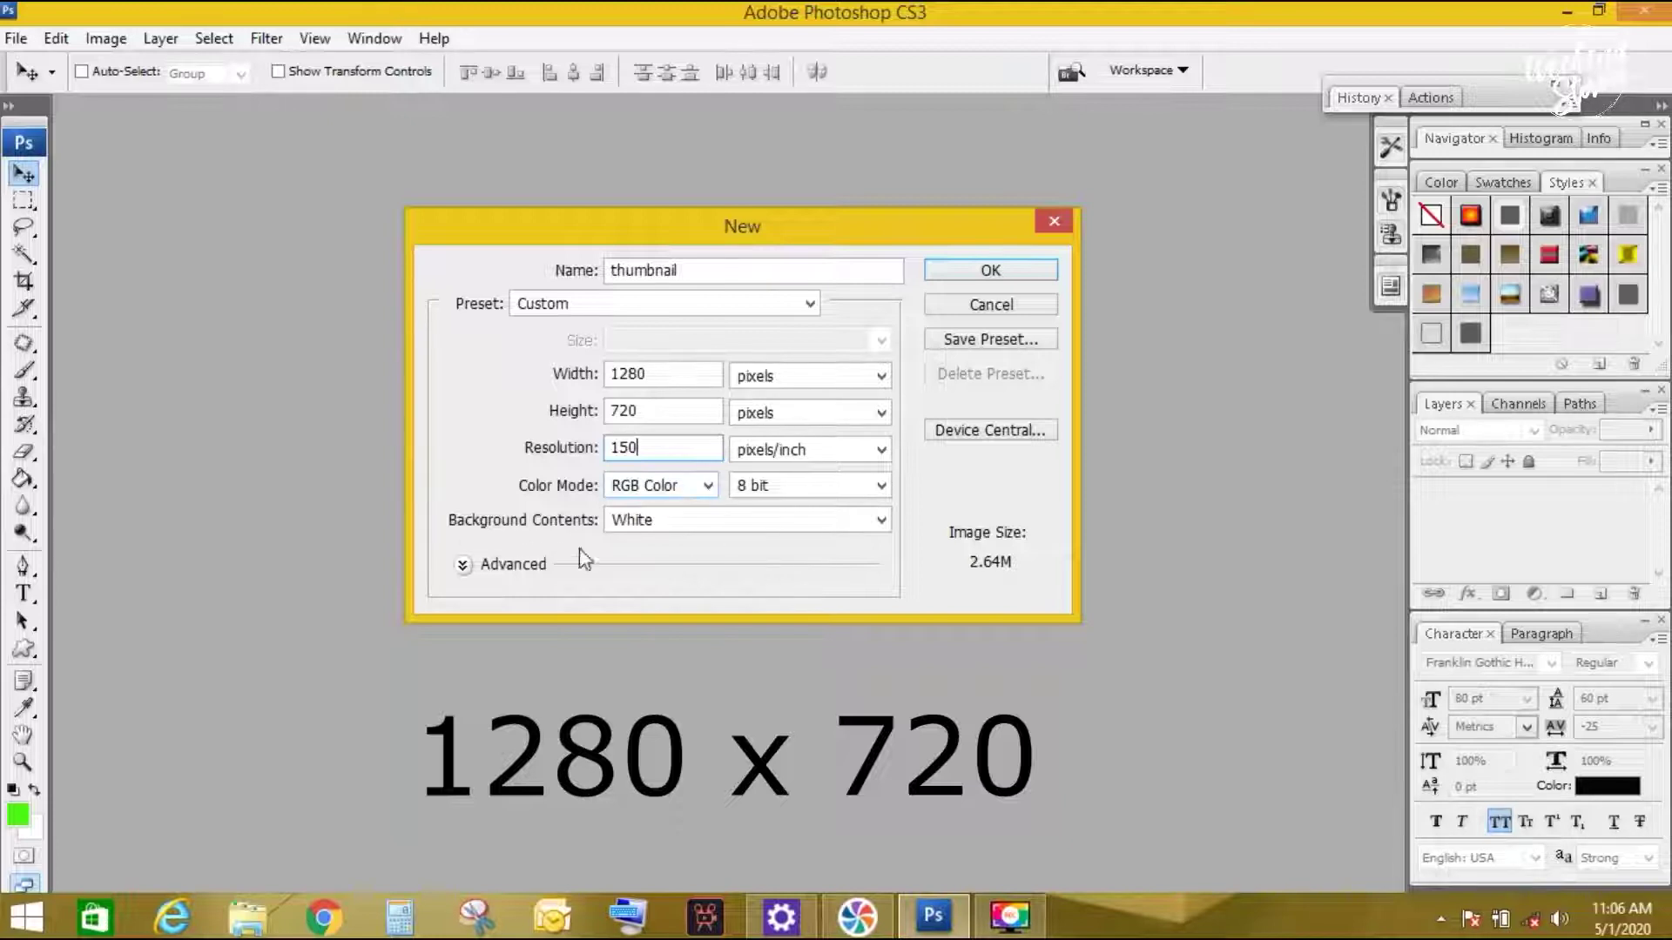
click(991, 270)
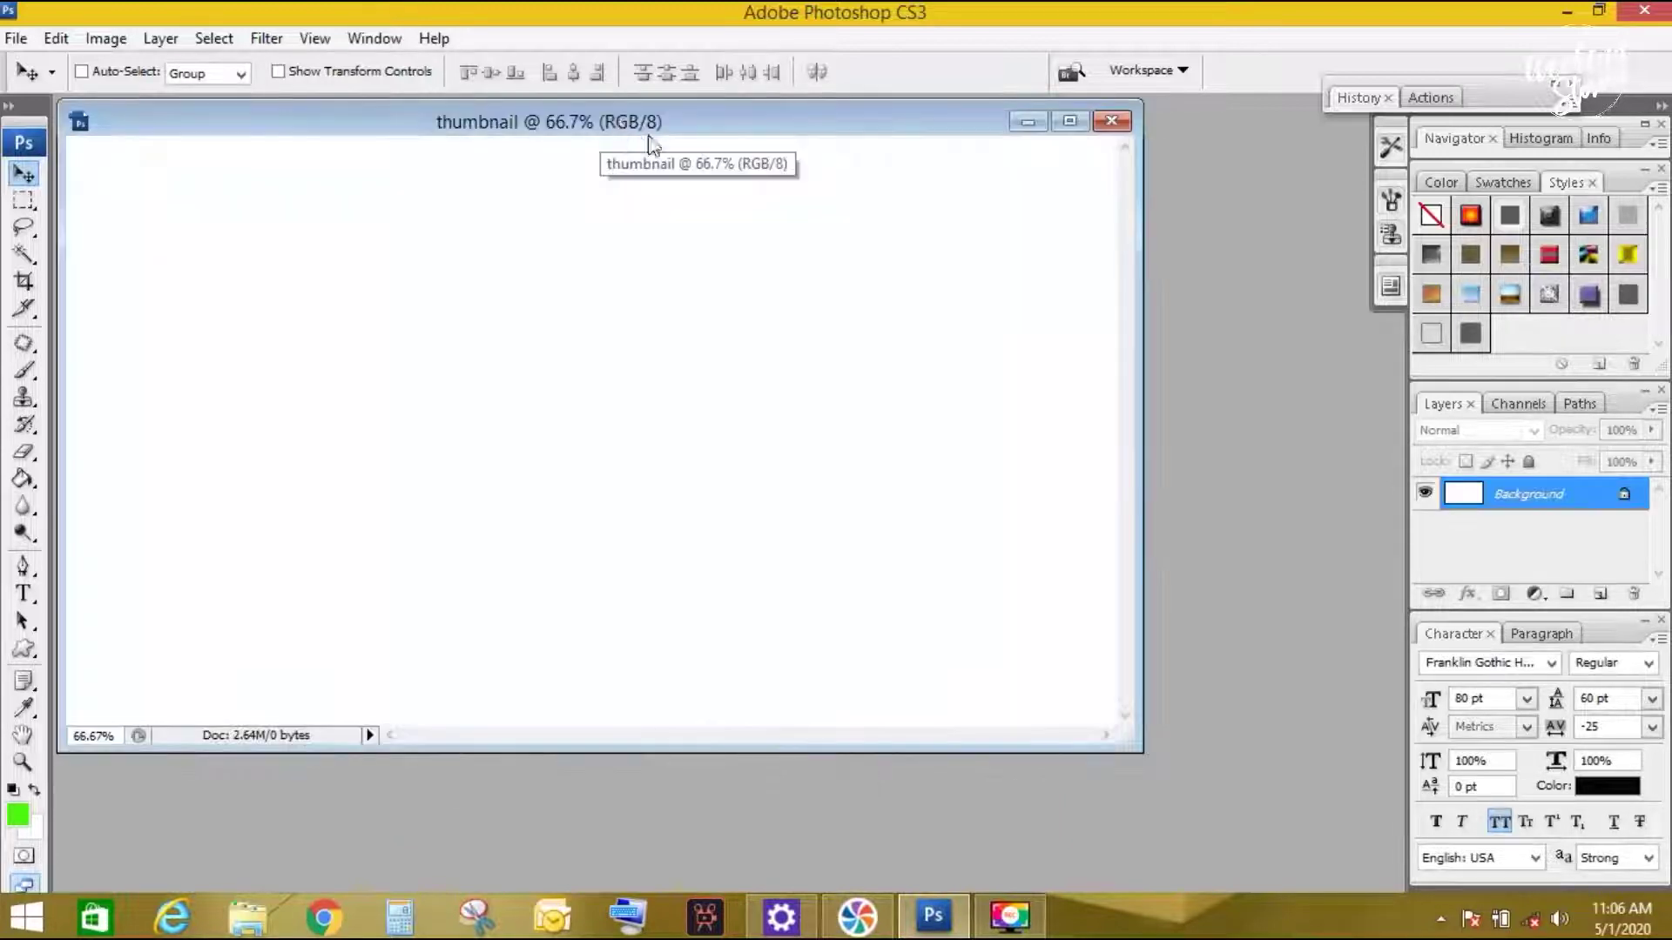
- Type 'HOW TO CREATE' and 'THUMBNAIL' on two lines near the top-left, then toggle All Caps off
drag(649, 140, 703, 148)
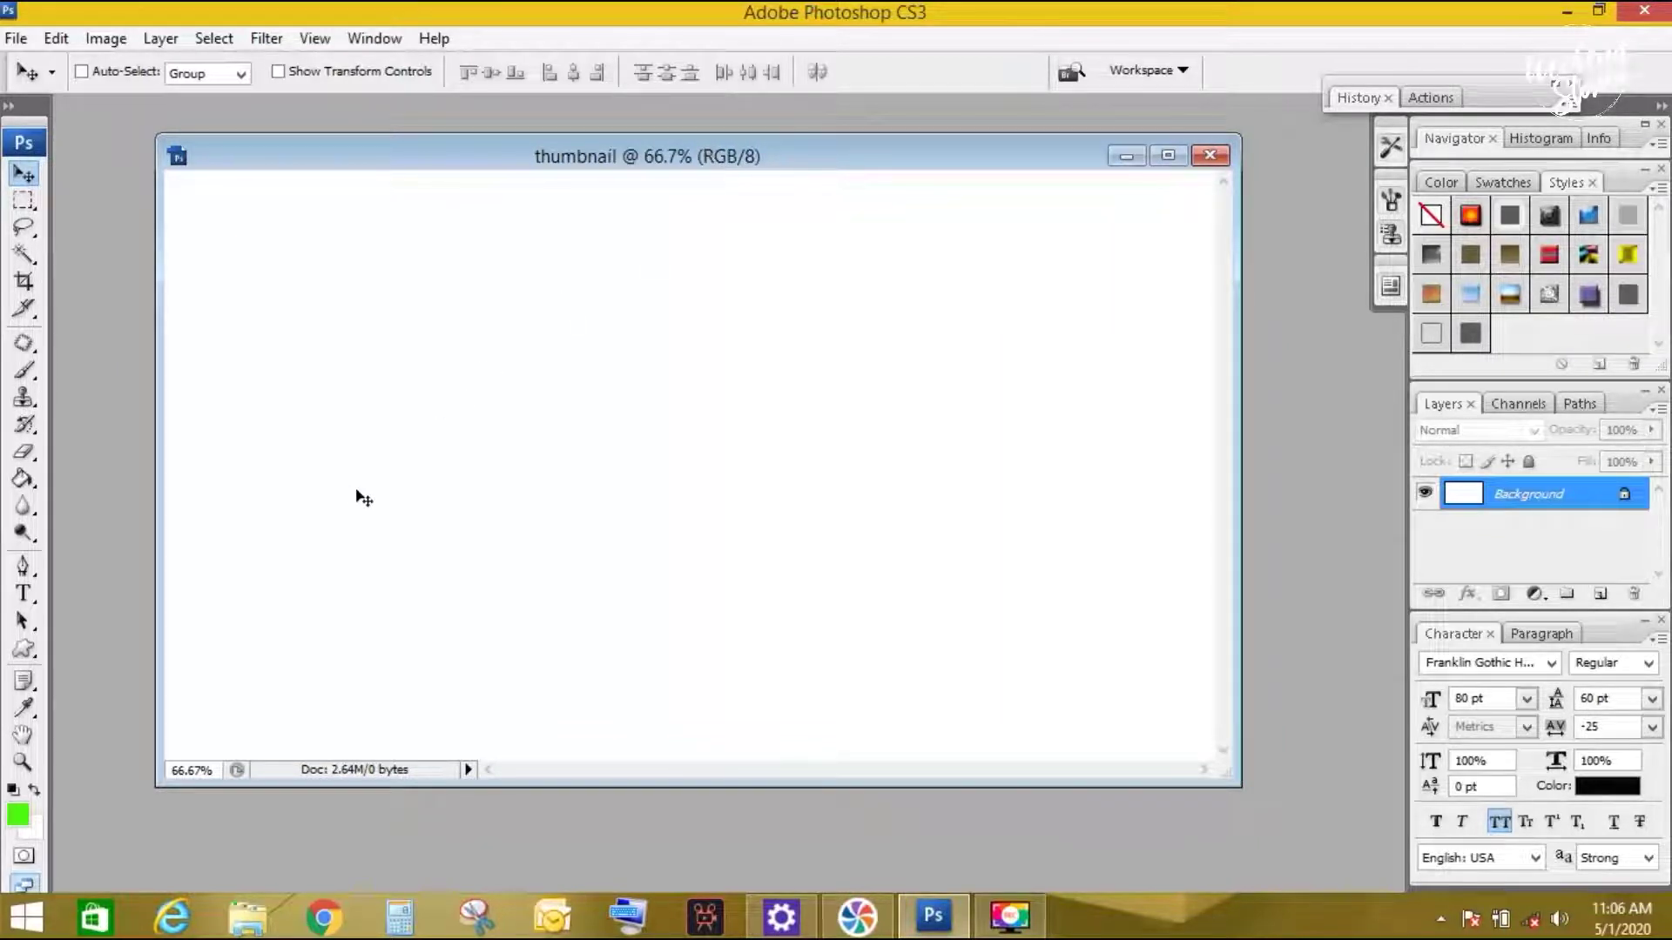
click(24, 594)
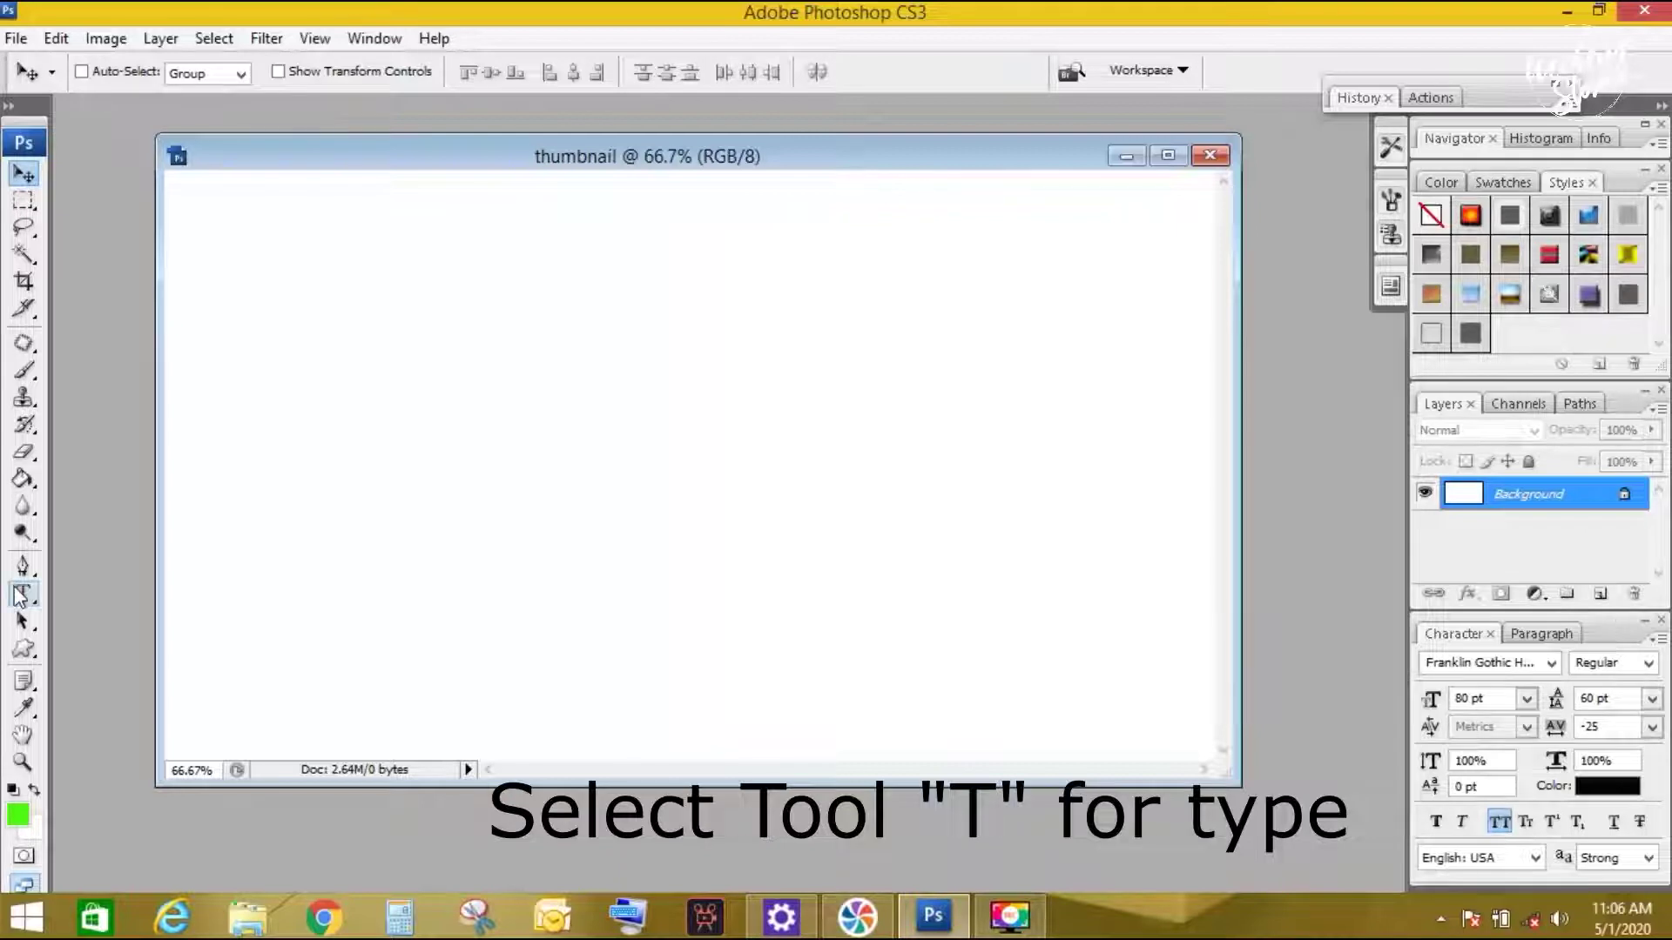
click(212, 361)
text(H)
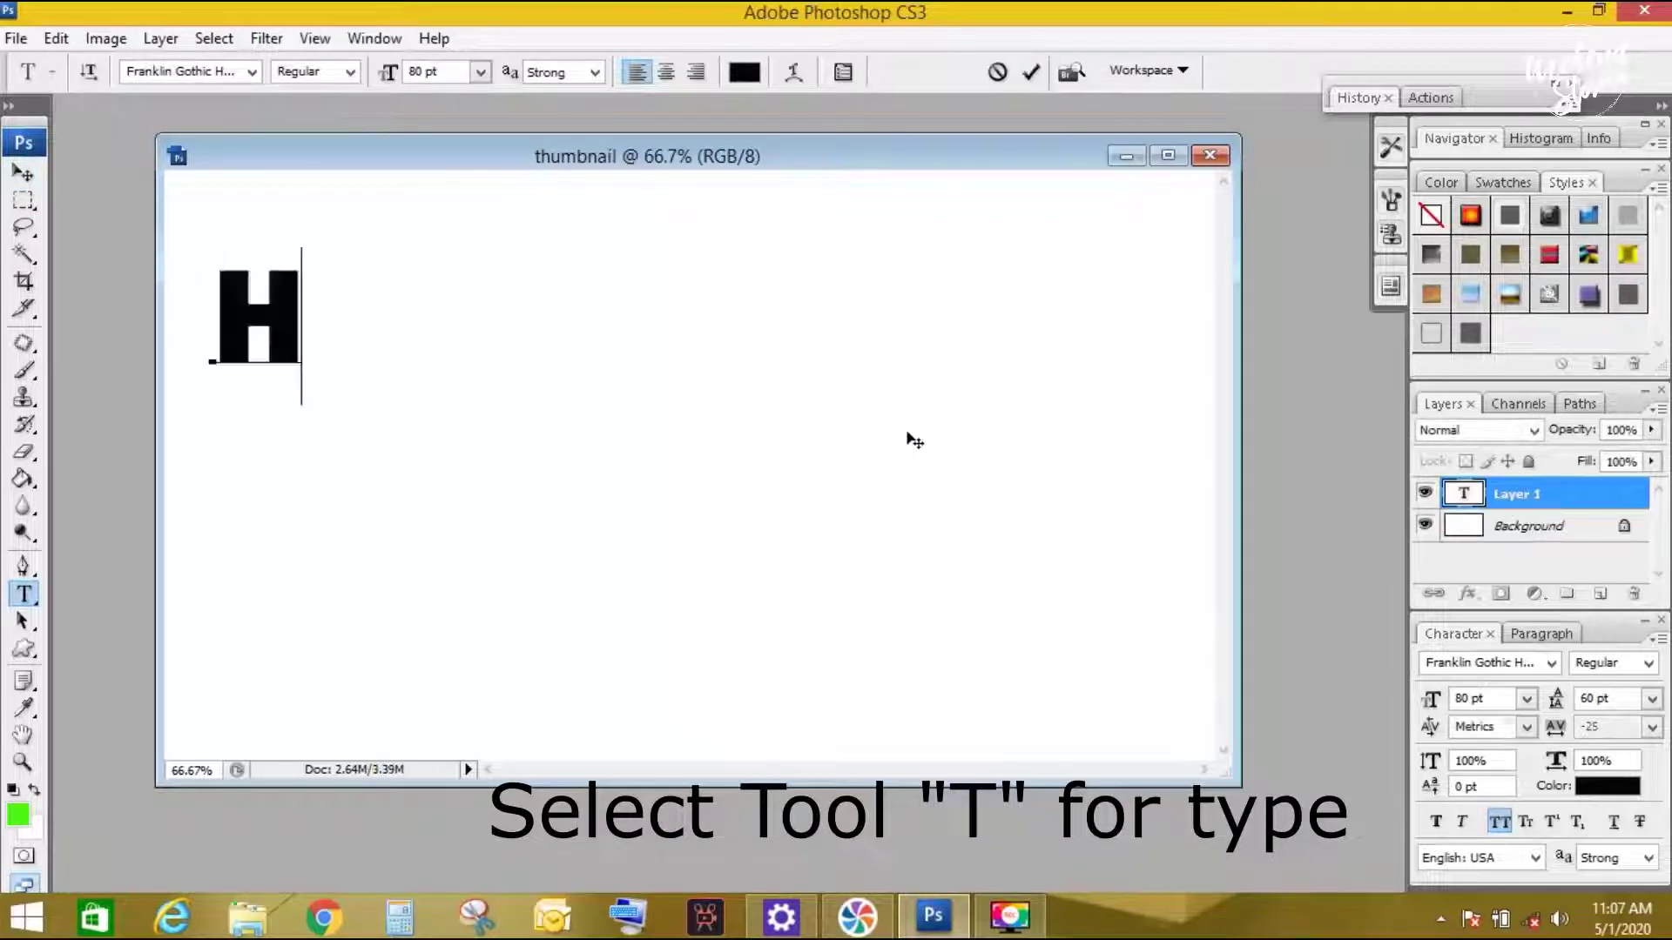
text(OW TO CRE)
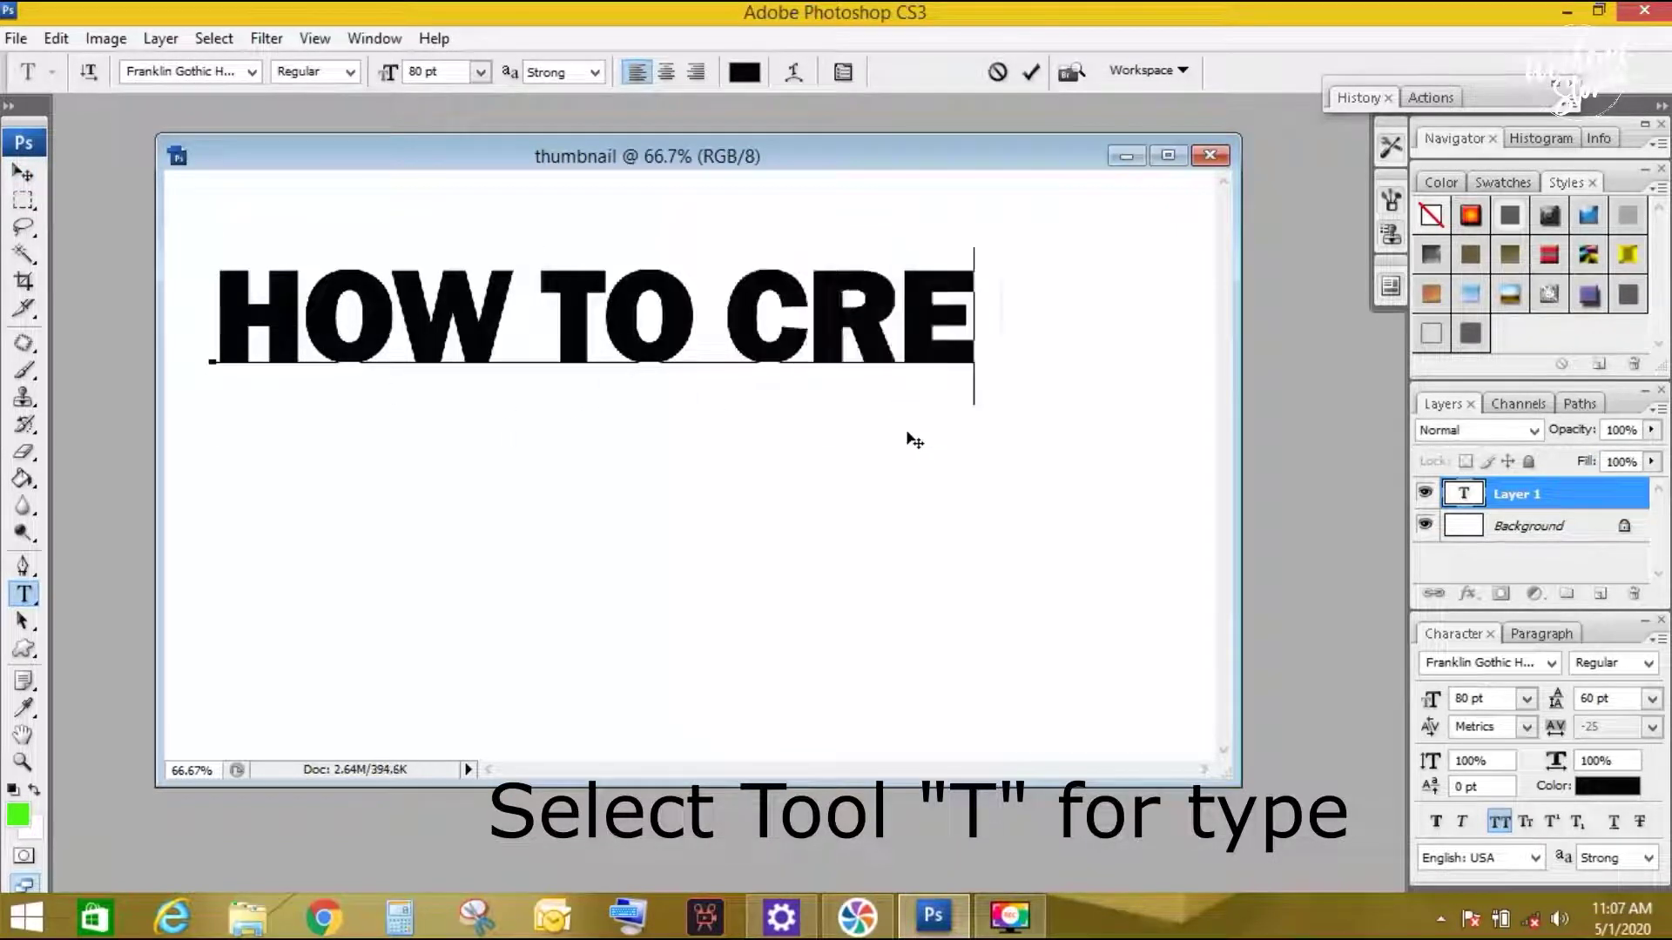
text(ATE)
key(Return)
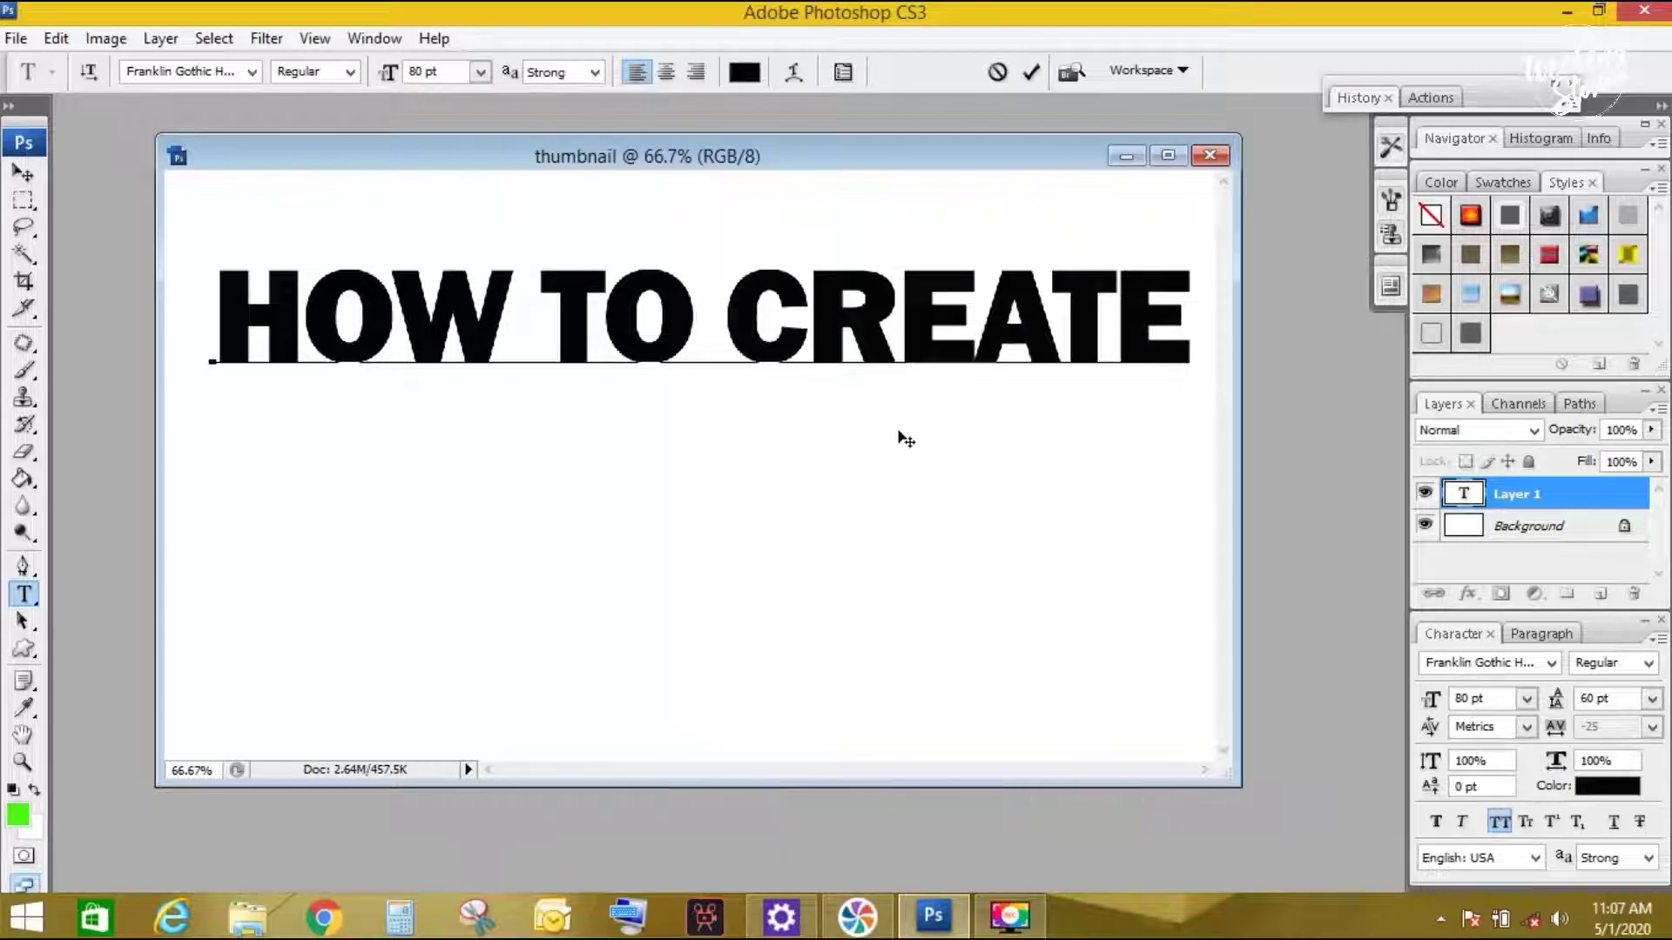
text(THUMBNAIL)
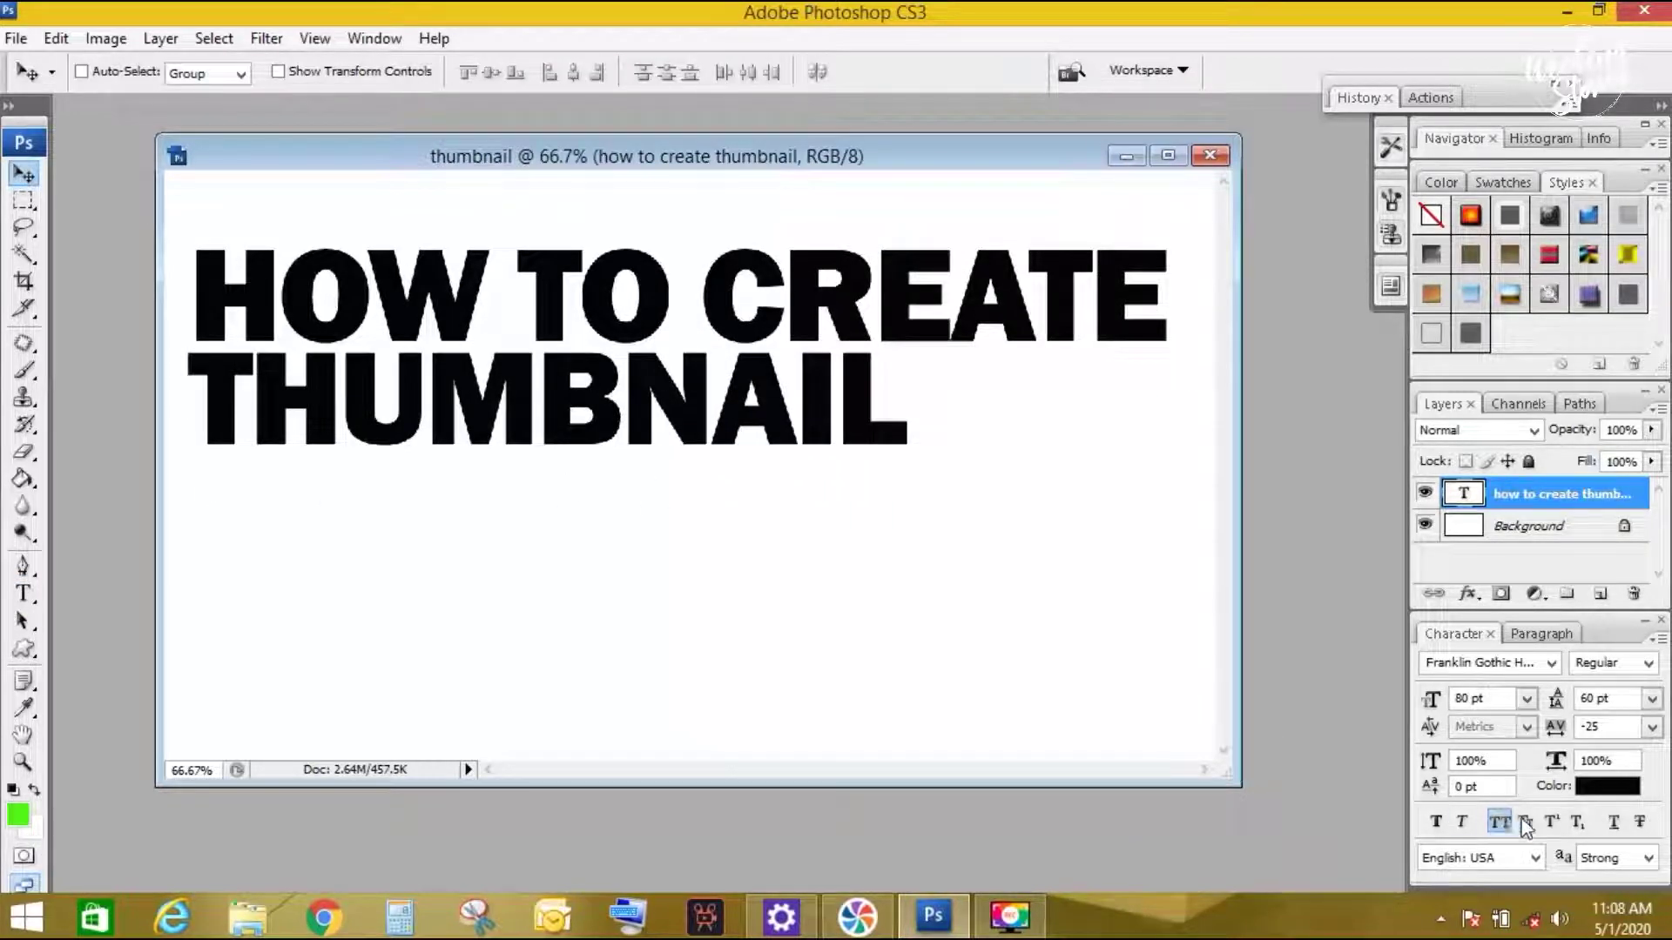
click(1501, 823)
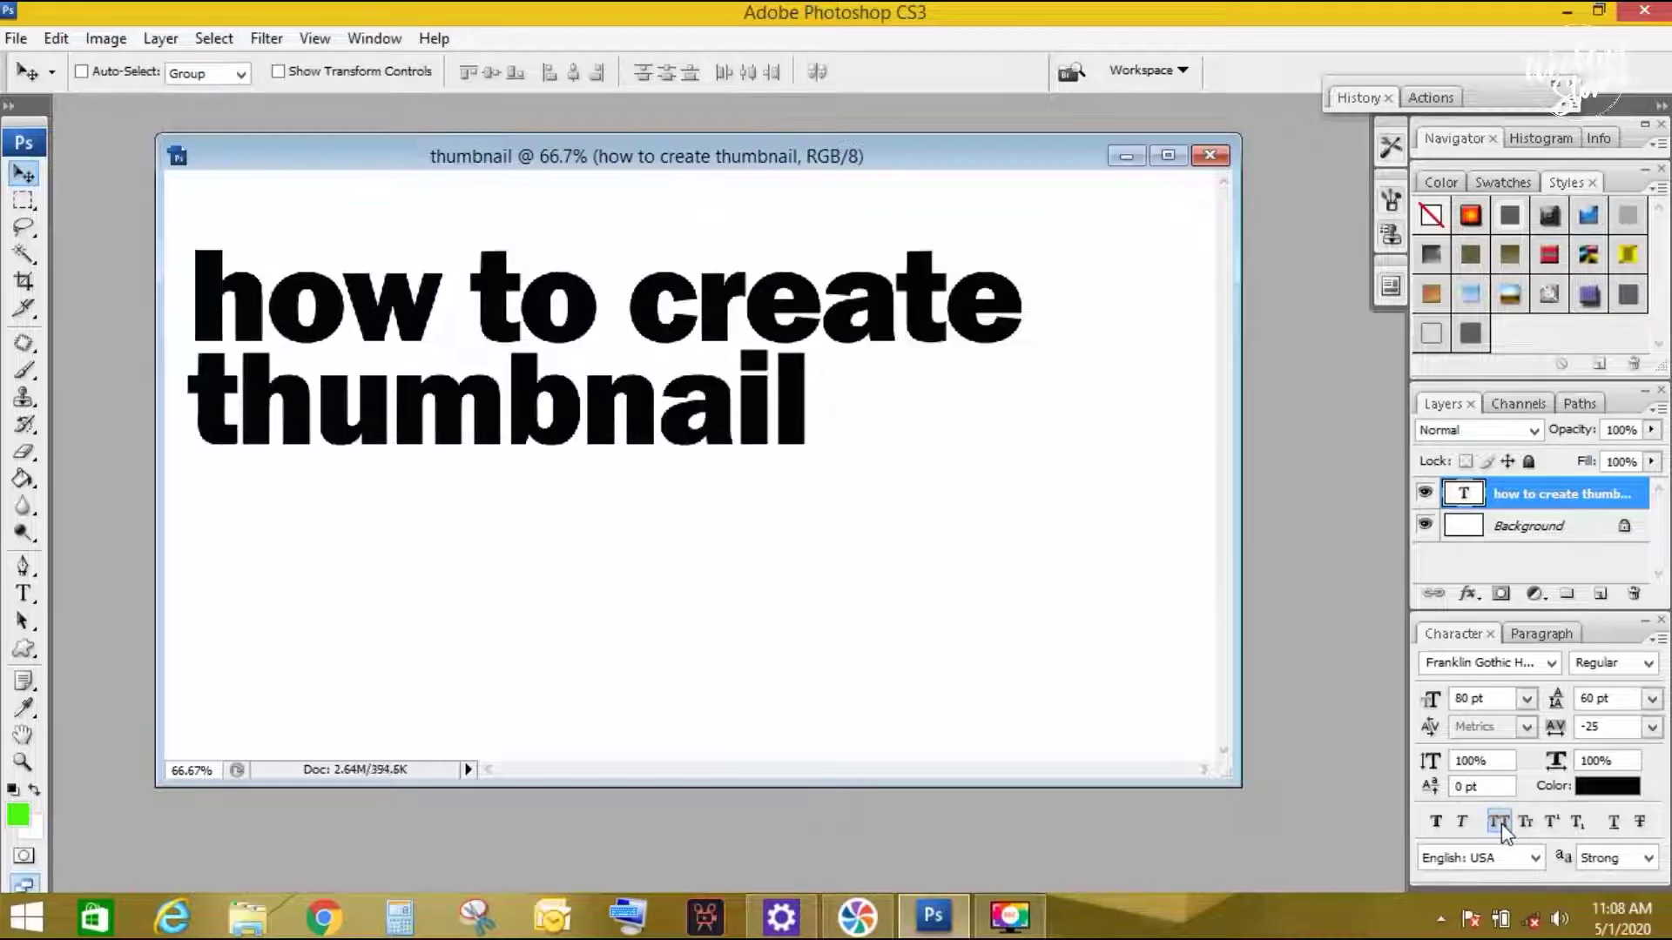
click(1501, 823)
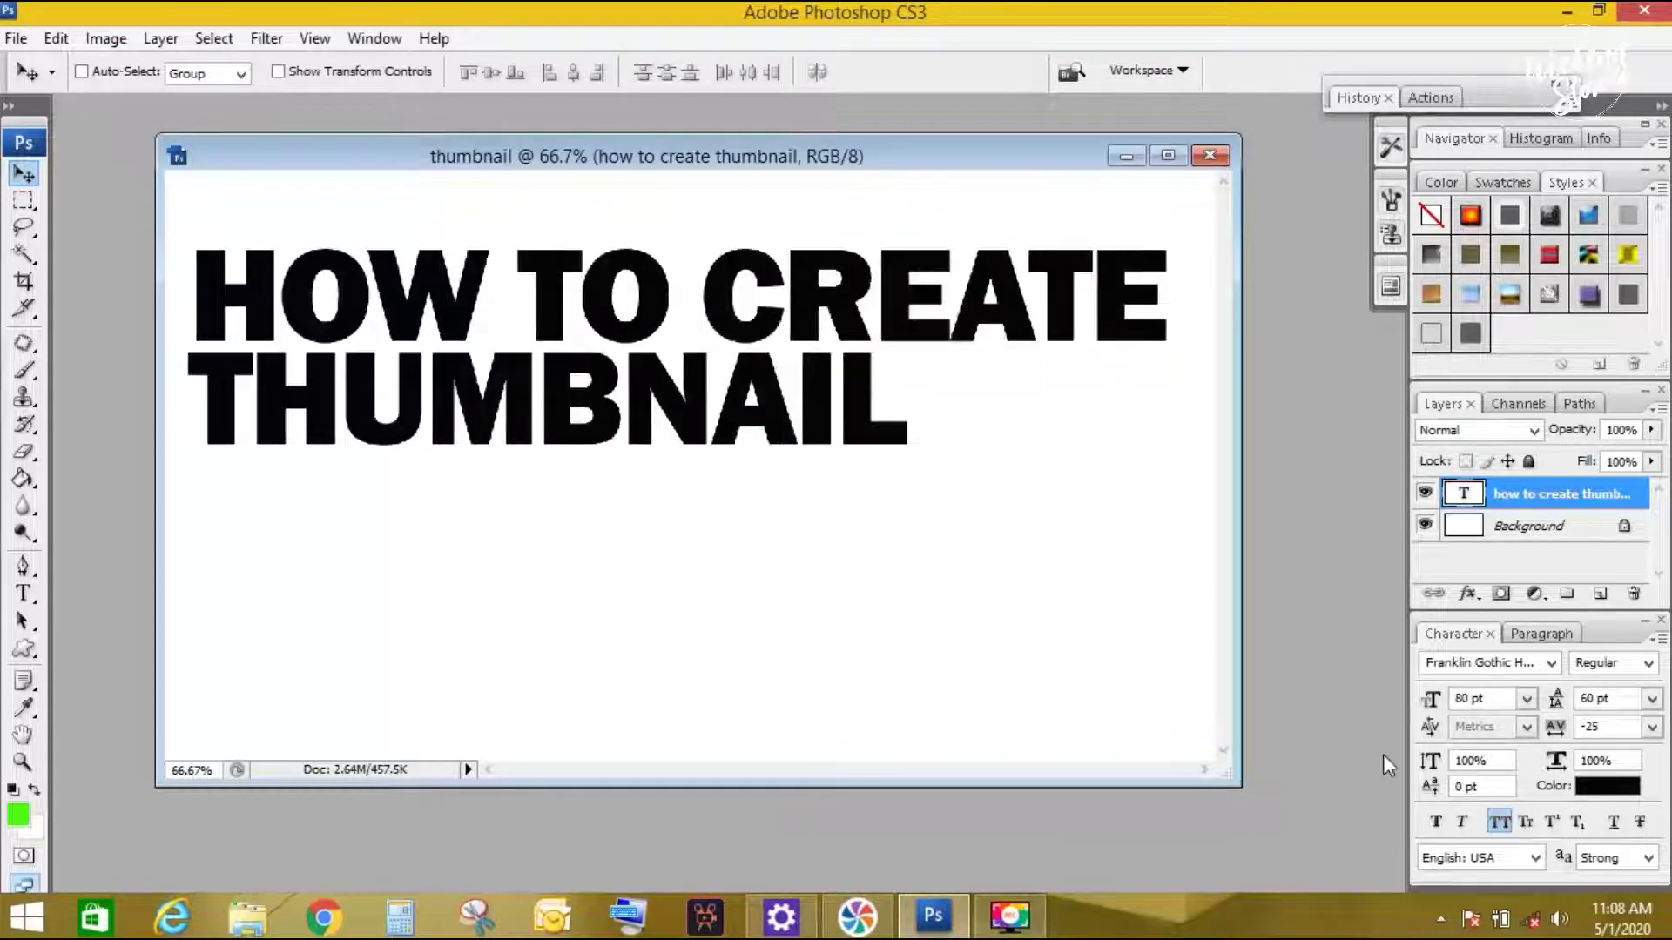
click(1502, 823)
- Recapitalize the first letters to read 'How To Create Thumbnail' and nudge it up-right
click(24, 594)
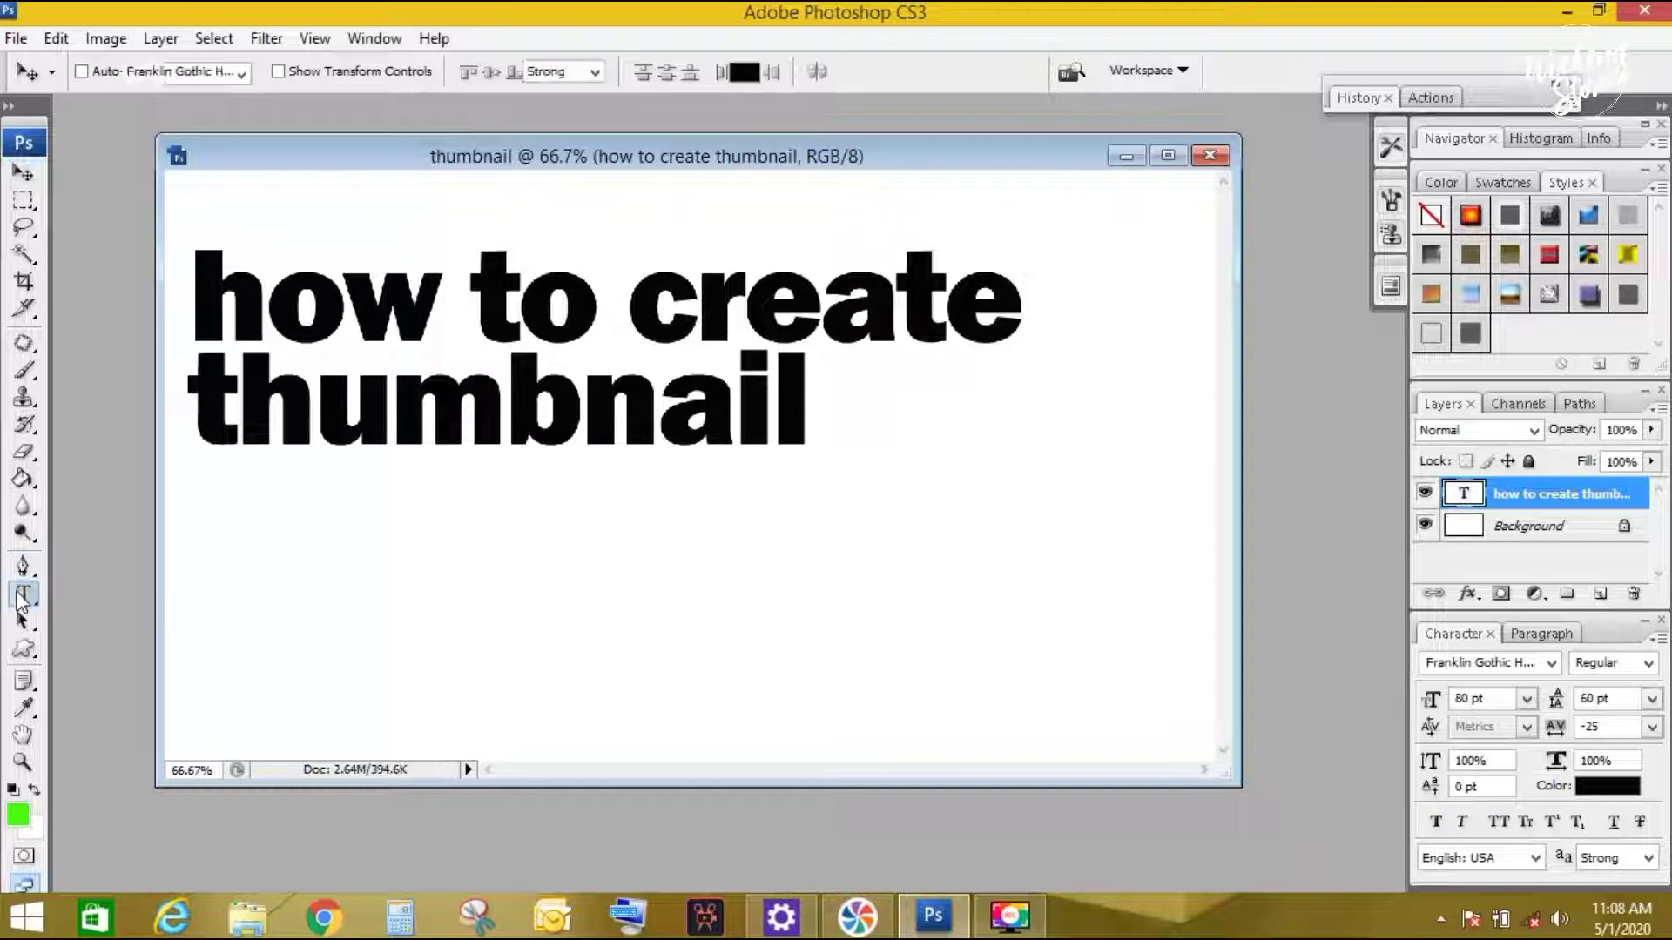
drag(261, 318, 193, 336)
text(H)
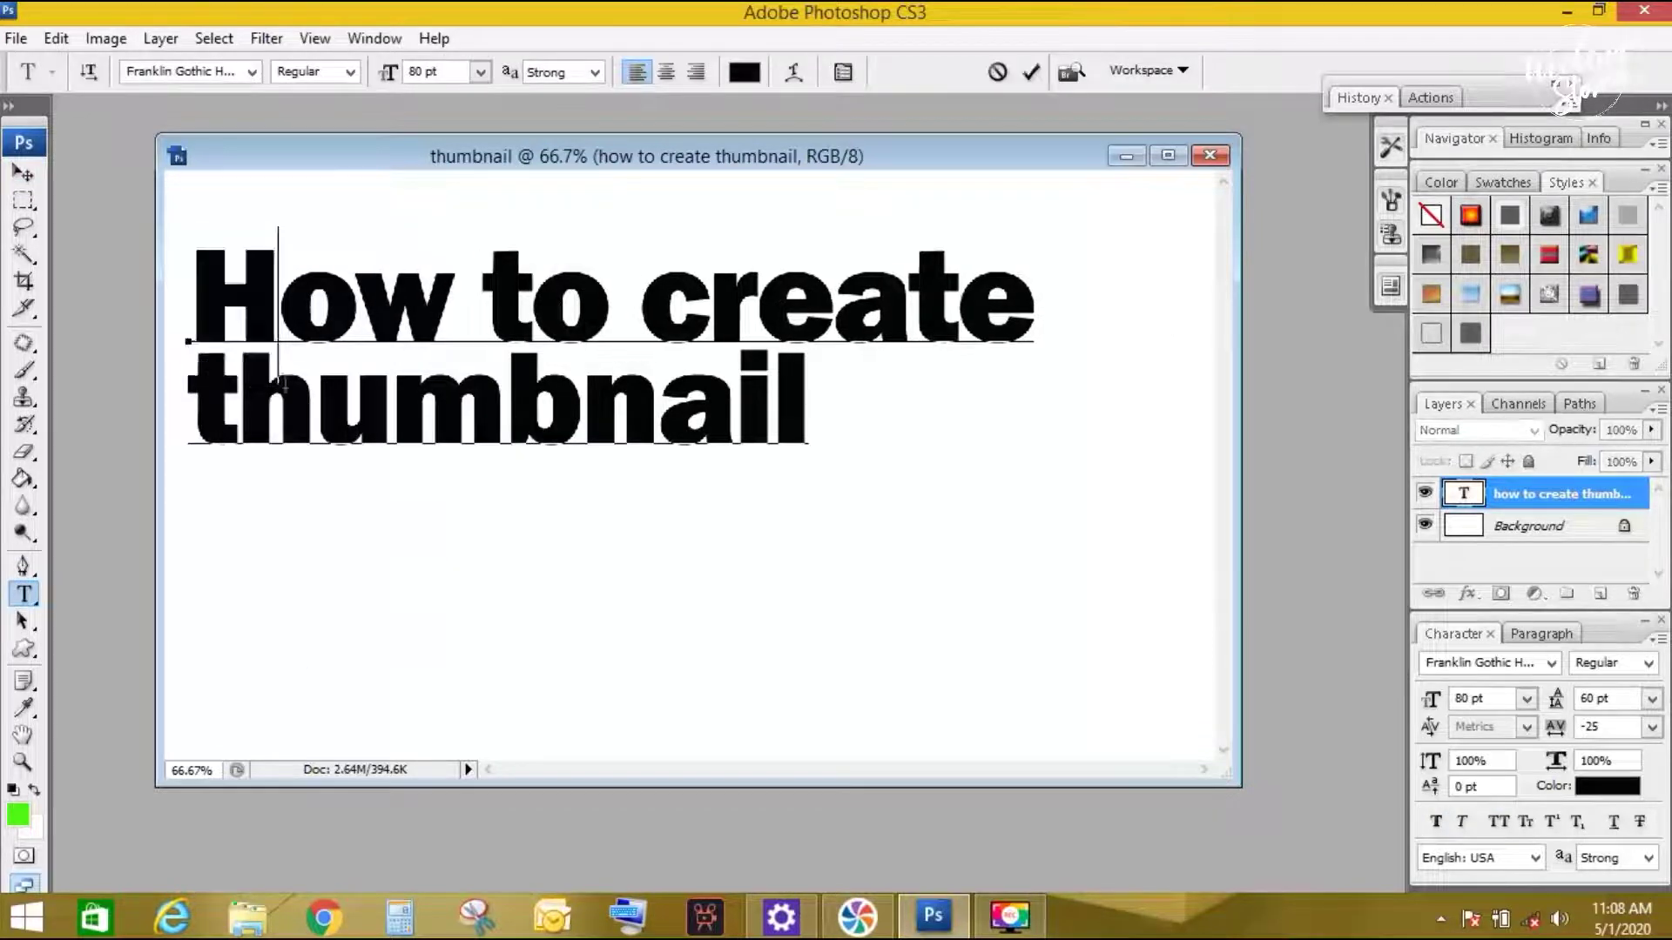
drag(530, 305, 506, 306)
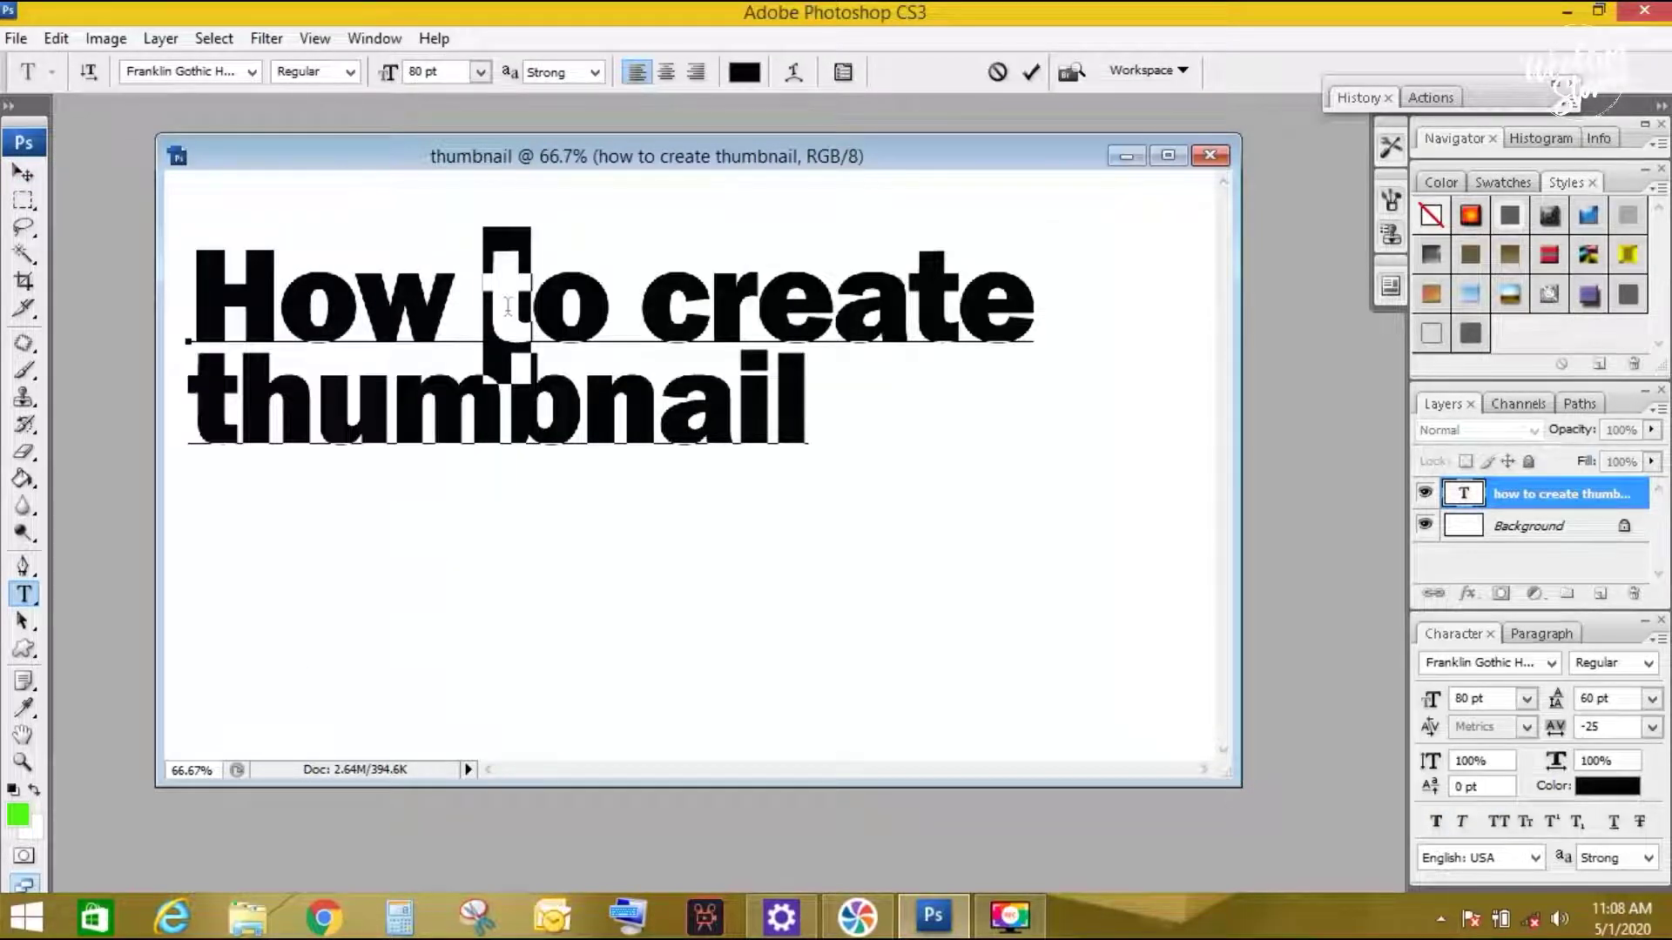
text(T)
drag(711, 307, 669, 322)
text(C)
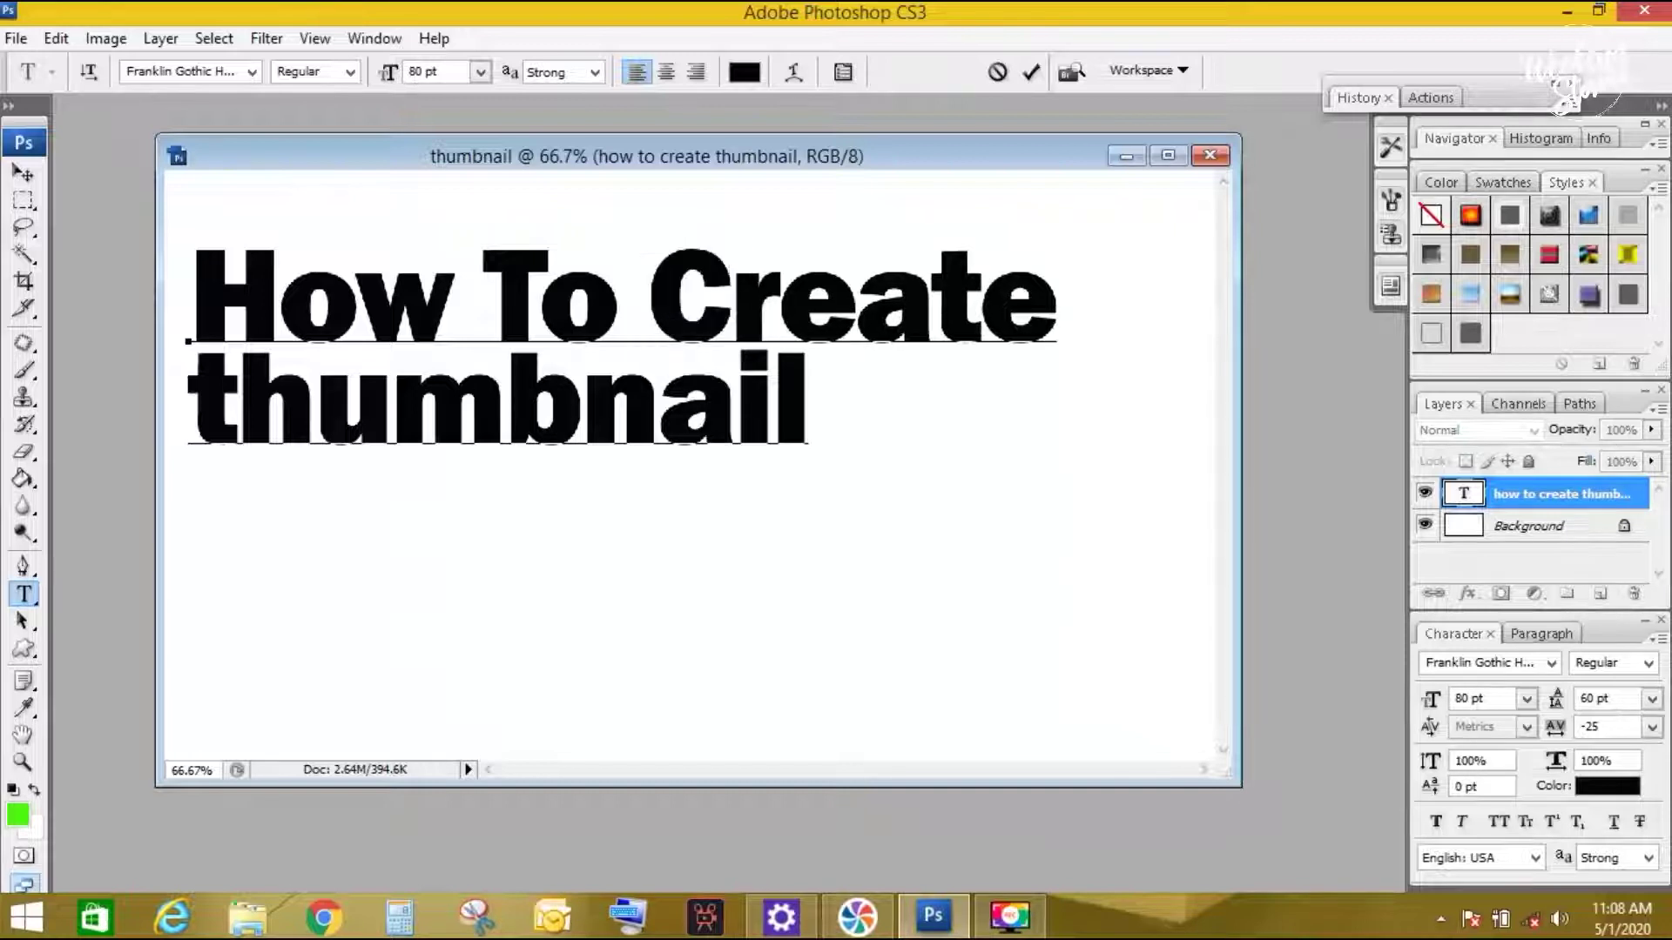
drag(237, 400, 188, 424)
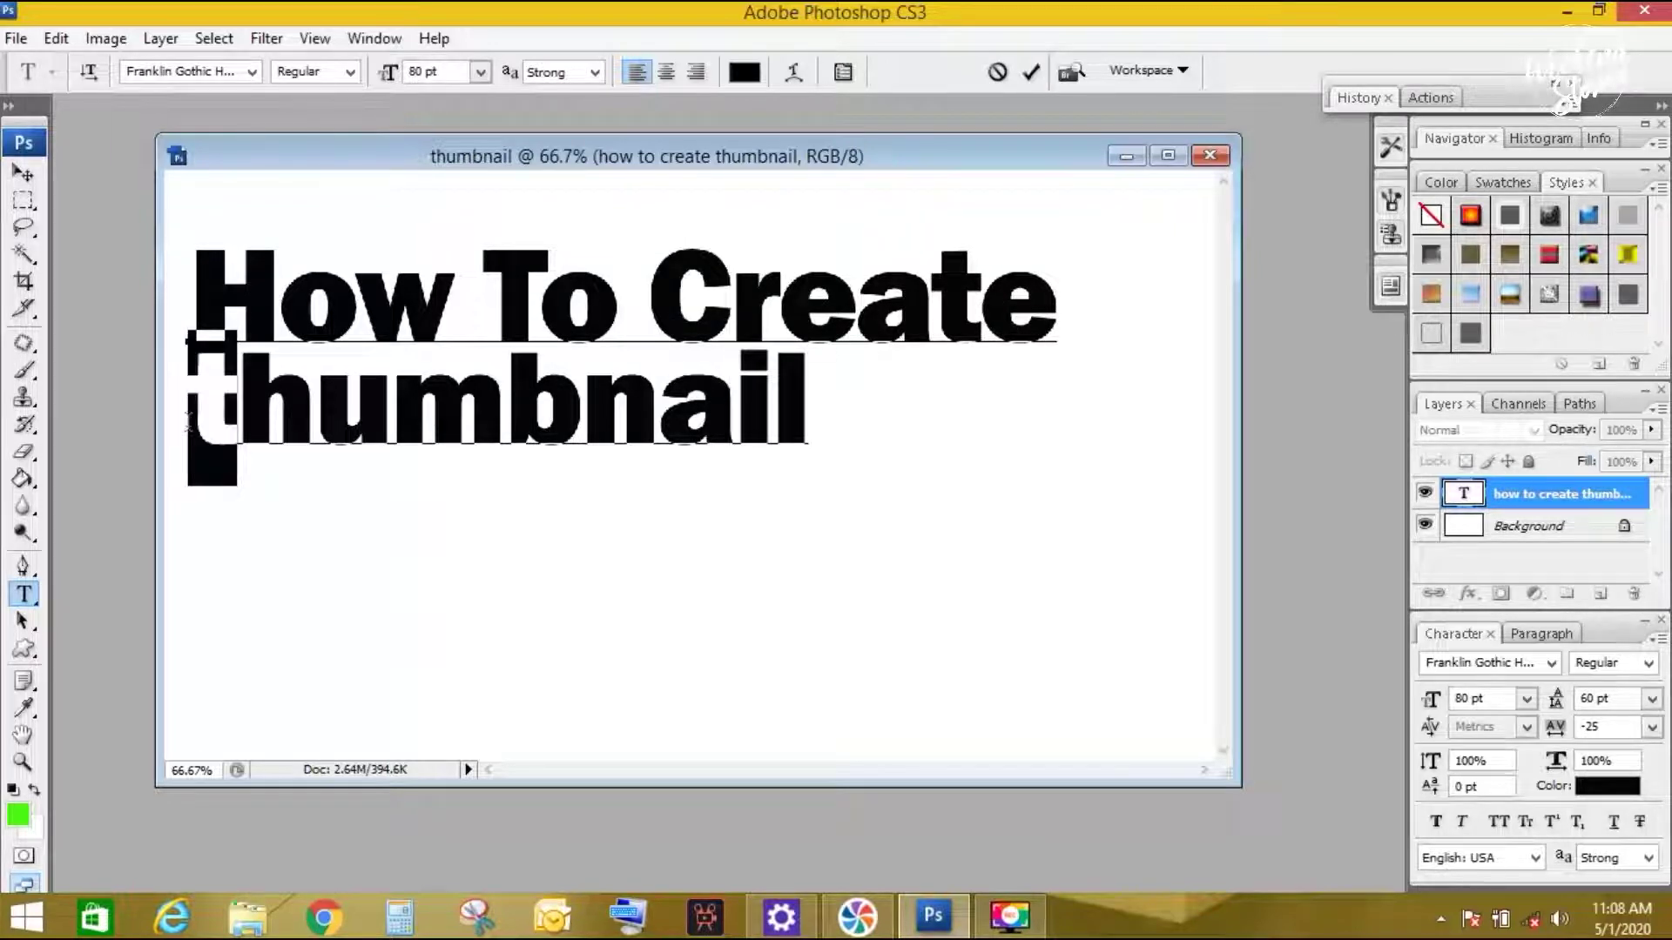
text(T)
click(22, 174)
mouse_move(426, 400)
mouse_down()
mouse_move(468, 386)
mouse_move(442, 390)
mouse_up()
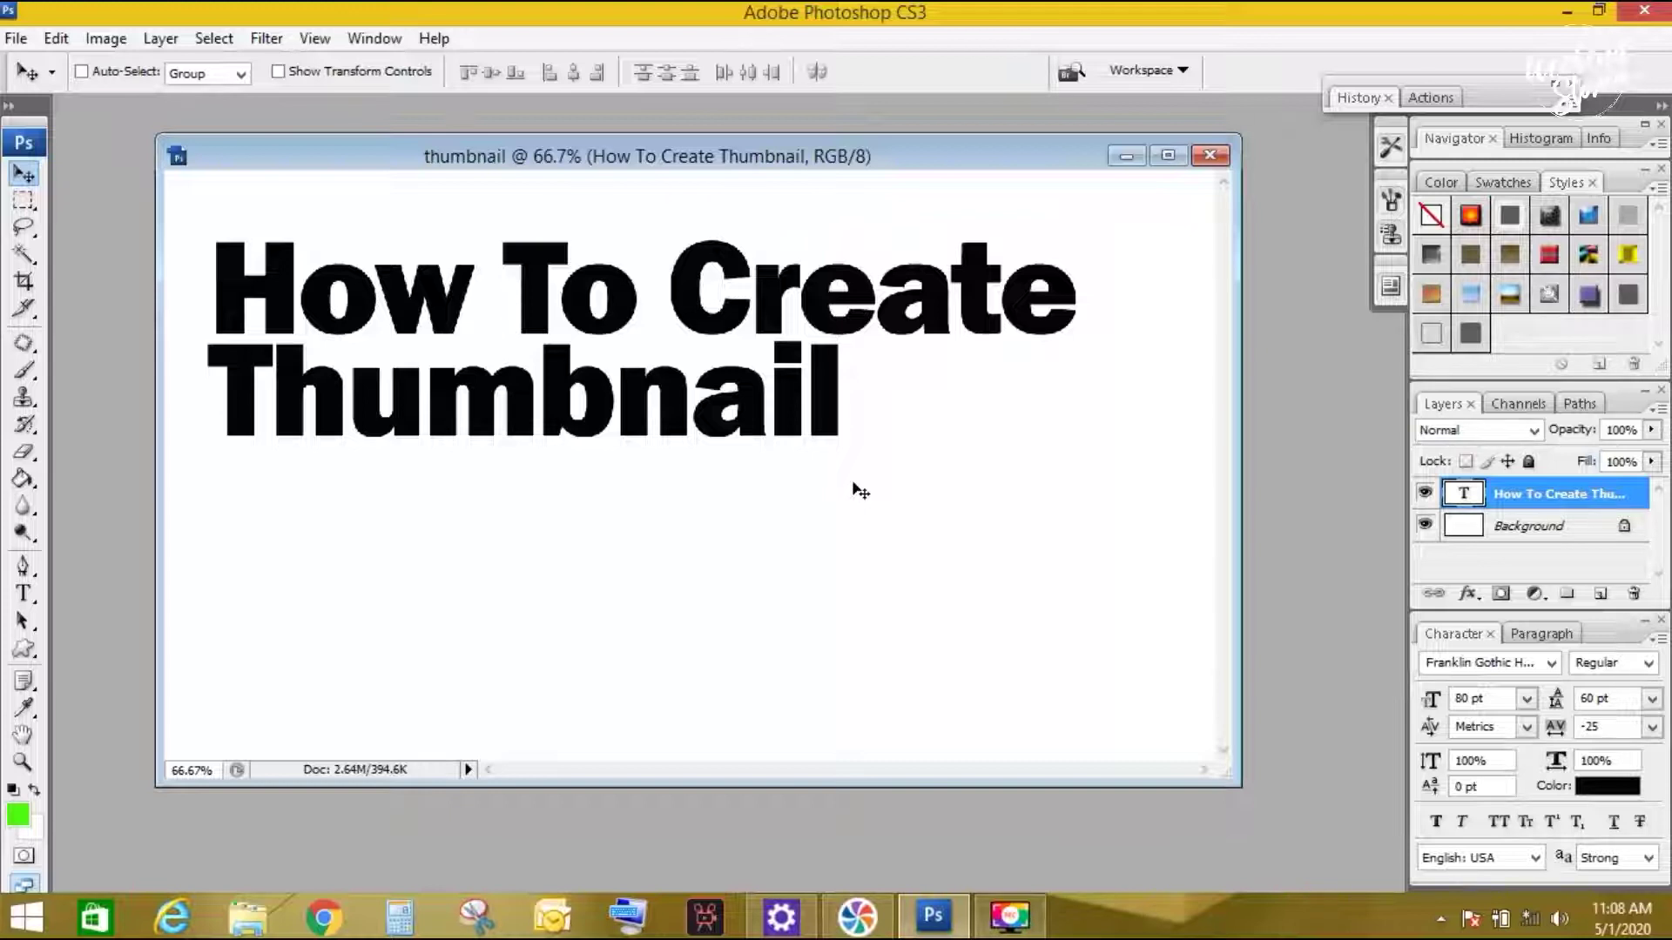
- Break 'Create' onto its own line and set 'How To' in Freestyle Script
key(t)
click(666, 294)
key(Return)
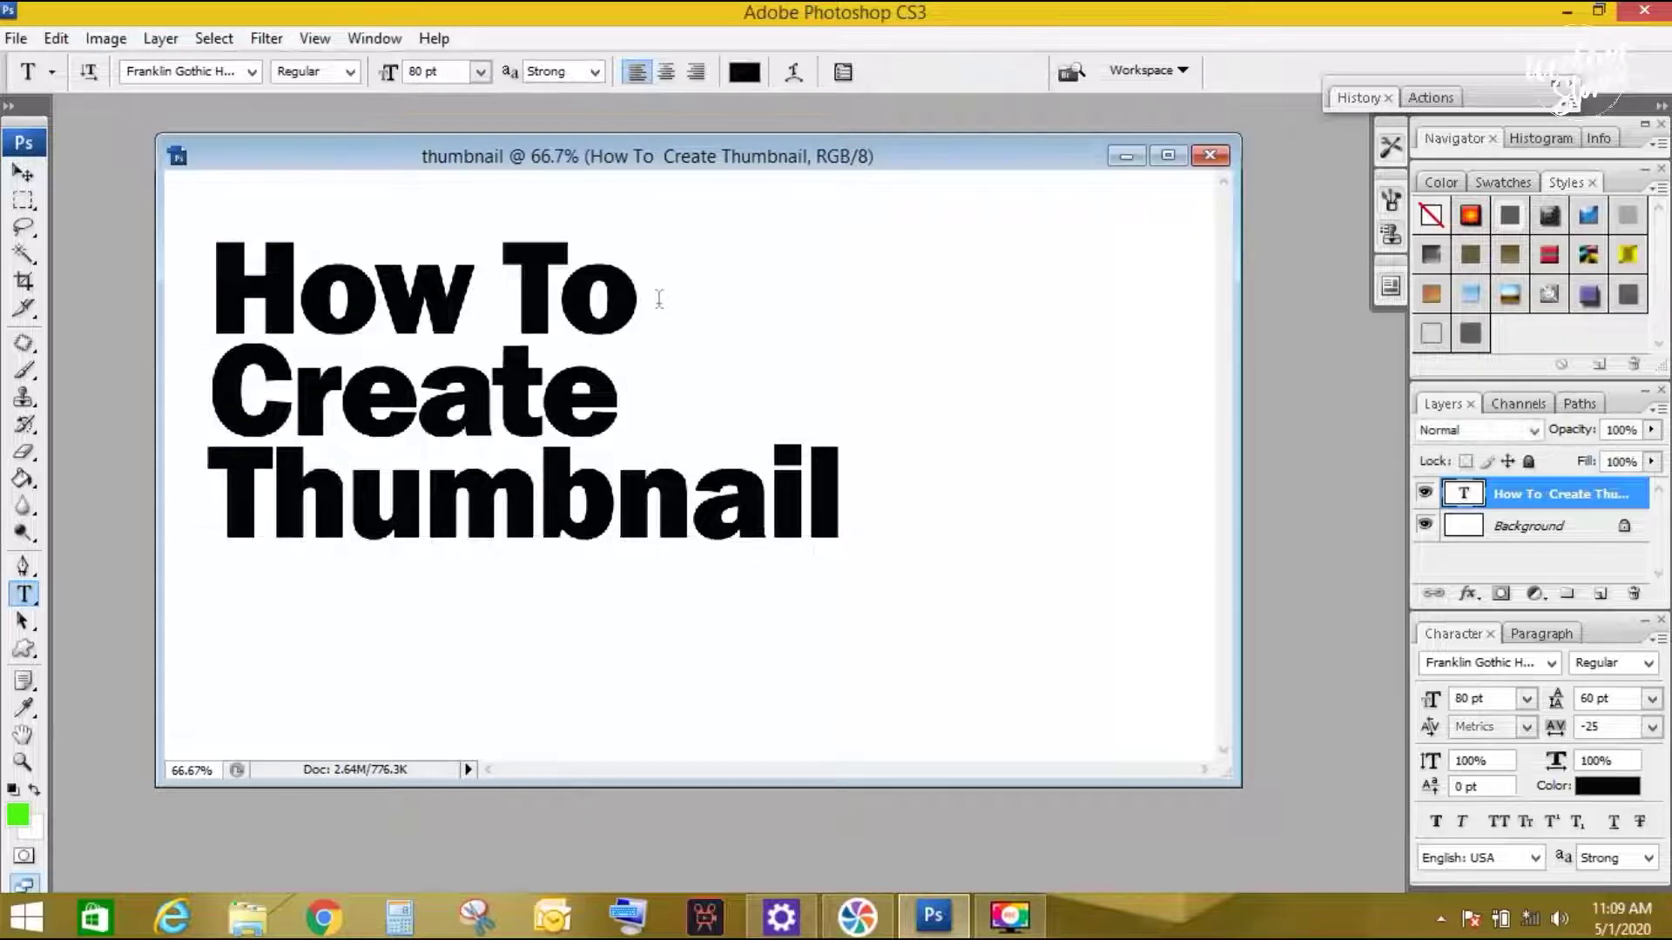
key(shift+Up)
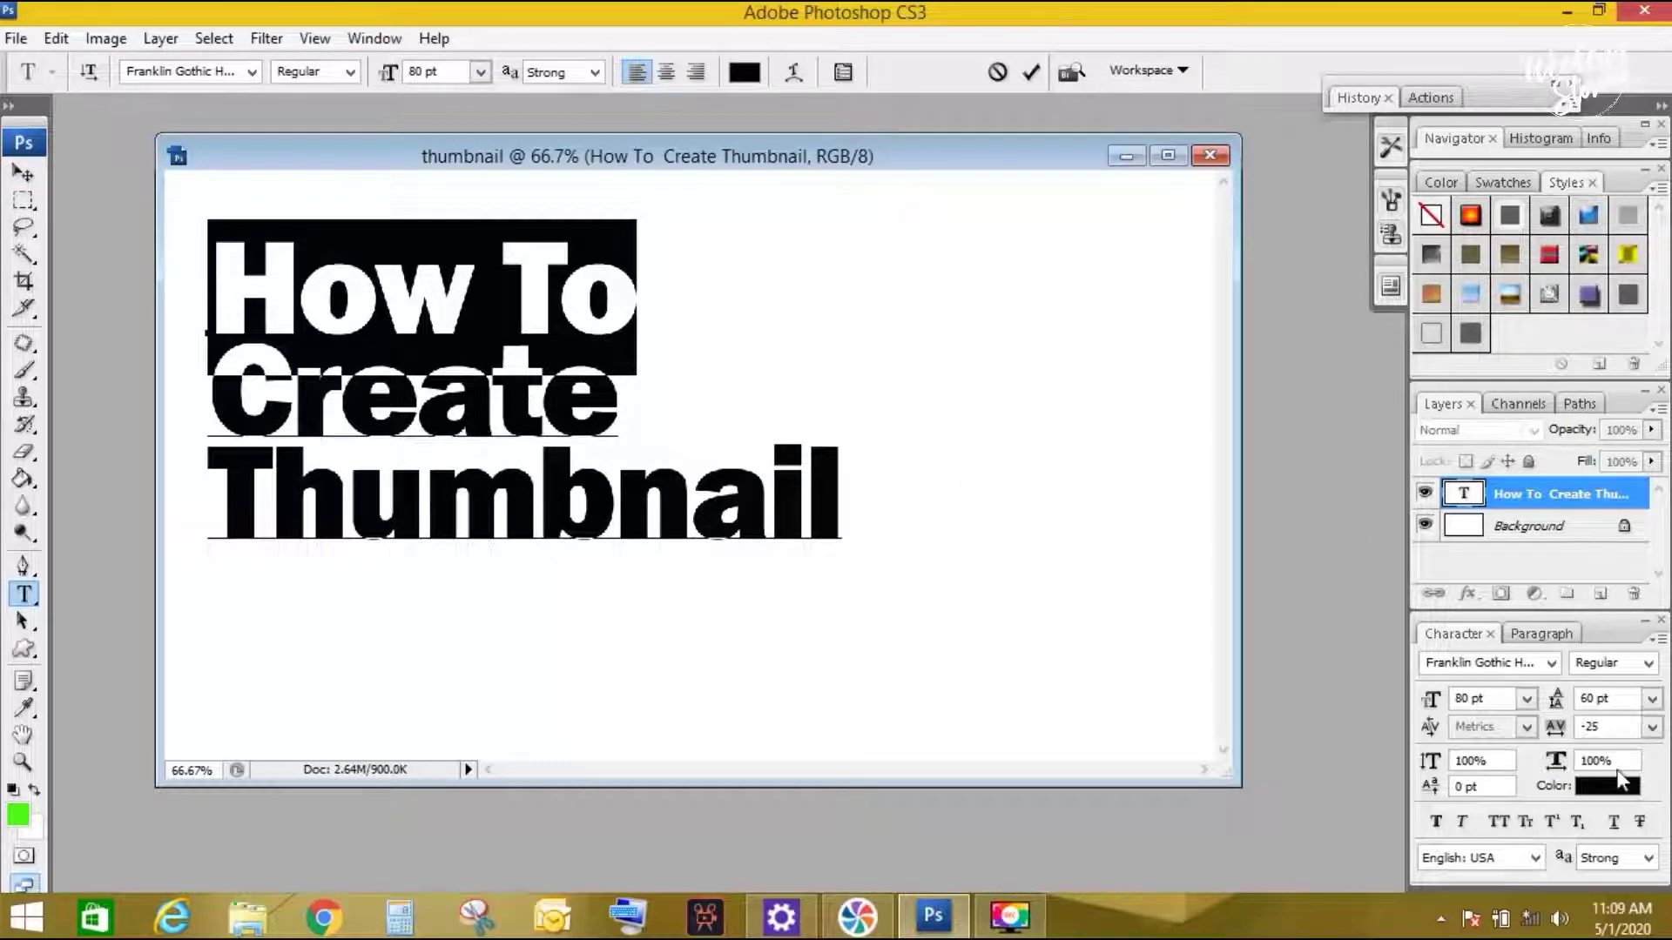
click(1549, 669)
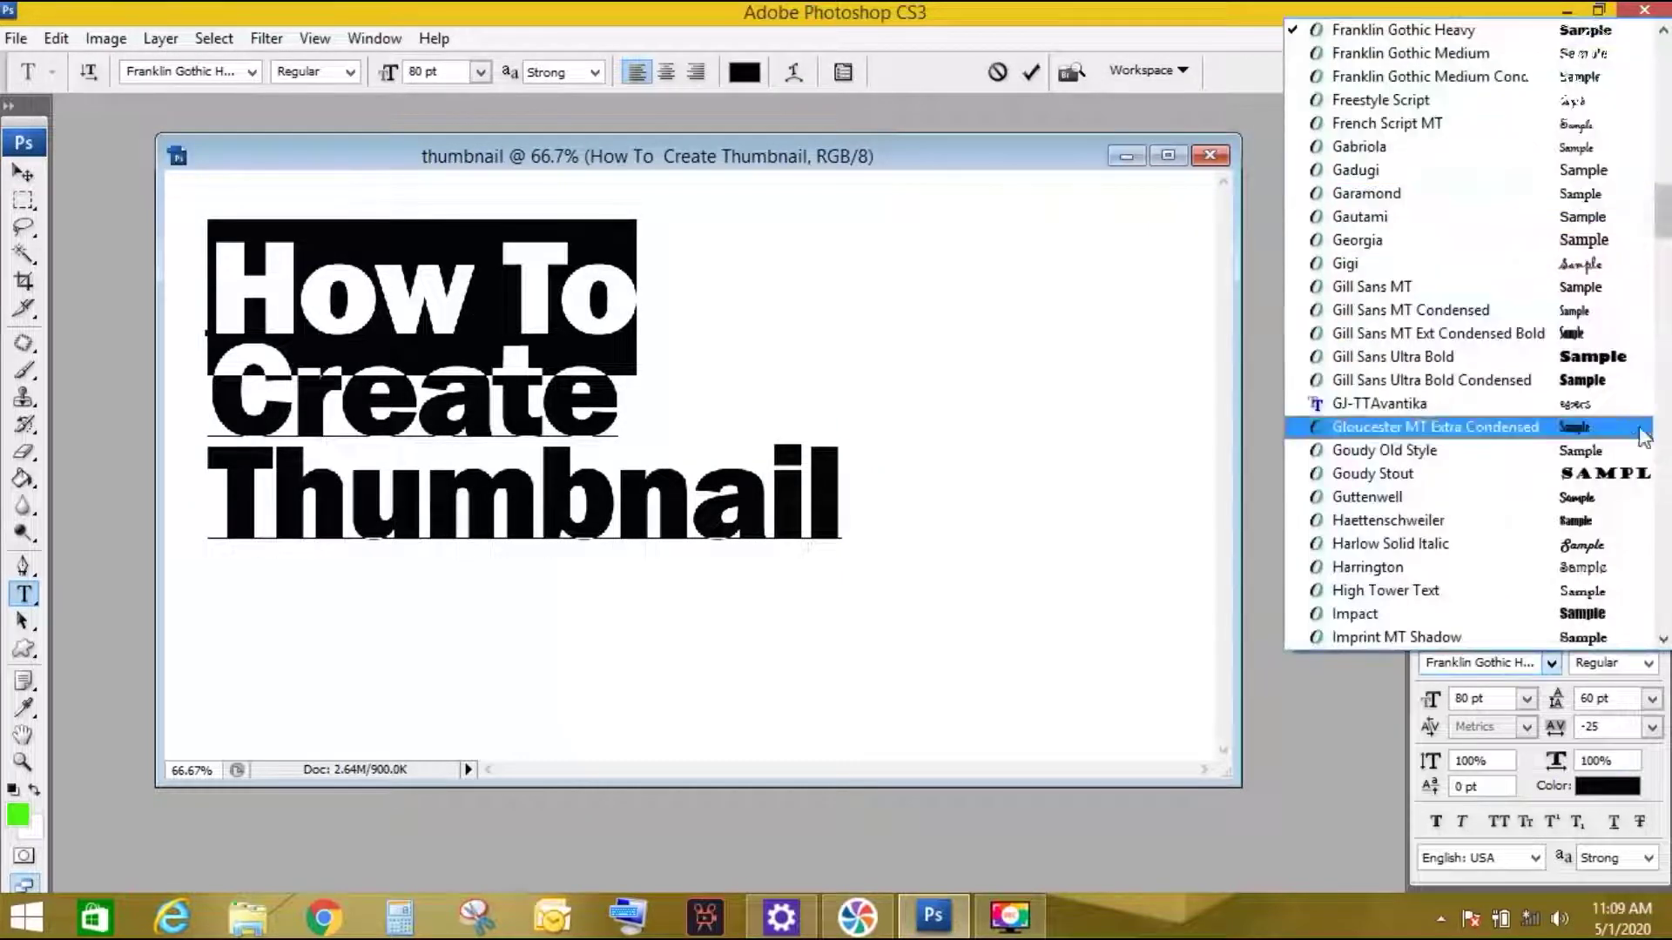
scroll(1471, 336, up, 10)
scroll(1472, 335, up, 6)
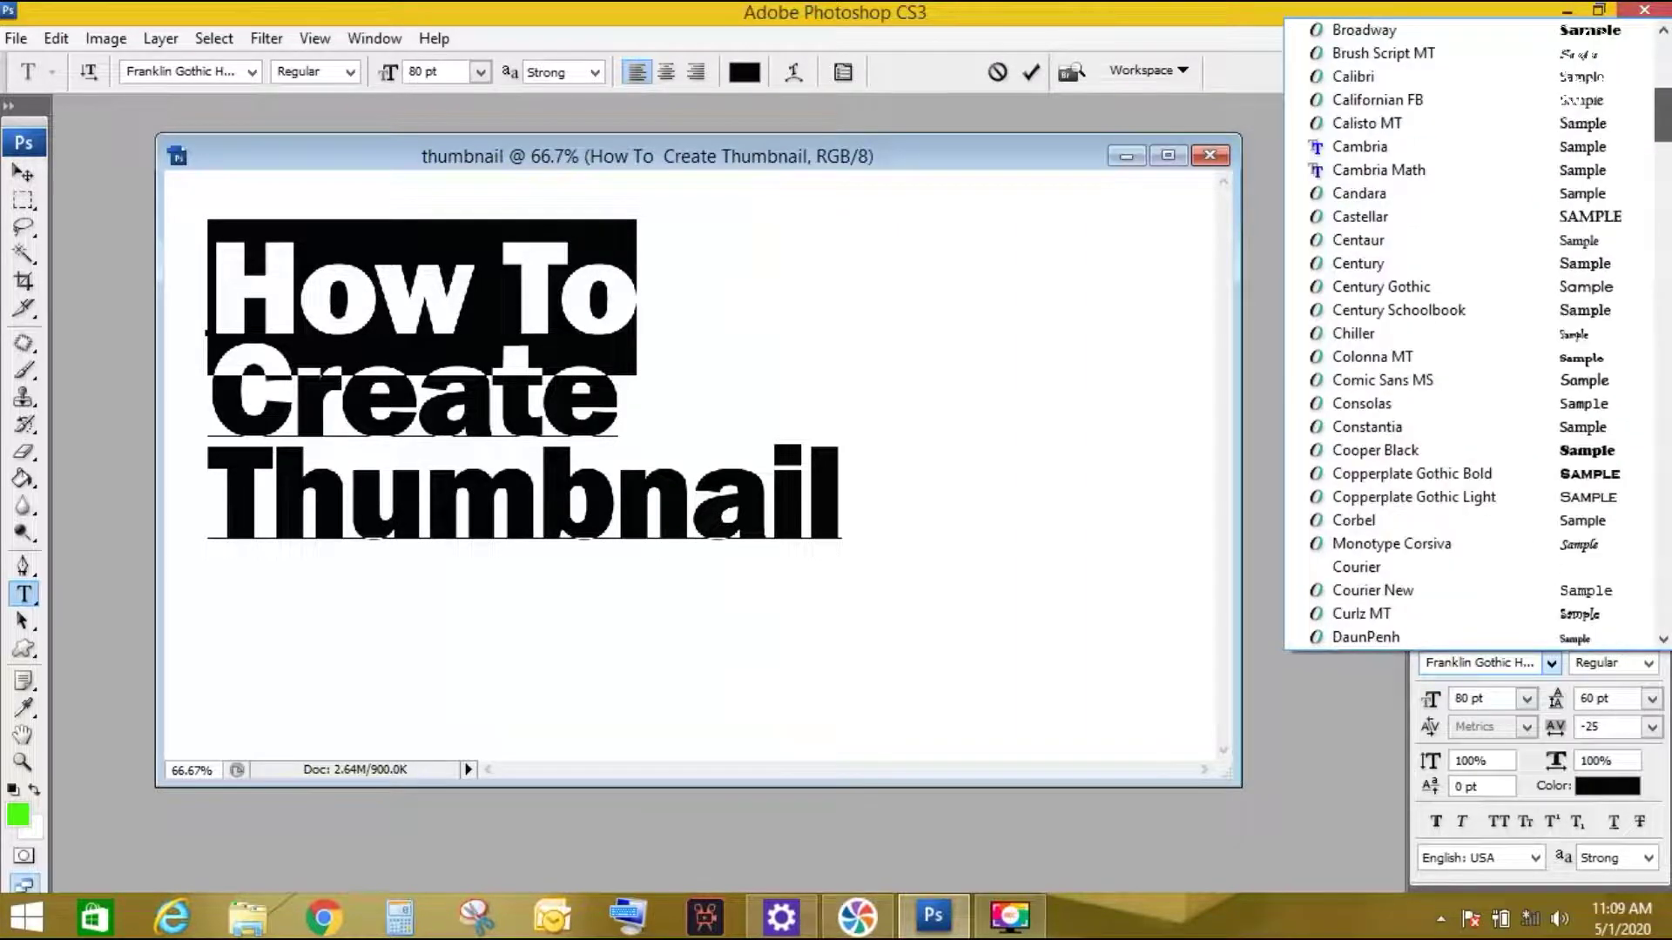
click(1385, 218)
click(1551, 663)
scroll(1611, 471, down, 7)
click(1410, 608)
click(24, 173)
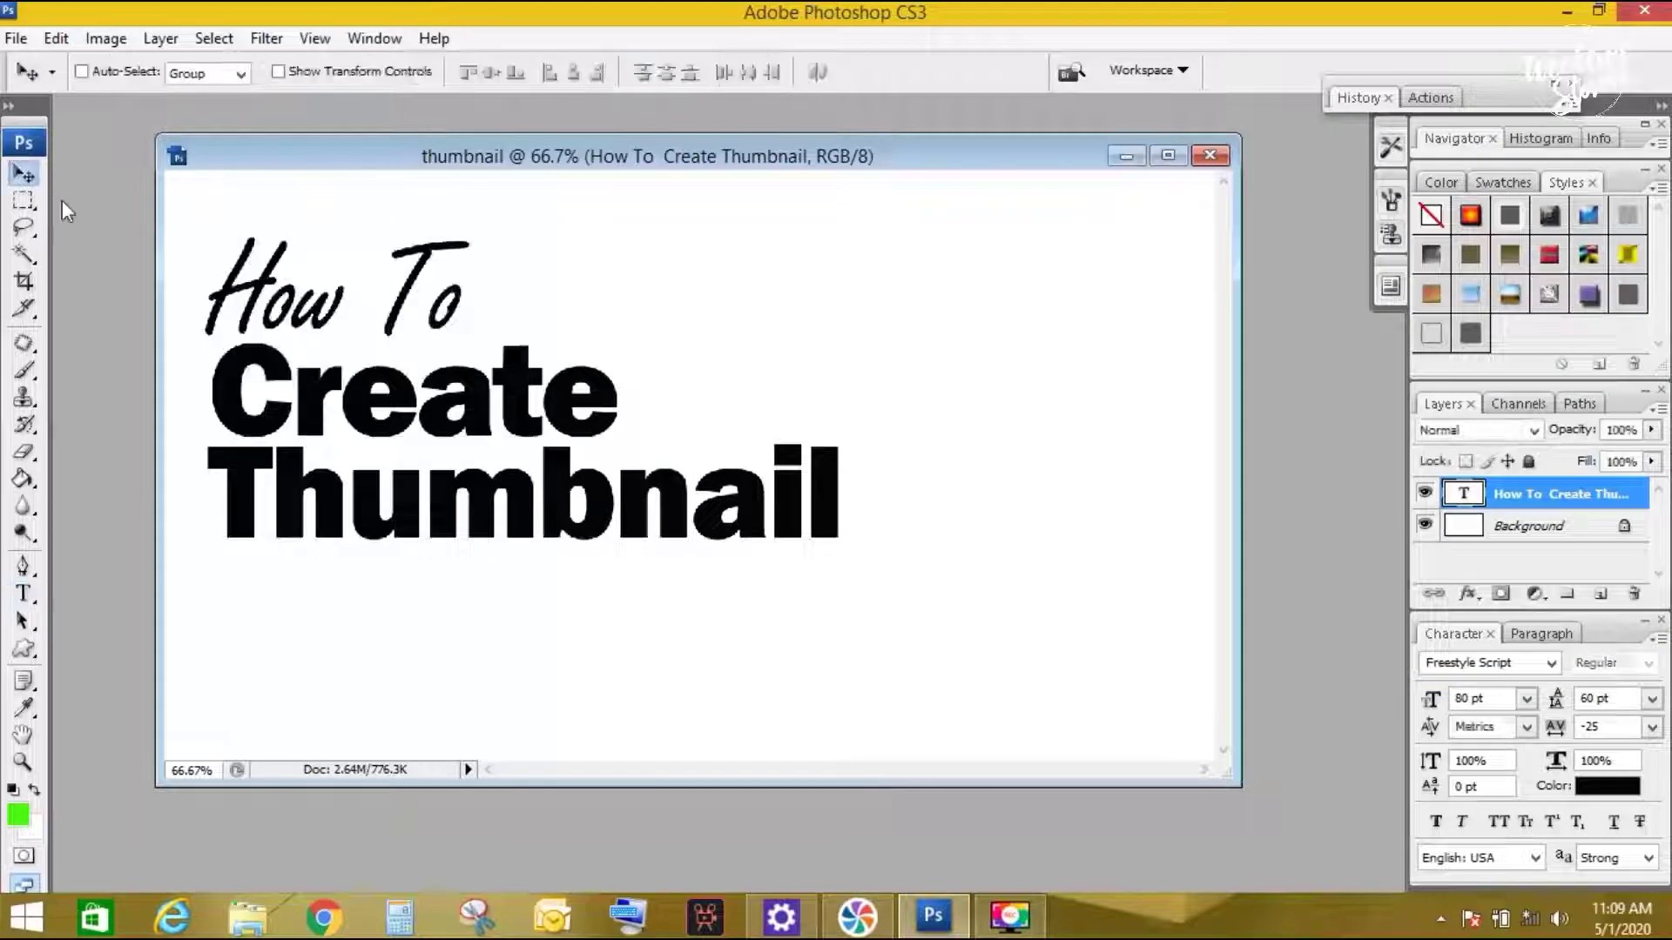
- Add the word 'attractive' after Create and move the heading lower
key(t)
click(648, 392)
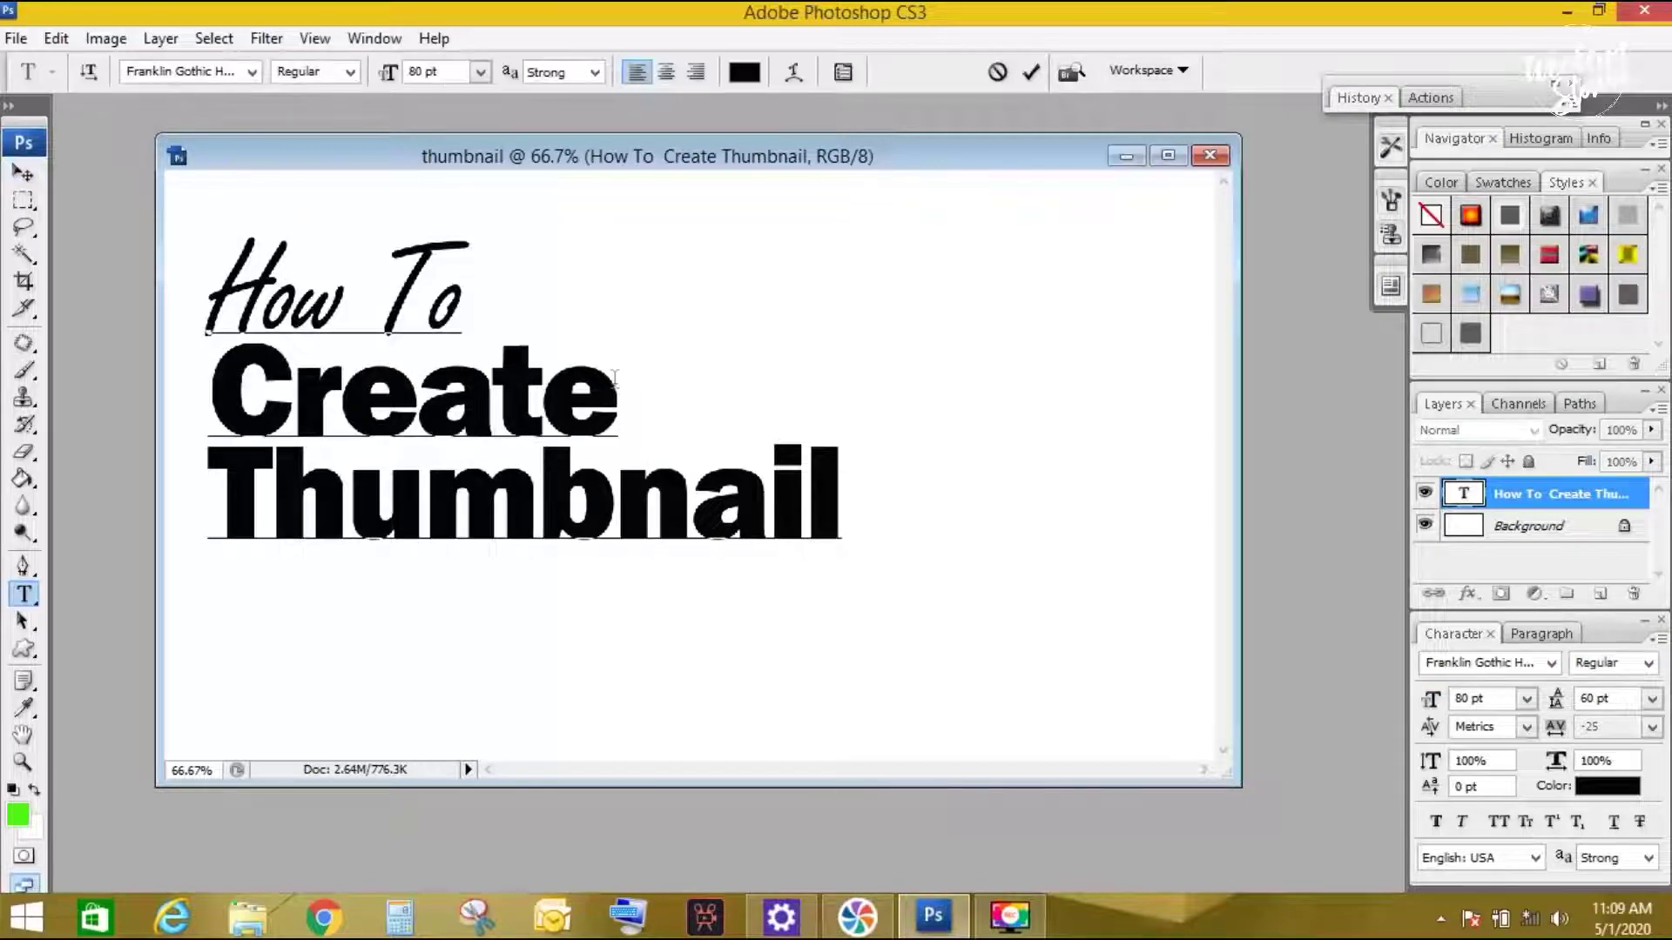
text( a)
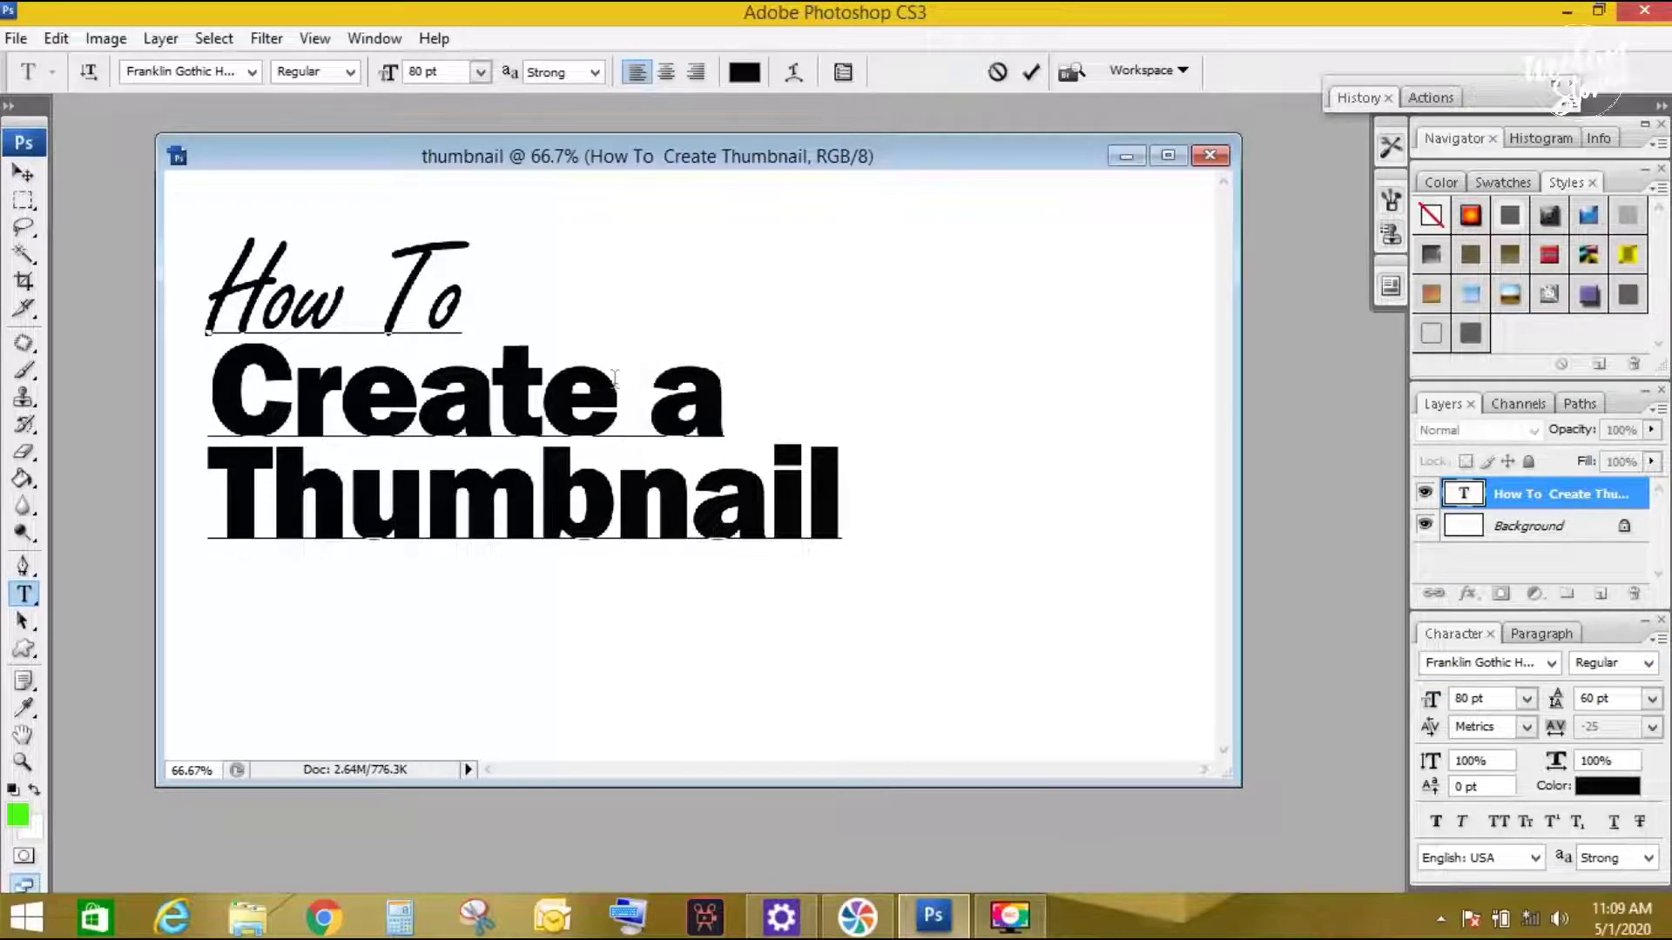
text(ttractive)
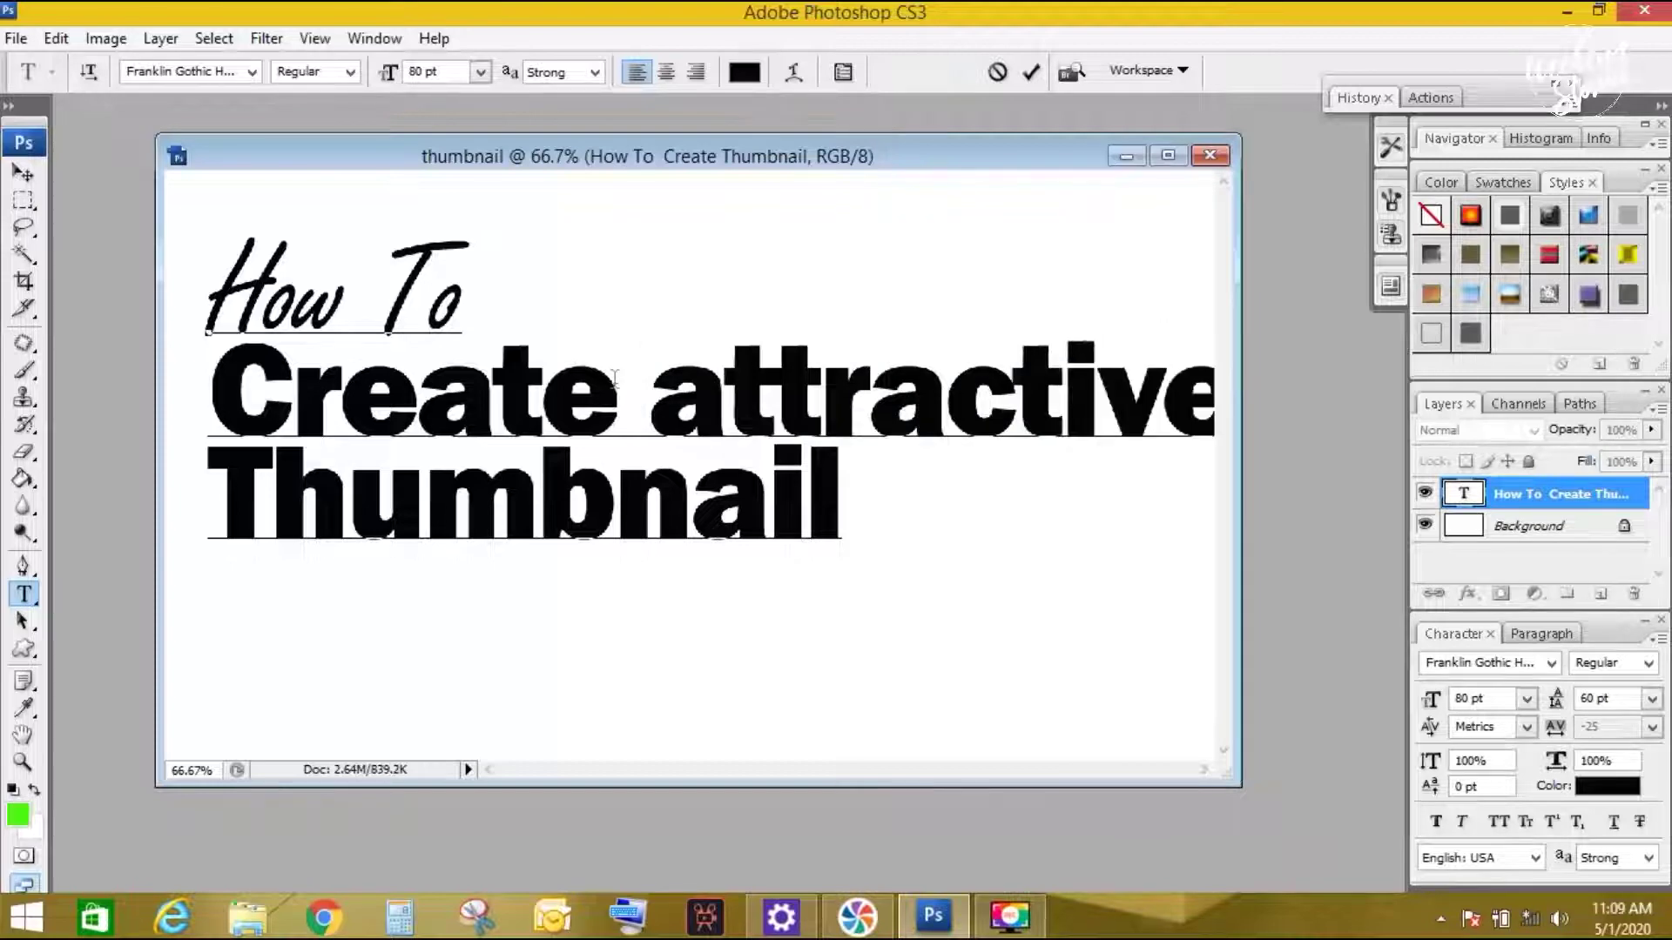
drag(200, 399, 189, 448)
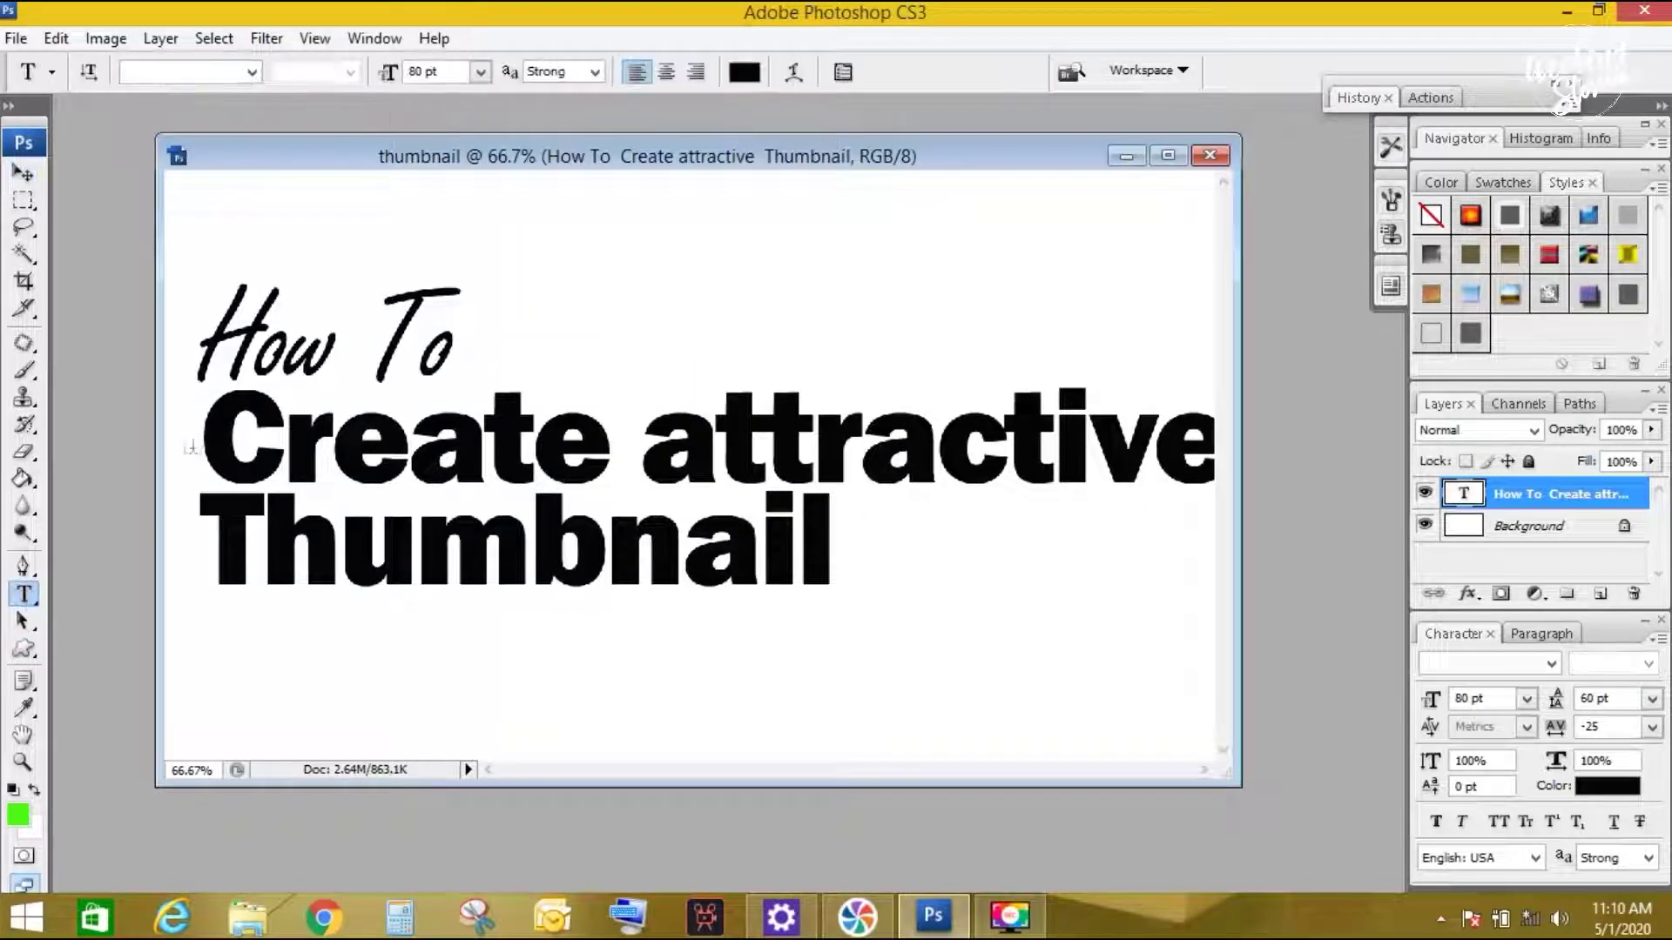
- Shift the heading right and down, toggling its layer visibility off and on
key(v)
mouse_move(361, 443)
mouse_down()
mouse_move(396, 498)
mouse_move(345, 433)
mouse_up()
click(1424, 525)
click(1425, 525)
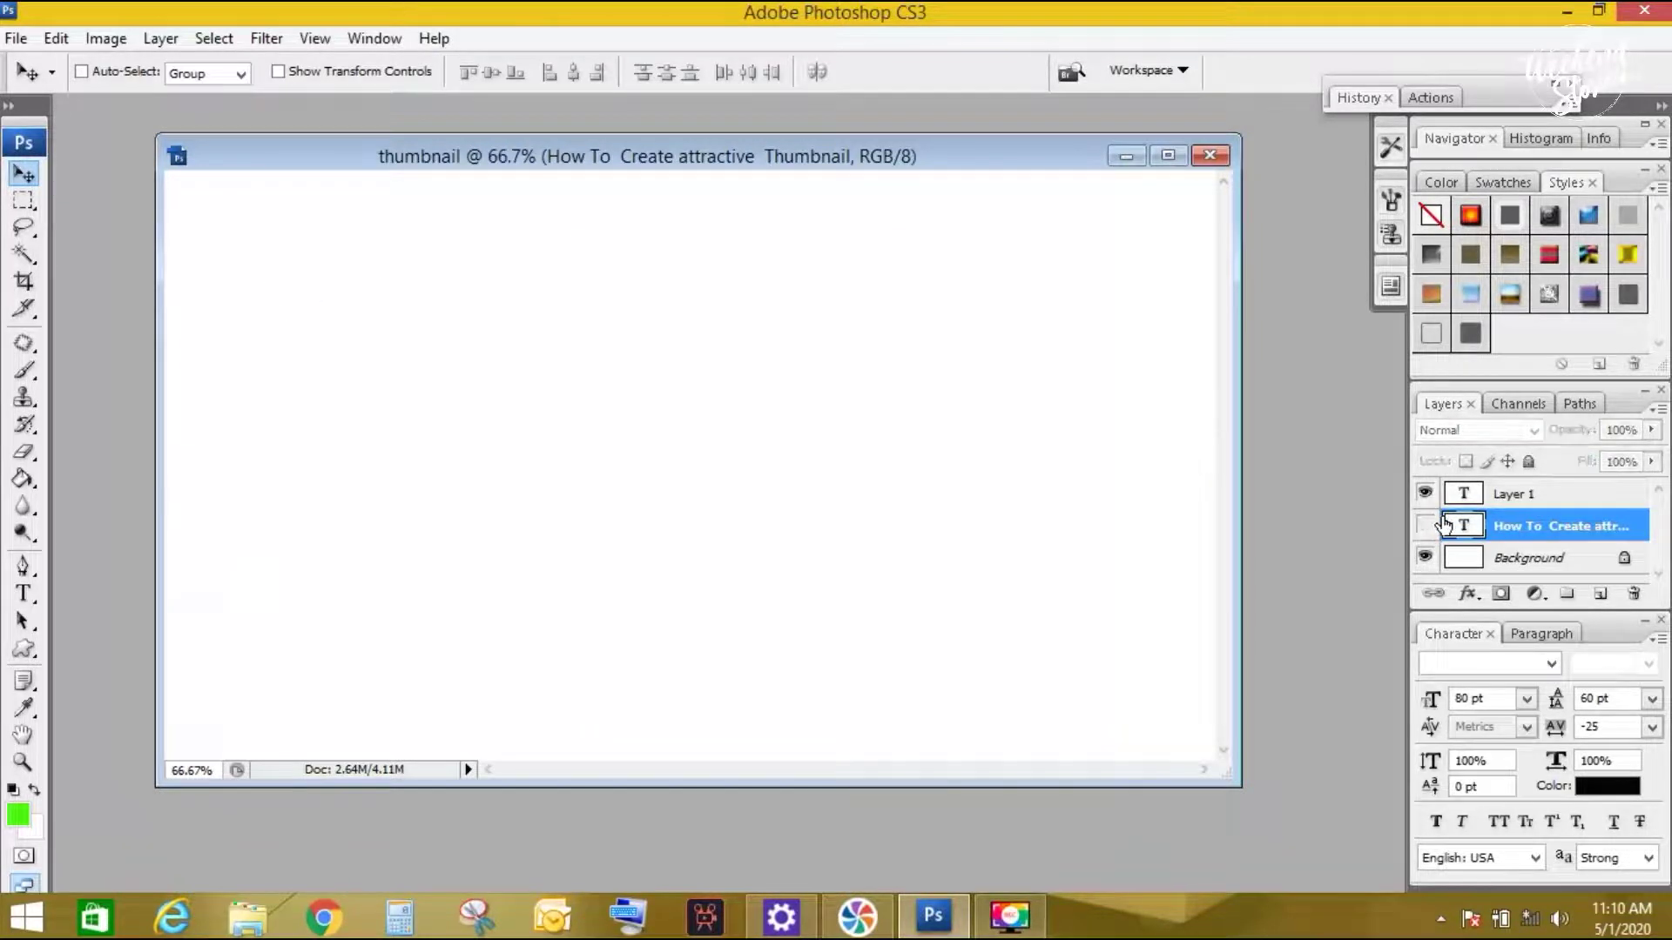
click(1425, 525)
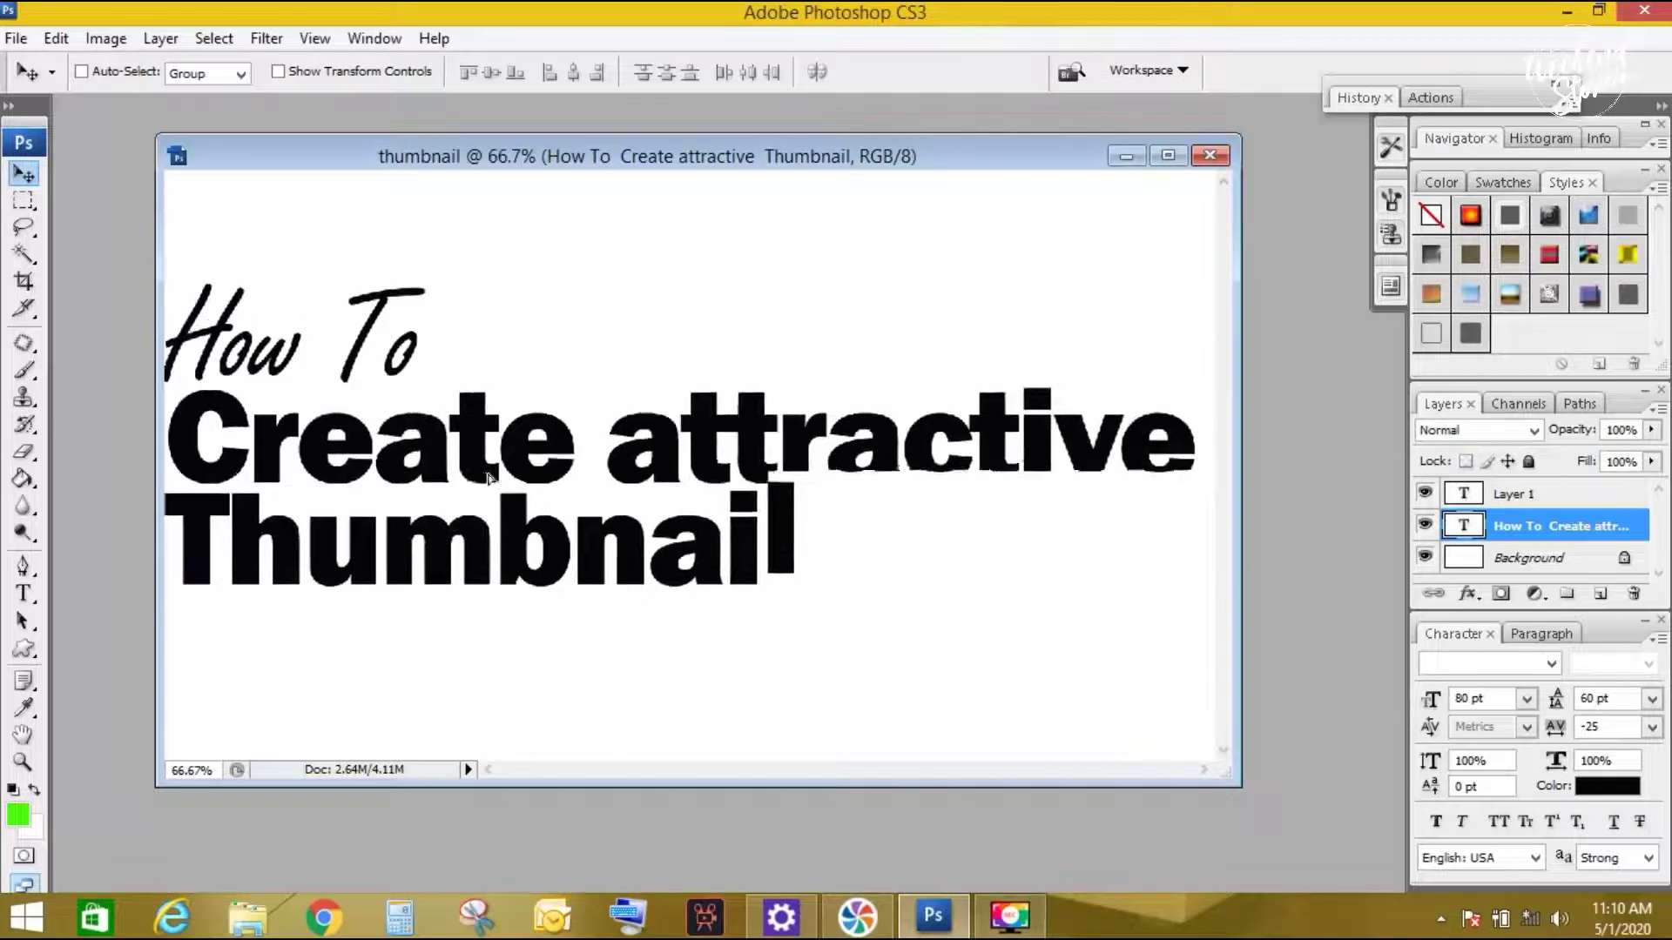
drag(487, 477, 504, 485)
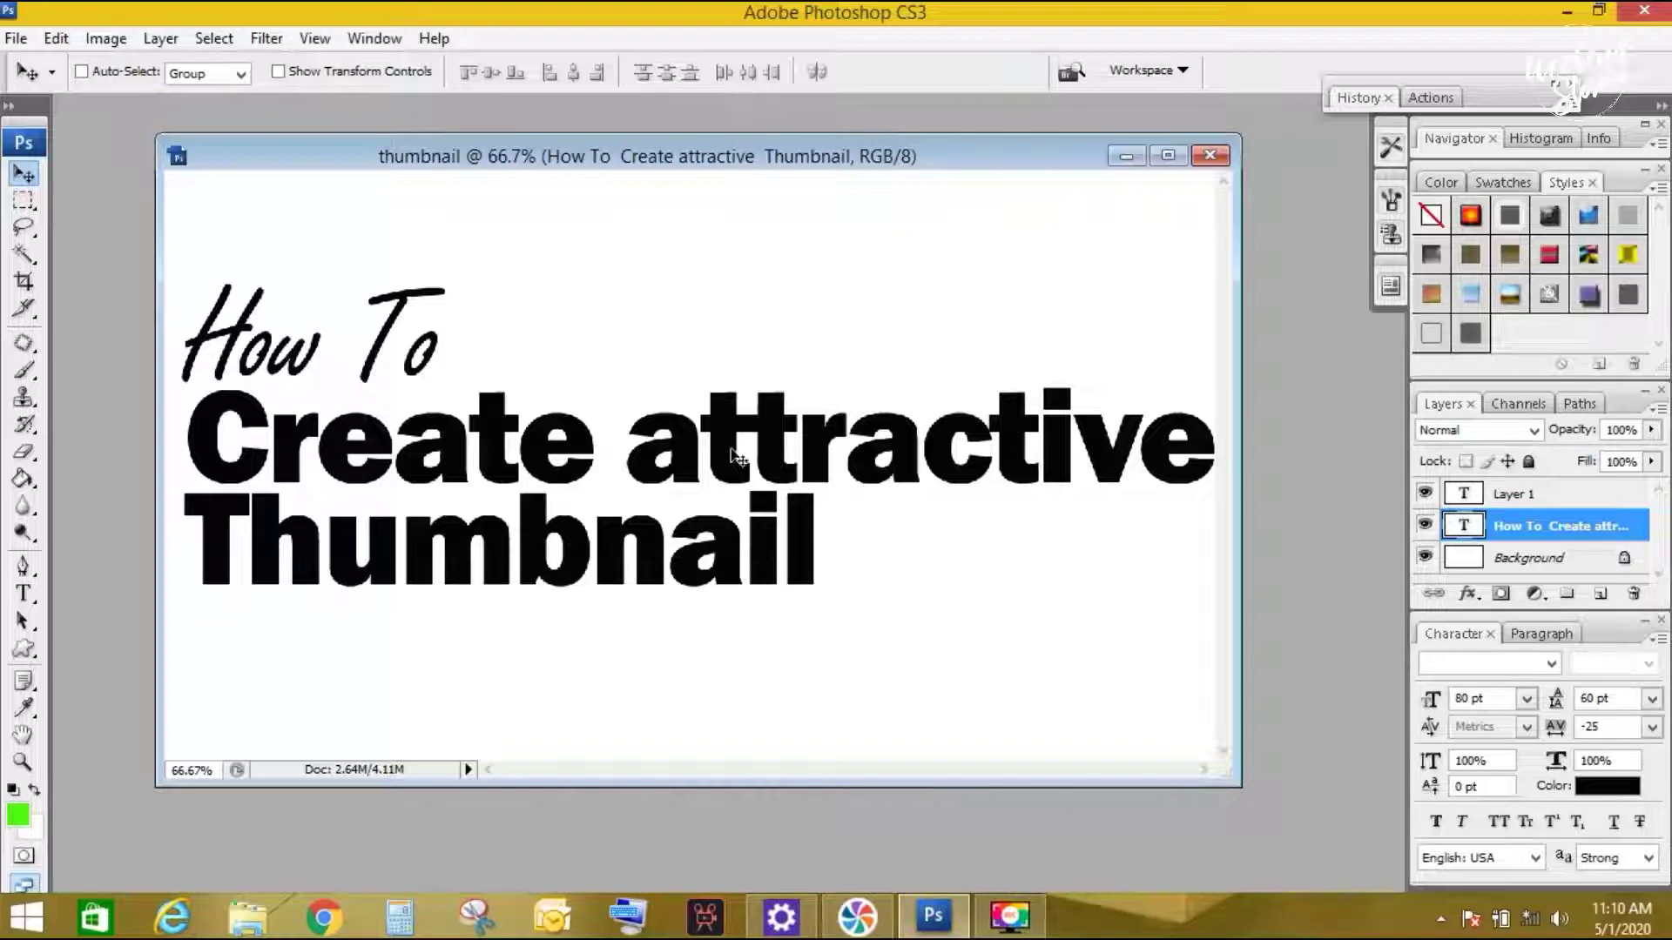
- Select the heading layer, try a larger move right and down, and undo it
right_click(248, 321)
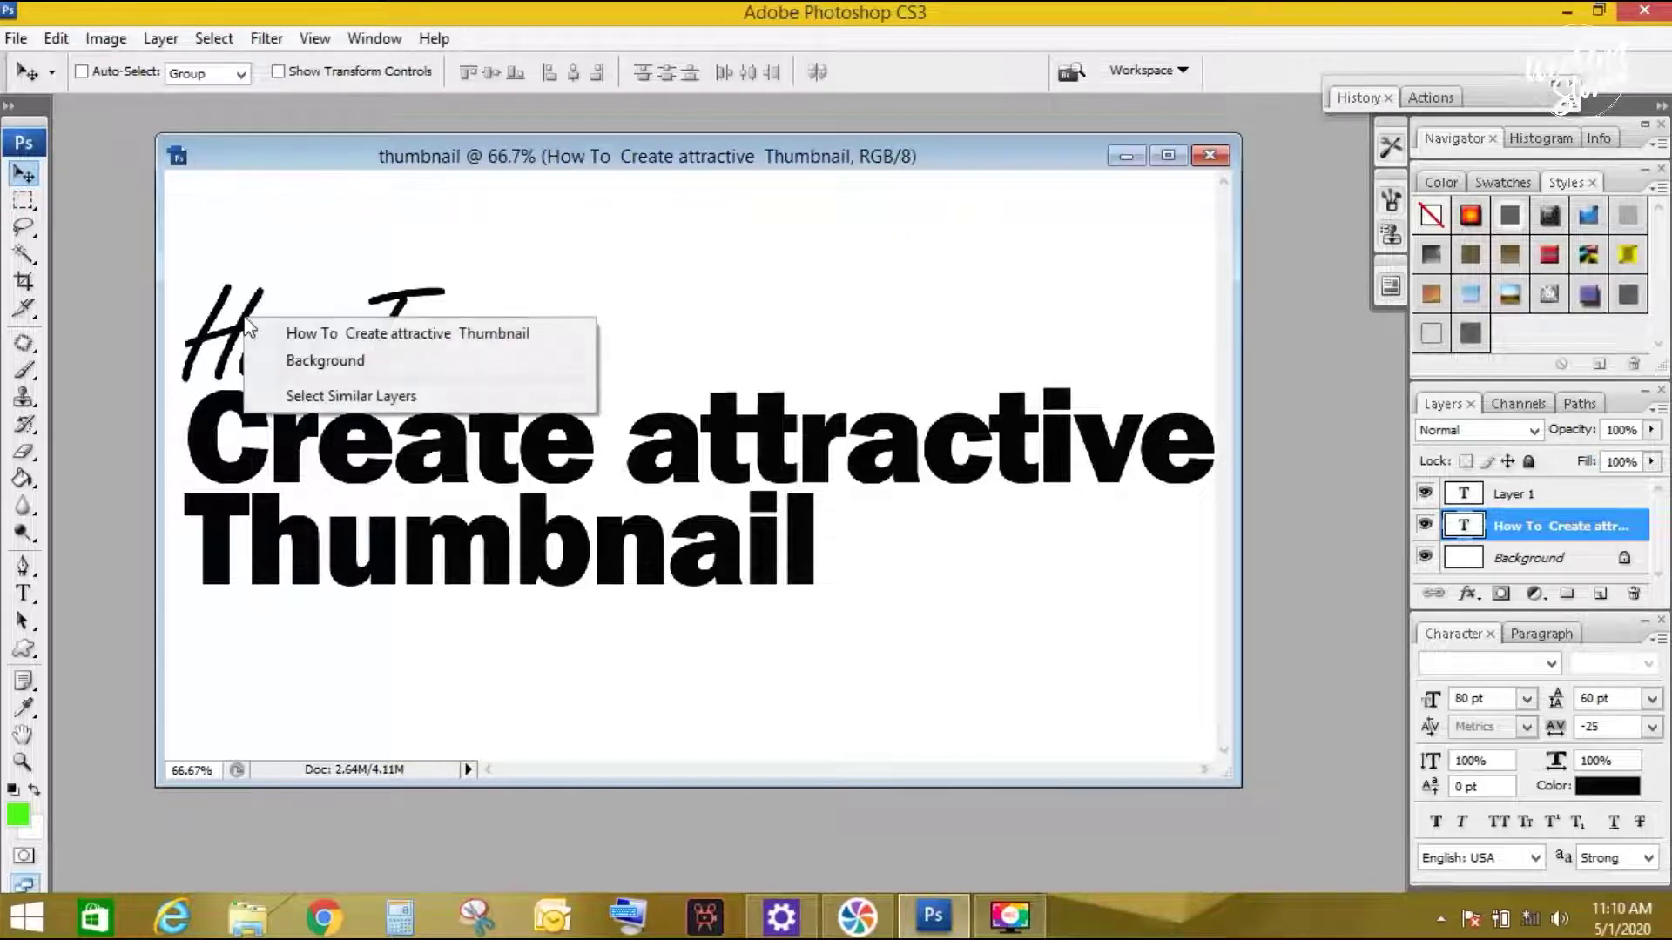
click(267, 333)
drag(310, 394, 607, 459)
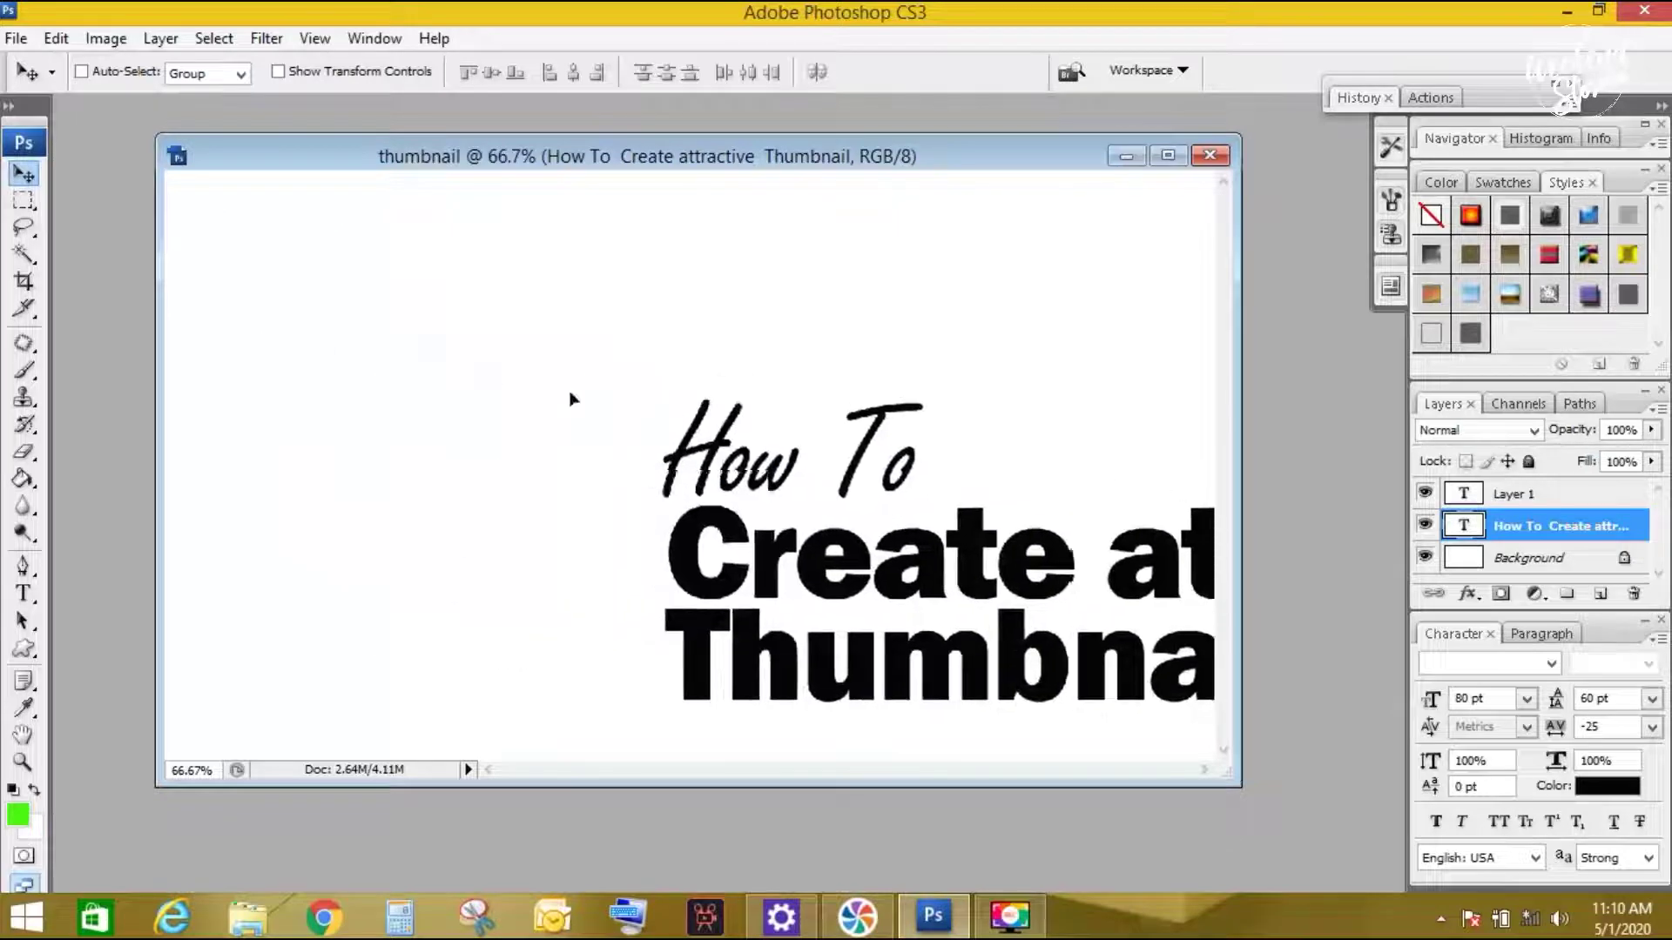
key(ctrl+z)
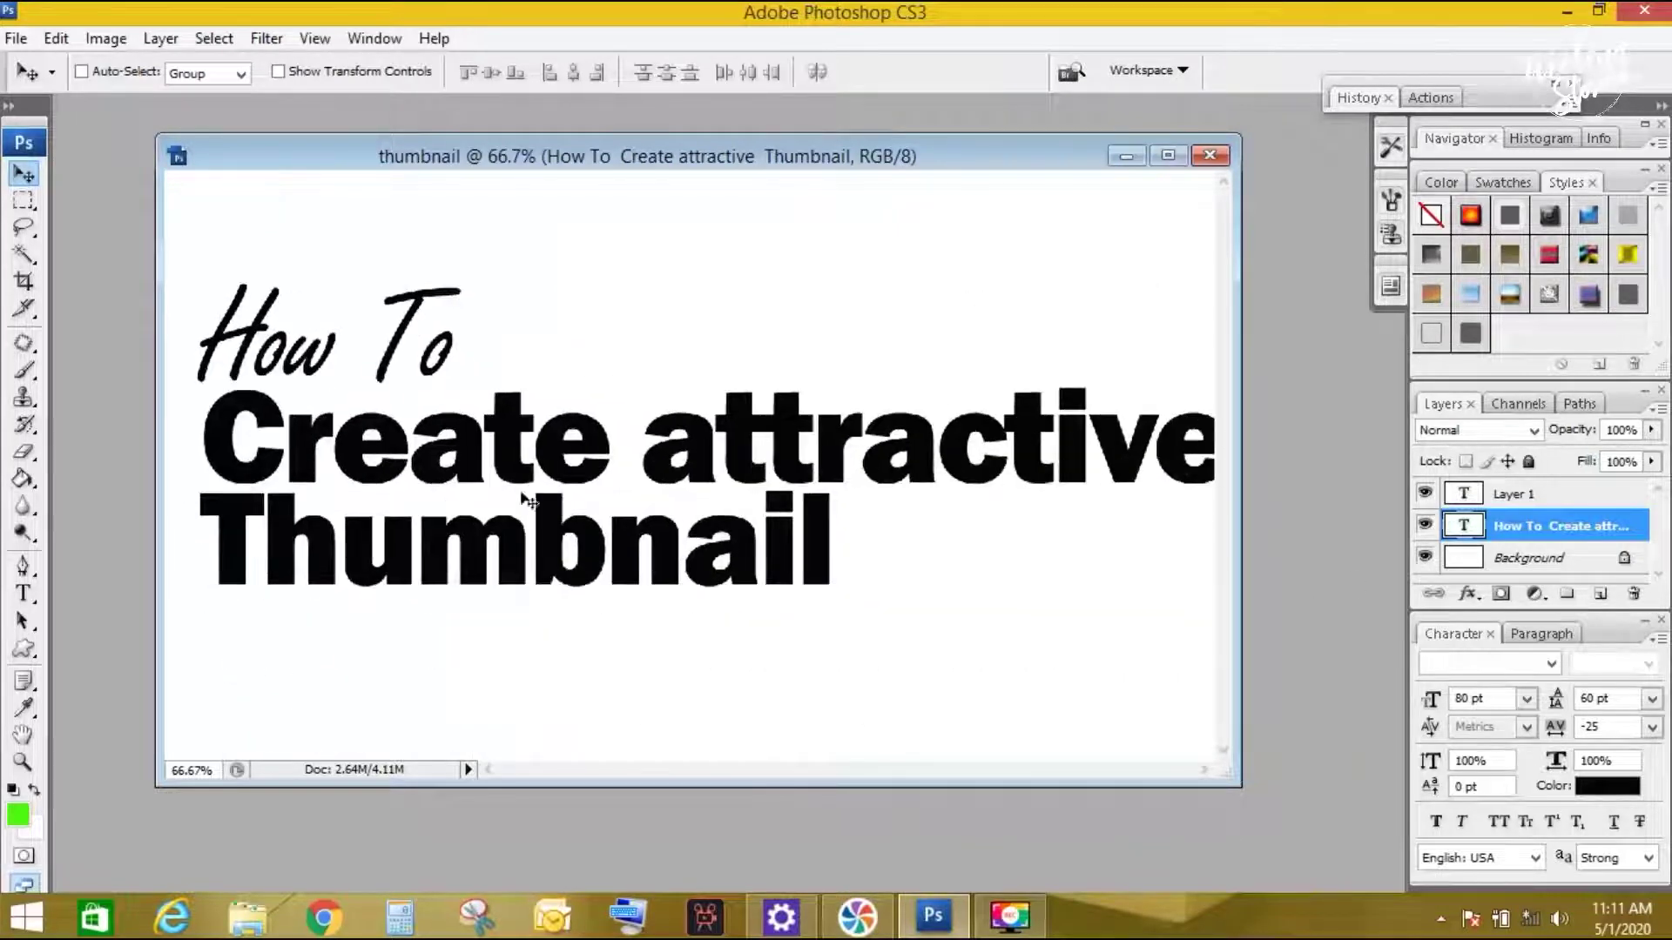
click(24, 592)
- Cut 'Create attractive' into its own text layer placed just under How To
drag(202, 427, 1215, 419)
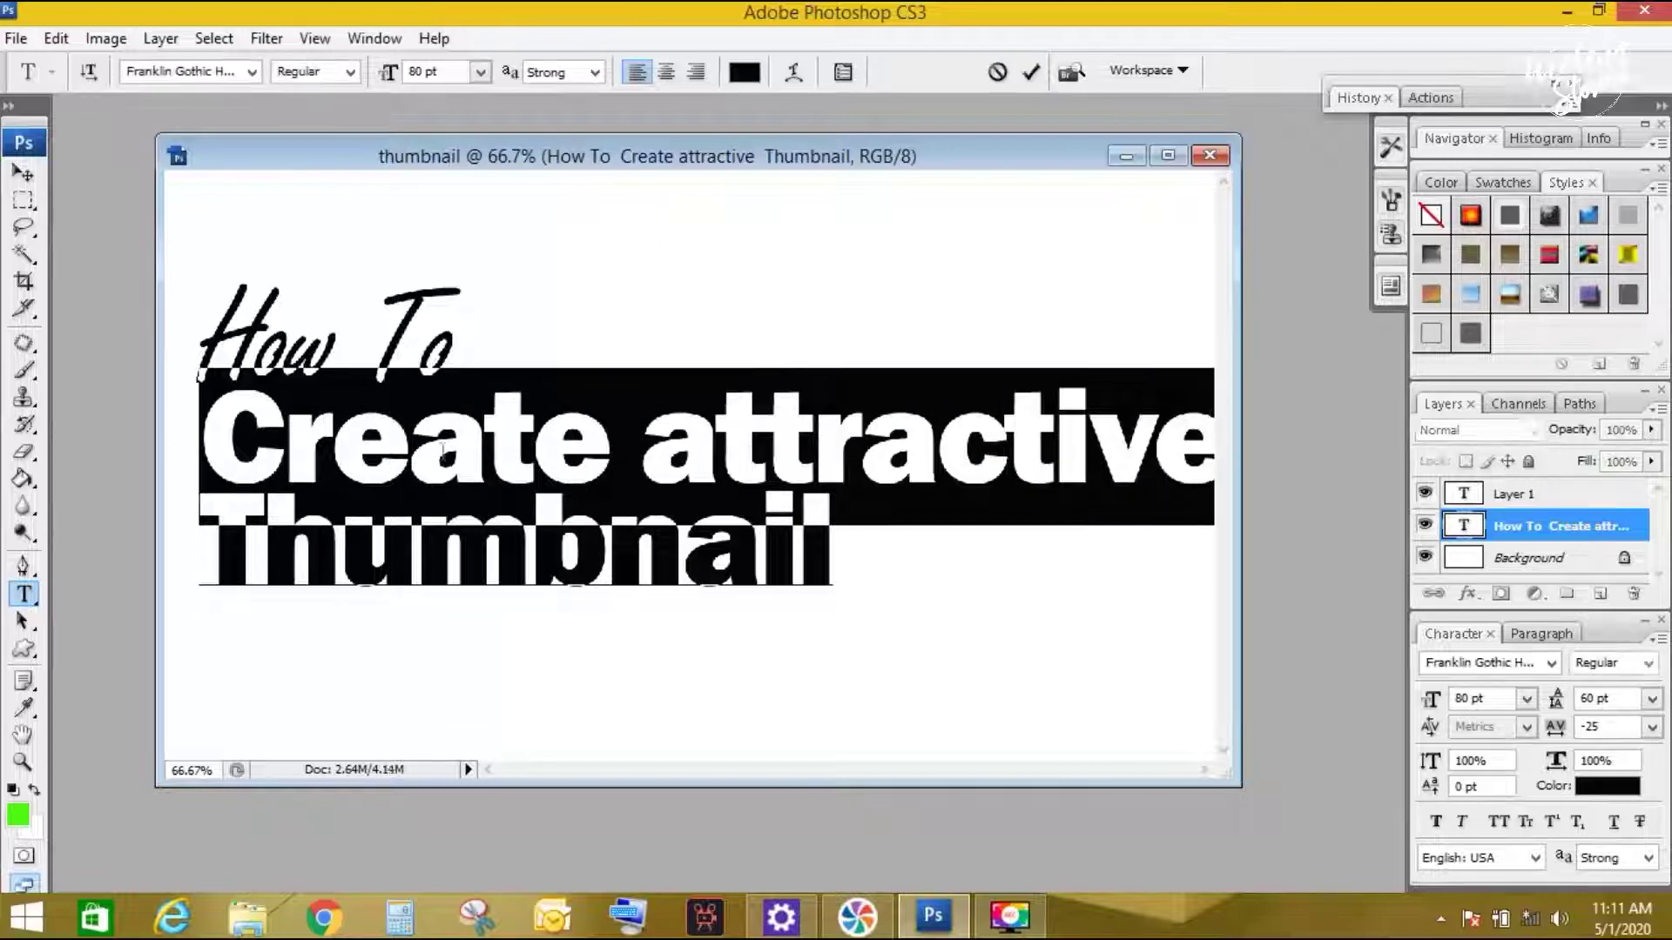
right_click(481, 450)
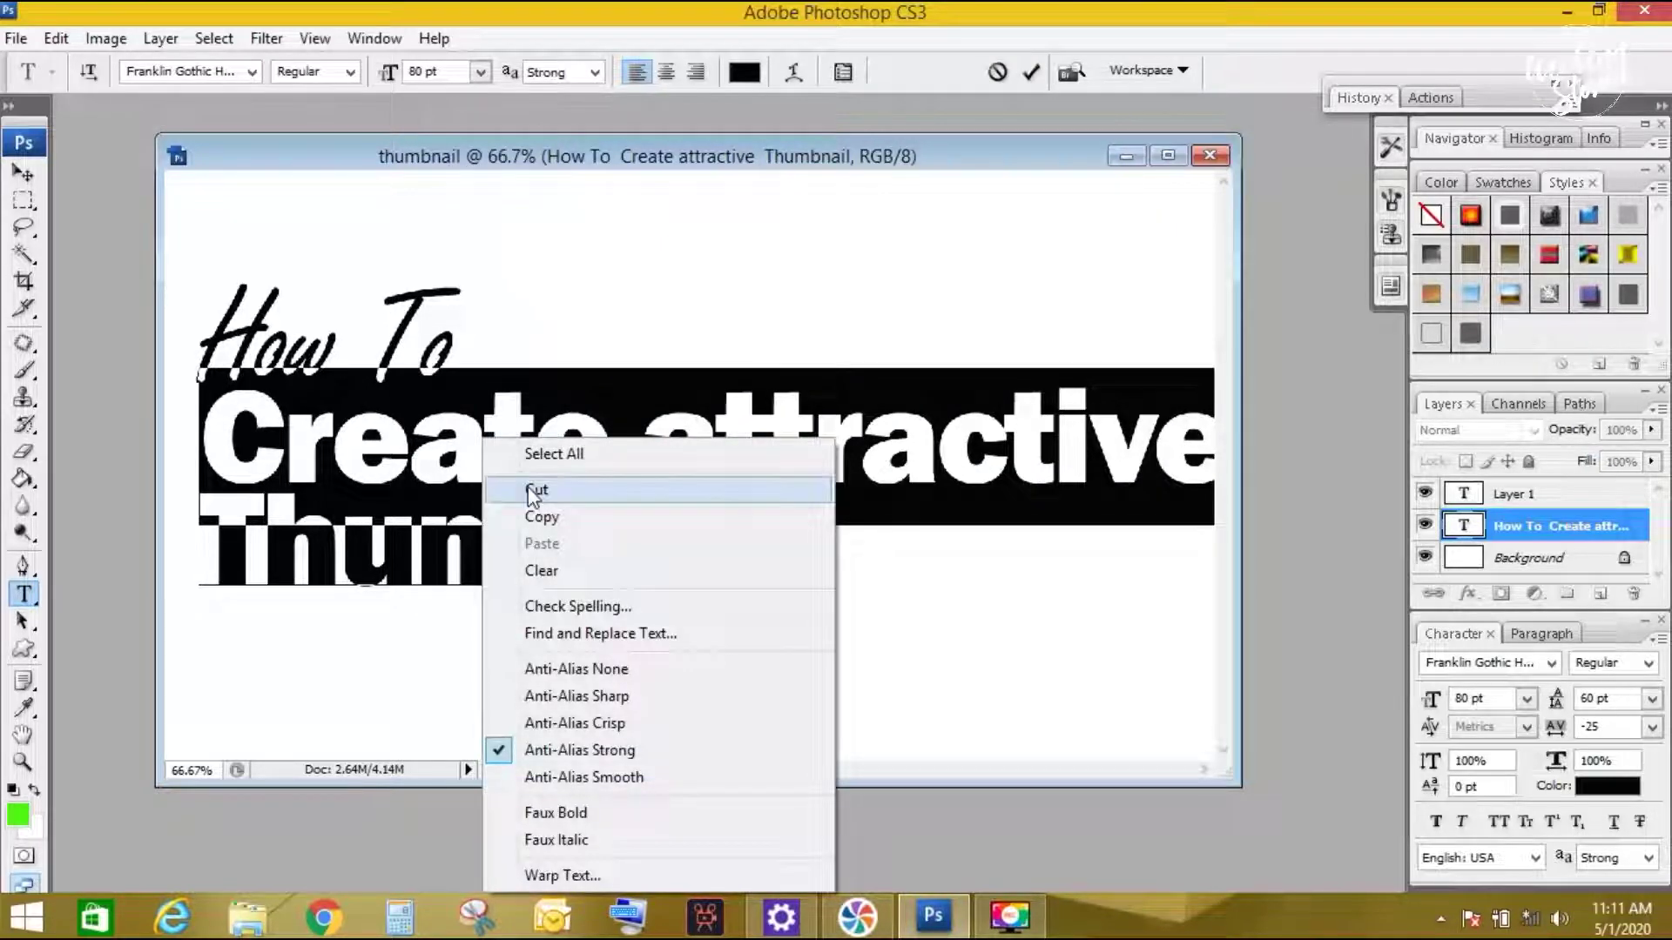
click(526, 484)
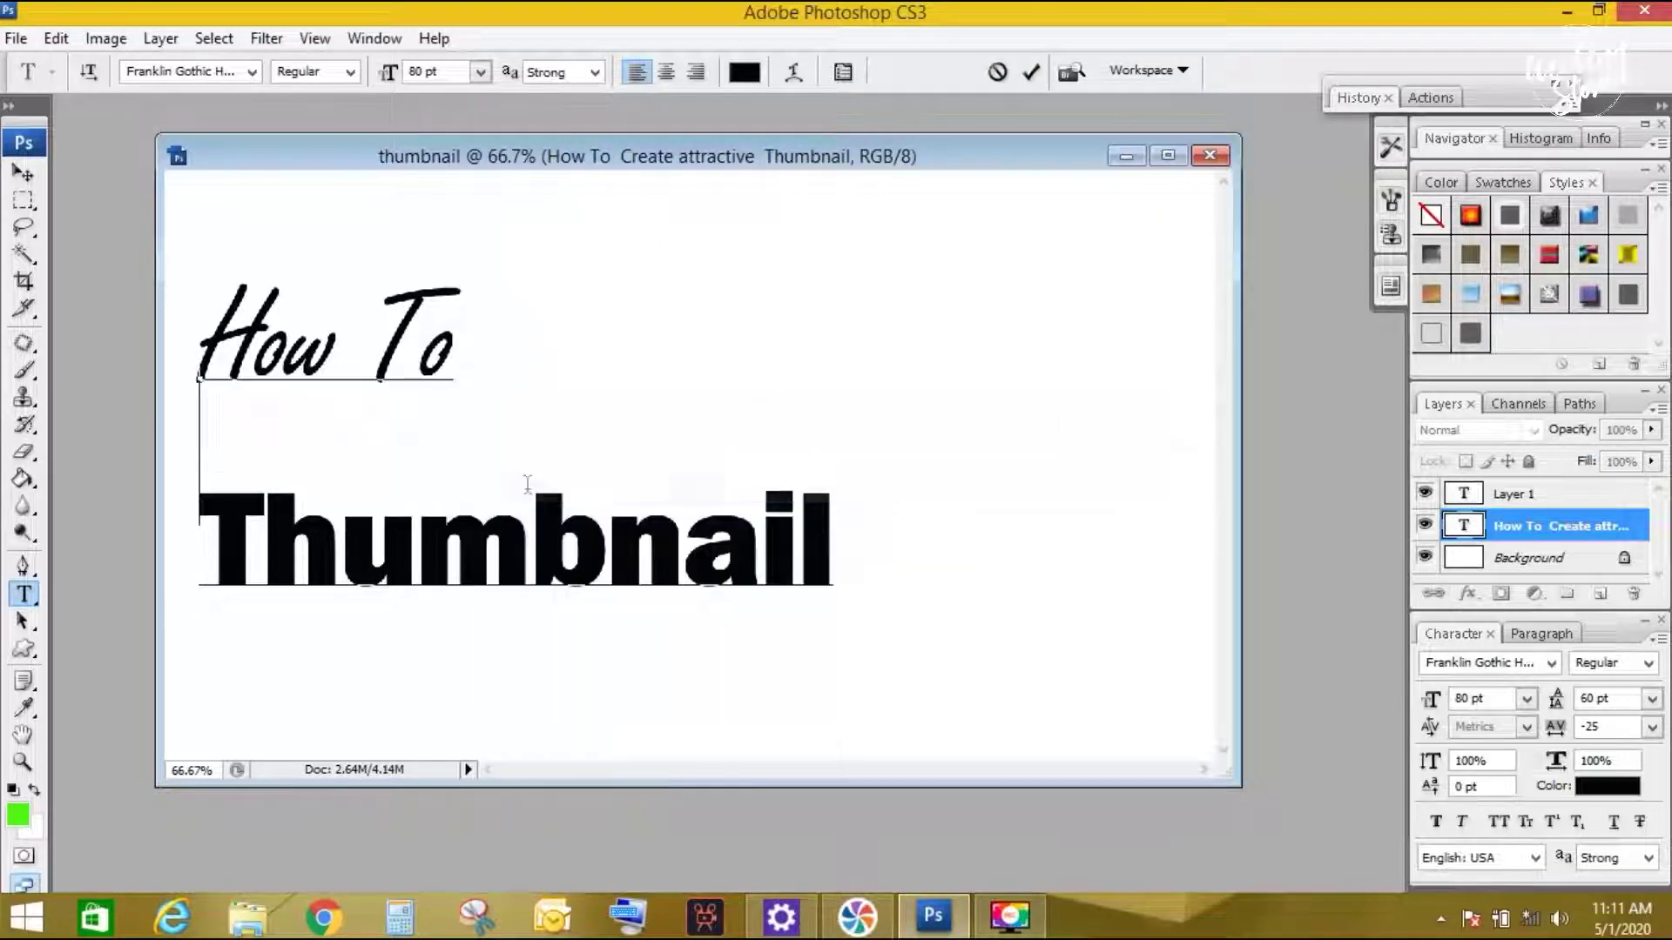
click(26, 175)
click(27, 596)
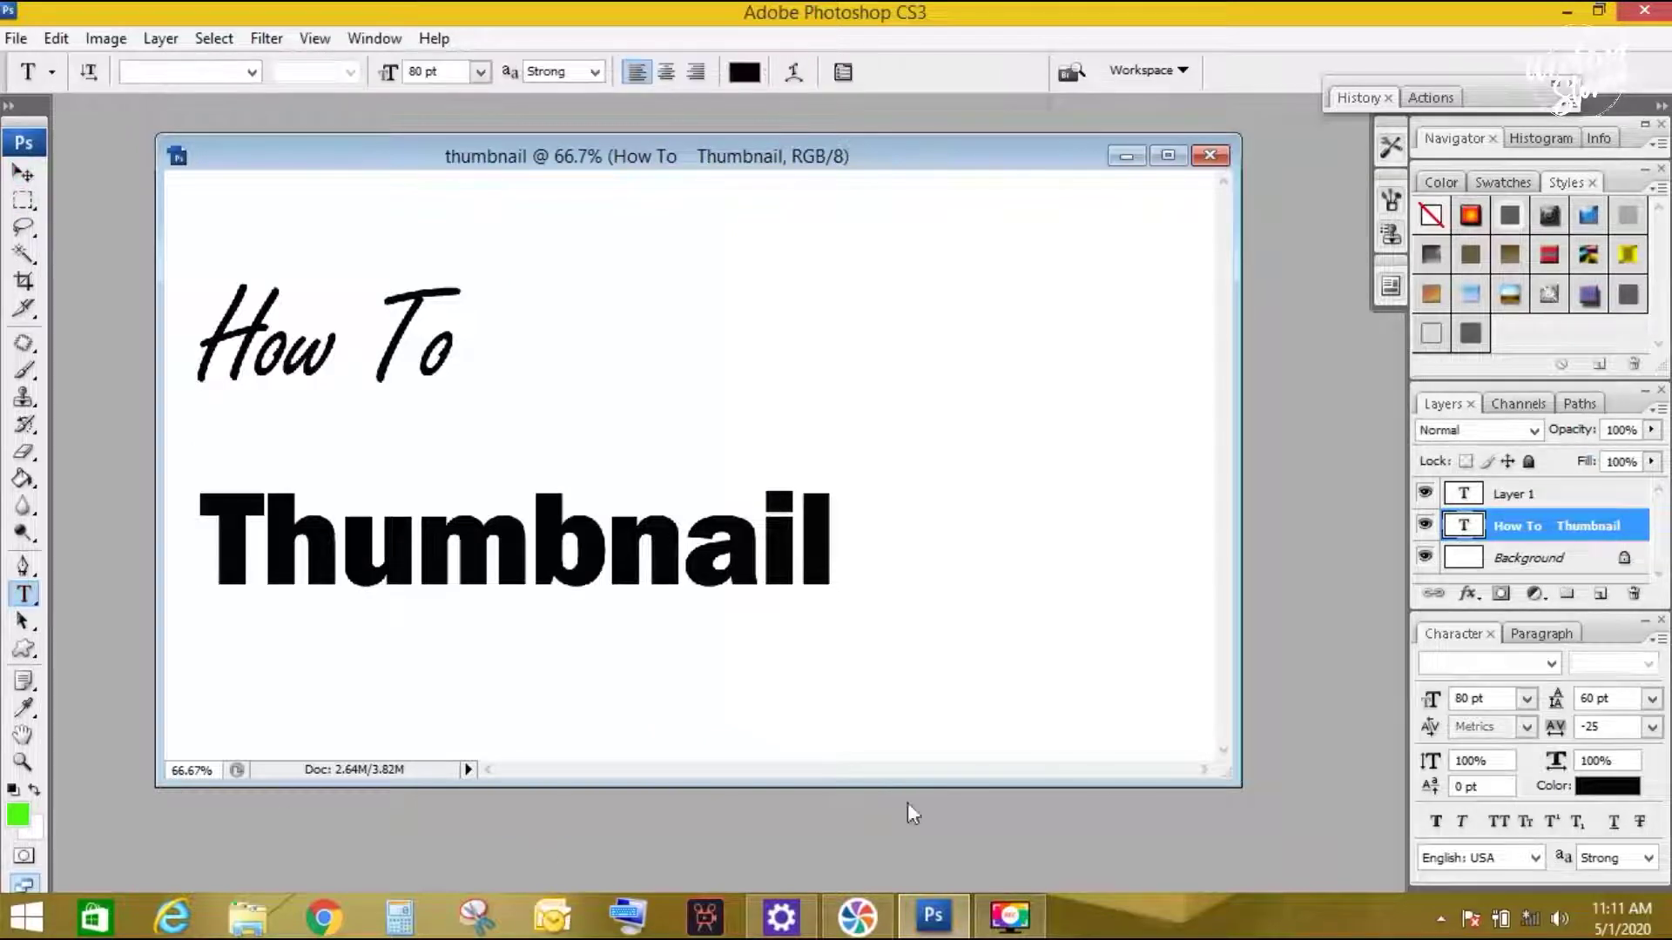
click(1073, 723)
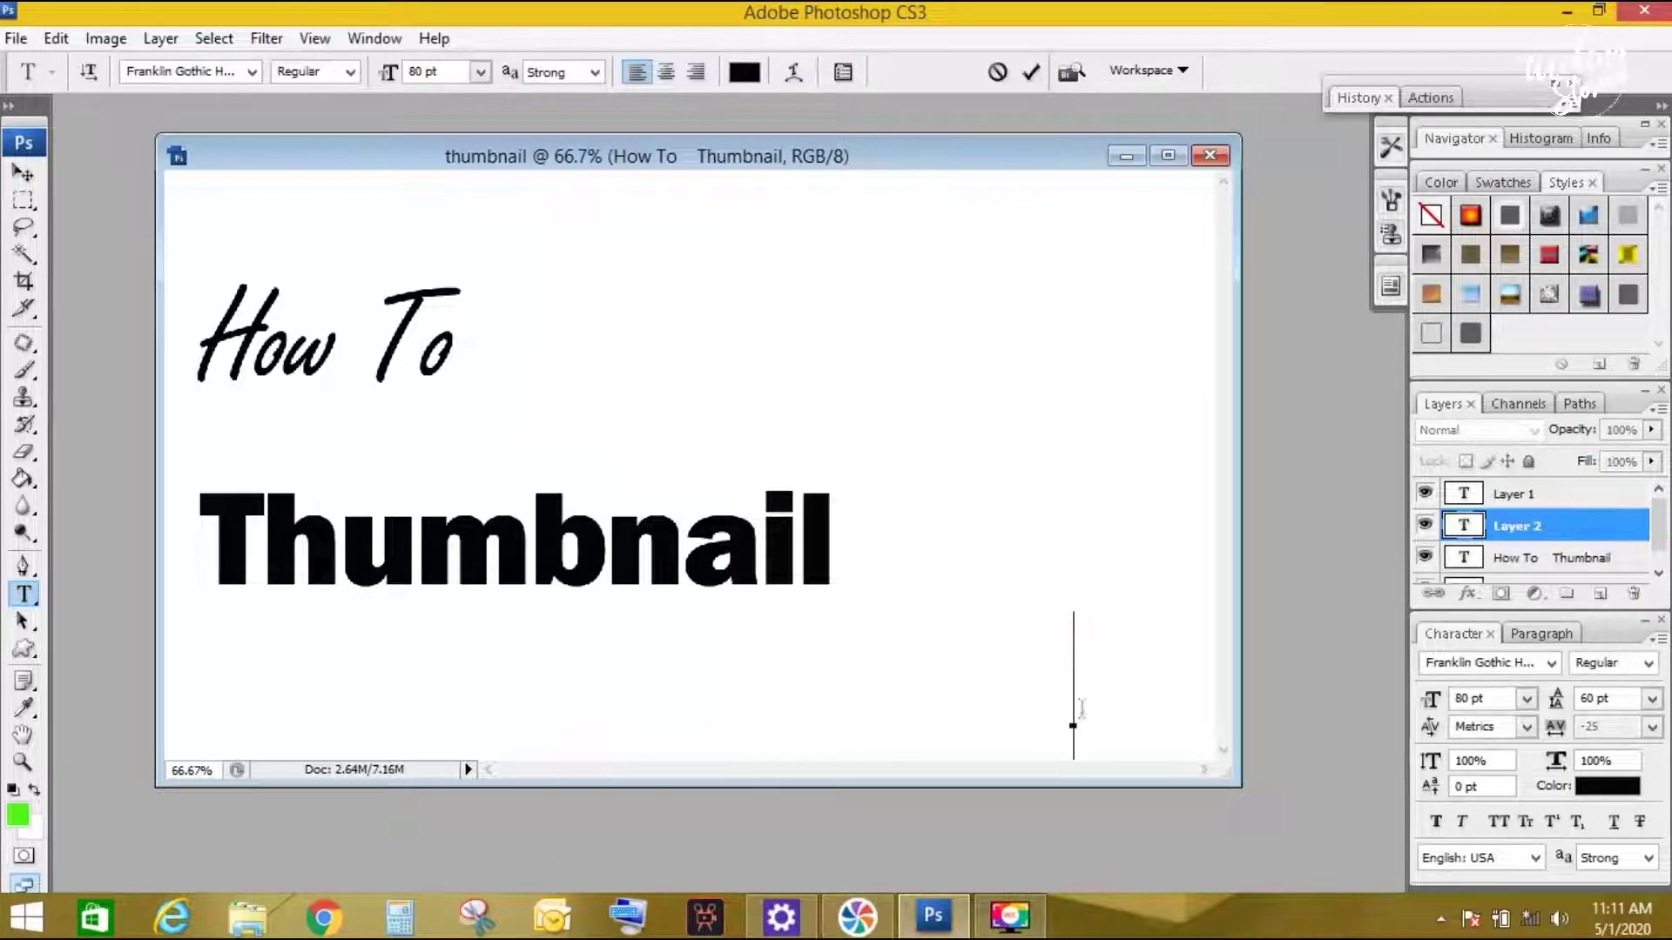
text(Cre)
click(22, 173)
mouse_move(964, 676)
mouse_down()
mouse_move(225, 445)
mouse_move(286, 397)
mouse_up()
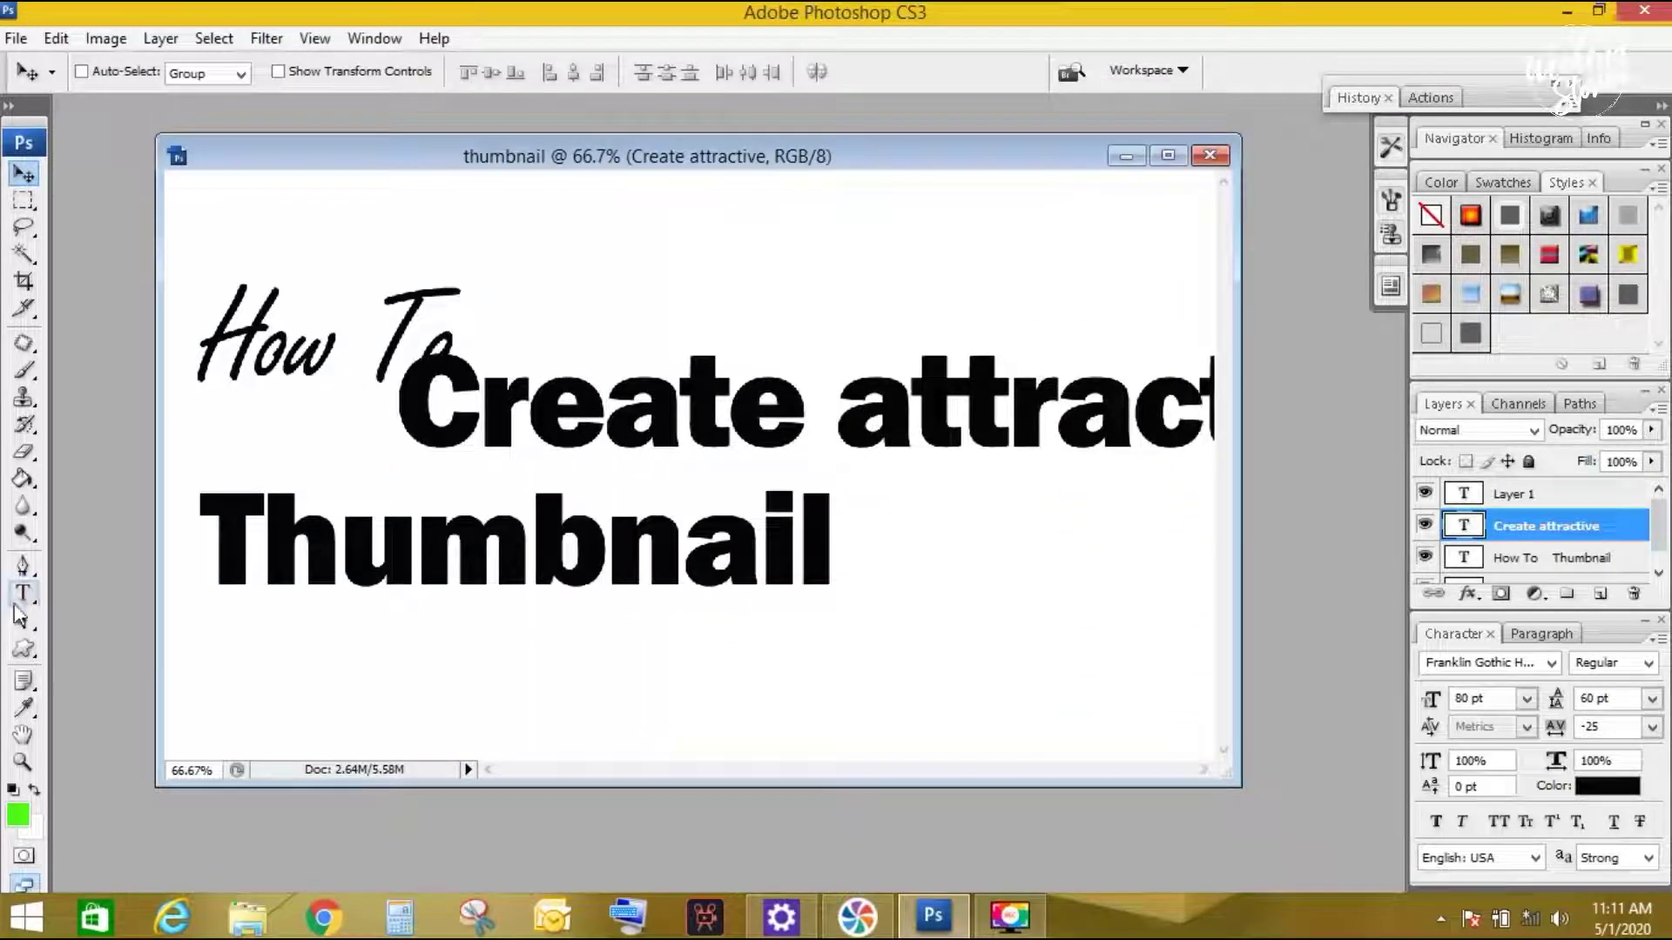
- Cut 'Thumbnail' into its own text layer and move it toward the bottom centre
click(24, 593)
drag(216, 526, 930, 577)
right_click(494, 547)
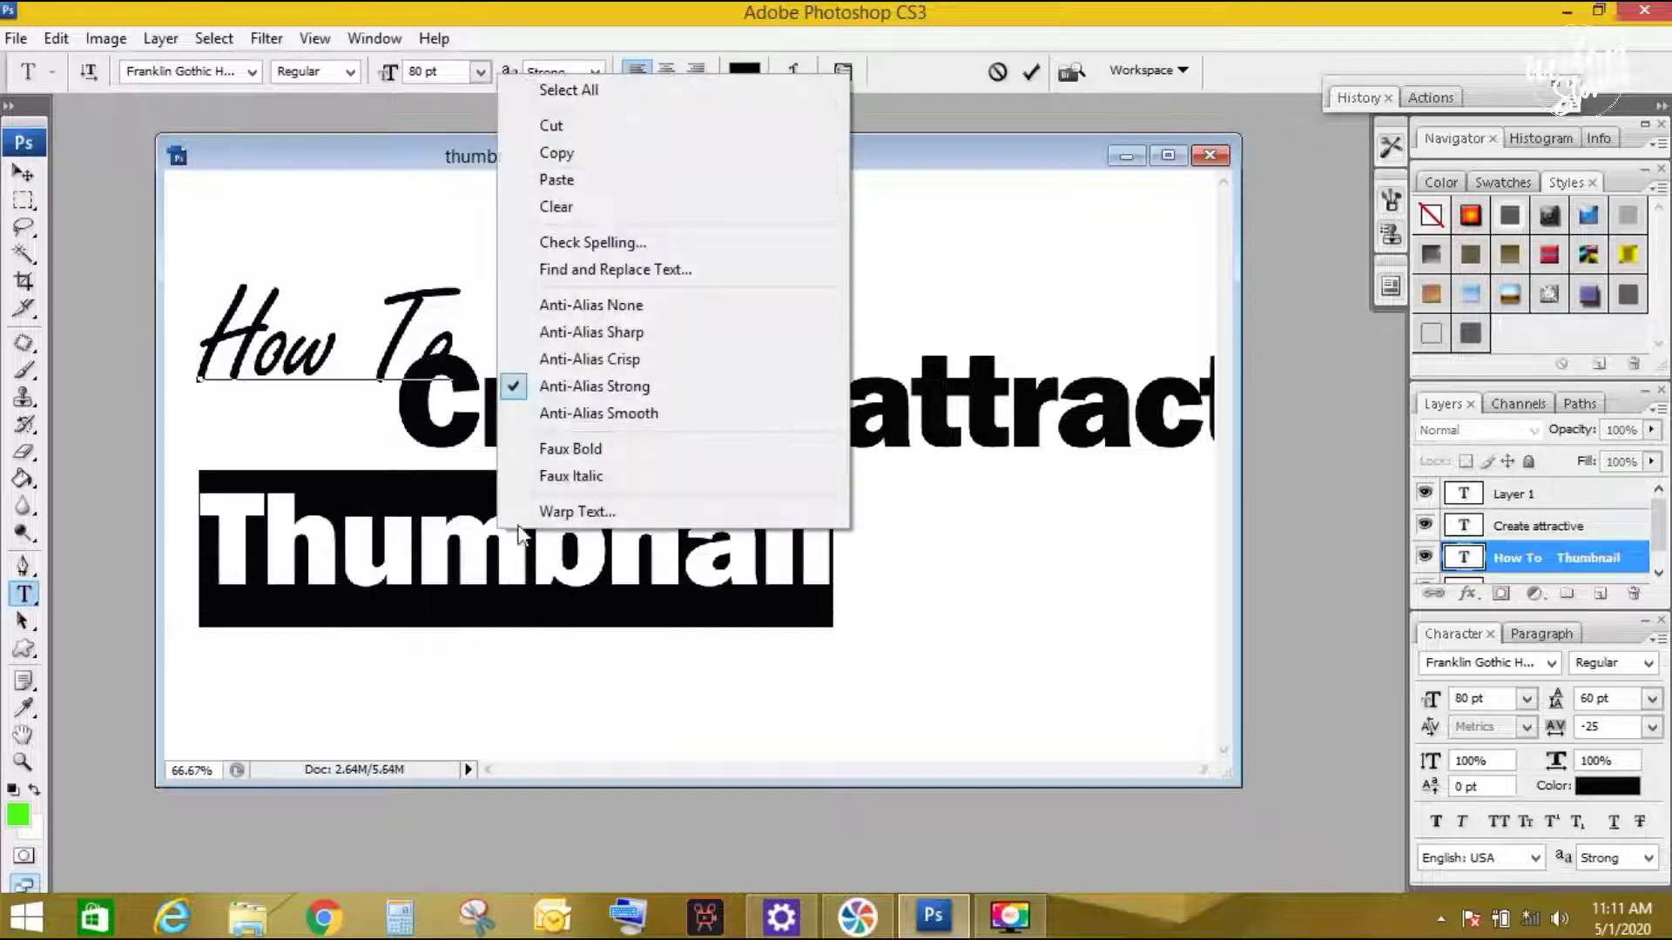
click(557, 130)
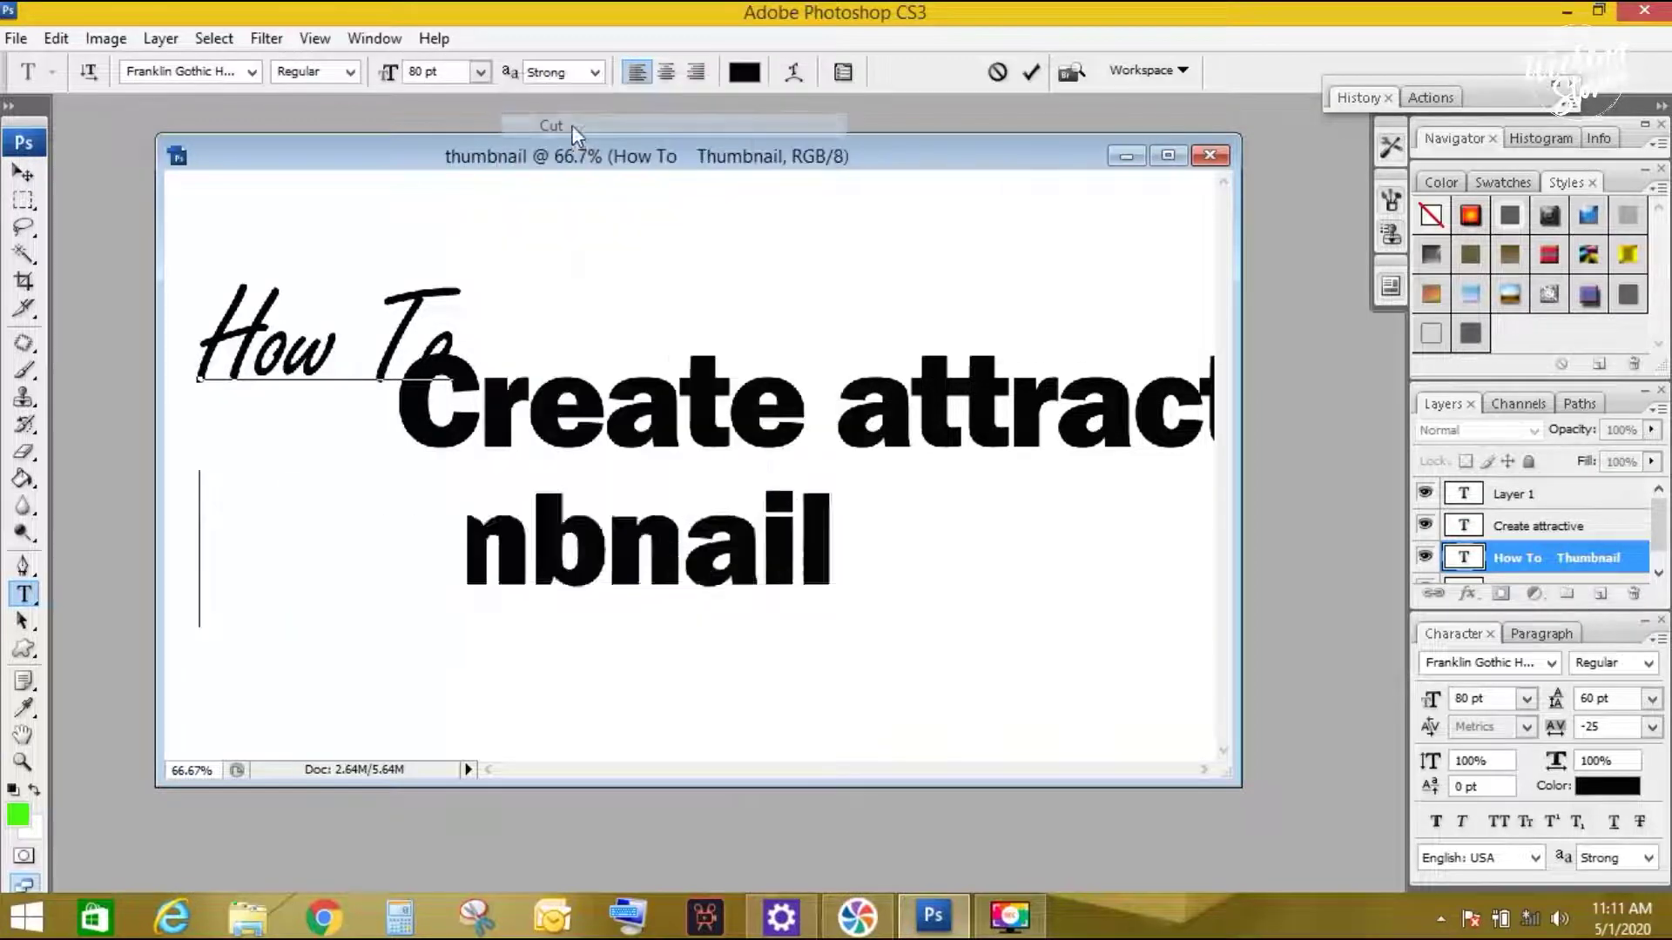
click(23, 174)
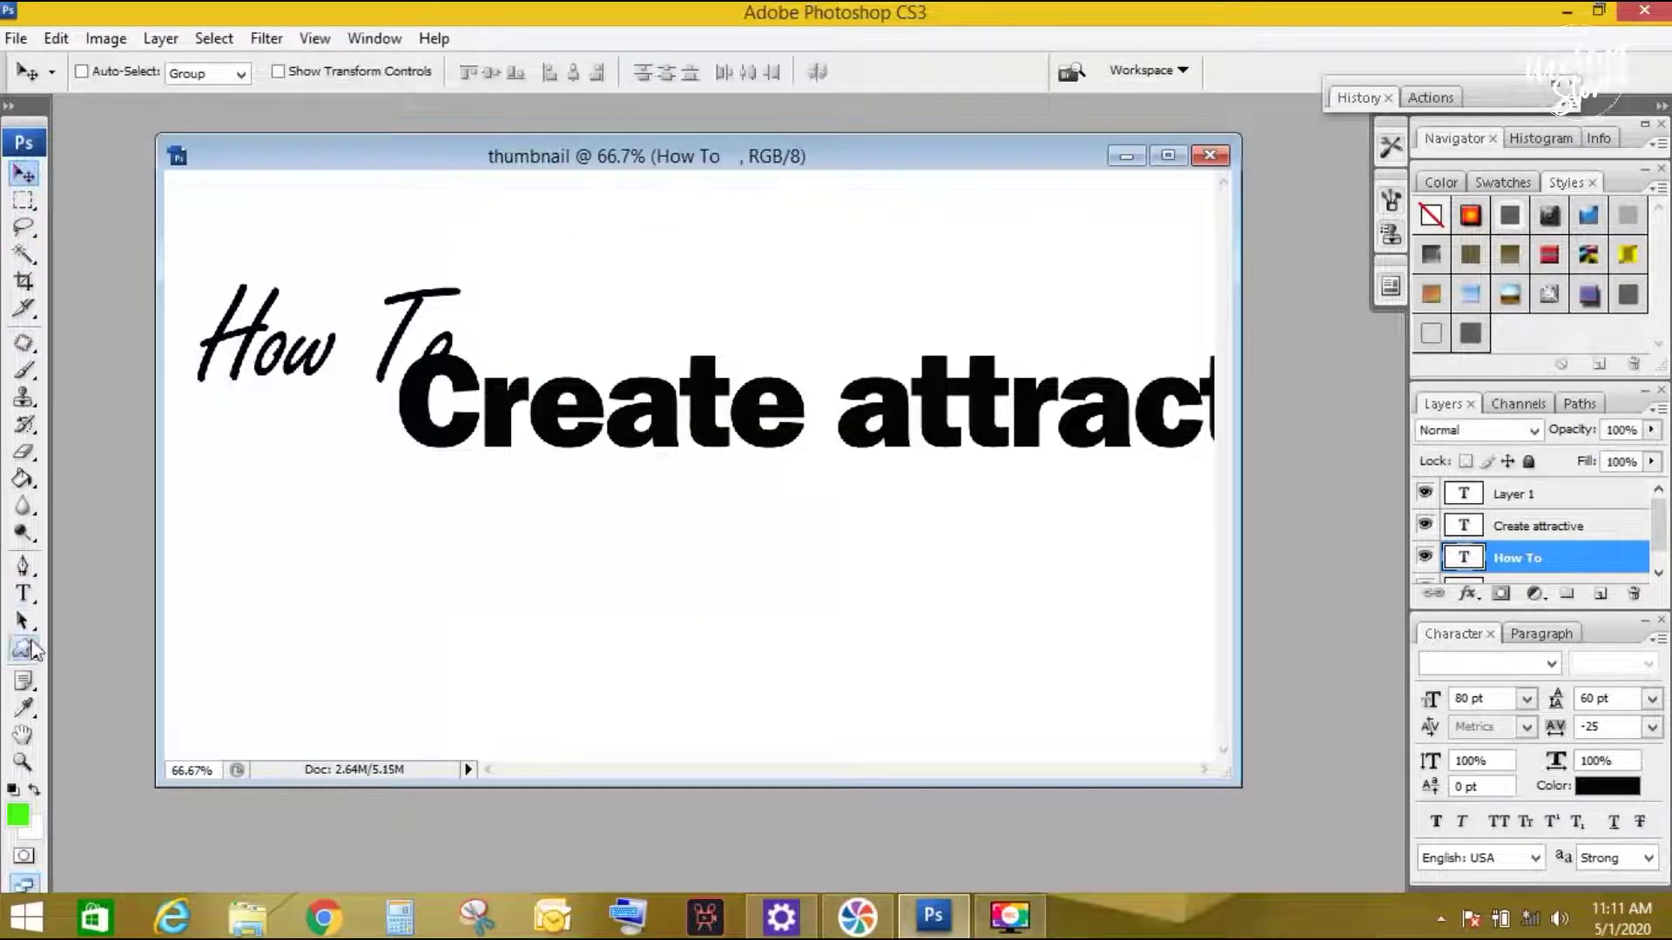
click(24, 595)
click(640, 697)
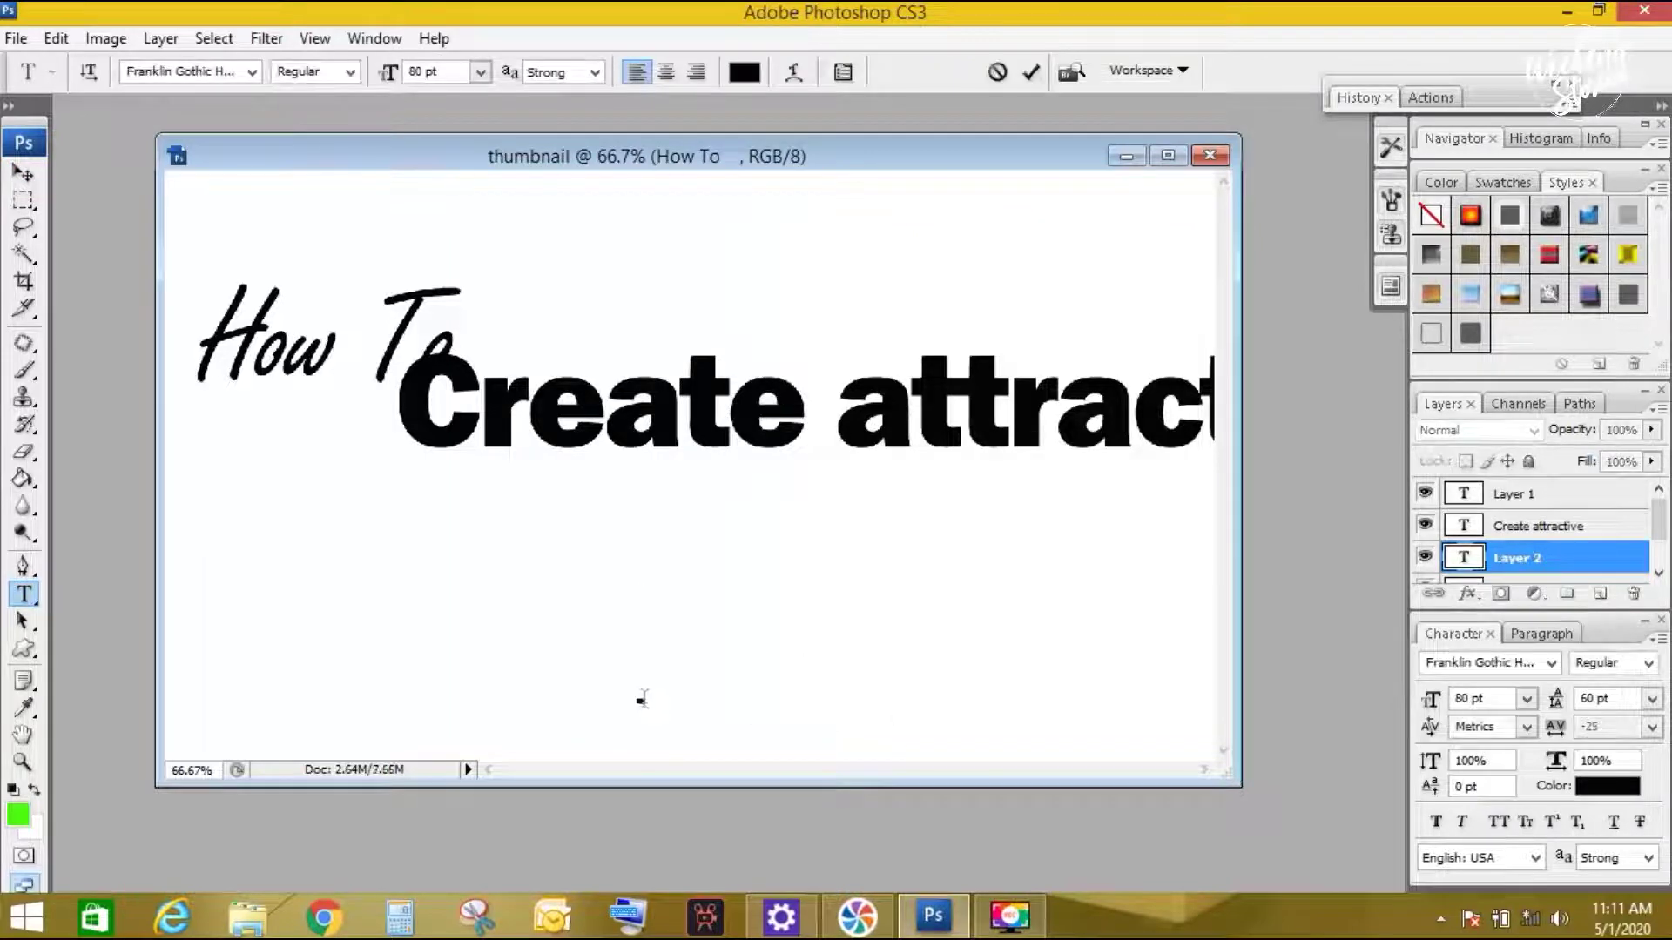
key(ctrl+v)
click(23, 174)
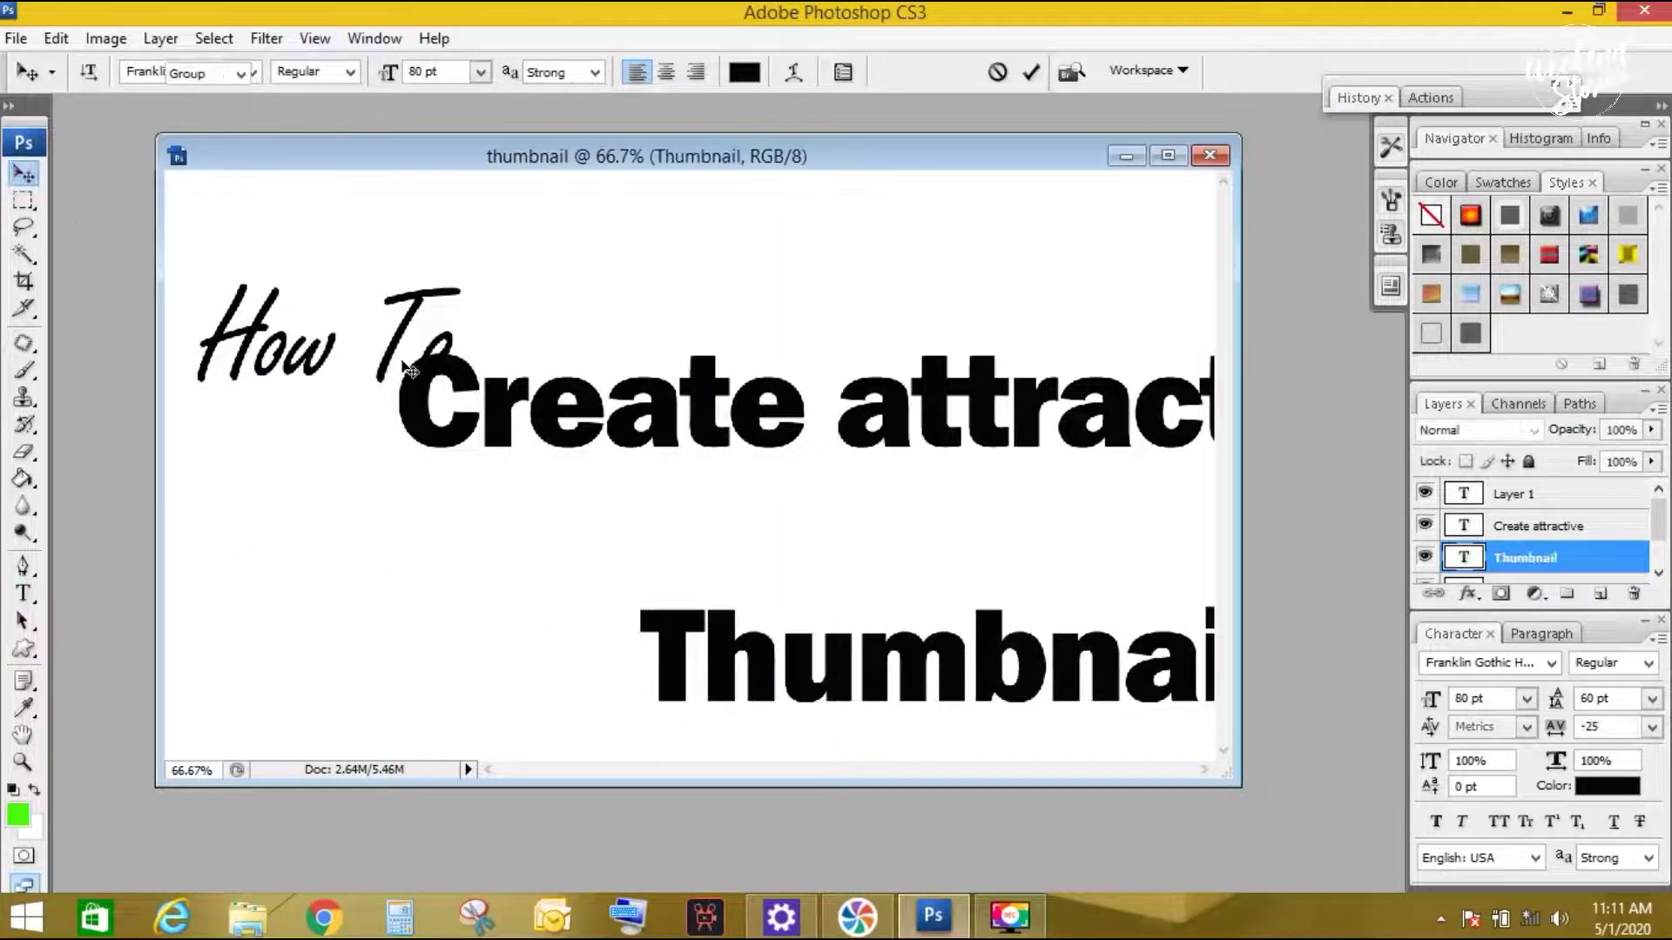
drag(521, 431, 260, 420)
right_click(252, 352)
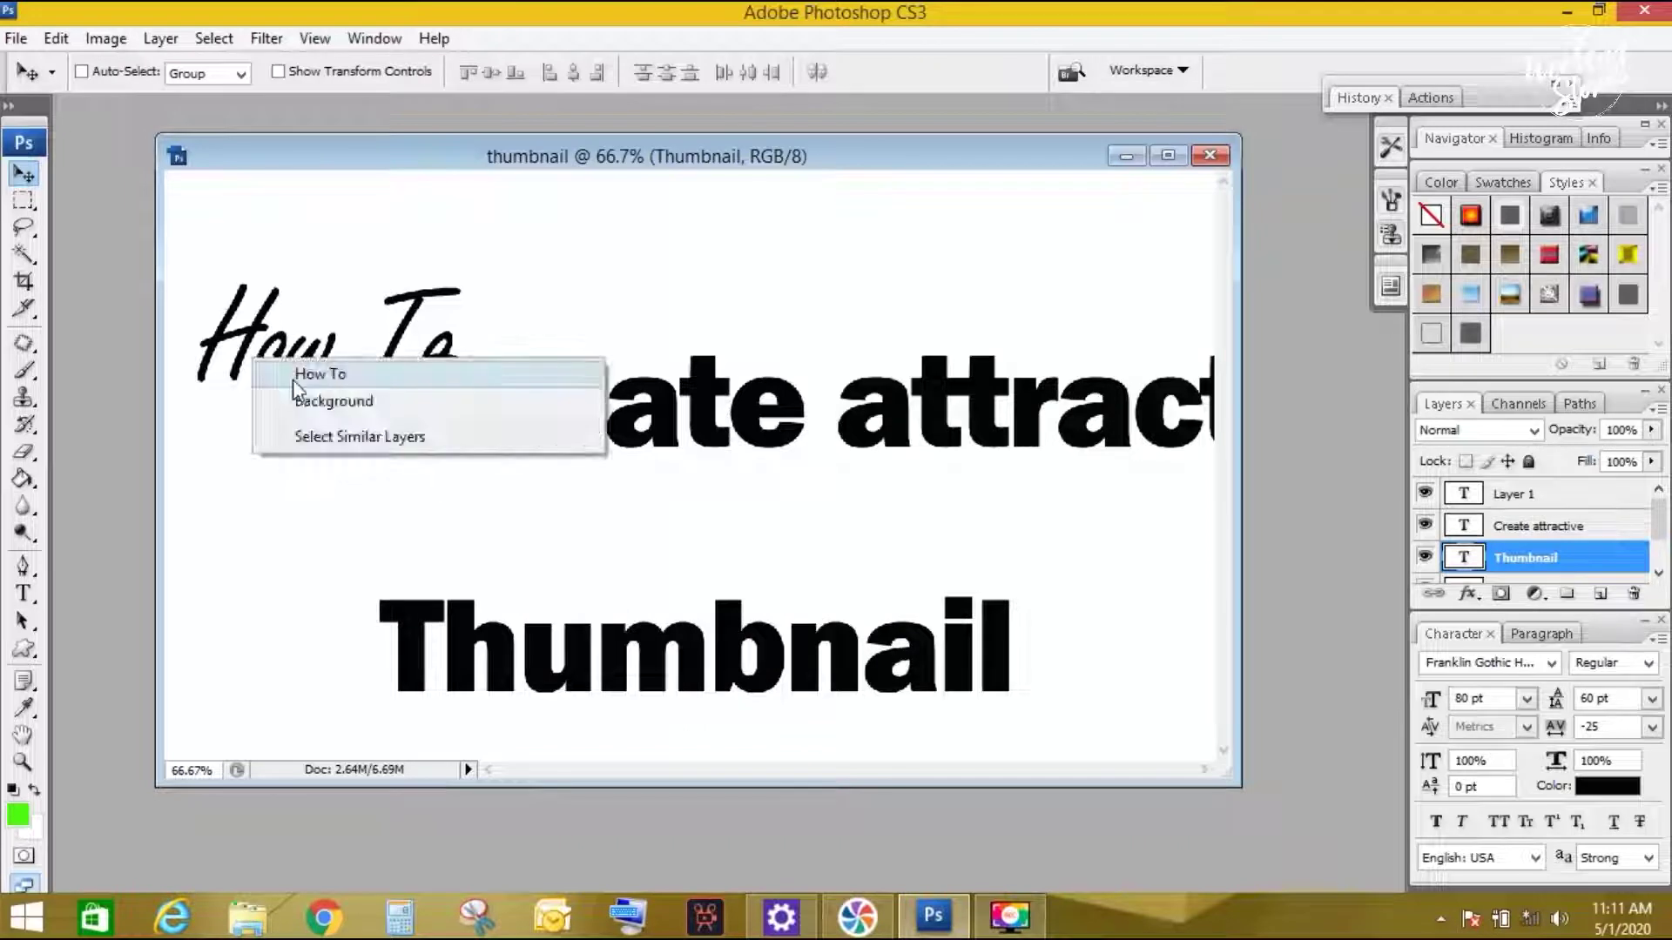
- Nudge How To right, then select the Create attractive layer and shift it up-left
click(322, 373)
mouse_move(469, 424)
mouse_down()
mouse_move(494, 424)
mouse_move(310, 479)
mouse_up()
right_click(501, 436)
click(558, 459)
right_click(489, 424)
click(540, 437)
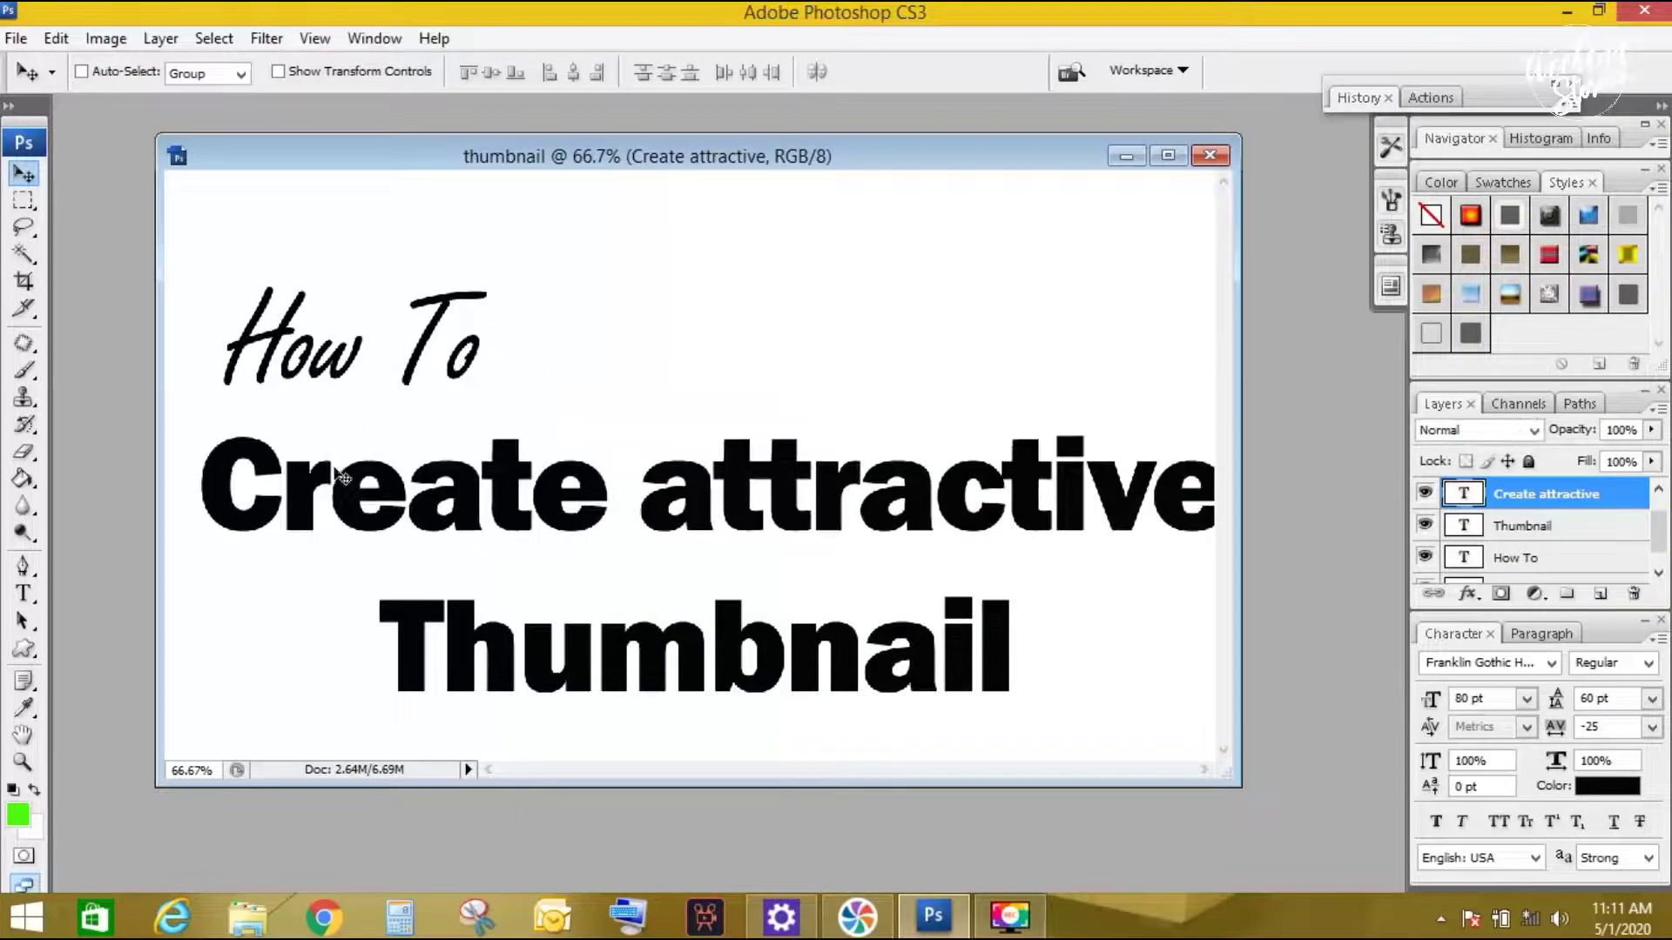
key(ctrl+t)
key(Return)
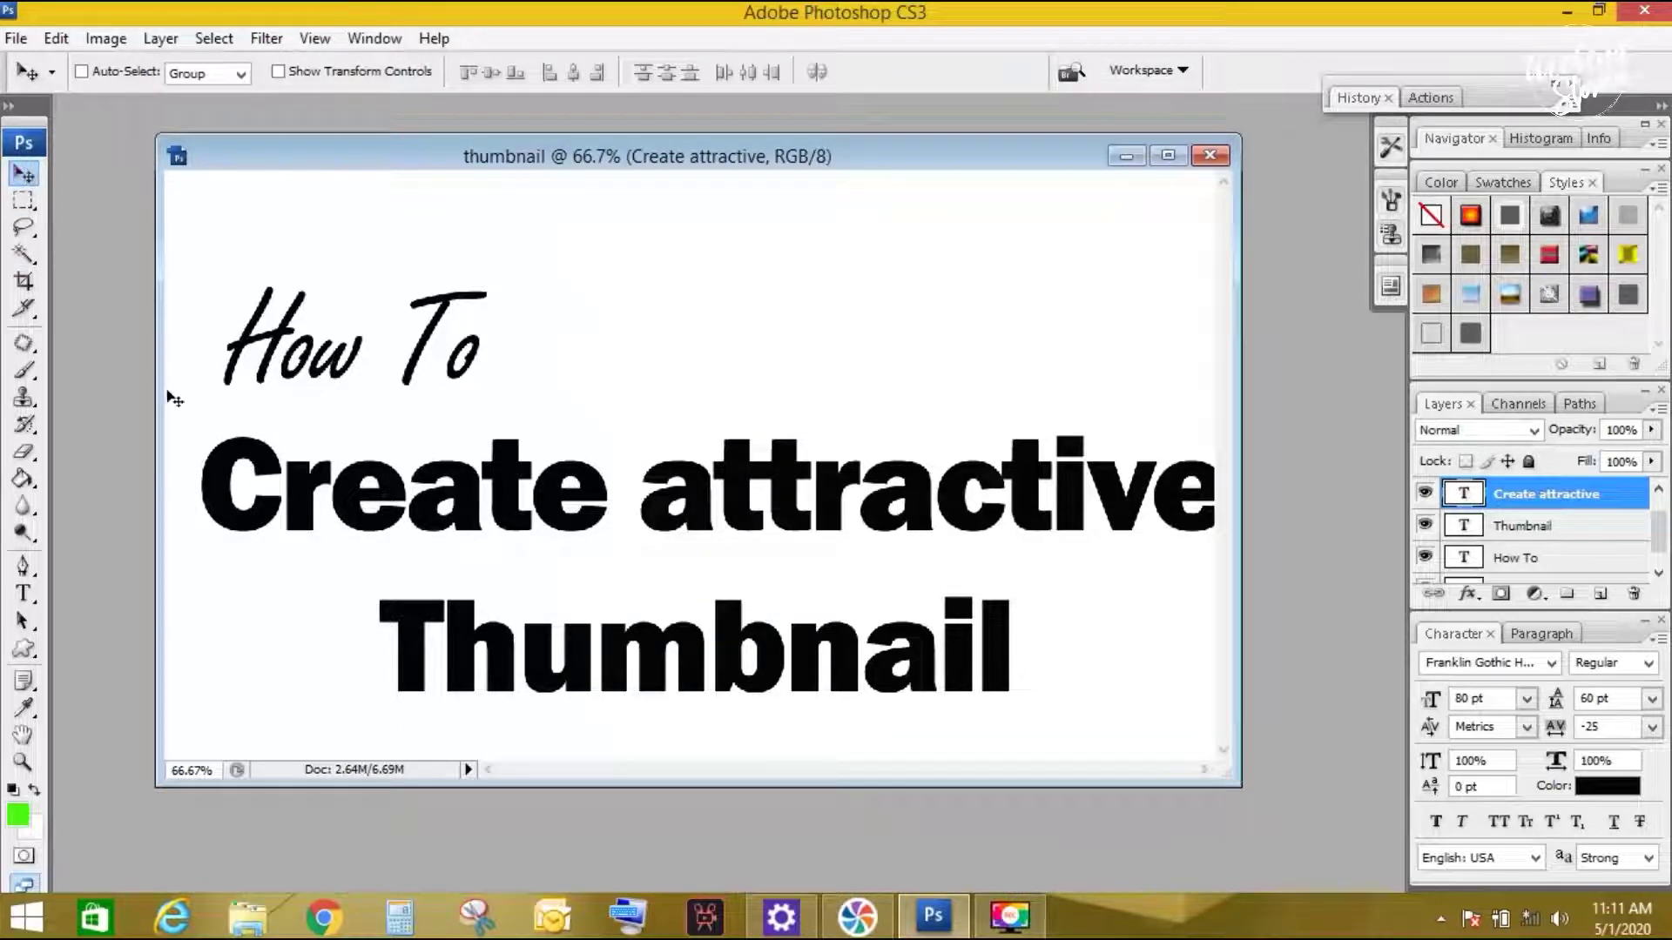
right_click(225, 466)
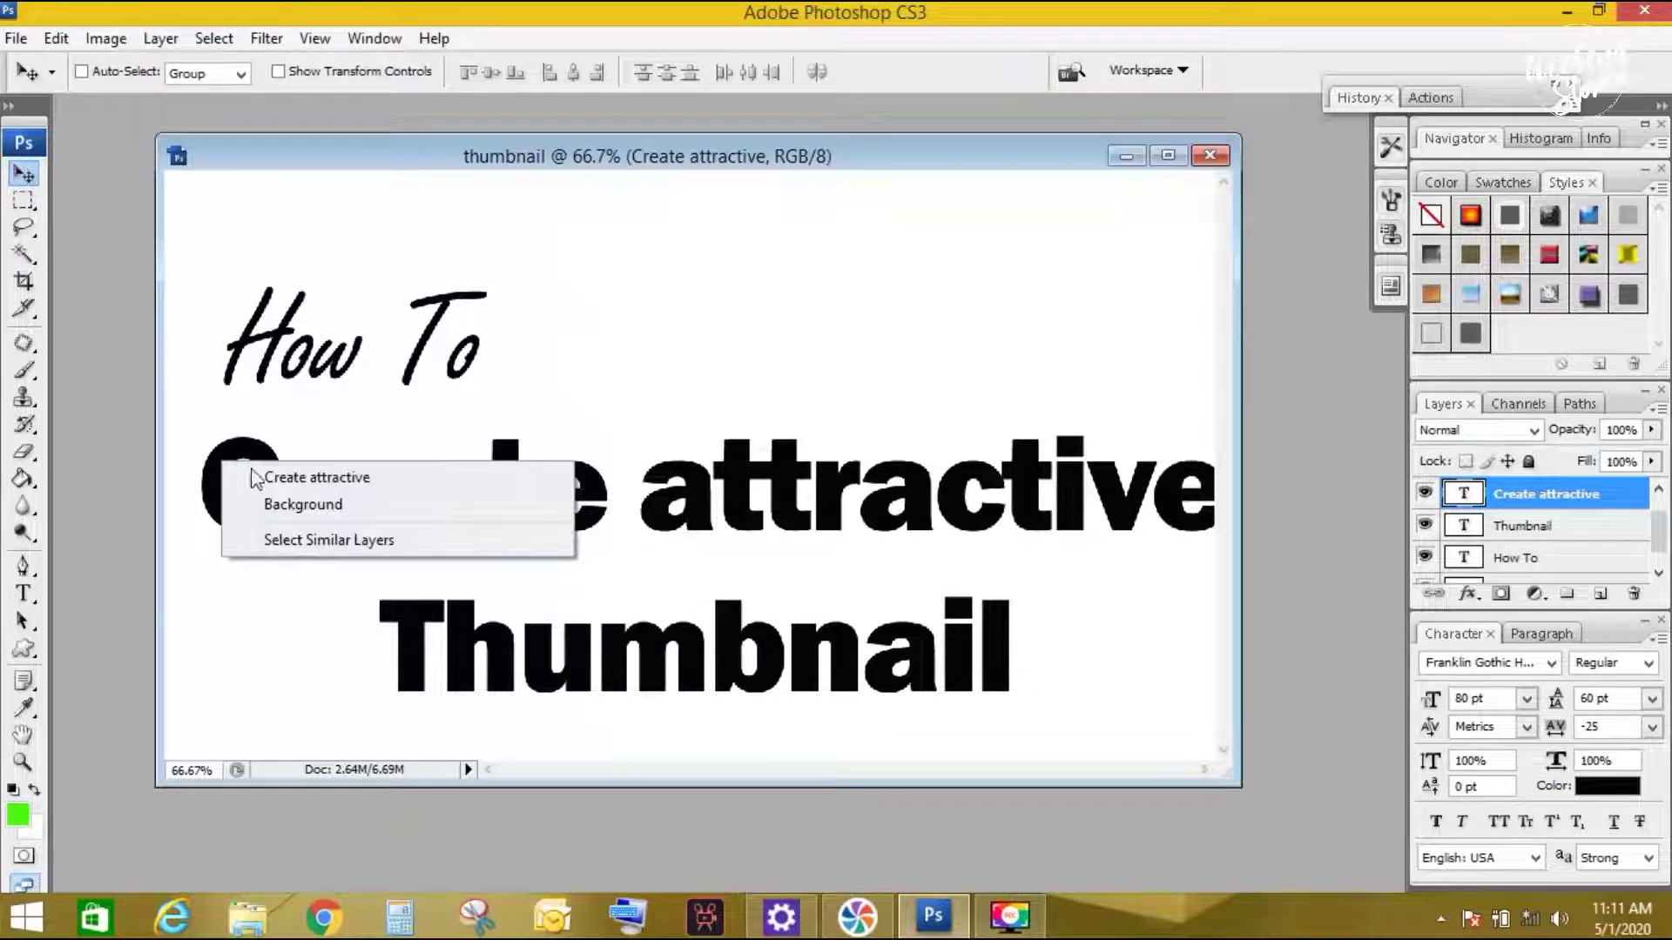
click(327, 475)
drag(550, 514, 650, 494)
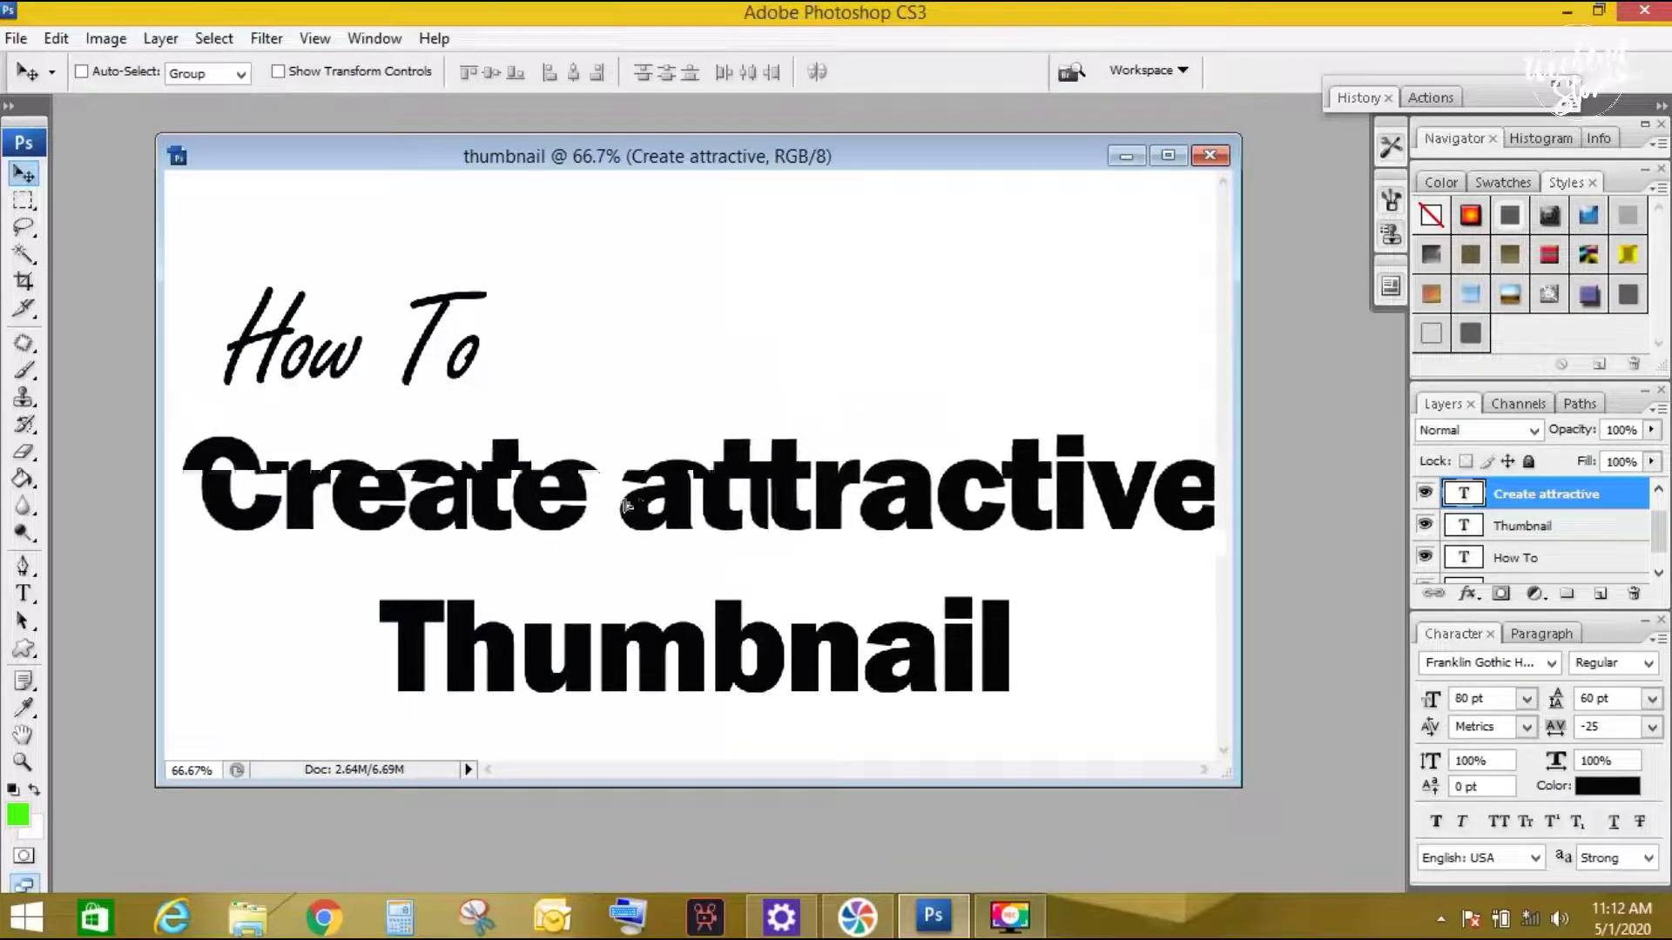
- Scale Create attractive down to about 75% and move it up between How To and Thumbnail
key(ctrl+t)
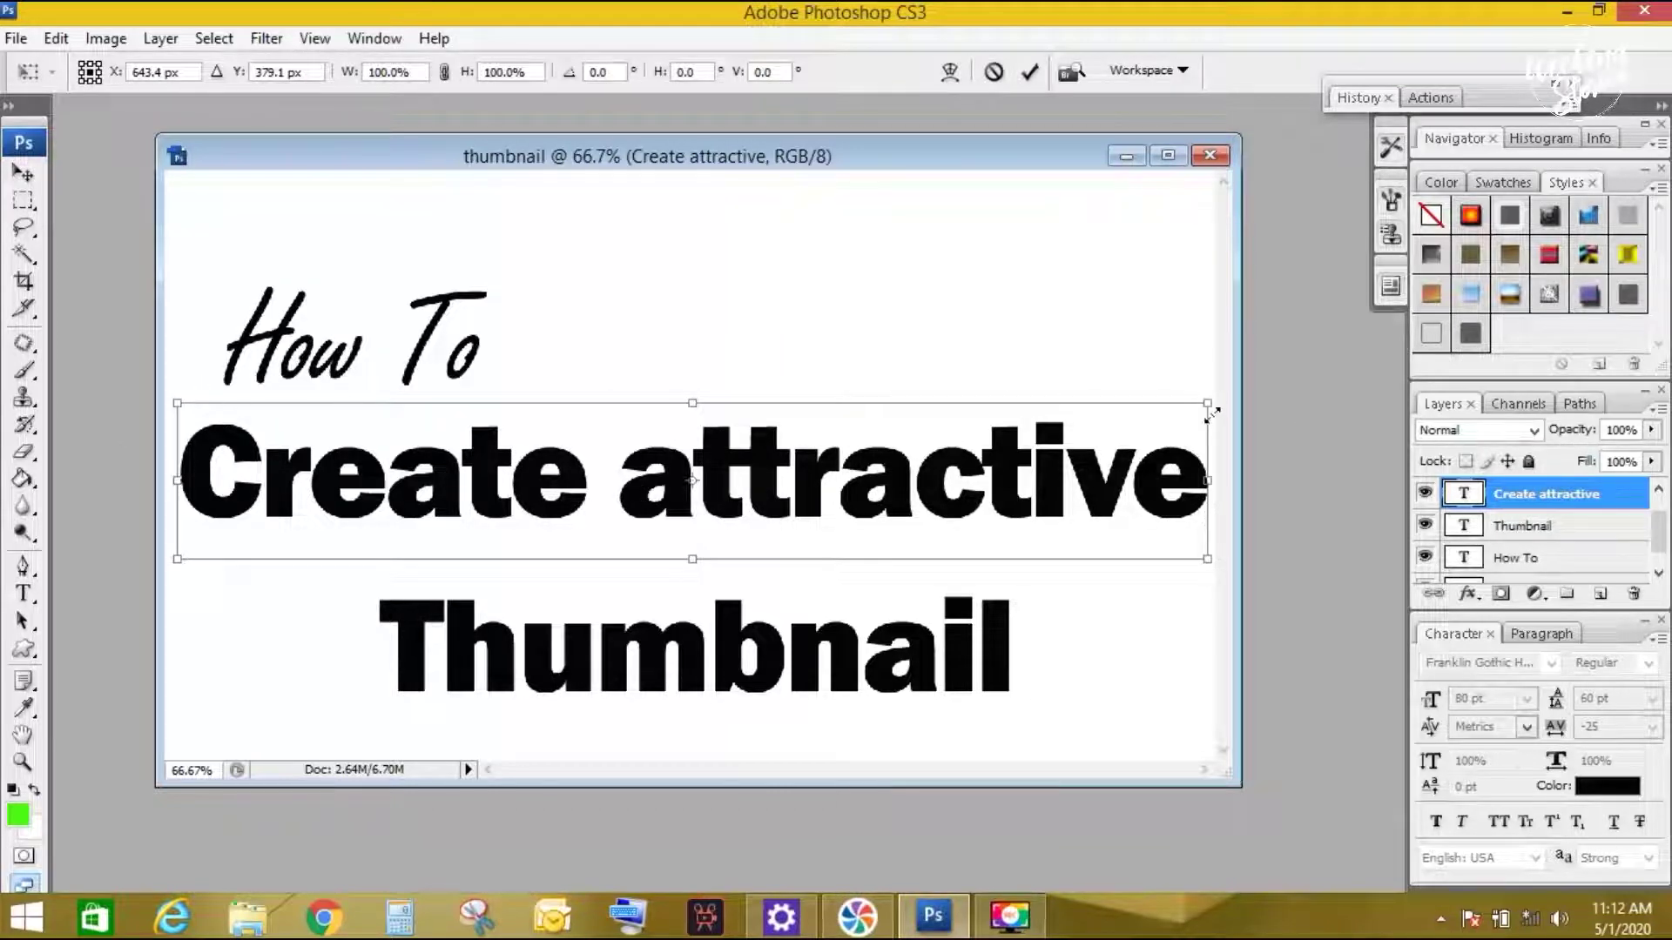
drag(1203, 403, 633, 498)
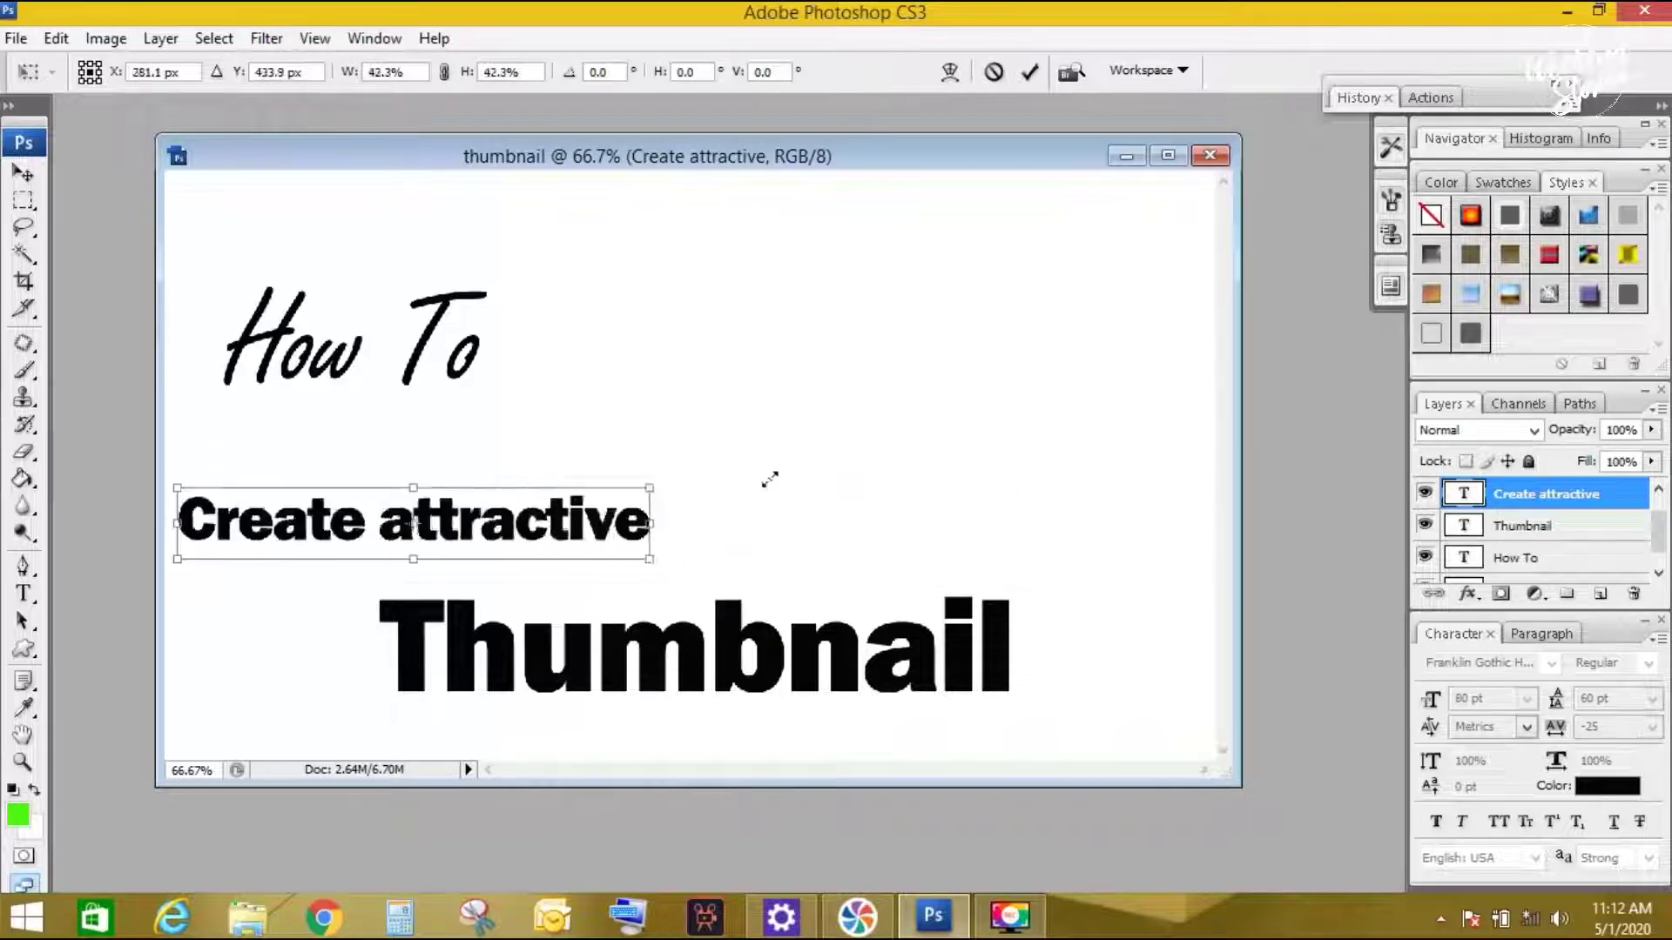
drag(1036, 396, 977, 387)
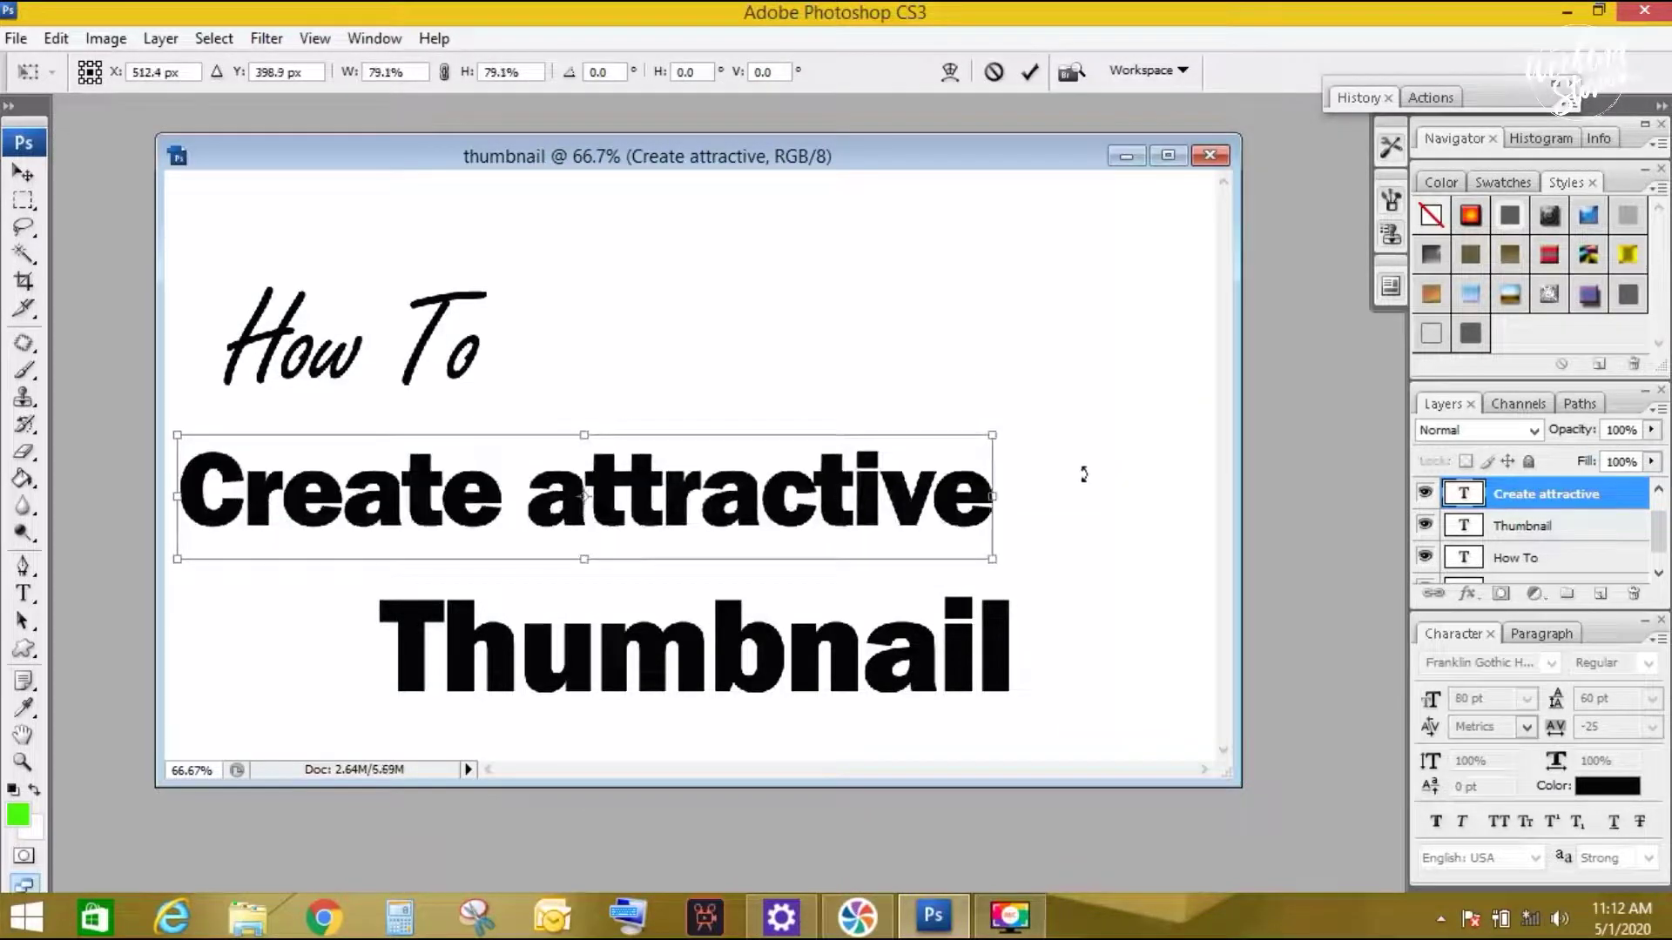
mouse_move(993, 435)
mouse_down()
mouse_move(925, 384)
mouse_move(1161, 481)
mouse_move(1169, 398)
mouse_up()
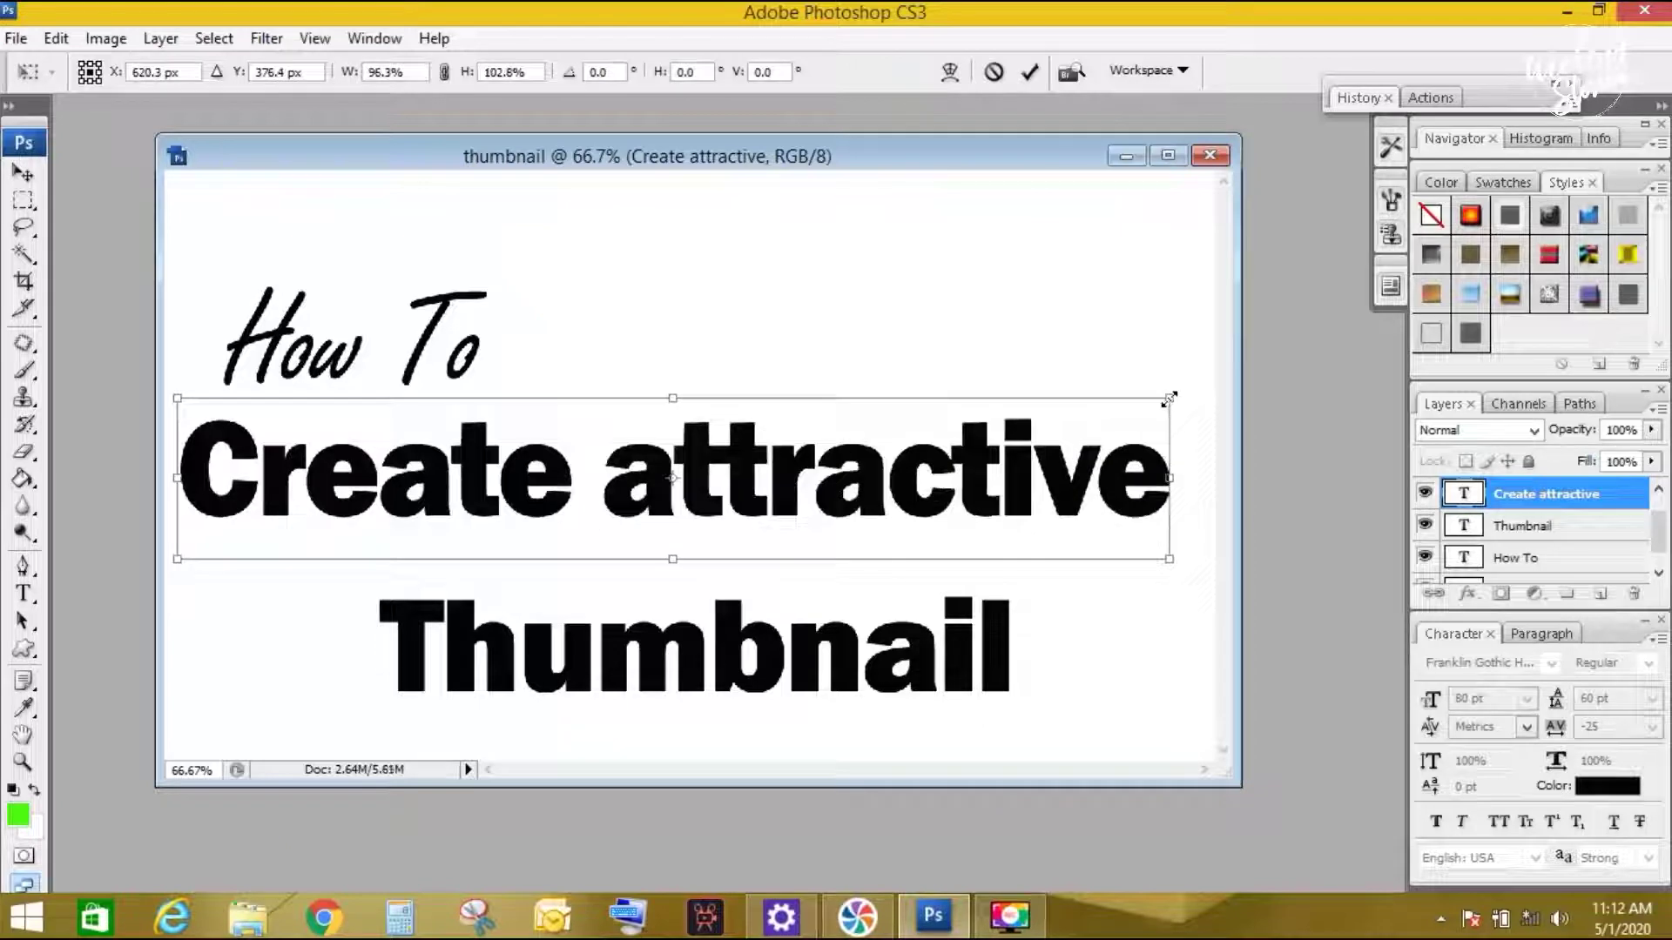
key(Return)
key(ctrl+t)
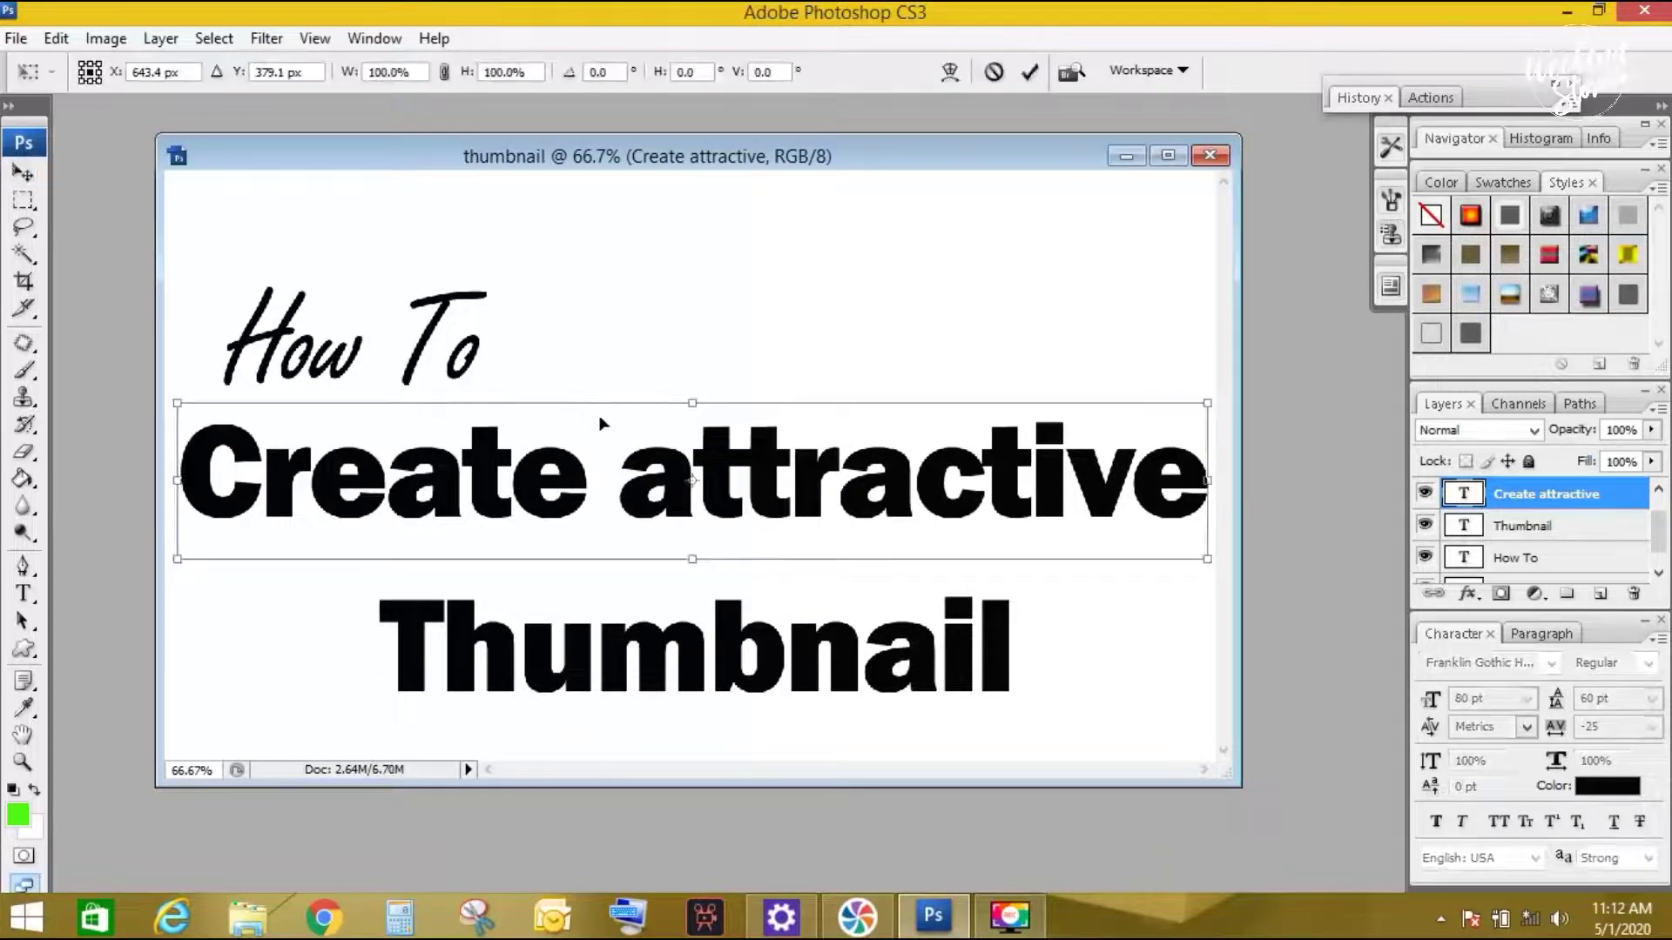
drag(1212, 402, 906, 442)
key(Return)
key(v)
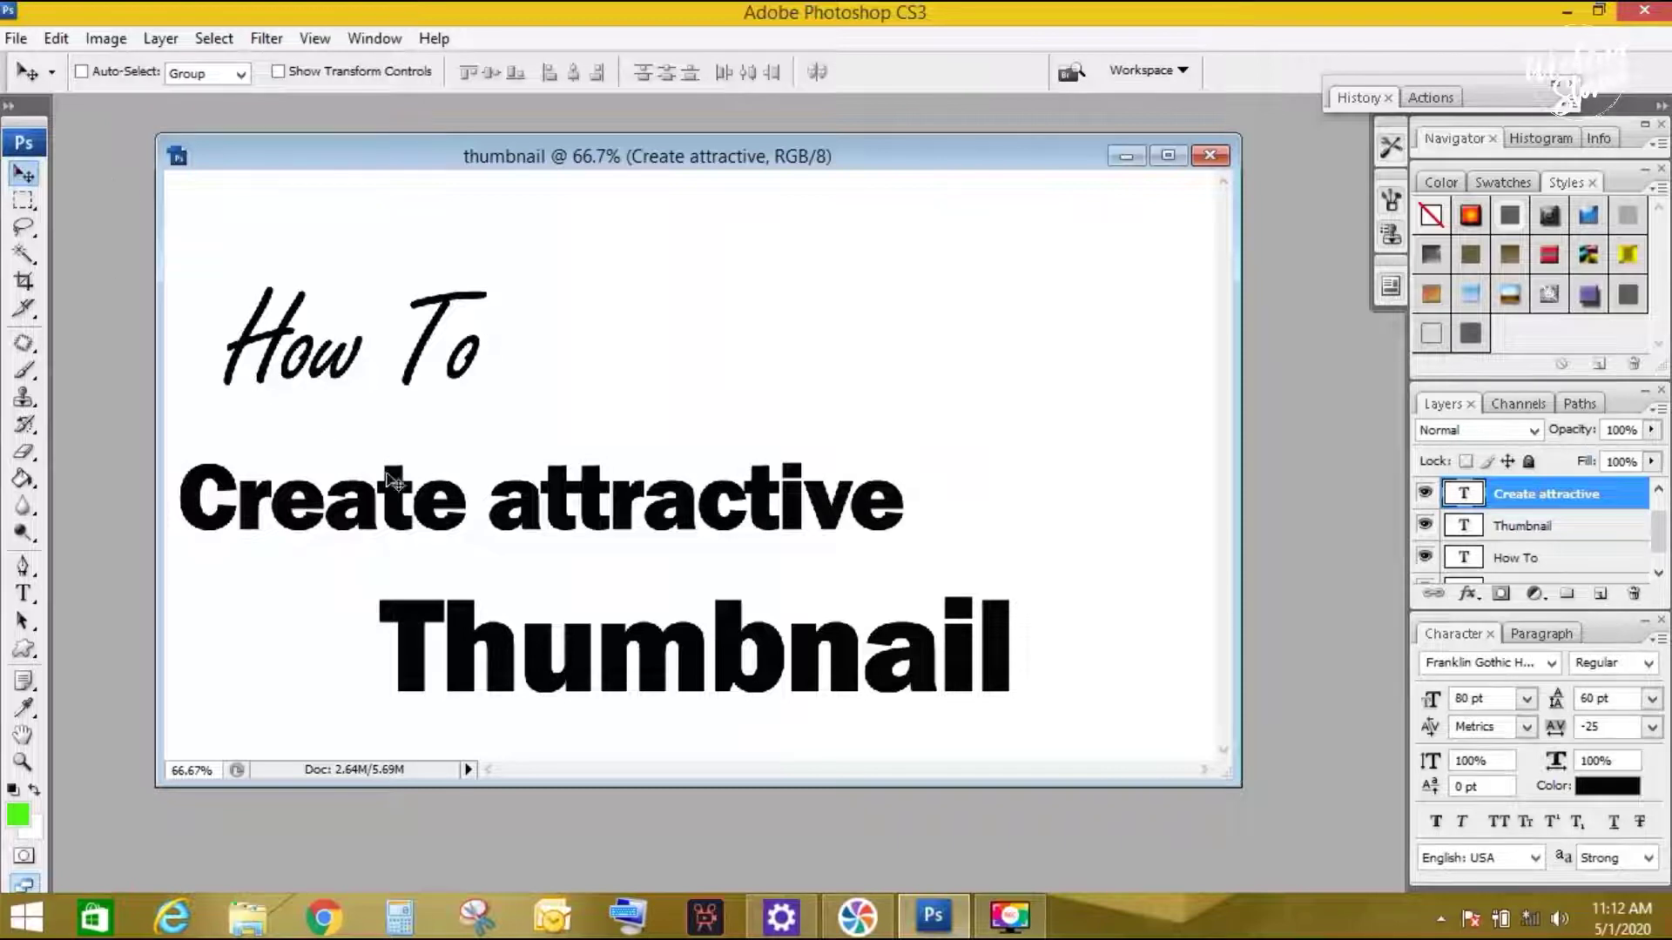
drag(449, 507, 471, 485)
key(ctrl+t)
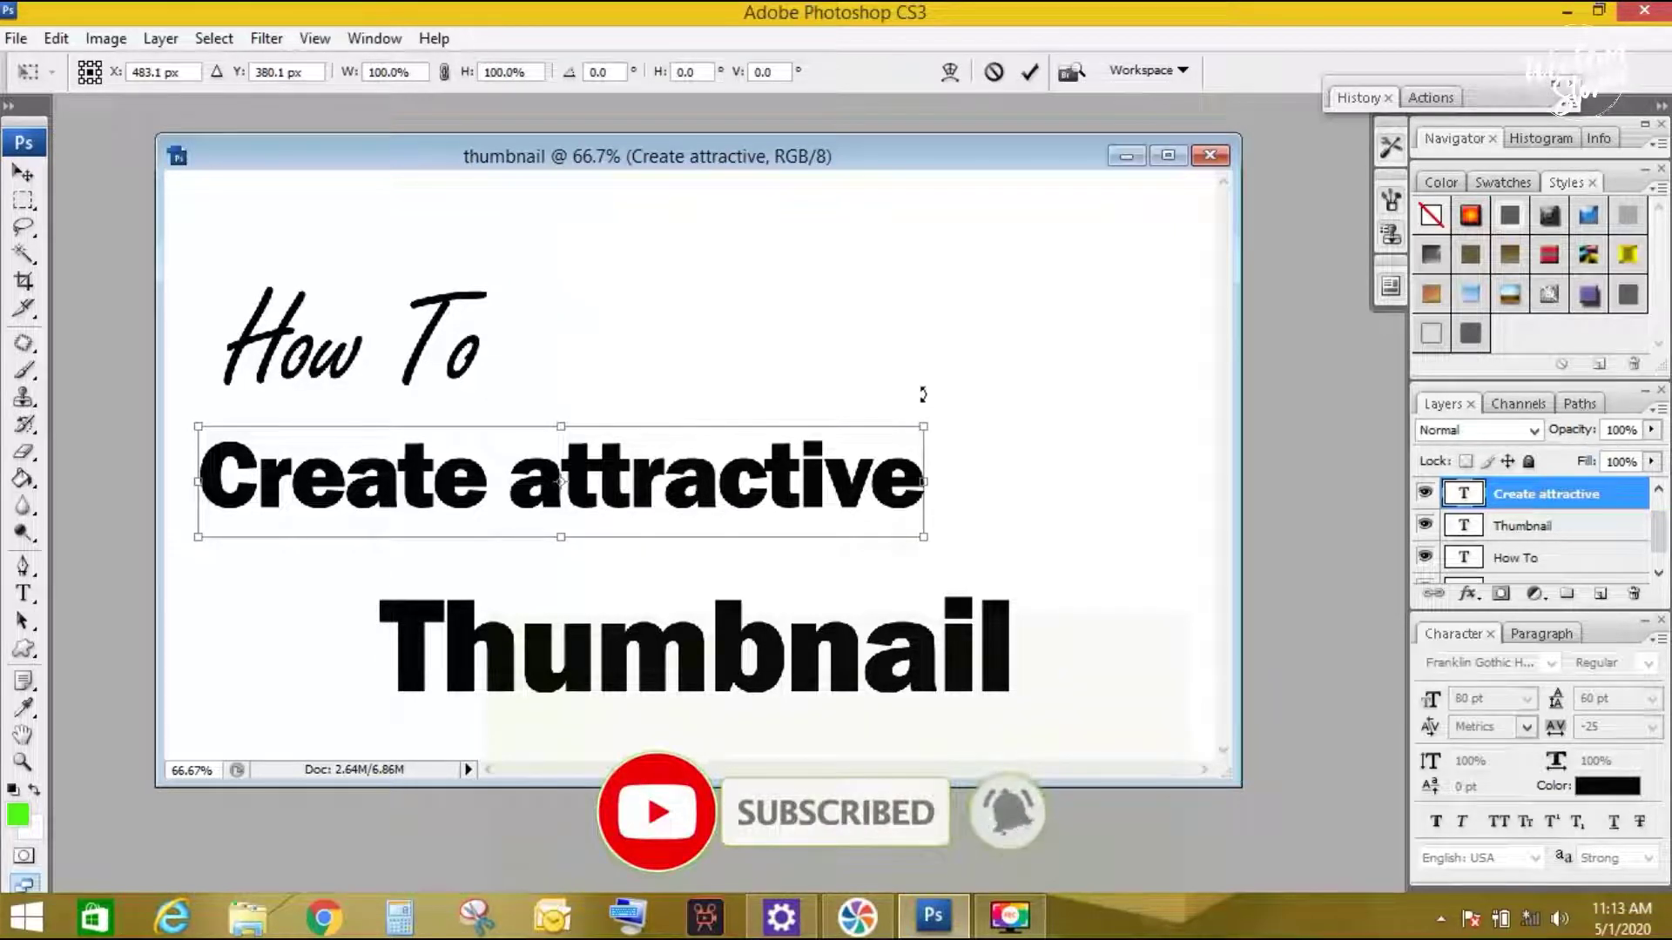
- Rotate Create attractive to tilt upward, raise it and shrink it slightly
mouse_move(923, 394)
mouse_down()
mouse_move(907, 368)
mouse_move(842, 374)
mouse_move(831, 350)
mouse_up()
drag(671, 455, 666, 398)
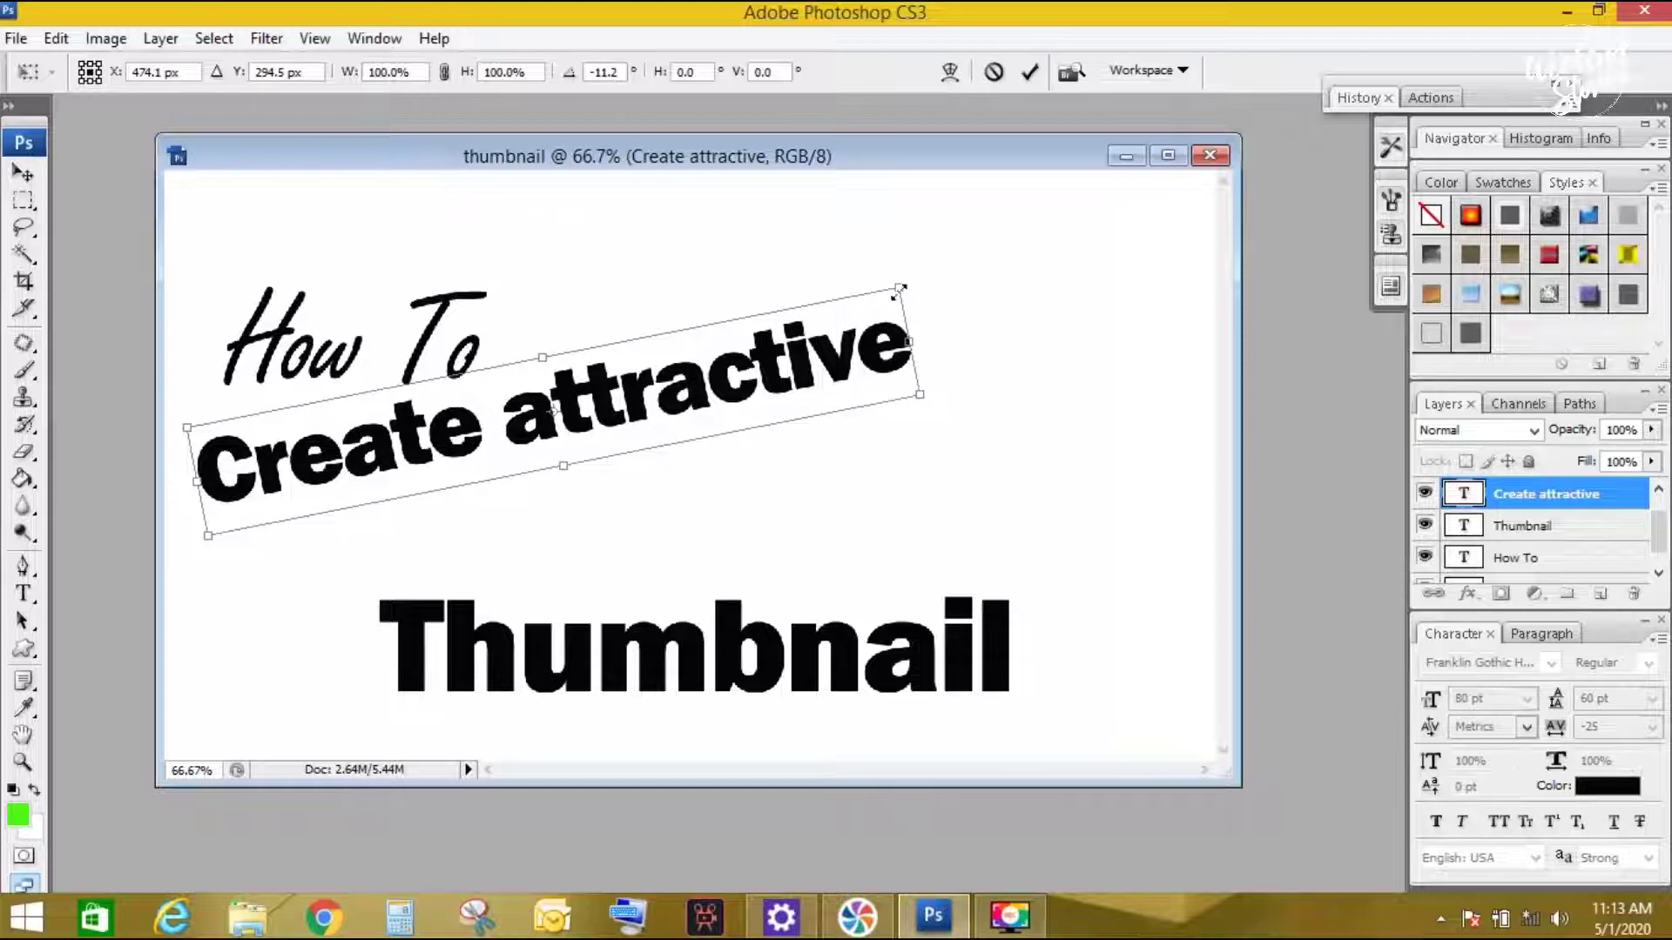
drag(899, 292, 873, 302)
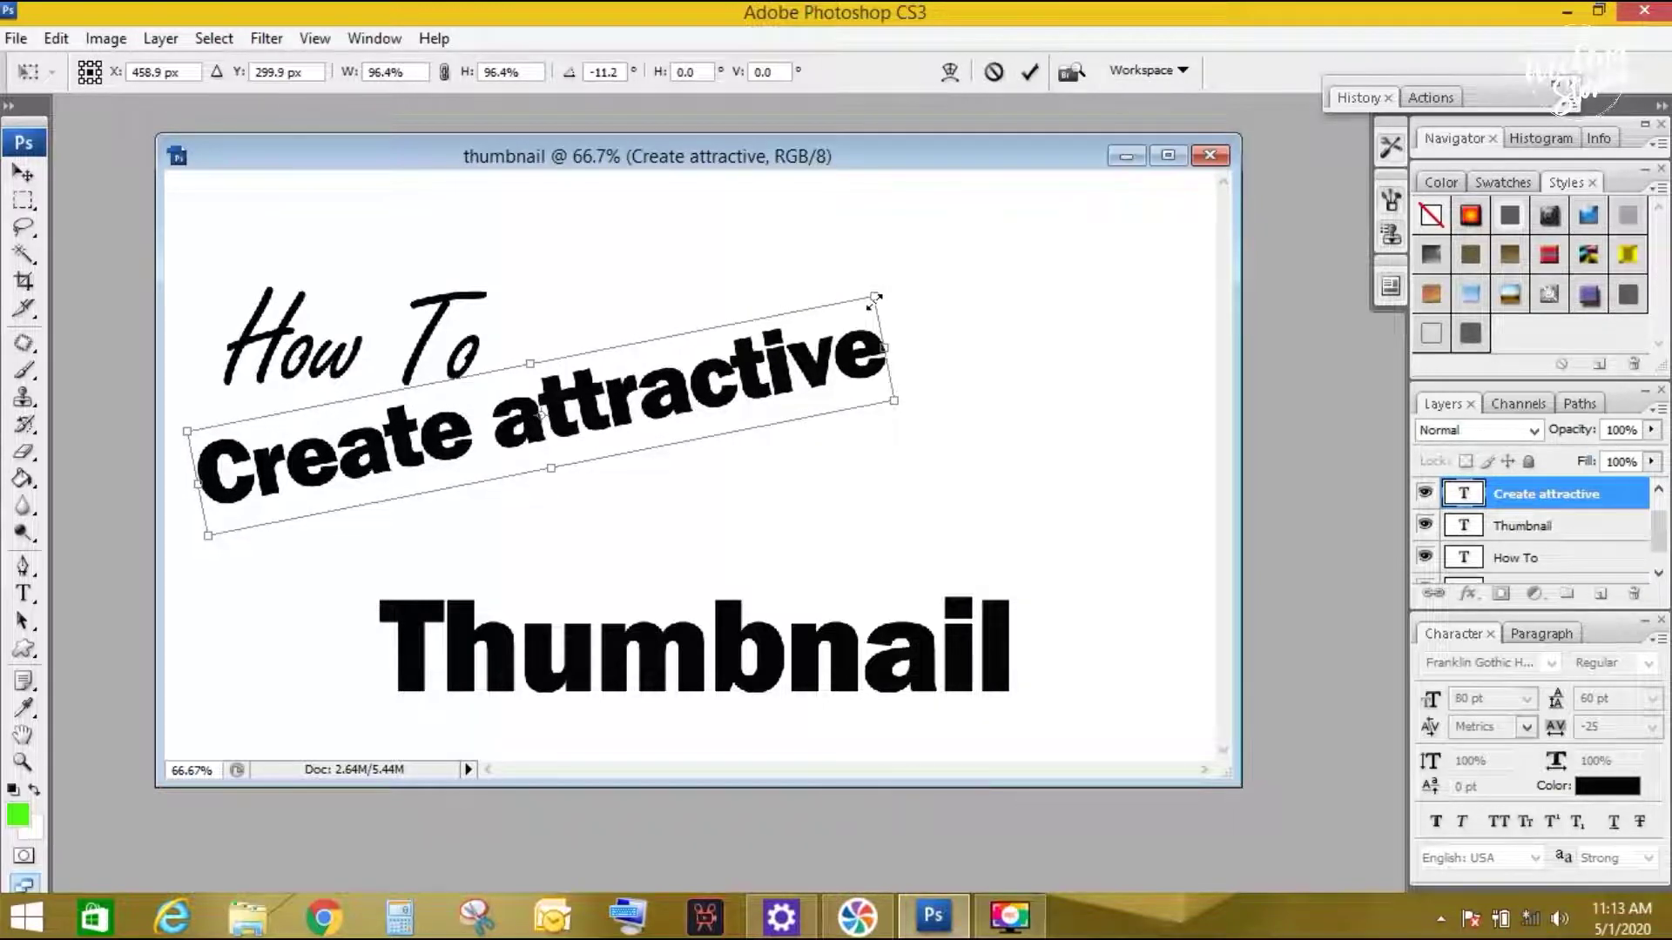
key(Return)
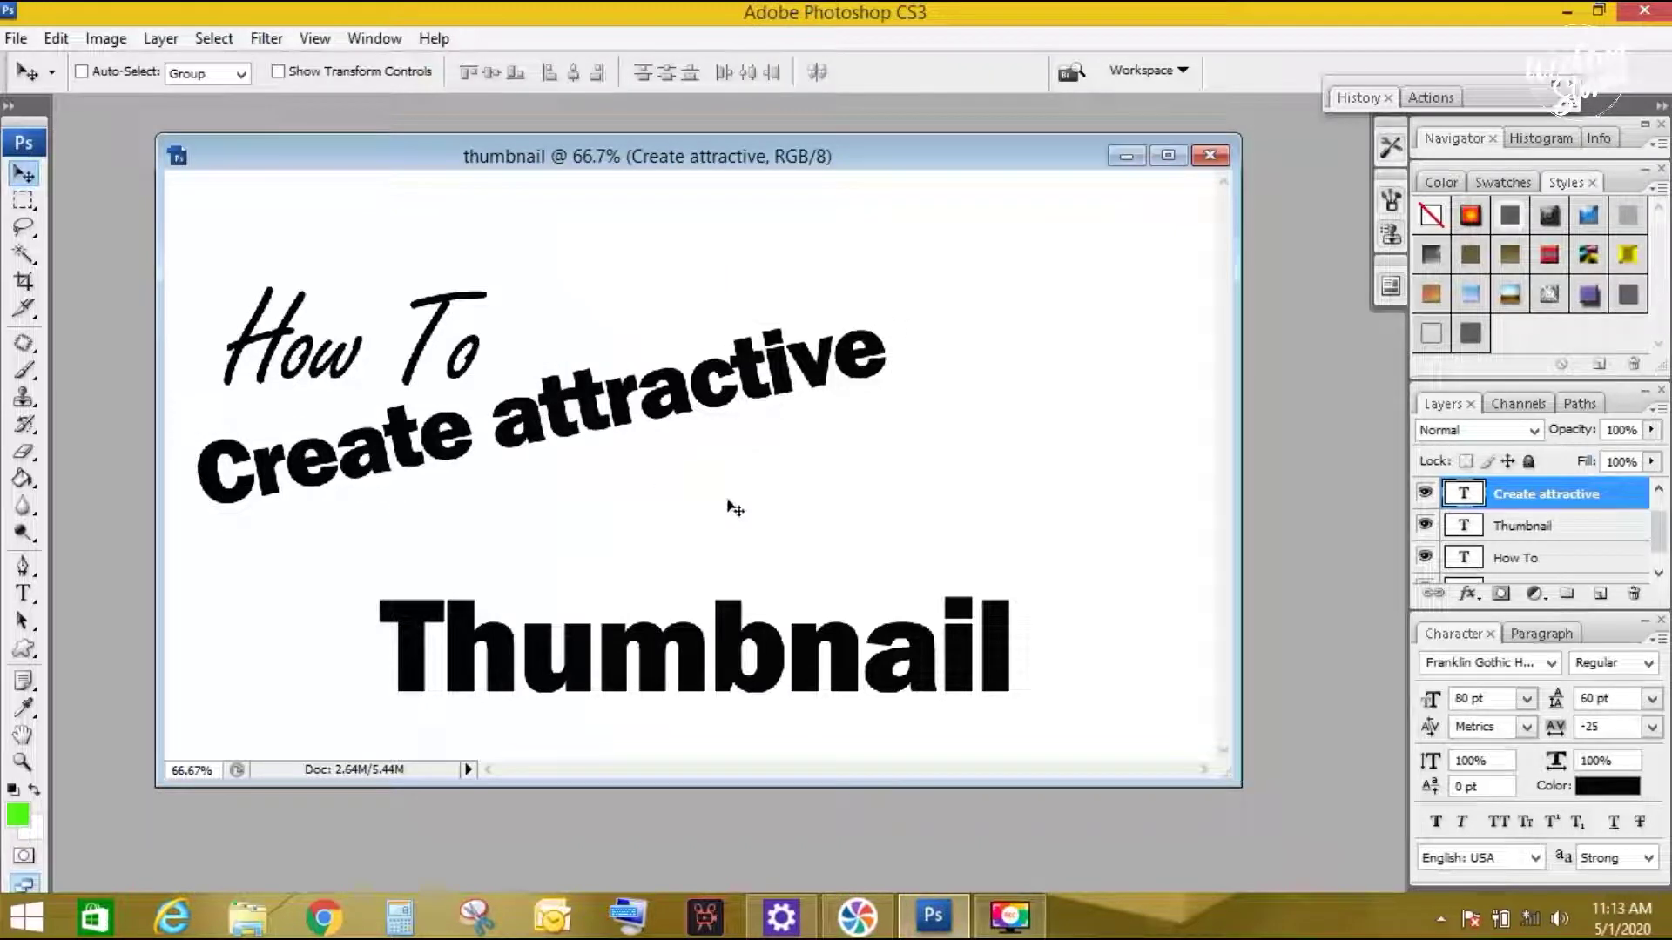
- Rotate Thumbnail to tilt upward and set it just under Create attractive
right_click(806, 681)
click(827, 690)
mouse_move(721, 651)
mouse_down()
mouse_move(682, 573)
mouse_move(728, 587)
mouse_up()
key(ctrl+t)
drag(1069, 470, 962, 454)
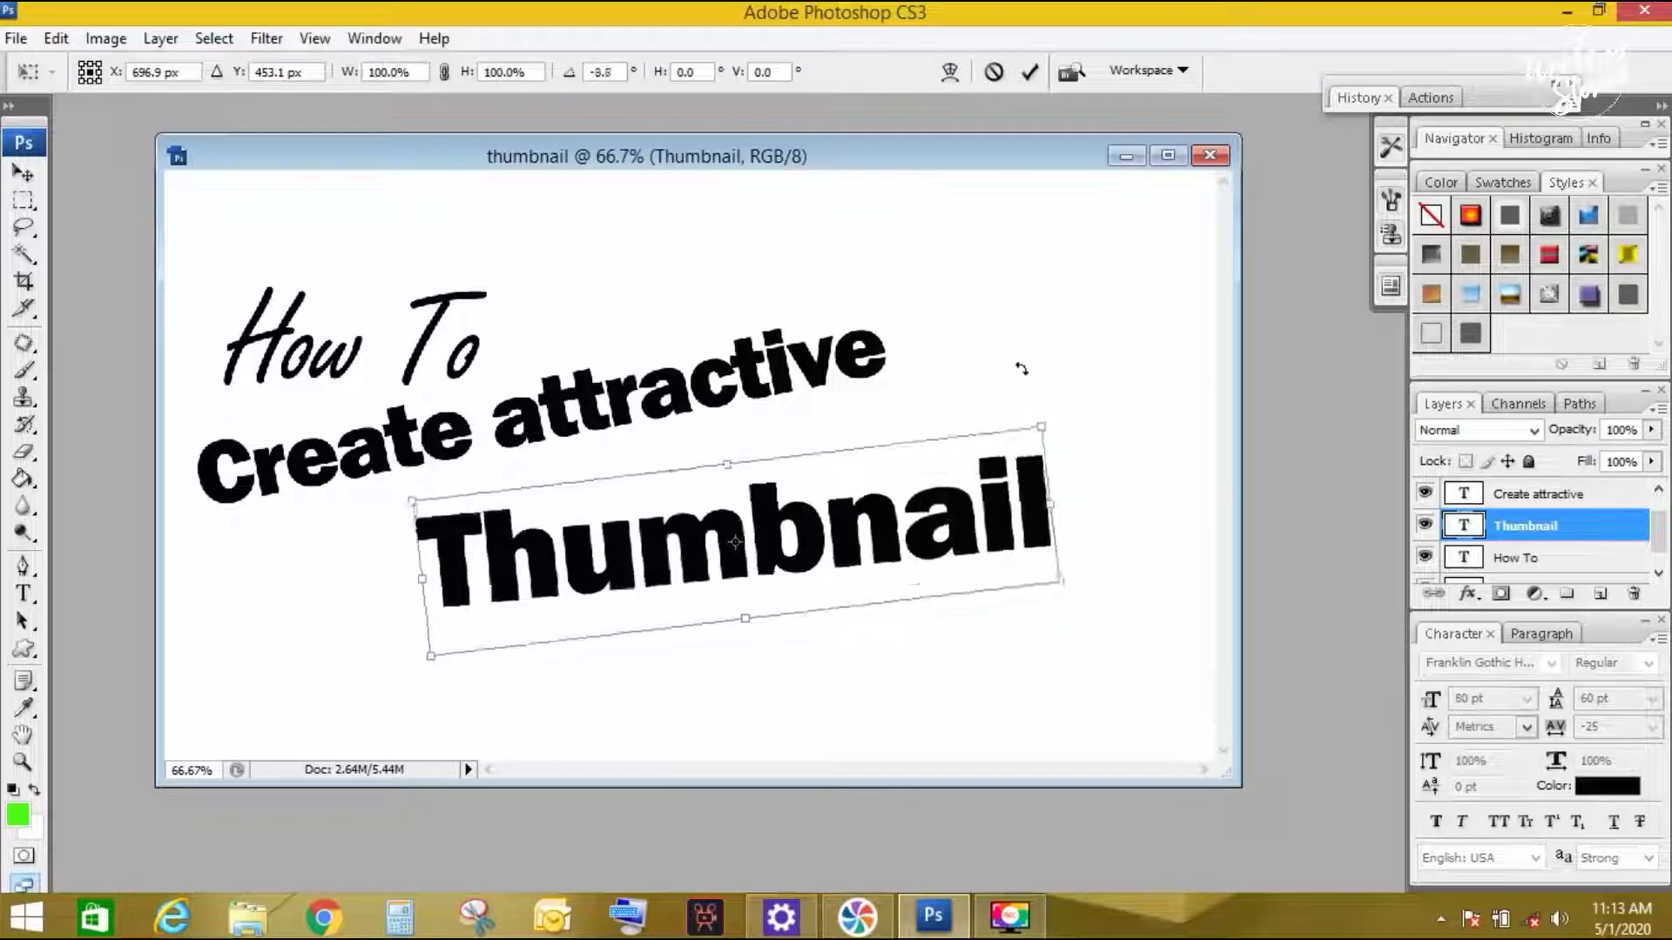
drag(788, 531, 682, 507)
drag(977, 354, 1001, 357)
key(Return)
right_click(766, 456)
click(788, 468)
key(ctrl+t)
key(Return)
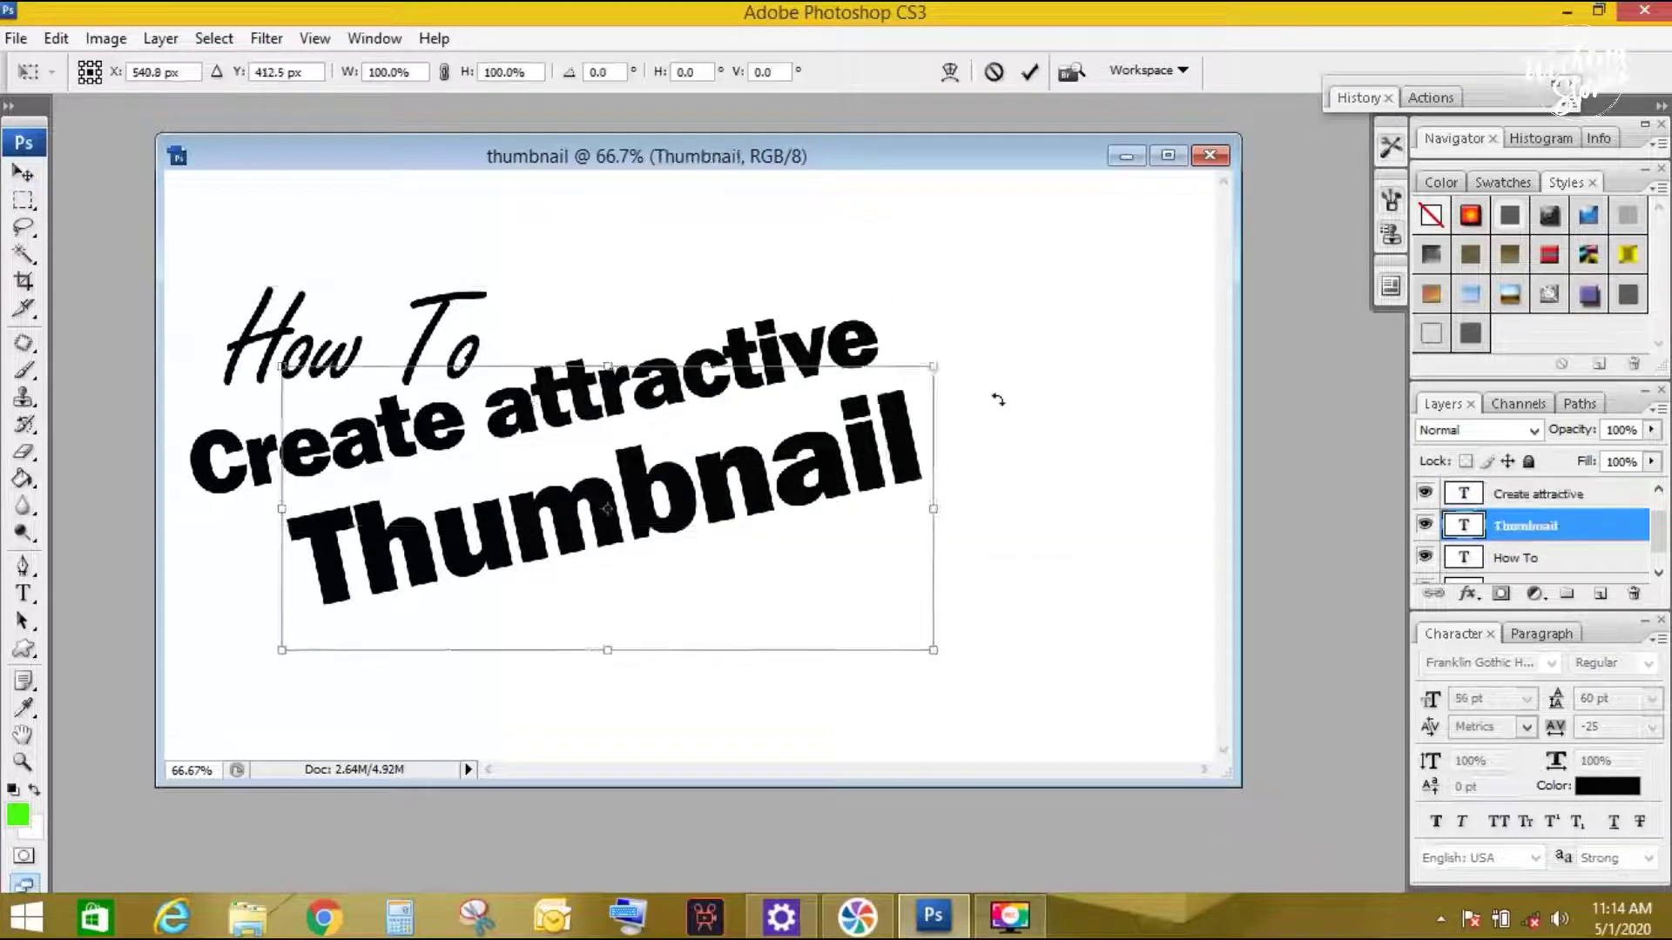
- Tilt the How To text slightly upward
right_click(315, 349)
click(366, 396)
key(ctrl+t)
drag(579, 350, 569, 329)
key(Return)
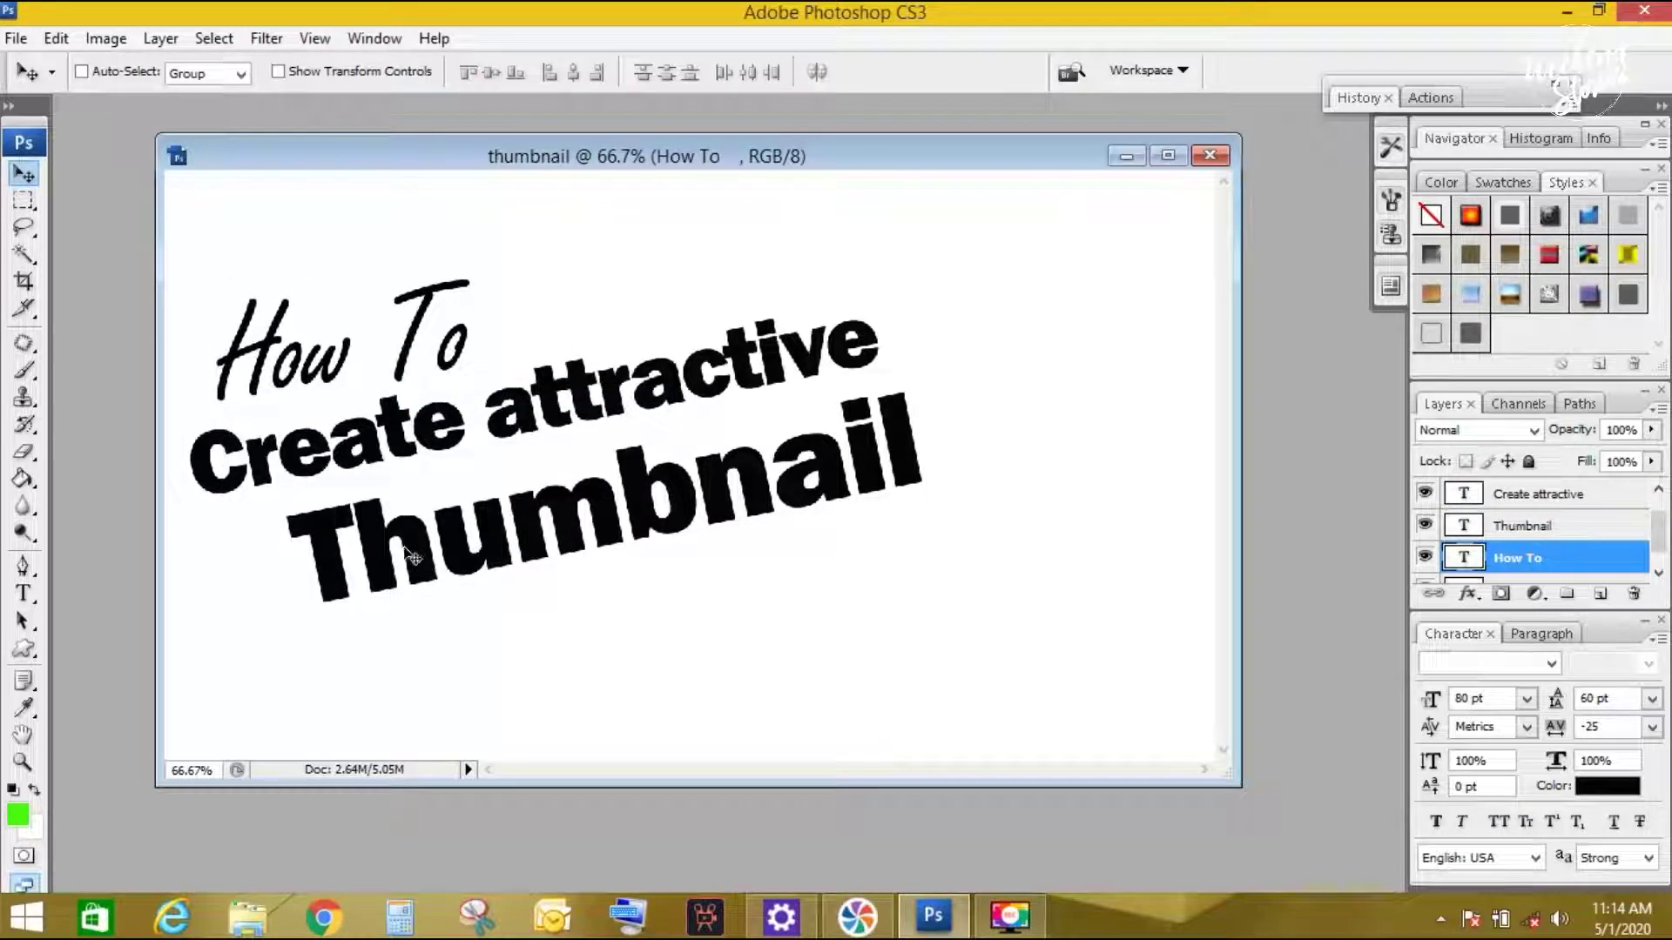
- Ease Thumbnail's tilt slightly and nudge it a little left
right_click(433, 555)
click(475, 560)
key(ctrl+t)
drag(1033, 430, 1047, 444)
drag(413, 457, 396, 457)
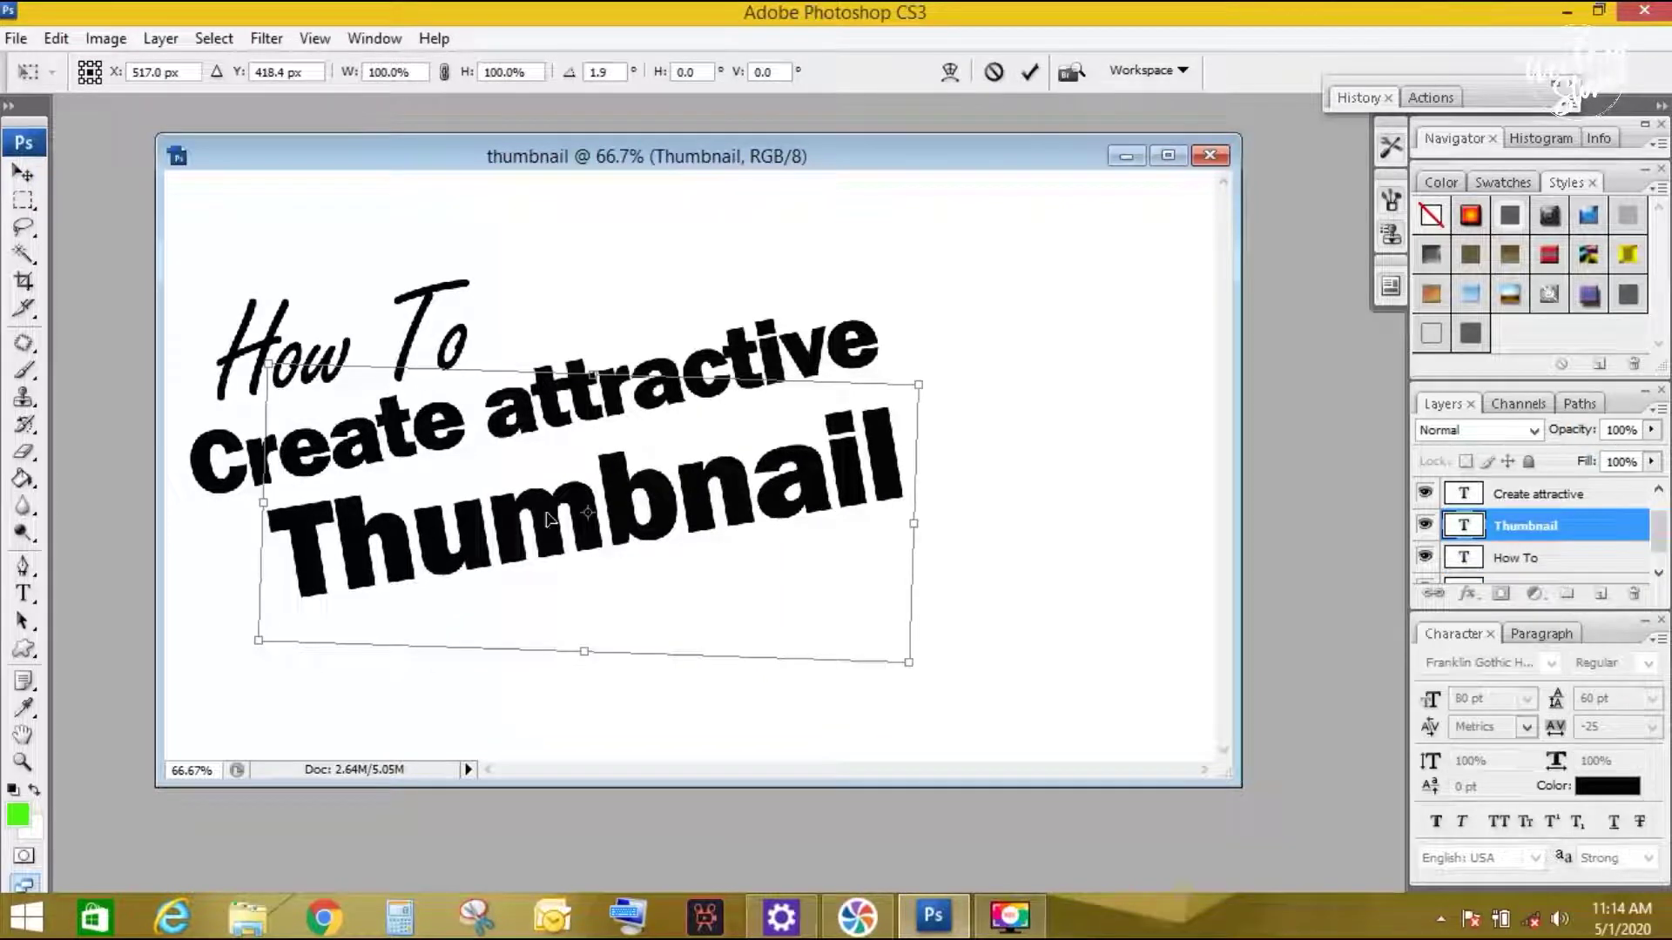
key(Return)
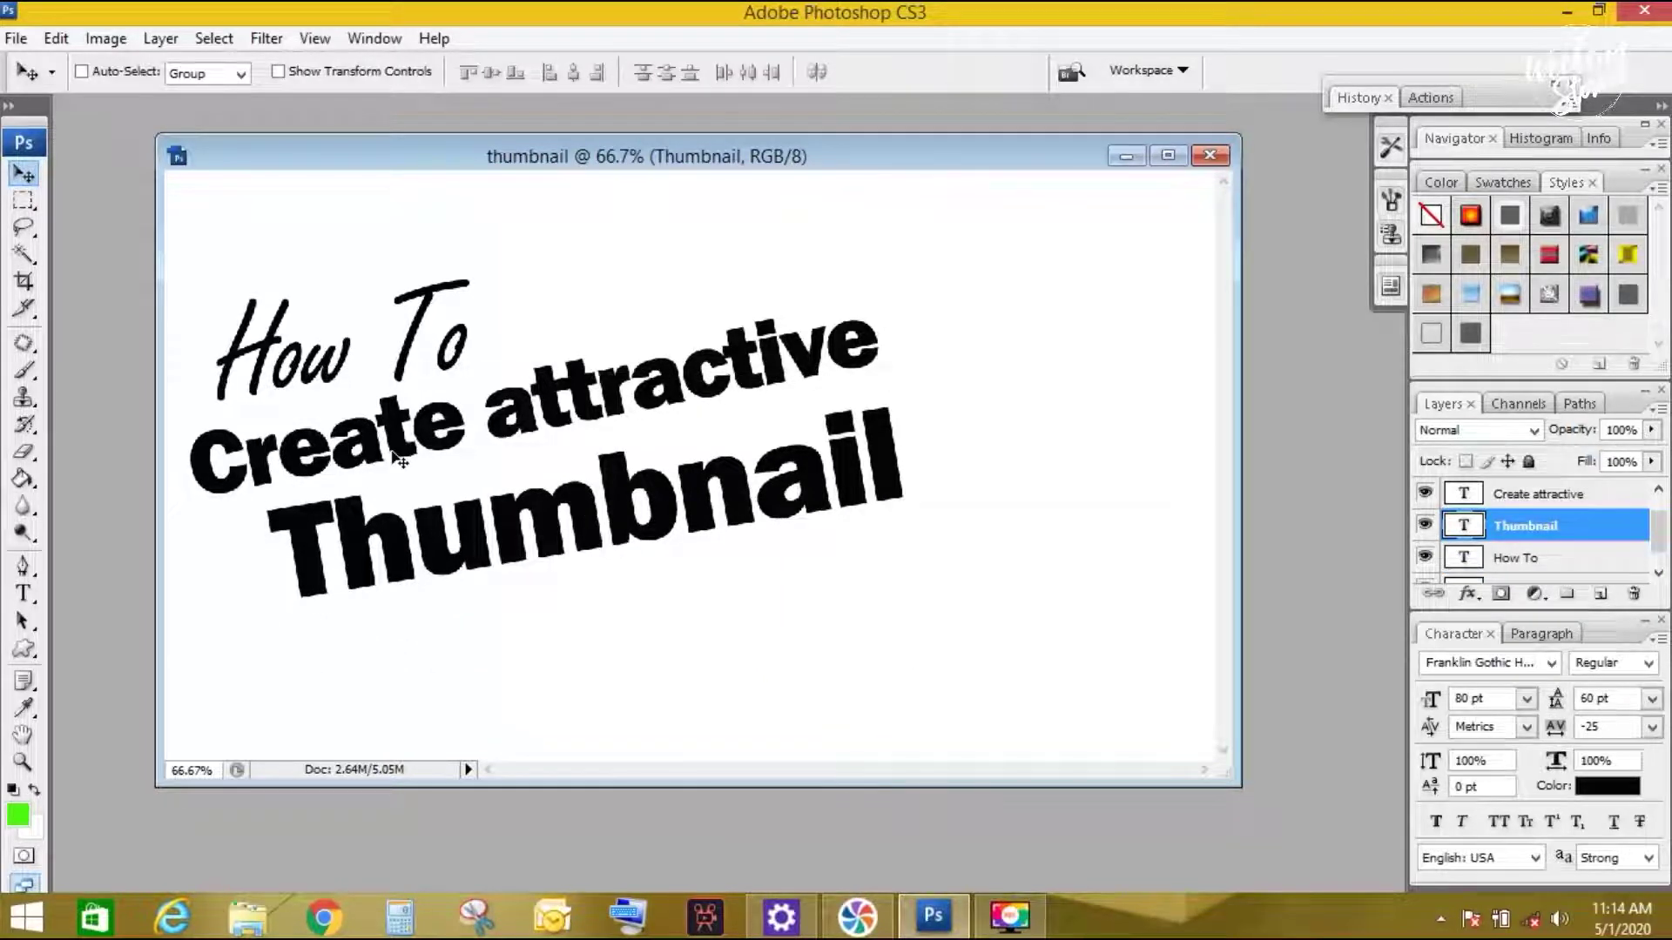
scroll(1533, 531, down, 1)
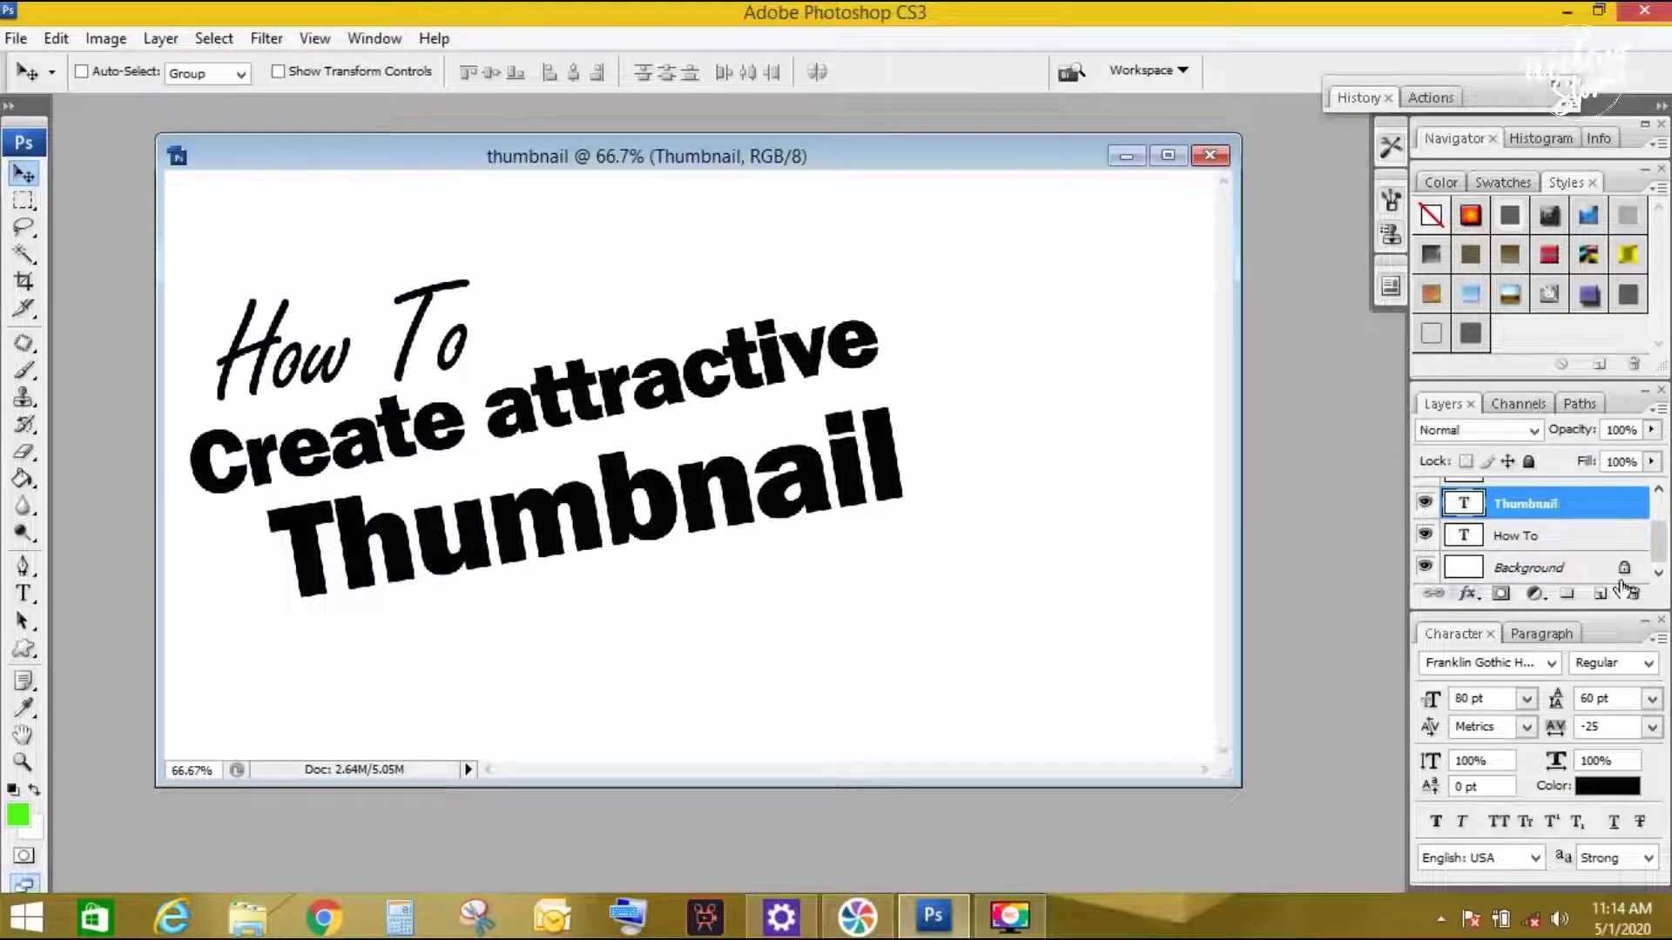
- Select the Background layer and set the foreground colour to a slightly darkened bright green
click(1554, 571)
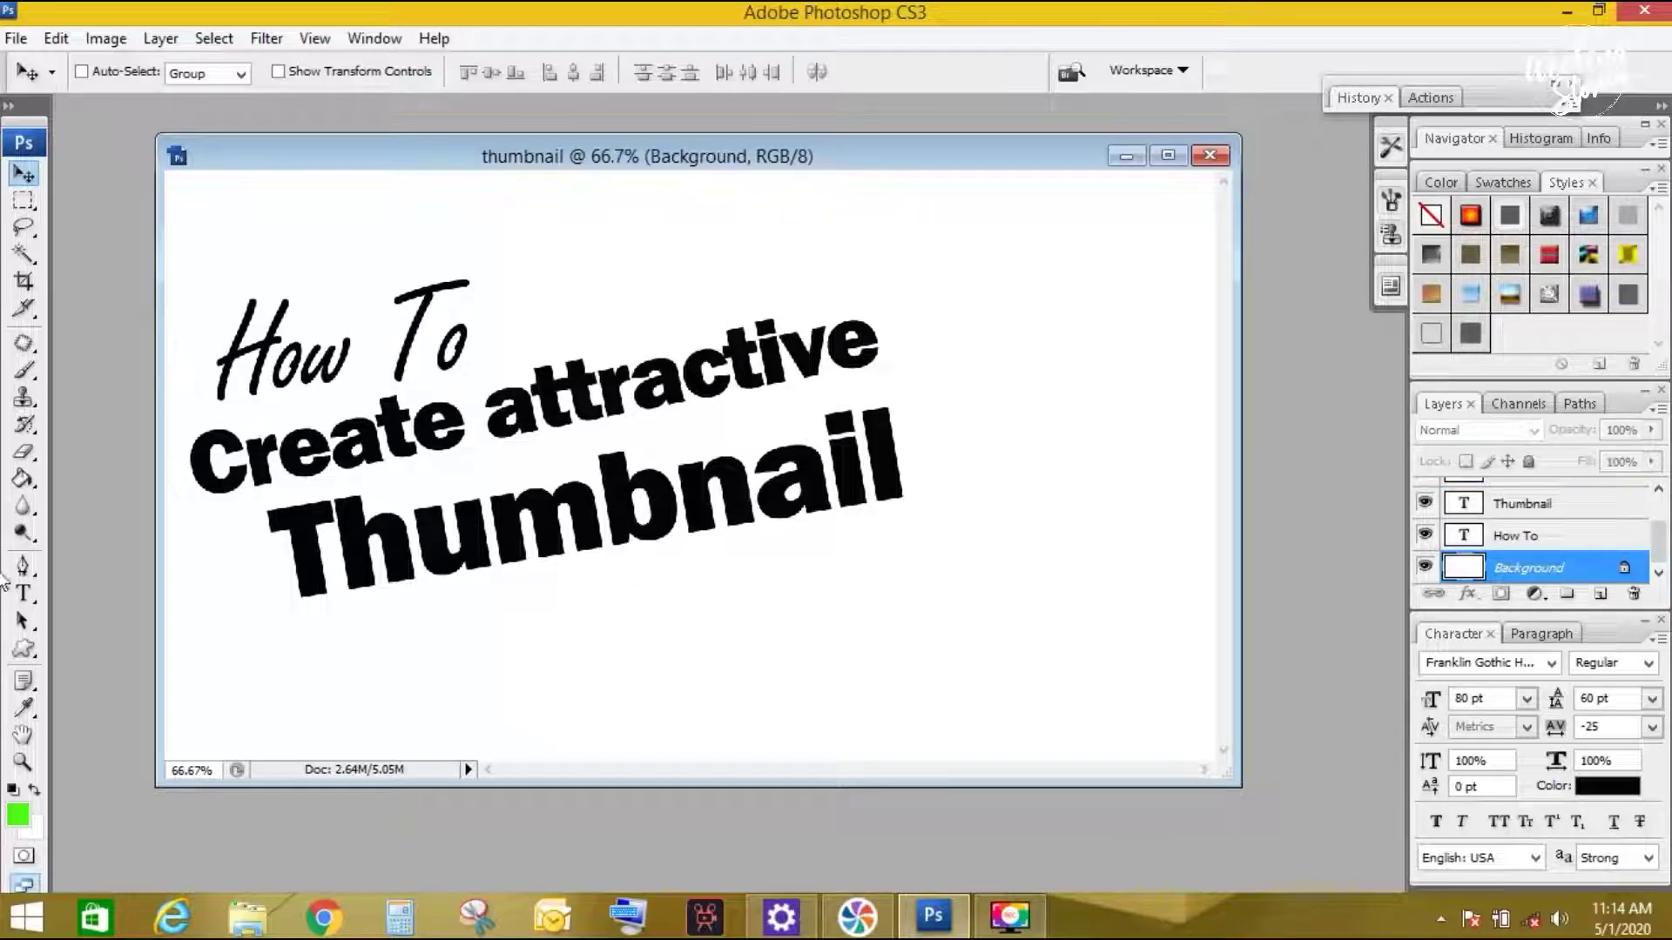
click(24, 819)
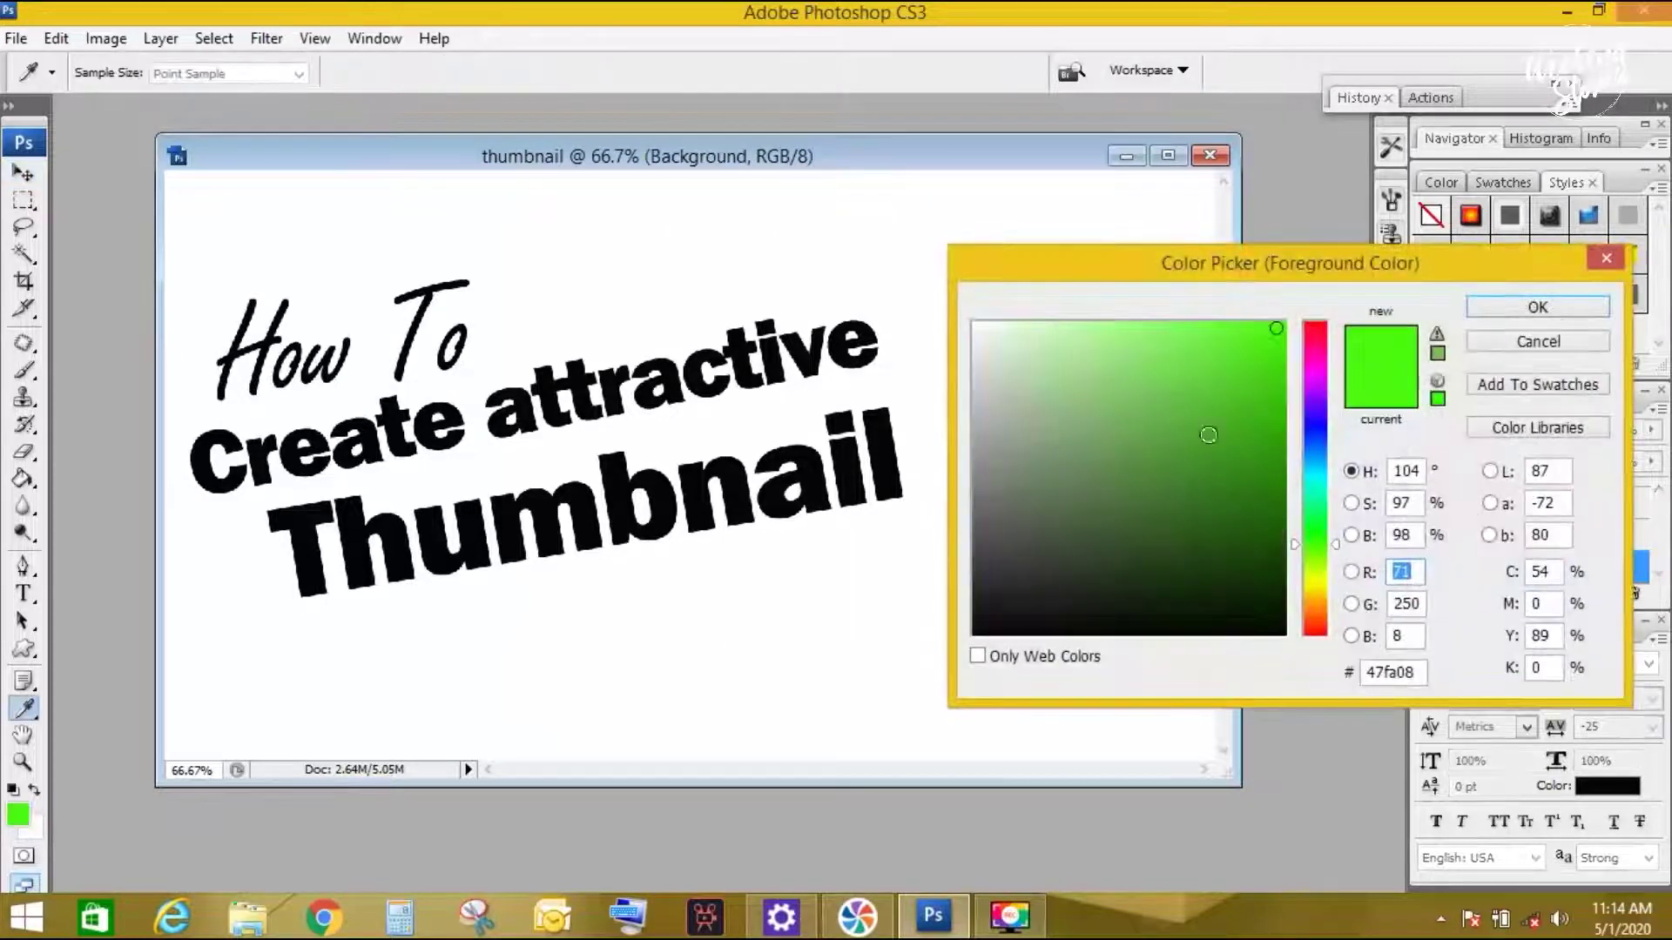
click(1477, 310)
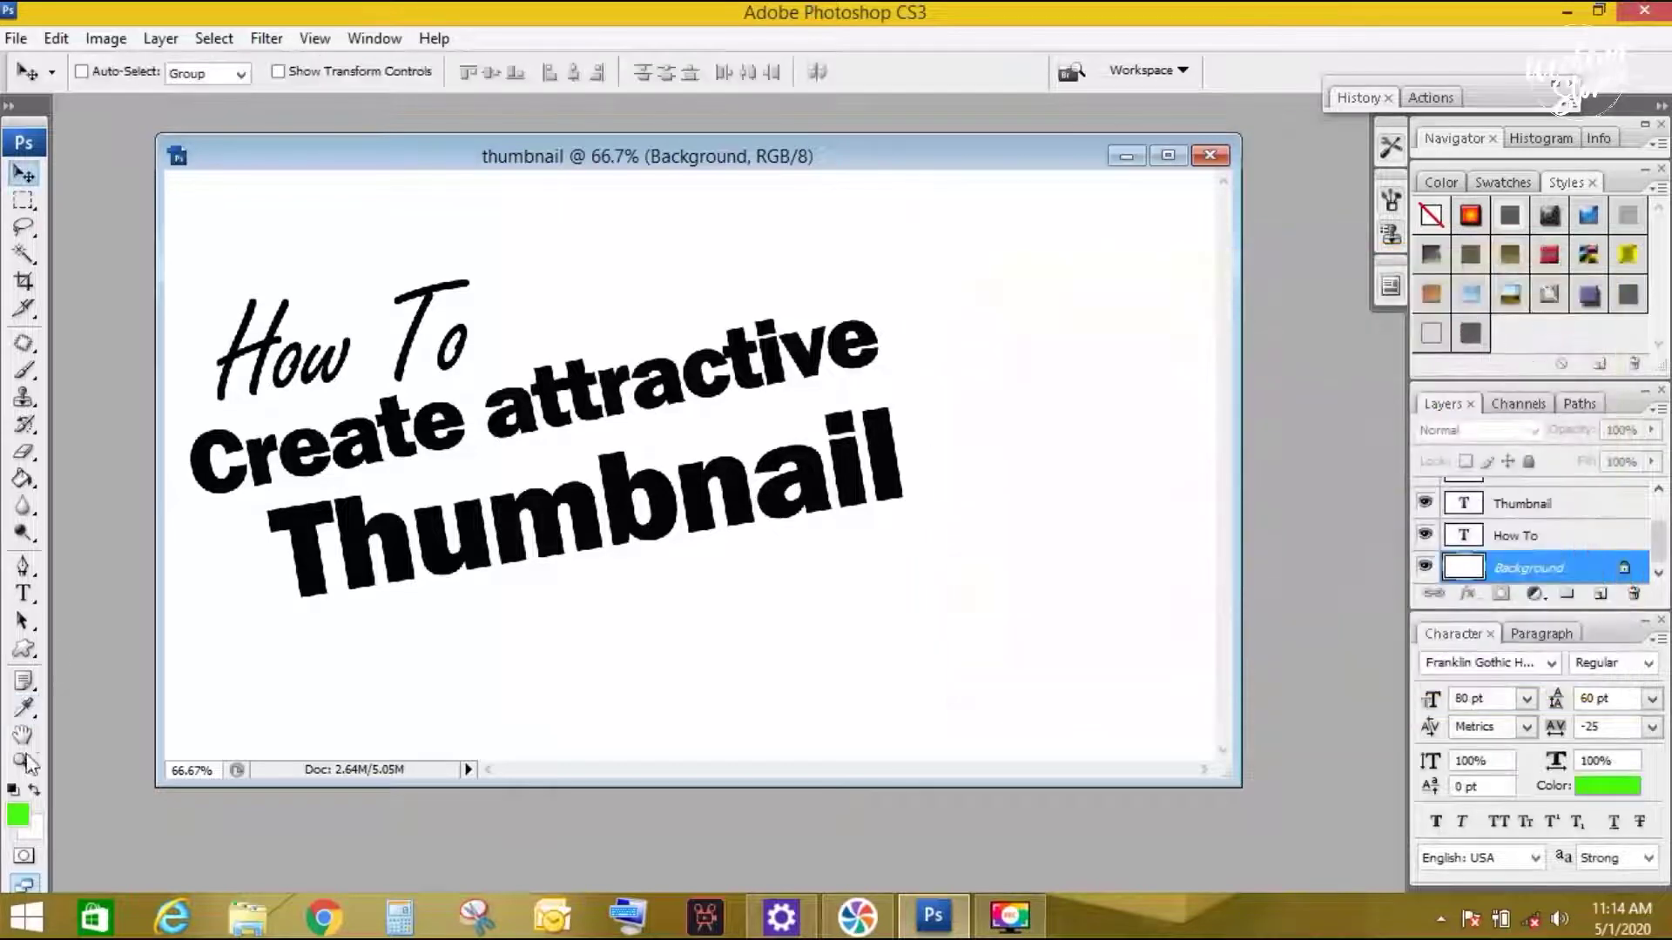
click(18, 815)
drag(1275, 328, 1275, 363)
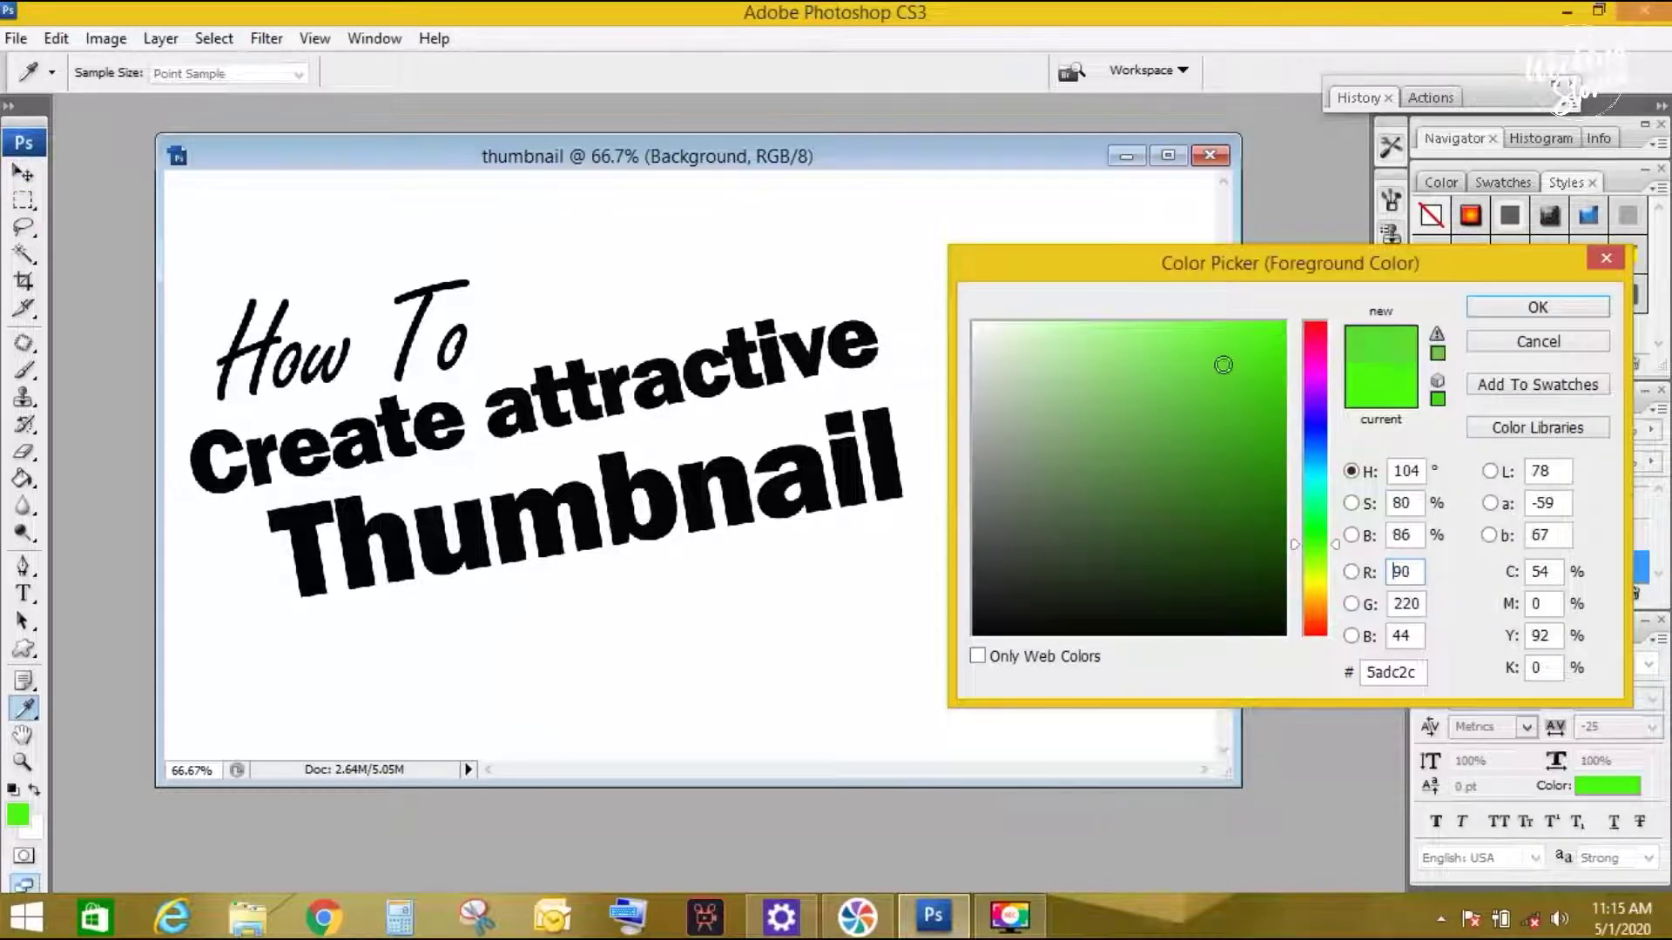
click(1532, 309)
key(v)
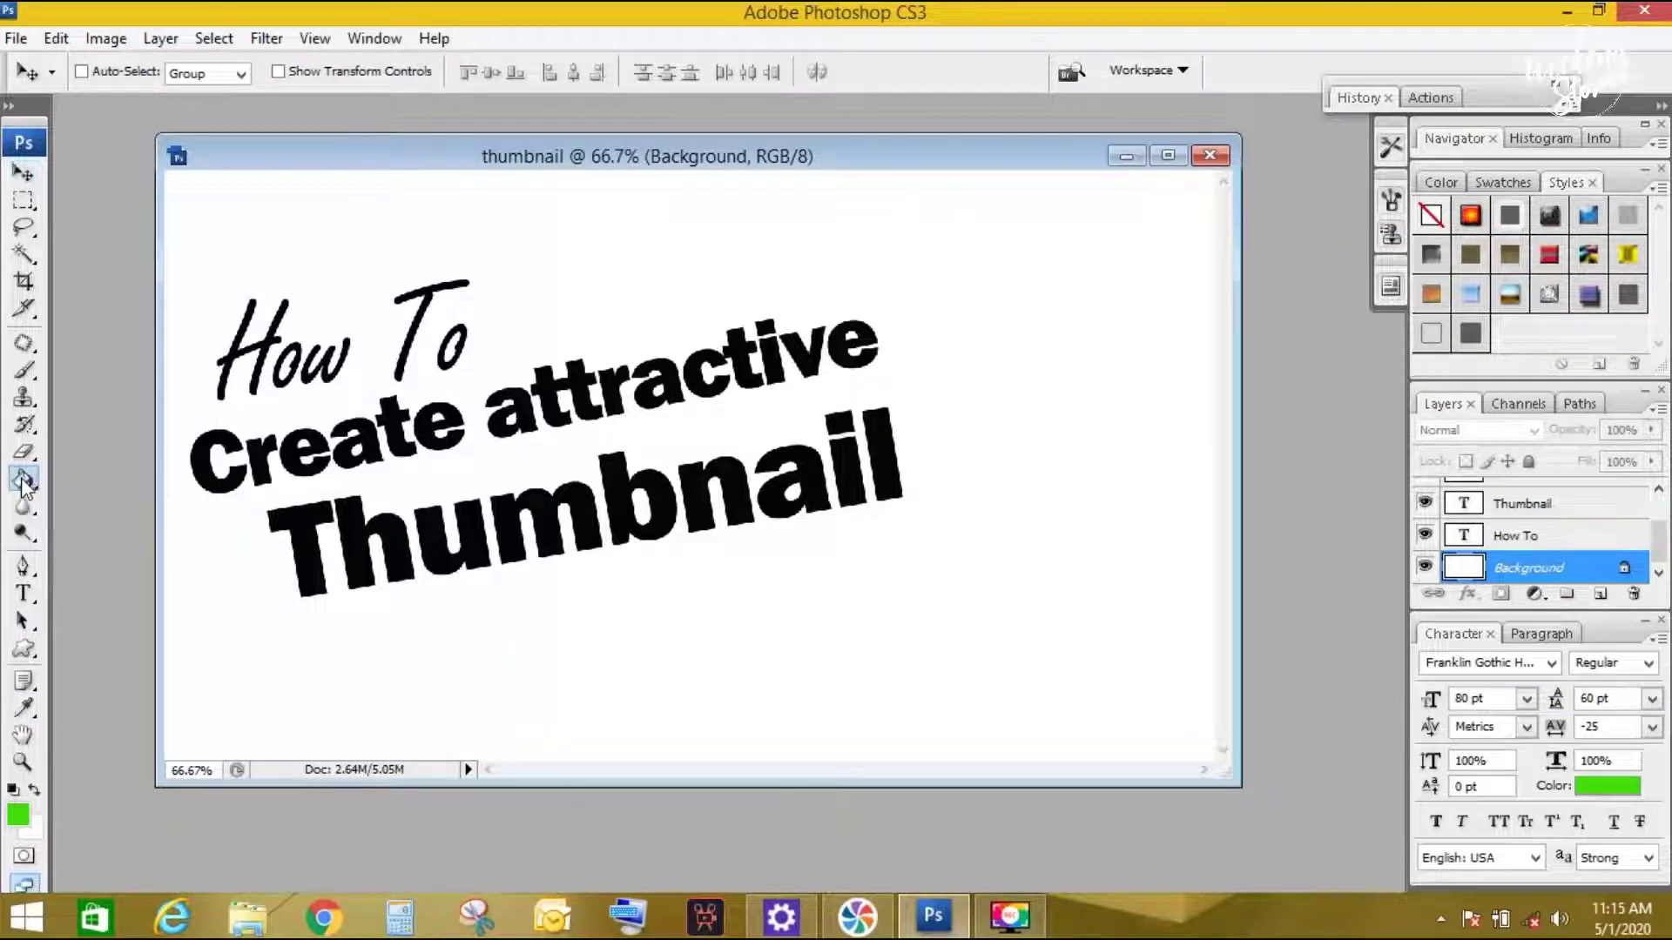
- Fill the background green with the Paint Bucket, then undo it to keep it white
click(23, 479)
click(897, 337)
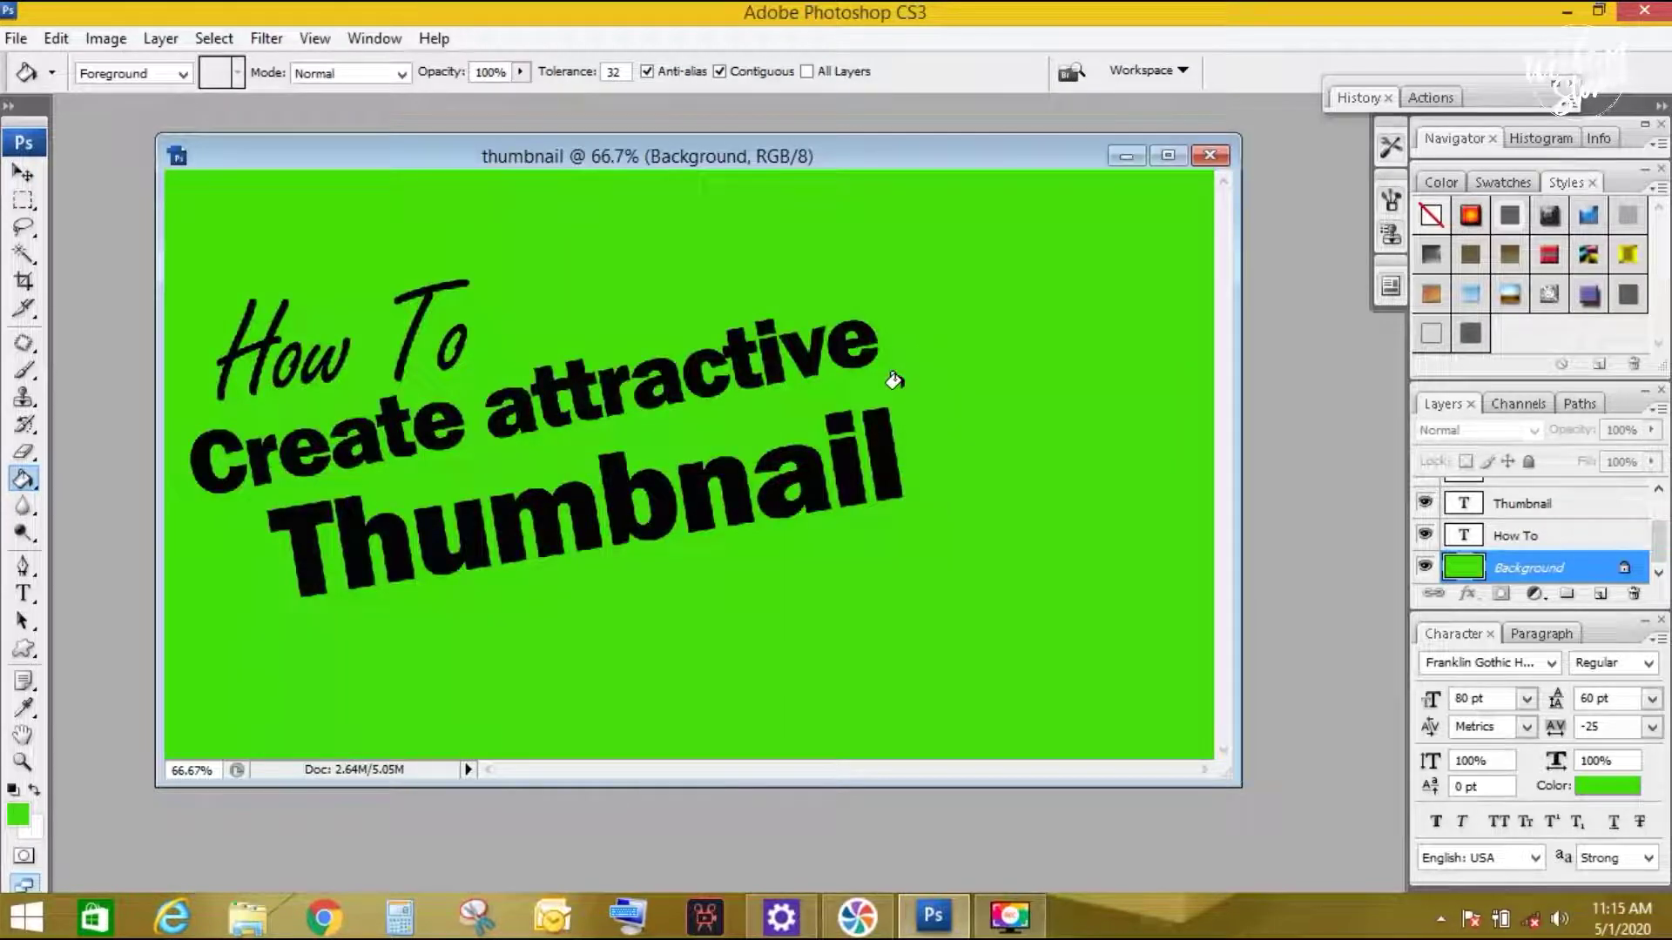
key(ctrl+z)
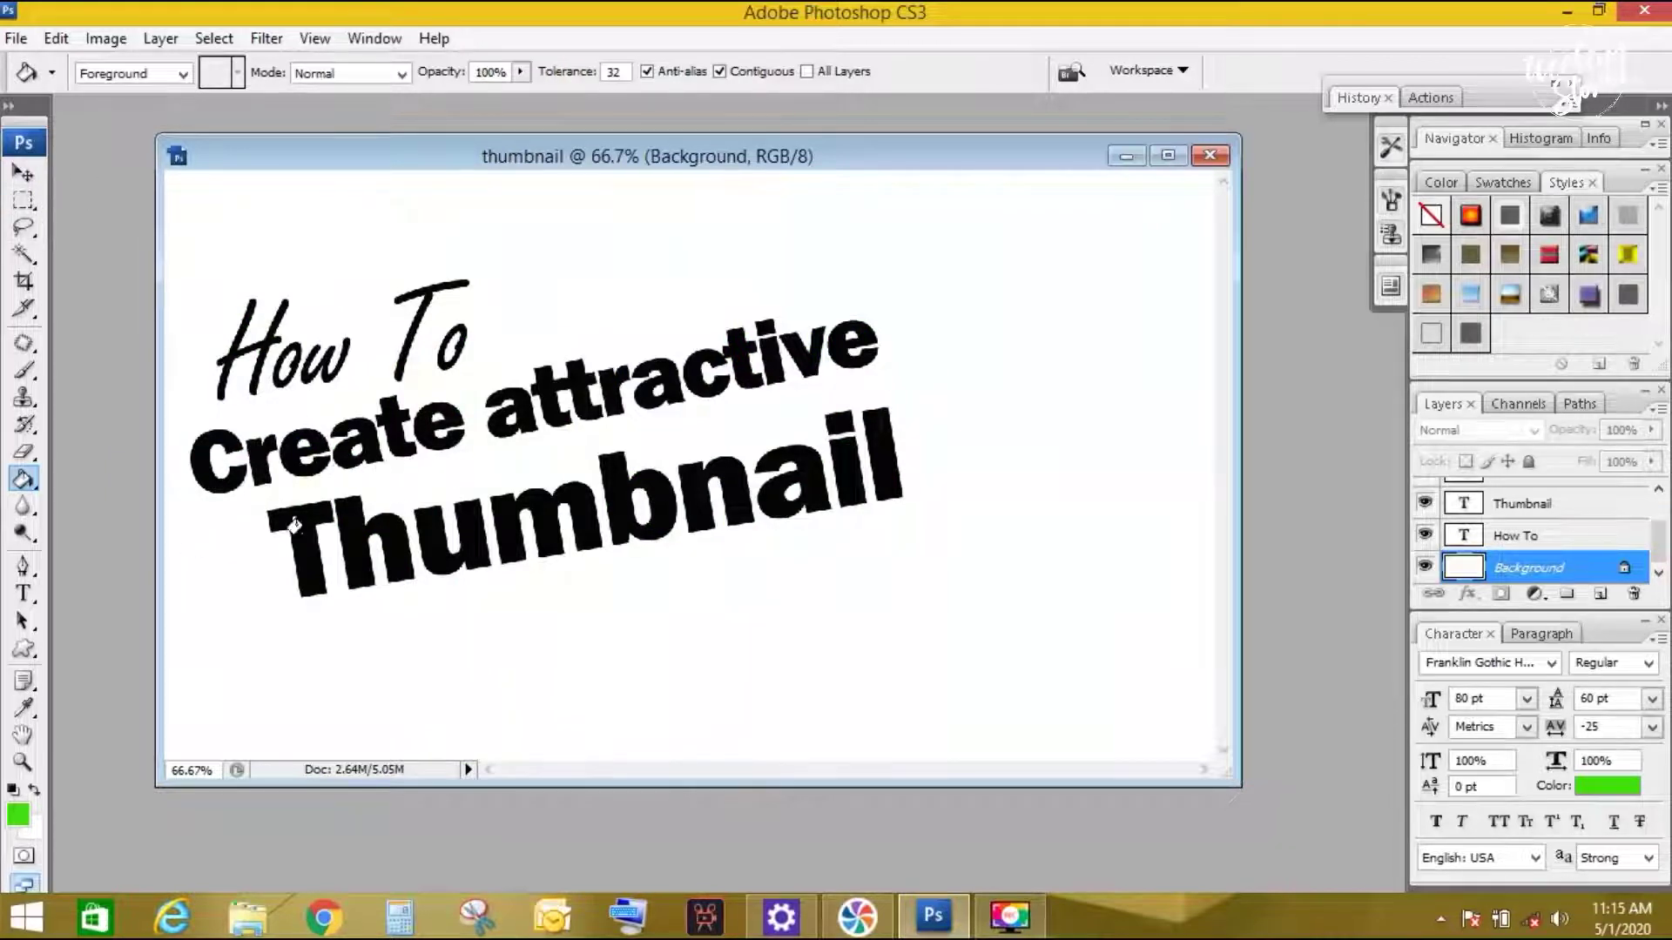
click(24, 200)
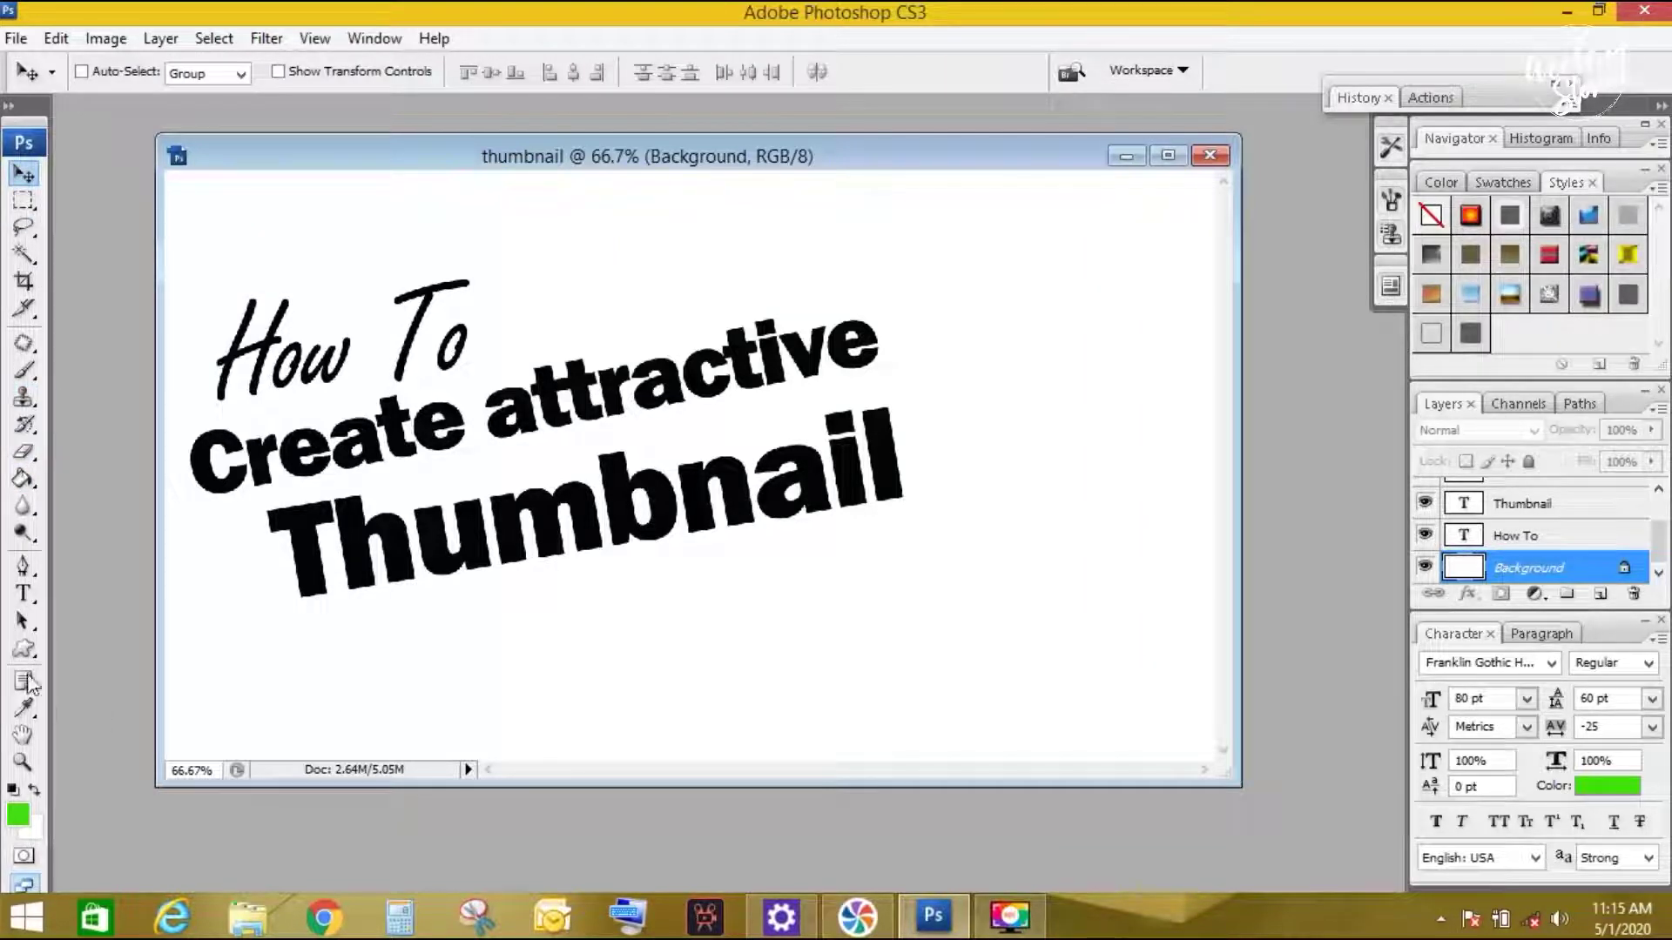
- Draw a four-point slanted Pen path around the Create attractive line and make it a selection
click(24, 566)
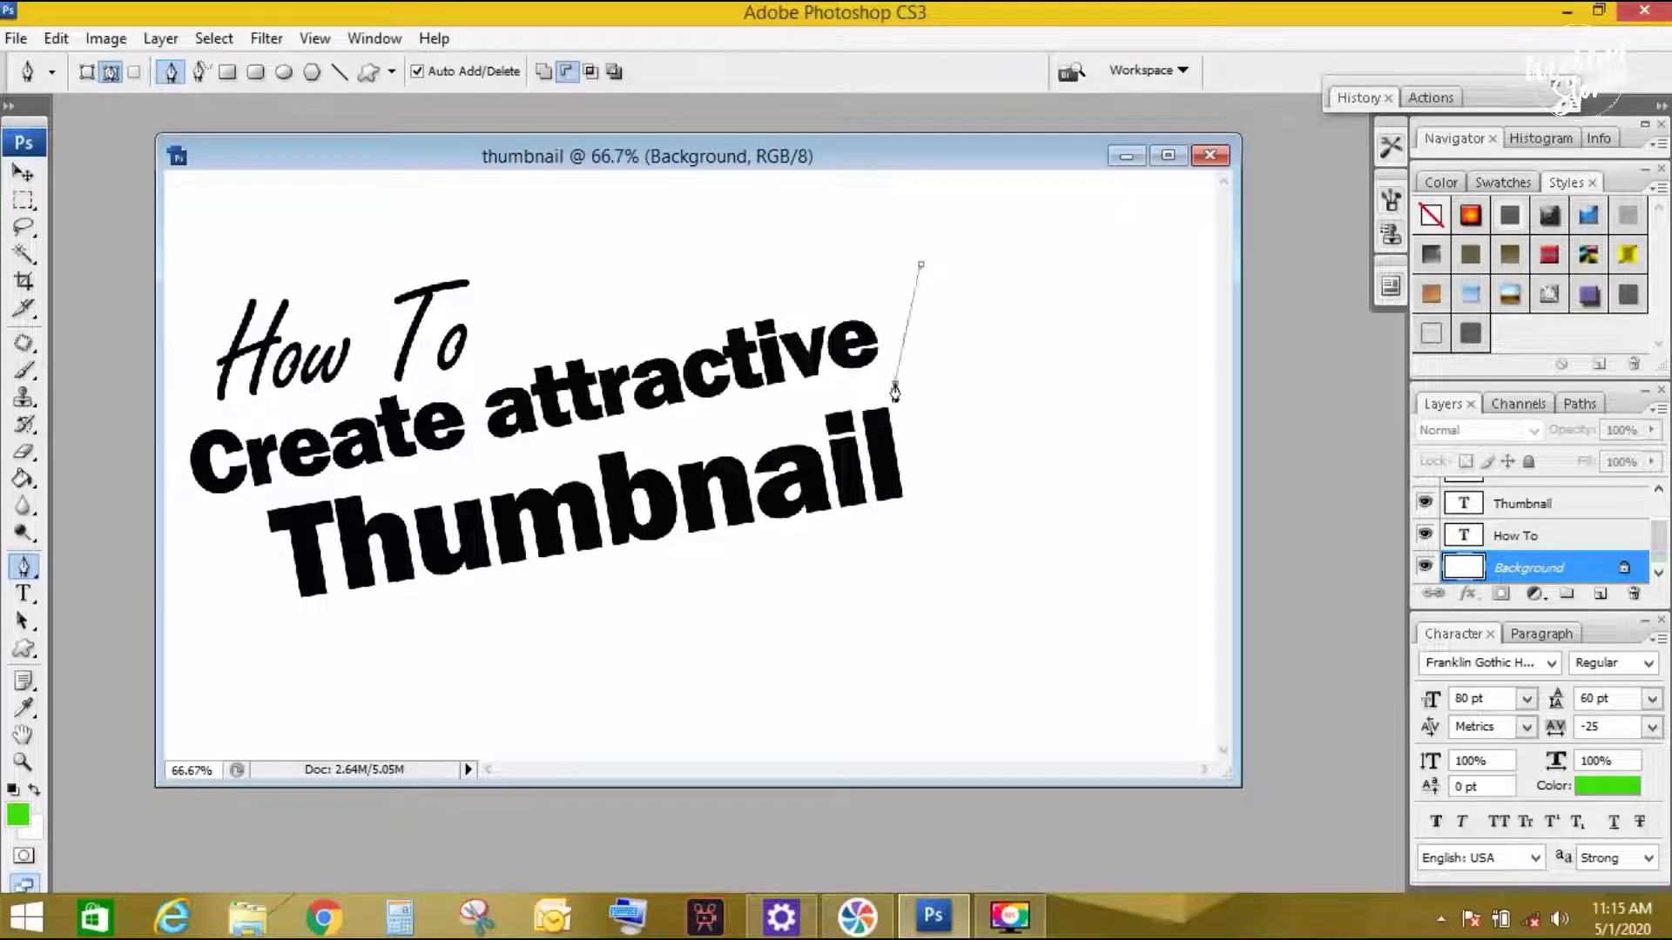
click(183, 517)
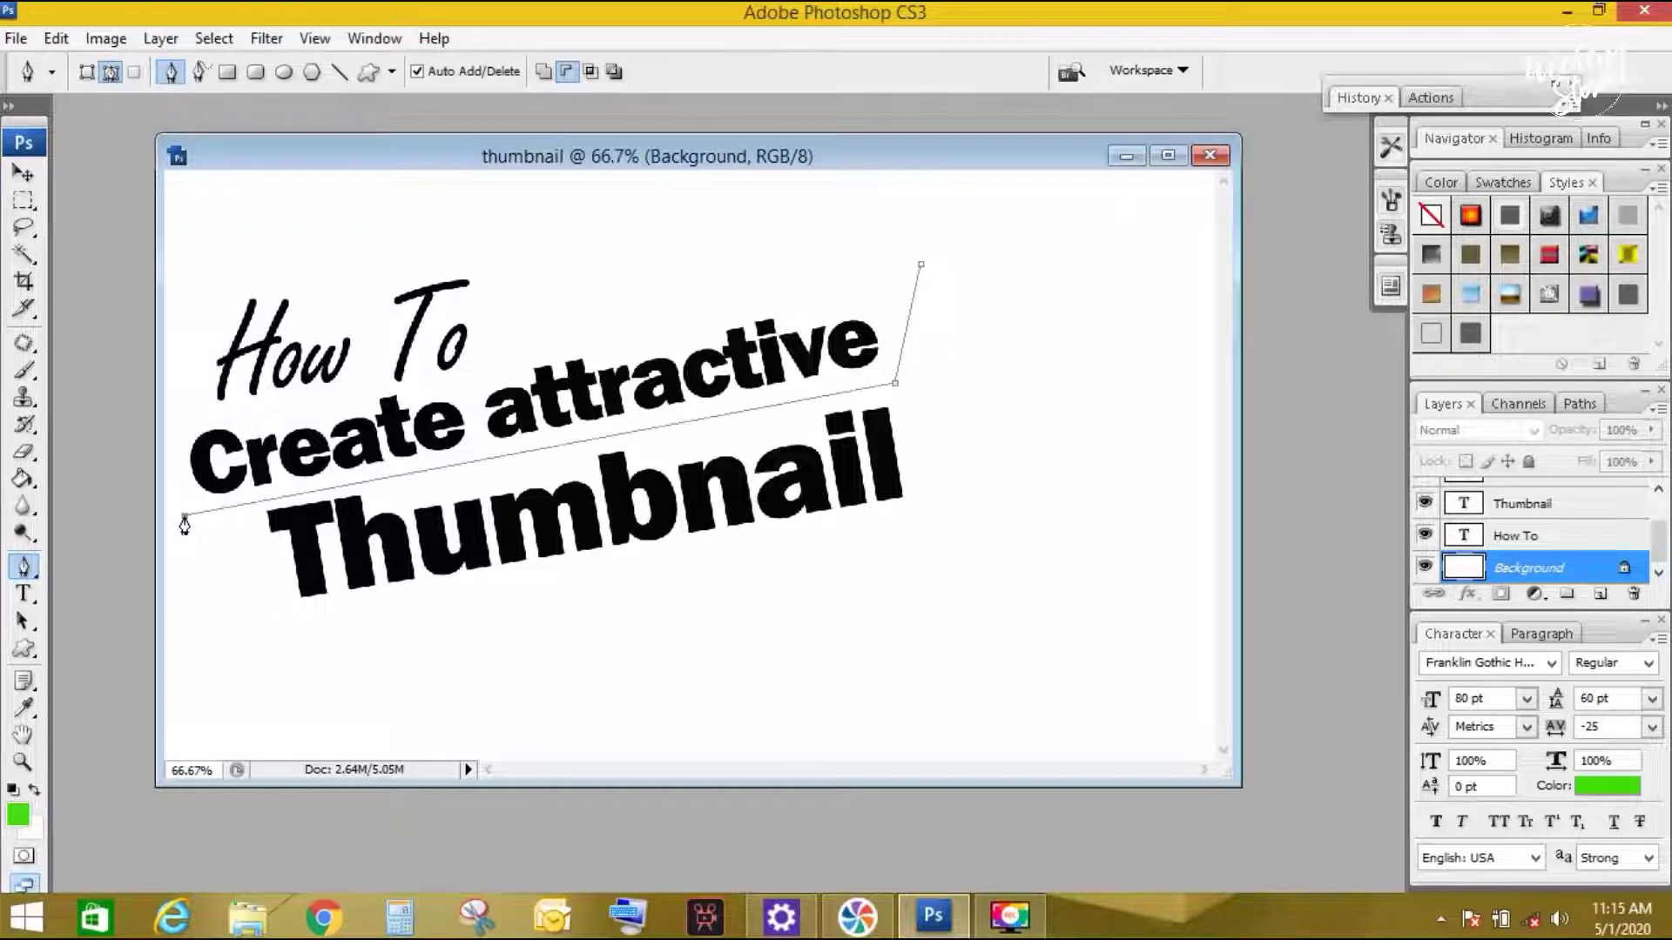
click(922, 265)
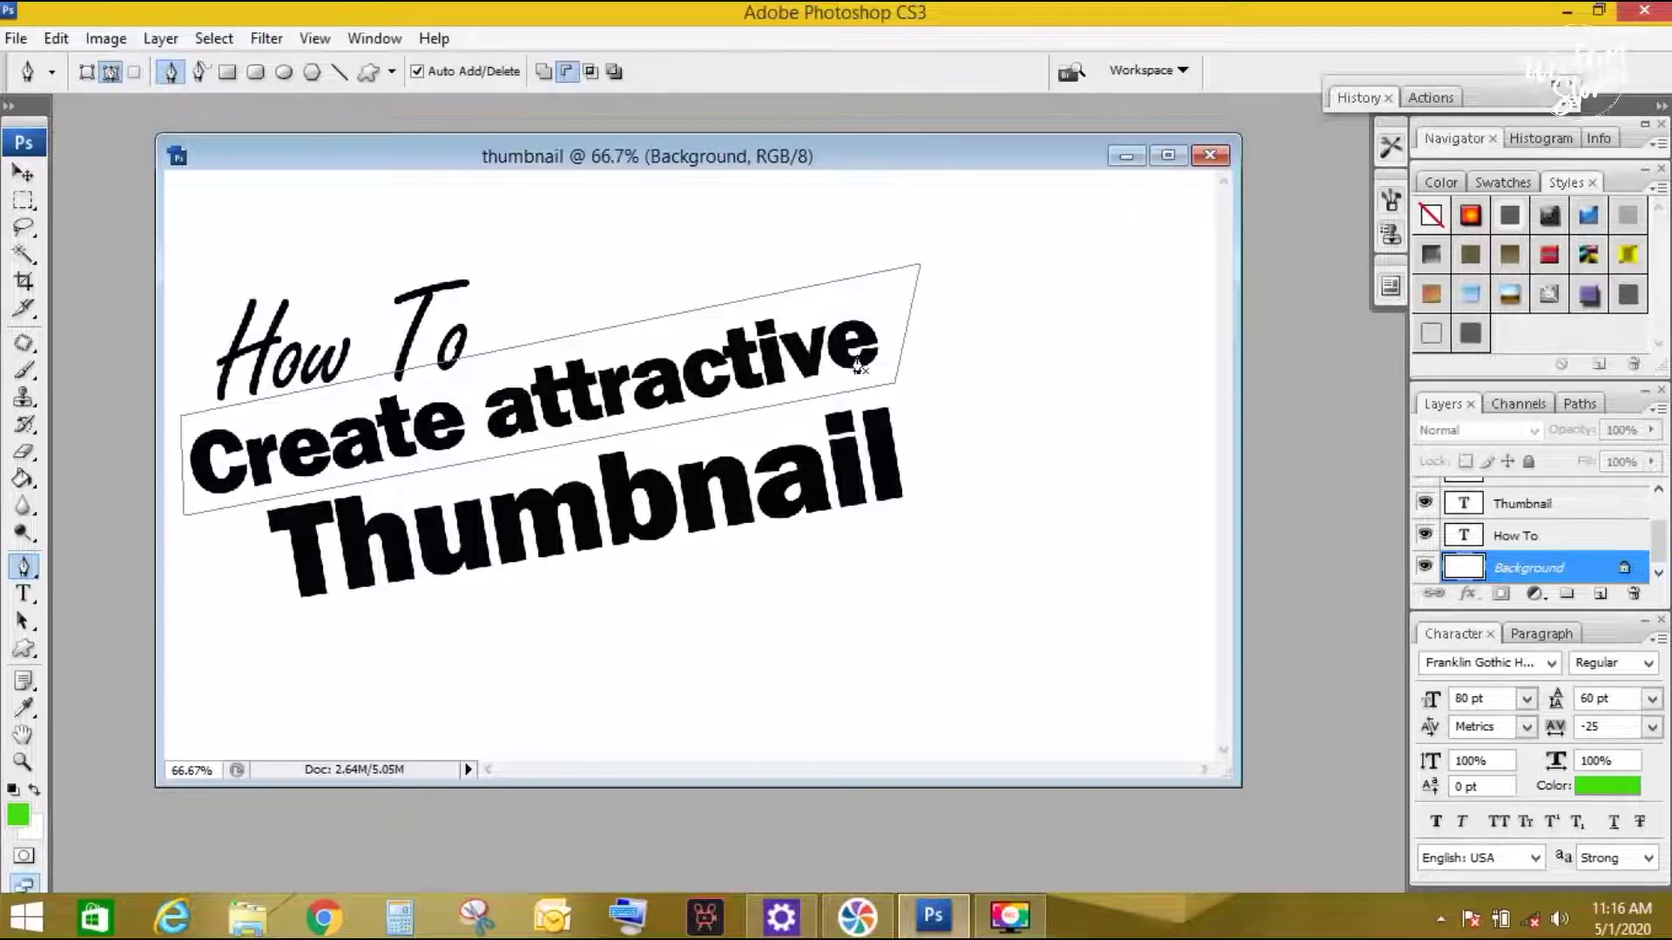
key(ctrl+Return)
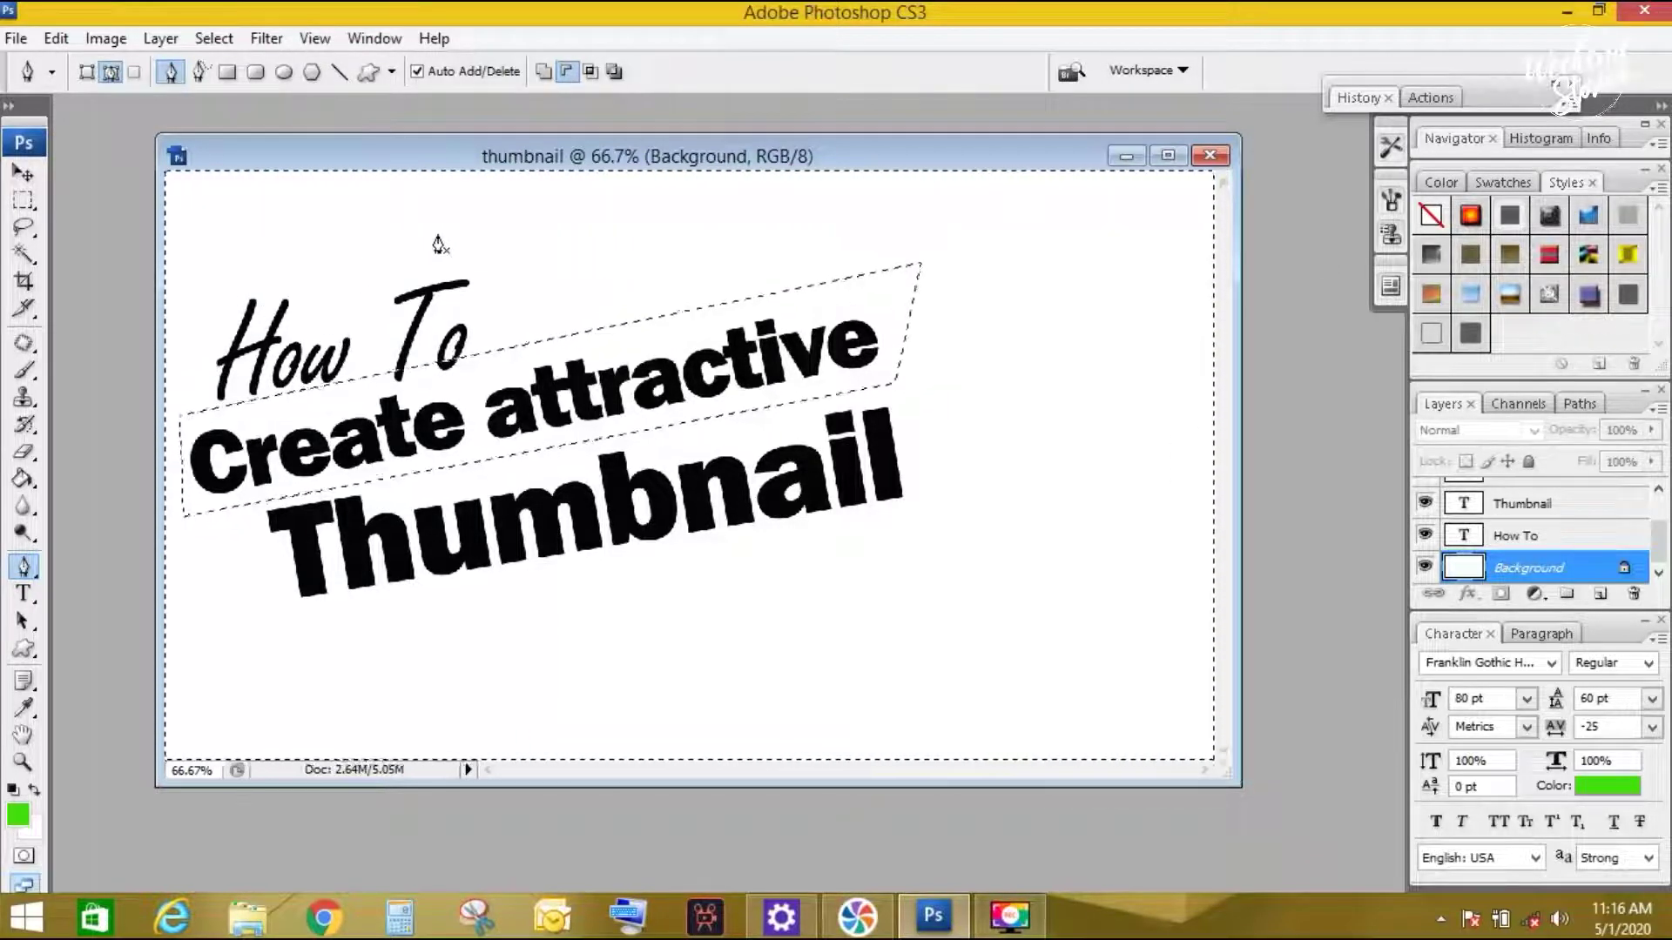
key(ctrl+d)
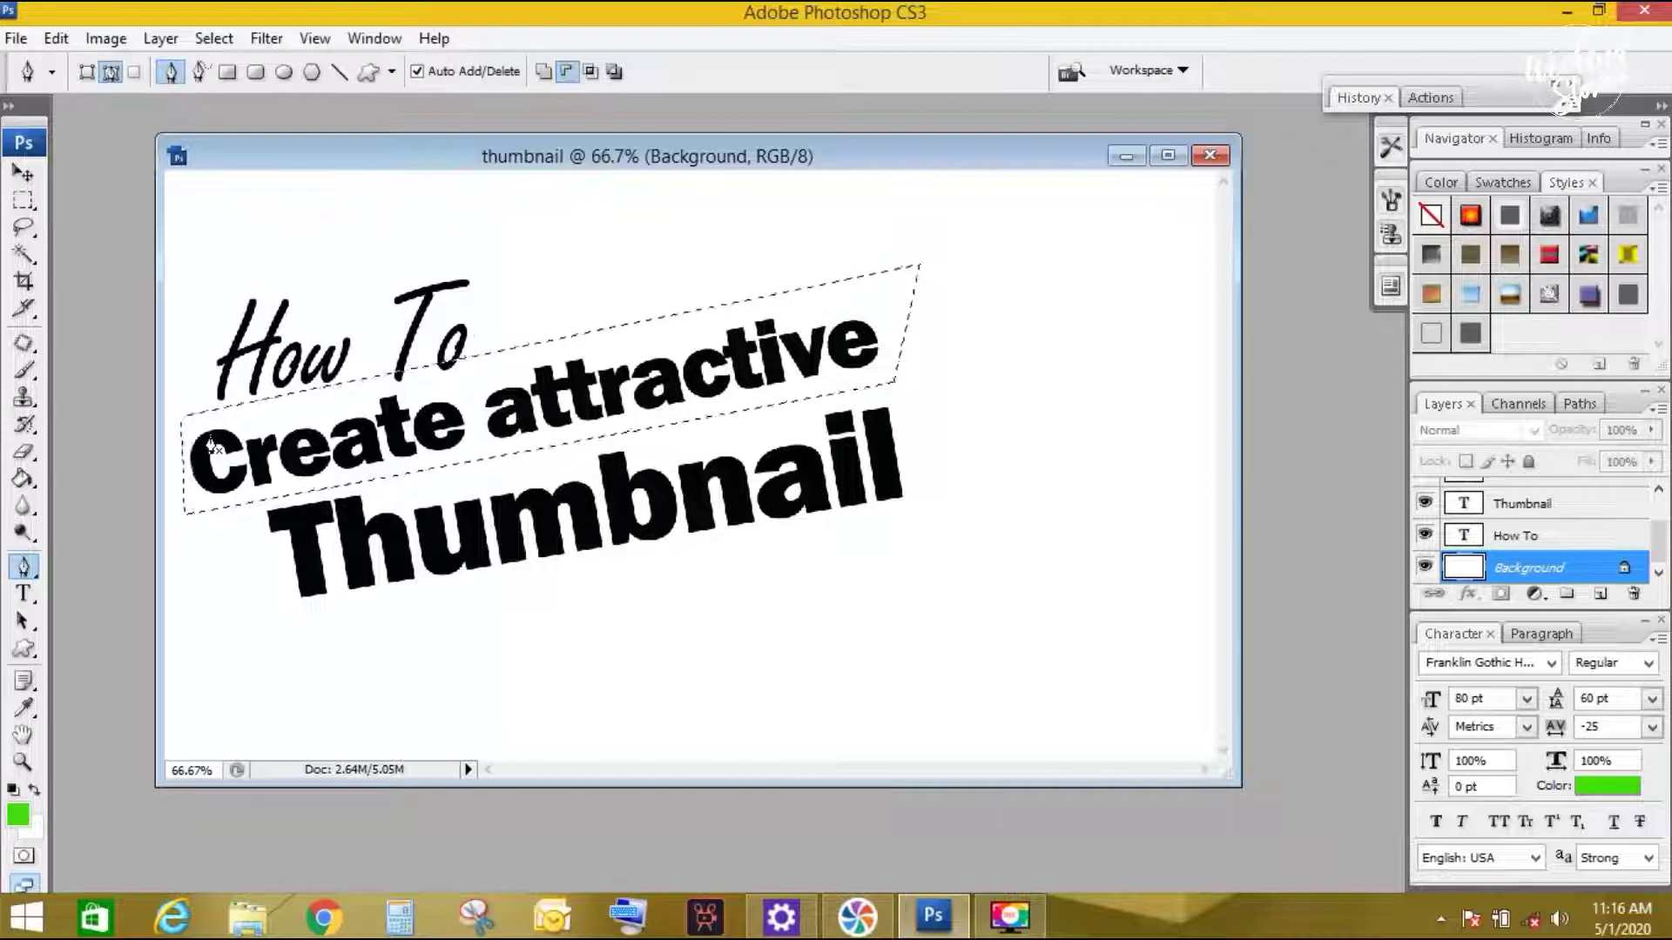
- On a new Layer 2, fill the slanted band with bright yellow using the Paint Bucket
click(160, 39)
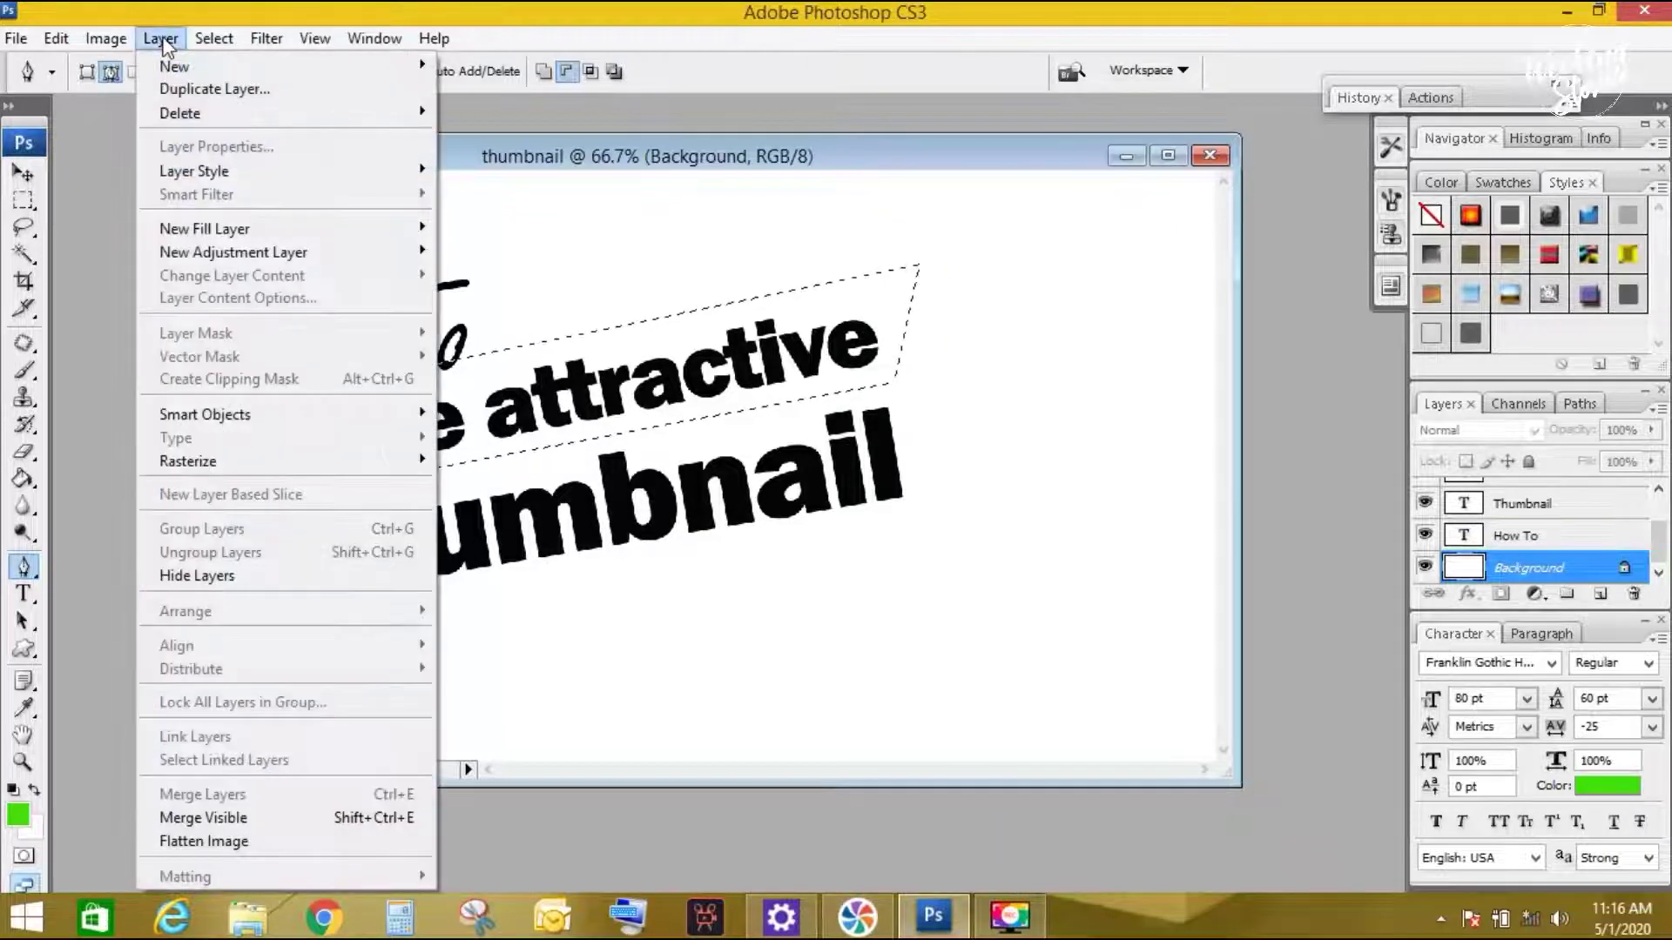
mouse_move(175, 65)
click(474, 64)
click(1041, 279)
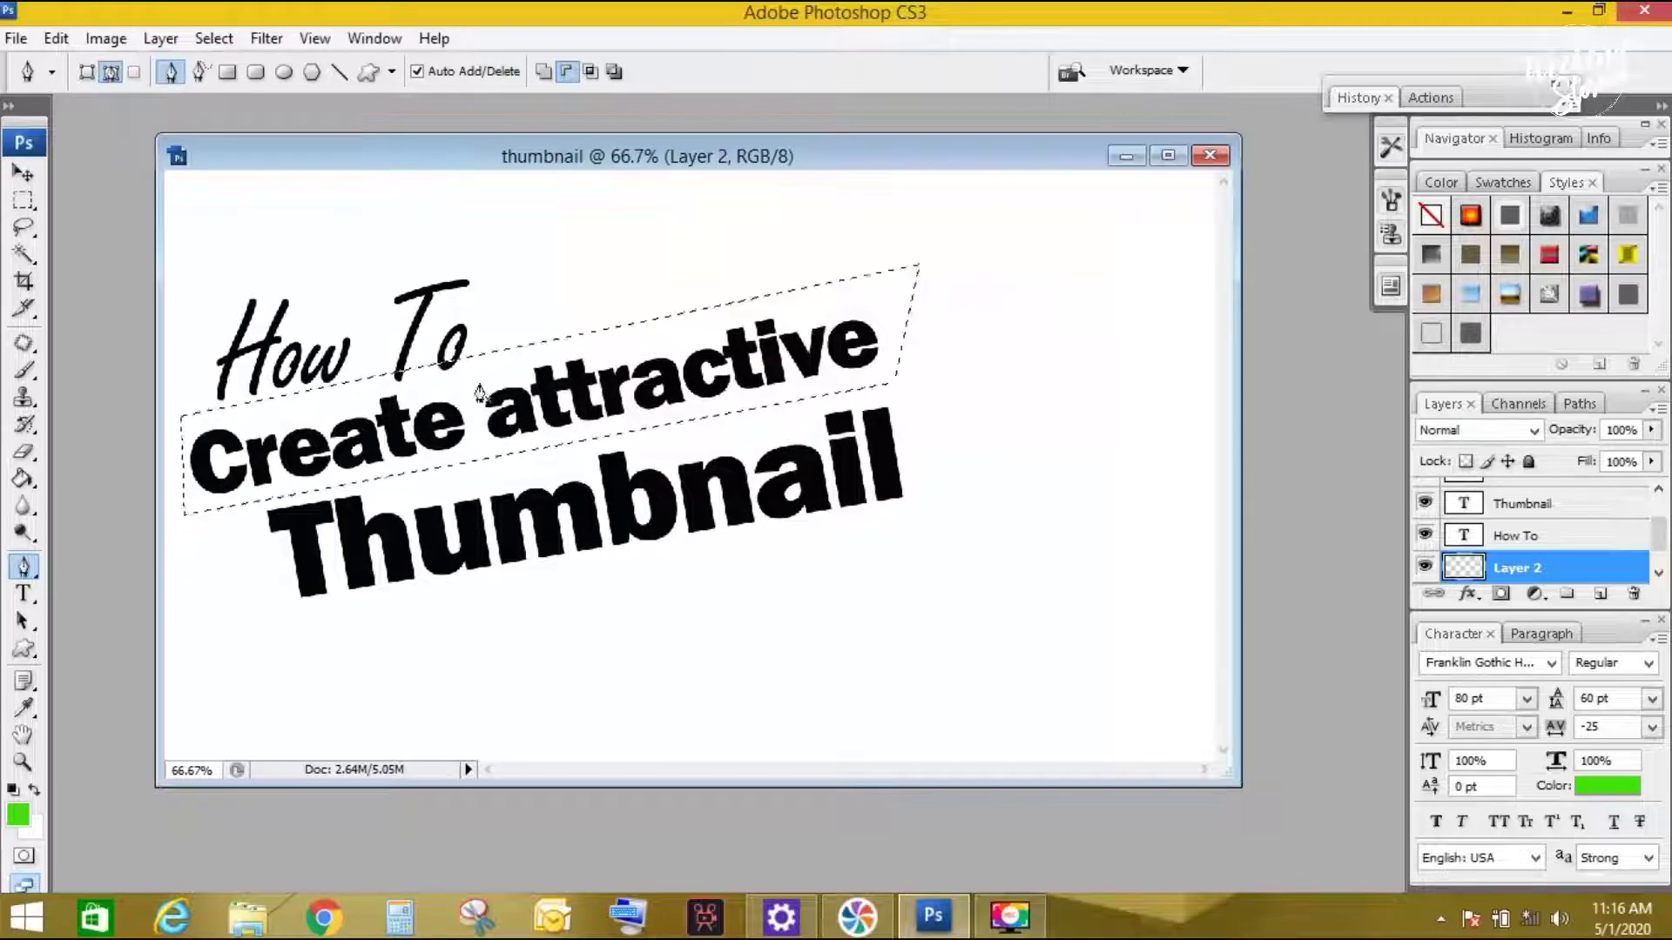
click(17, 823)
click(1243, 336)
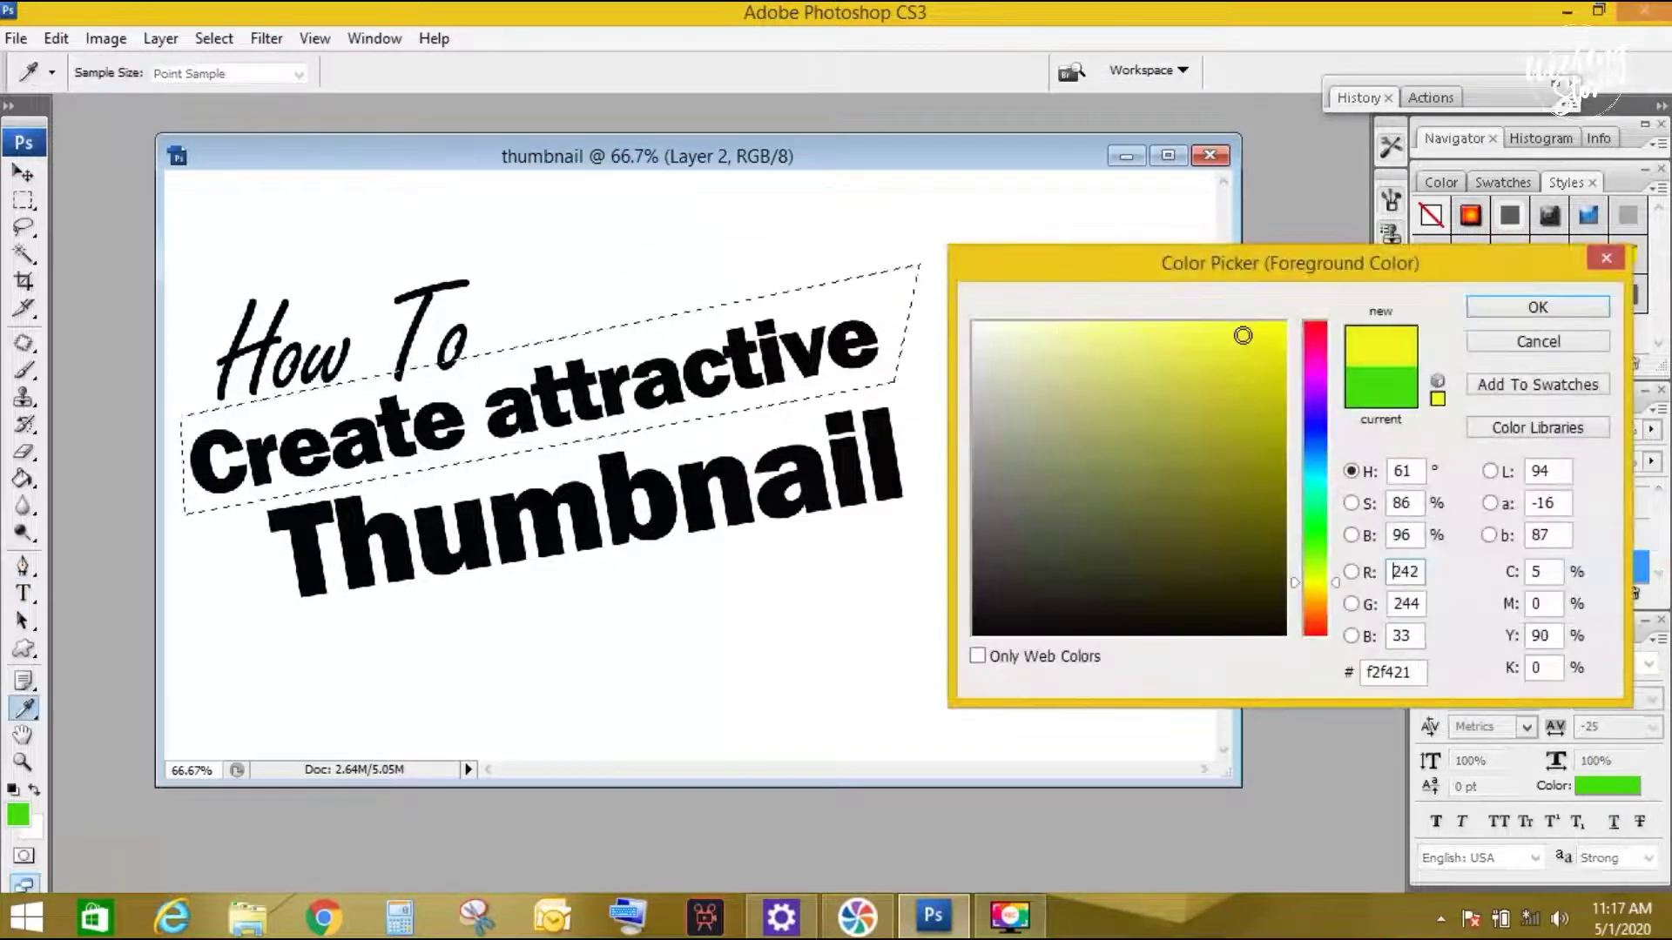
click(1537, 306)
key(p)
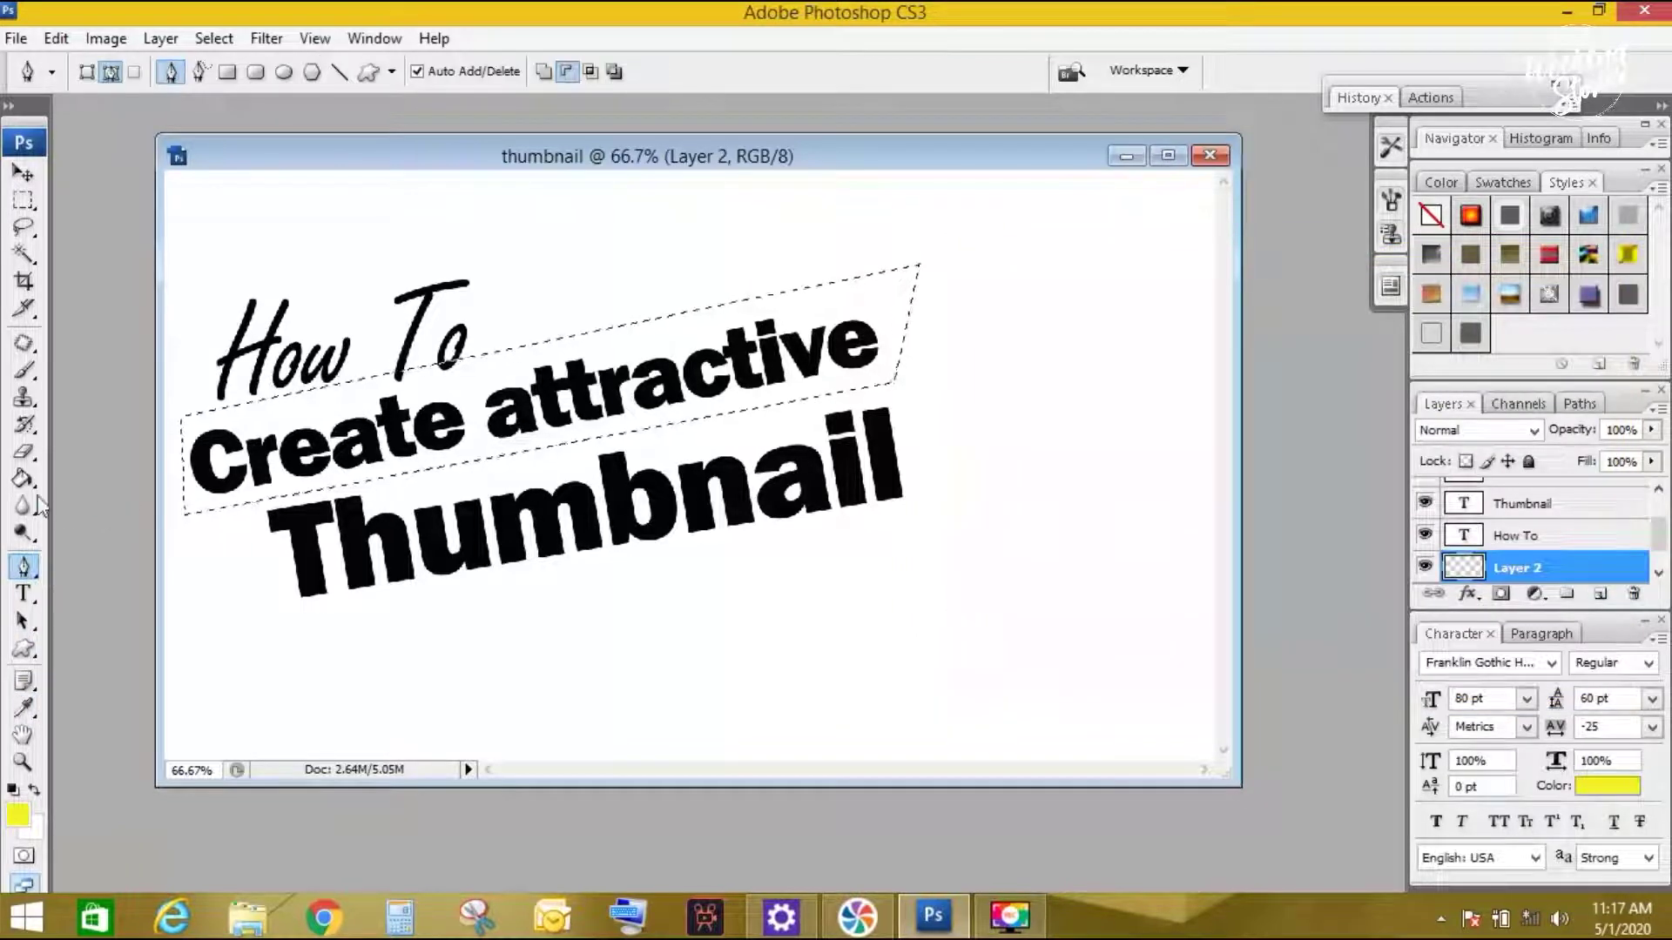
click(23, 479)
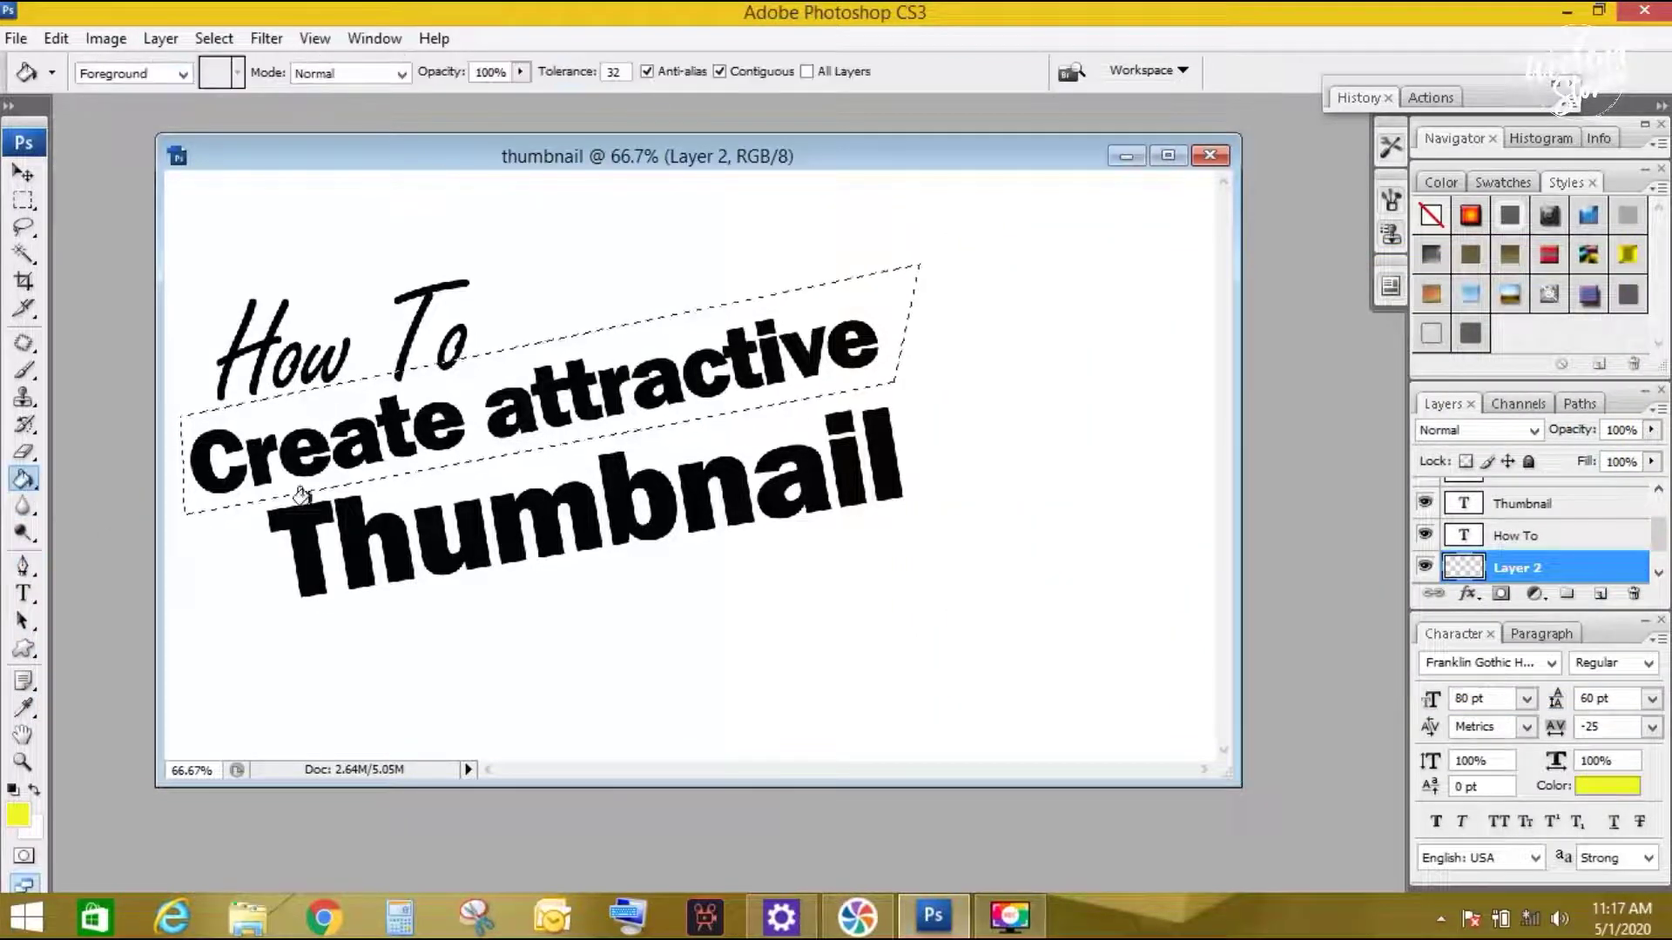
click(227, 461)
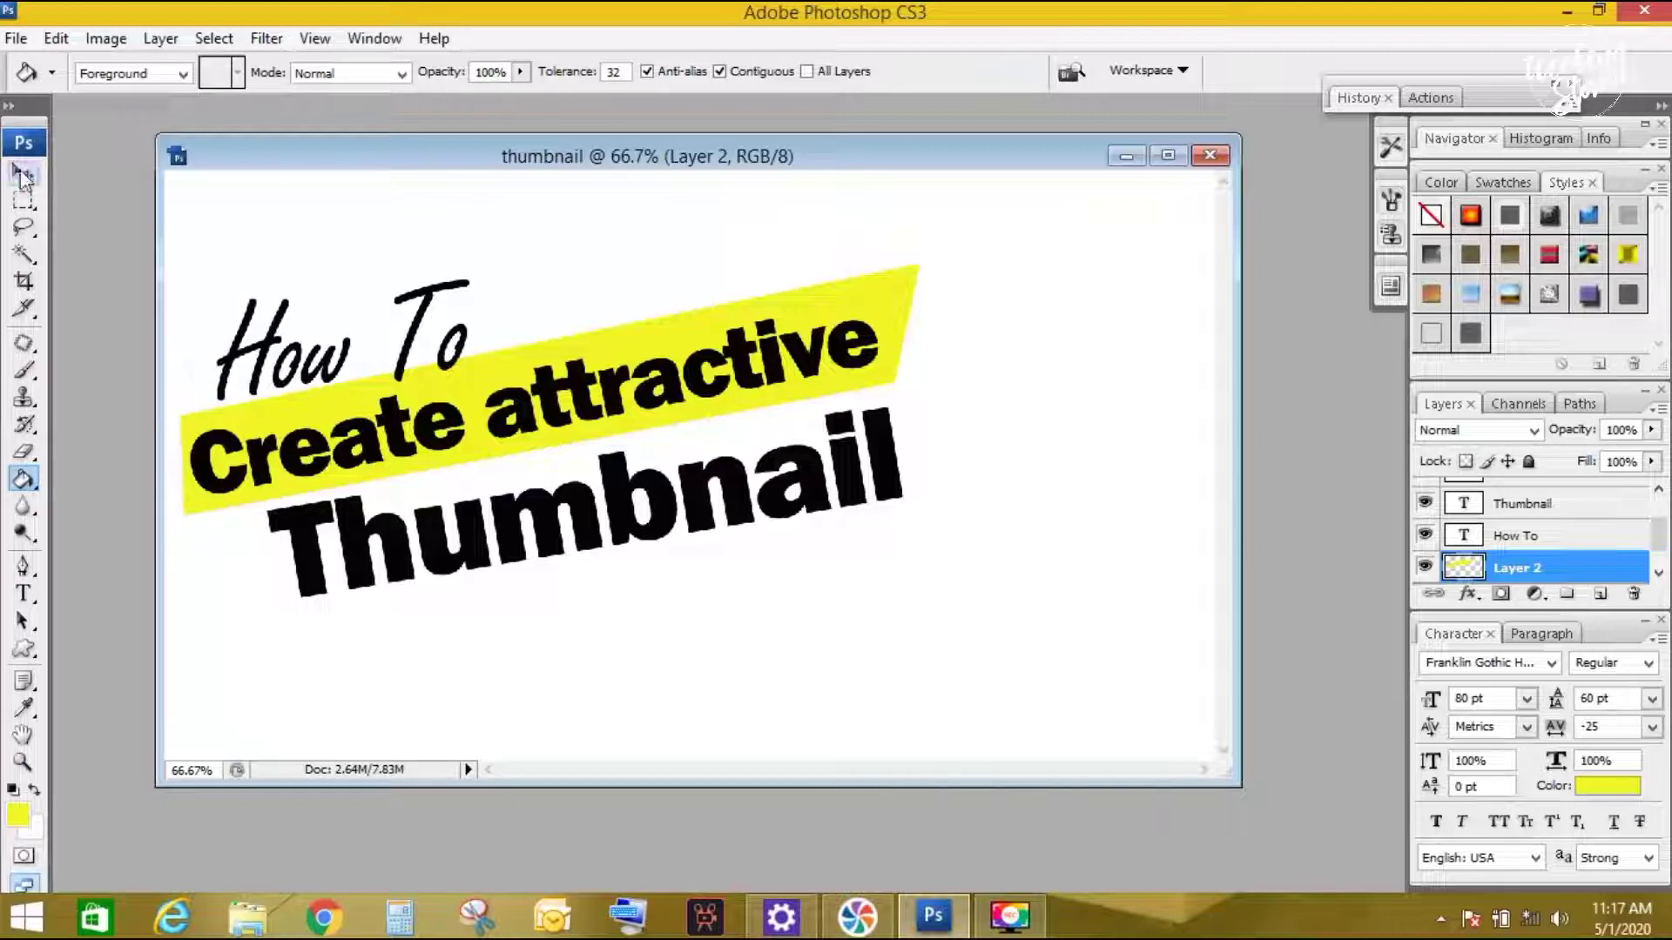
- Recolour the Thumbnail text layer with the yellow sampled from the banner
click(23, 173)
right_click(310, 527)
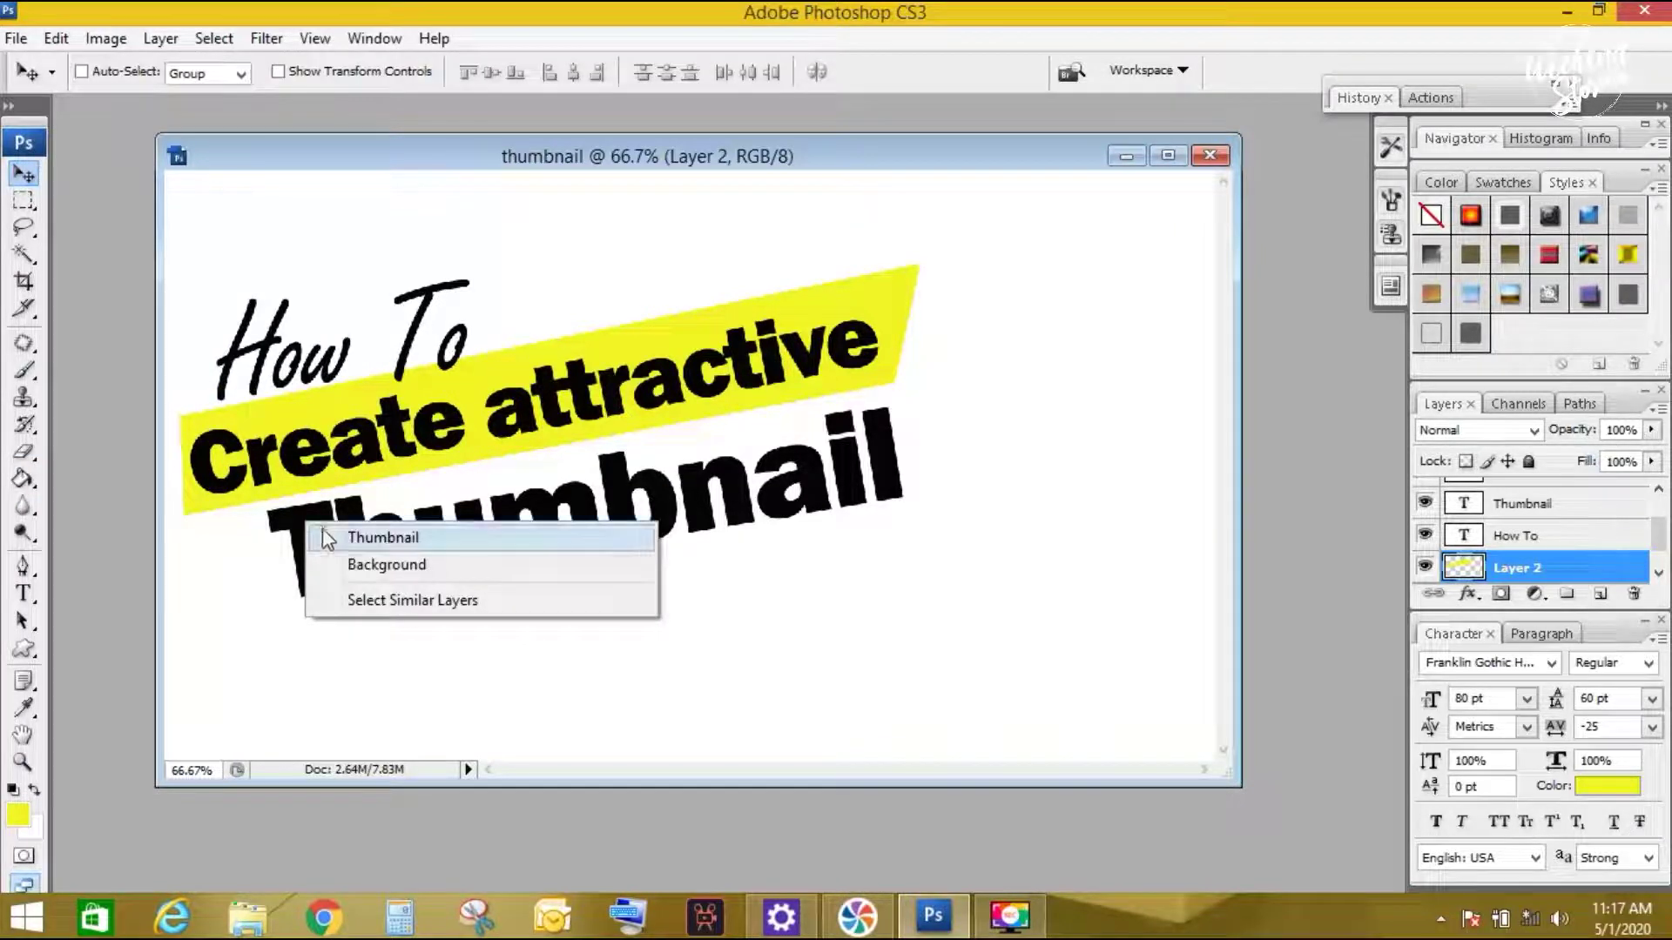
click(366, 532)
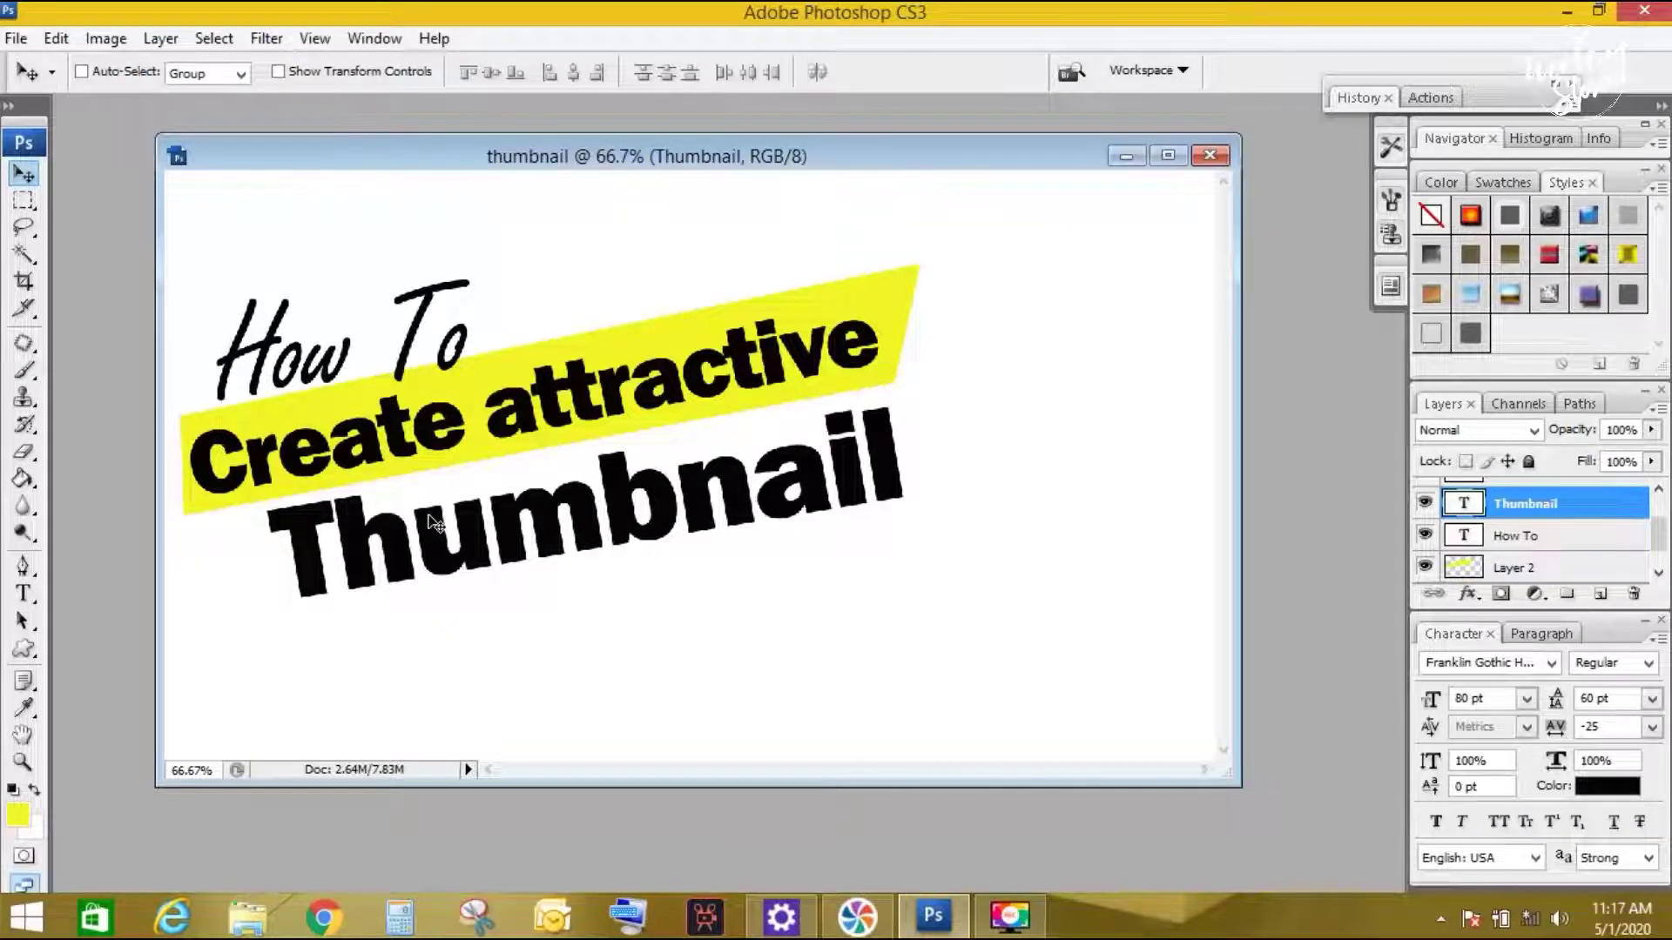
click(1624, 788)
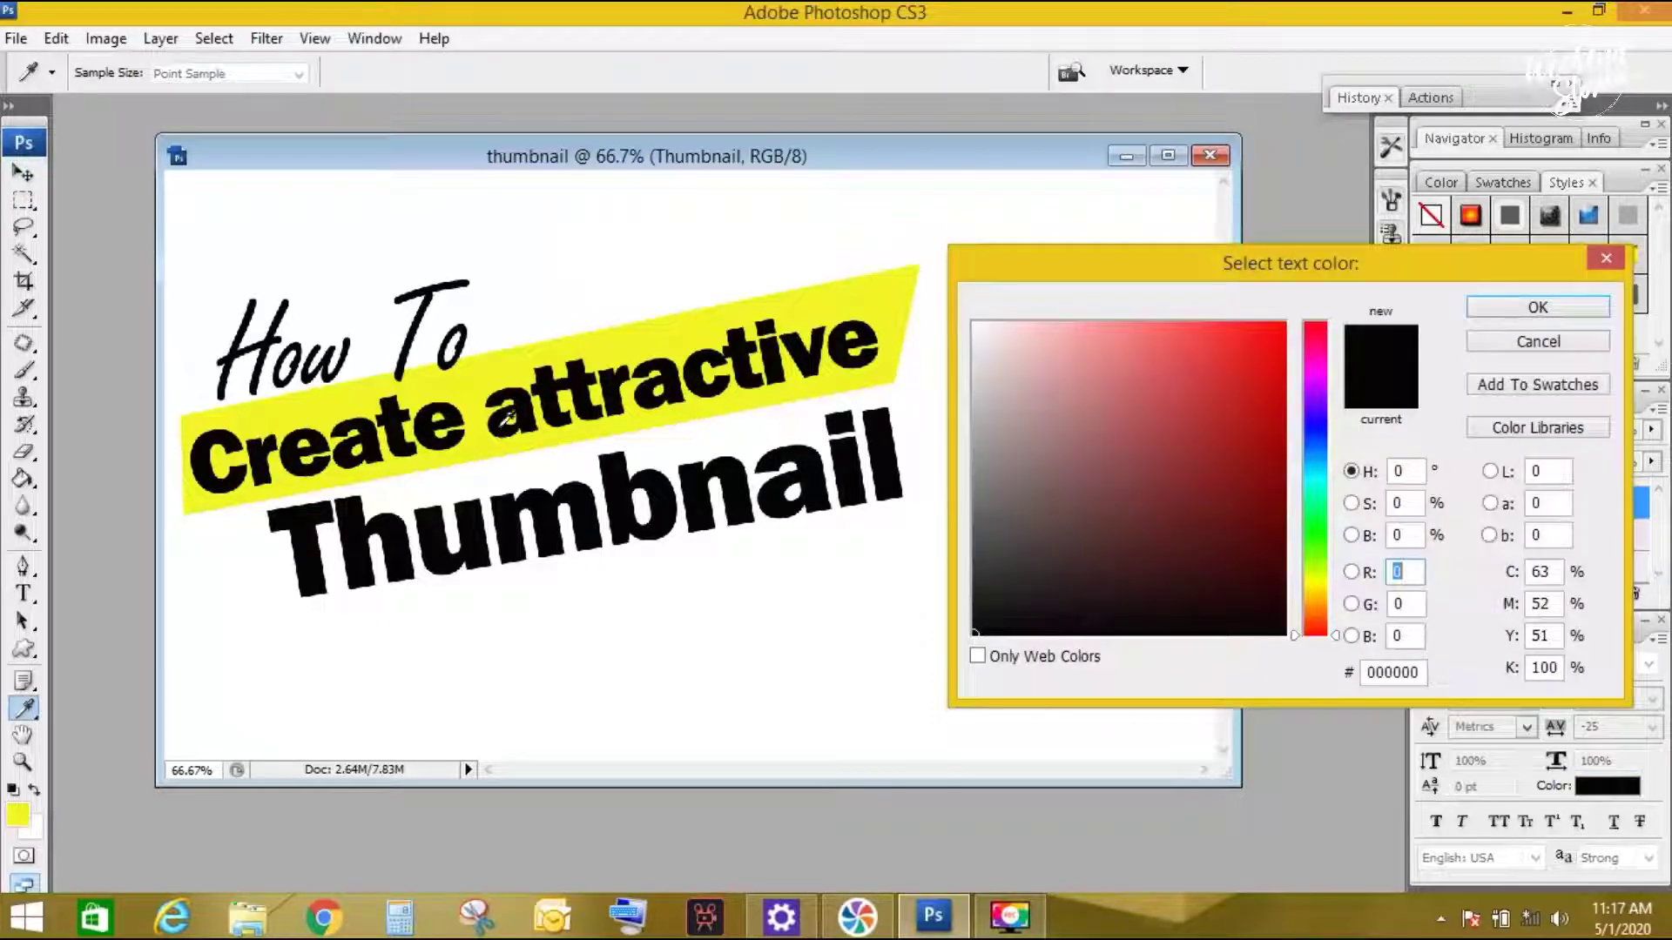
click(488, 366)
key(Return)
key(v)
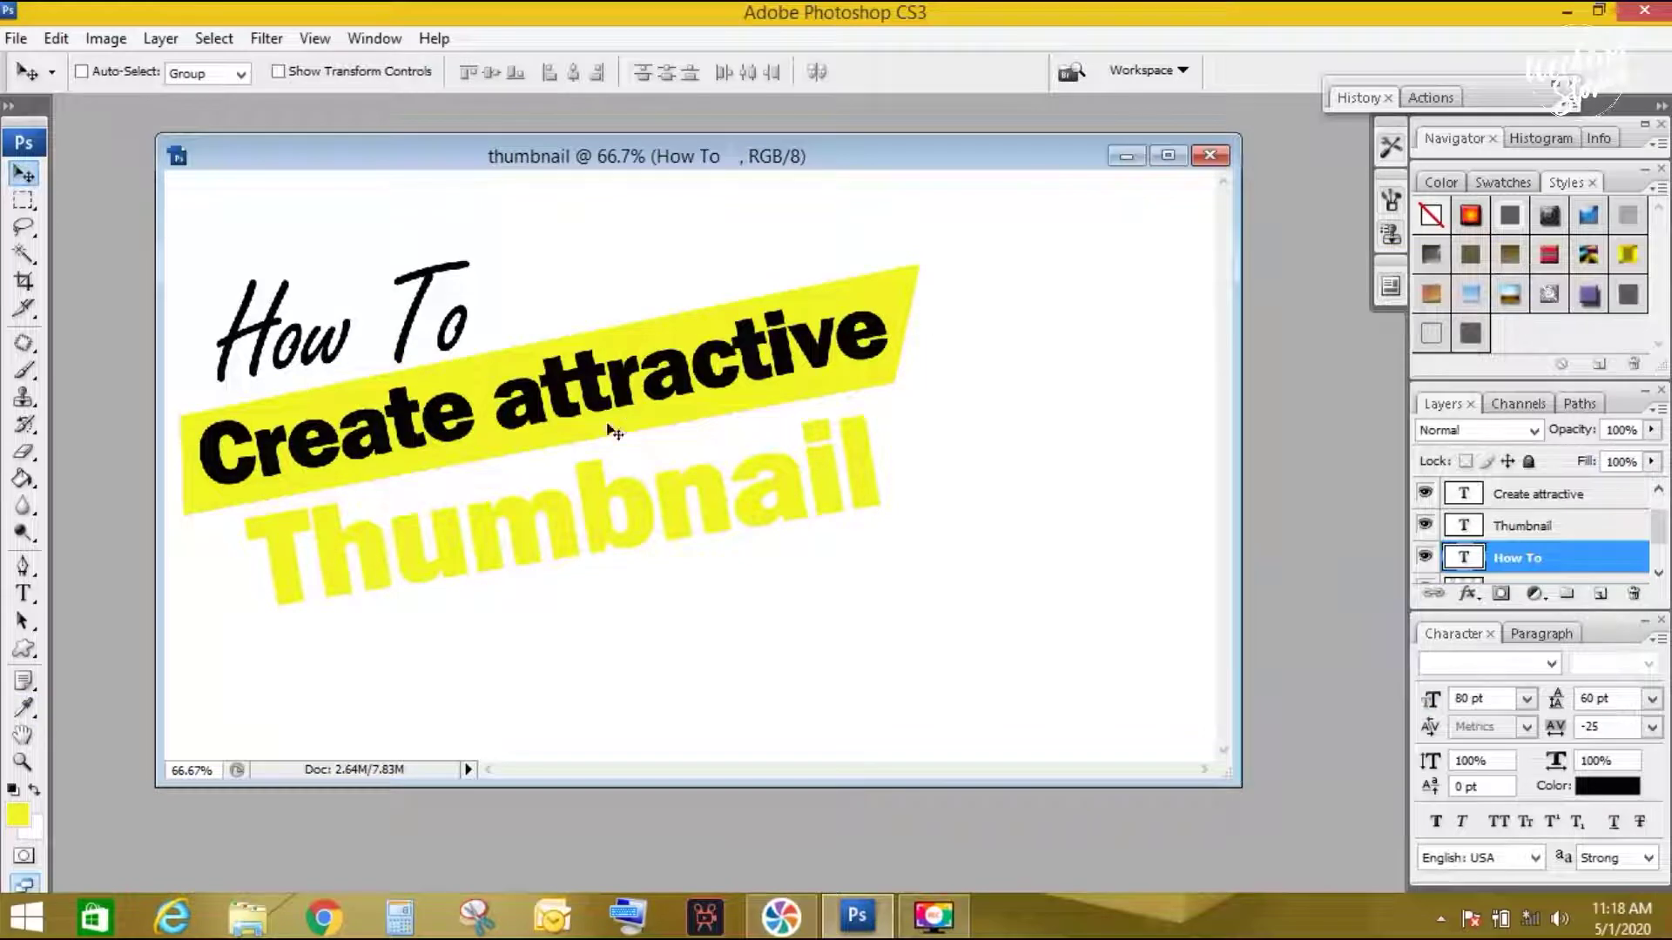
- Fill the Background layer's white canvas with pure black
right_click(1070, 498)
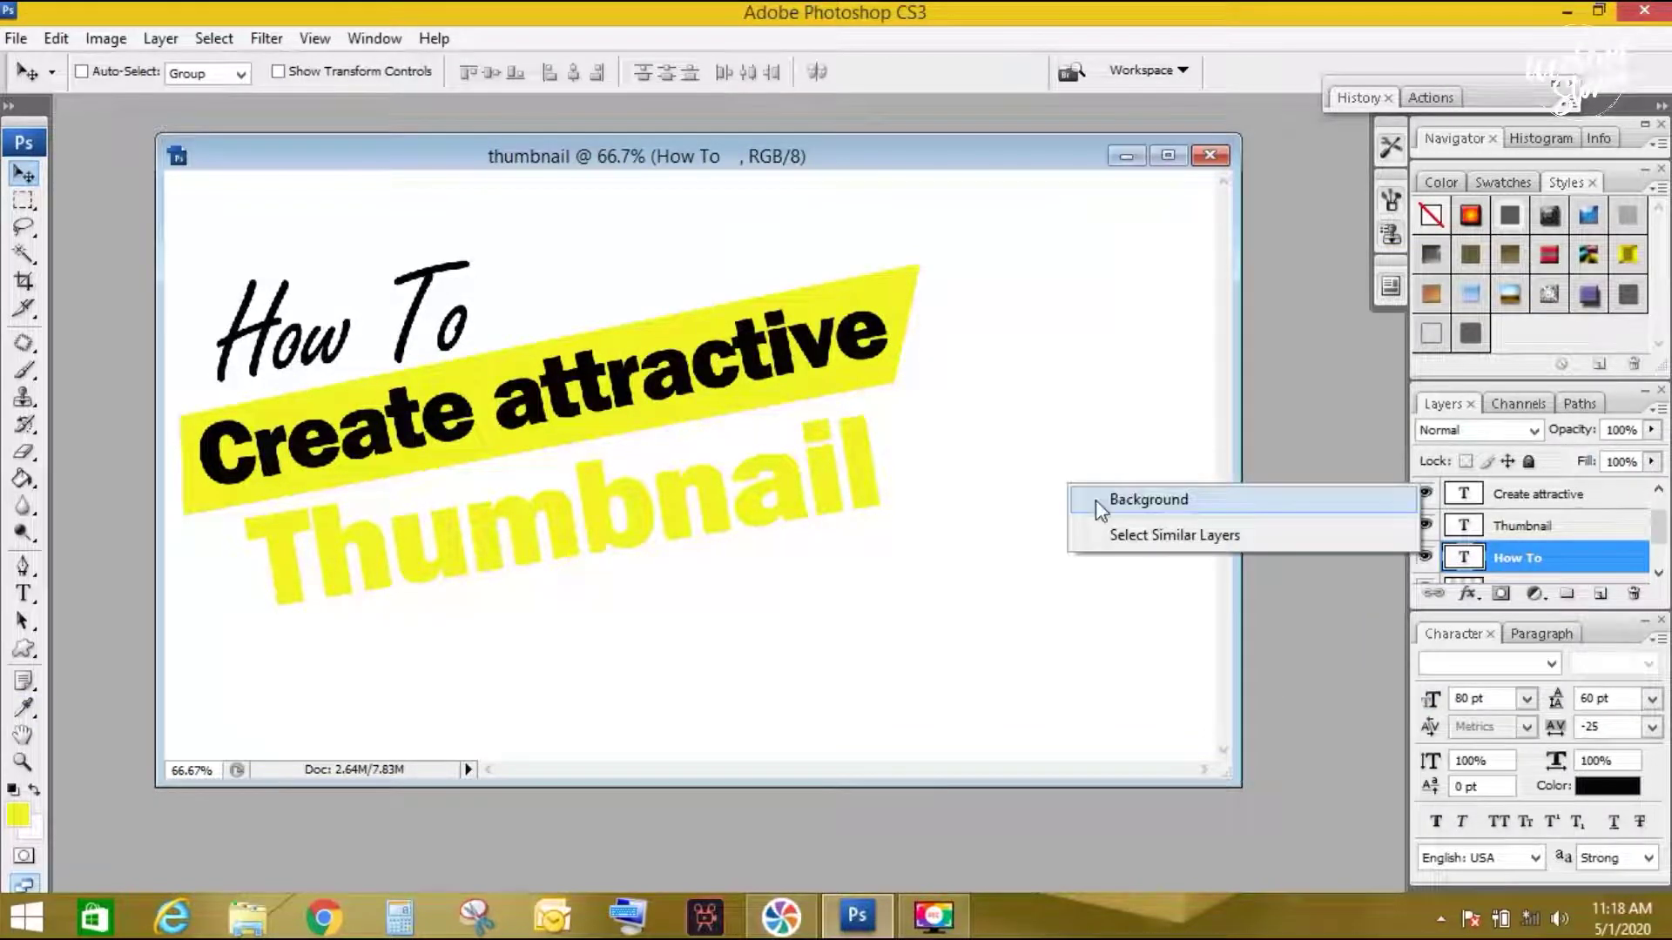
right_click(1023, 395)
click(1123, 411)
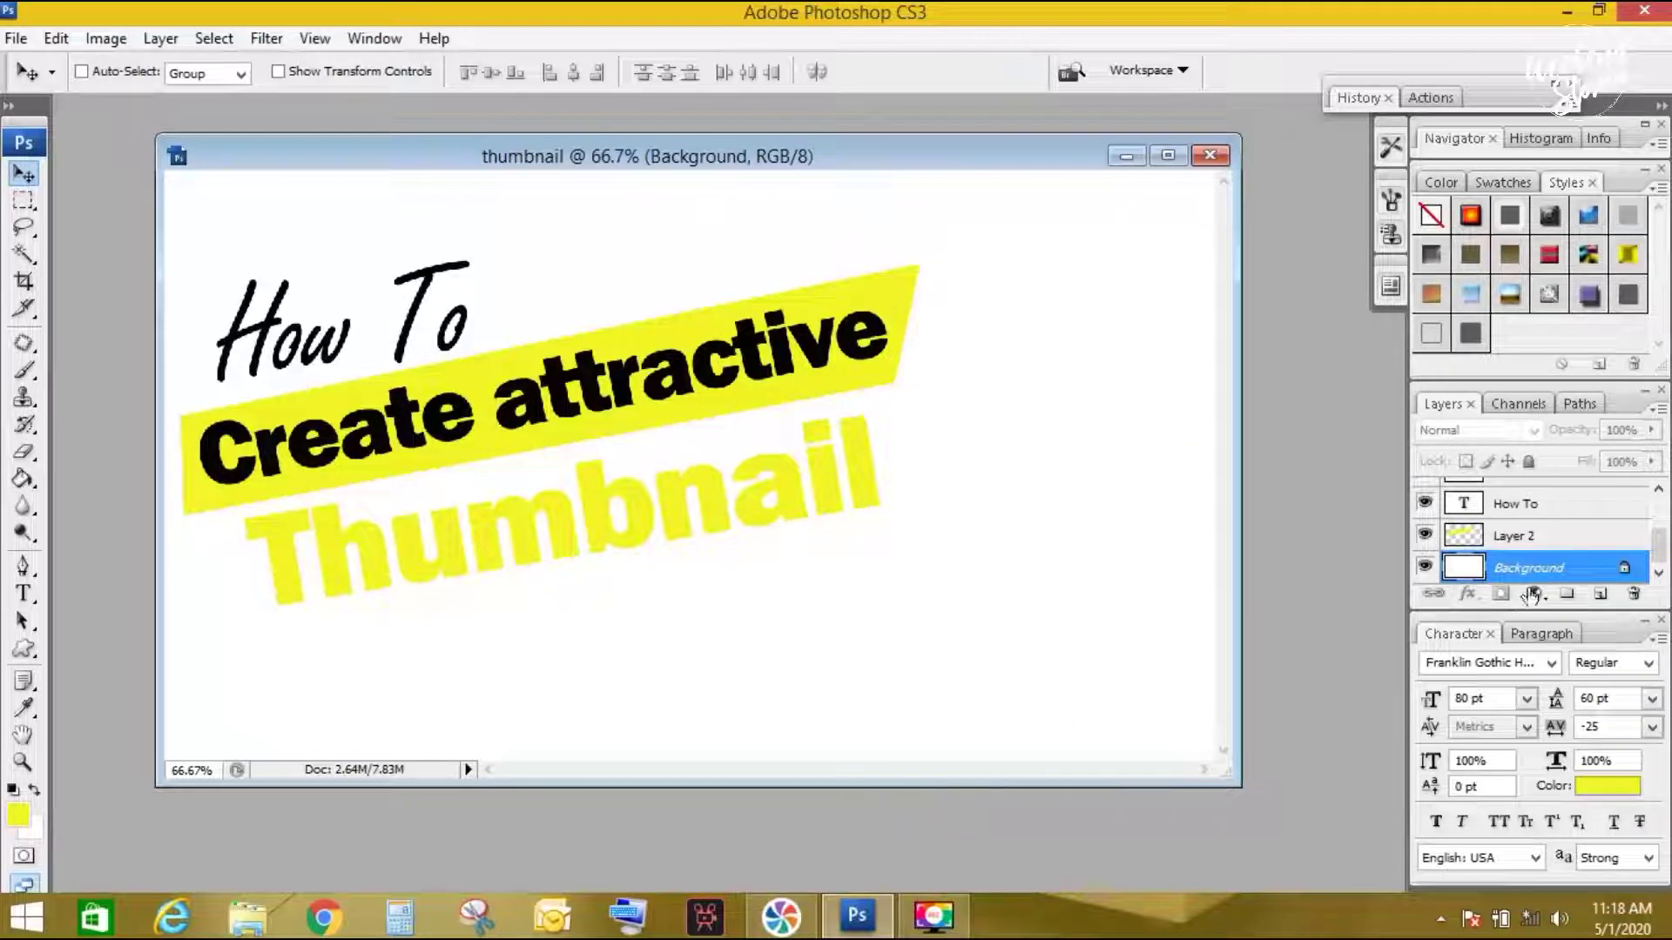
click(19, 819)
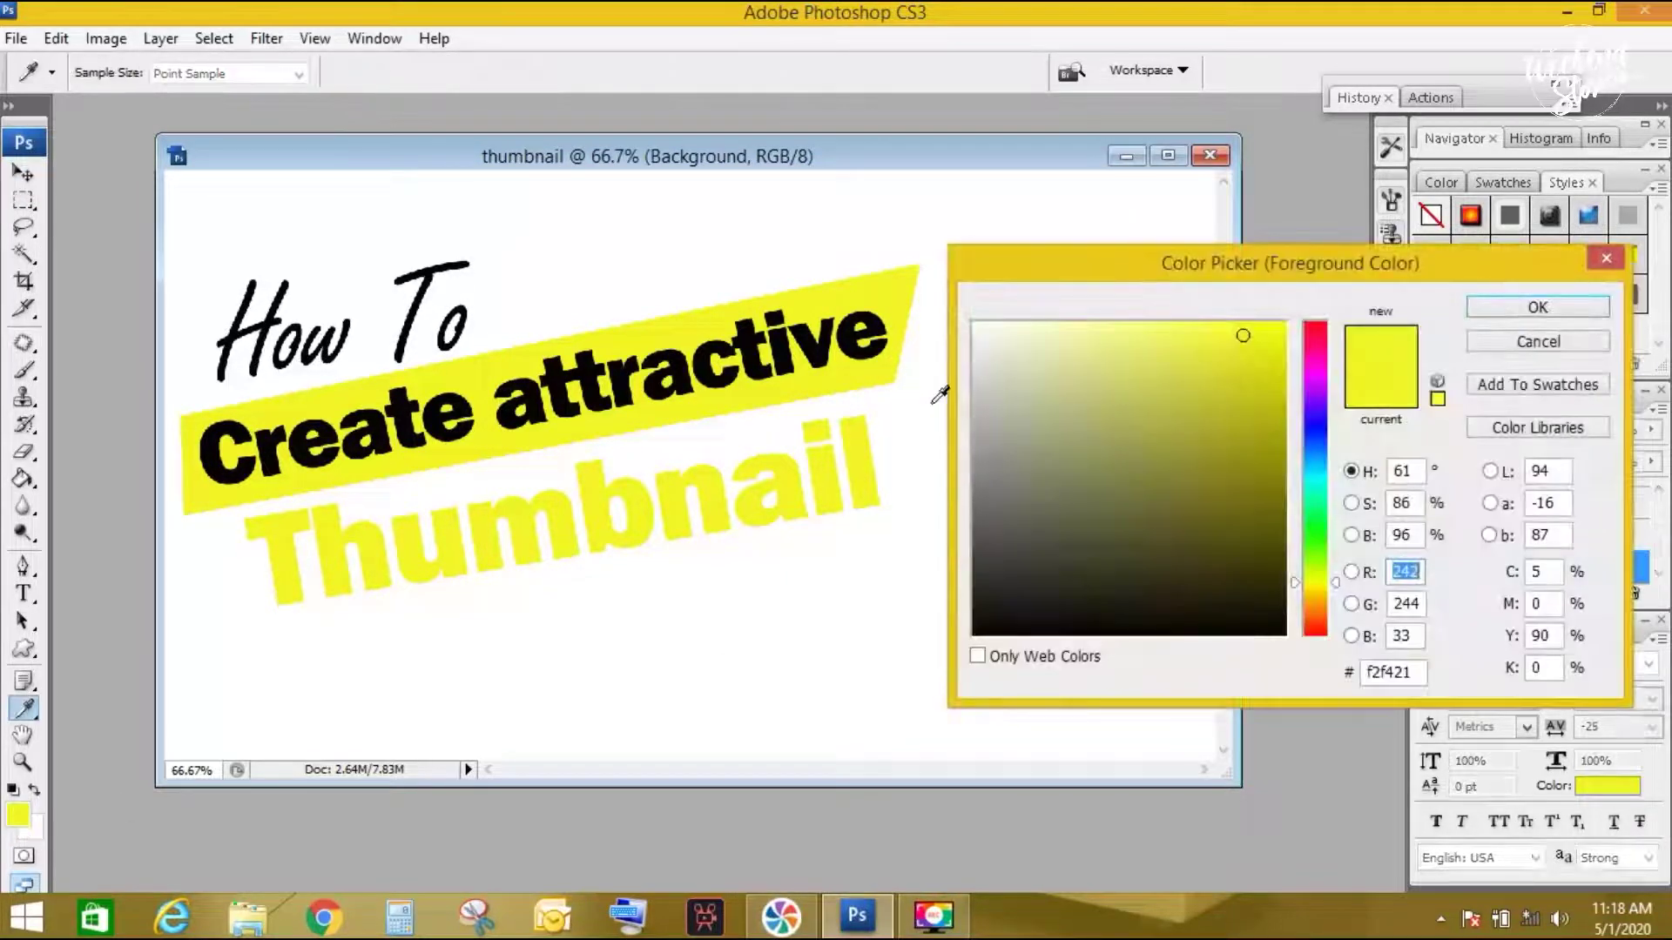
drag(1075, 563, 1294, 670)
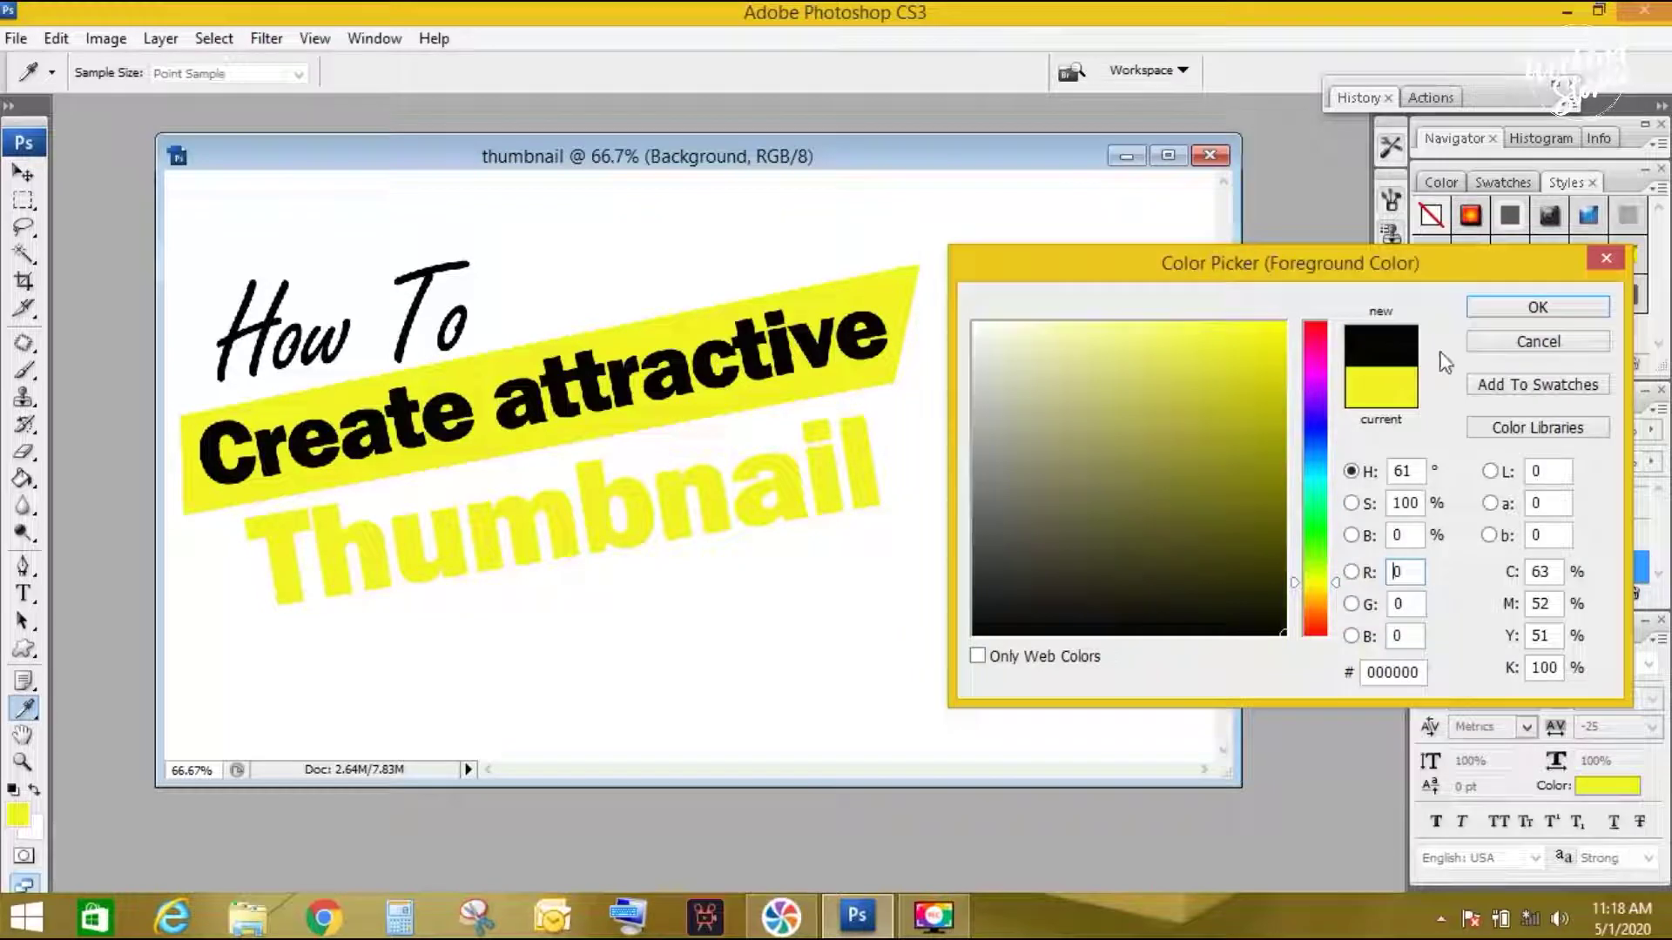
click(1486, 309)
click(24, 478)
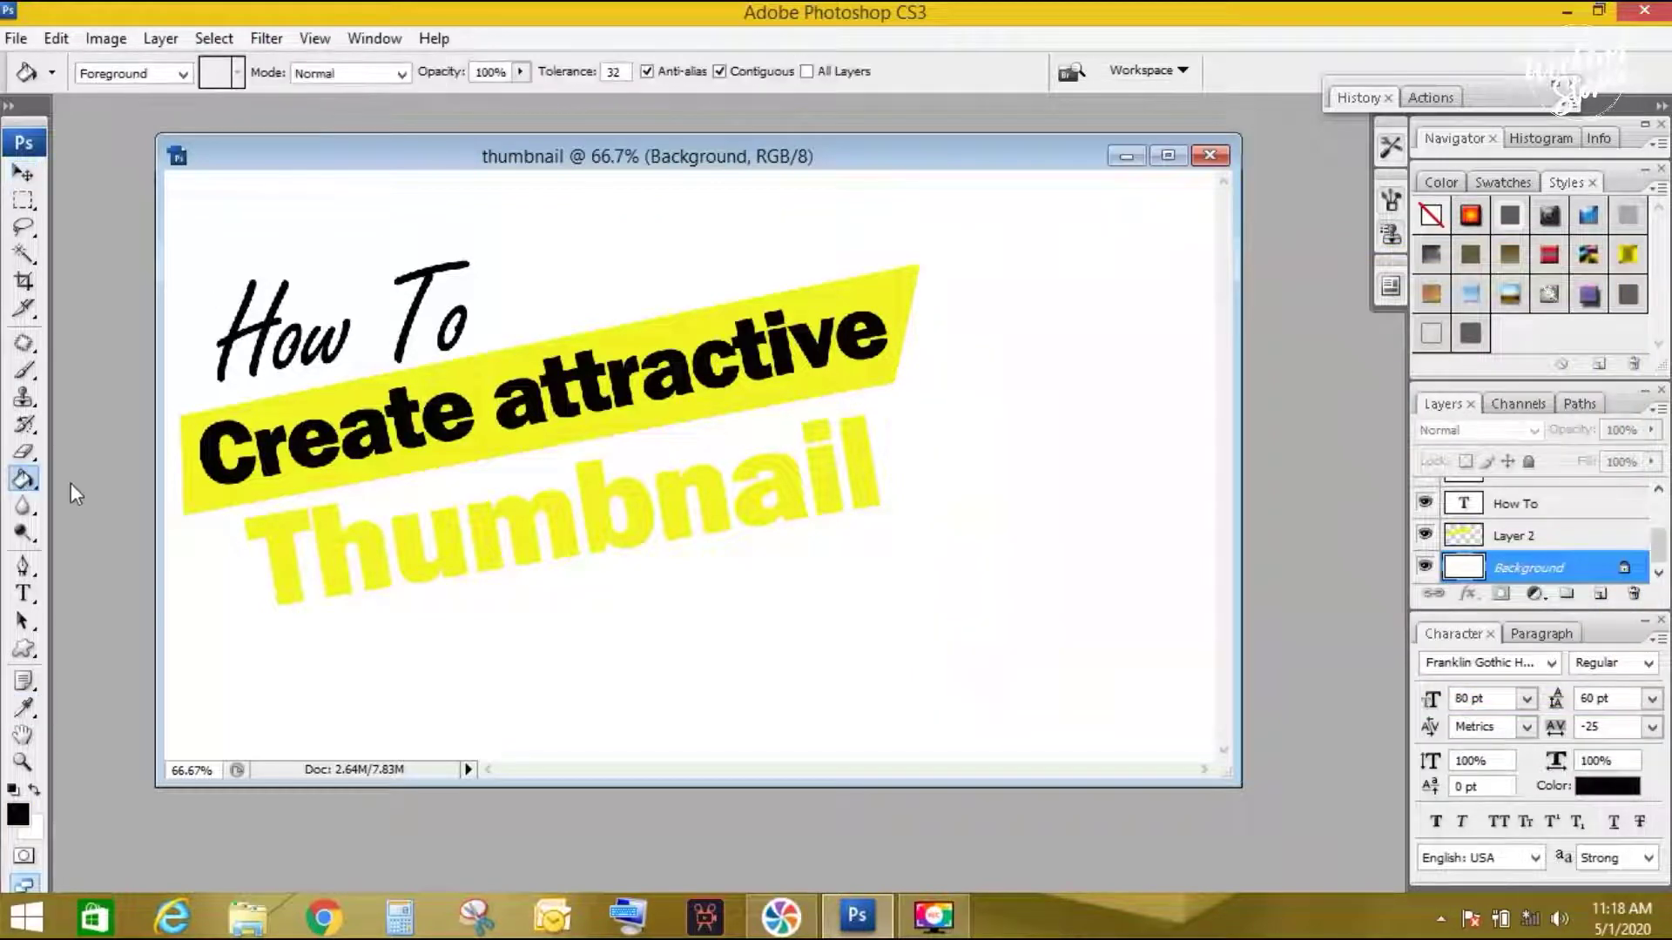
click(930, 363)
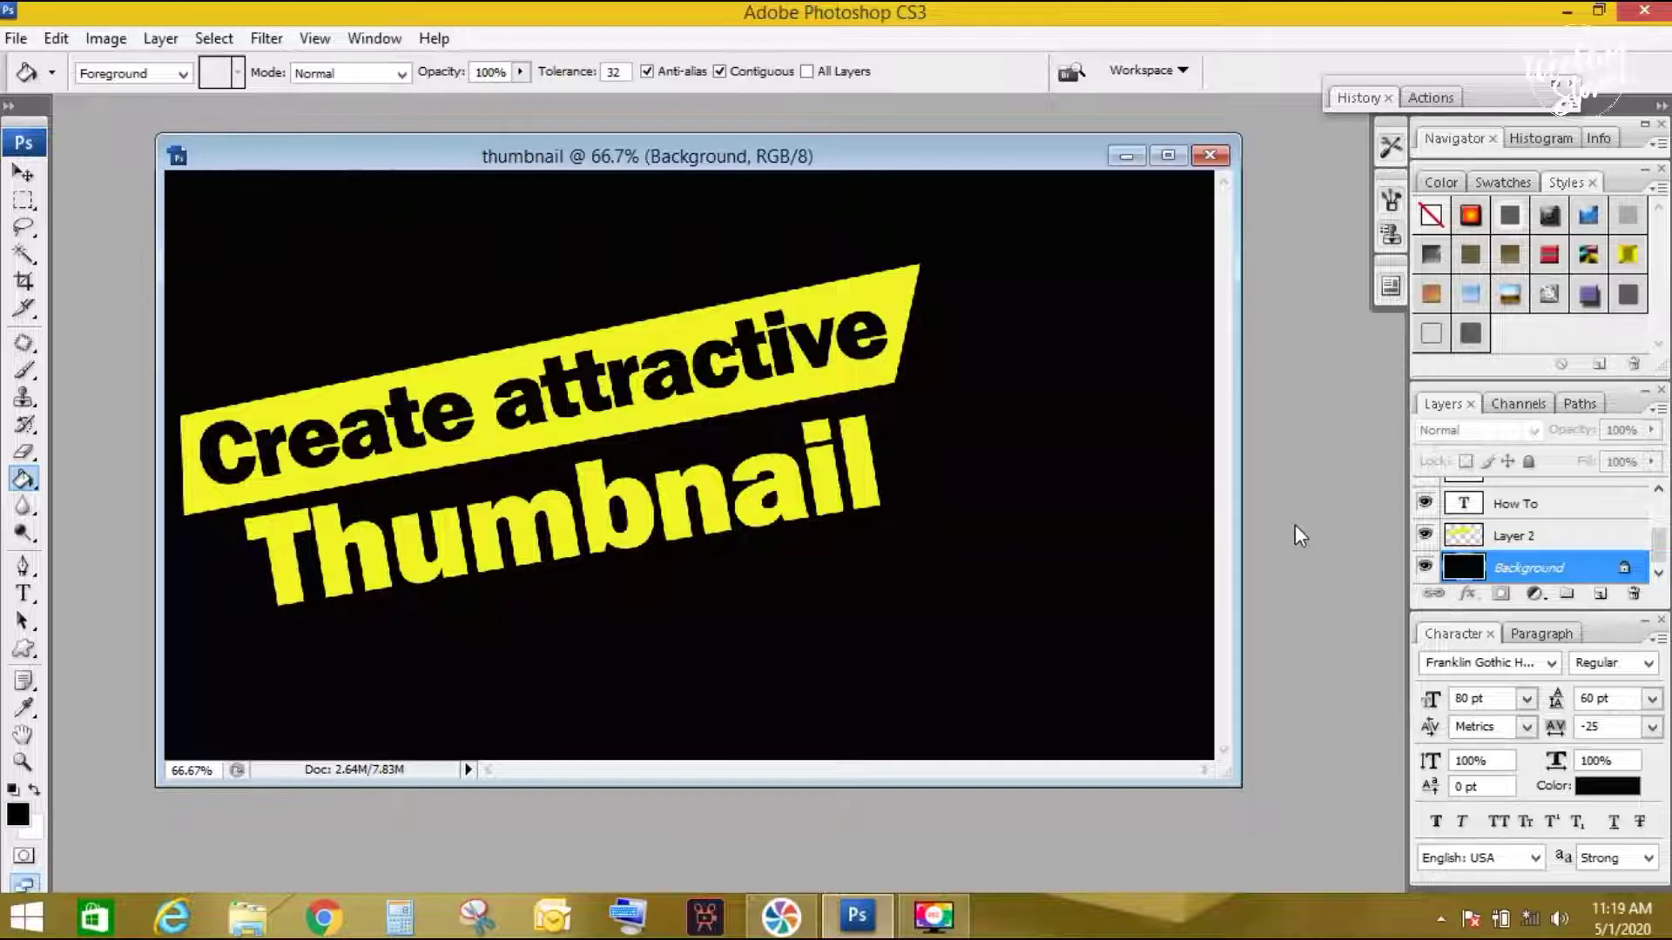
- Change the How To text colour to white
click(1547, 505)
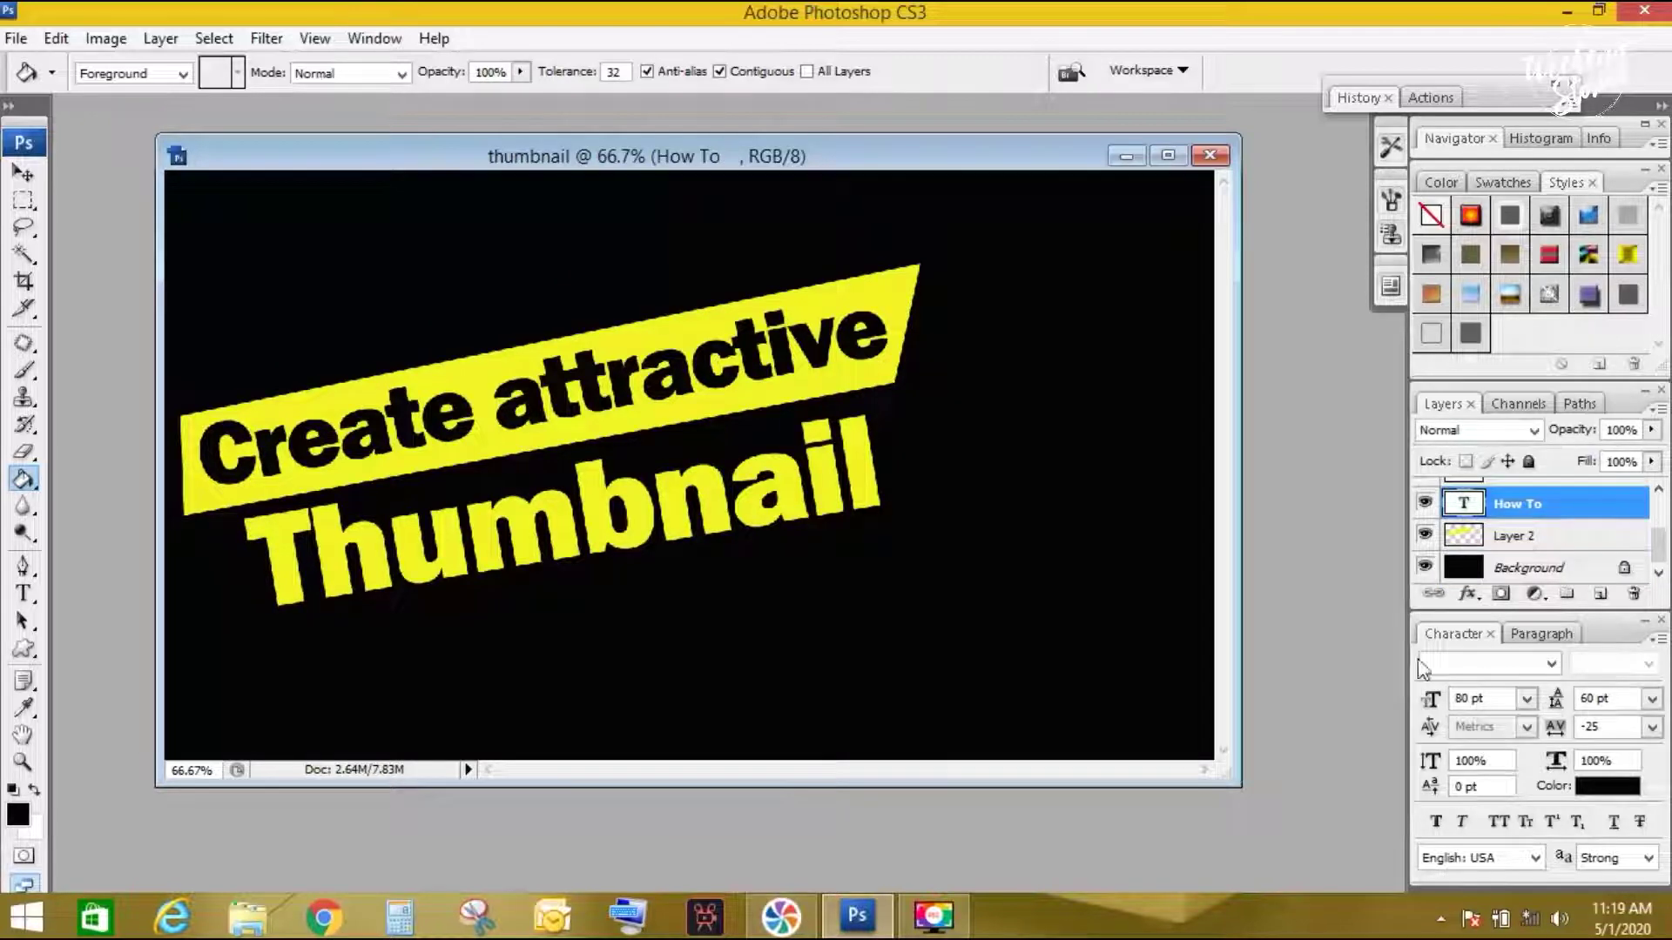
click(1601, 786)
click(975, 324)
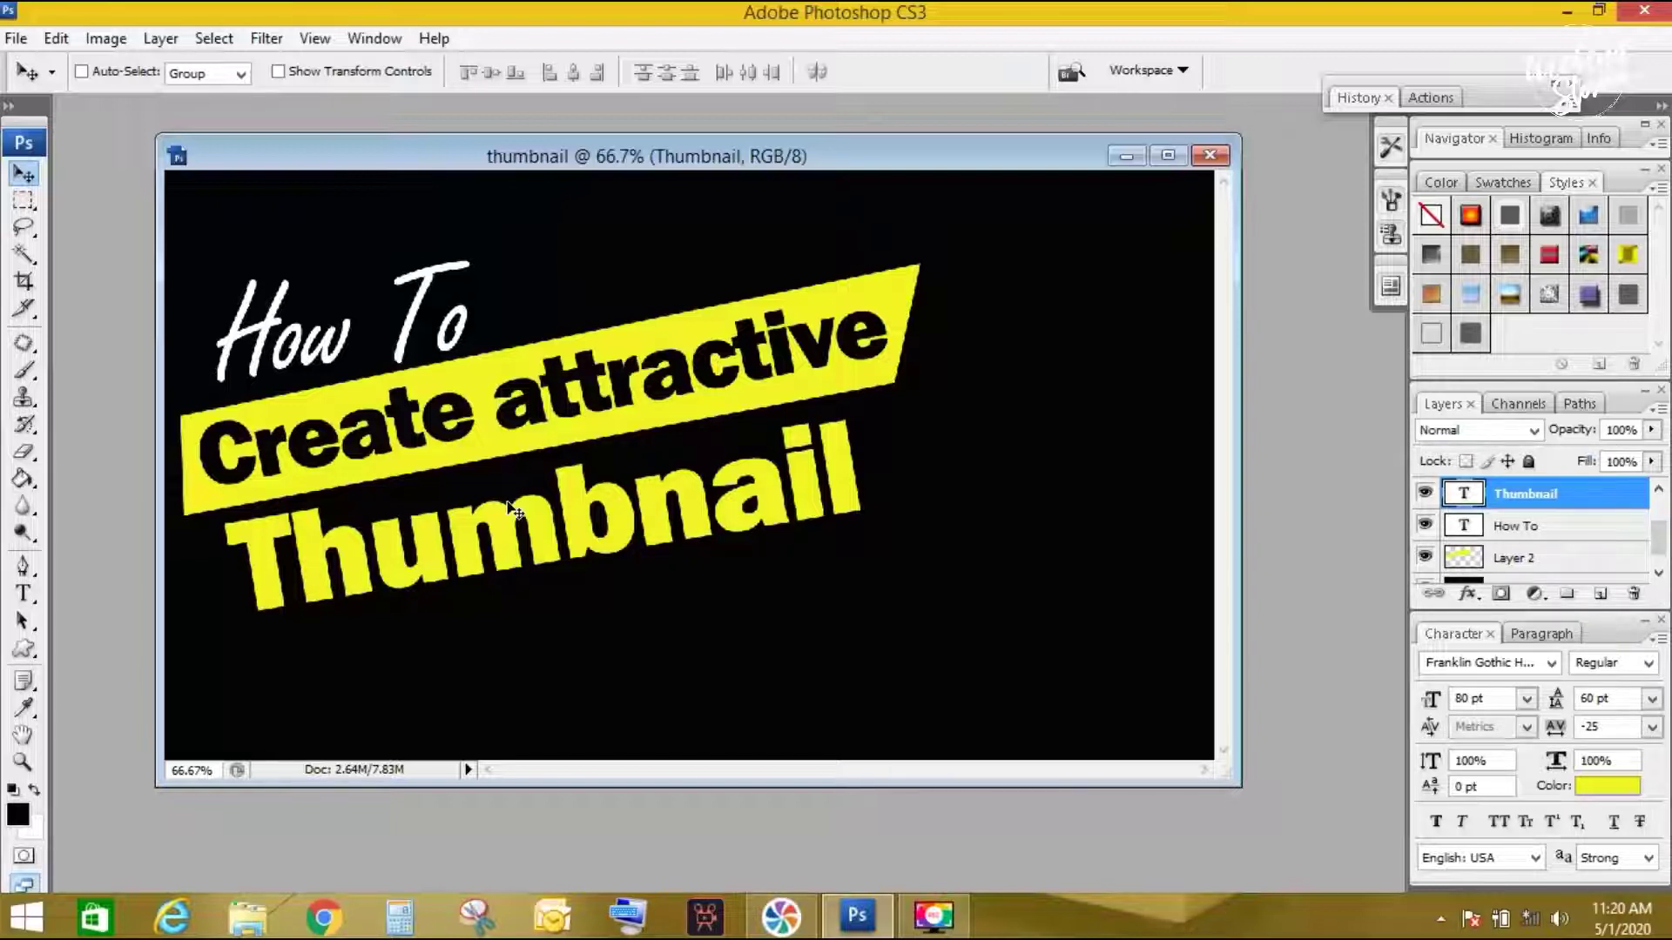
click(15, 38)
- Begin opening DJI_0035 (3).png, browsing to This PC in the Open dialog
click(44, 89)
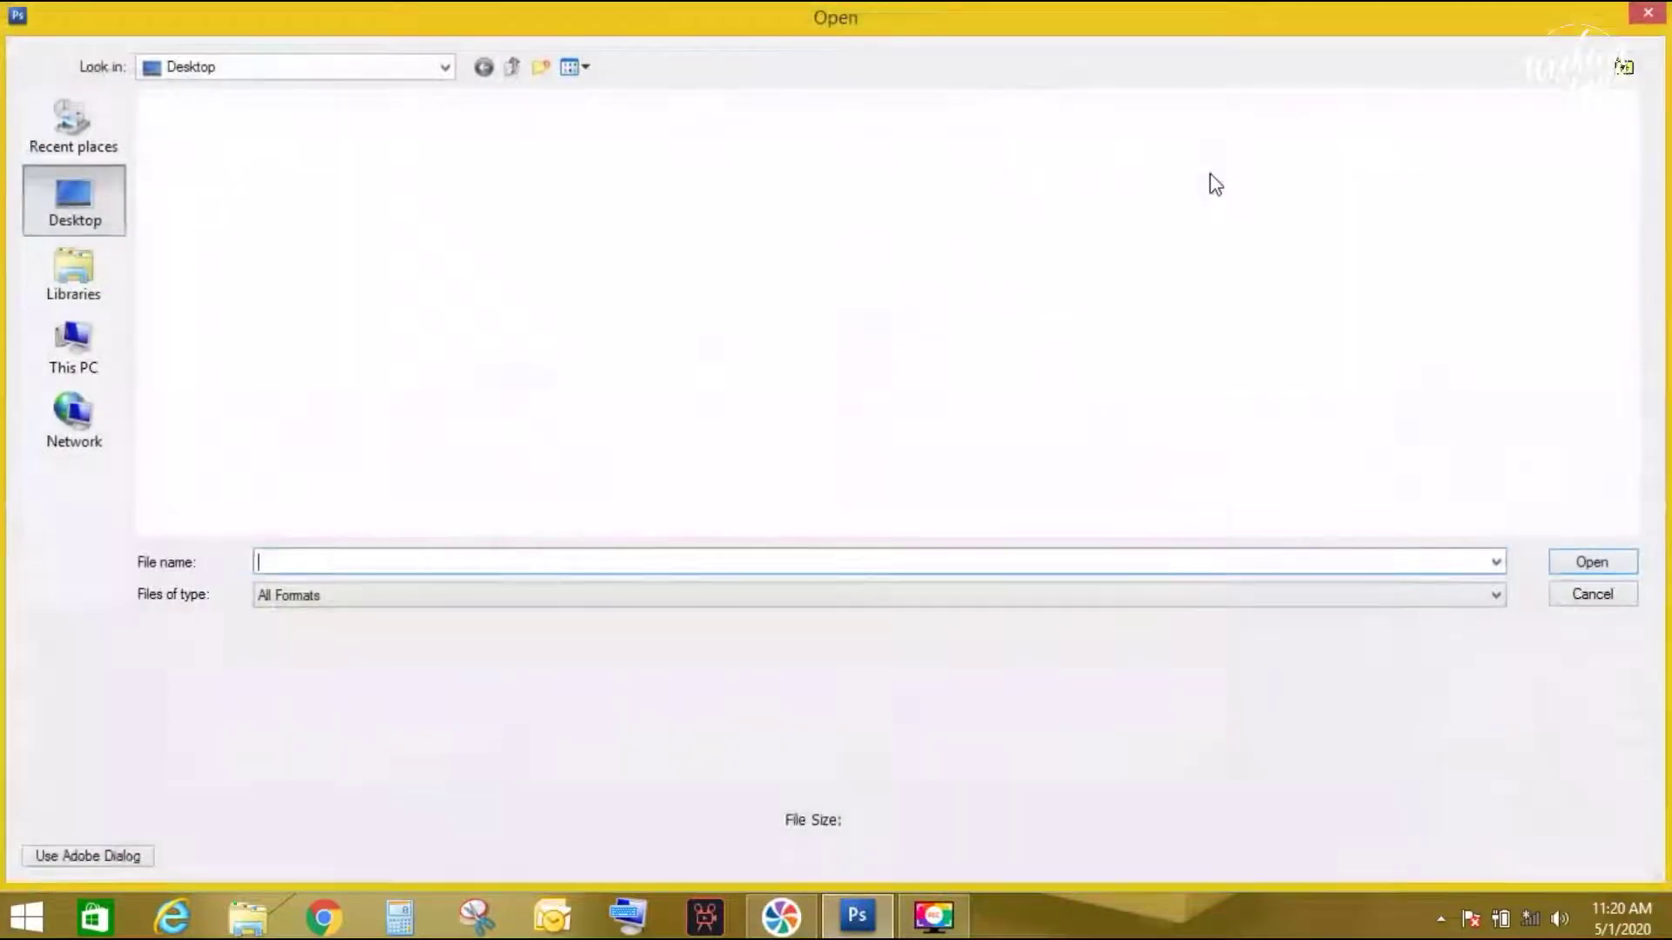
click(74, 348)
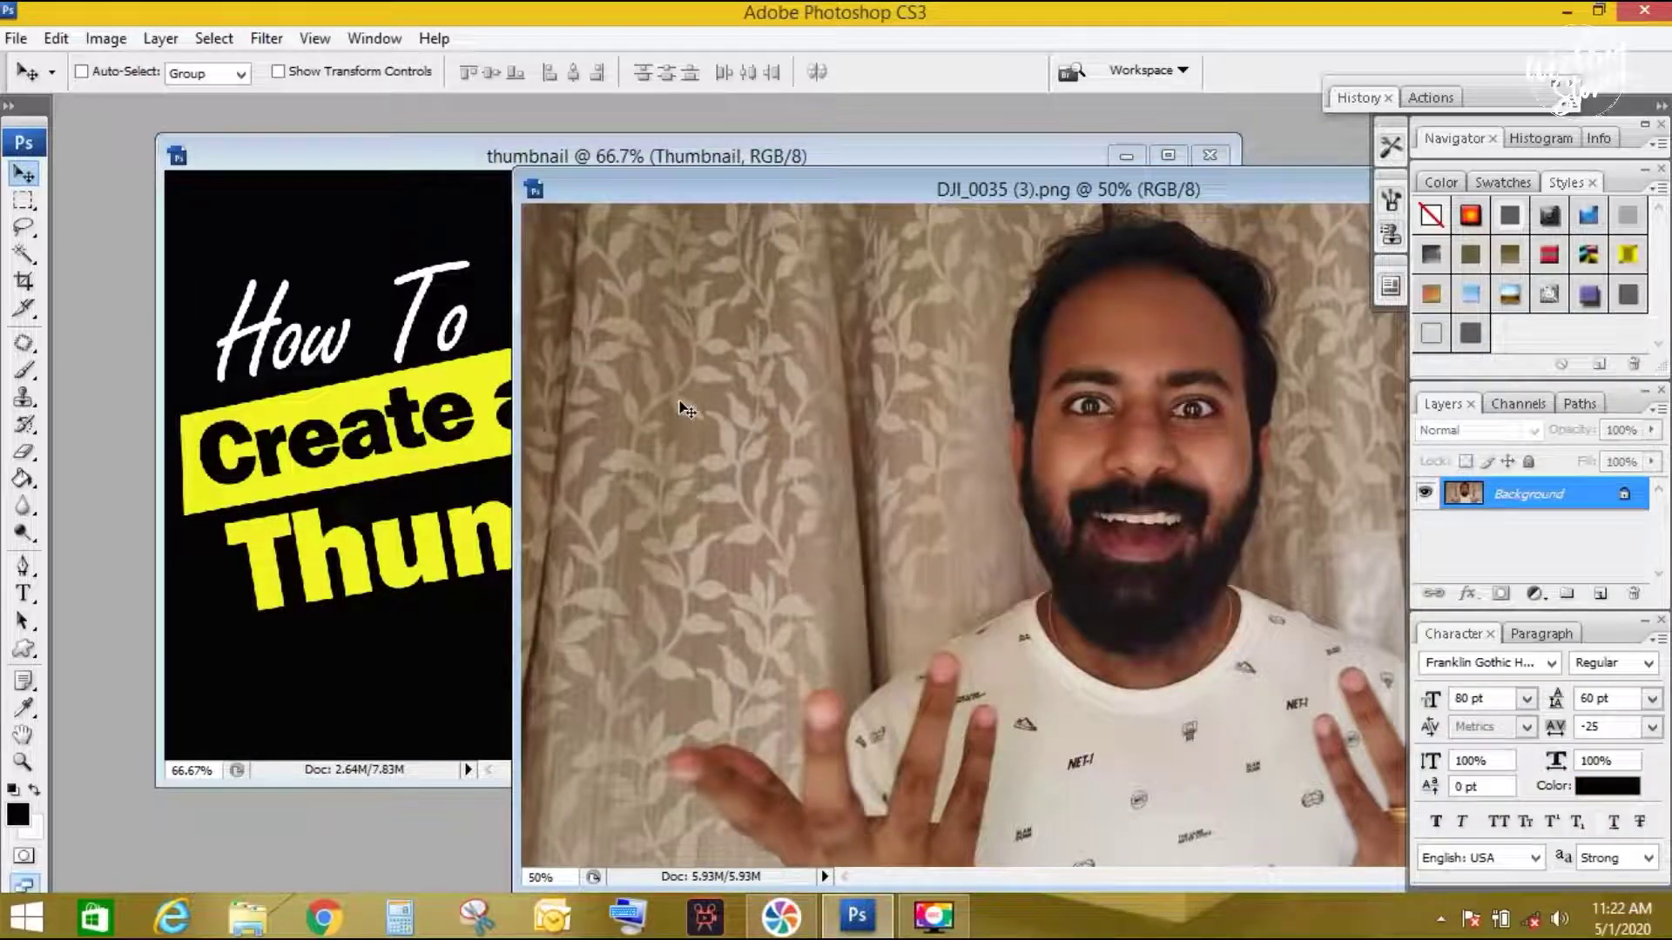
mouse_move(575, 395)
mouse_down()
mouse_move(1202, 452)
mouse_move(973, 493)
mouse_up()
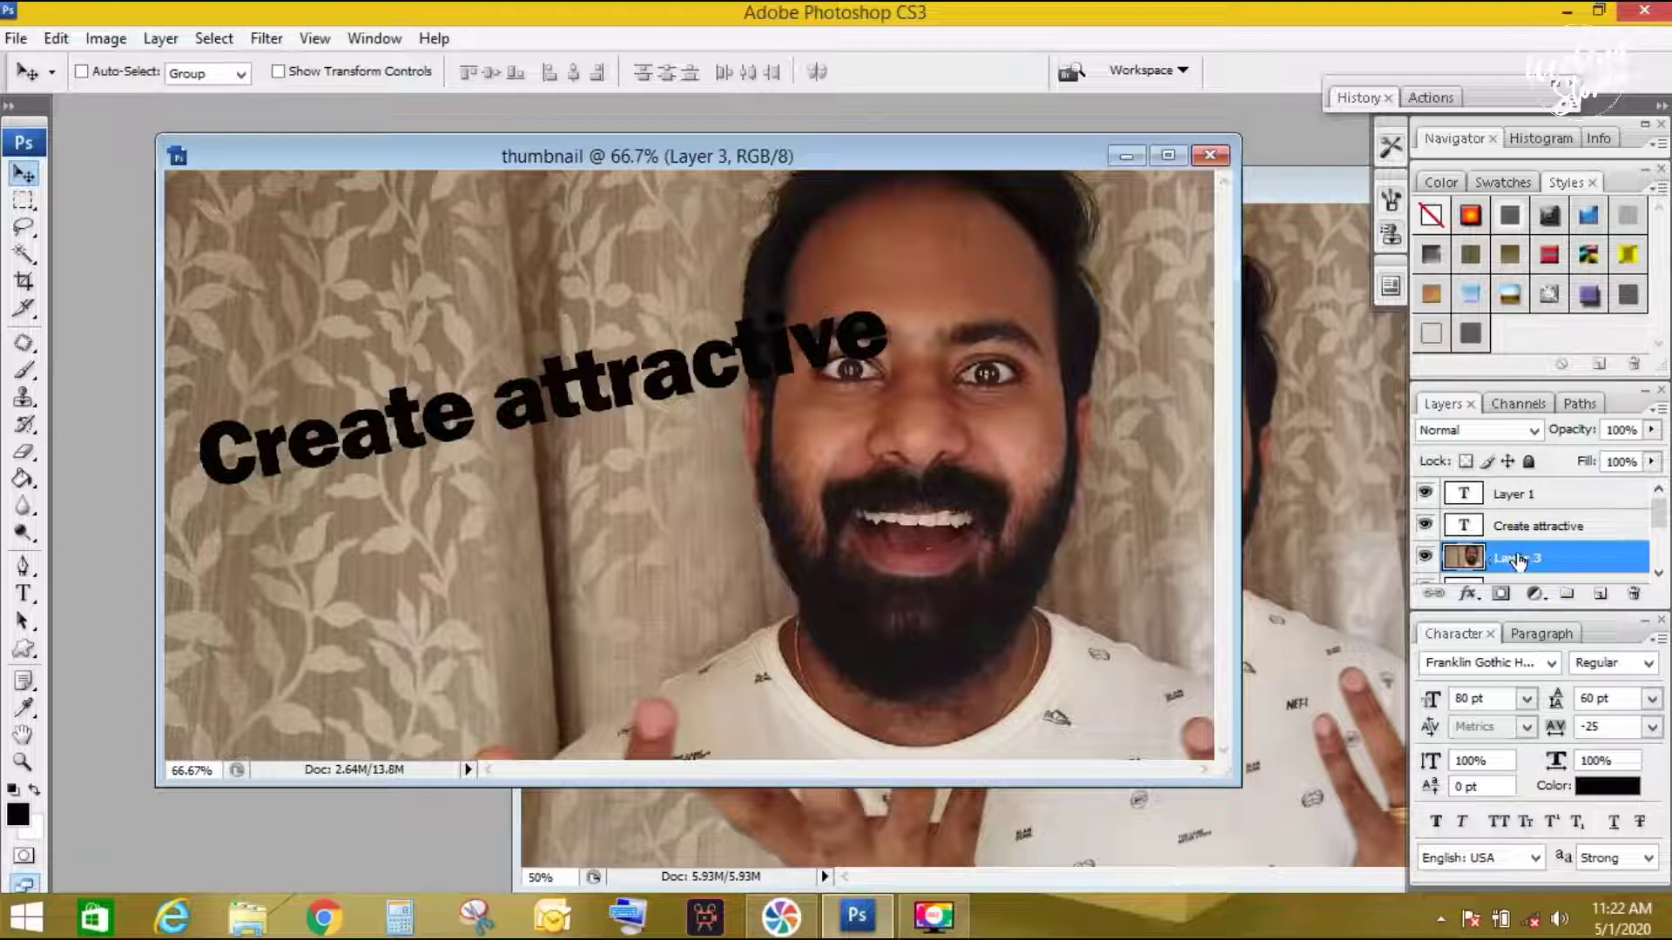
mouse_move(1518, 561)
mouse_down()
mouse_move(1523, 627)
mouse_move(1520, 552)
mouse_up()
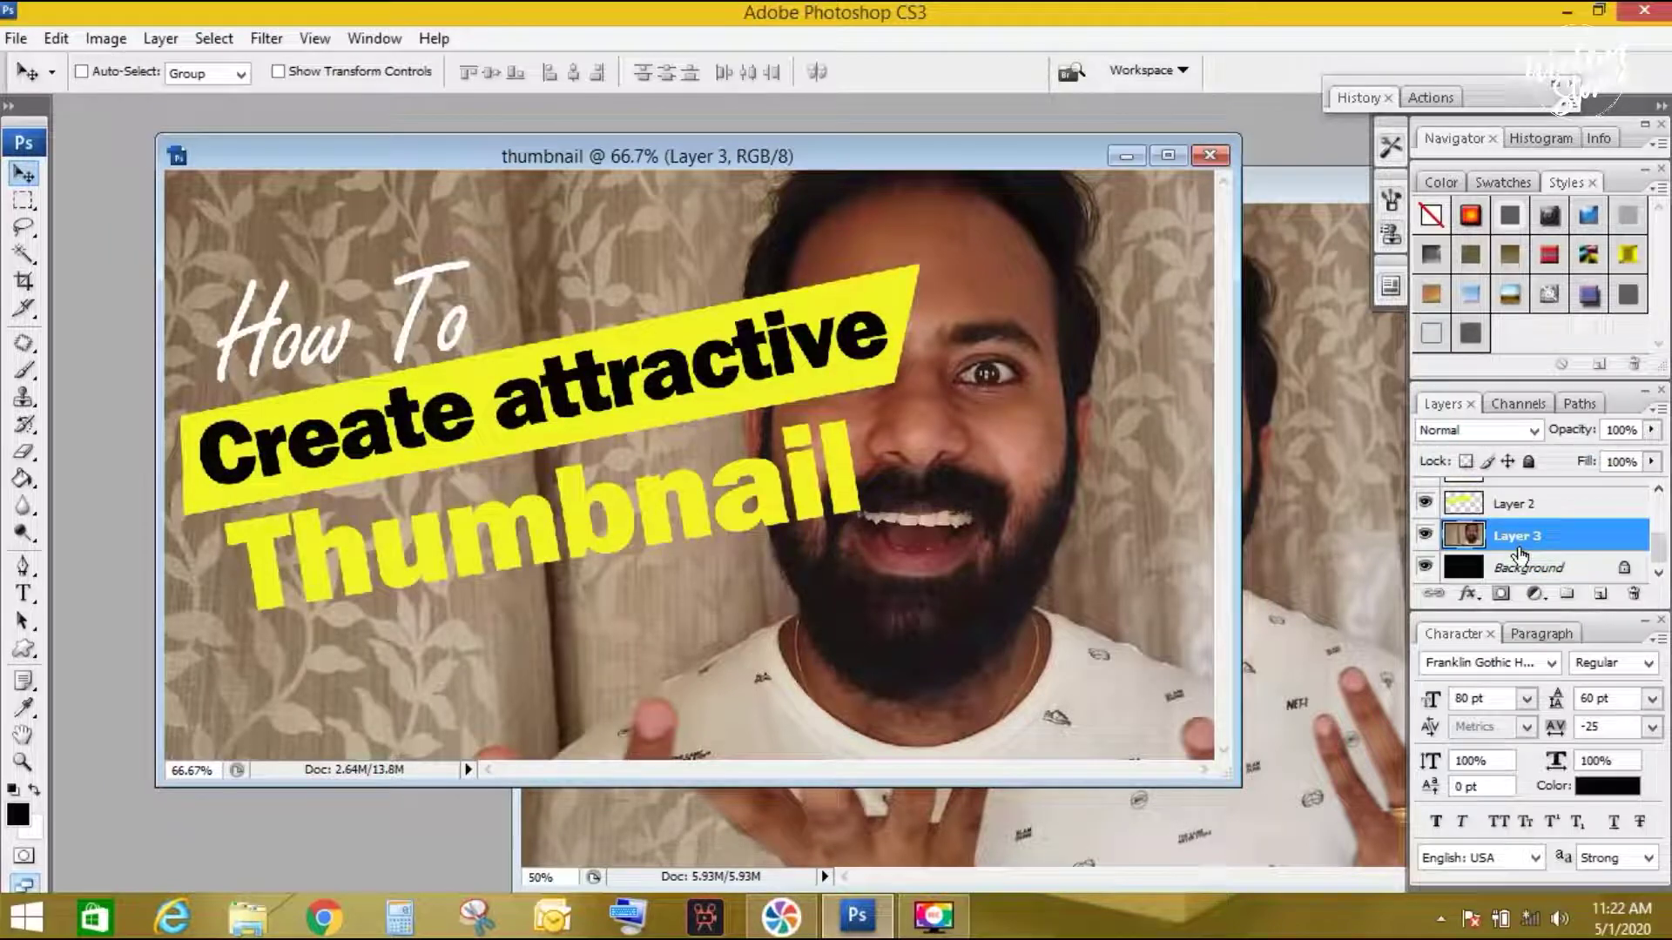
right_click(1000, 366)
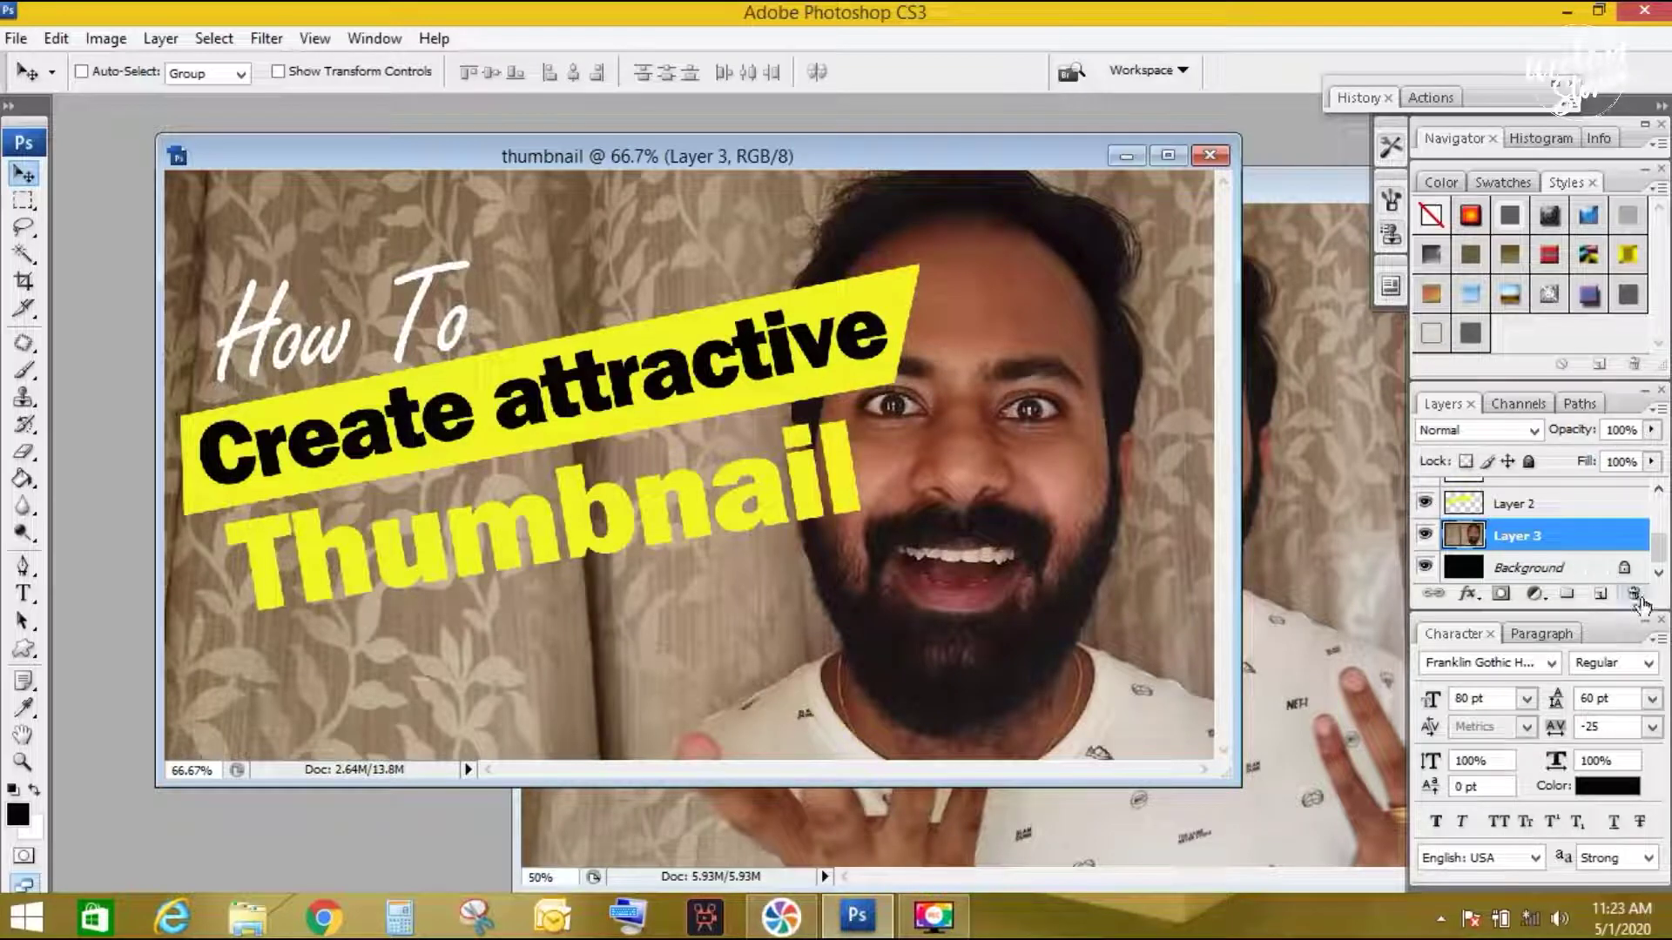
click(1633, 594)
click(772, 373)
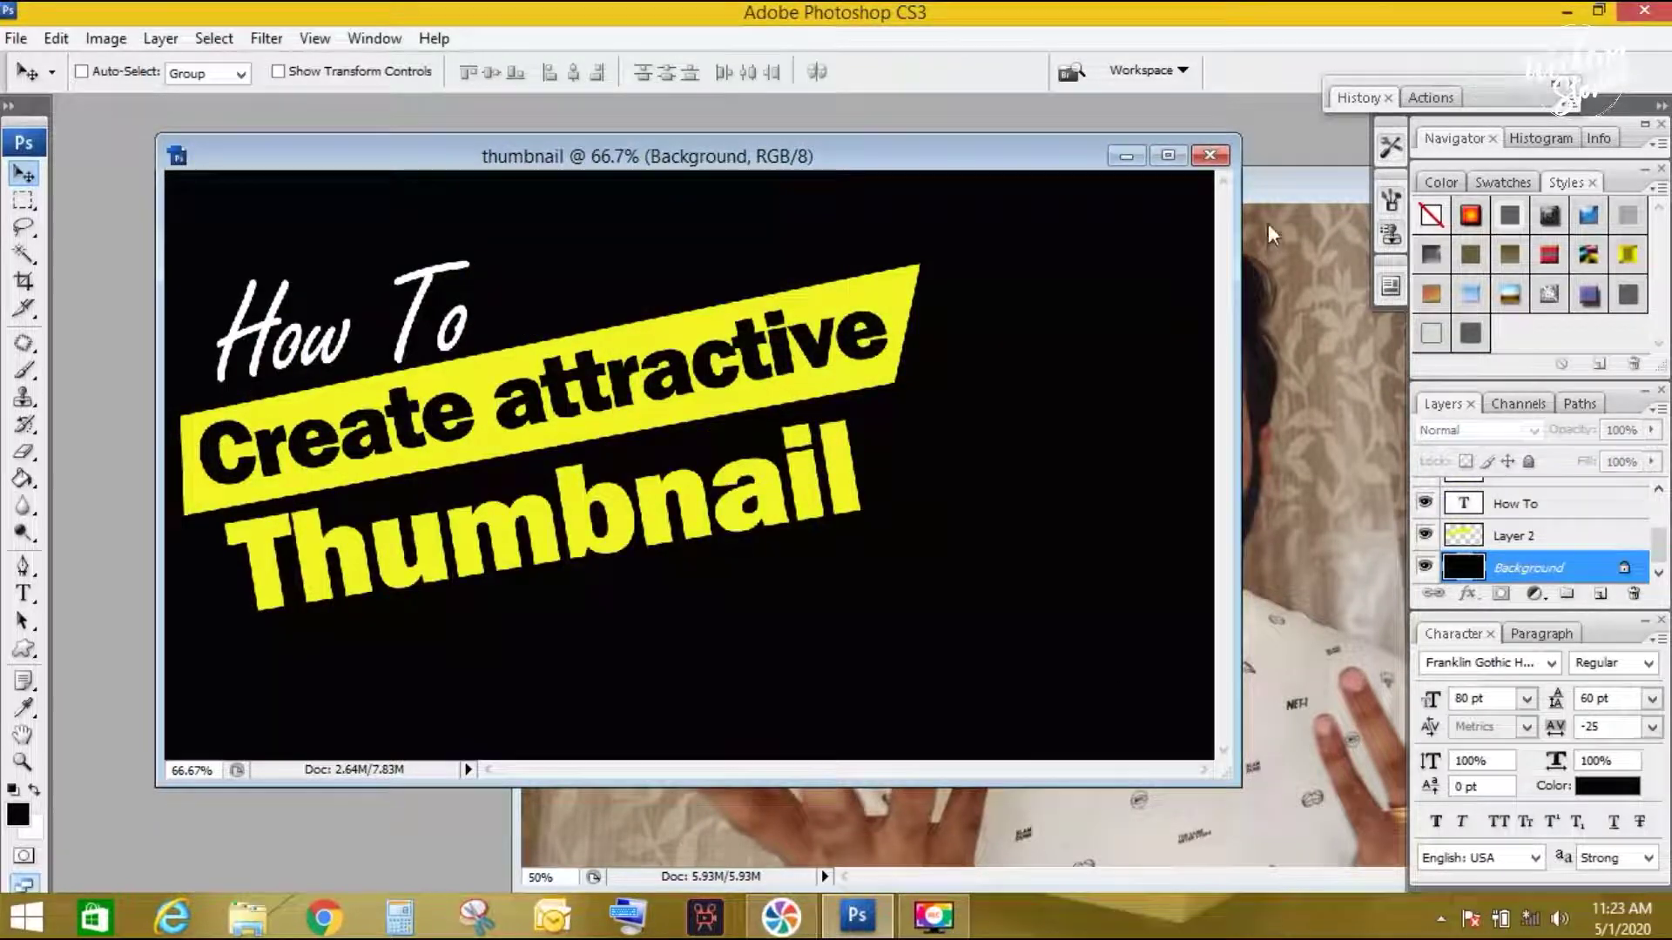
click(1271, 193)
- Reposition the photo window and start a Pen path with curved anchors along the man's hand
drag(1049, 187, 749, 131)
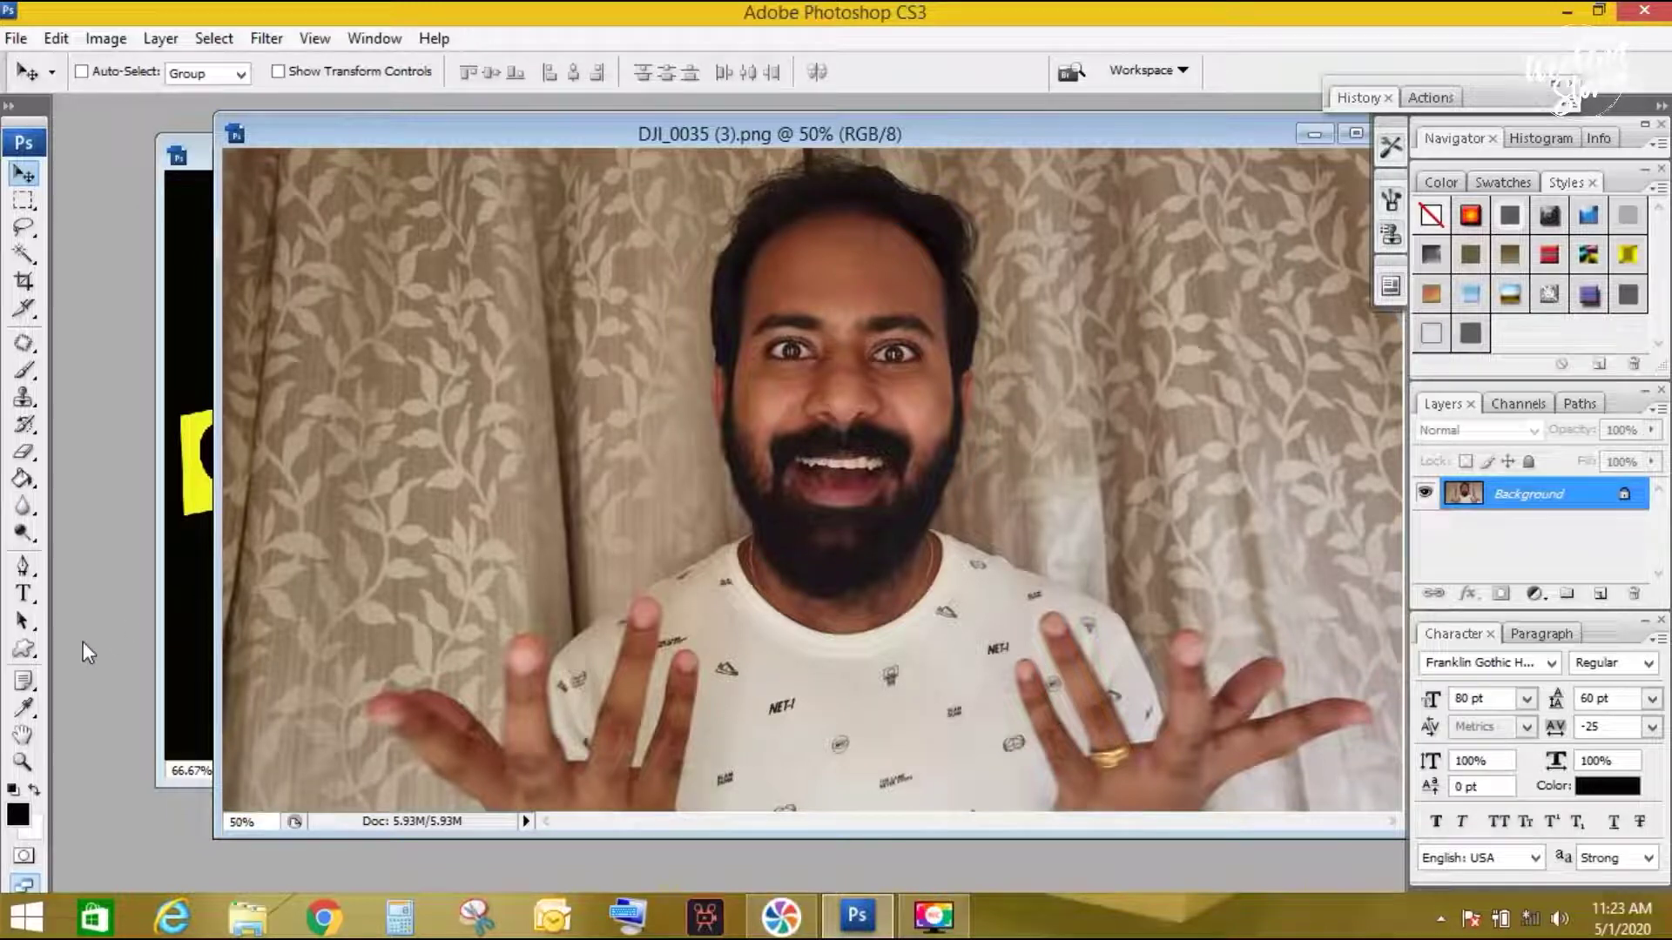
key(p)
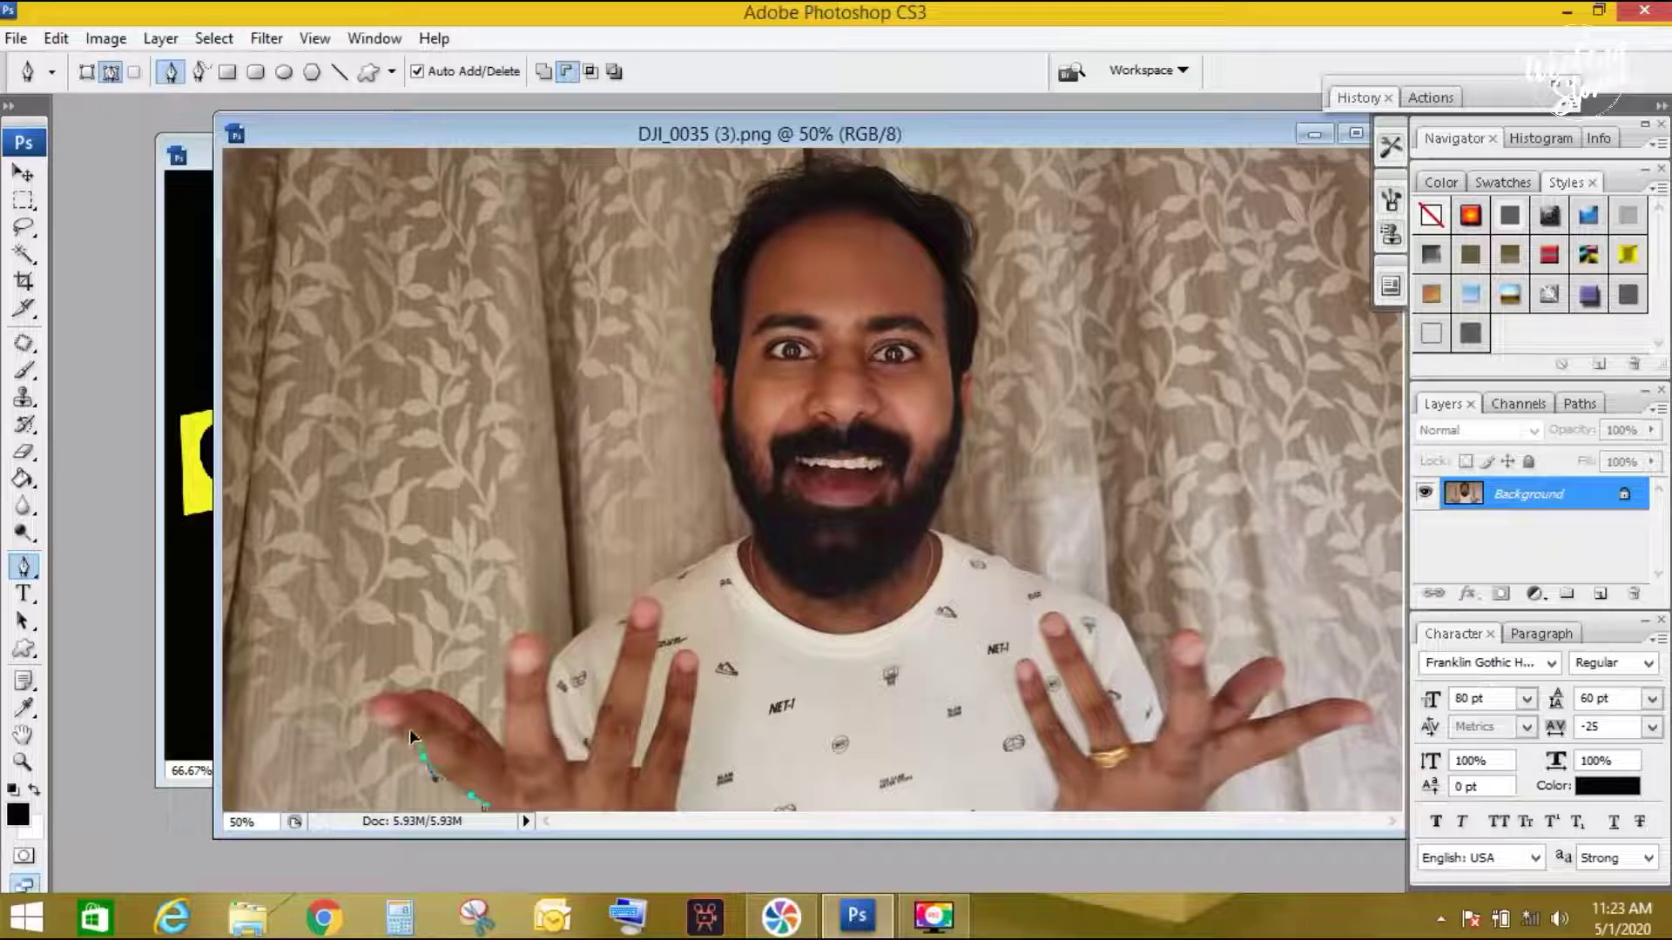
click(437, 772)
key(alt)
mouse_move(397, 697)
mouse_down()
mouse_move(450, 715)
mouse_move(424, 696)
mouse_move(444, 702)
mouse_up()
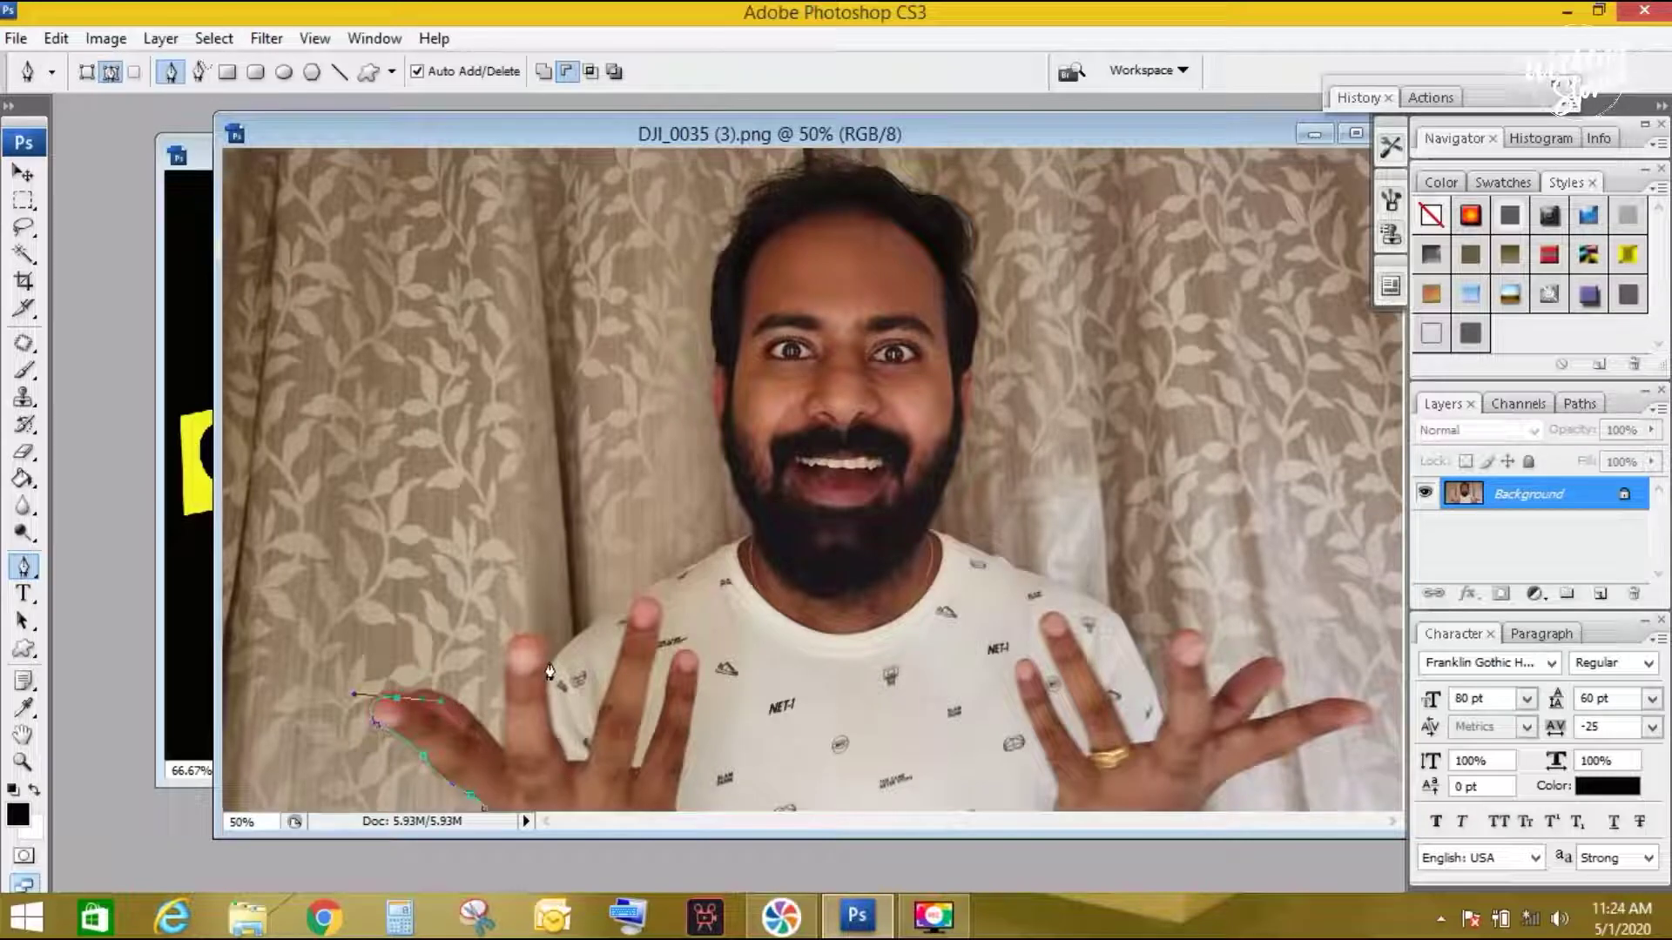
key(ctrl+z)
drag(393, 697, 444, 709)
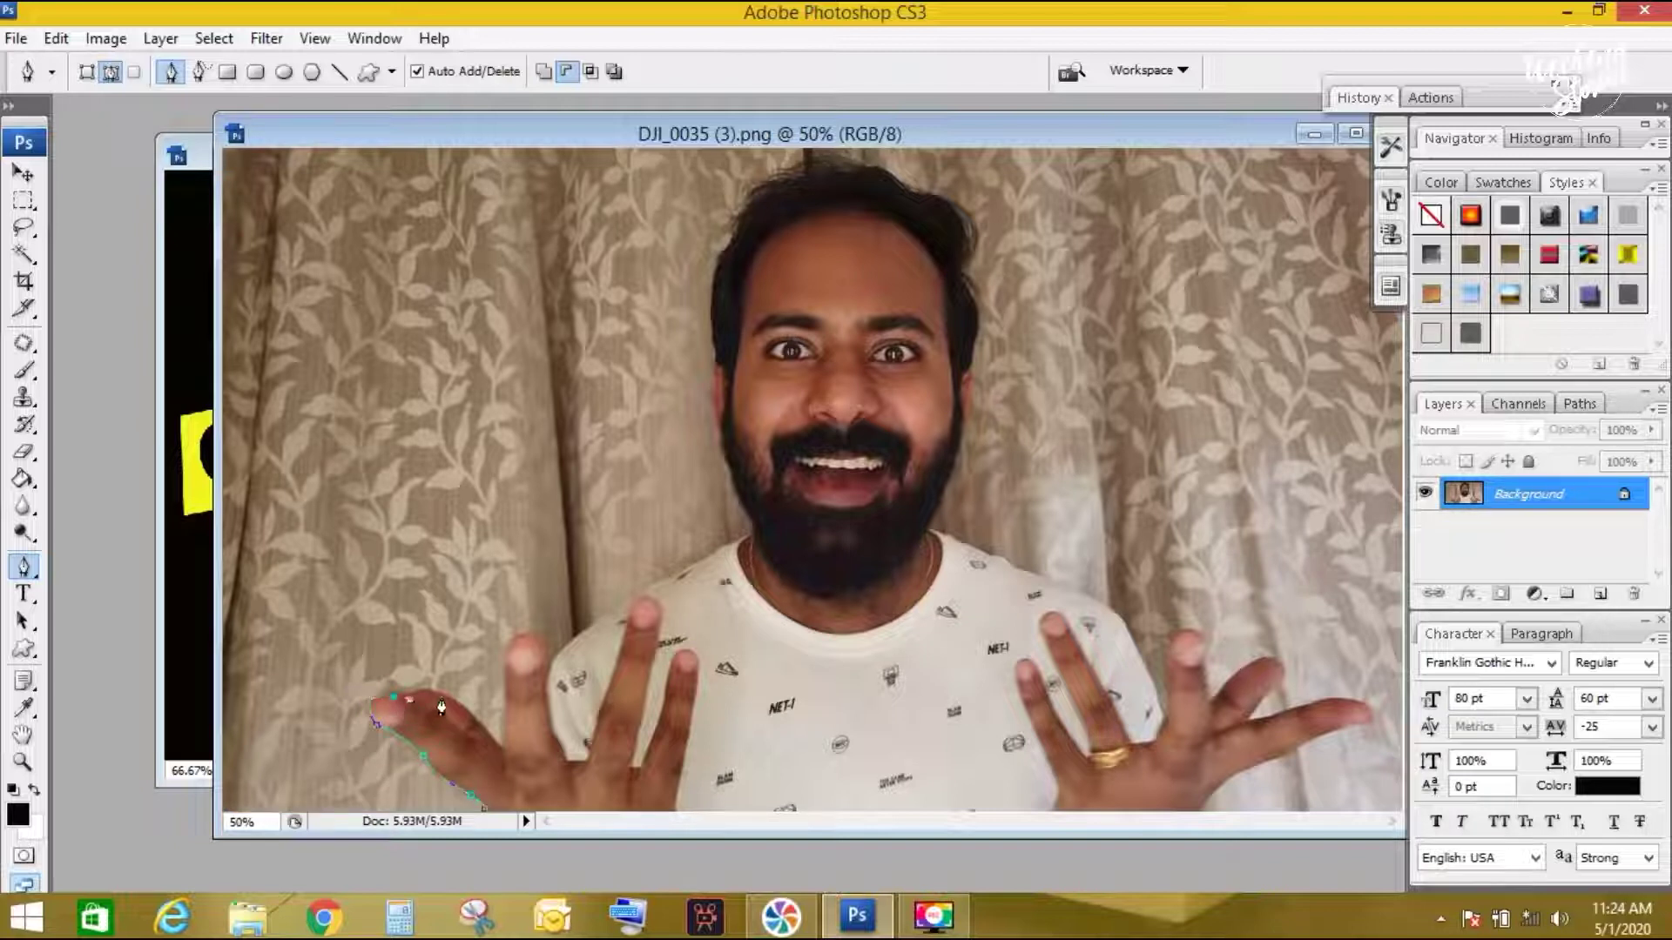
drag(445, 703, 487, 704)
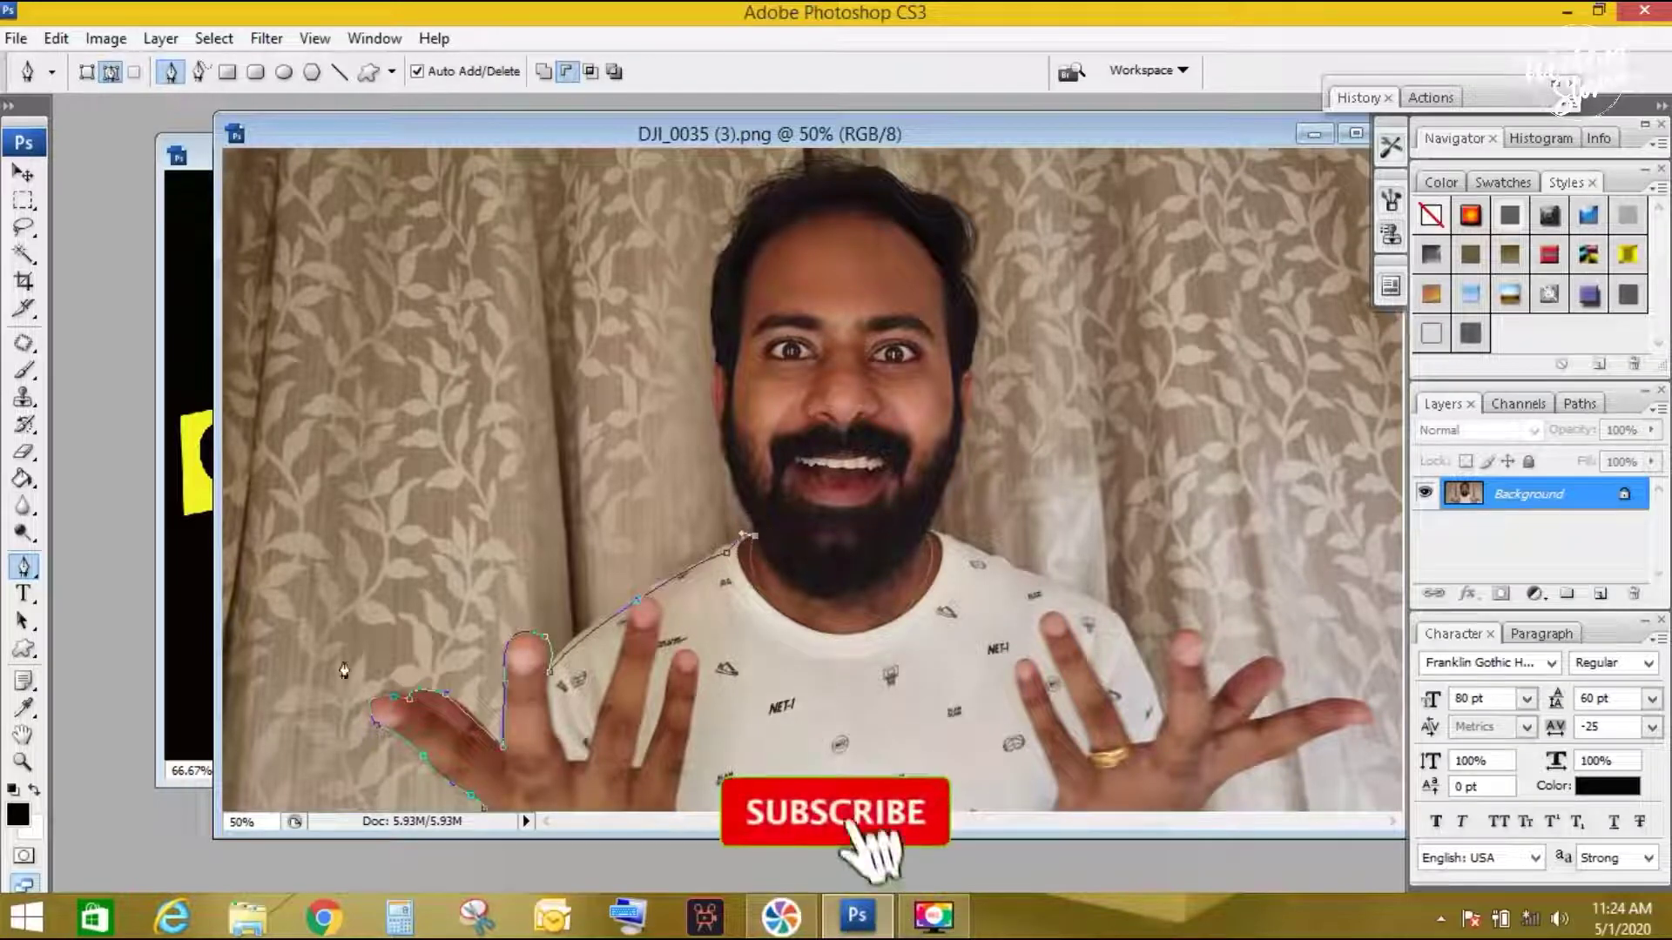
- Zoom to 300% on the neck end of the path
click(22, 763)
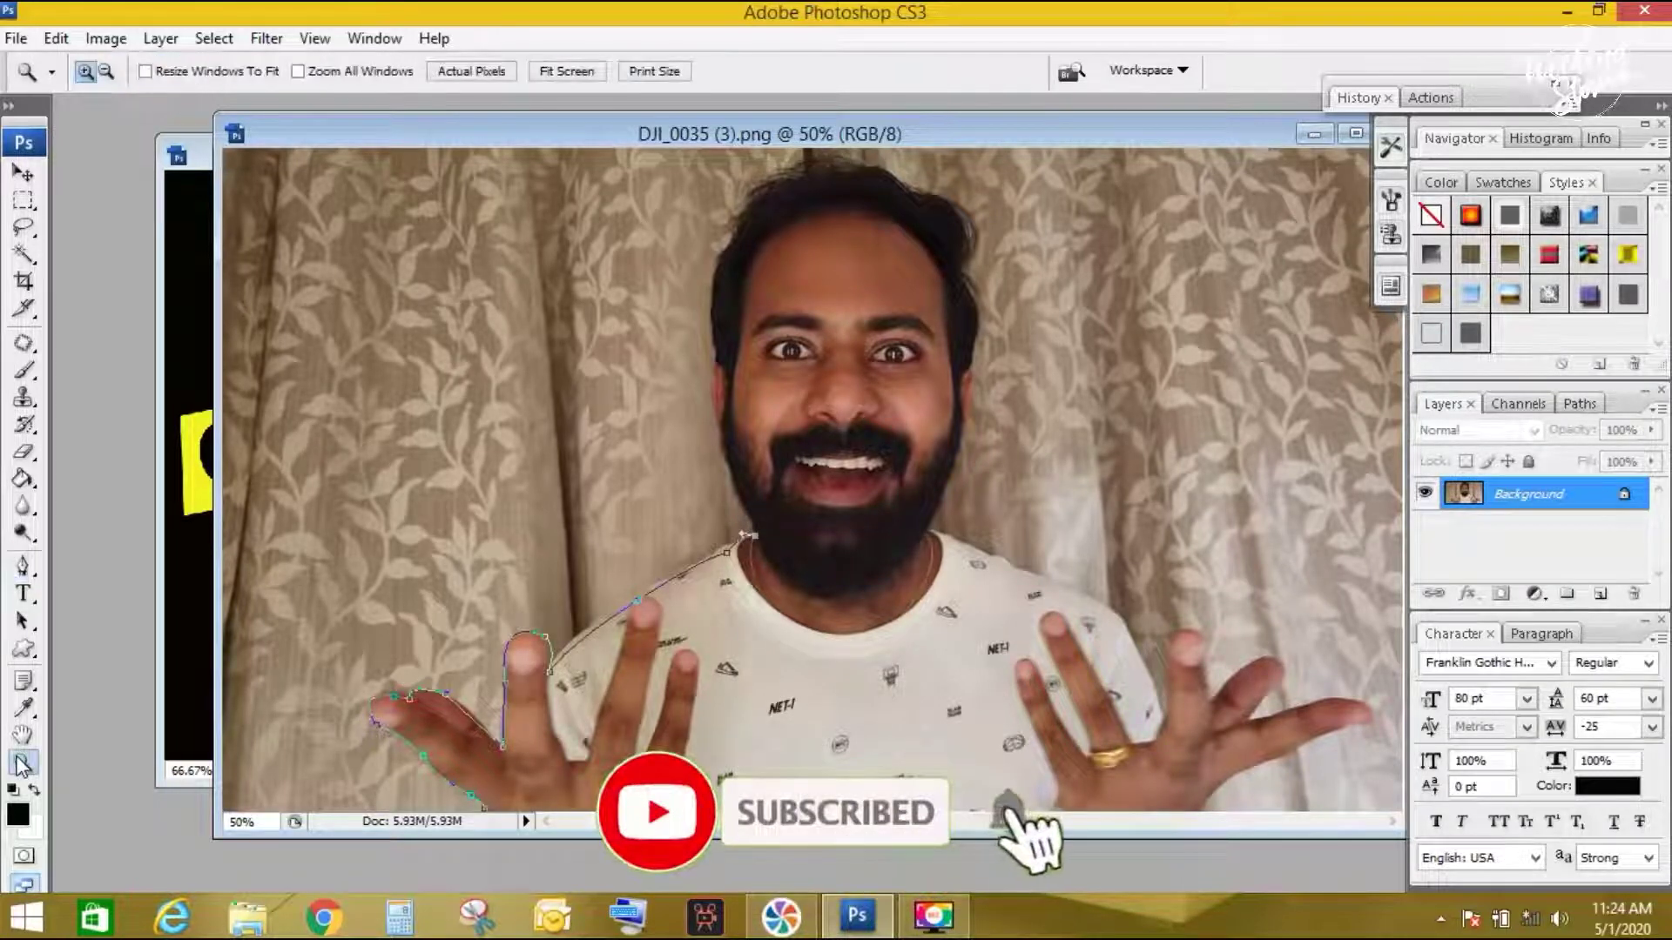
click(736, 533)
click(820, 475)
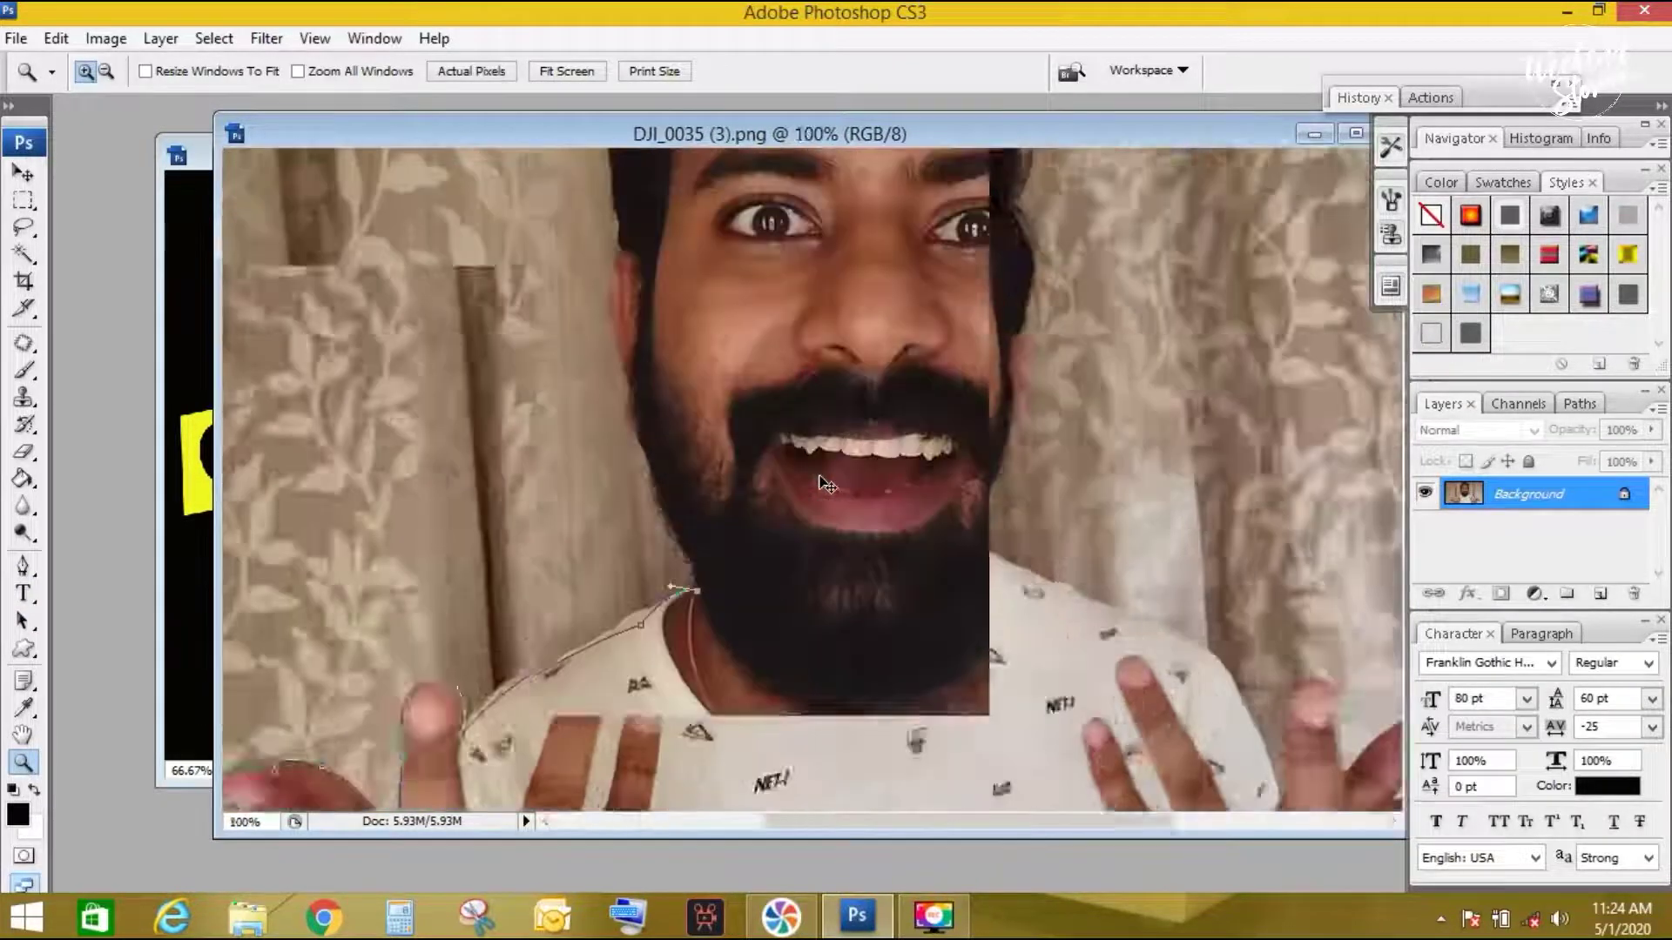
double_click(820, 477)
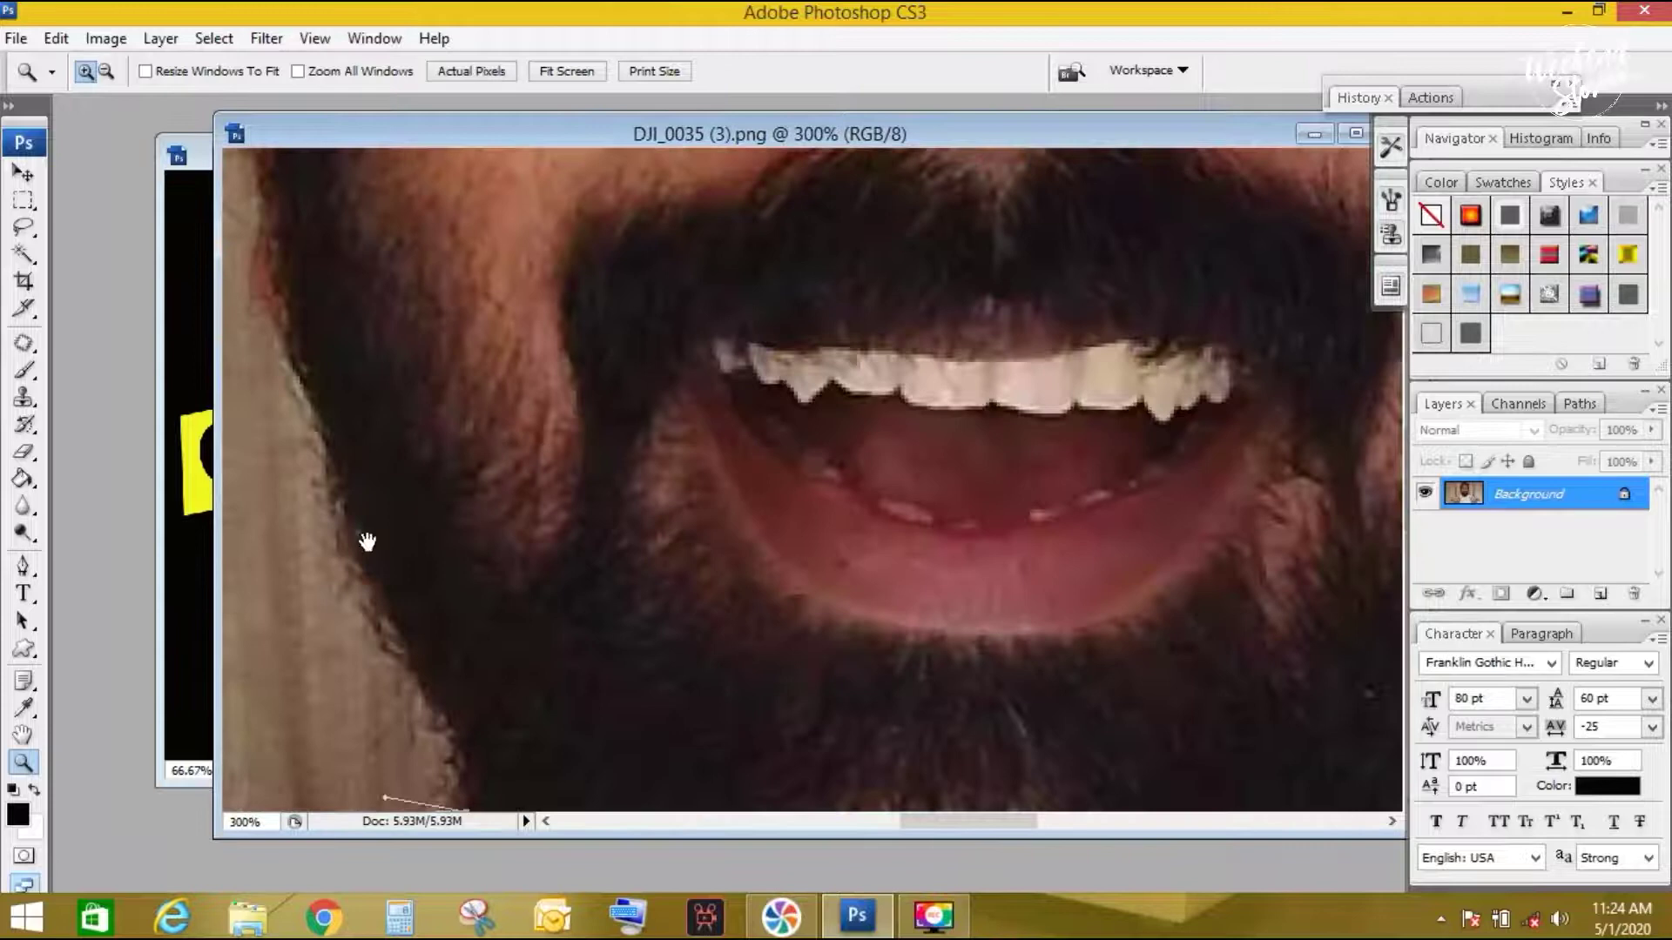
drag(367, 542, 635, 224)
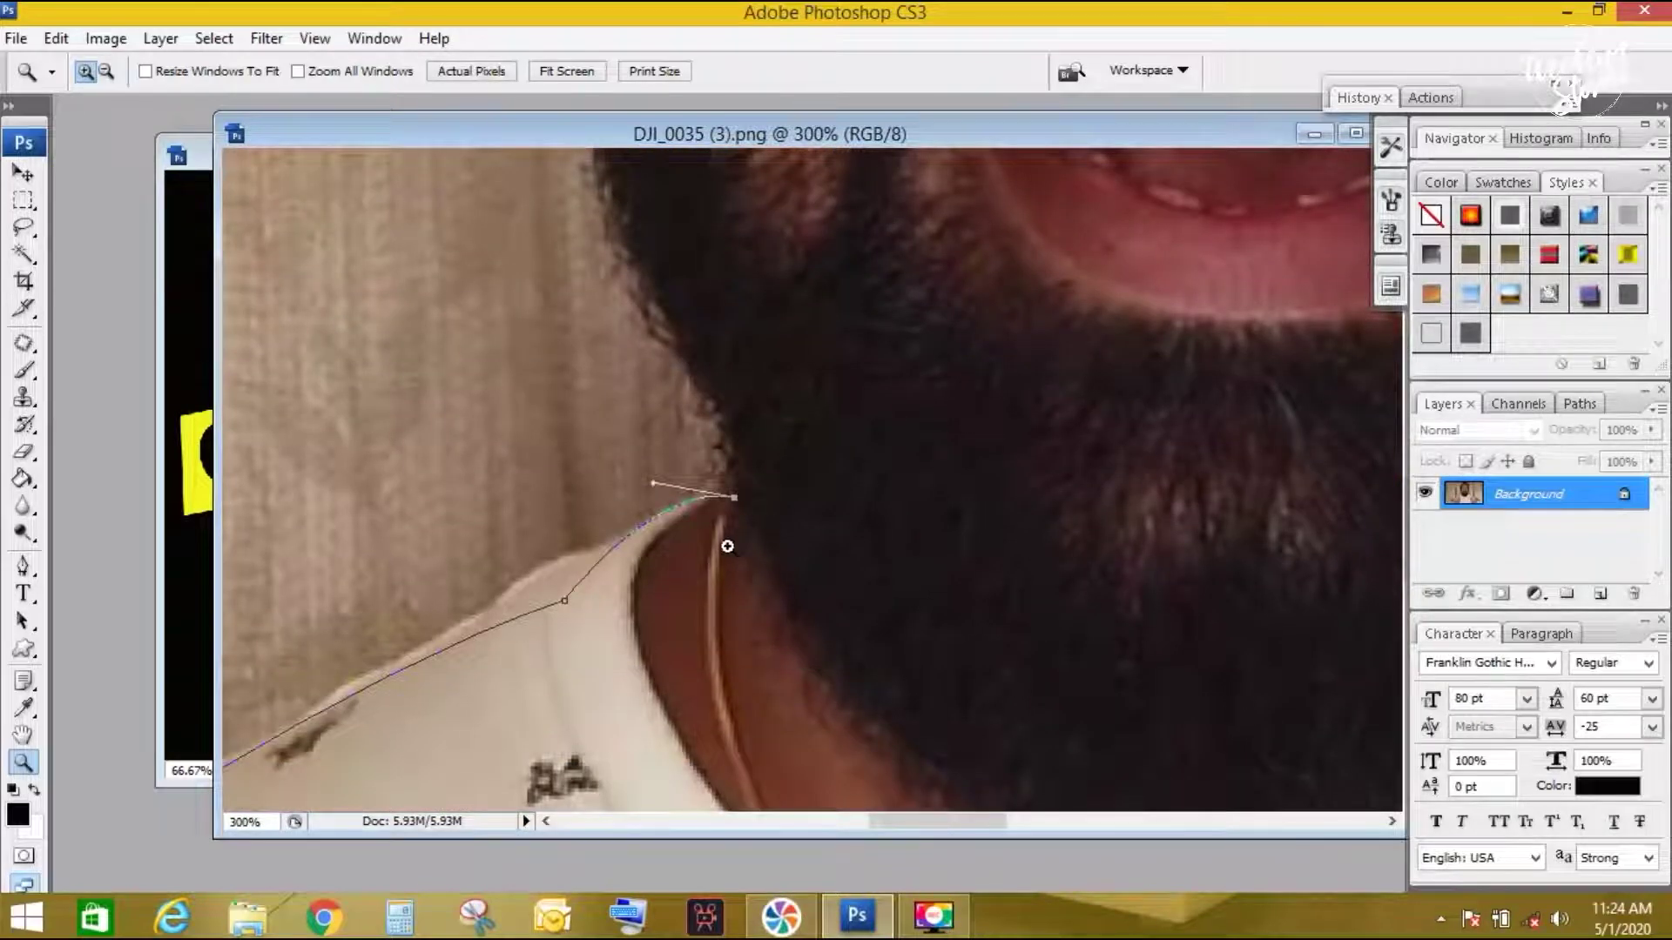
key(p)
scroll(610, 522, up, 3)
scroll(592, 531, up, 3)
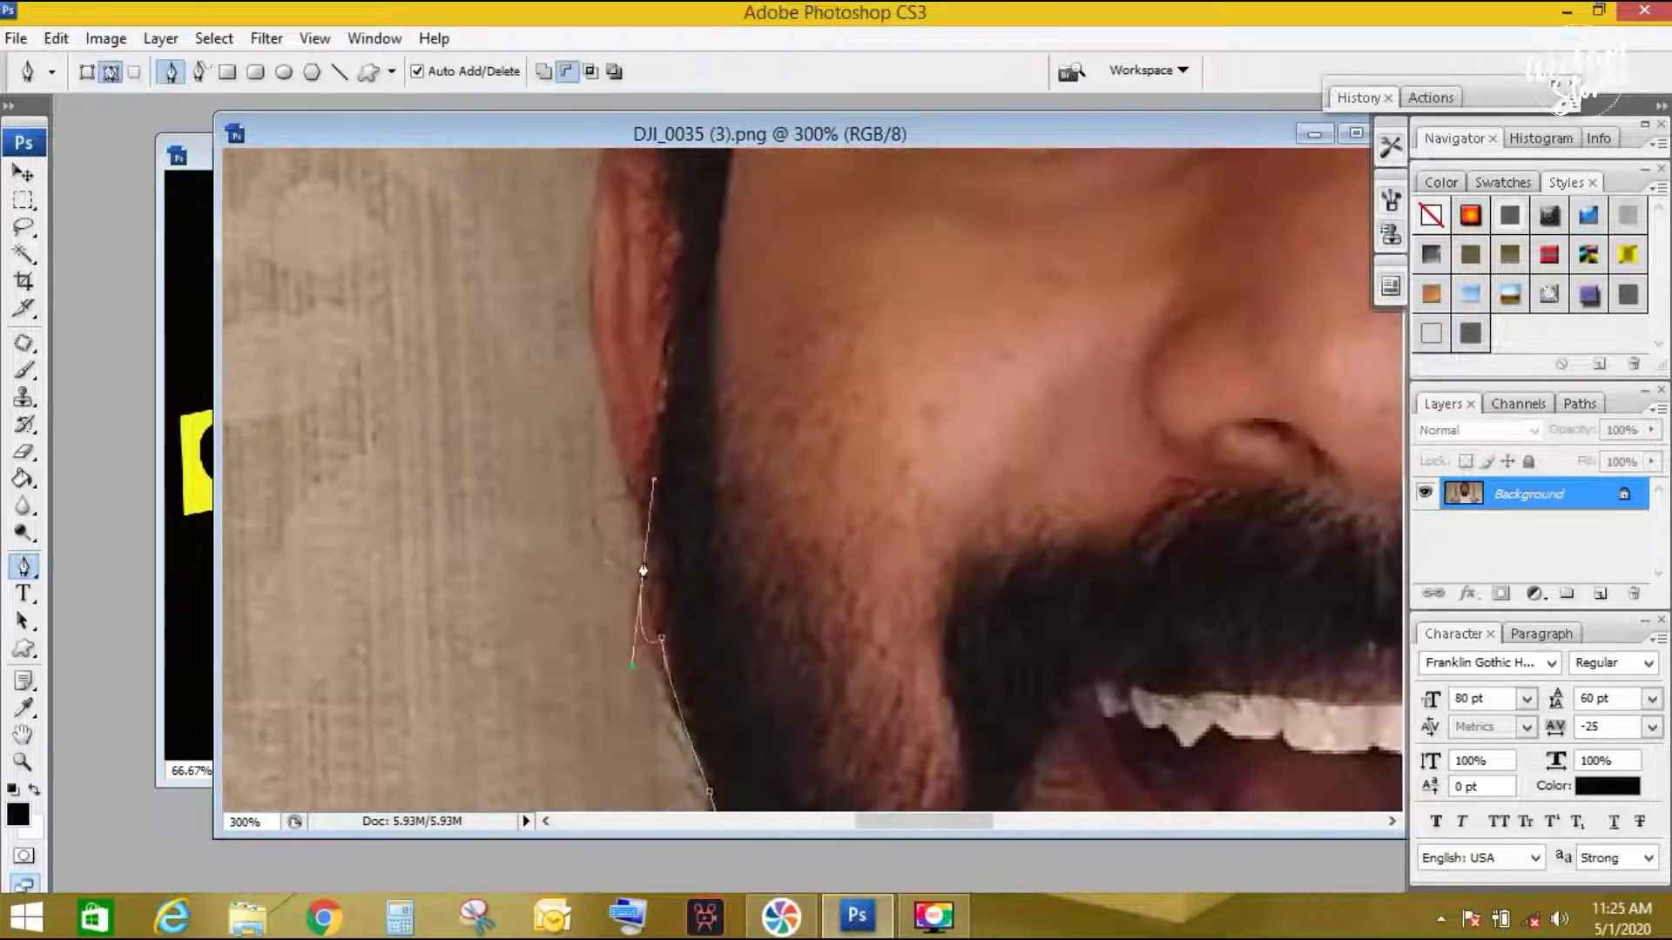
scroll(572, 537, up, 3)
scroll(573, 538, up, 3)
- Add path anchors along the hair, jaw, beard, shoulder and fingers
key(ctrl+minus)
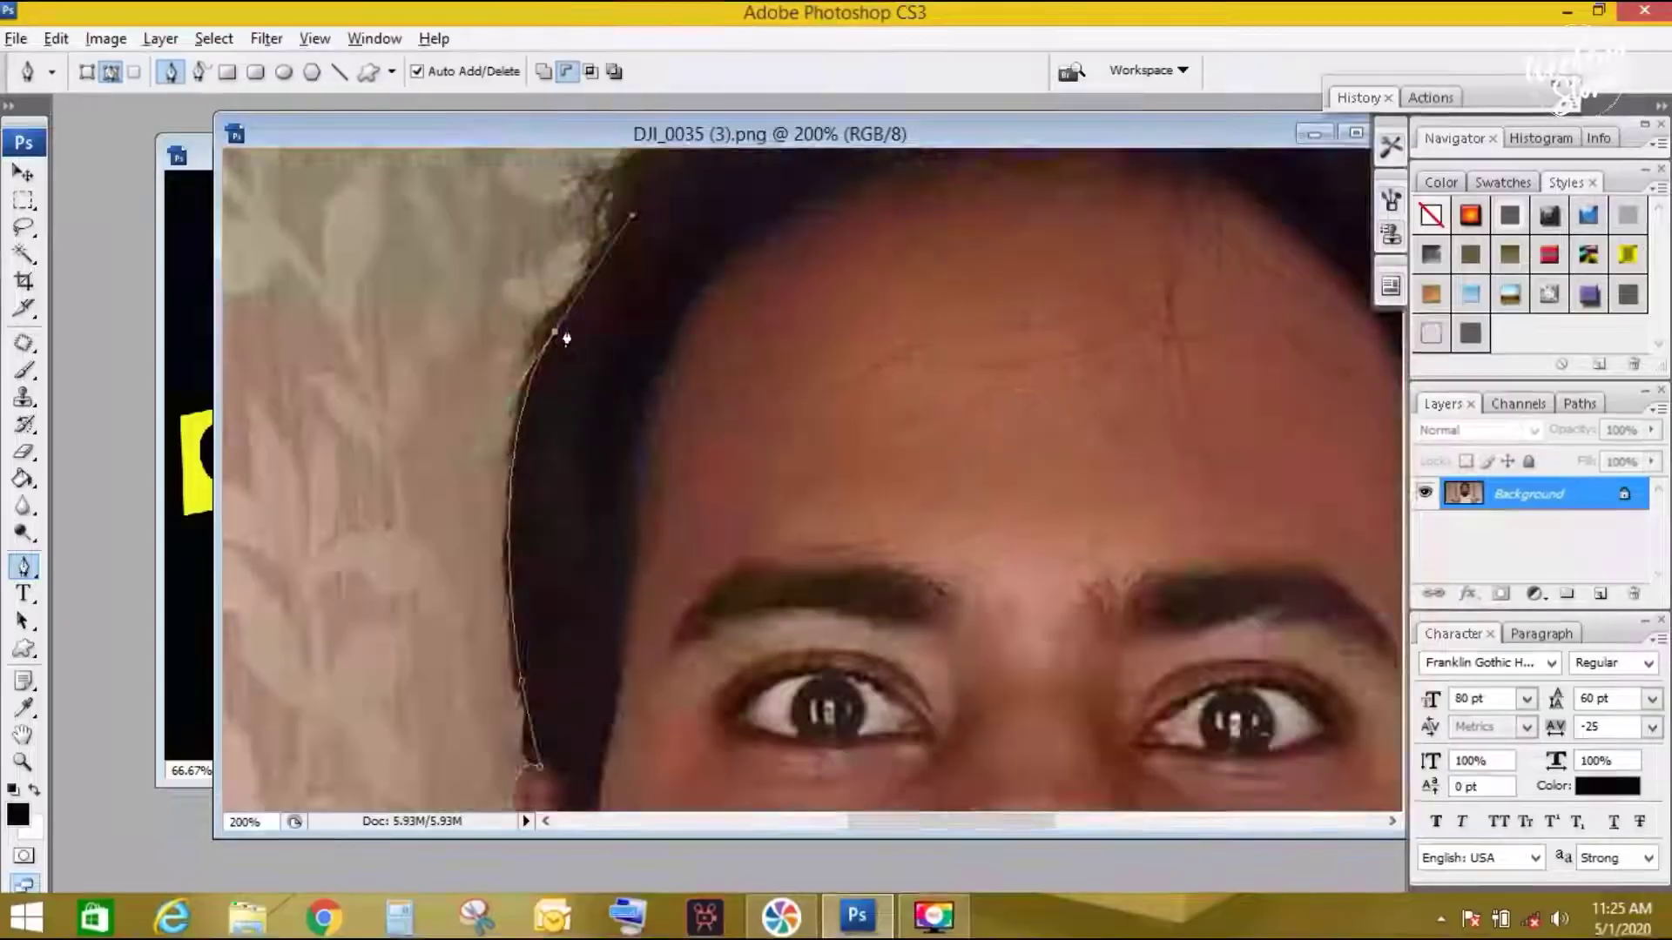
scroll(603, 329, up, 2)
drag(832, 216, 1053, 190)
scroll(1174, 551, right, 3)
drag(1174, 551, 1155, 634)
key(ctrl+minus)
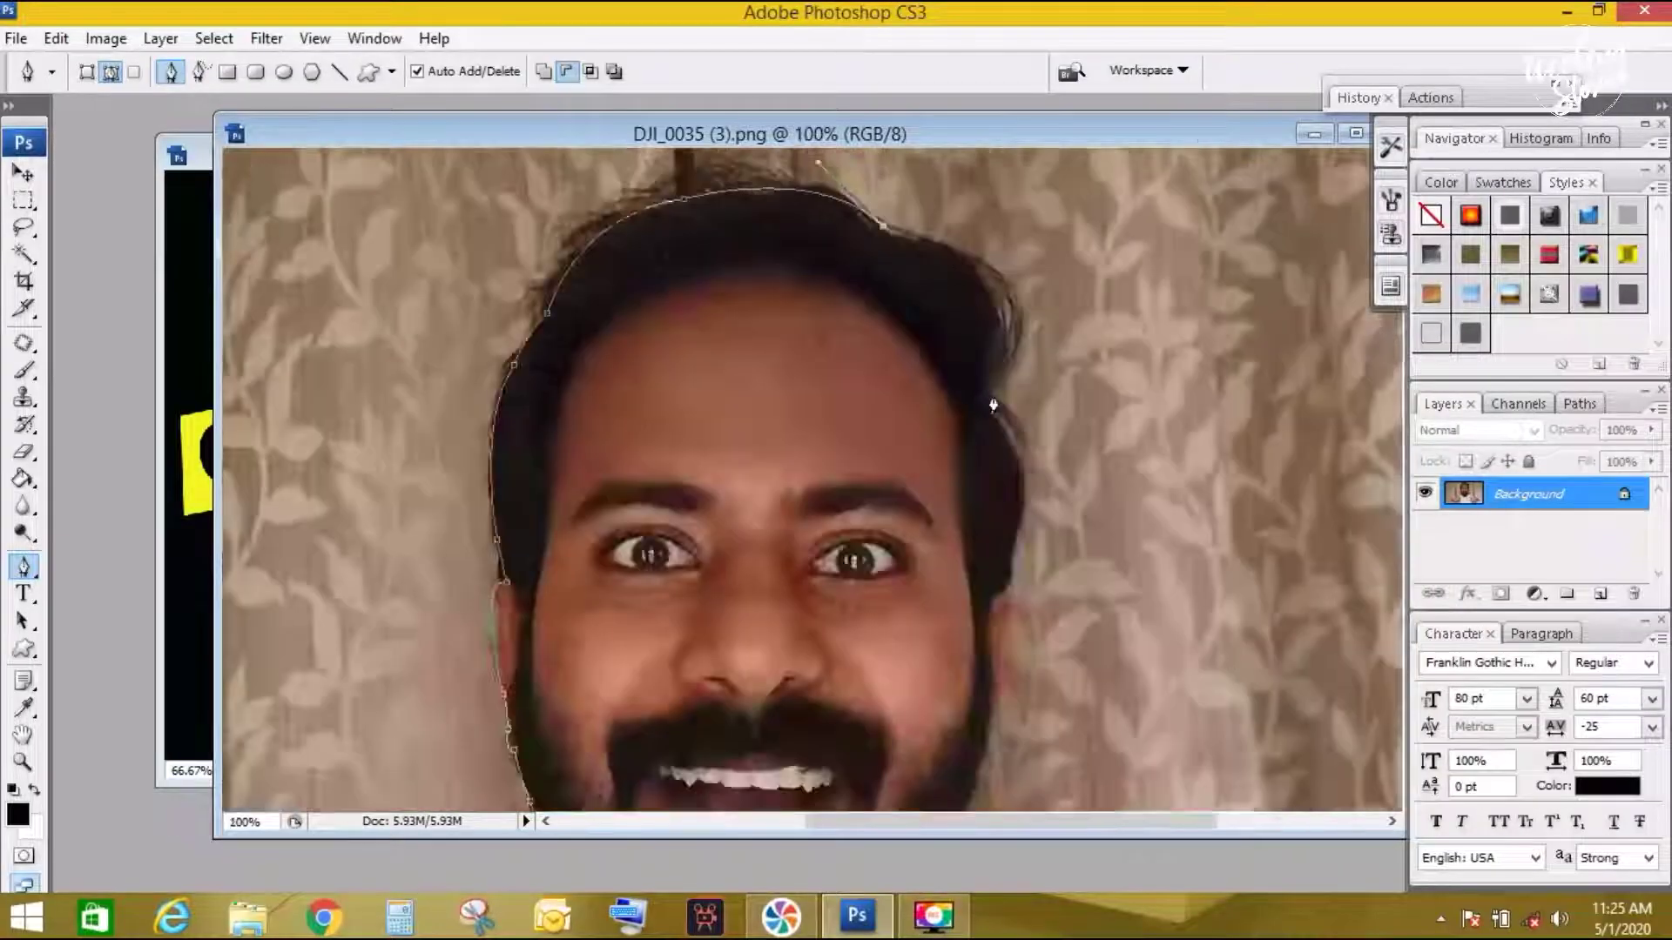
click(1004, 598)
key(ctrl+plus)
scroll(885, 363, down, 3)
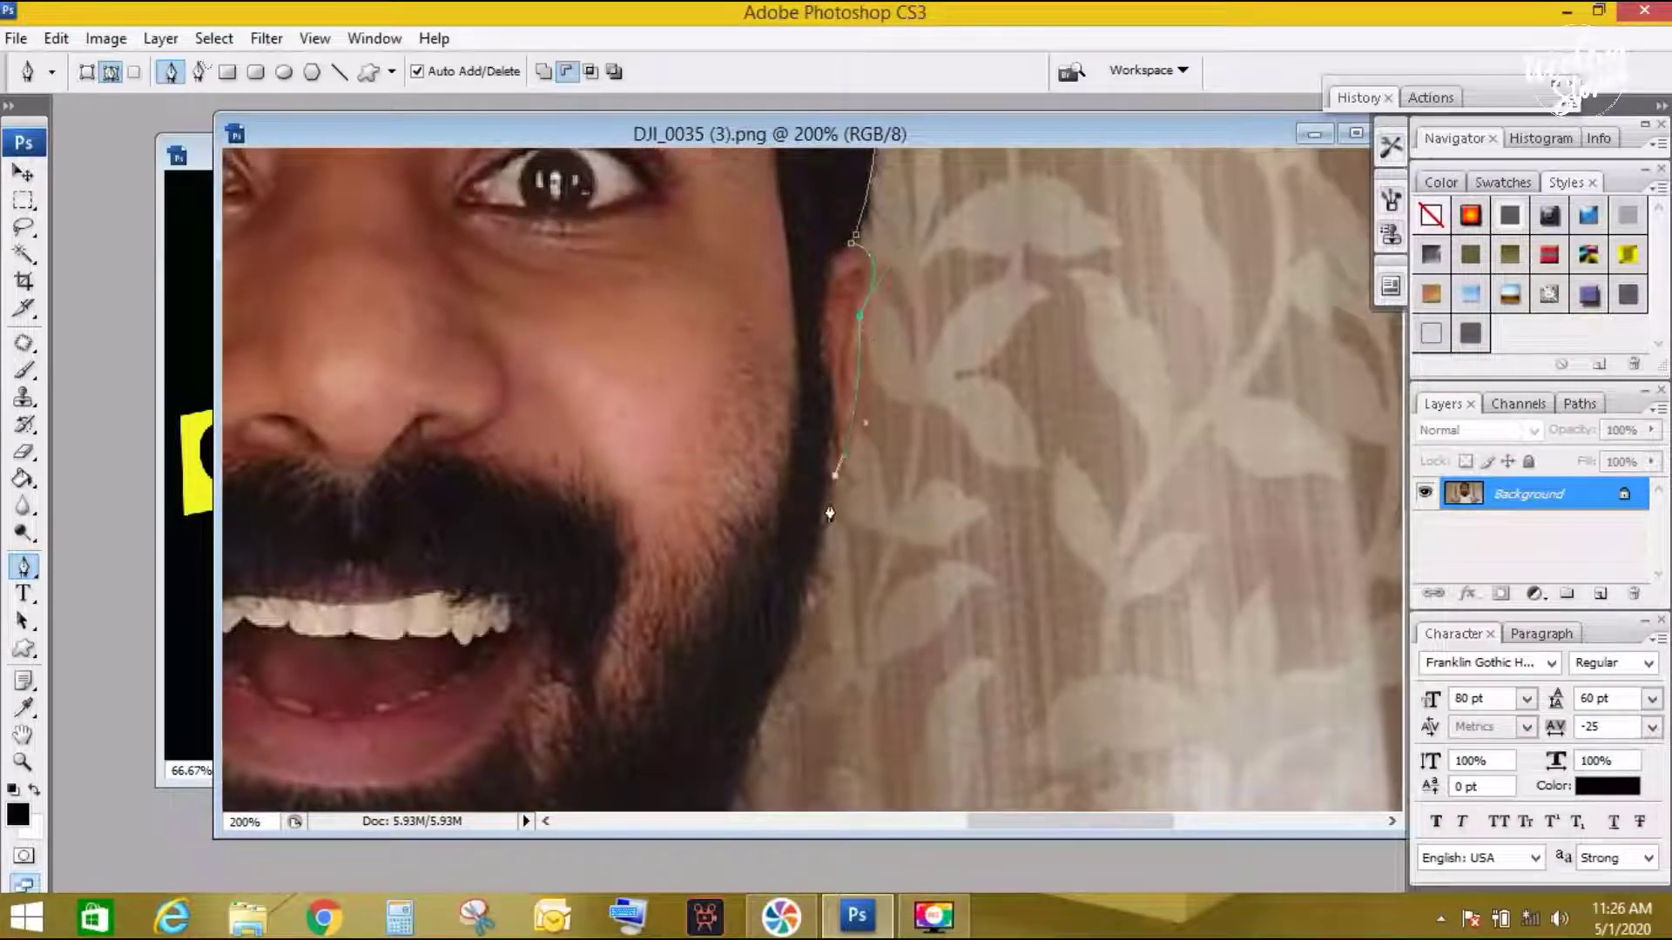
scroll(813, 479, down, 2)
drag(879, 468, 842, 540)
click(810, 620)
scroll(810, 620, down, 5)
click(1026, 518)
scroll(1026, 518, down, 3)
drag(1031, 701, 1047, 717)
click(1045, 578)
click(1068, 360)
drag(1201, 390, 1213, 477)
click(1210, 627)
scroll(1210, 627, right, 5)
drag(1058, 400, 1102, 512)
scroll(1103, 514, down, 3)
- Trace around the fingertip, extend the path below the photo, close it and make a selection
click(798, 444)
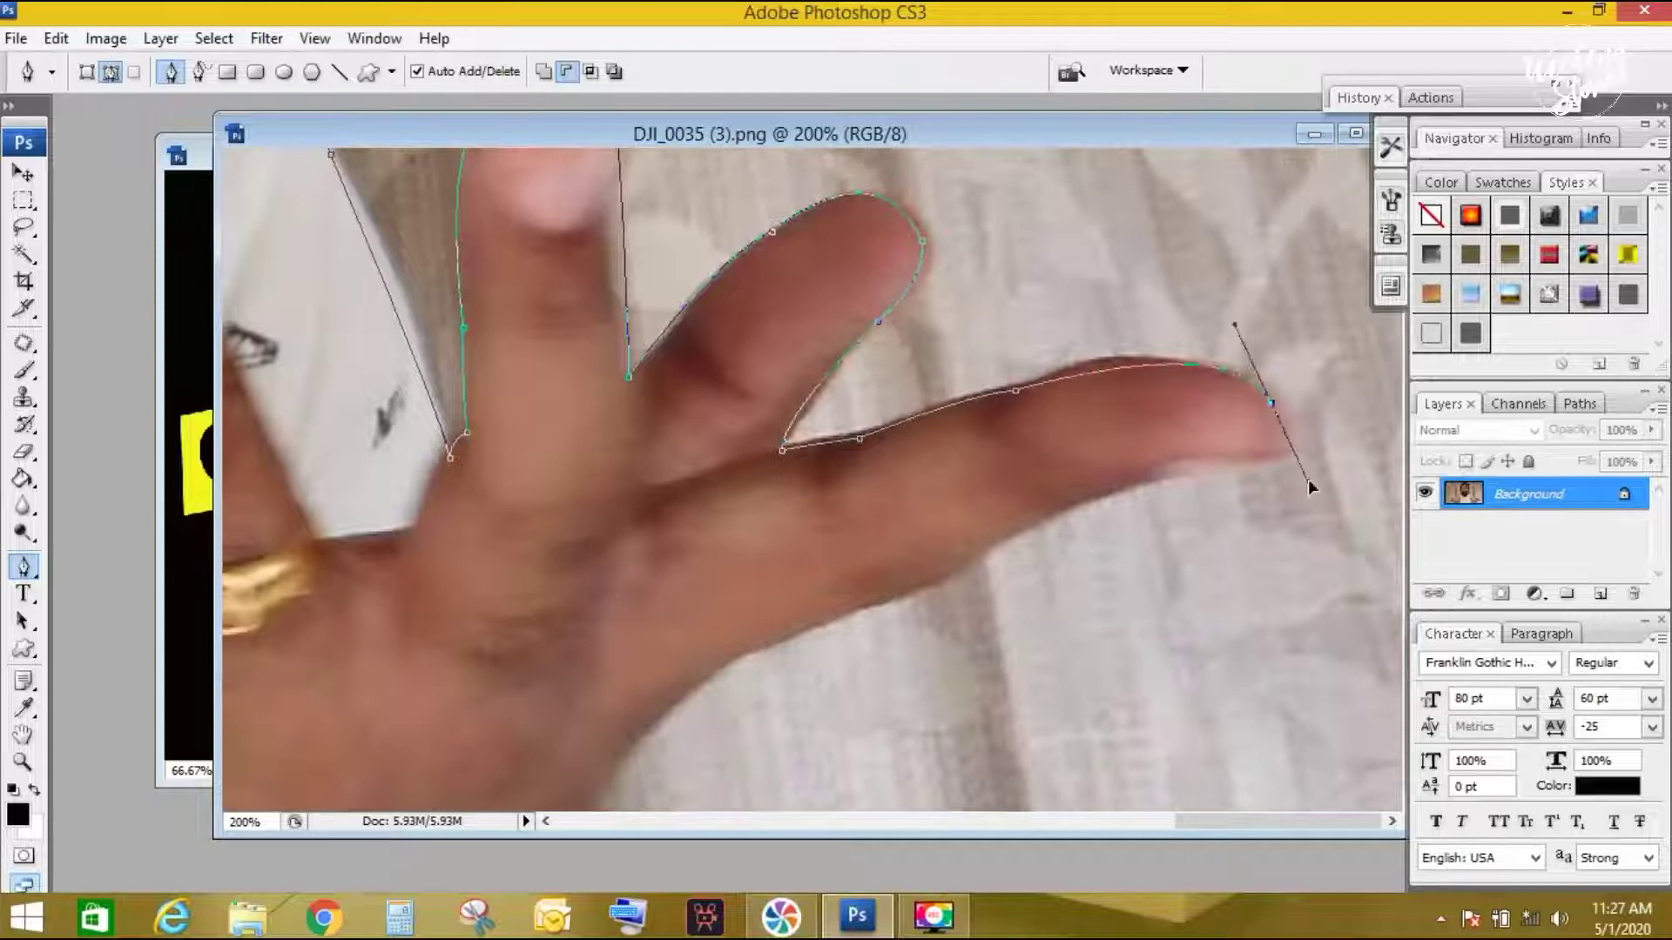
click(876, 431)
click(1033, 384)
drag(1288, 396, 1300, 467)
scroll(1272, 491, left, 2)
scroll(1271, 490, left, 1)
key(ctrl+minus)
key(ctrl+minus)
key(ctrl+minus)
key(ctrl+minus)
click(1065, 720)
click(640, 749)
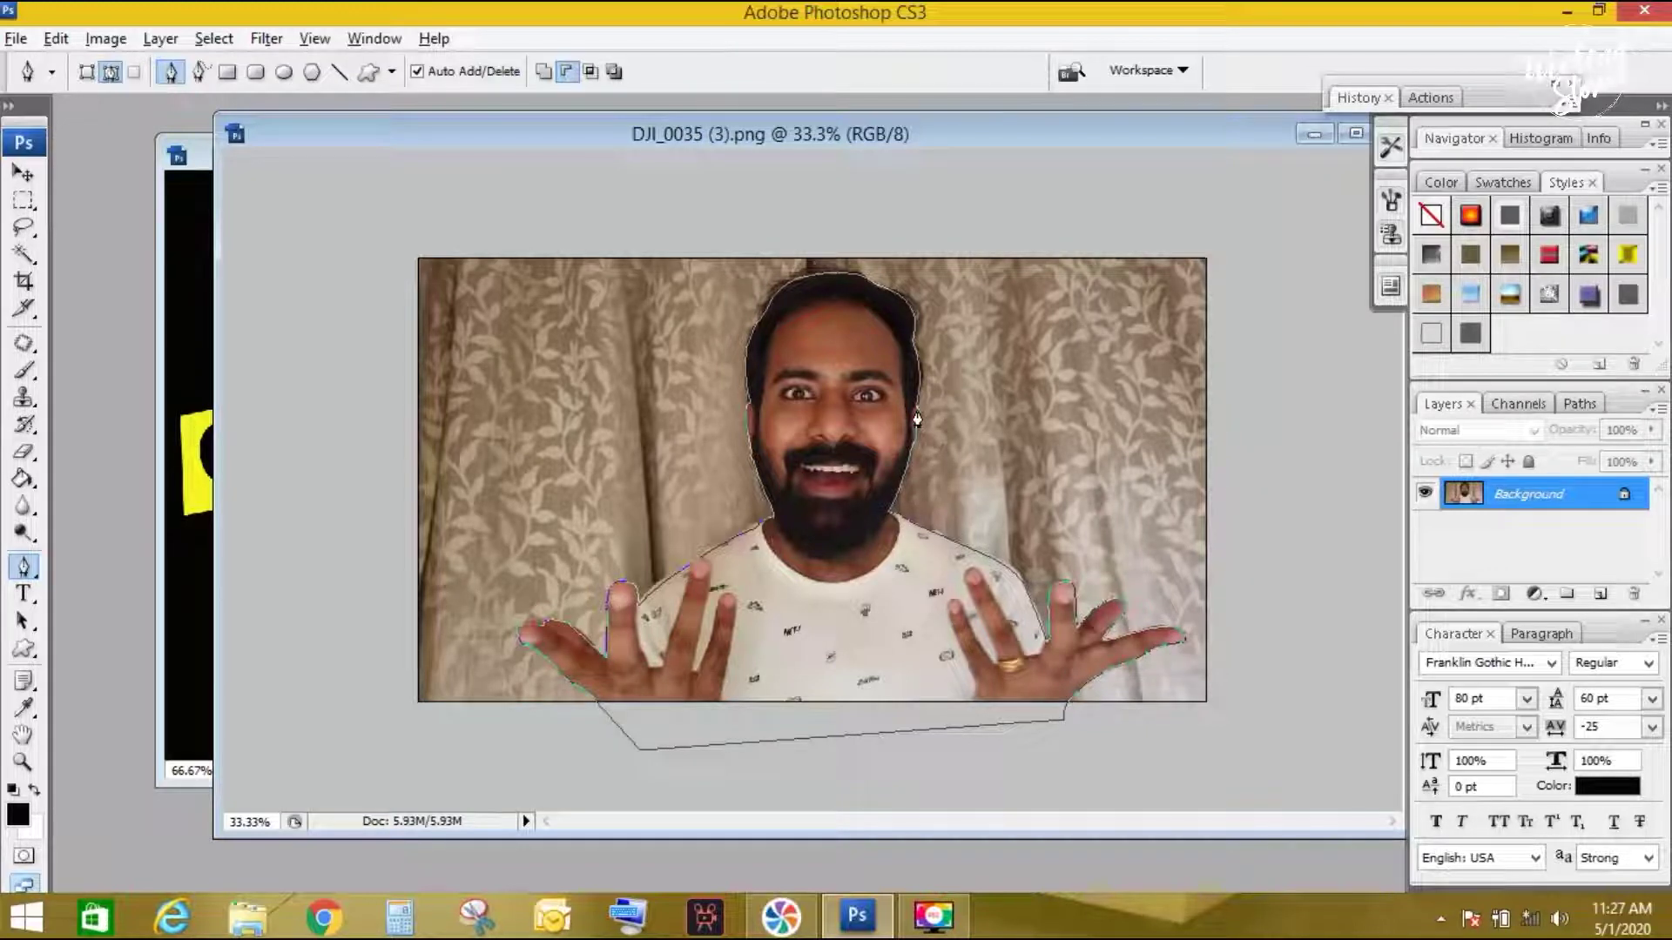
click(921, 419)
key(ctrl+Return)
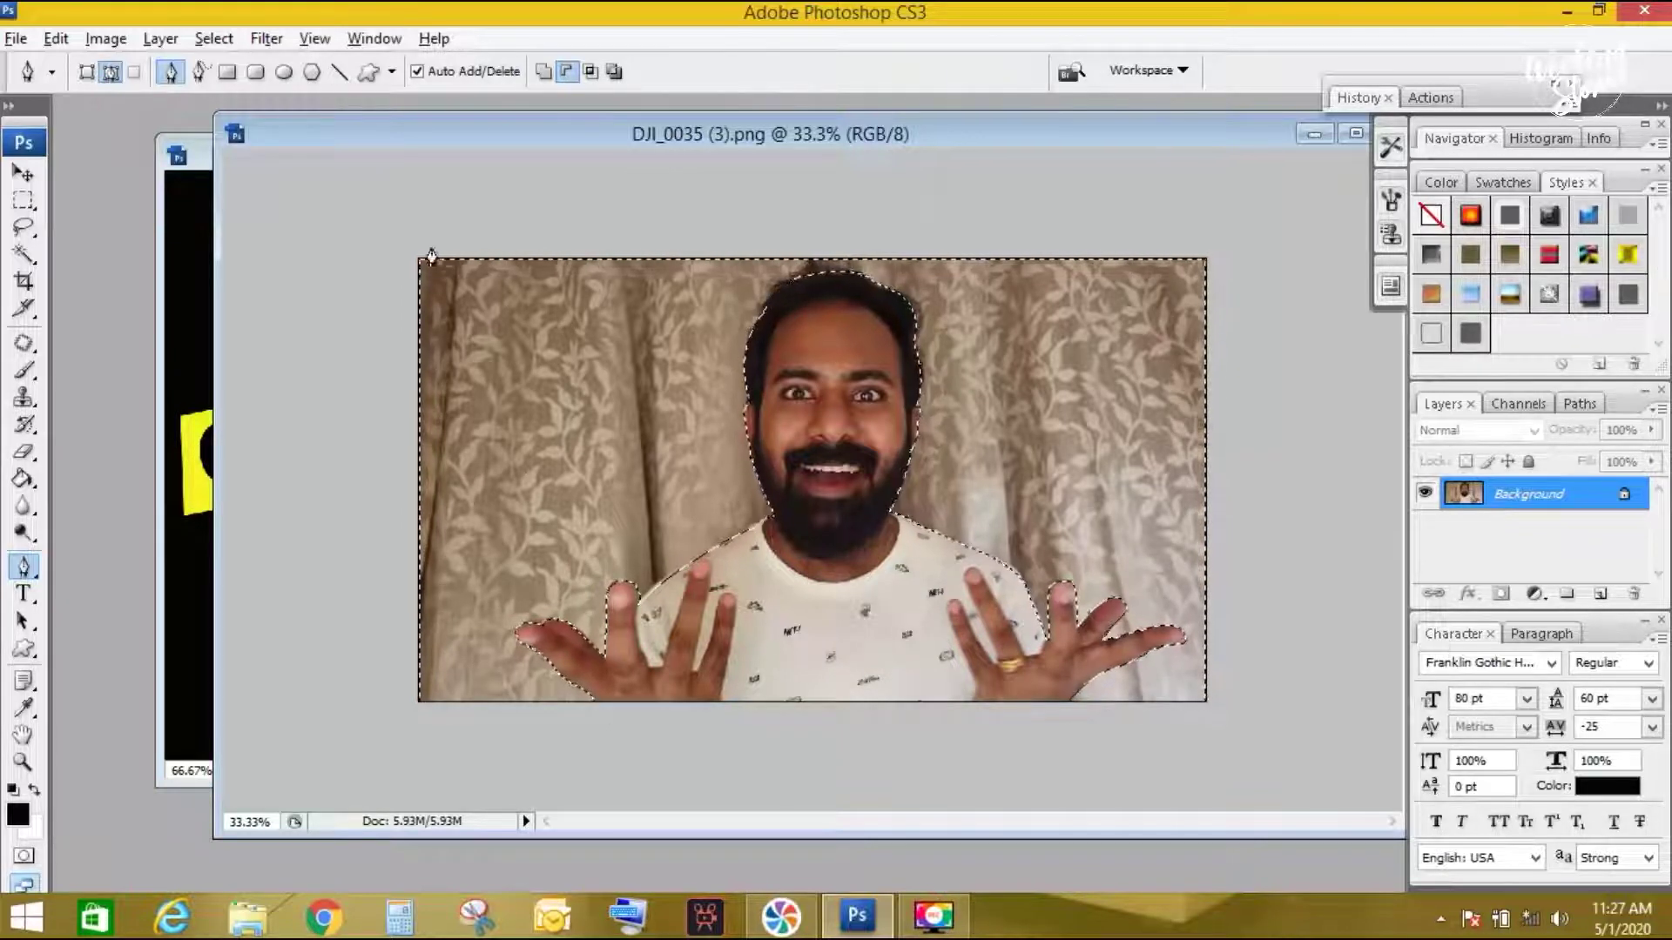
- Try dragging the selected man into the thumbnail, then undo it
click(24, 174)
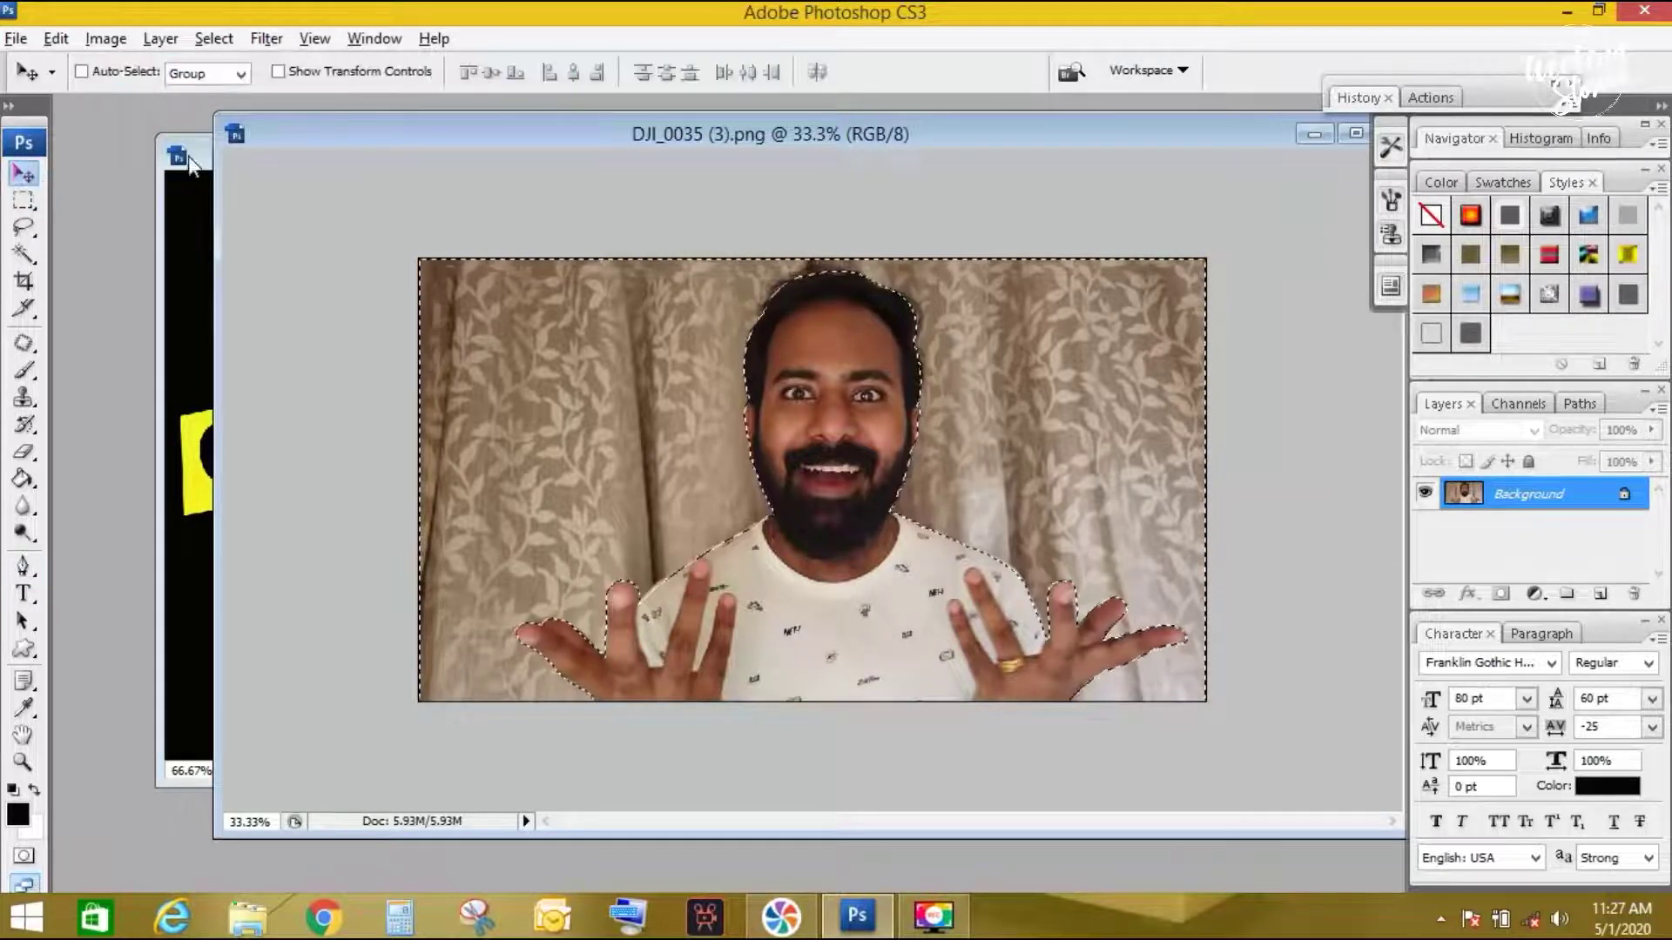
drag(297, 146, 553, 130)
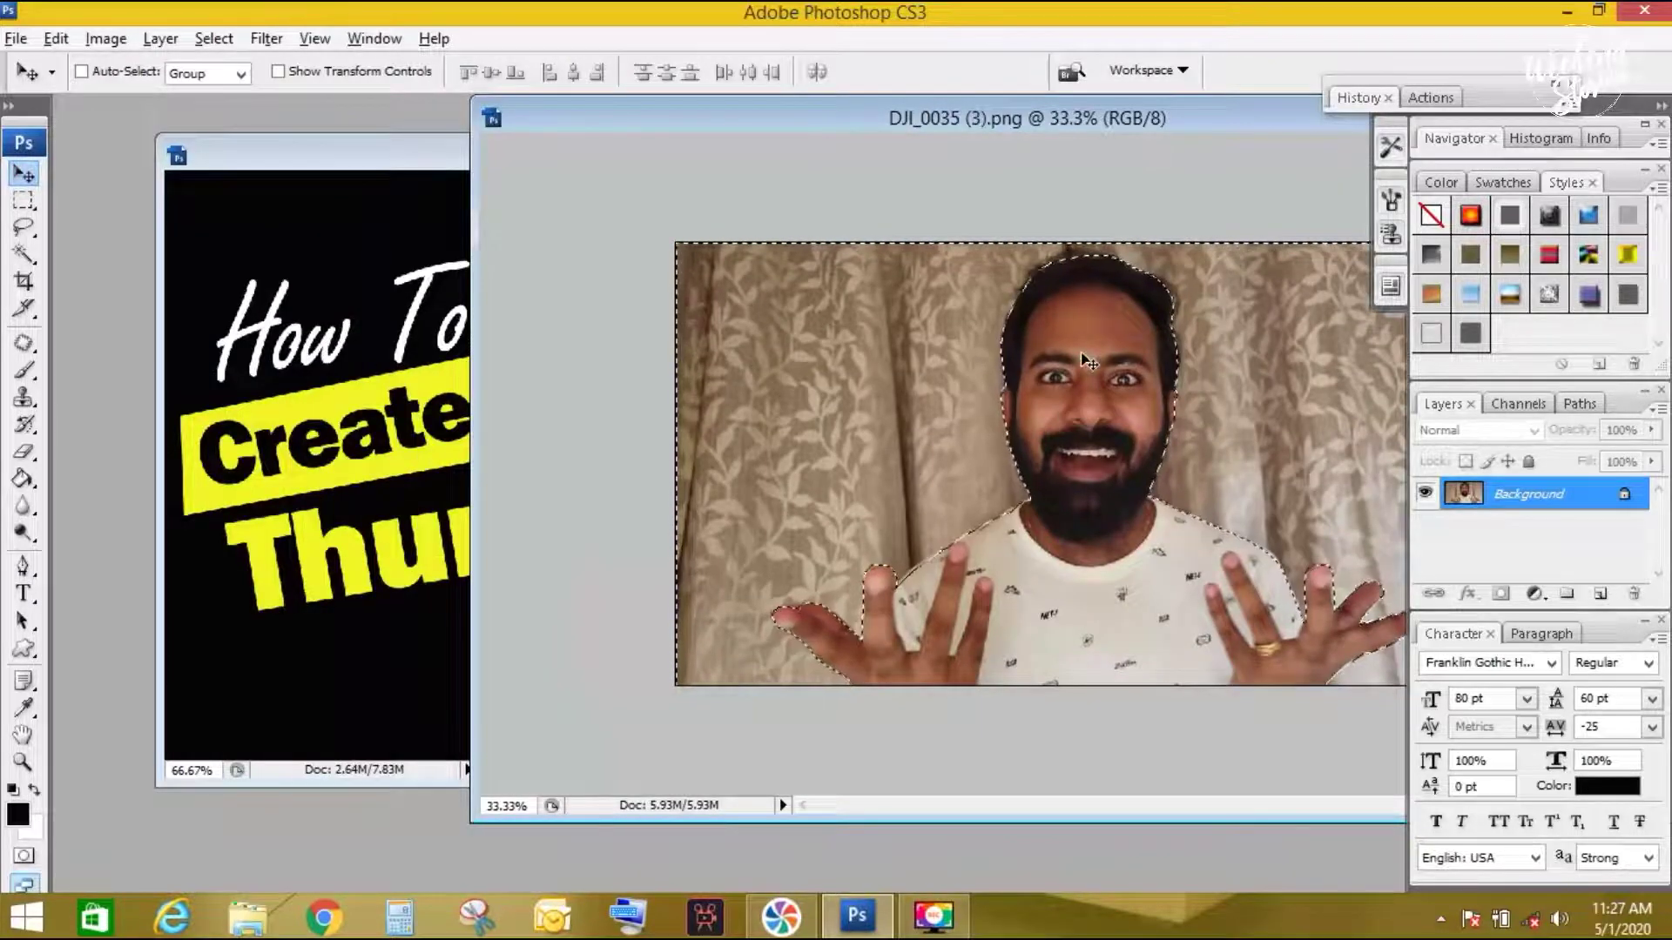
drag(1071, 409, 340, 595)
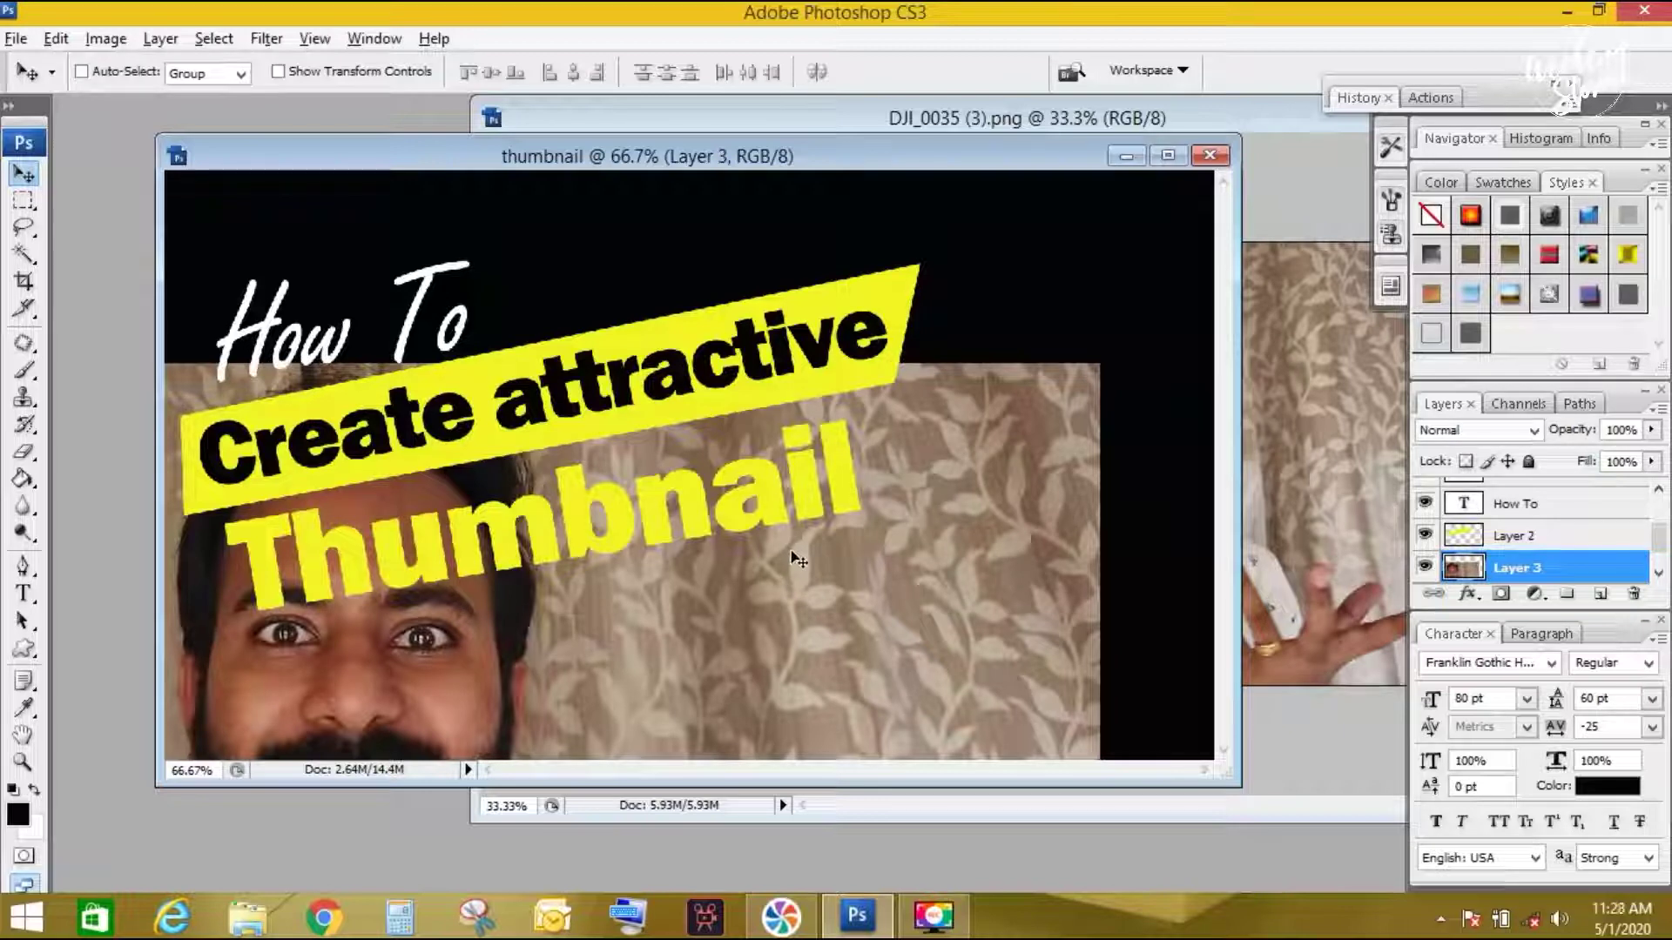
key(ctrl+z)
- Invert the selection, clear the surroundings to white, and drag the man into the thumbnail
click(1232, 127)
key(ctrl+shift+i)
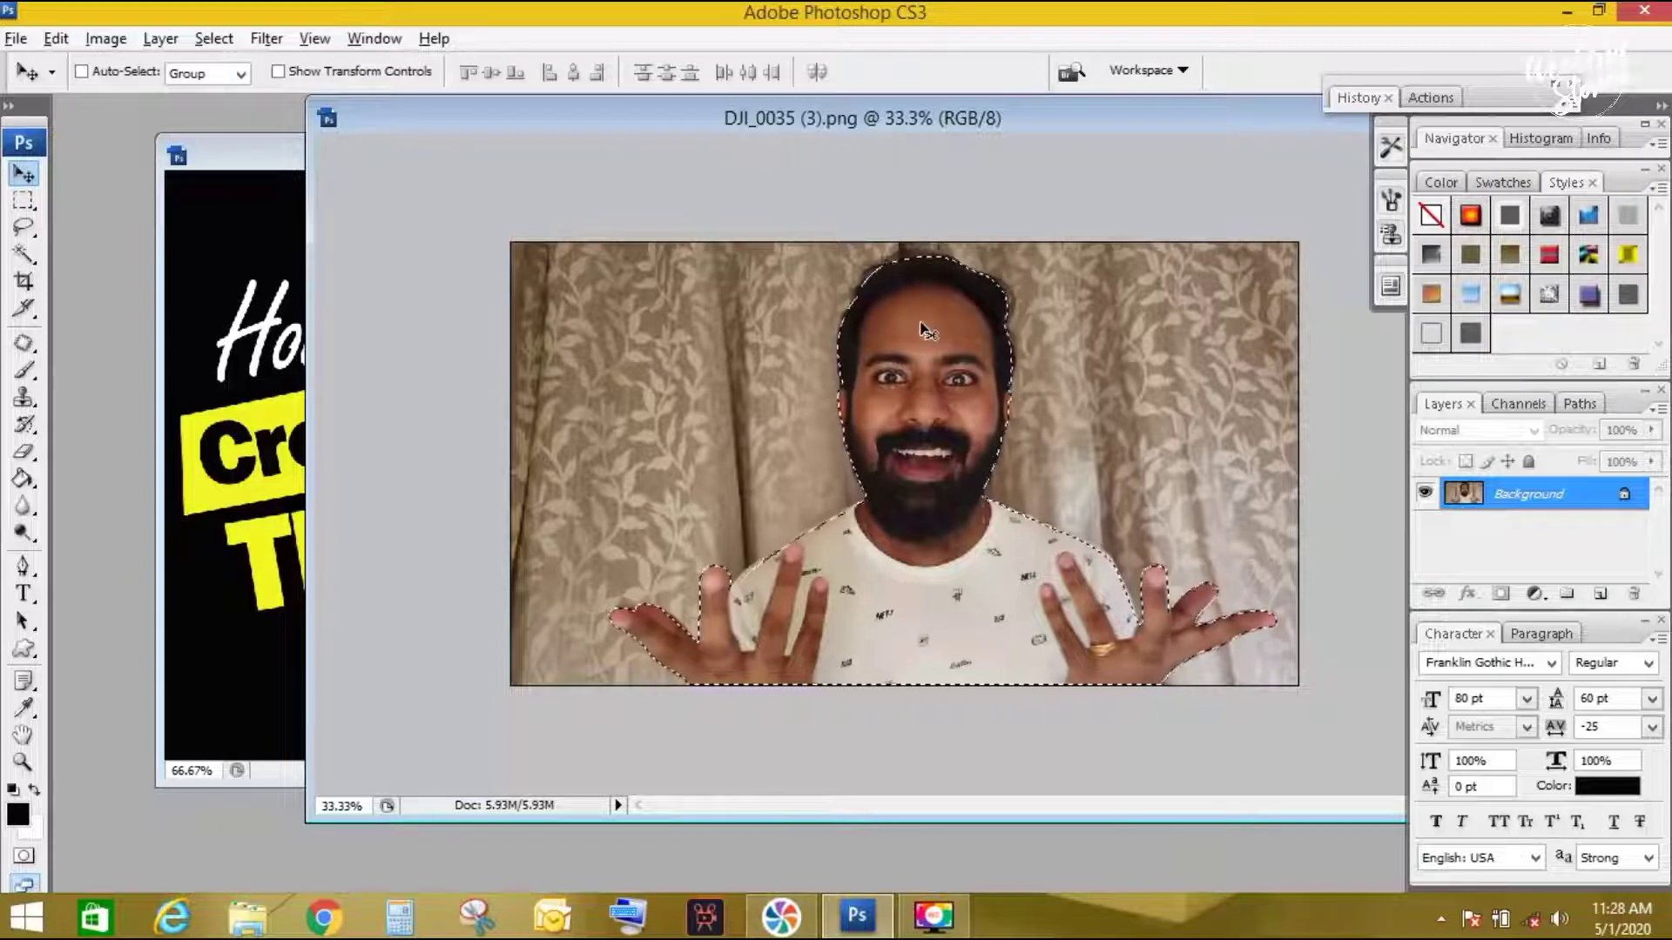
key(Delete)
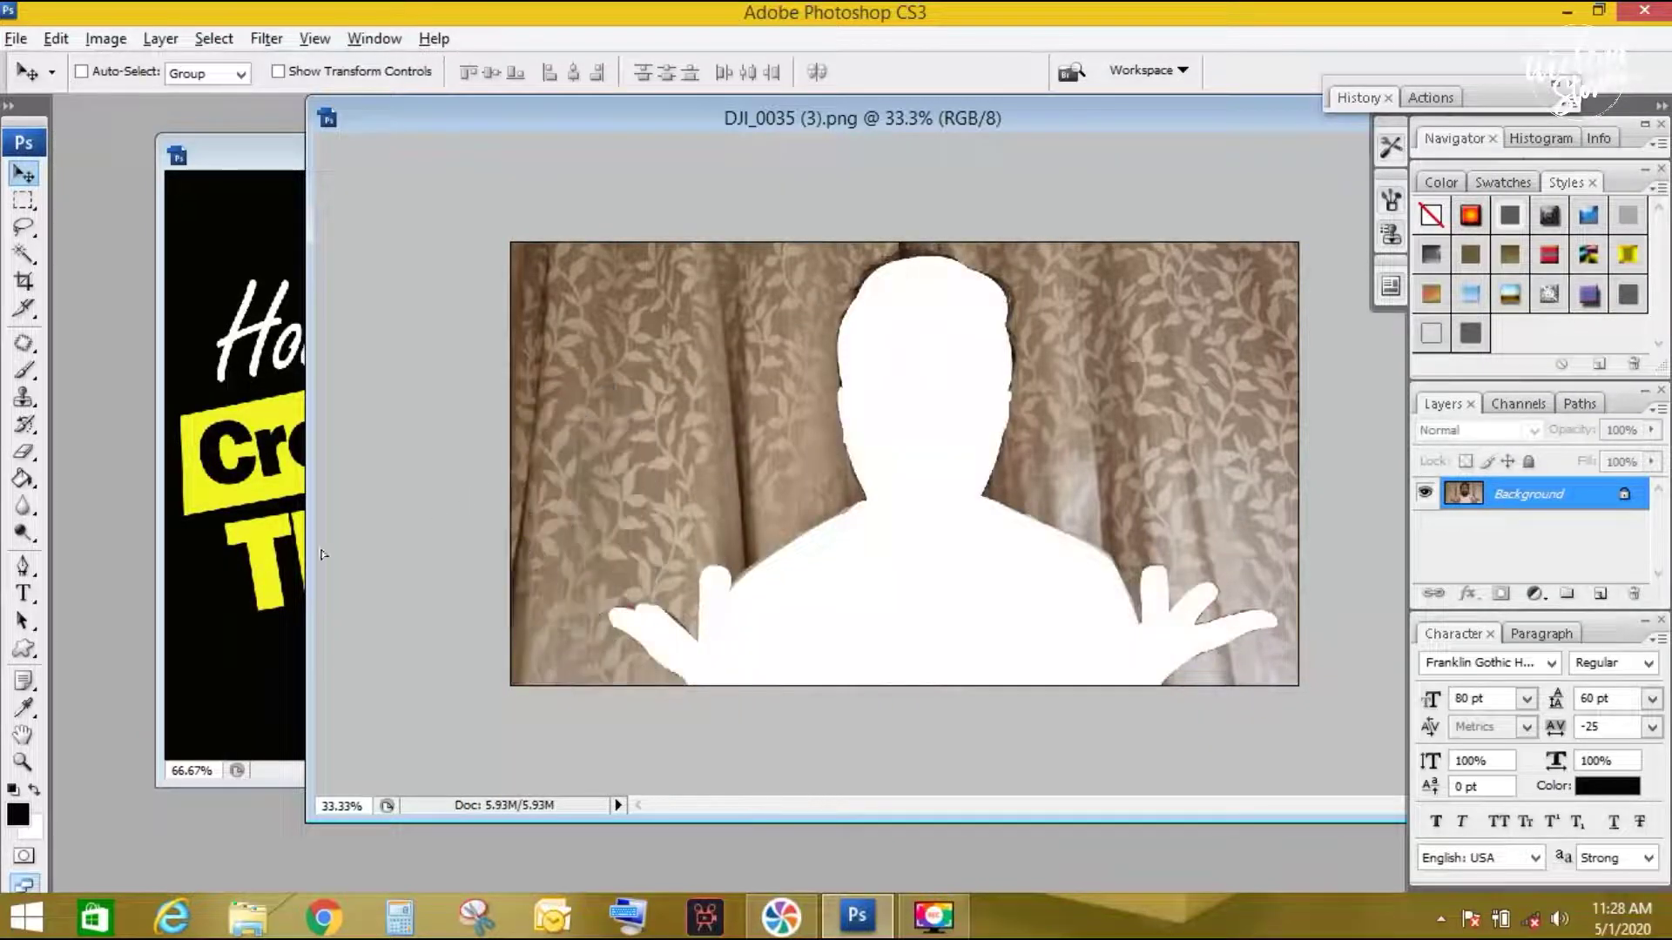
mouse_move(340, 545)
mouse_down()
mouse_move(961, 338)
mouse_move(928, 503)
mouse_up()
- Scale and place the man on the thumbnail's right with Free Transform, then zoom to 66.7%
key(ctrl+t)
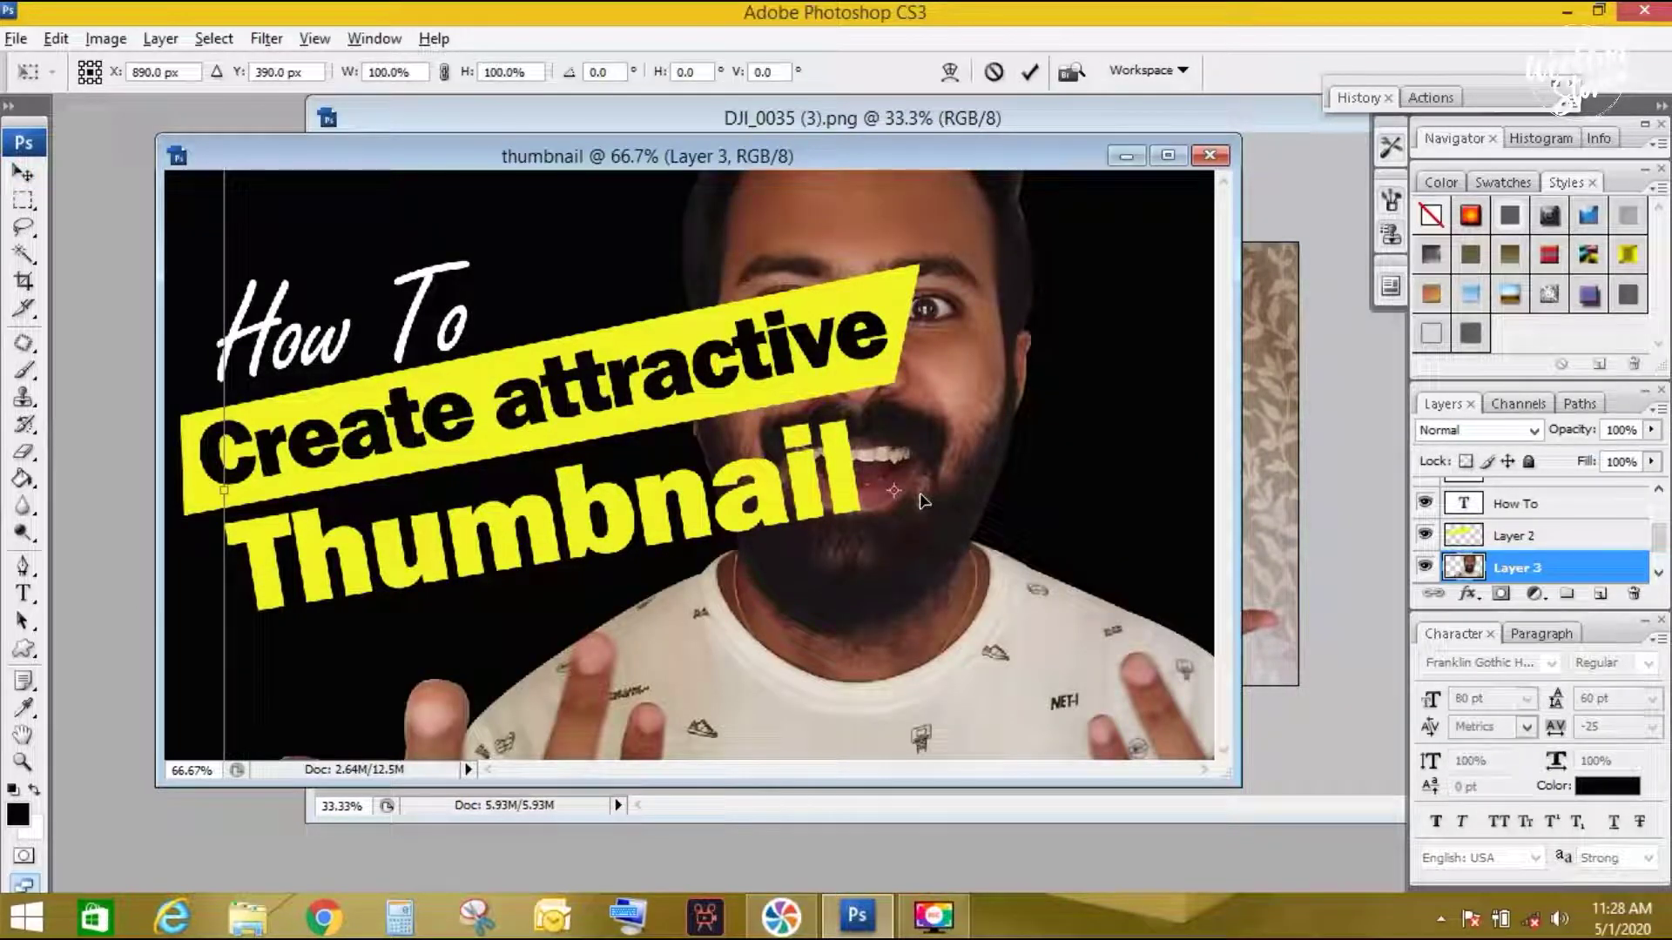
key(ctrl+minus)
key(ctrl+minus)
key(ctrl+minus)
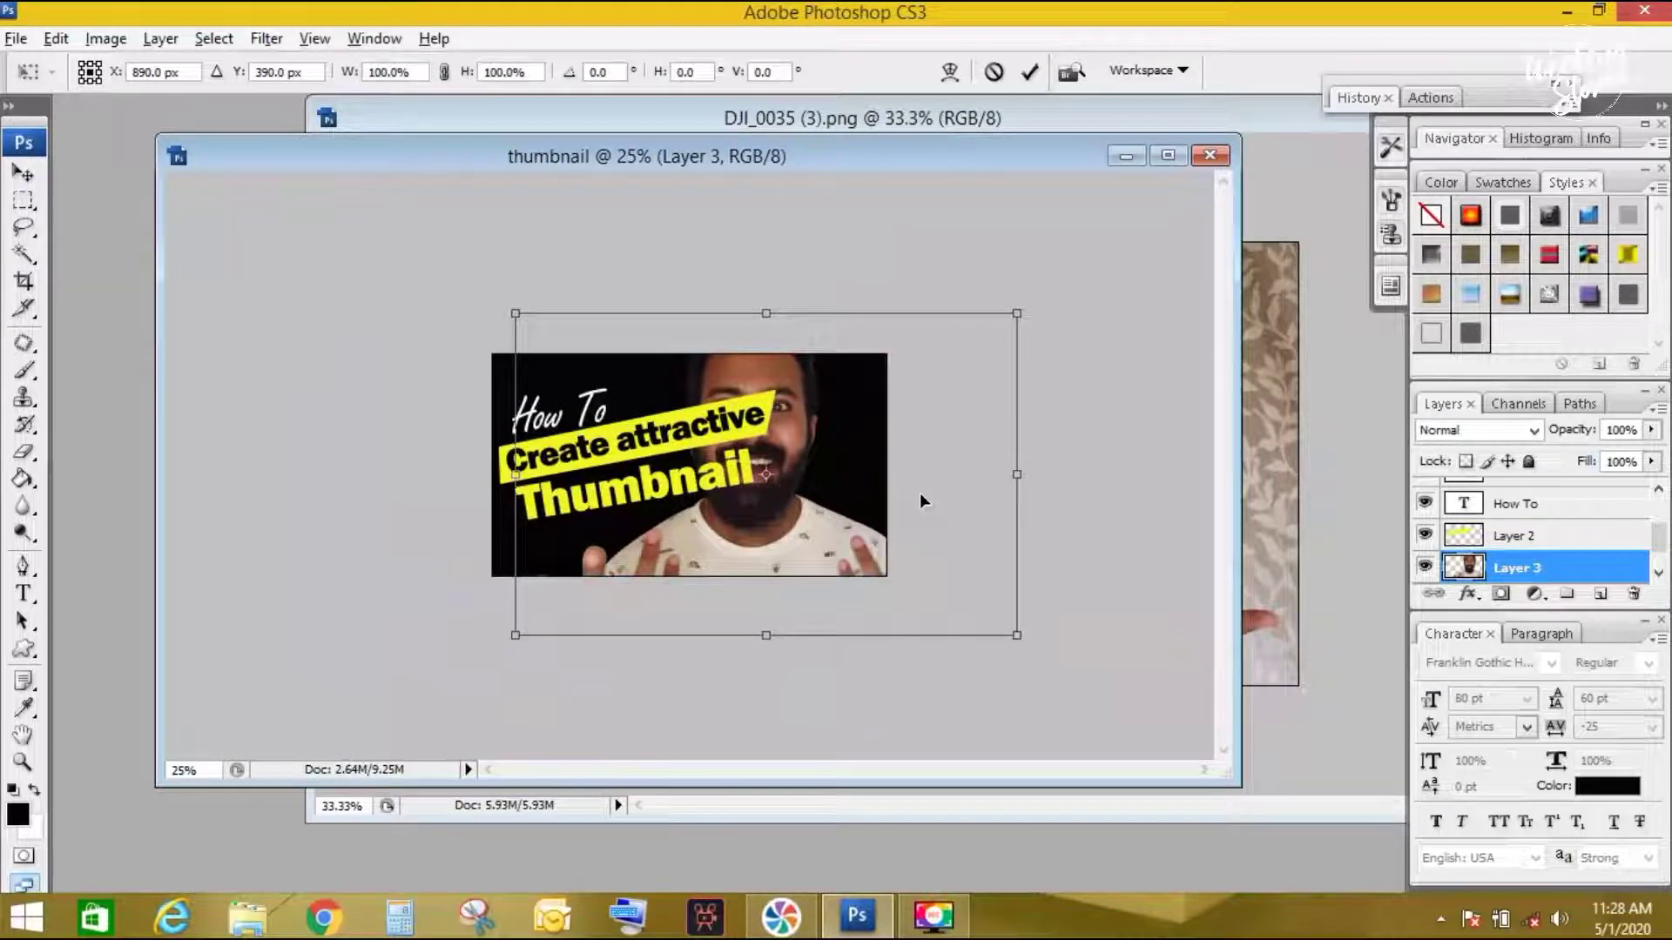
key(Return)
key(z)
click(919, 493)
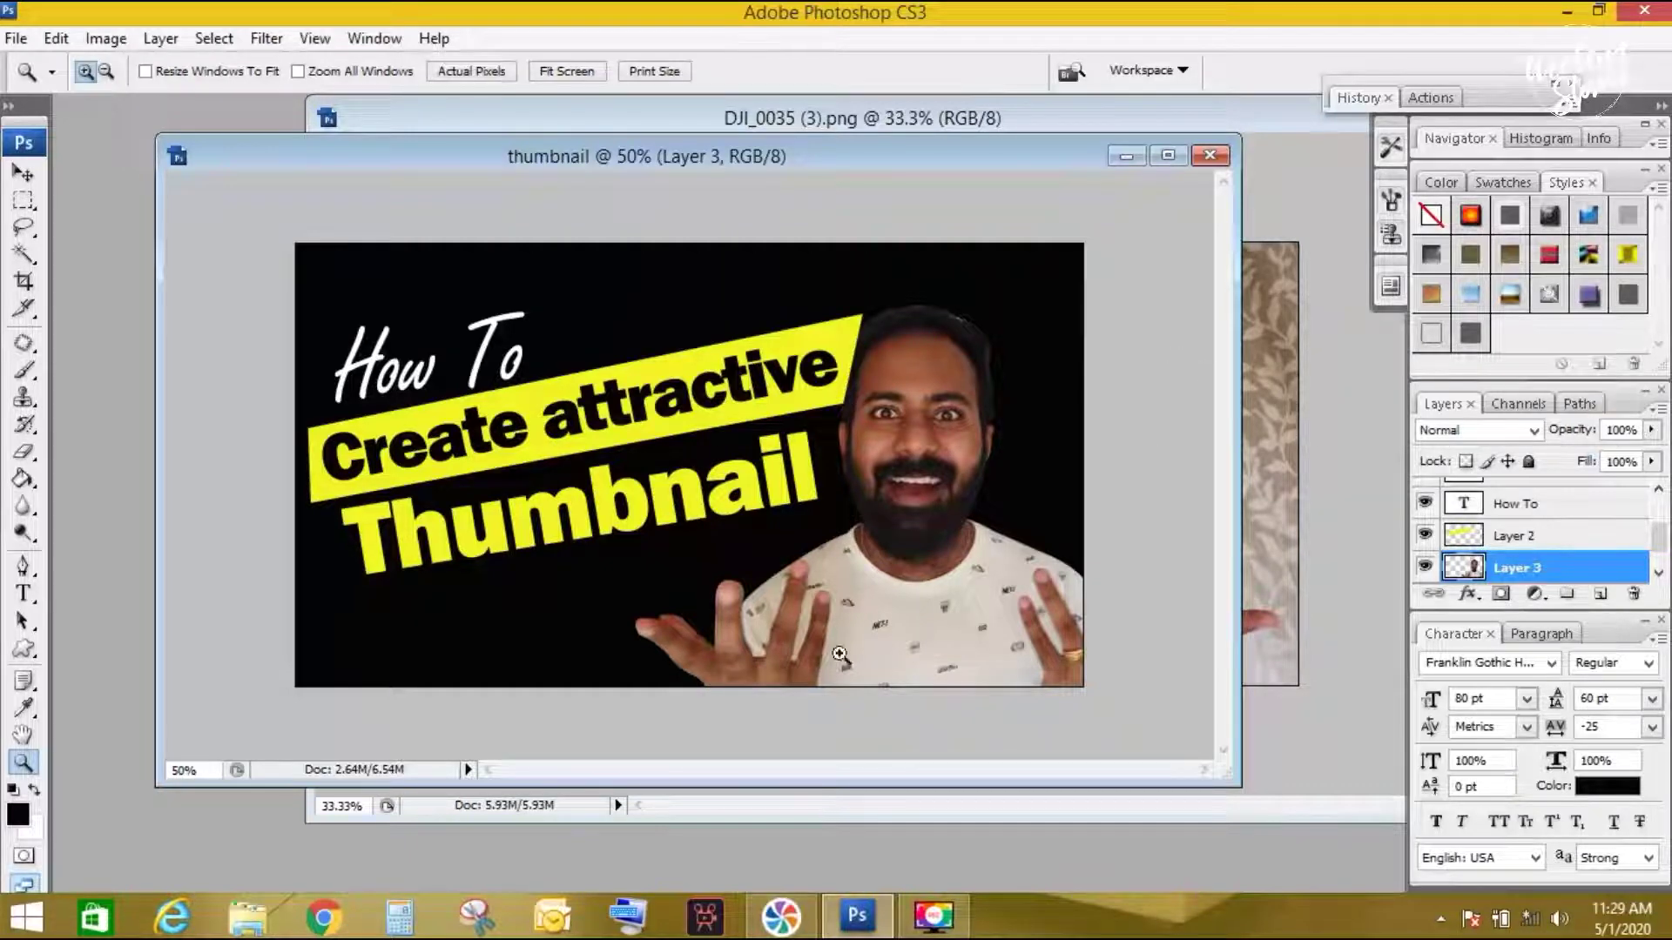
click(755, 546)
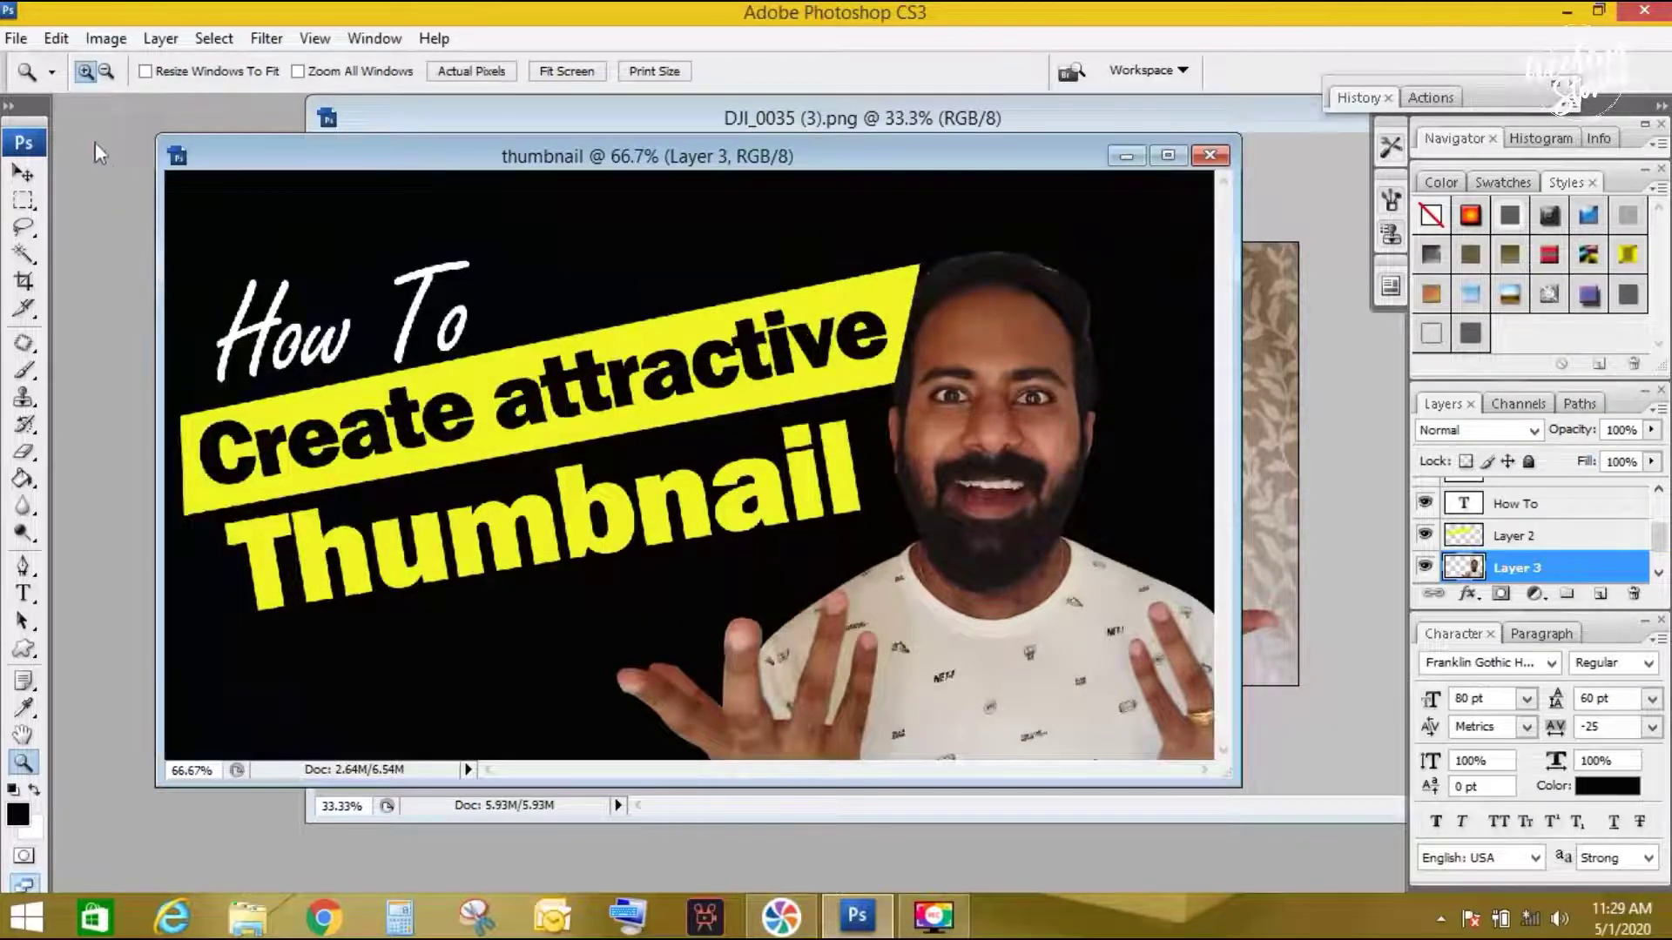
click(106, 38)
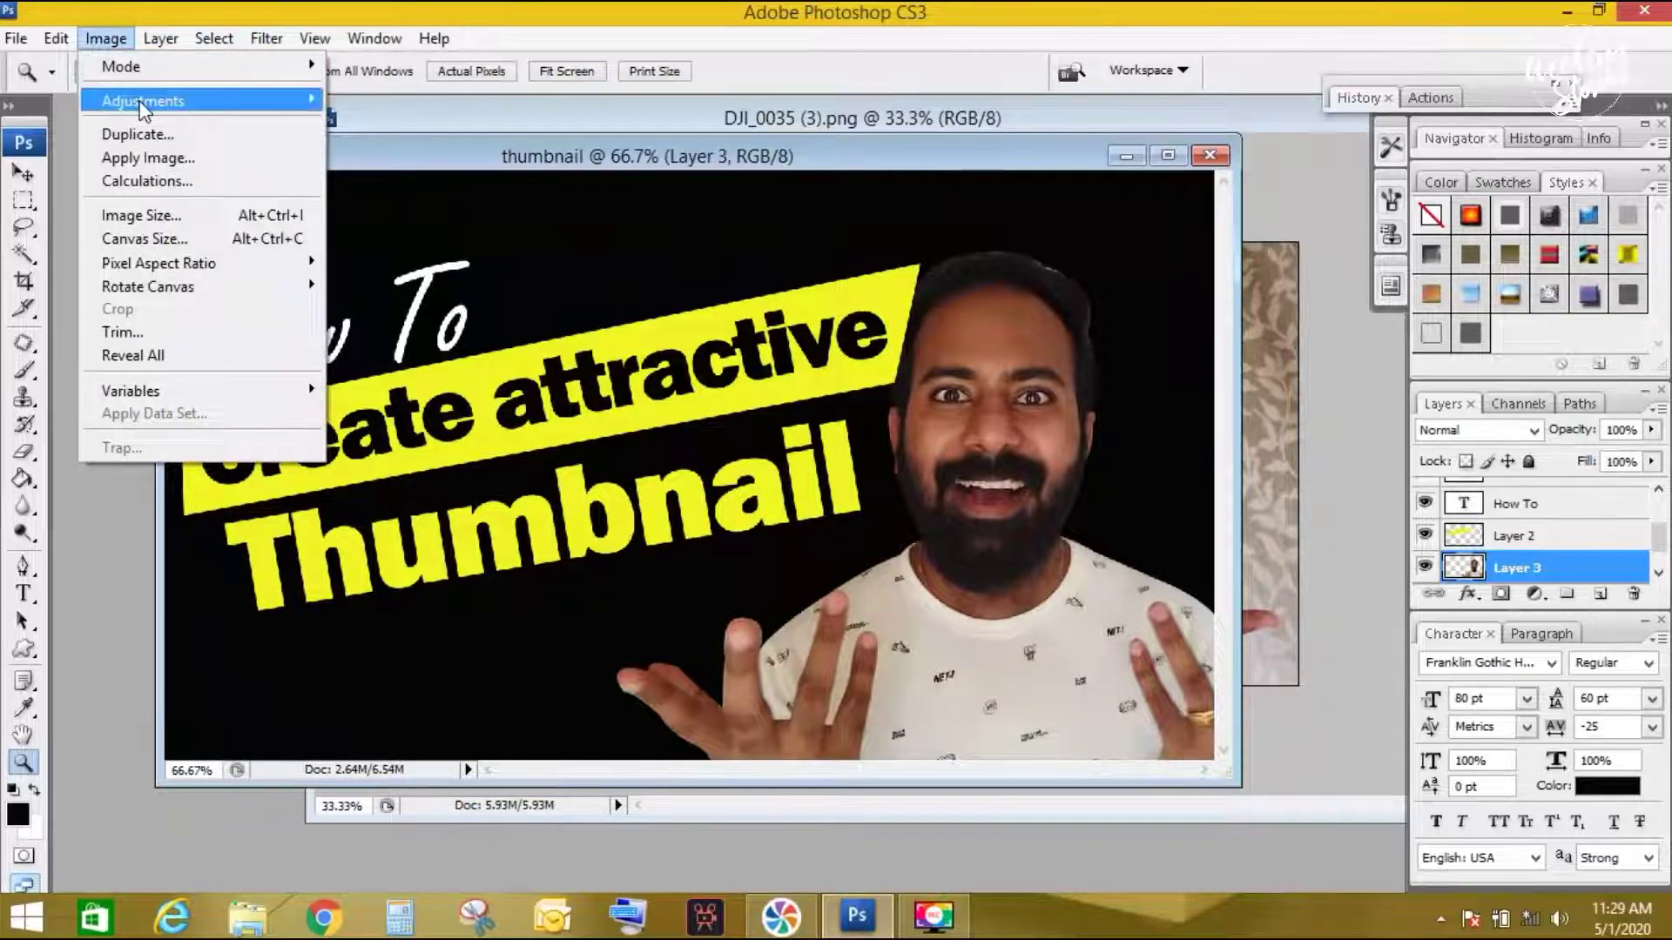
- Apply an auto tonal adjustment, then Selective Color with Blacks range set to +12% black
click(418, 148)
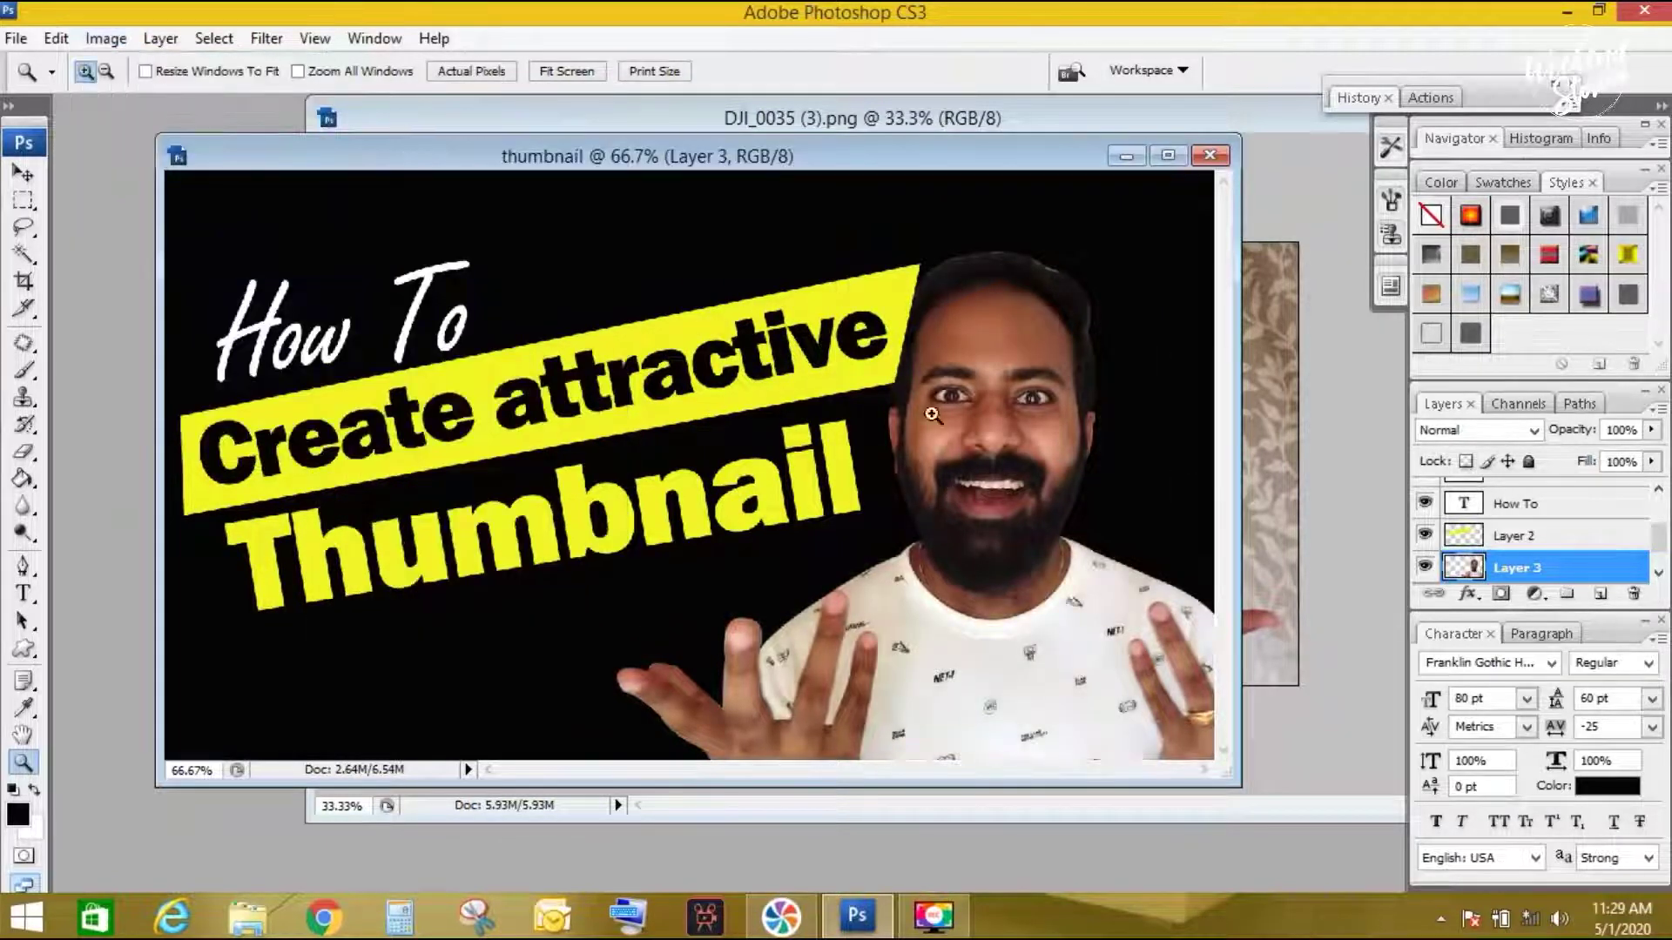
click(106, 38)
mouse_move(143, 101)
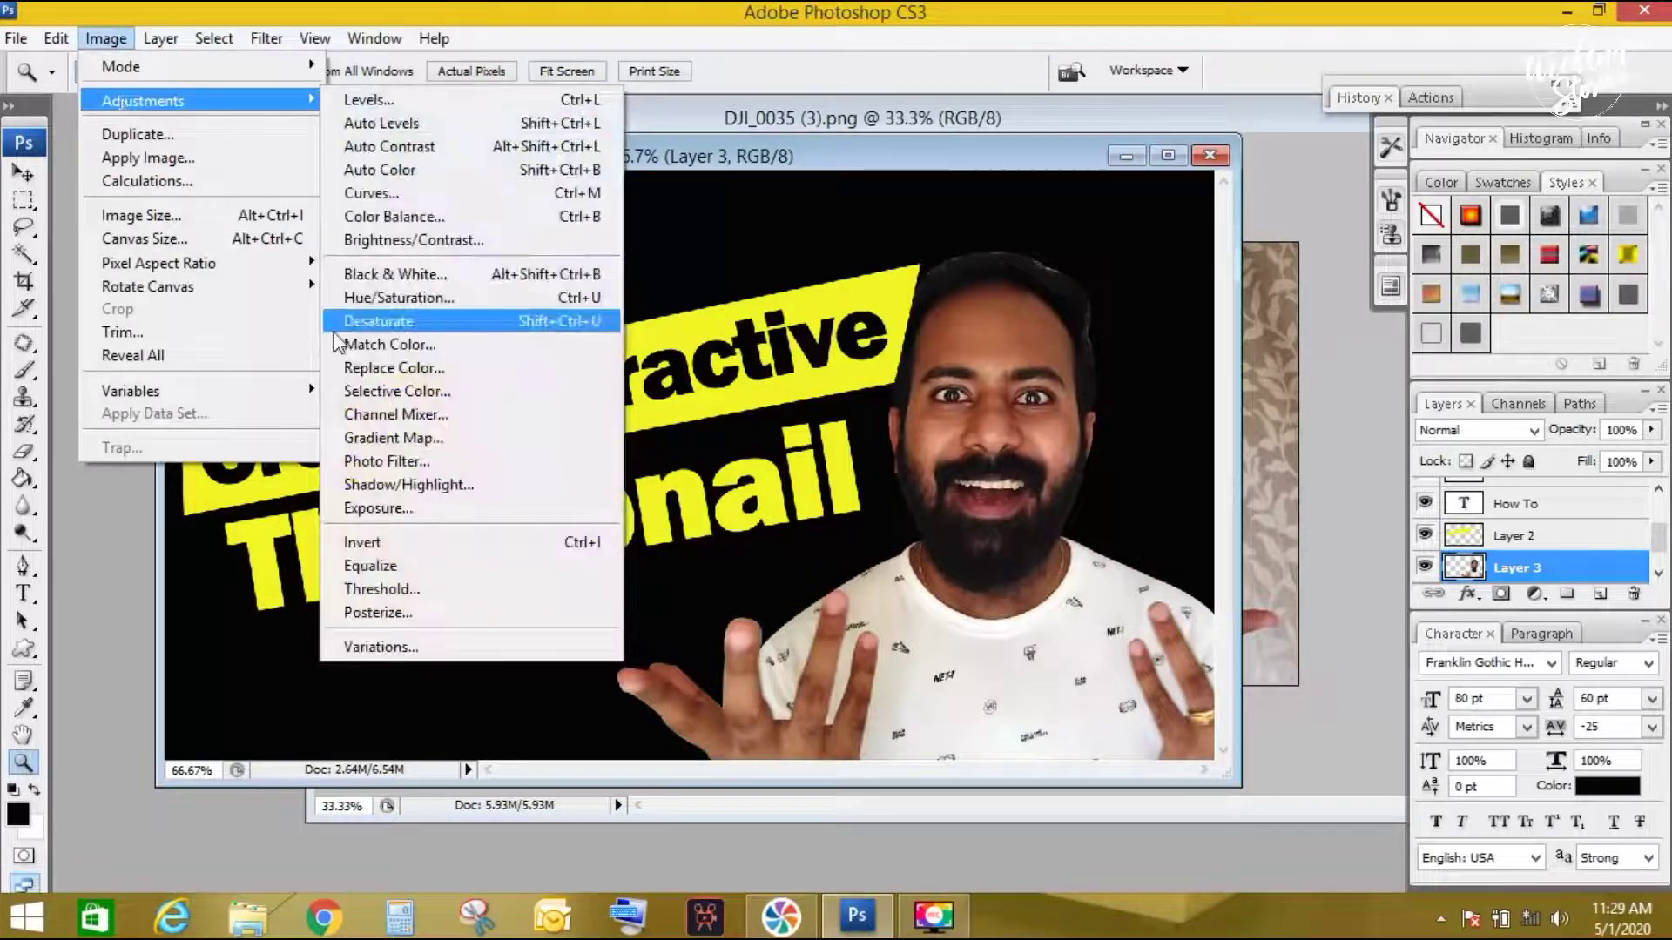
click(396, 391)
click(1081, 81)
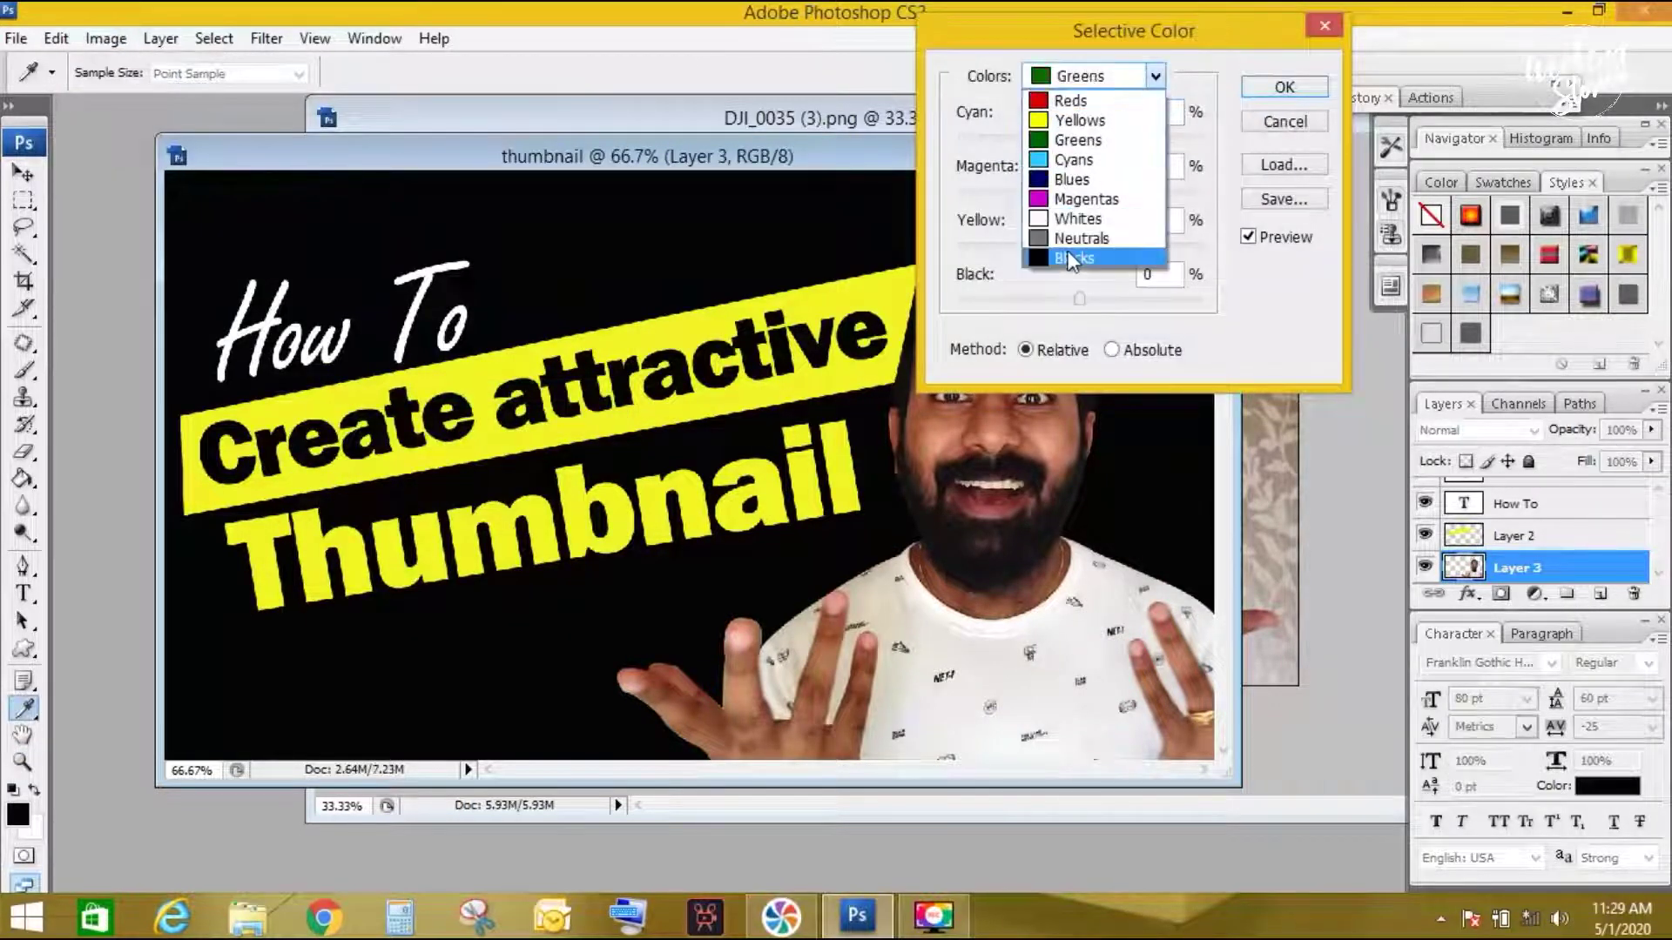
click(1068, 252)
click(1095, 300)
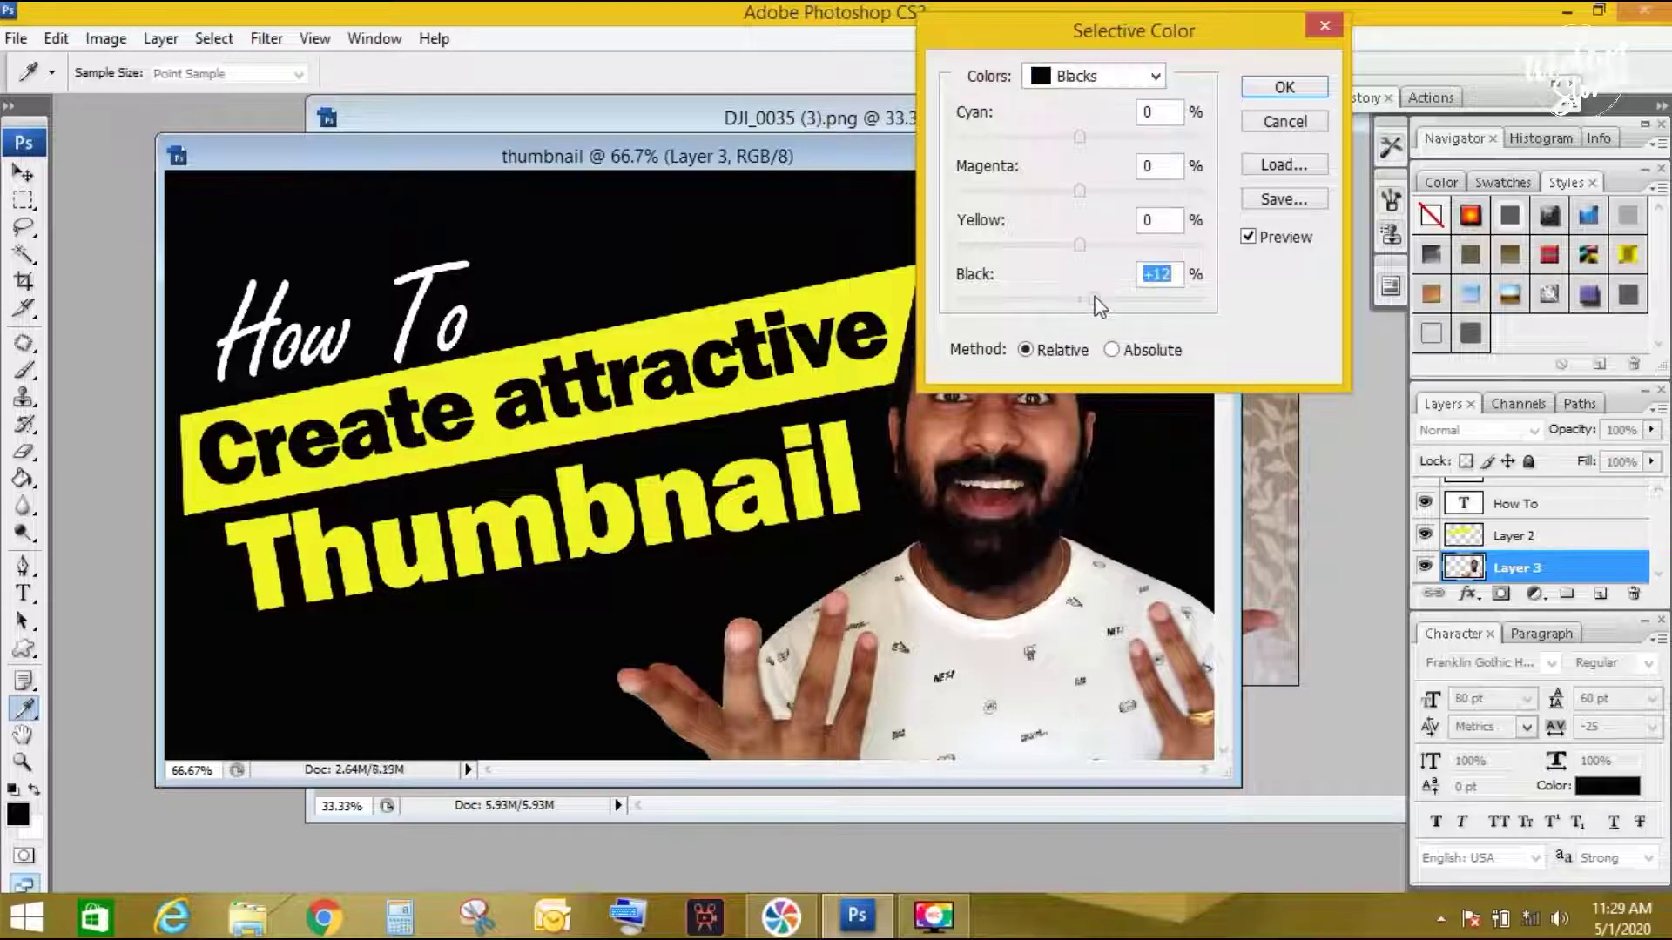
mouse_move(1184, 33)
mouse_down()
mouse_move(1463, 344)
mouse_move(561, 169)
mouse_move(736, 172)
mouse_up()
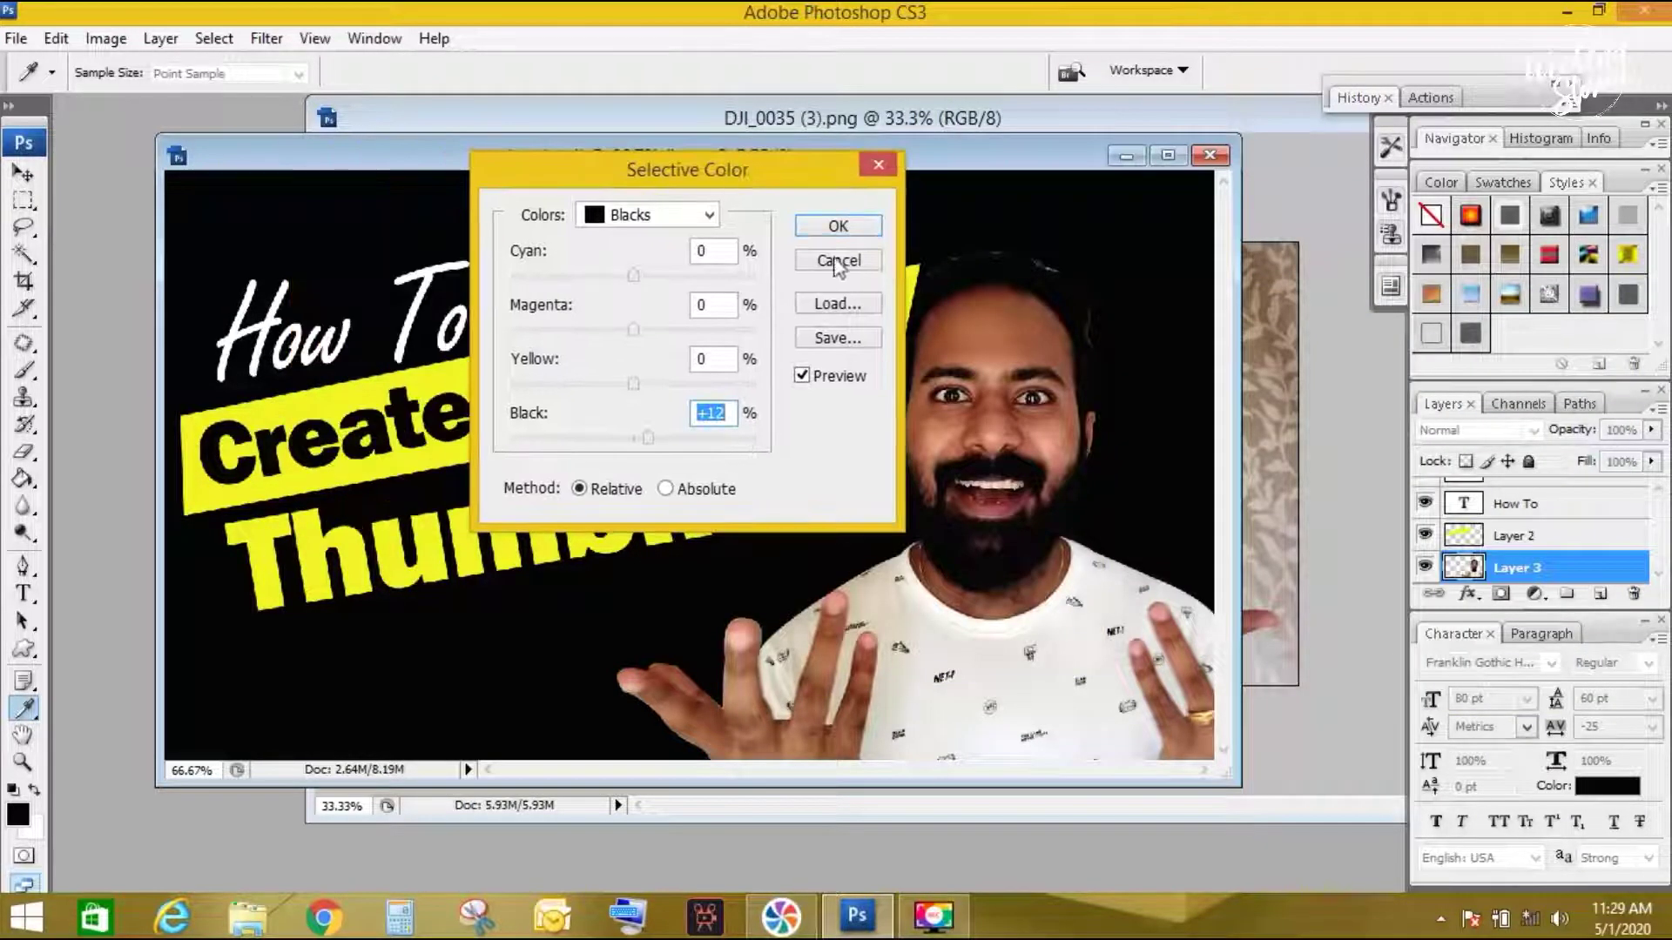
click(837, 225)
key(z)
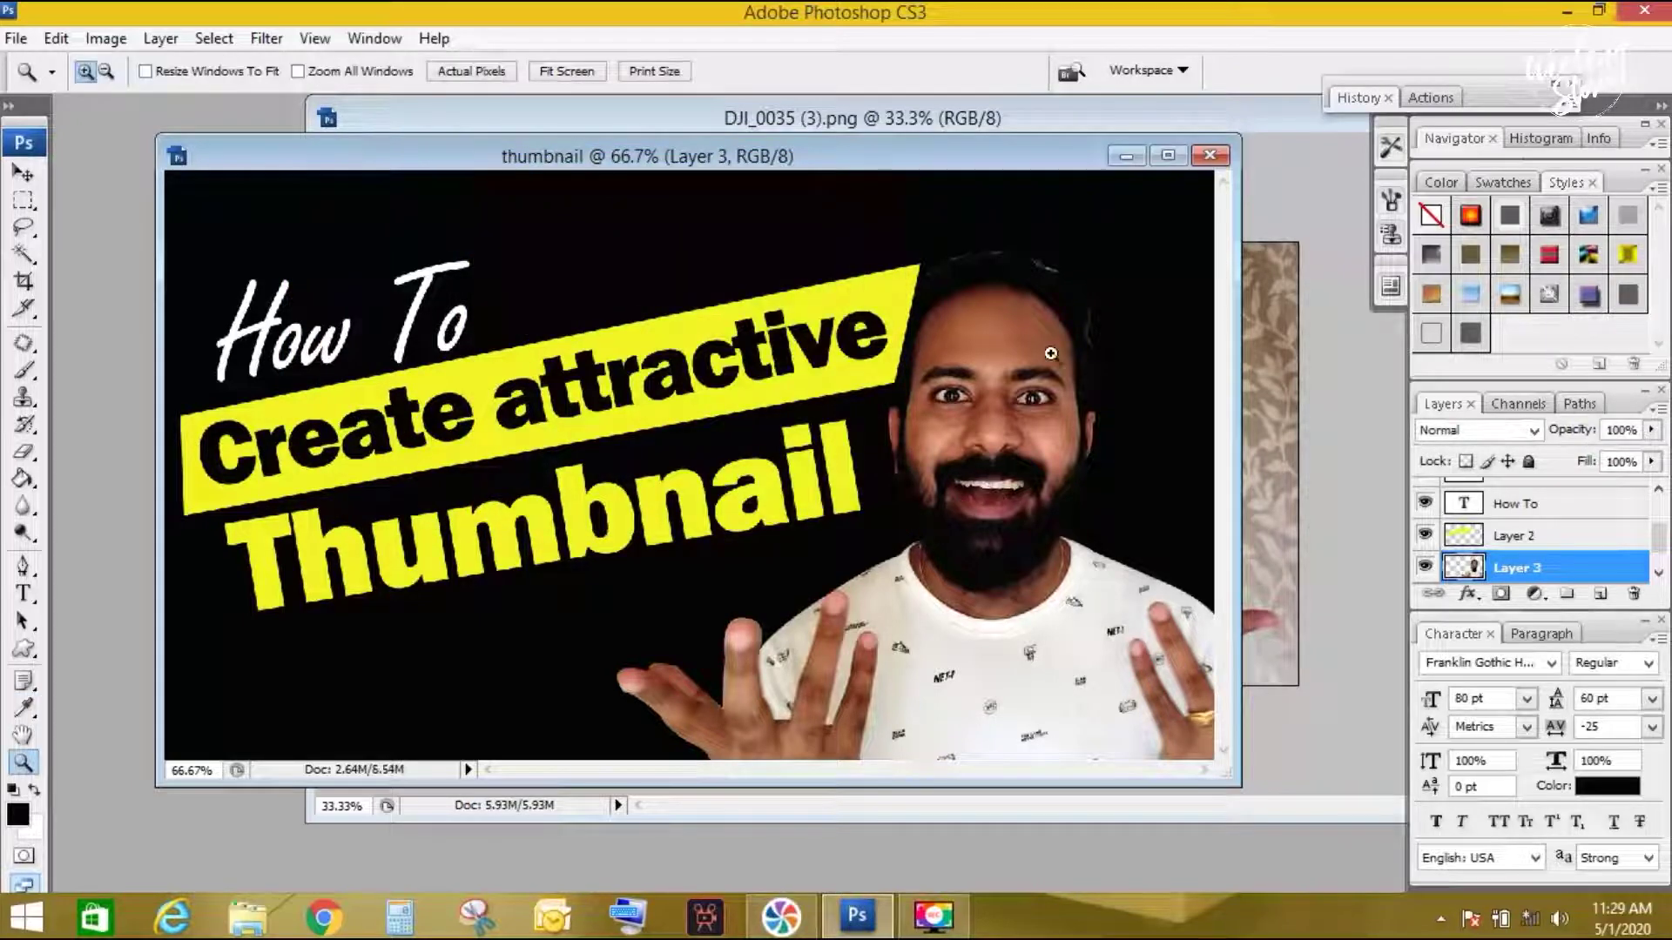
- Zoom in on the top of the man's head and set the Eraser to 94% opacity
click(858, 413)
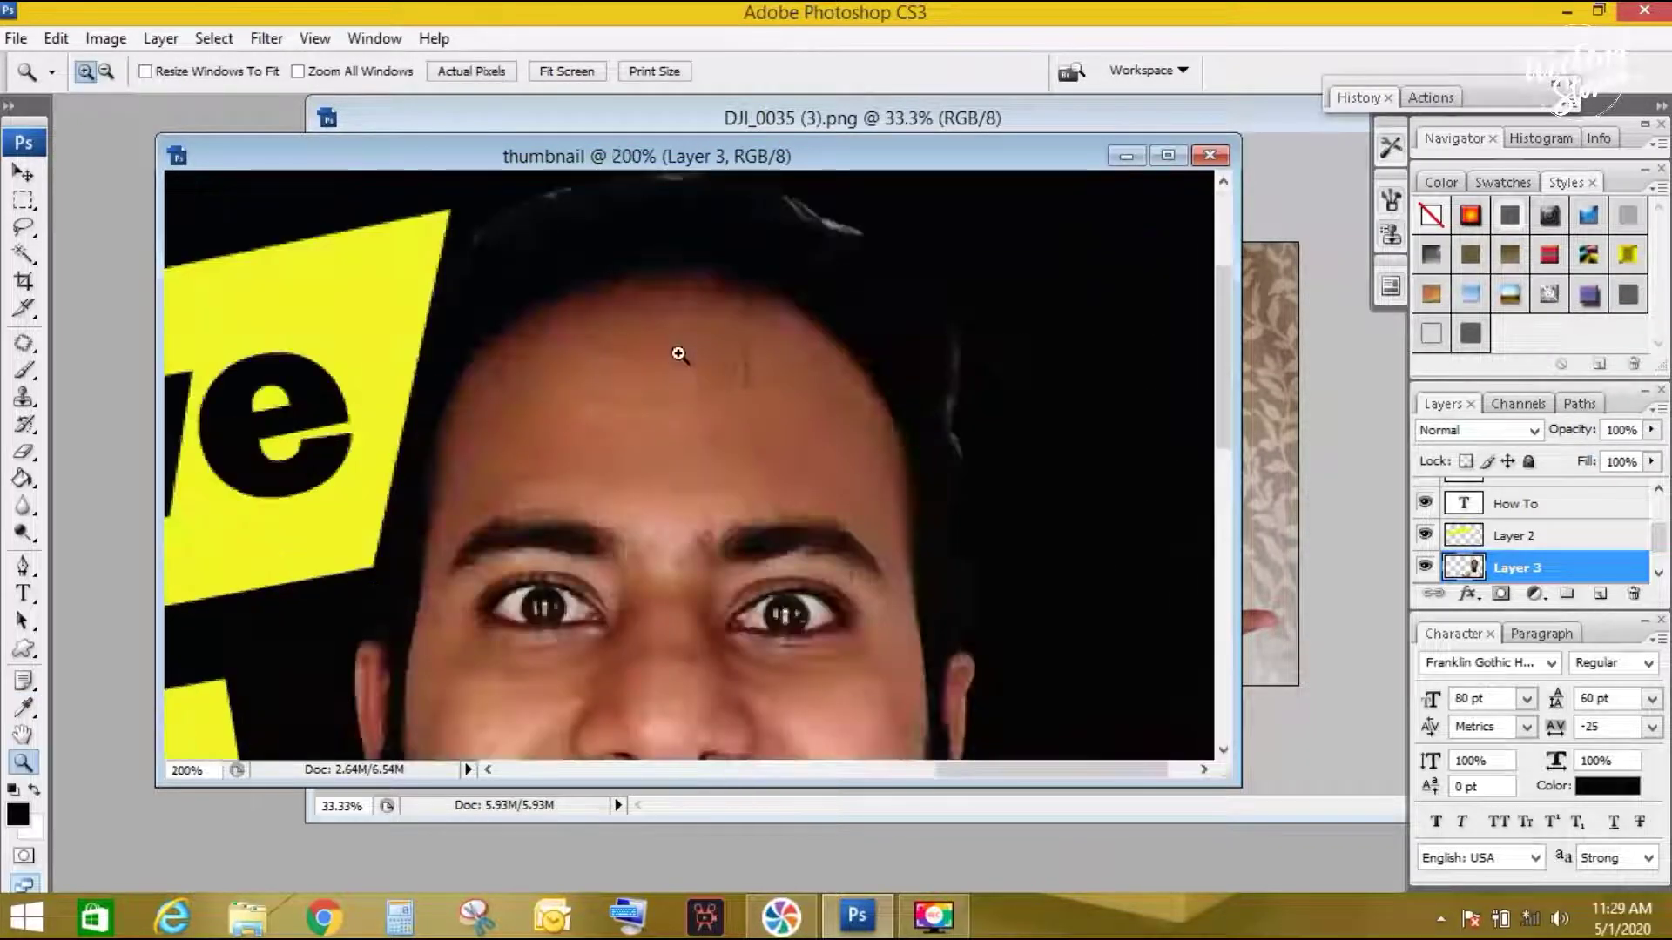
drag(667, 300, 691, 459)
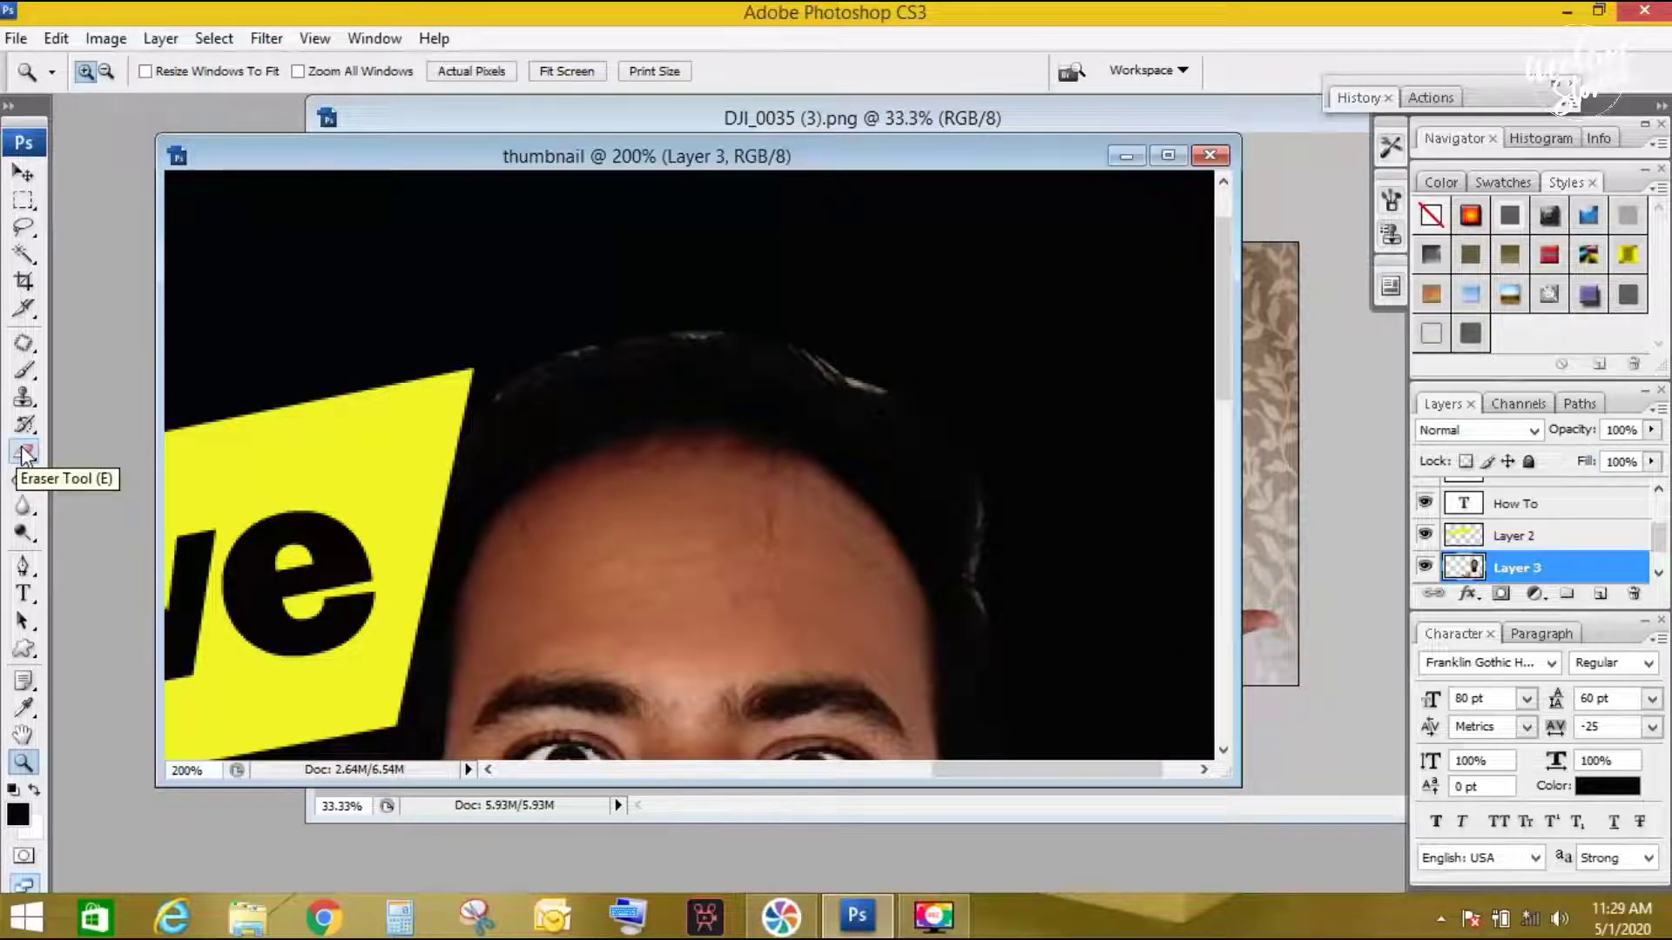
click(24, 453)
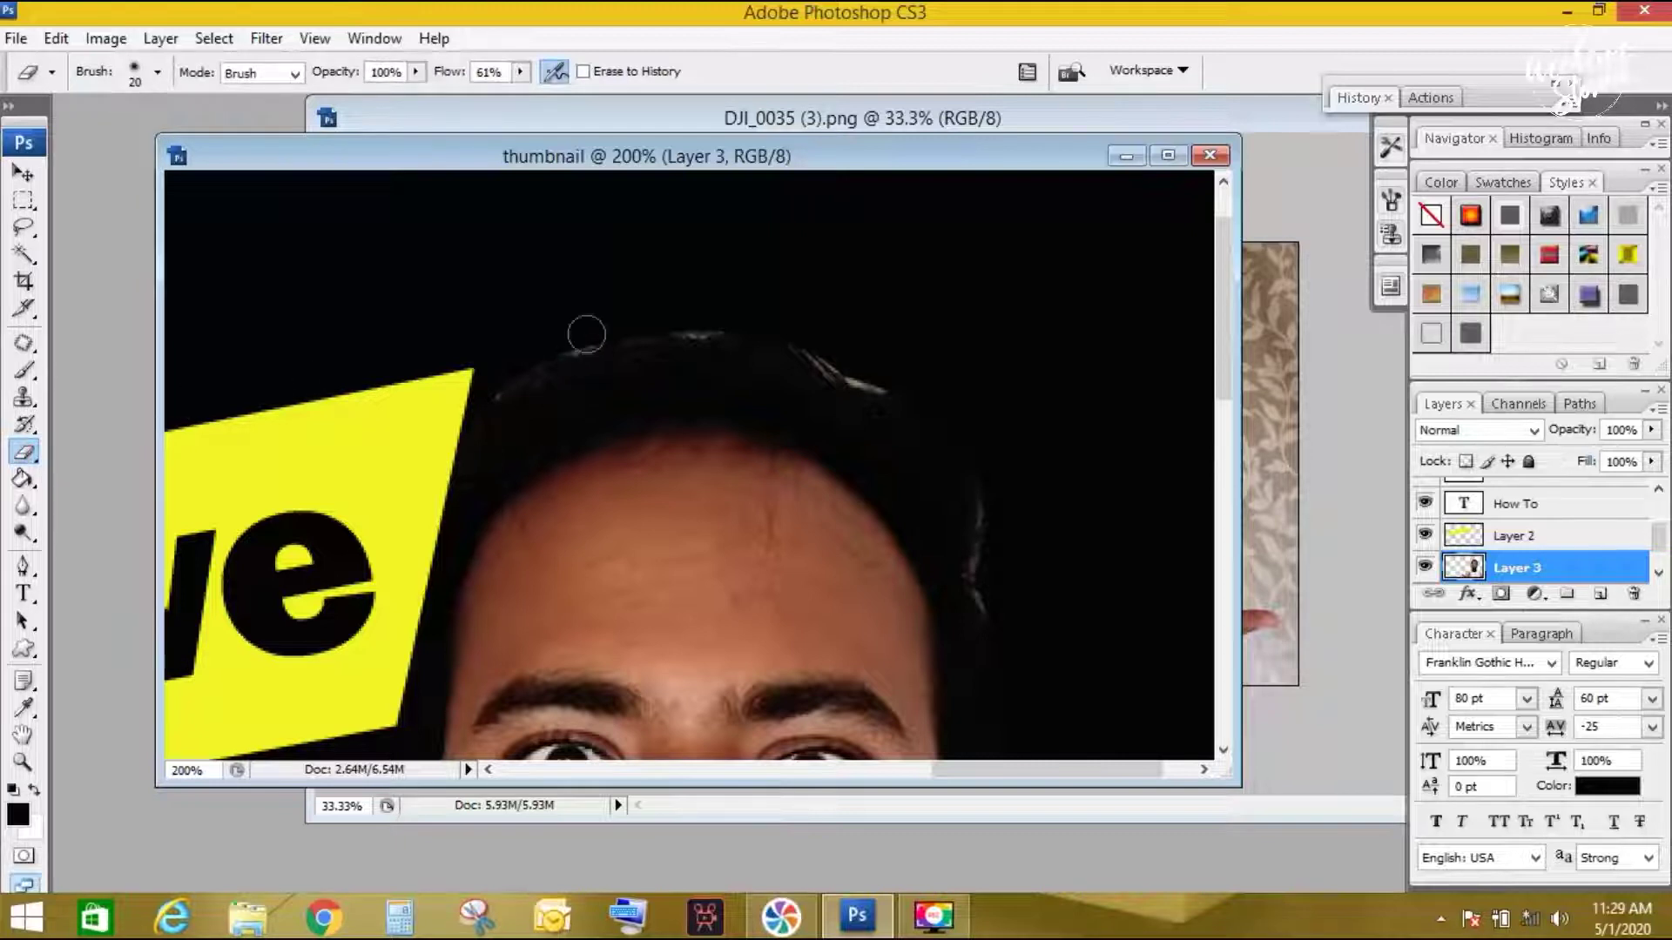
click(416, 72)
click(432, 405)
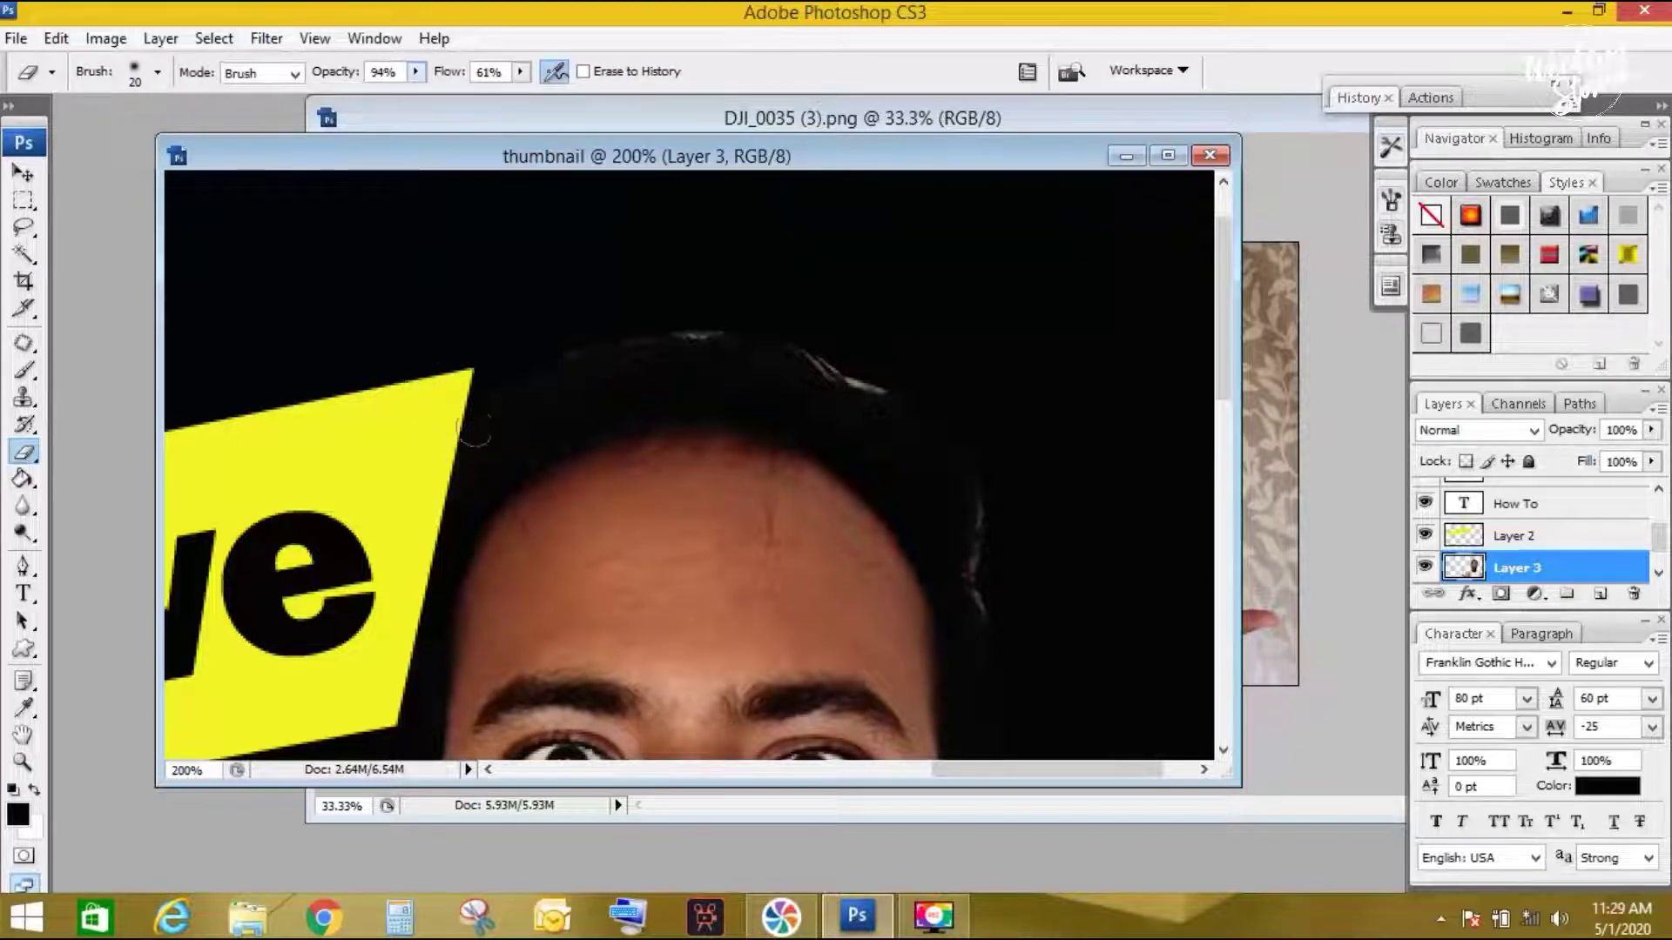
- Erase the bright hair strands around the head and forehead, then zoom back out to the full thumbnail
drag(858, 372, 728, 328)
drag(971, 559, 971, 492)
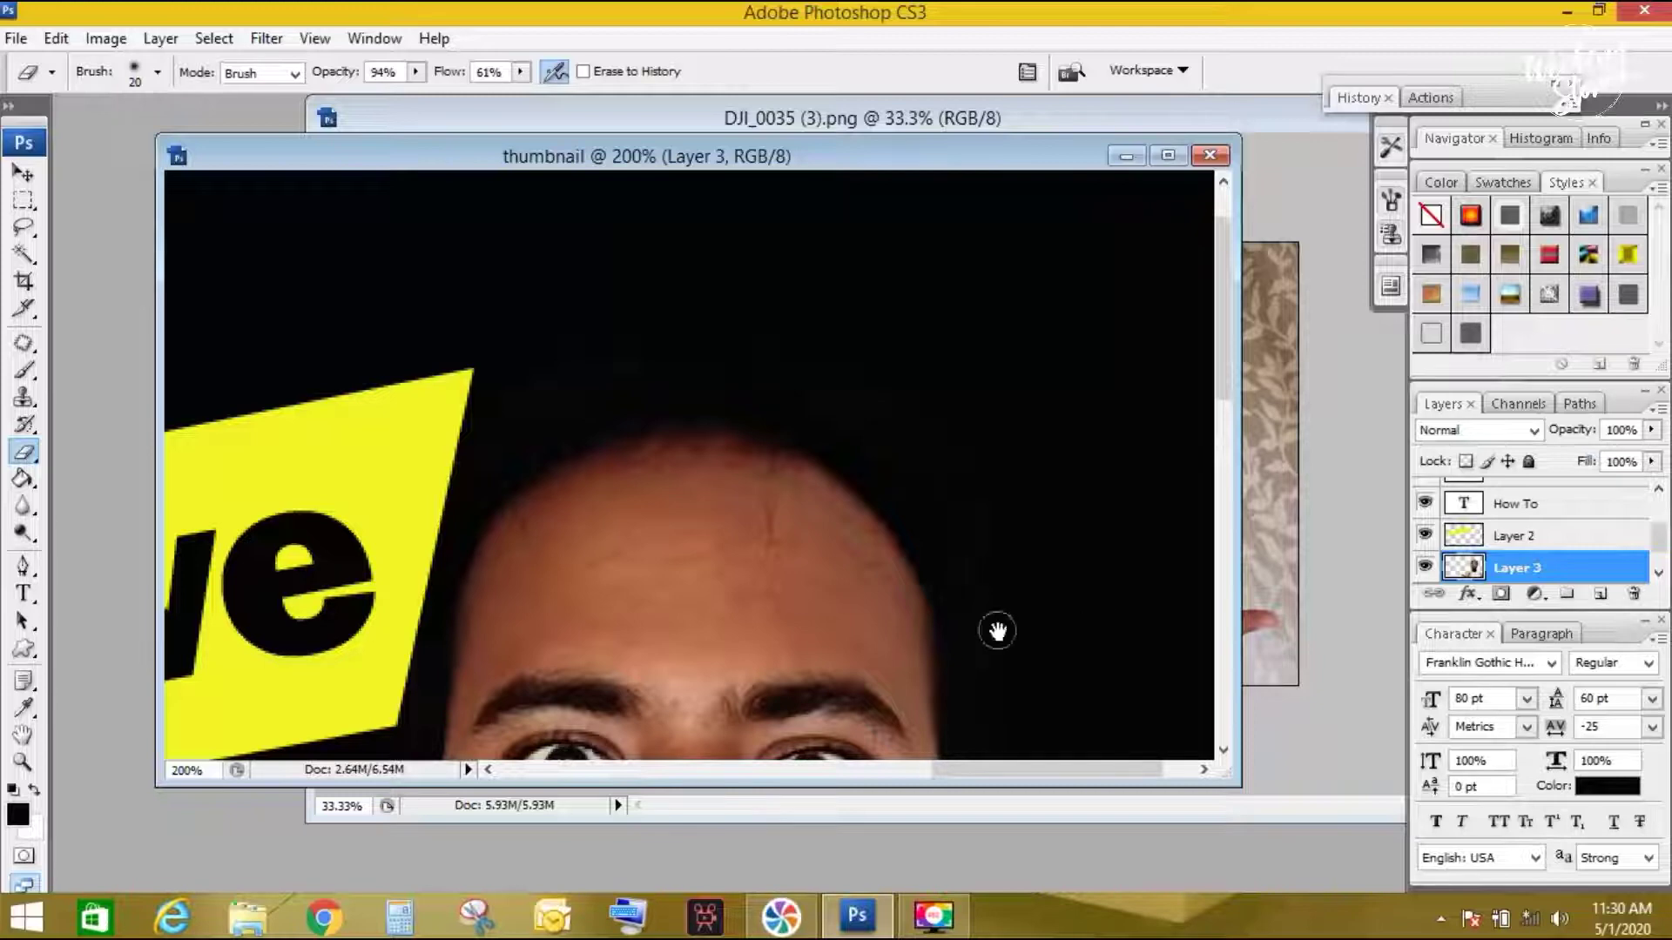
drag(996, 630, 799, 310)
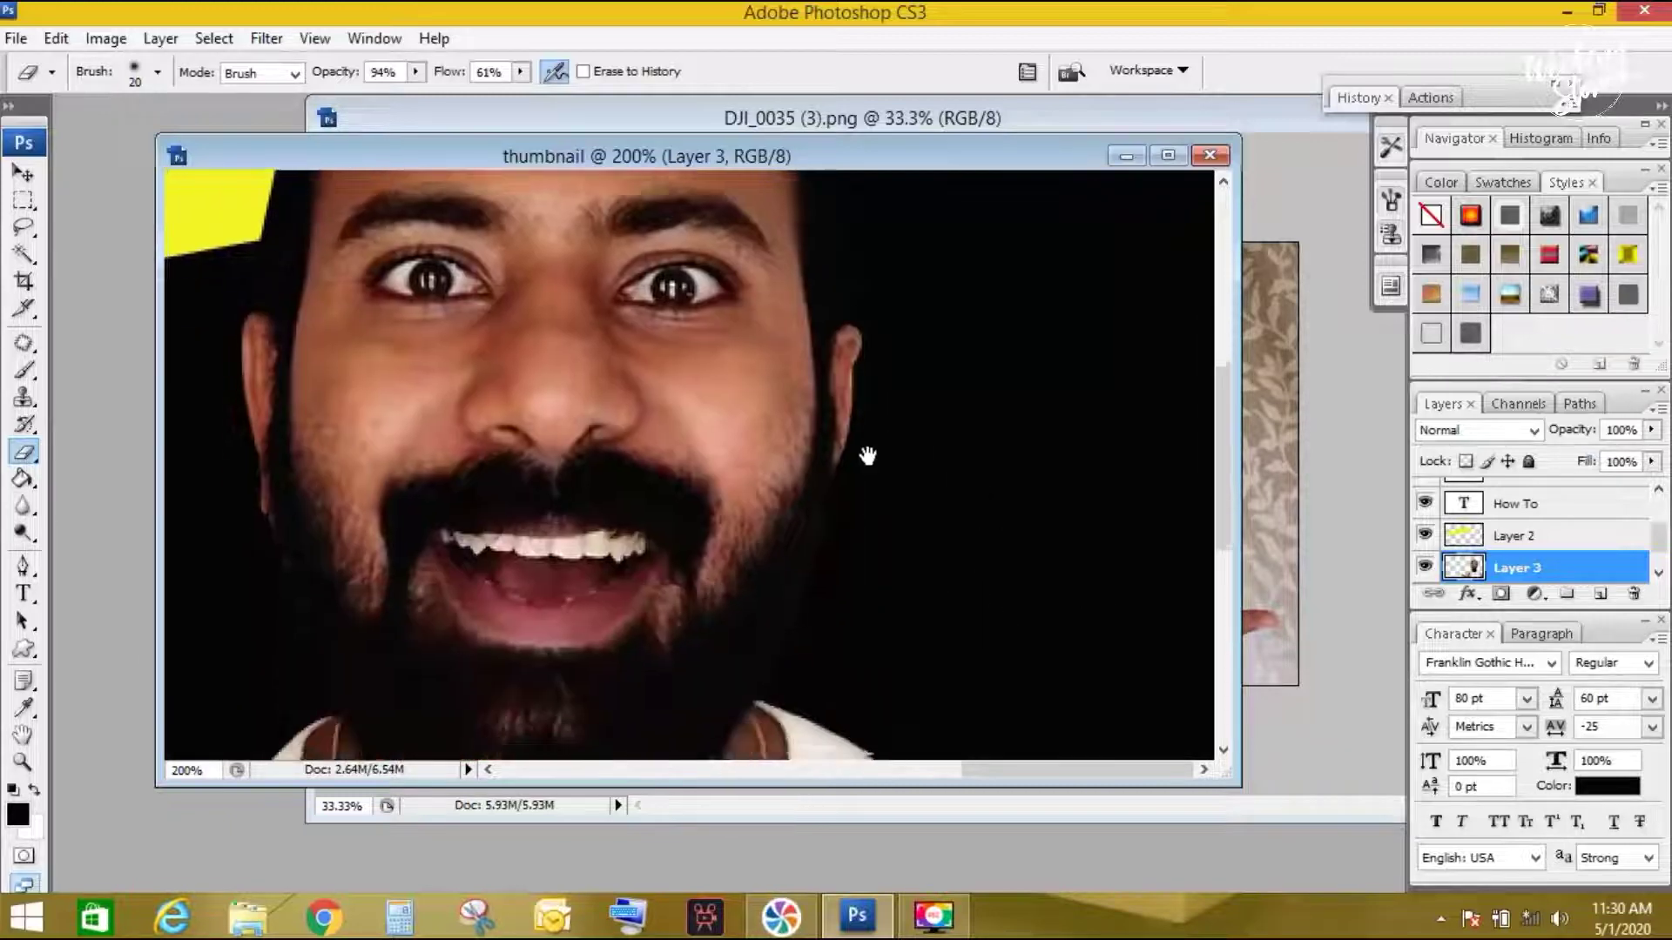
scroll(865, 456, down, 4)
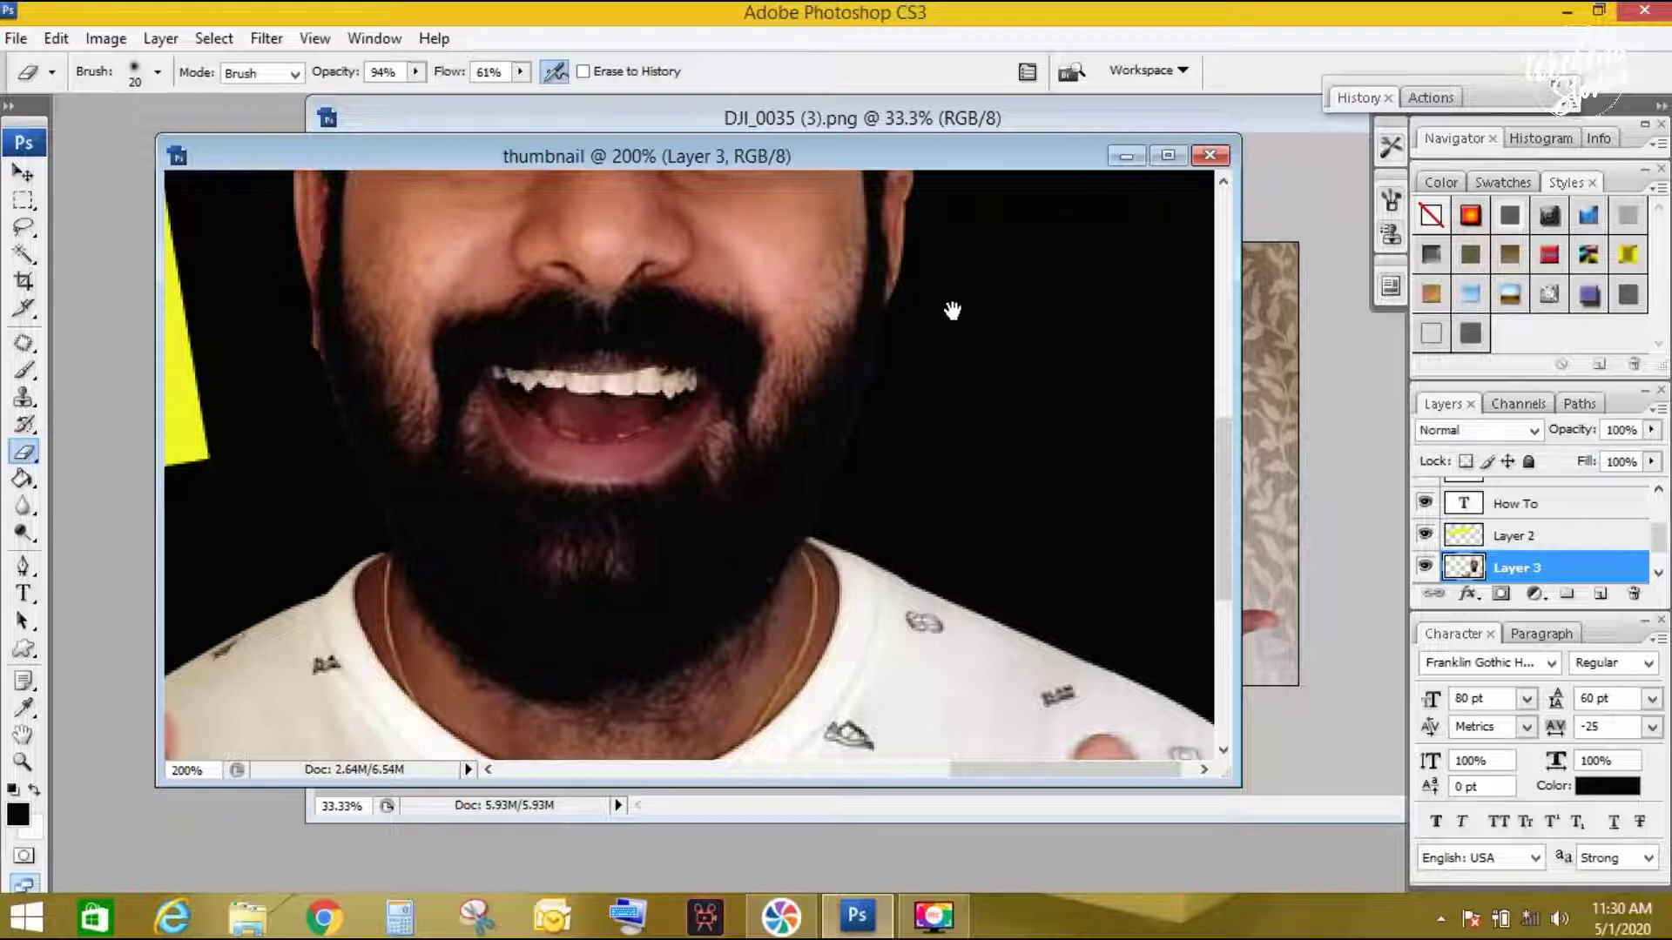
scroll(926, 474, down, 5)
scroll(653, 422, down, 4)
scroll(802, 441, up, 10)
scroll(802, 441, left, 3)
scroll(661, 459, up, 8)
scroll(570, 325, left, 3)
scroll(570, 325, up, 1)
scroll(632, 507, left, 5)
scroll(632, 507, up, 2)
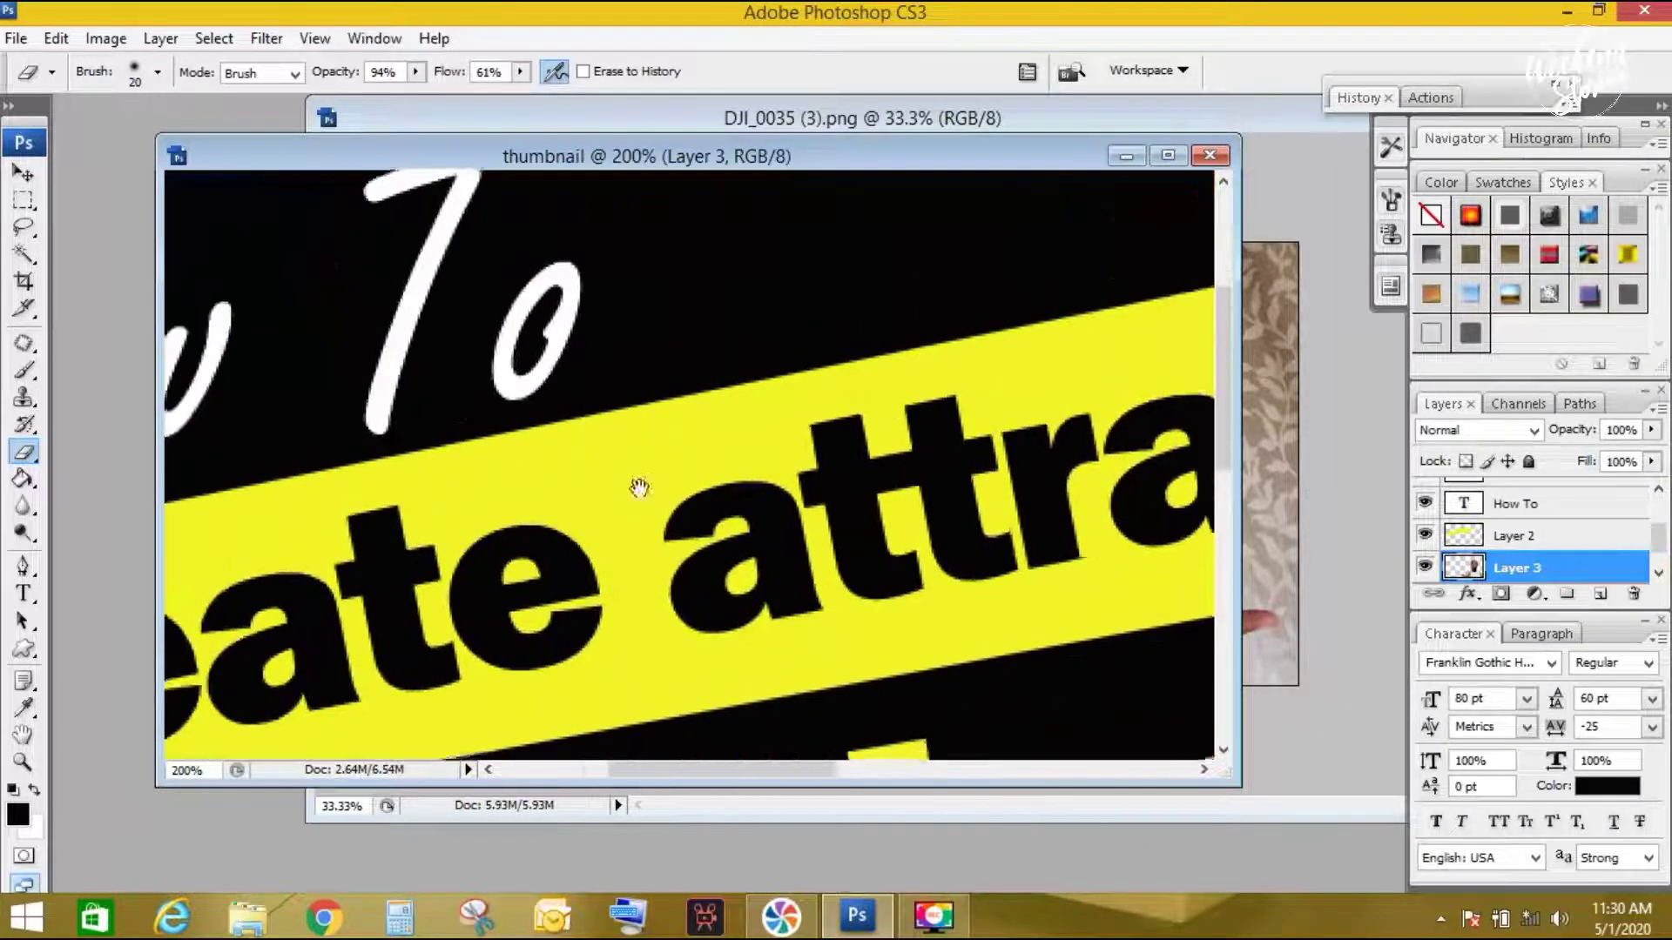
scroll(897, 365, up, 2)
key(ctrl+minus)
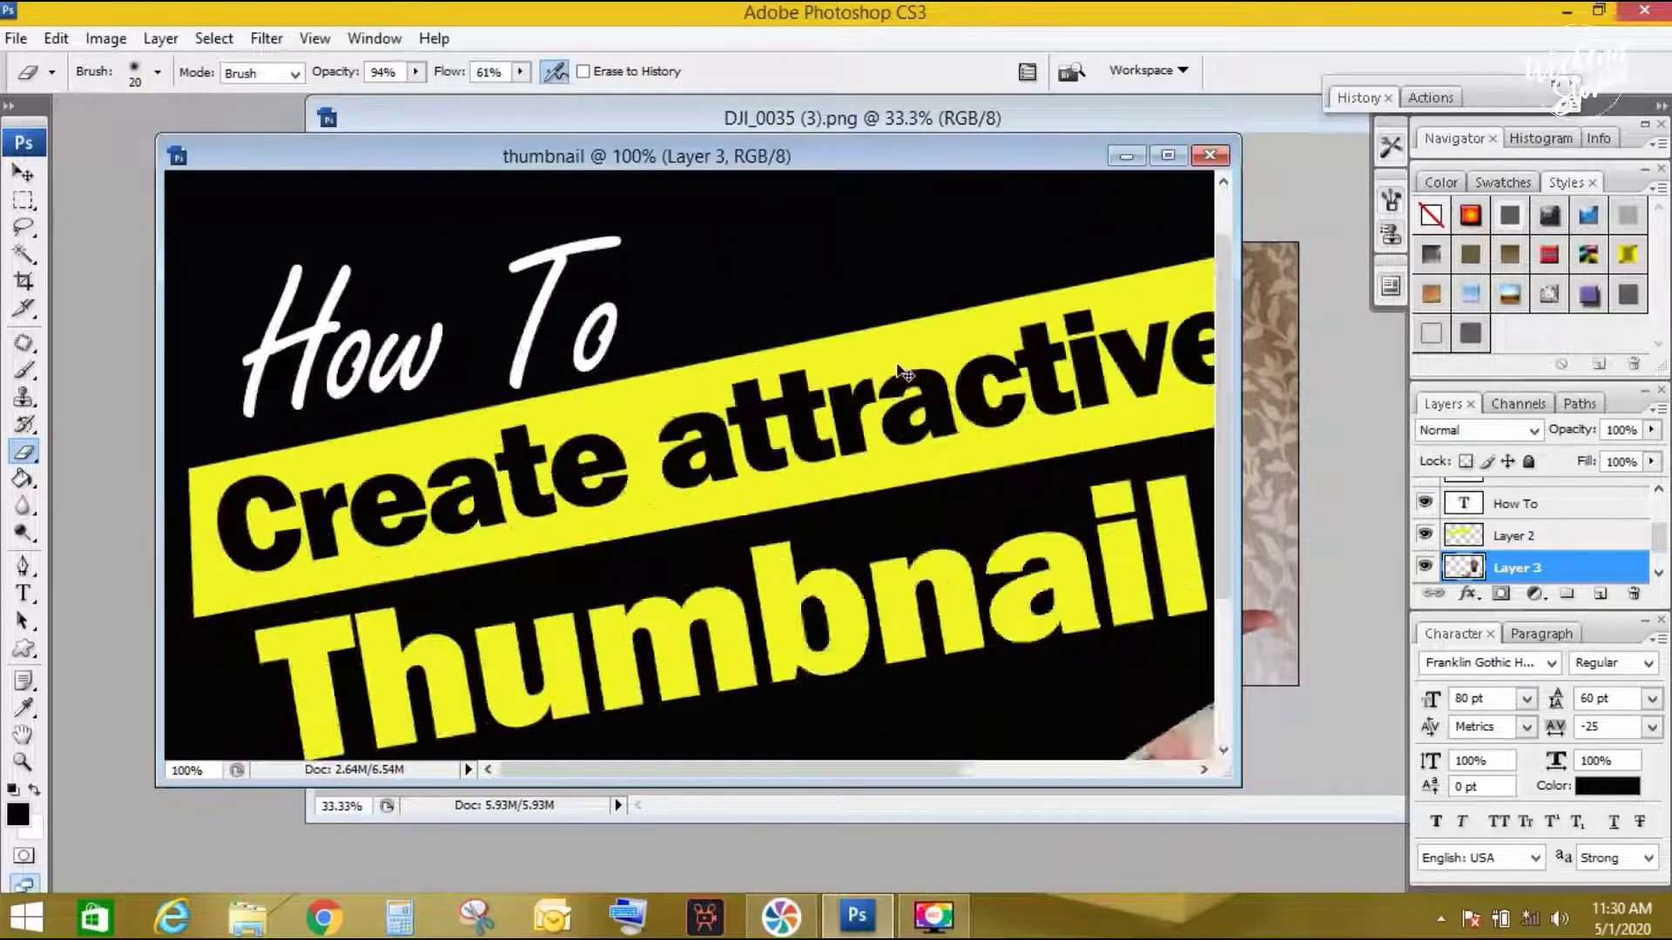
key(ctrl+minus)
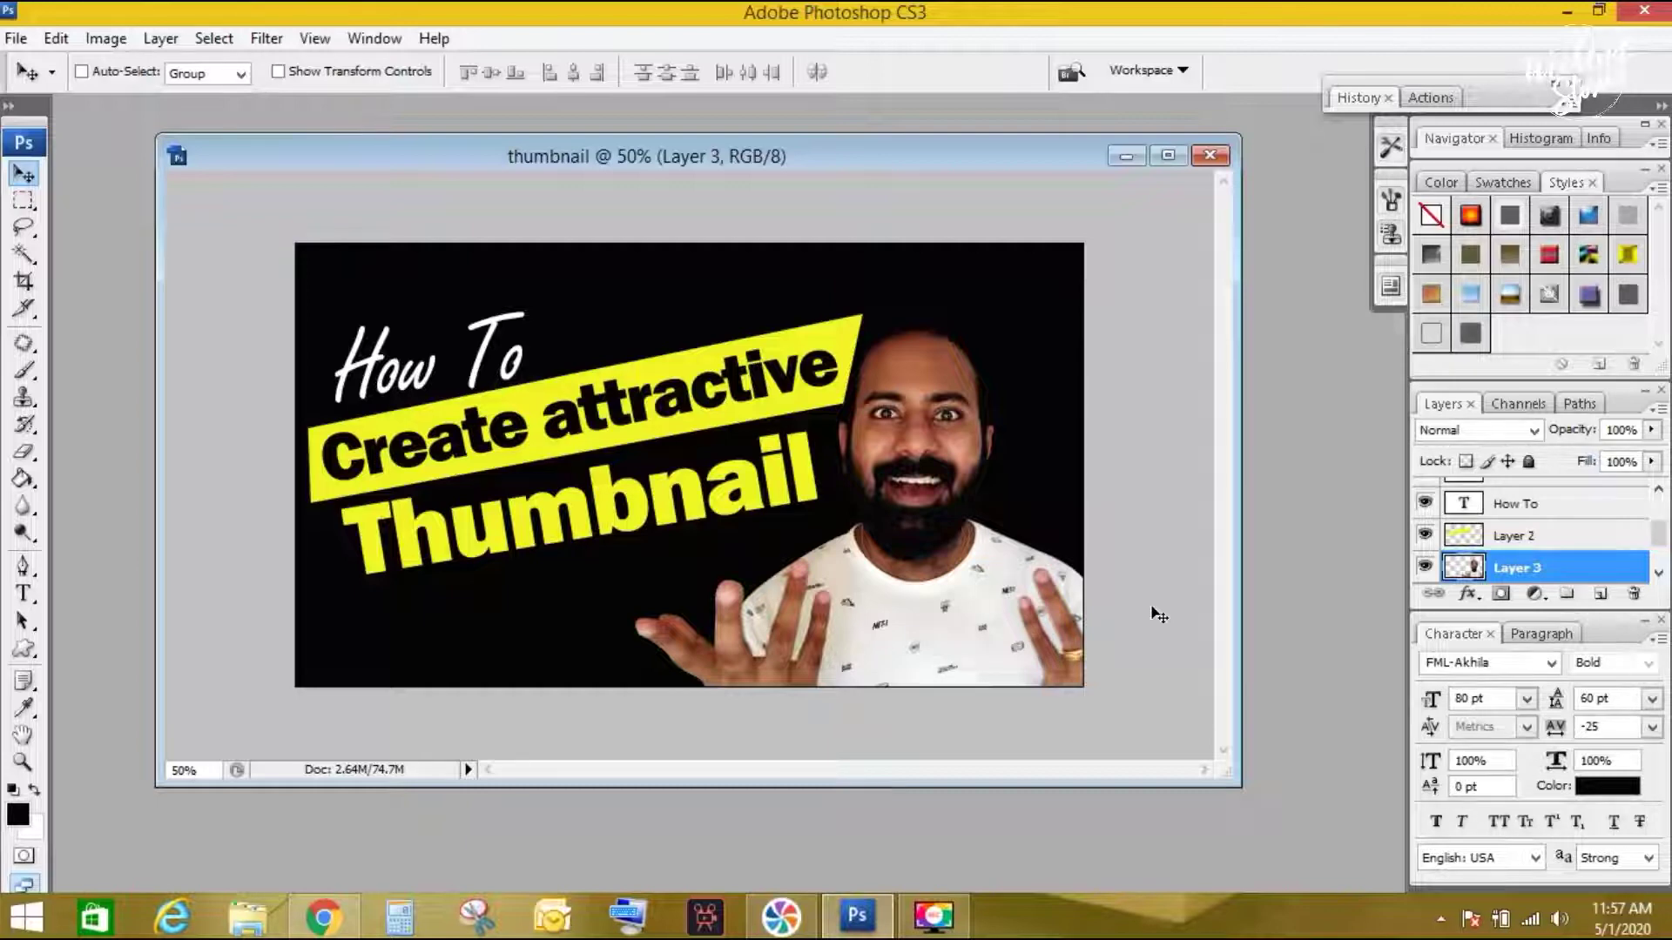
mouse_move(321, 917)
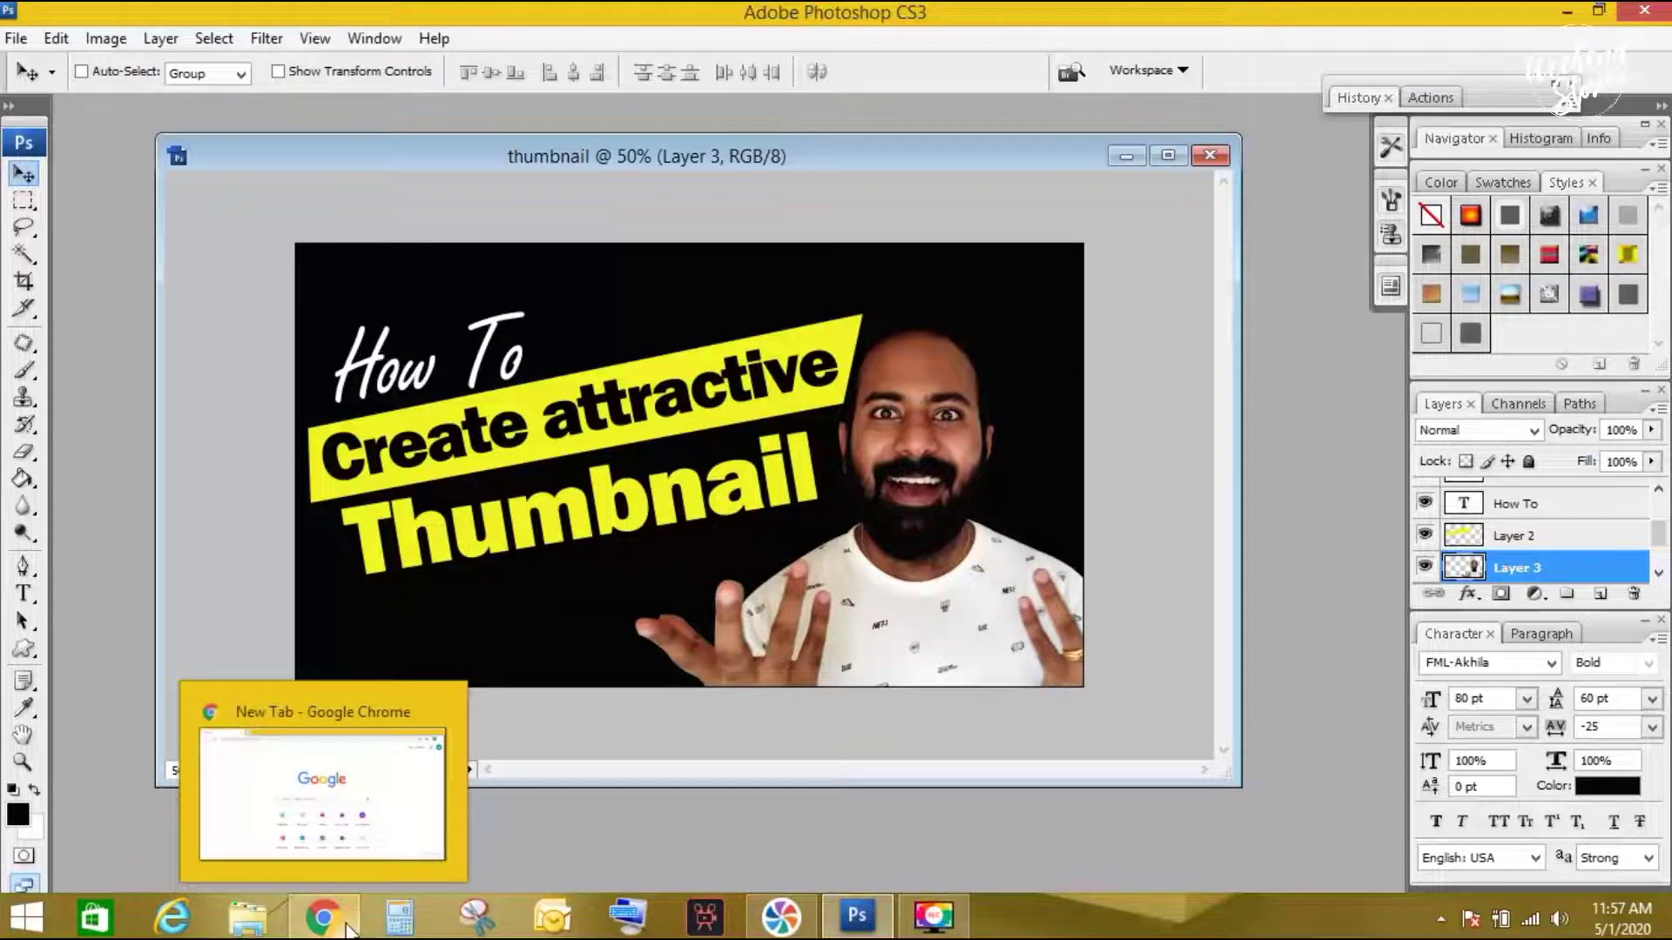
- Bring Chrome forward and open the kuttipencil.in website
click(348, 928)
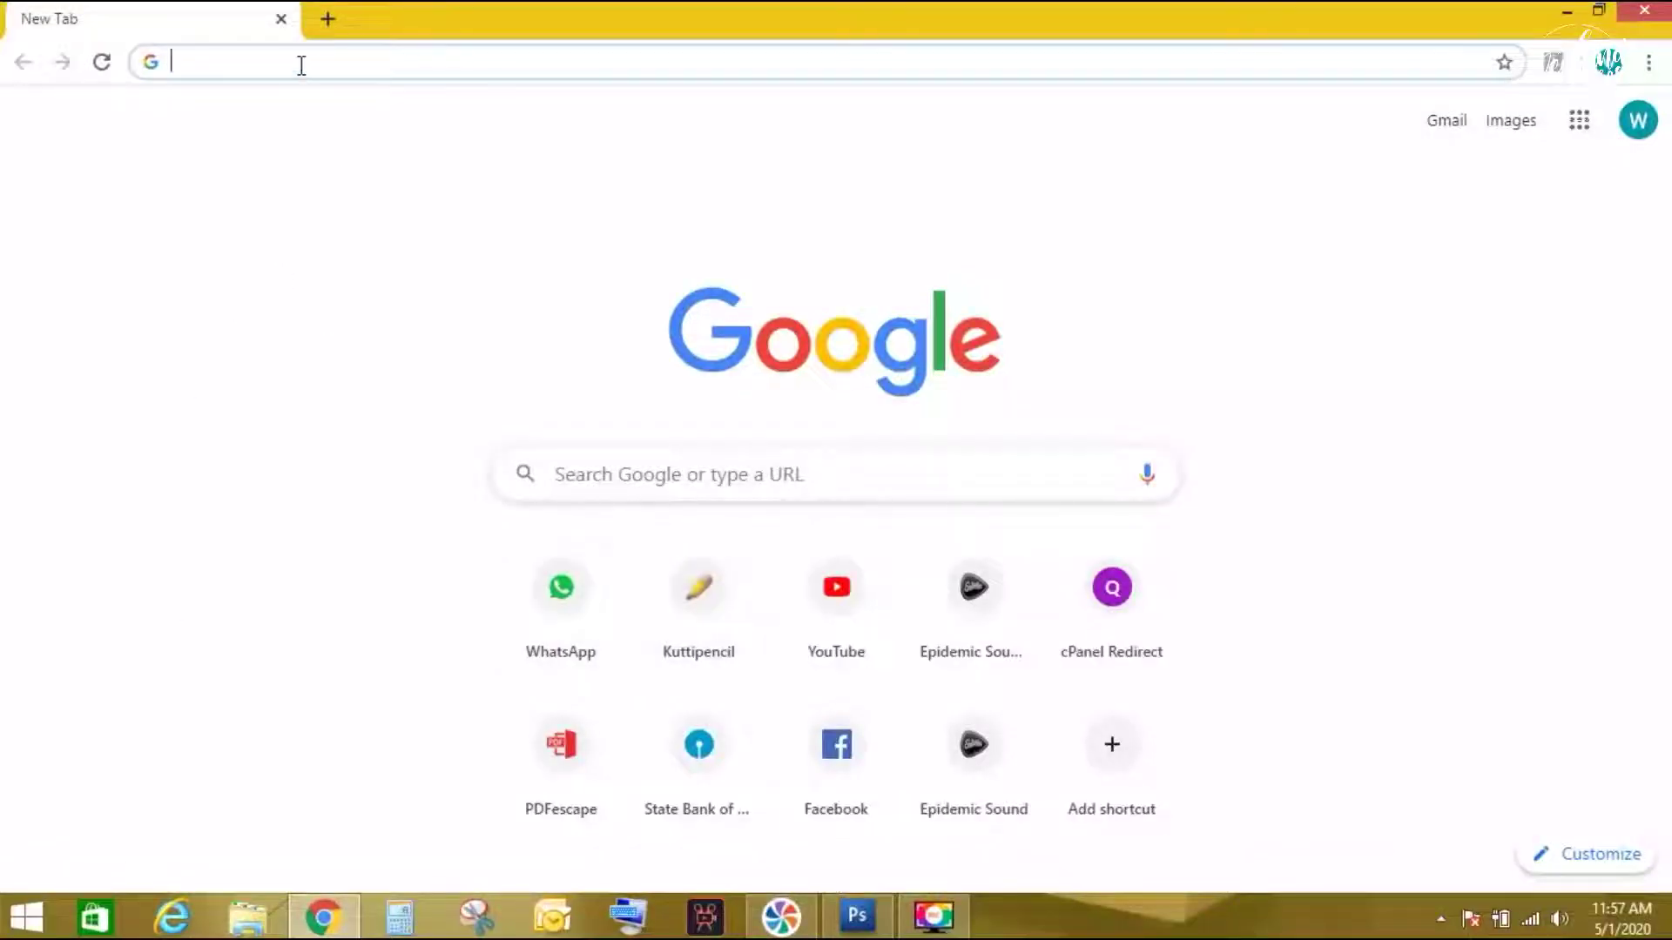
text(kutt)
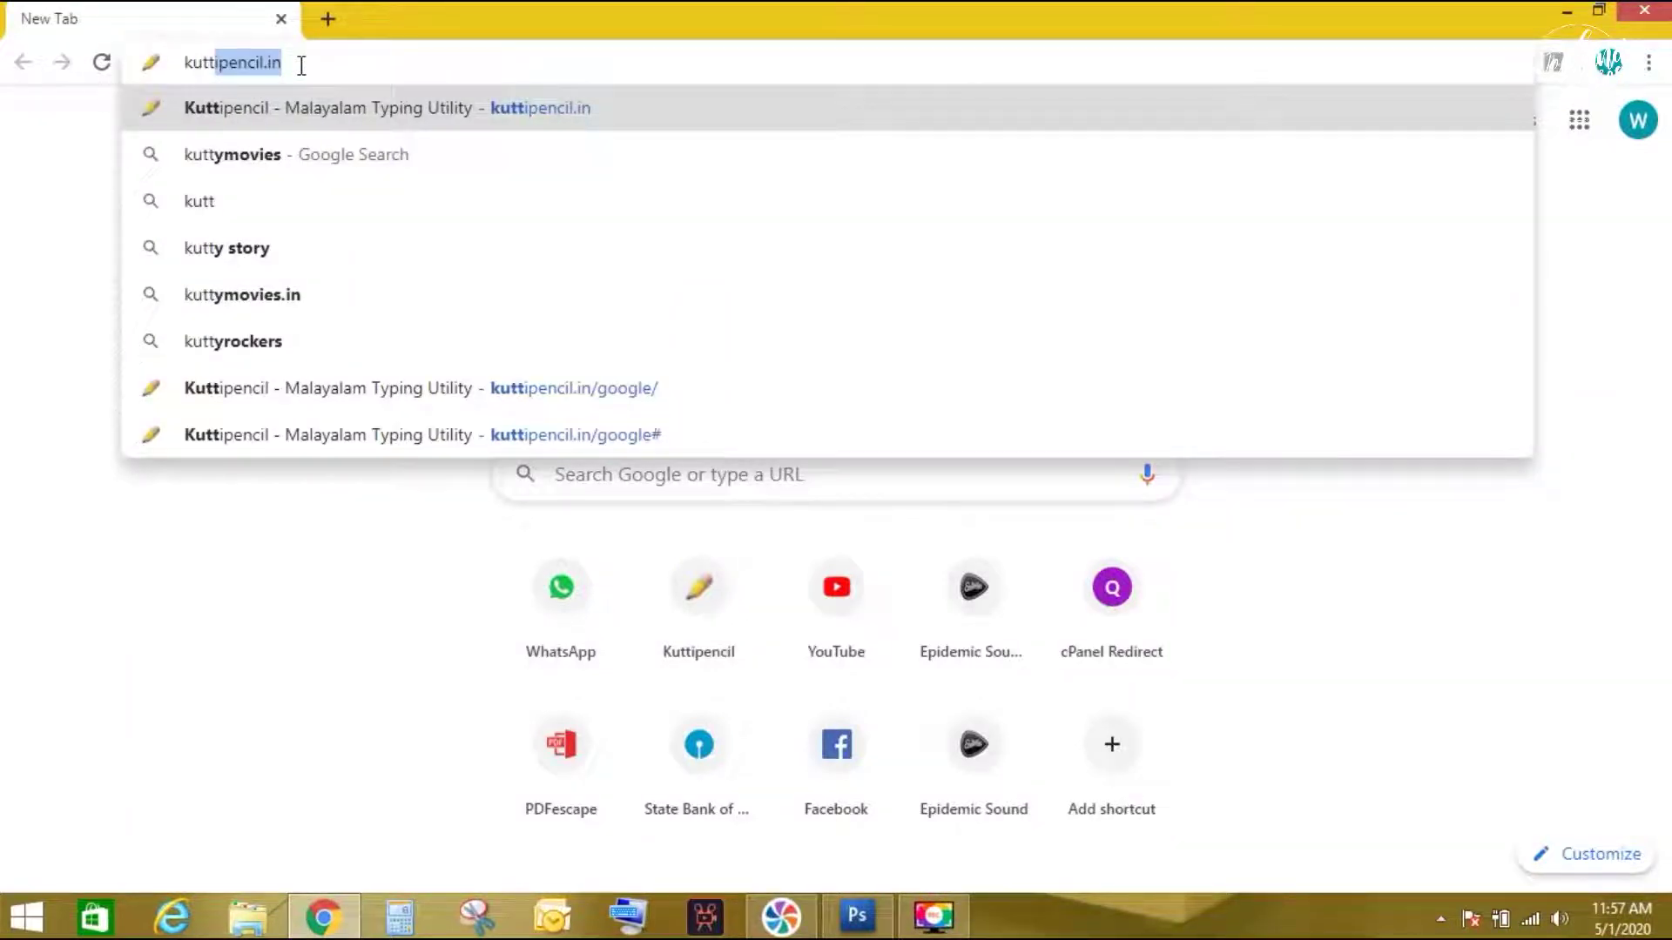
key(Return)
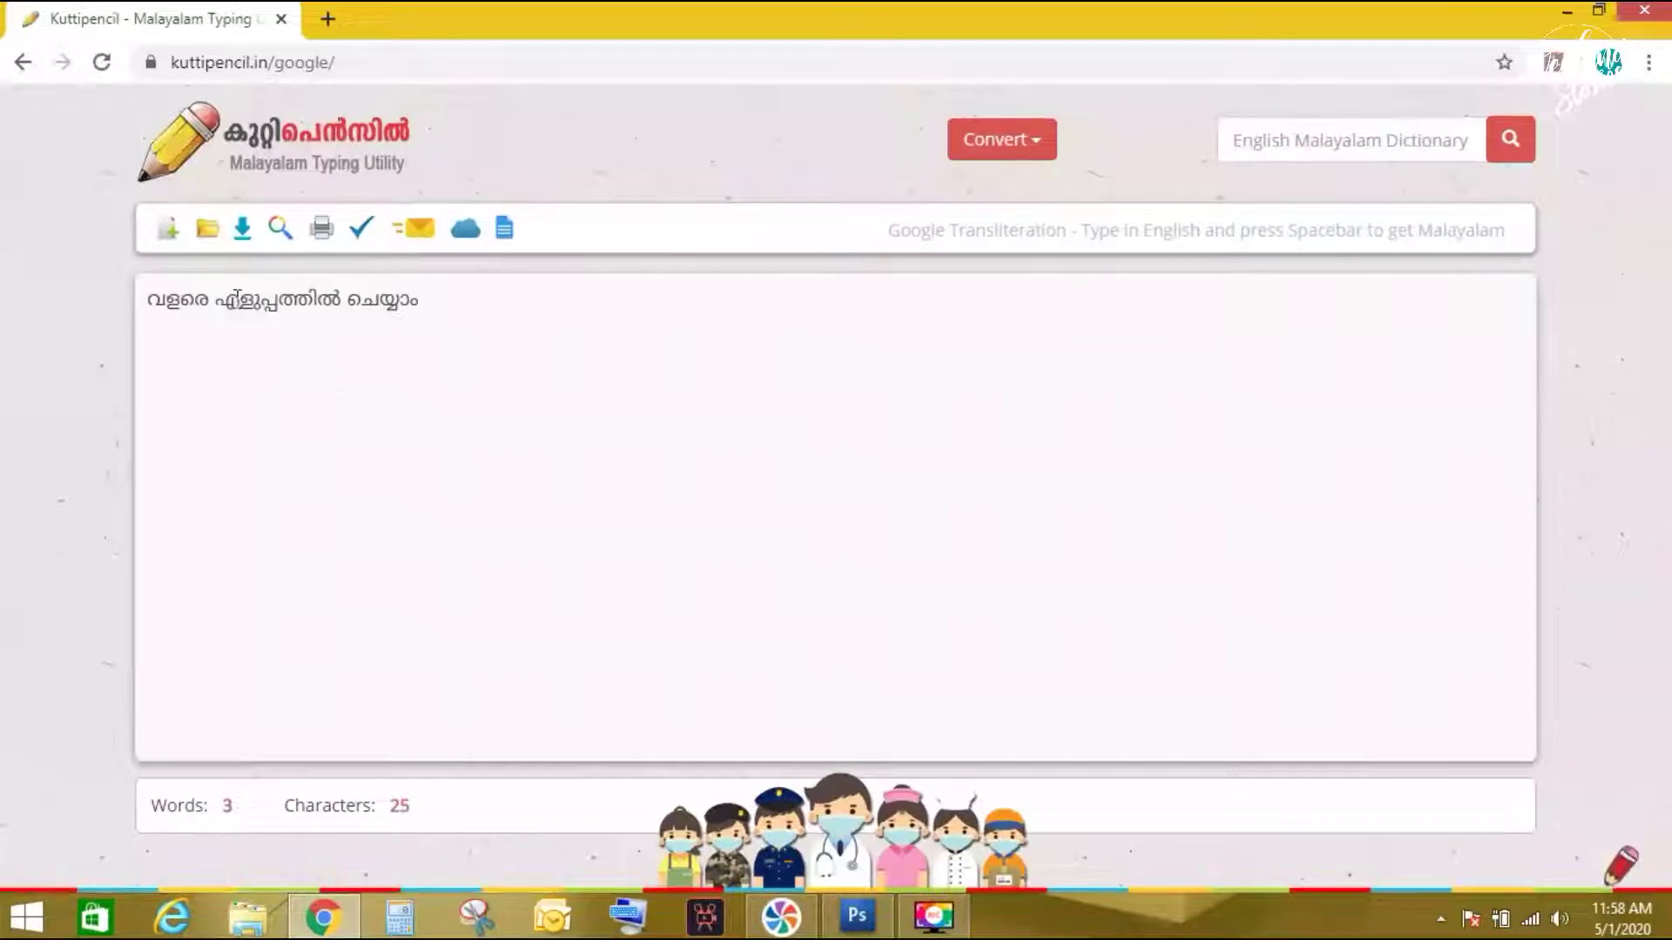
- Replace the old line with 'ഇത്രയ്ക്കു എളുപ്പമായിരുന്നോ ഇത് ഉണ്ടാക്കാൻ' and select the whole sentence
drag(461, 307, 27, 318)
key(BackSpace)
text(ithrakku )
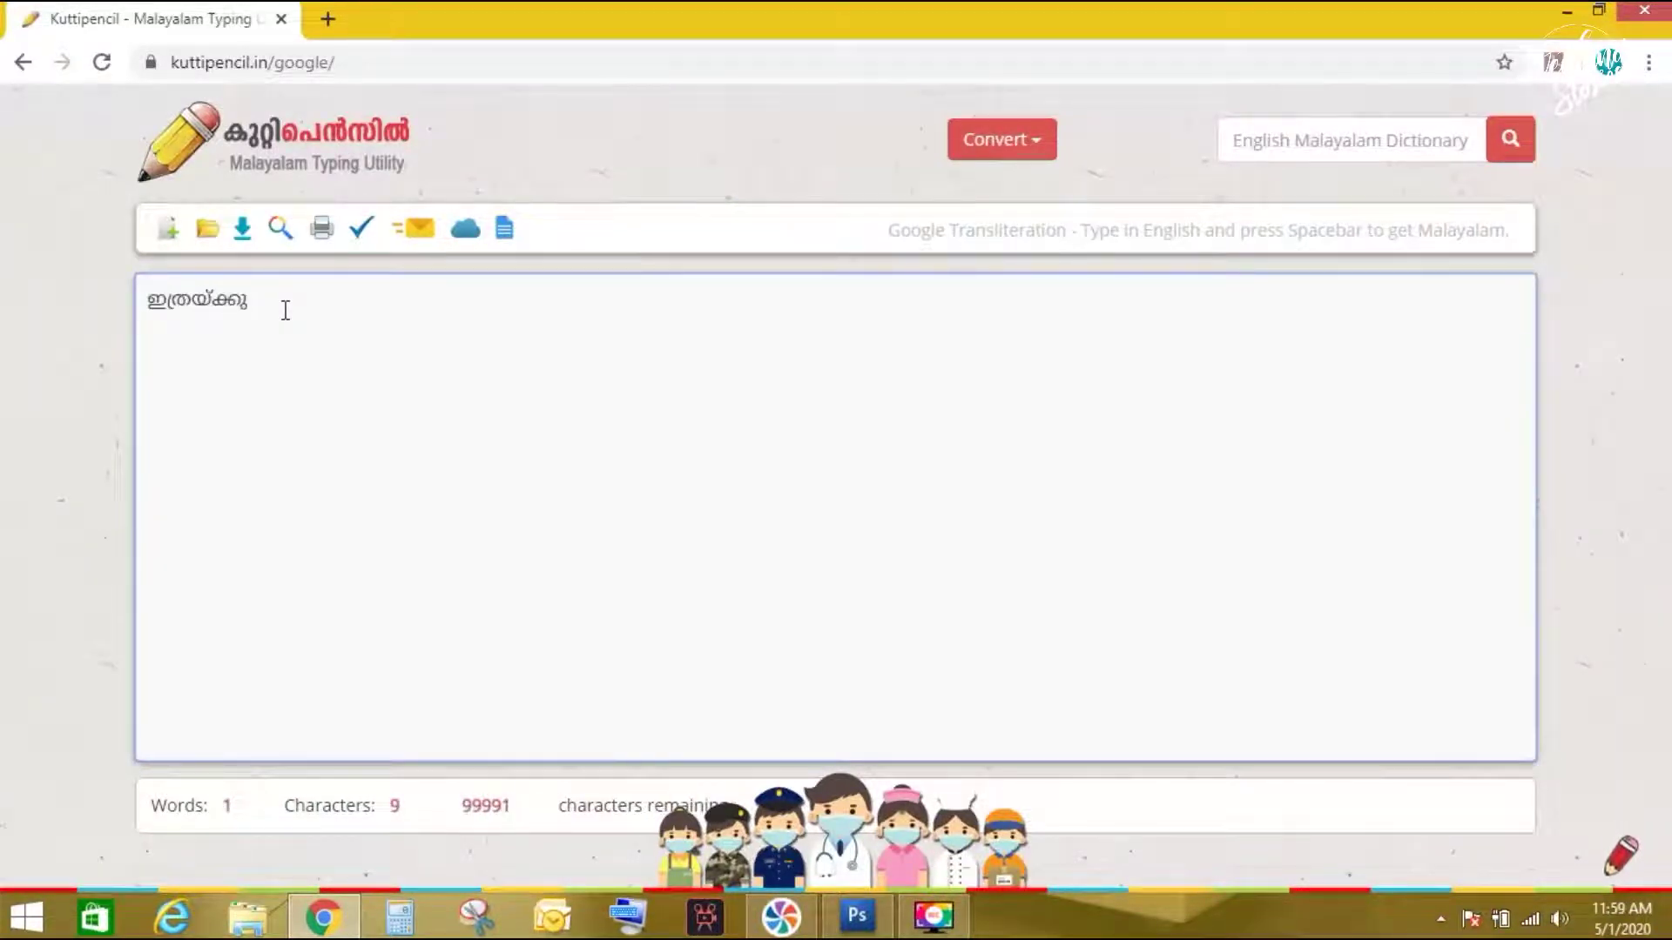
text(eluppamaainunnu)
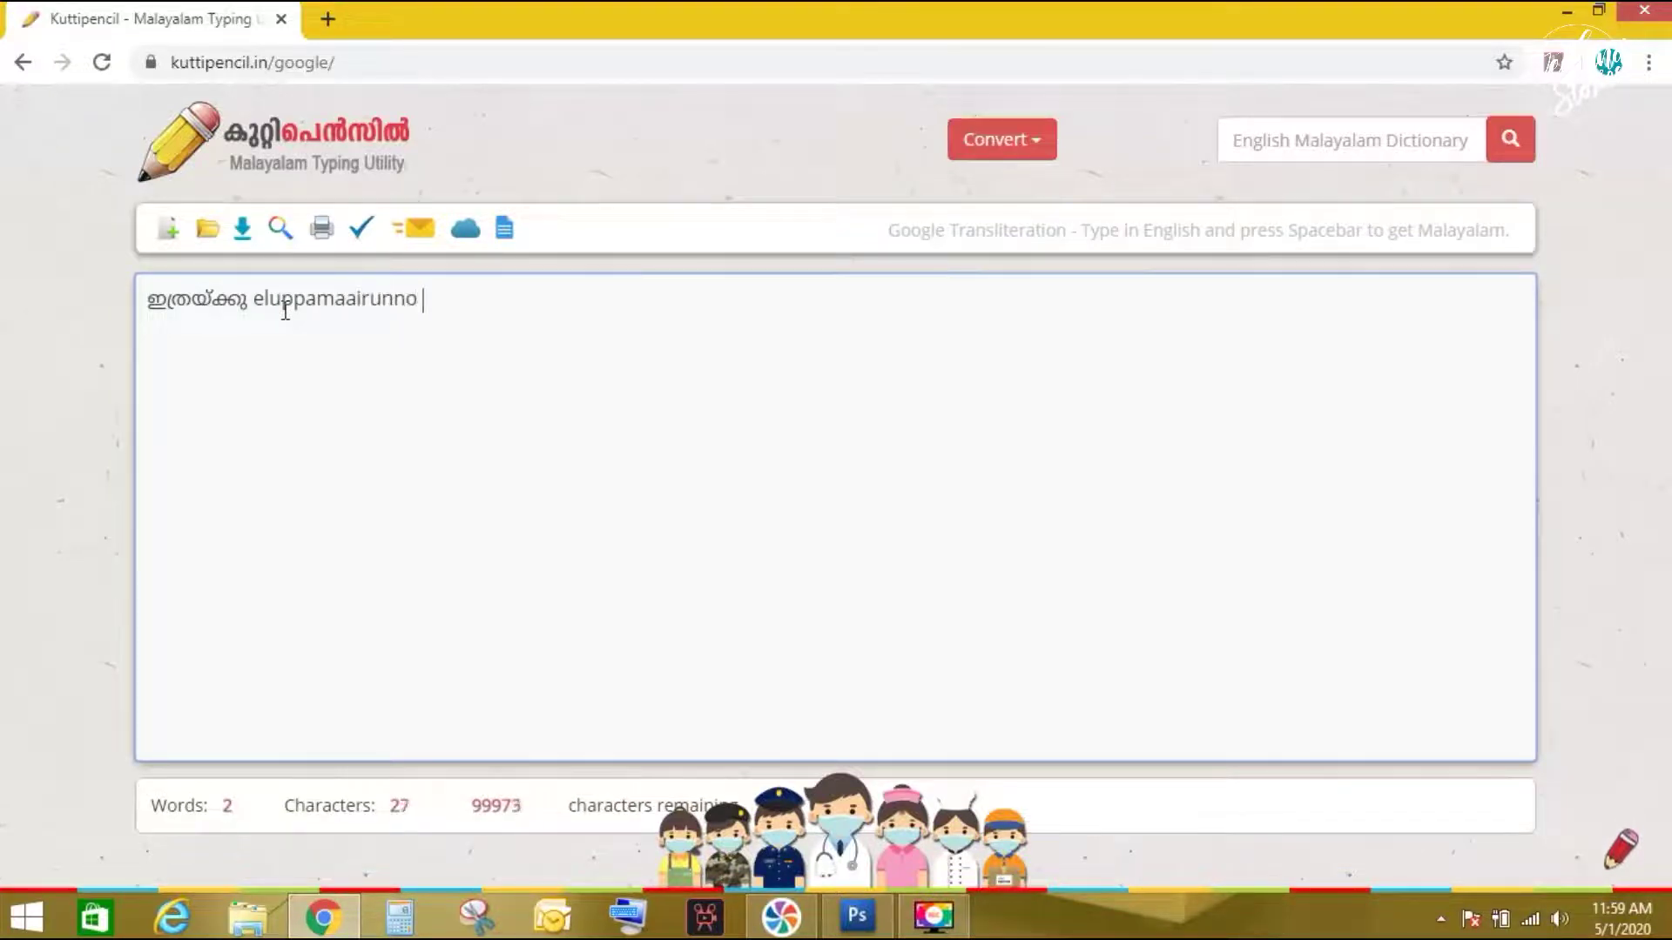
key(BackSpace)
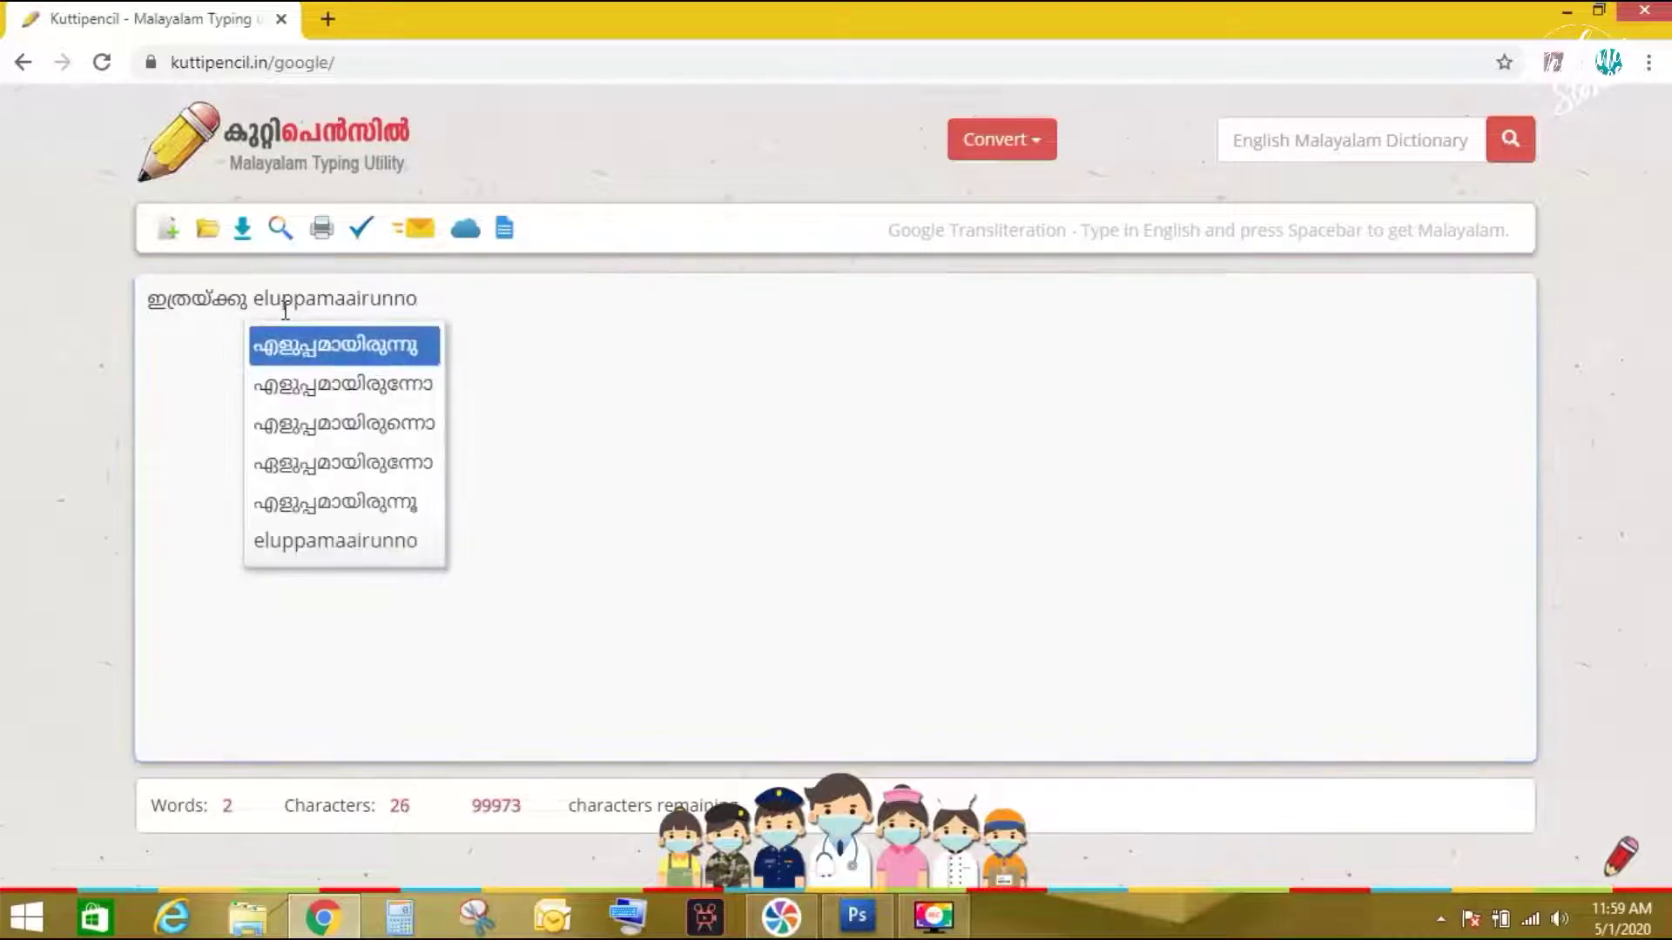
key(Down)
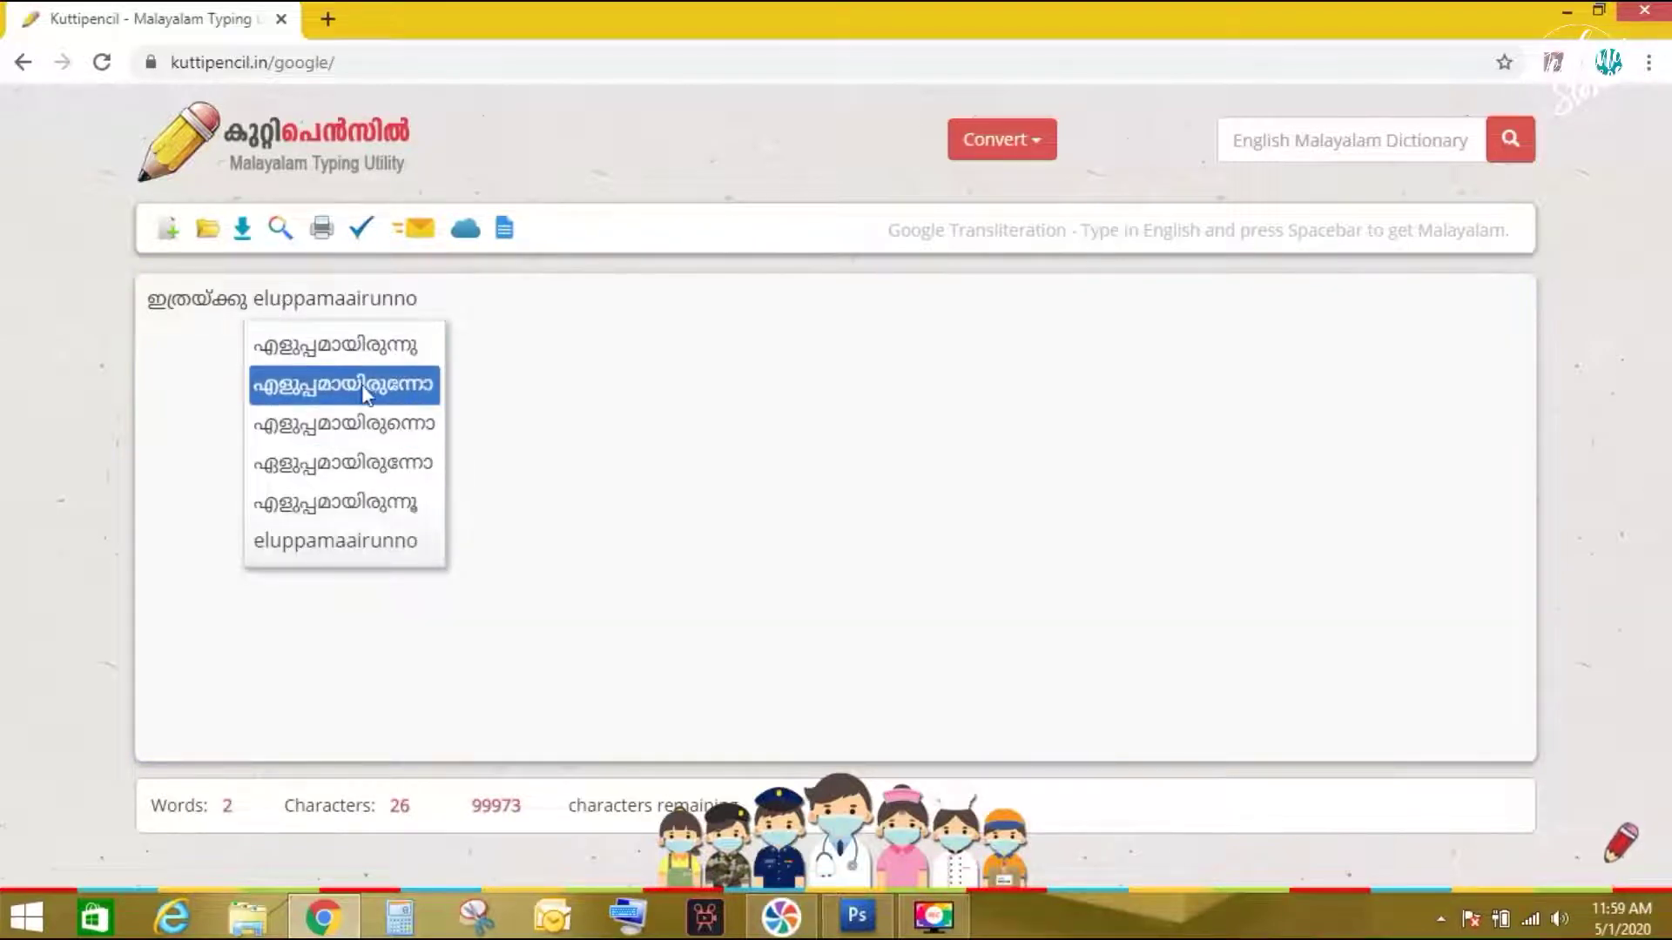
key(Return)
text(ith undakkaan)
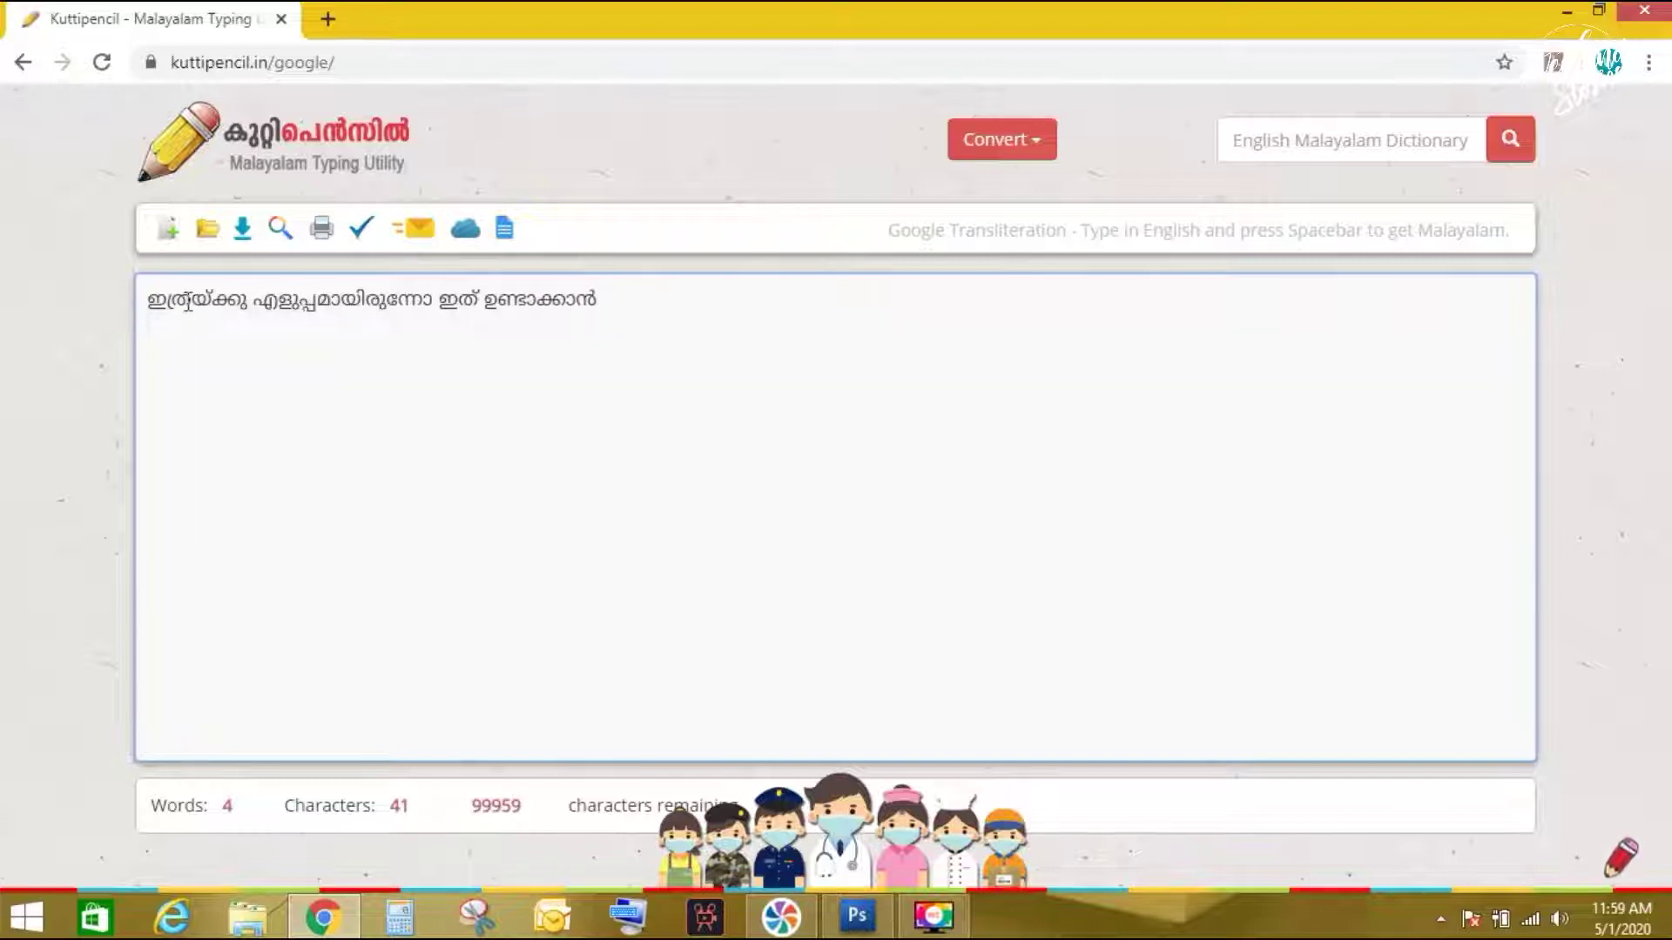
drag(632, 301, 127, 302)
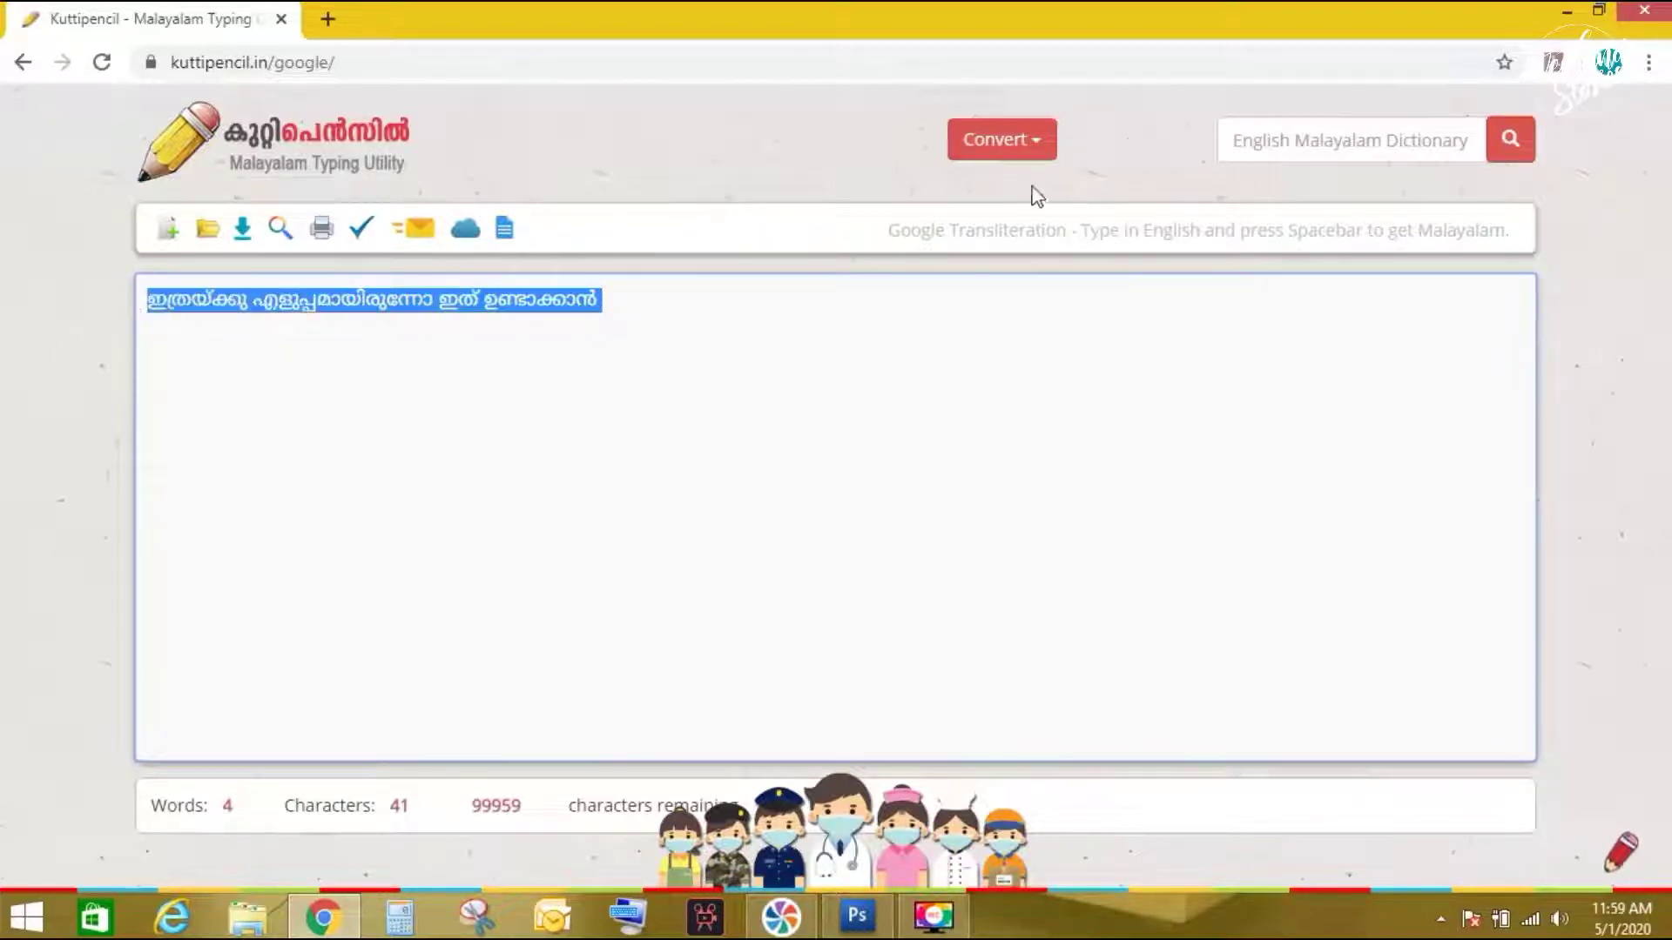
- Convert the sentence with '2. Copy to FML Series', copy the FML text, and return to Photoshop
click(1037, 140)
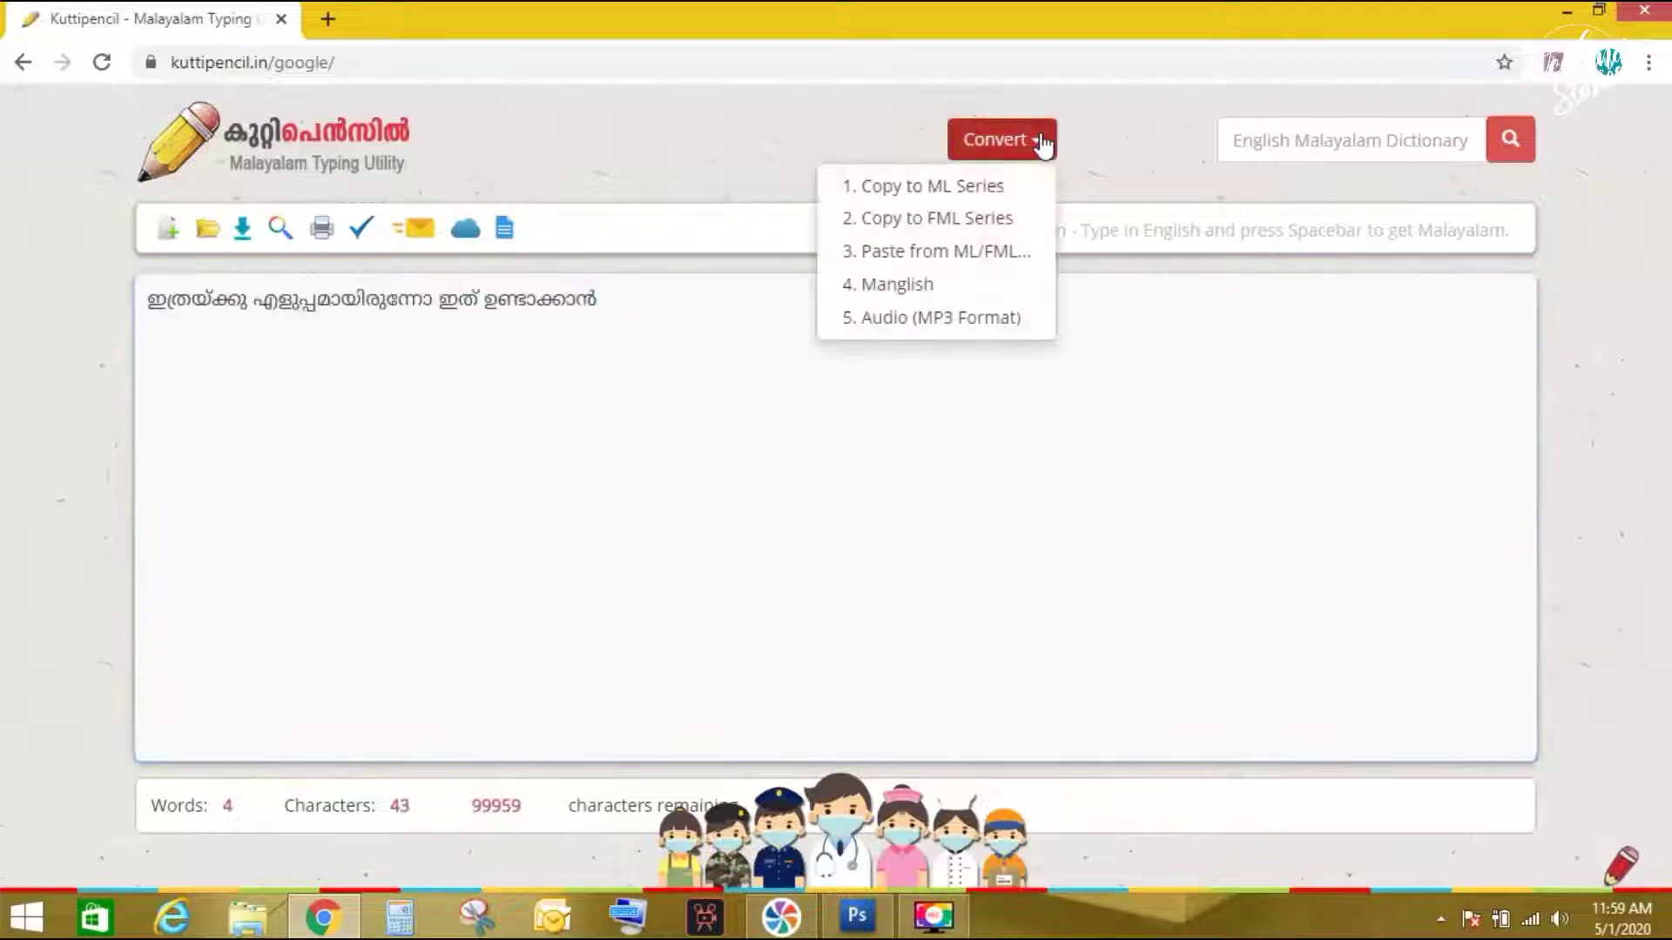
click(957, 224)
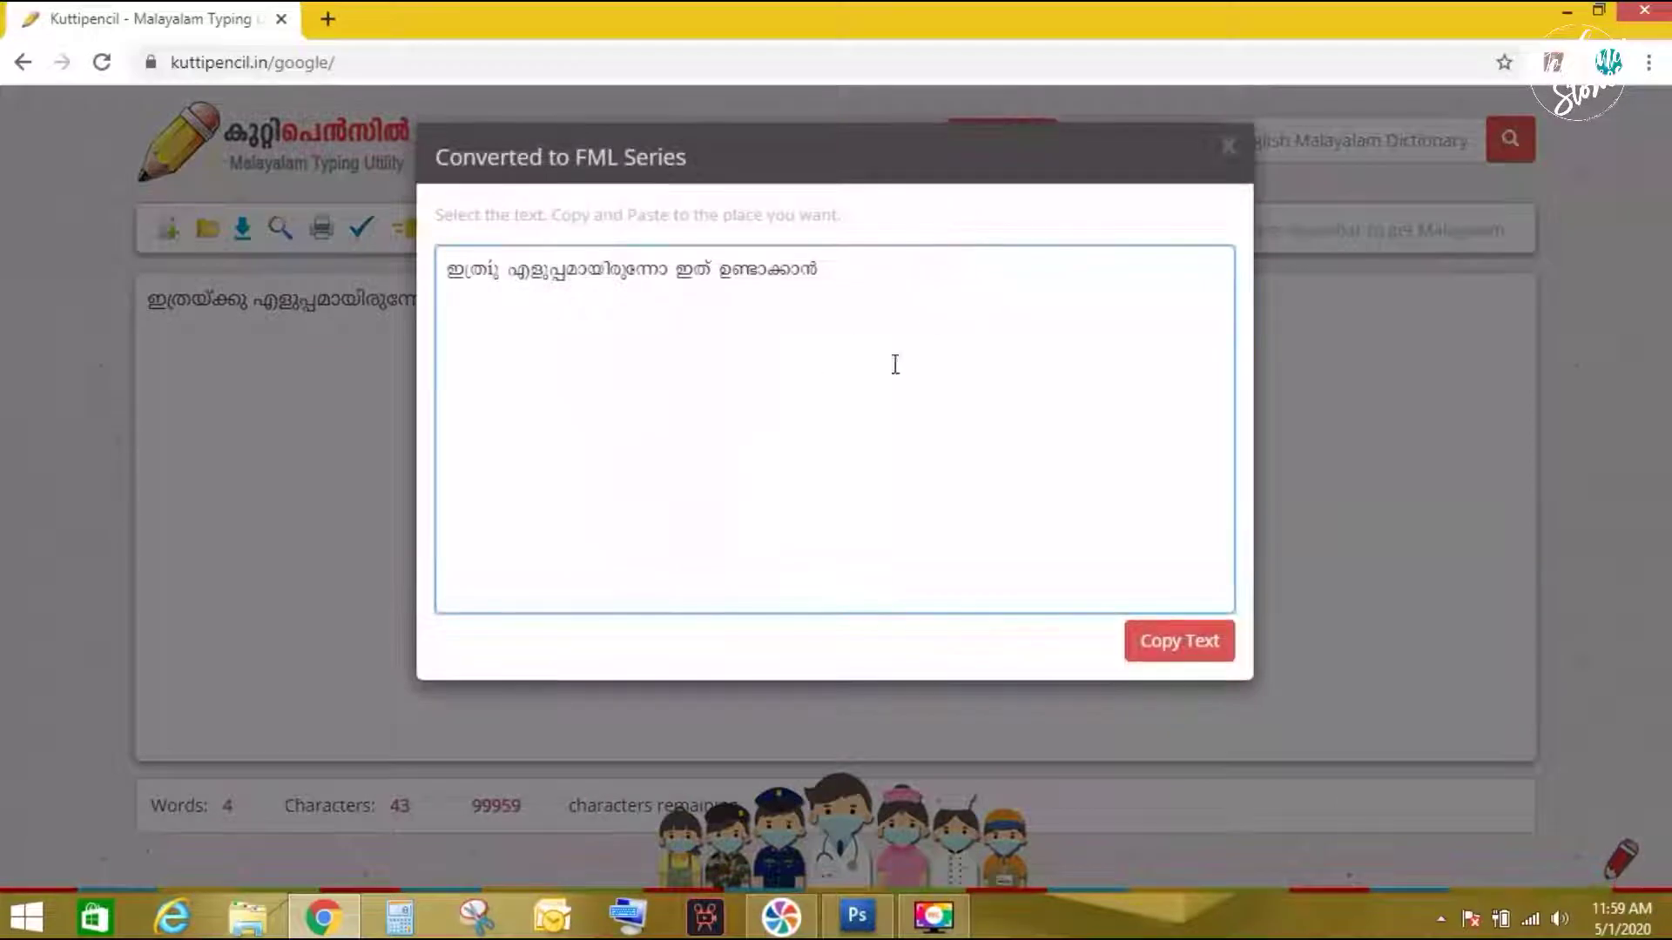
drag(840, 272, 461, 285)
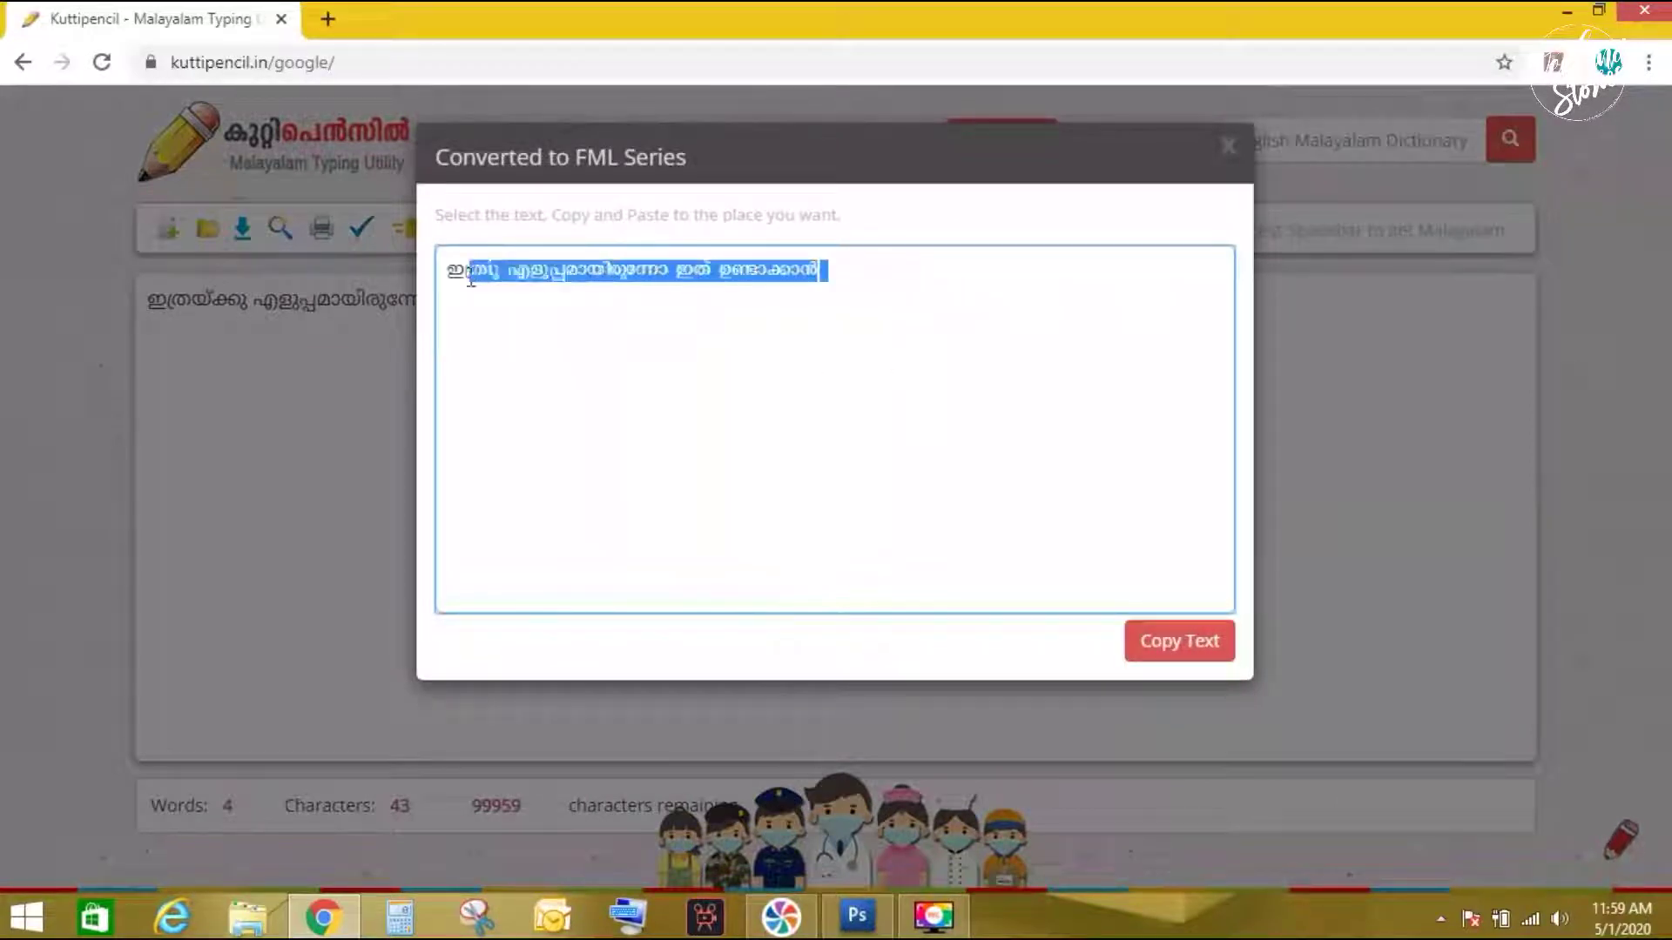
right_click(461, 286)
click(535, 285)
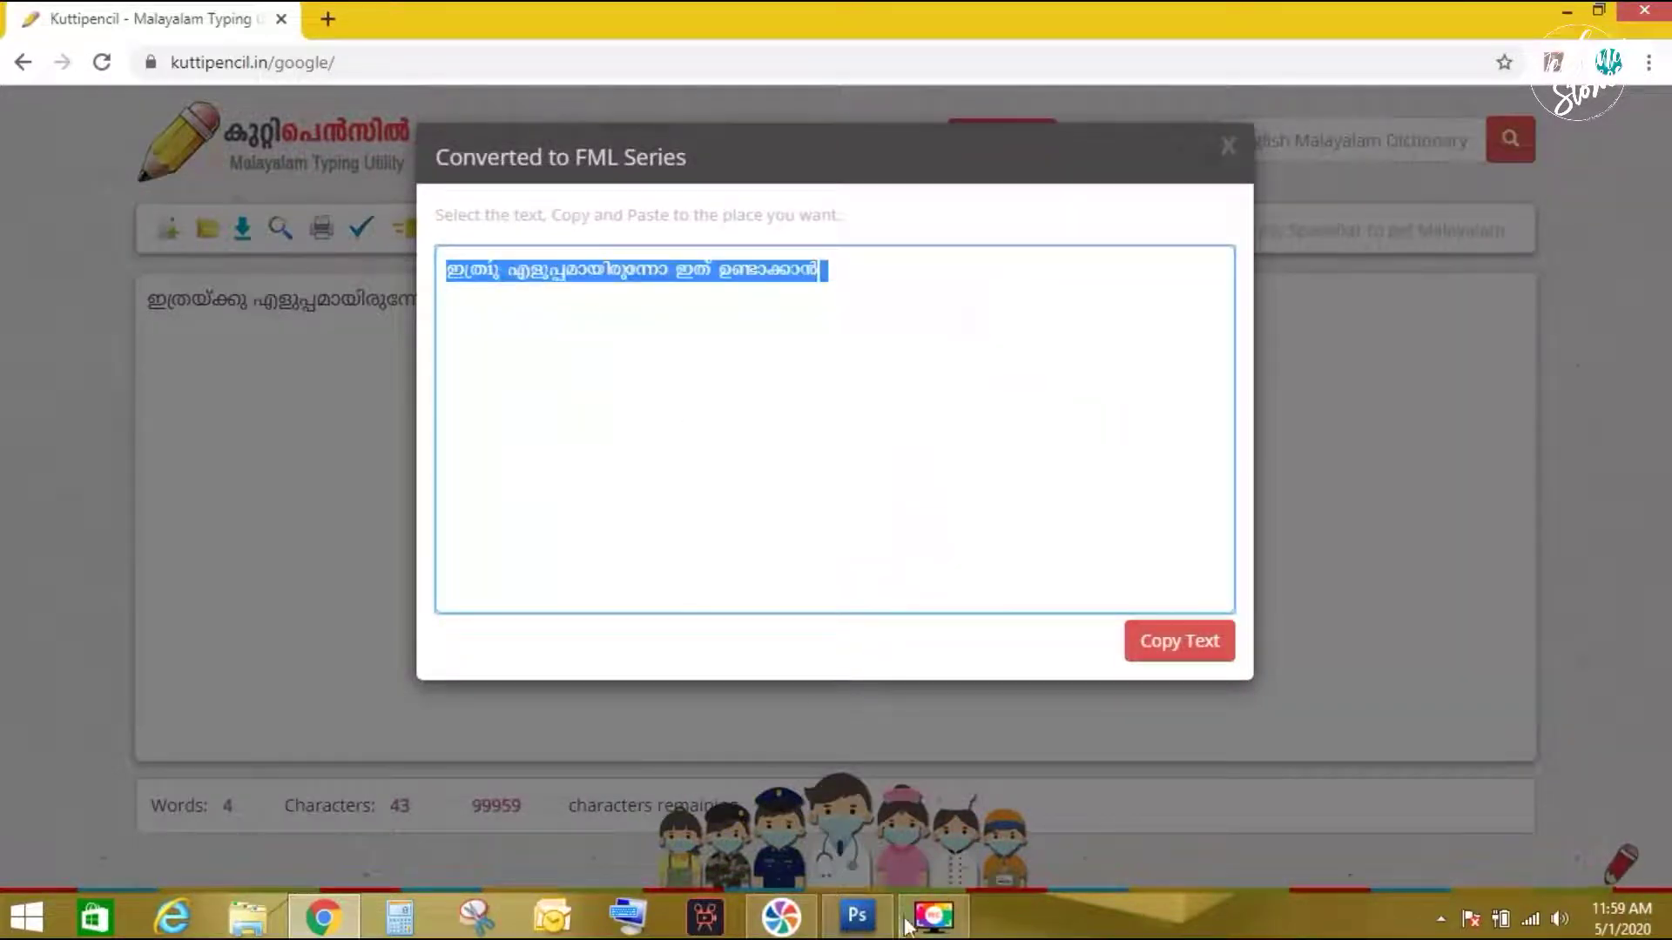
click(880, 927)
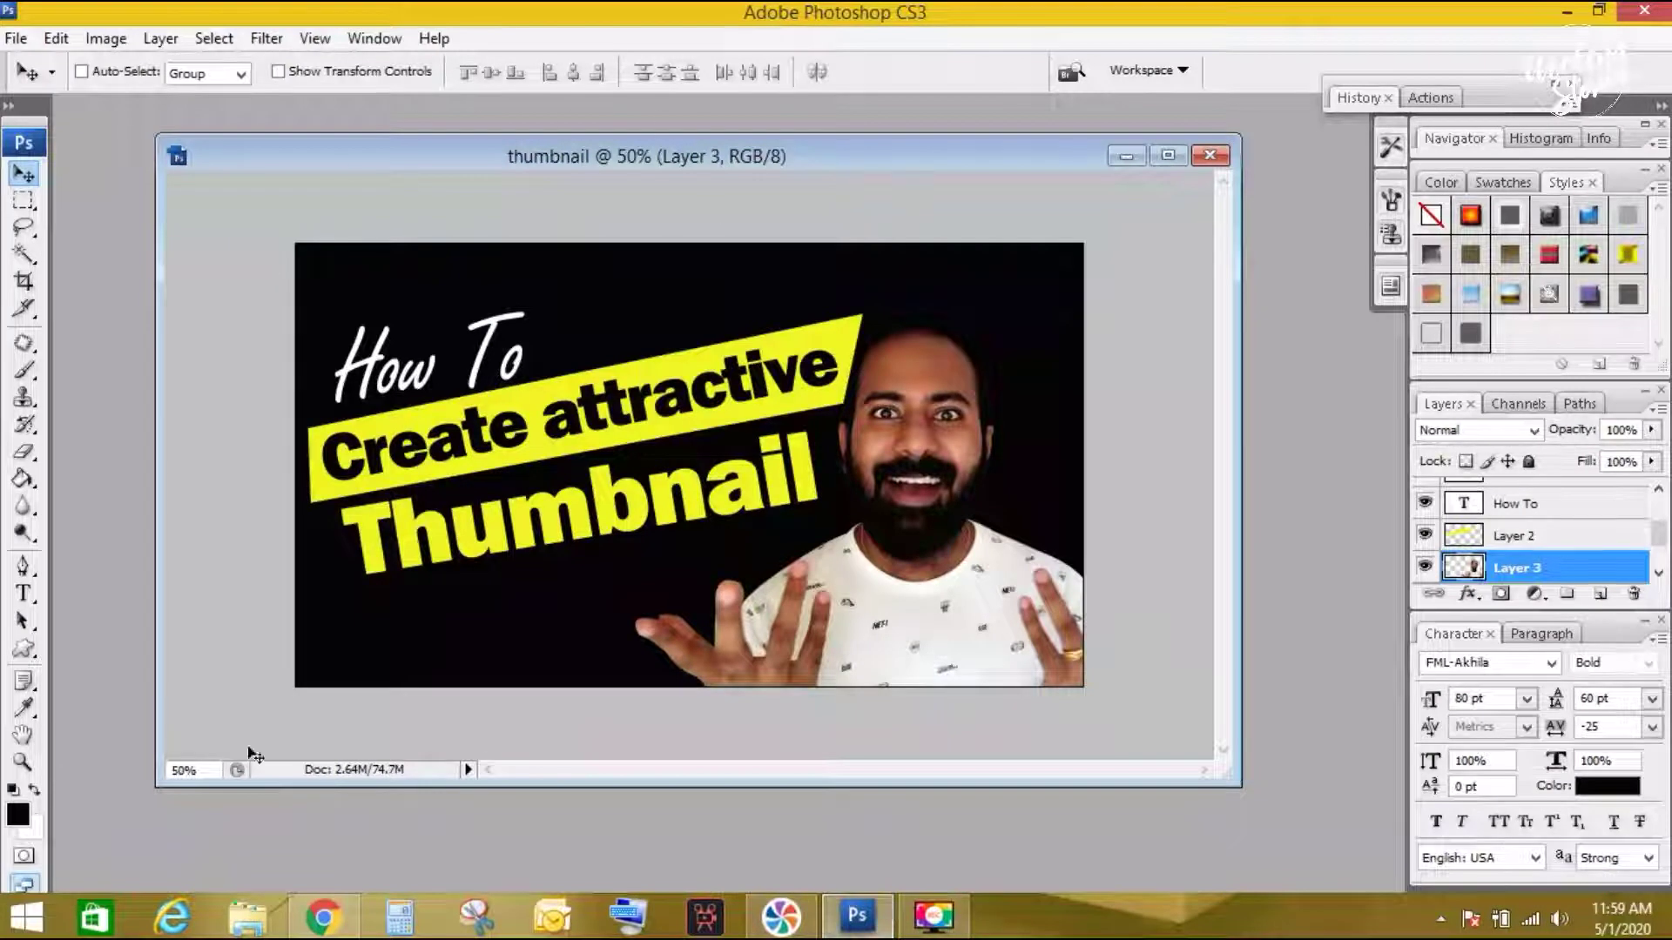
- Paste the copied Malayalam text as a new text layer at lower left and color it white
click(23, 594)
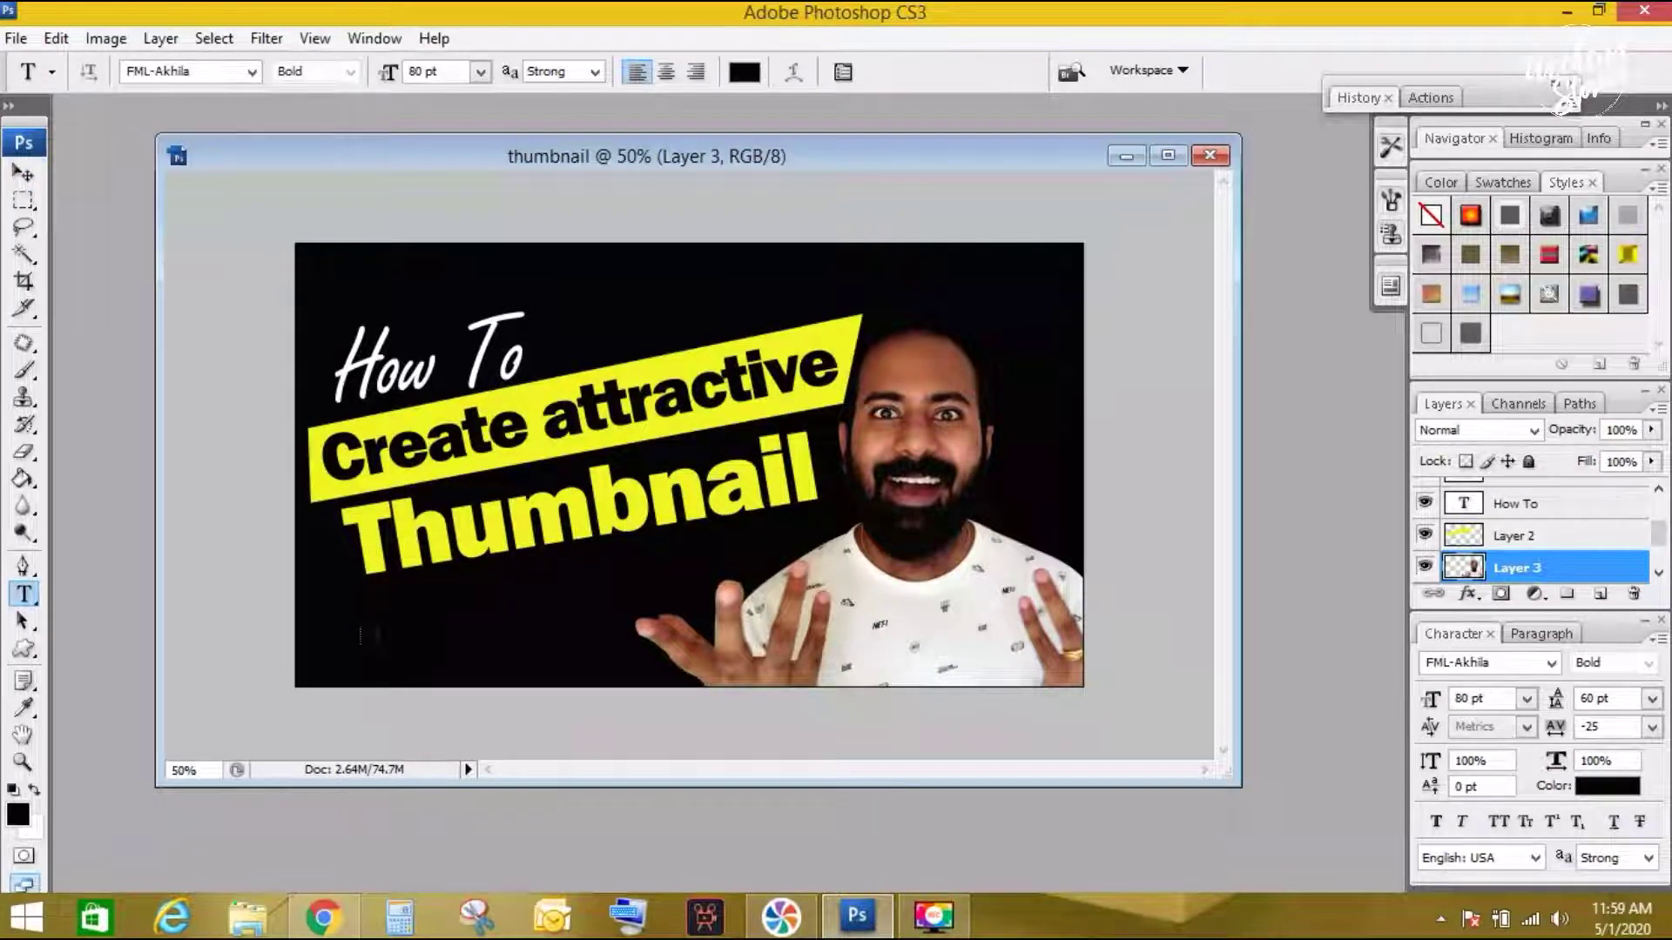
click(368, 633)
key(ctrl+v)
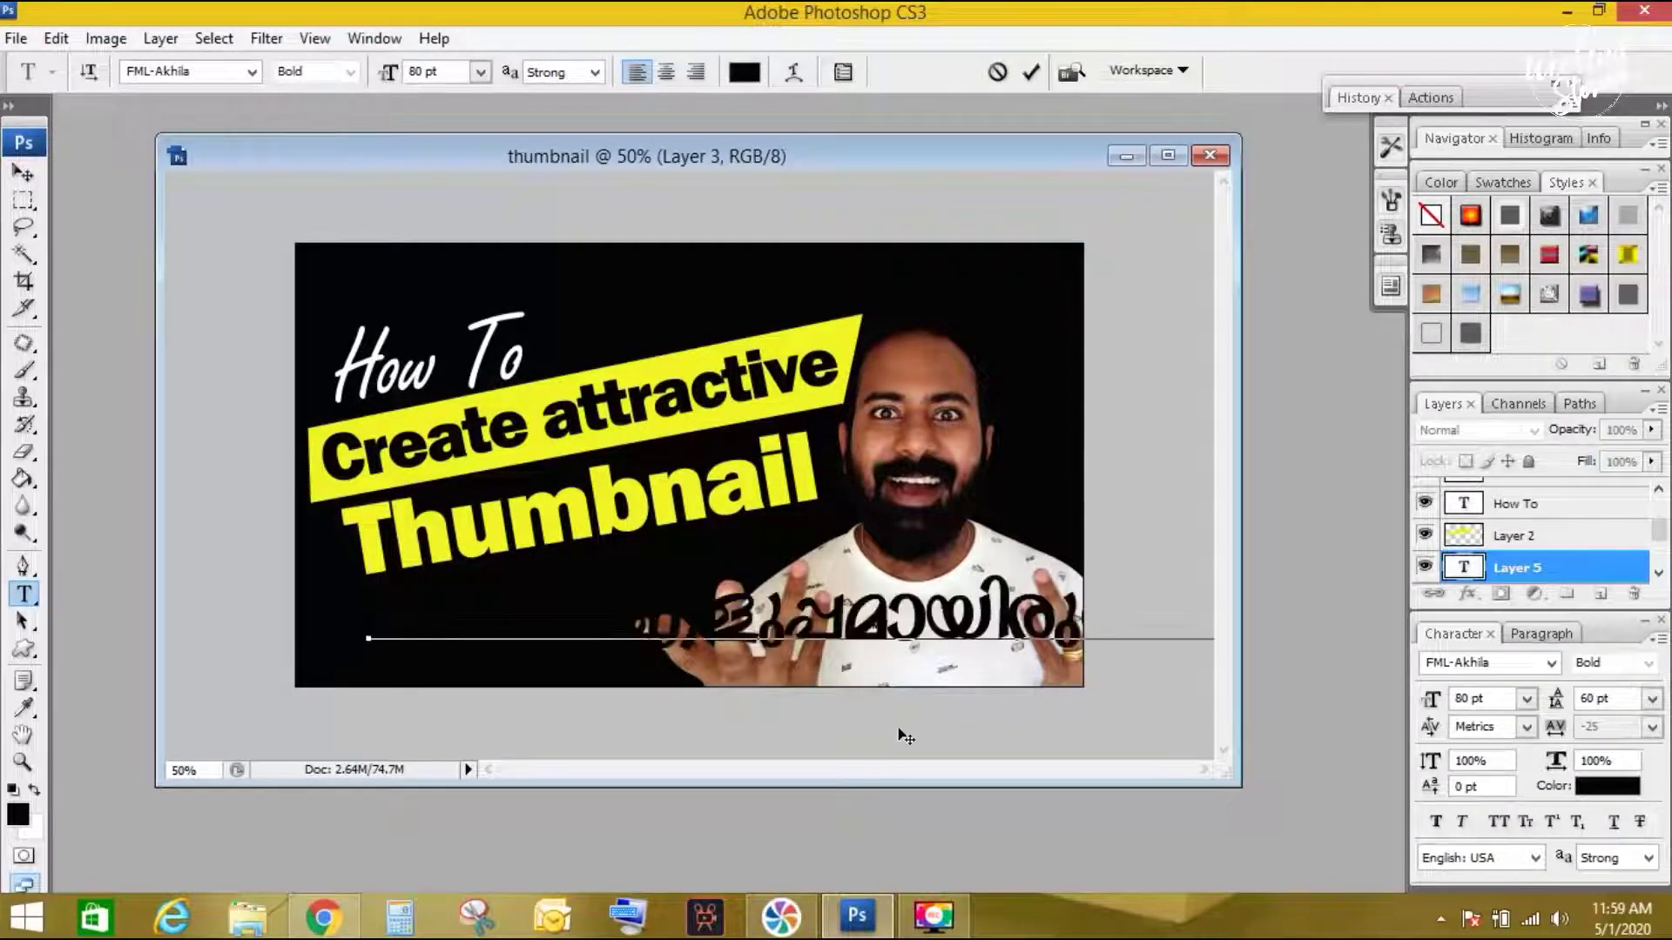
key(ctrl+Return)
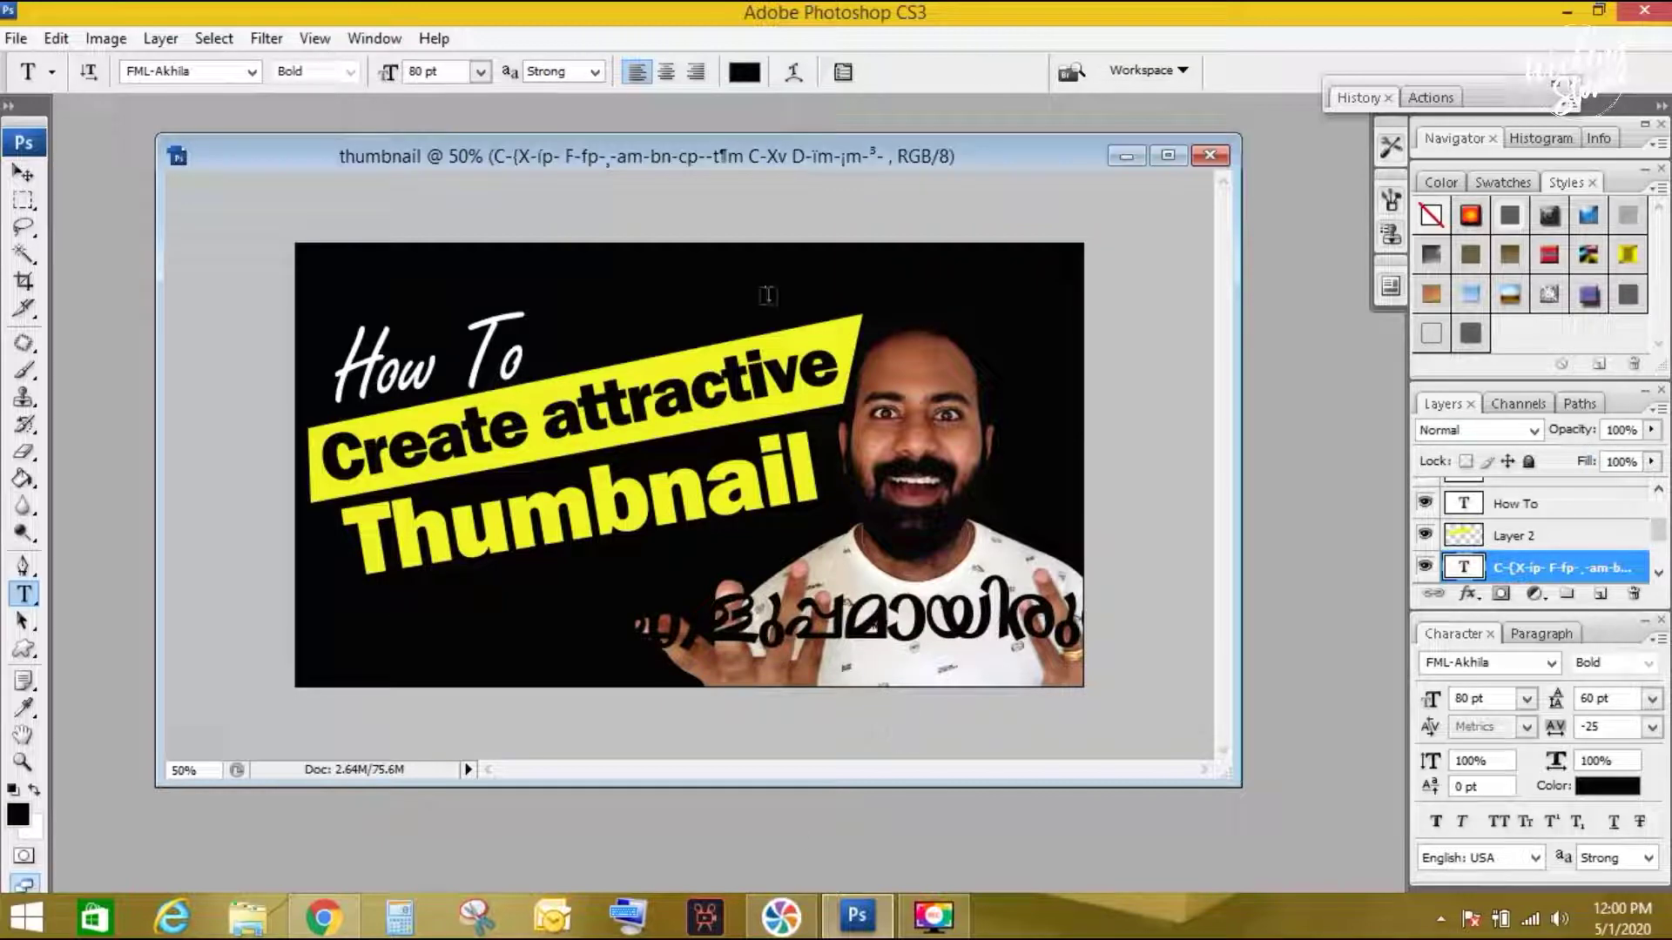
click(1607, 786)
click(975, 323)
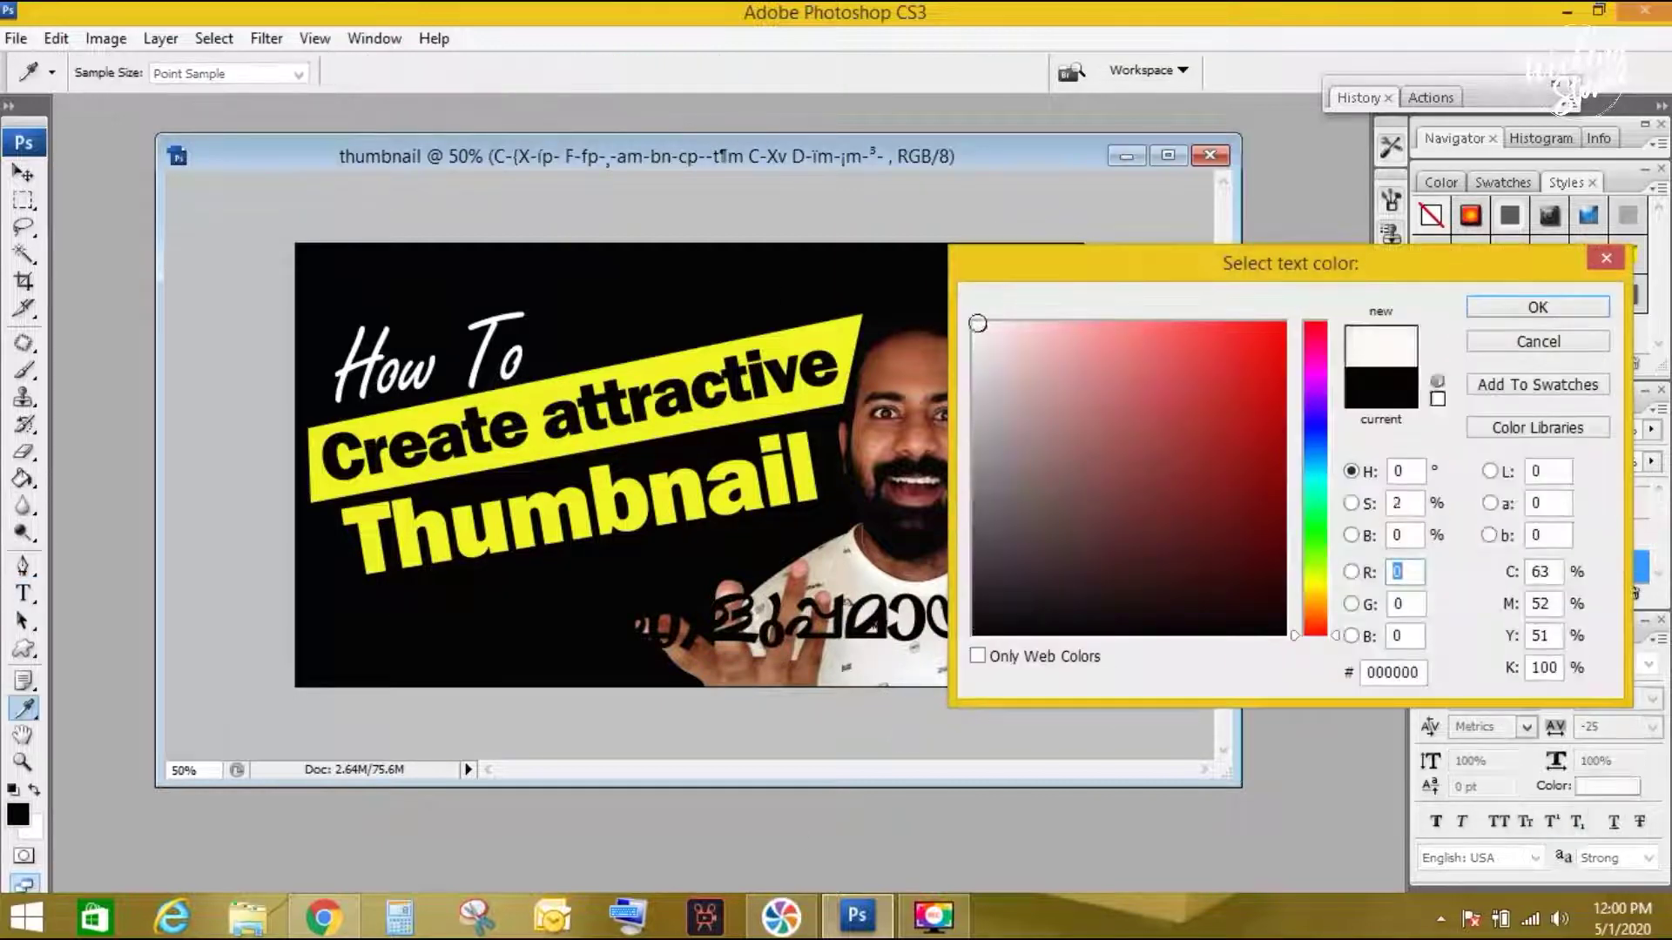
key(Return)
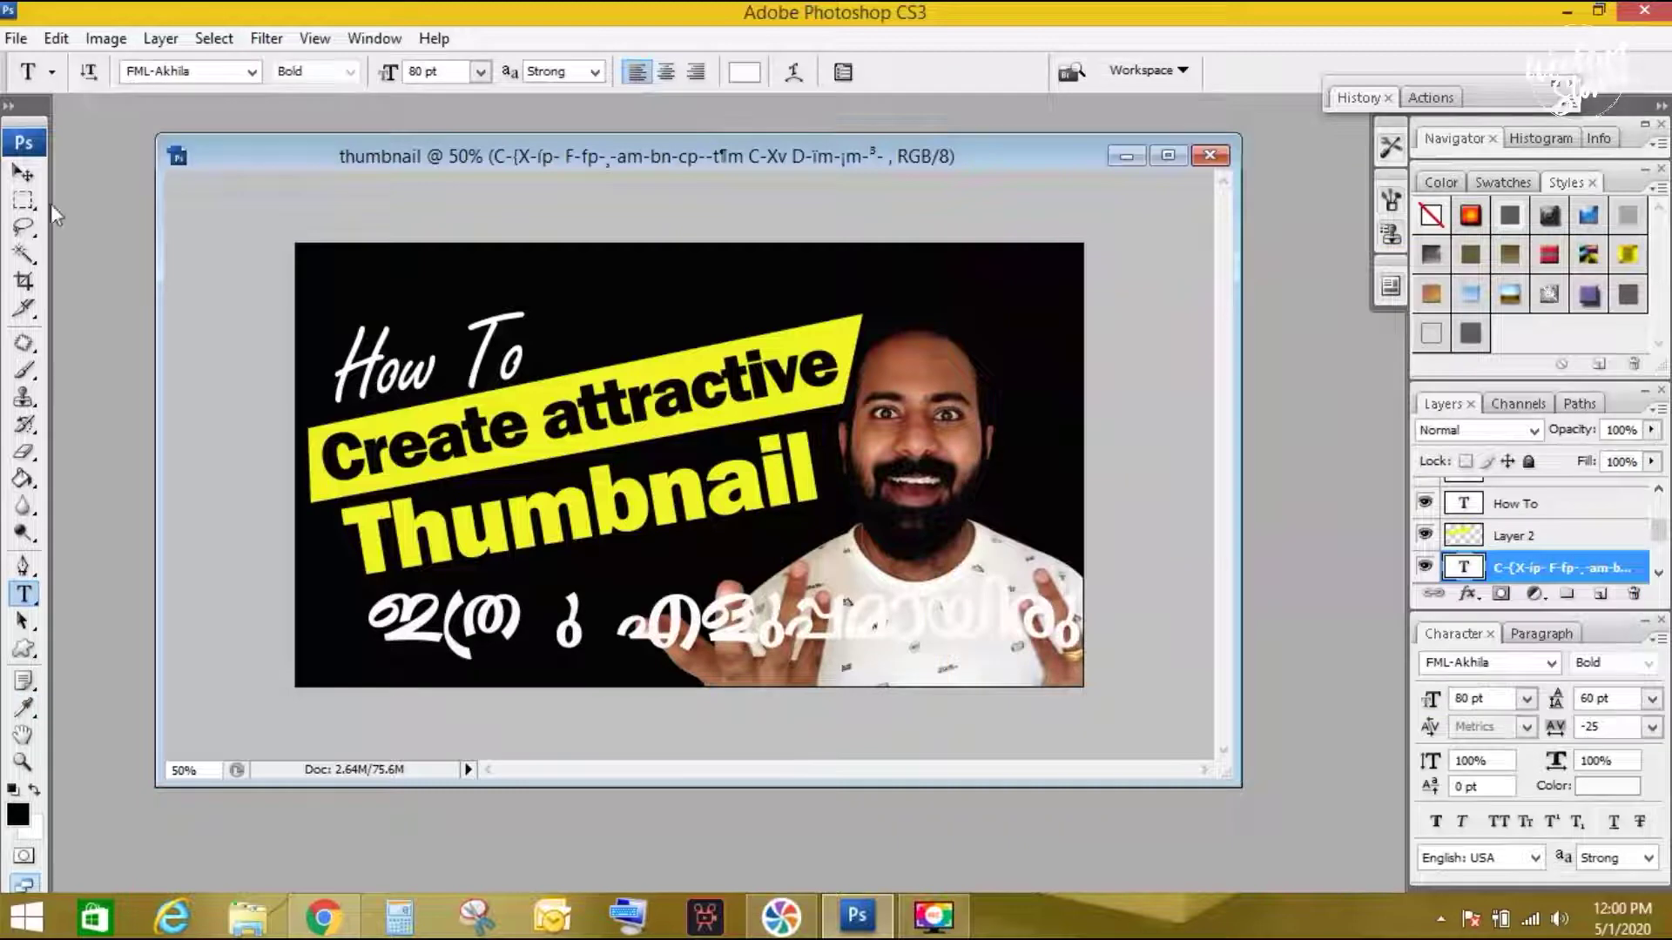
- Move the Malayalam text further left and delete the stray character before the second word
click(24, 173)
mouse_move(523, 610)
mouse_down()
mouse_move(490, 603)
mouse_move(541, 655)
mouse_up()
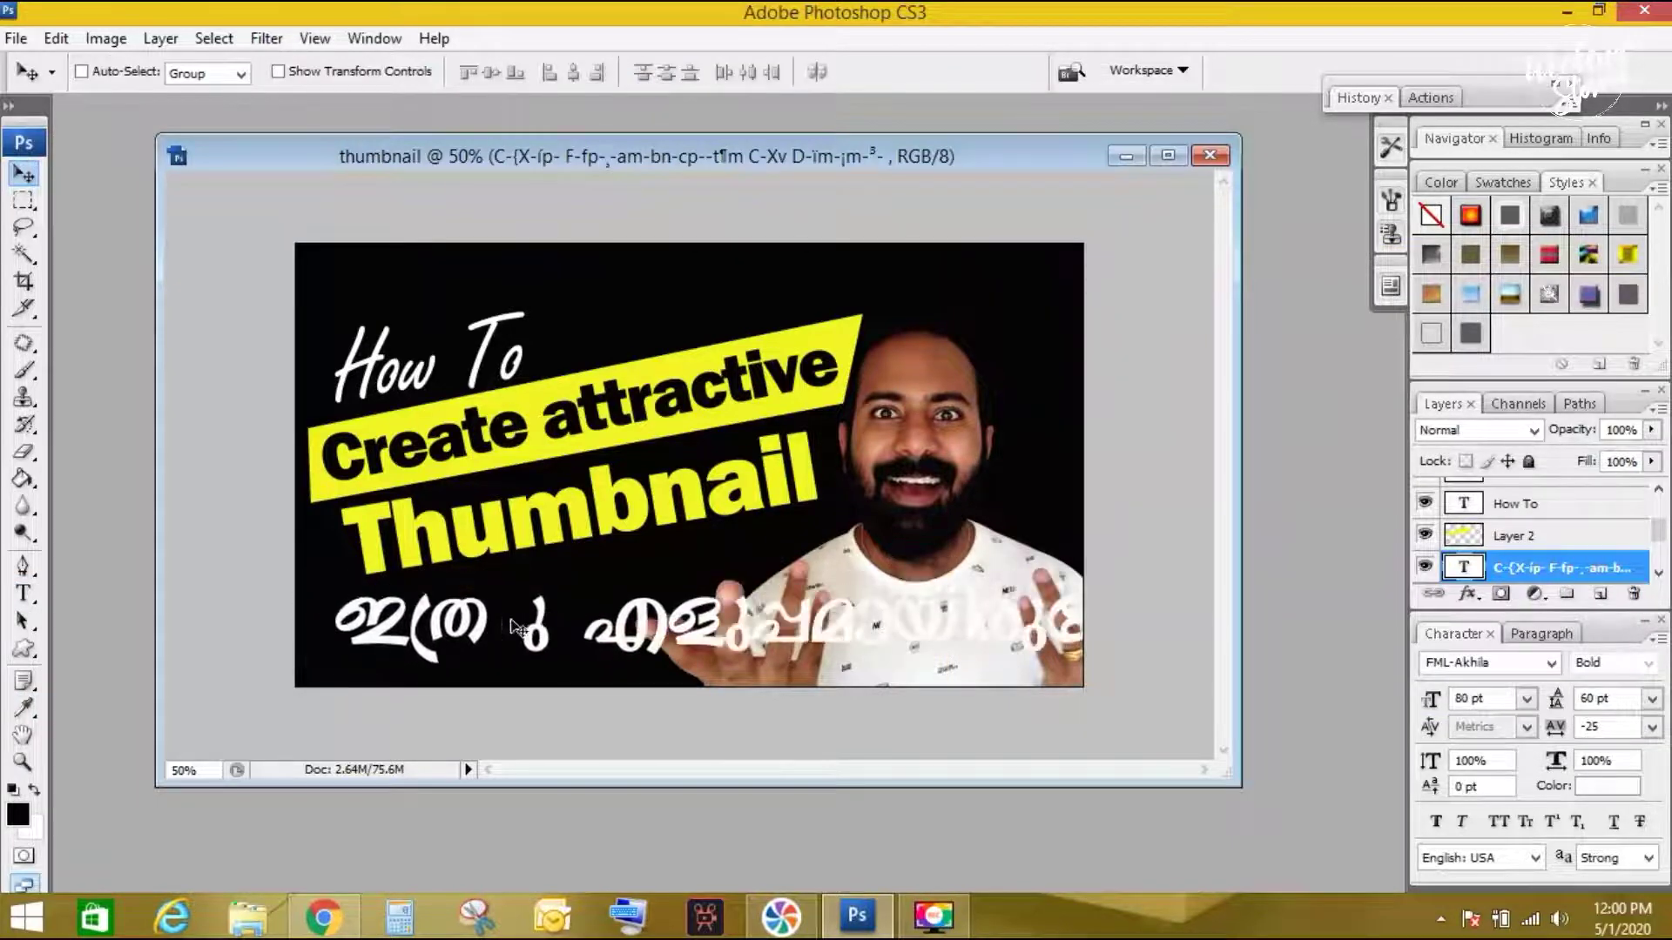
key(t)
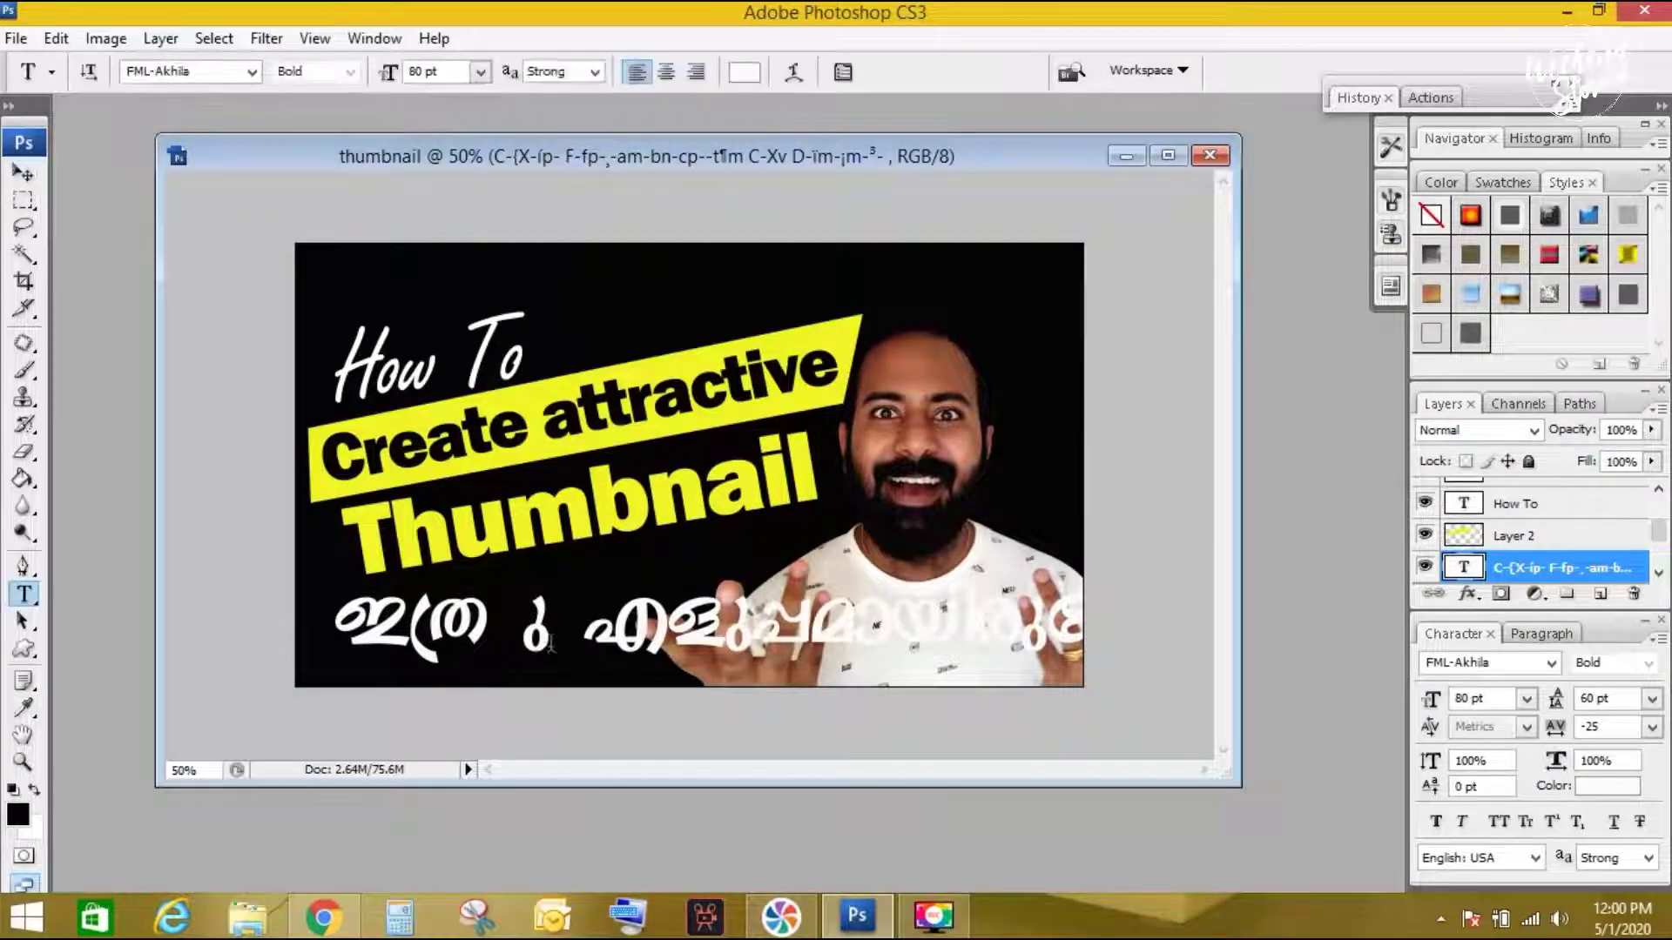
click(548, 643)
key(BackSpace)
key(BackSpace)
key(ctrl+Return)
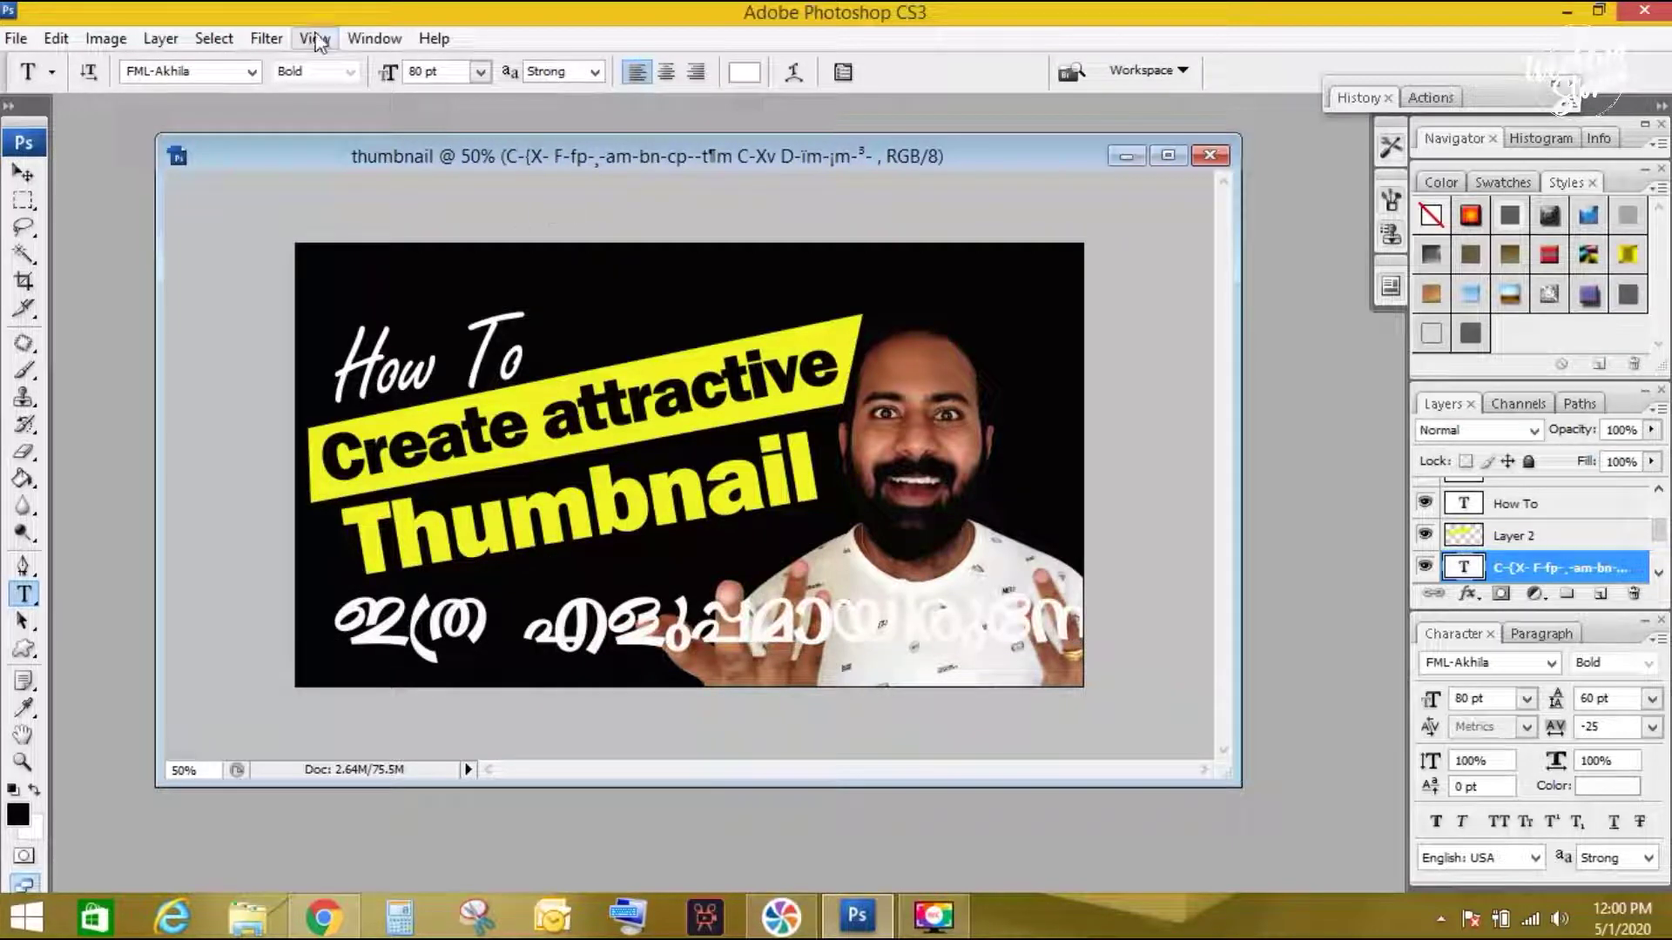
- Scale the Malayalam text to about 48%, place it below Thumbnail, split it onto two lines, append ???
key(ctrl+t)
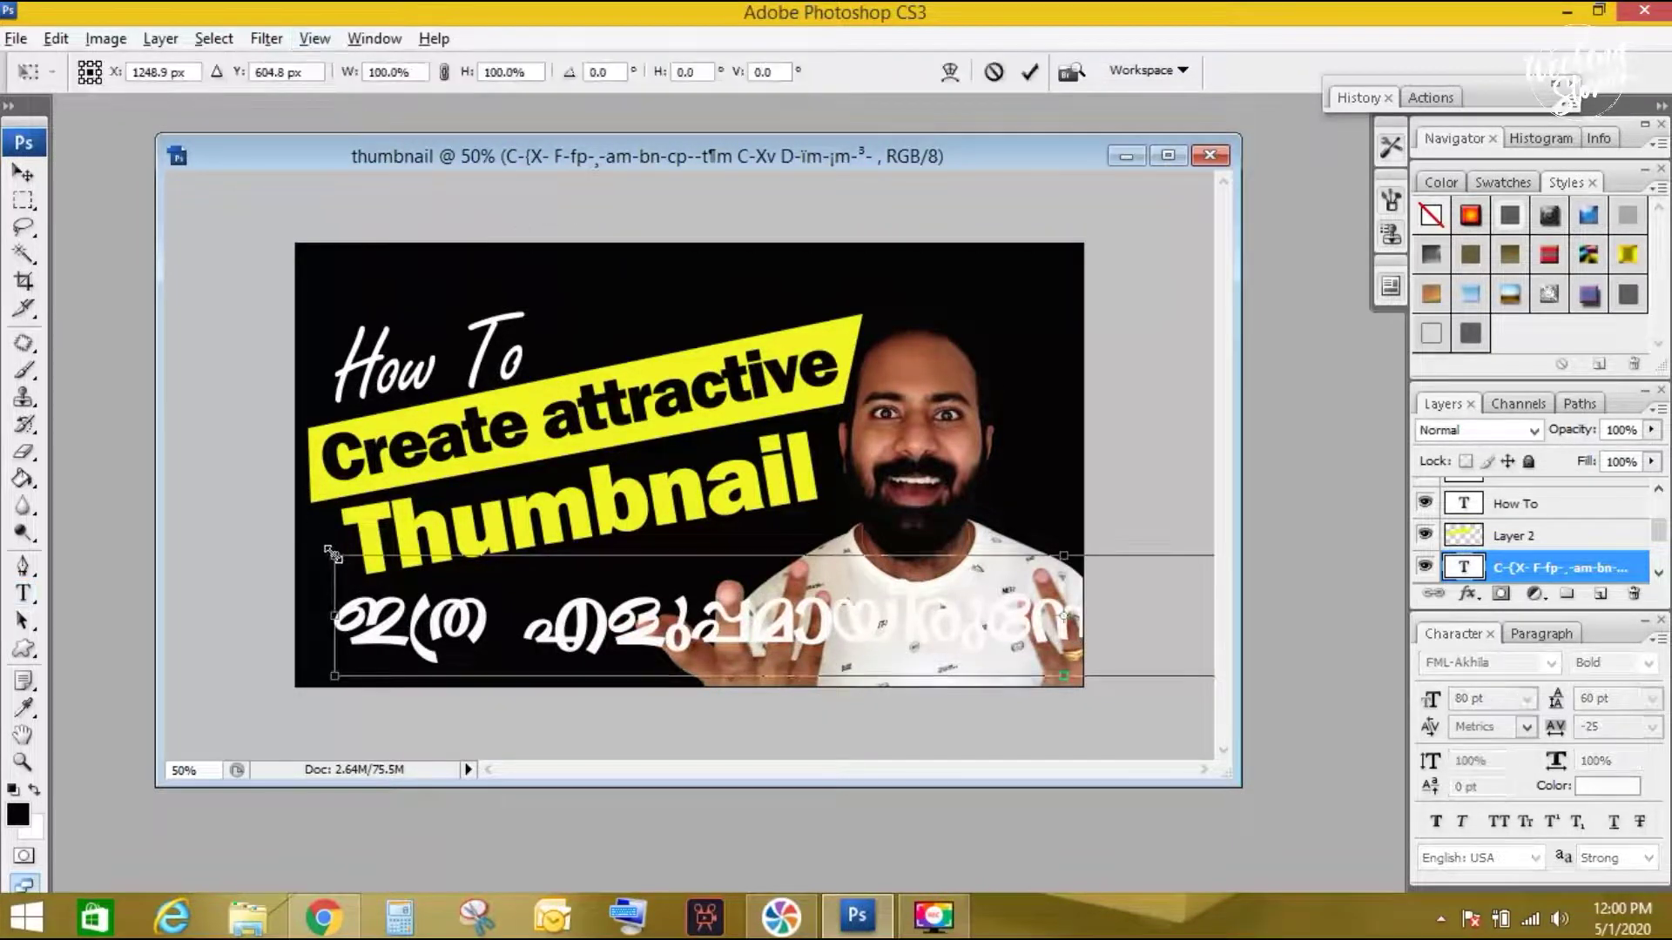
drag(332, 552, 741, 550)
drag(810, 603, 397, 603)
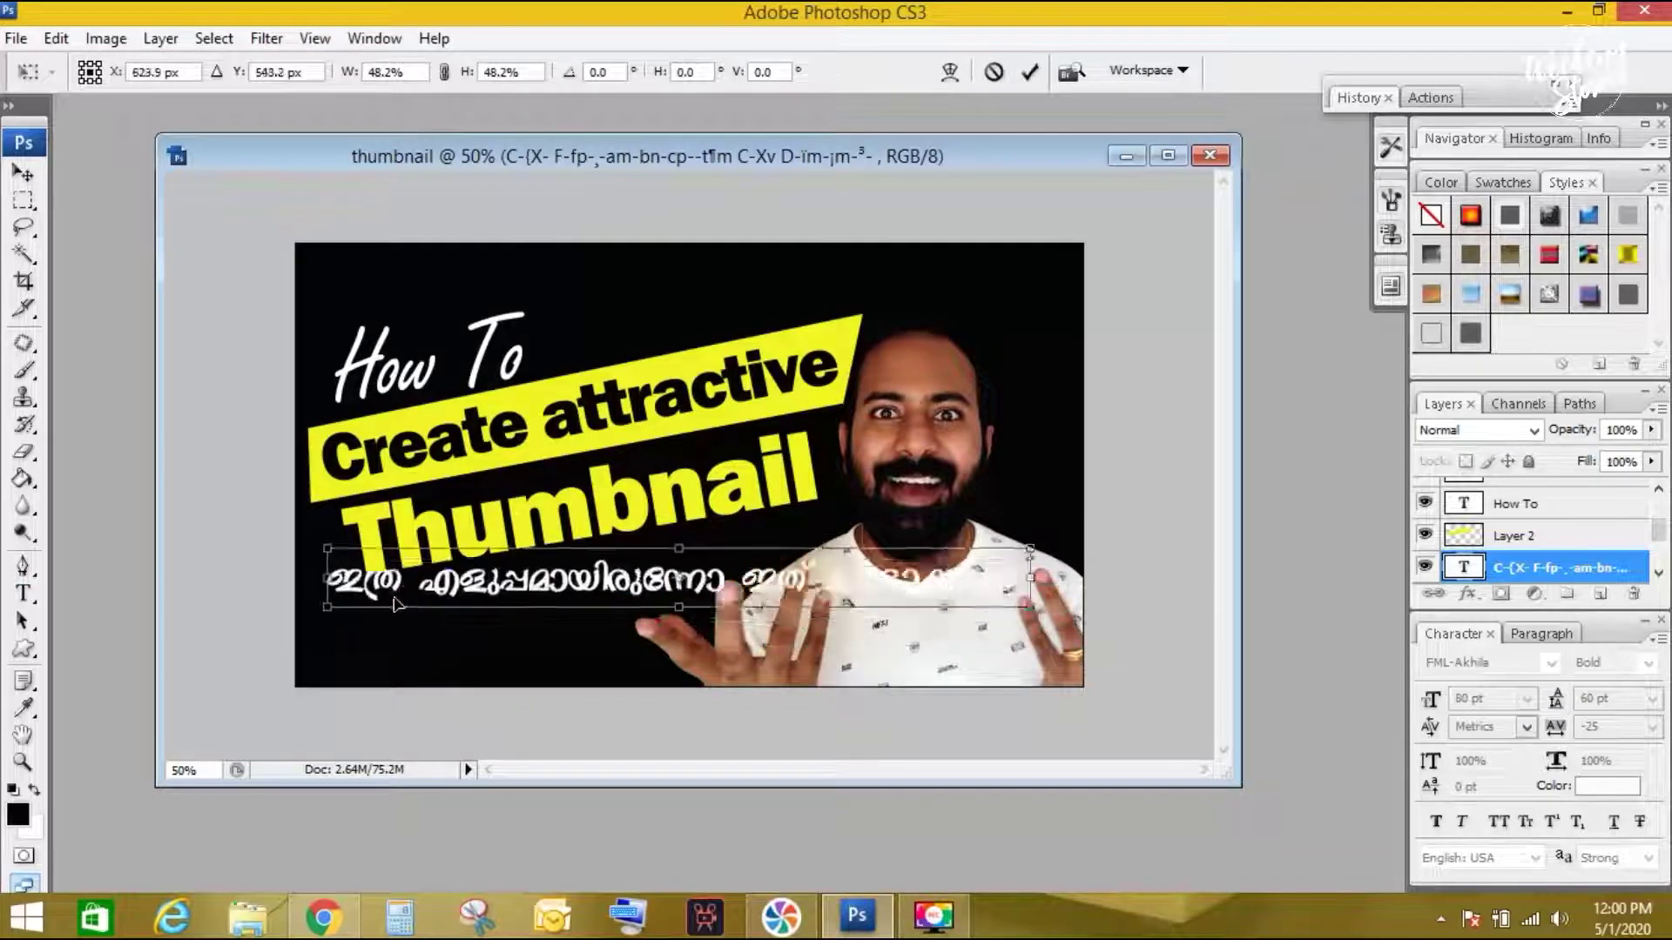
key(Return)
click(734, 582)
key(Return)
click(597, 631)
text(???)
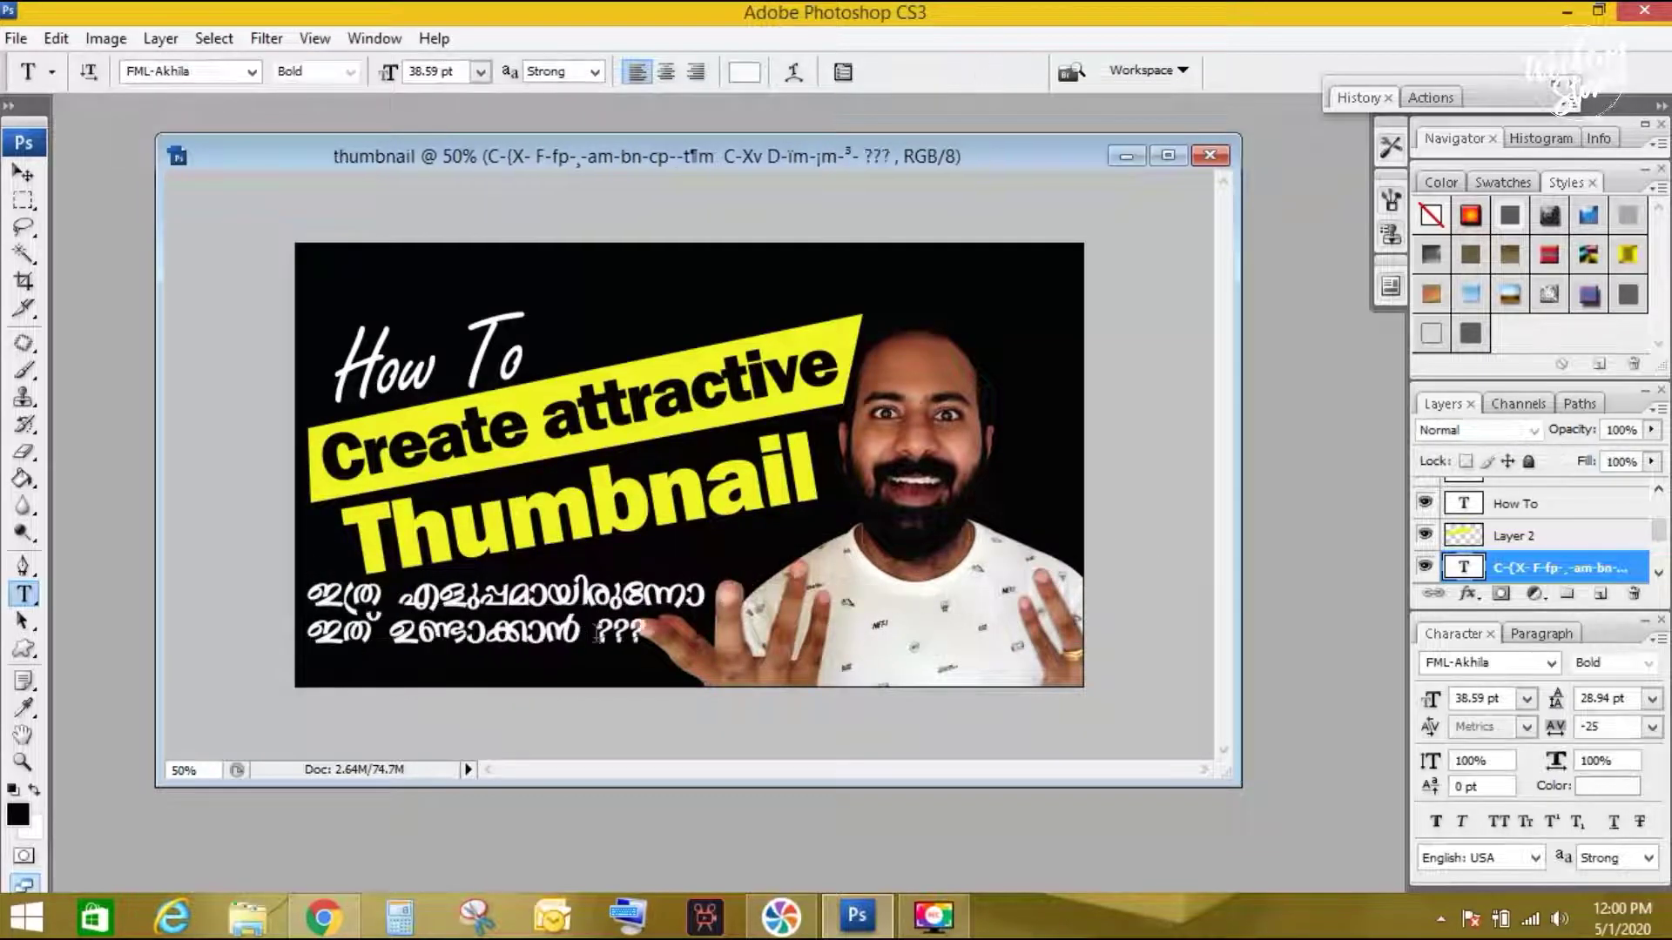
text(v)
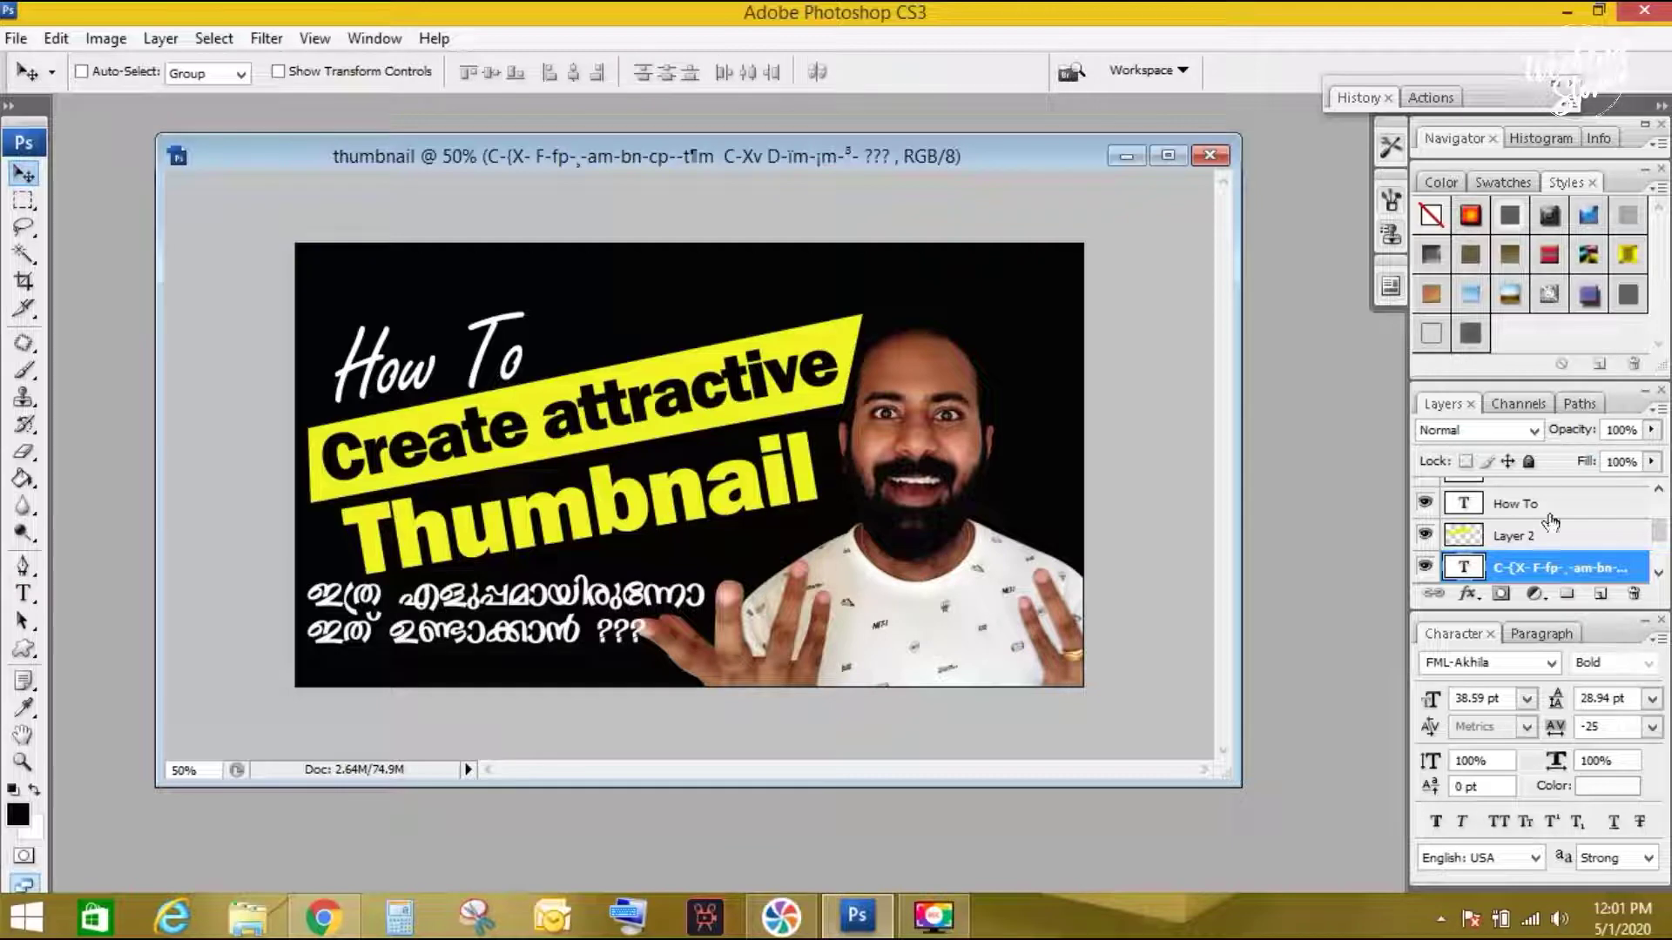
- Move the How To, Create attractive and Thumbnail title block up and shrink it slightly
drag(496, 370, 496, 352)
shift+click(1538, 493)
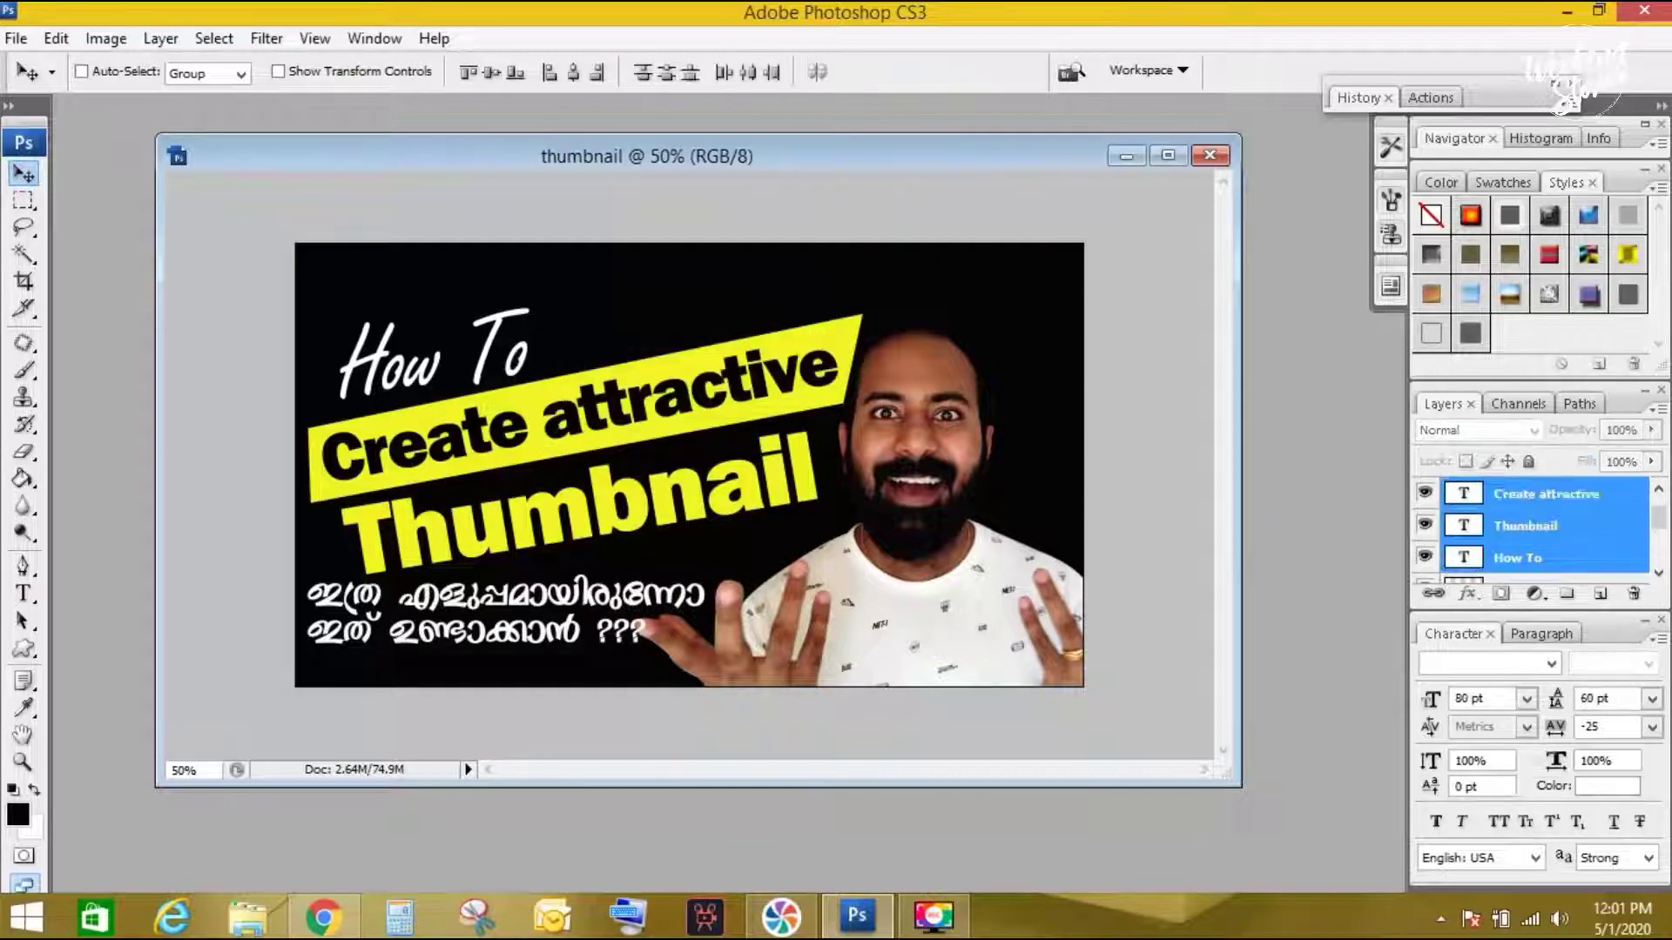
drag(592, 411, 607, 380)
key(ctrl+t)
drag(858, 287, 819, 300)
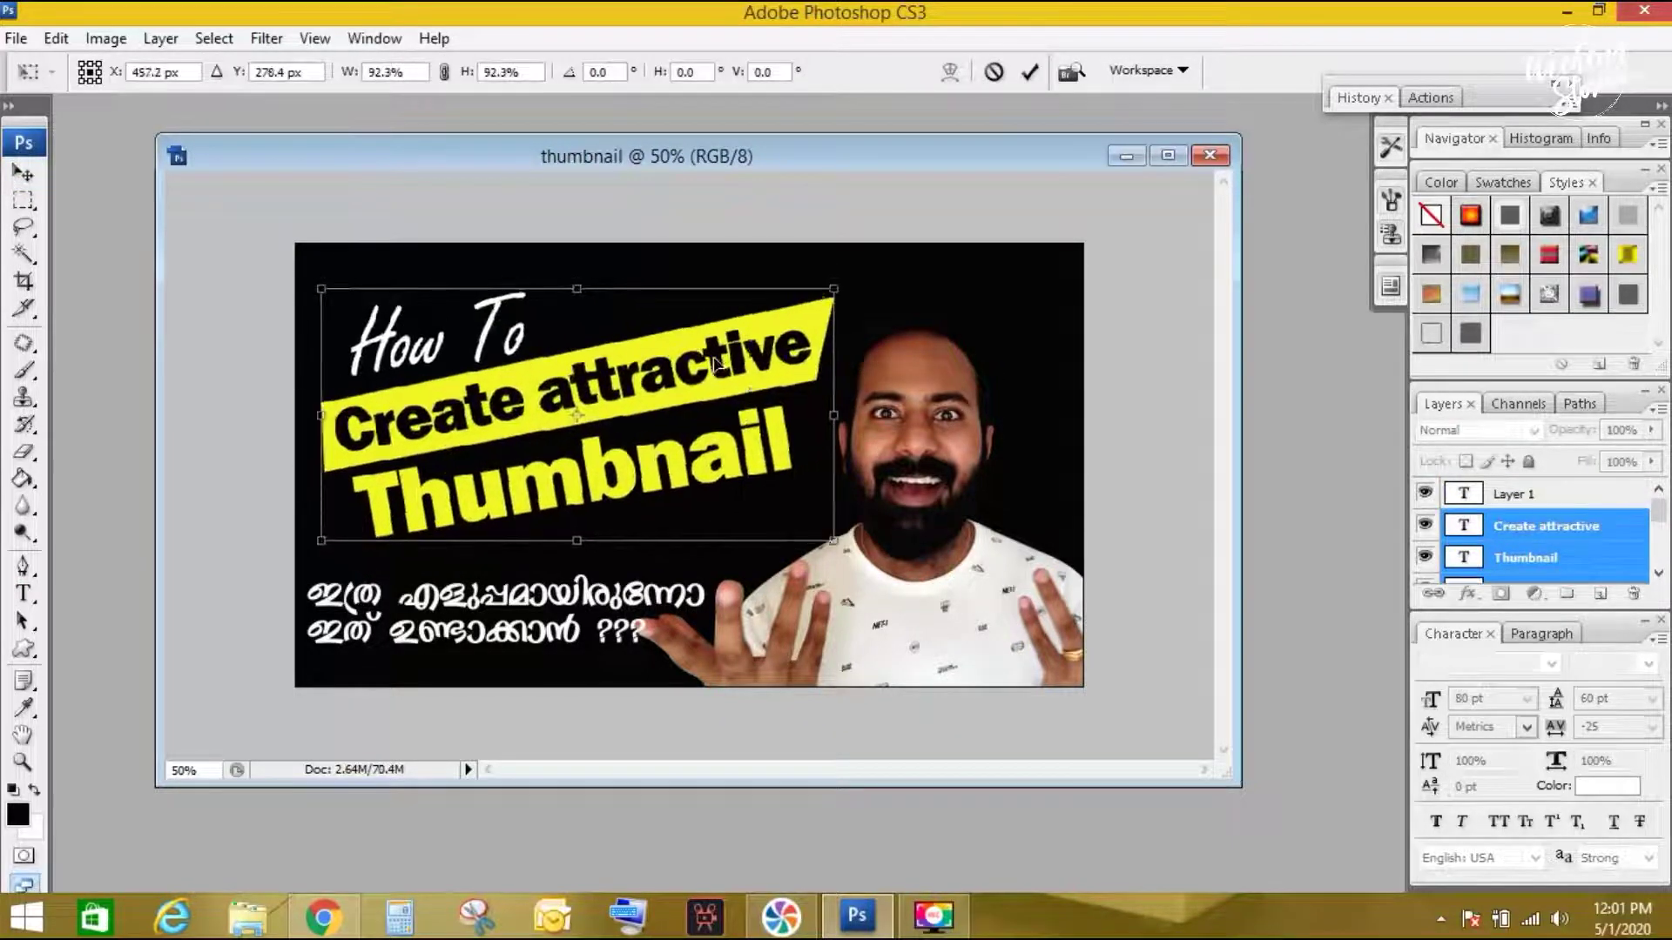
key(Return)
- Enlarge the Malayalam question to about 123% and rotate it about -10° to match the title
ctrl+click(505, 610)
key(ctrl+t)
drag(705, 601, 685, 537)
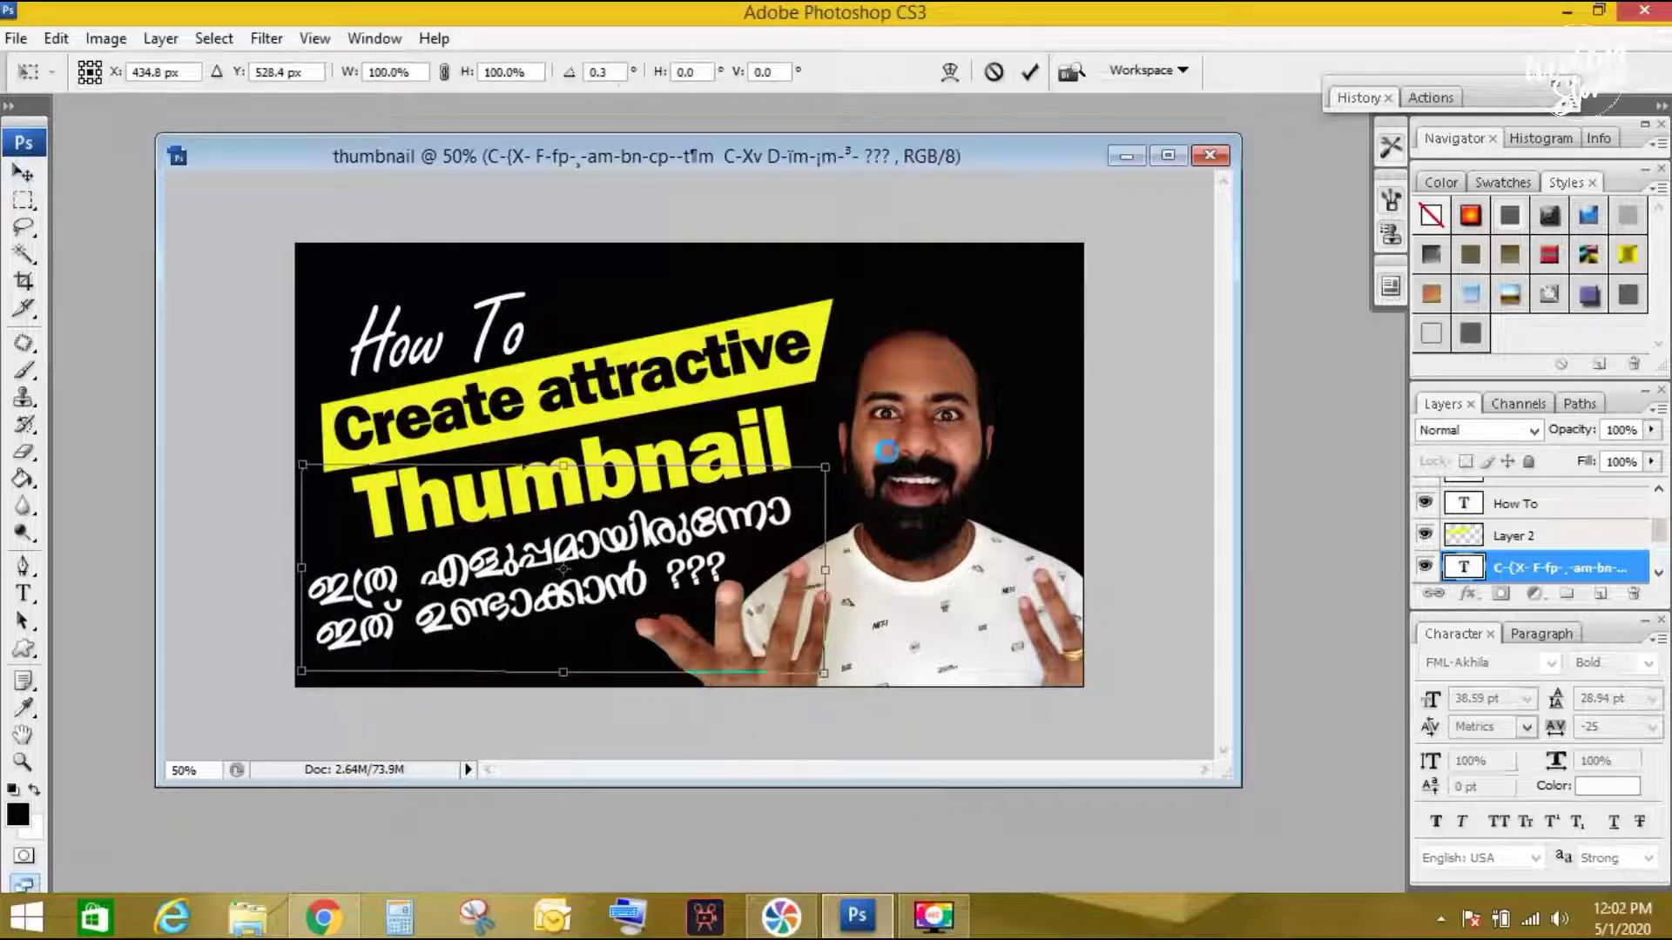
key(Return)
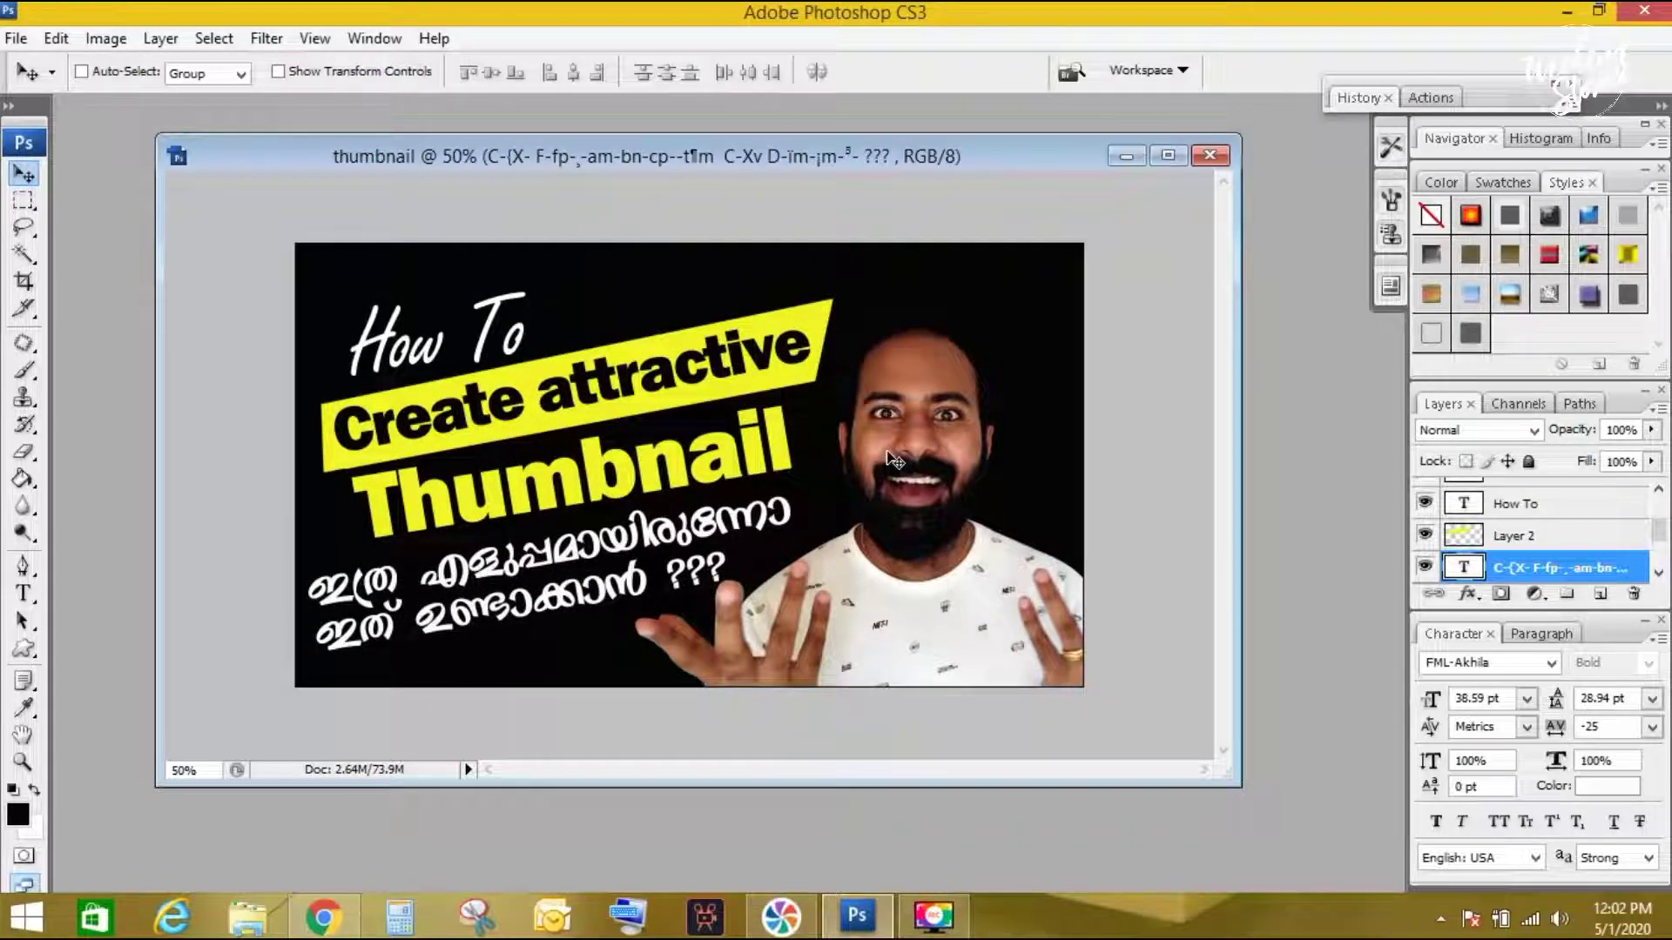
click(15, 38)
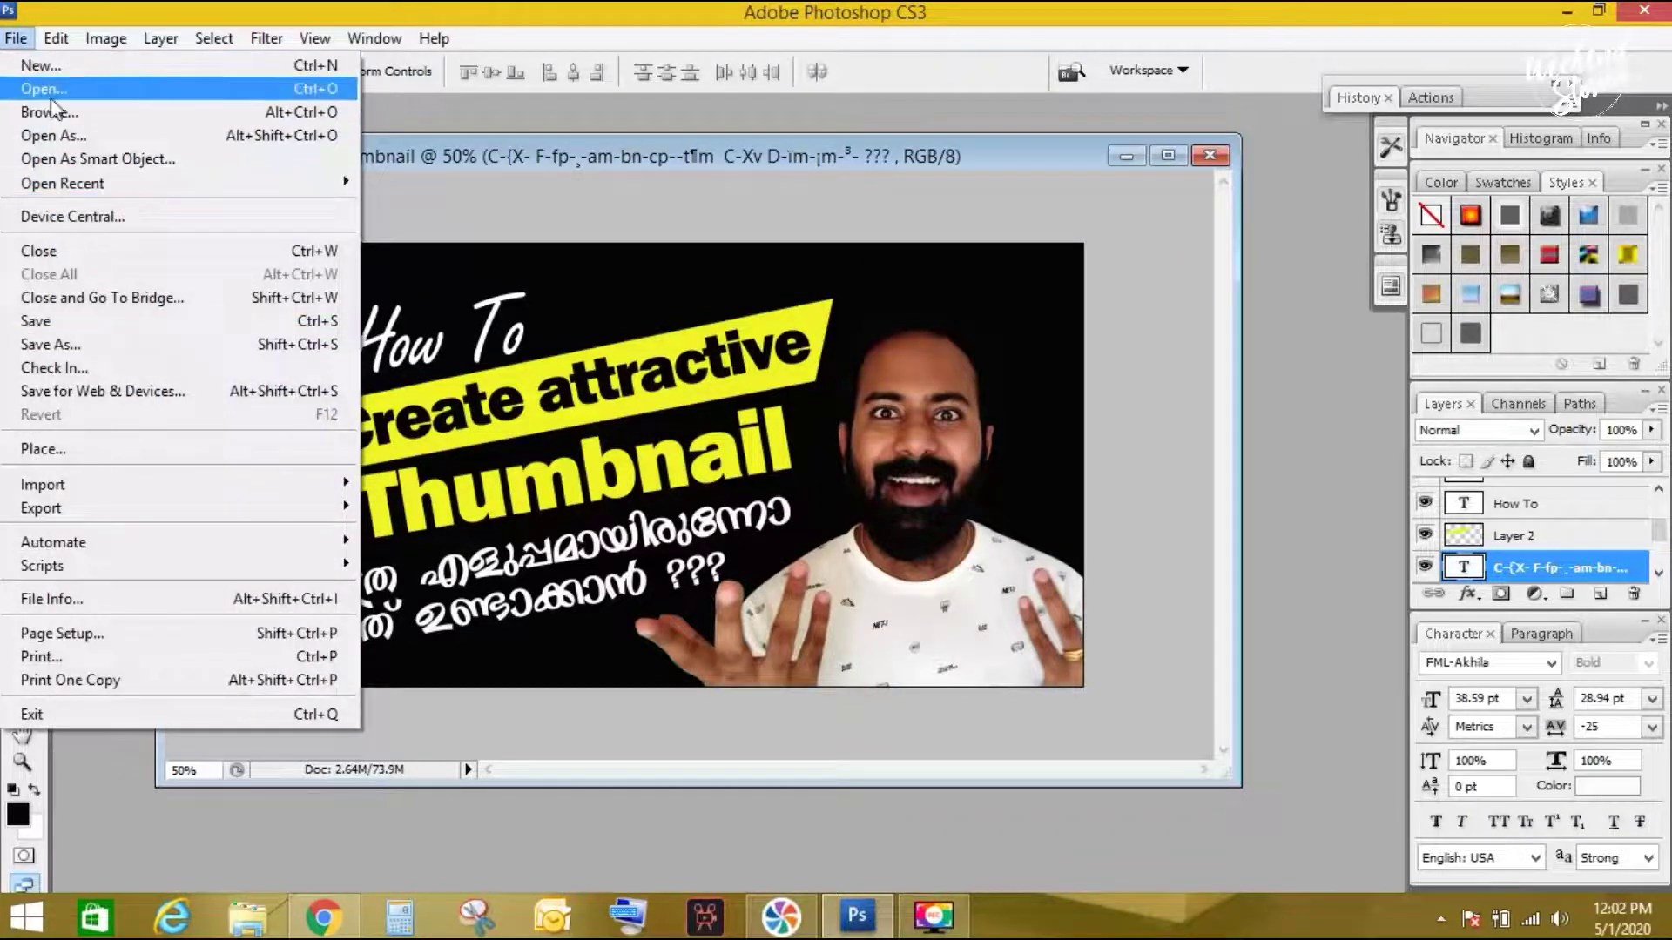
- Save the design to the Desktop as thumbnail.psd, keeping Maximize compatibility checked
click(89, 323)
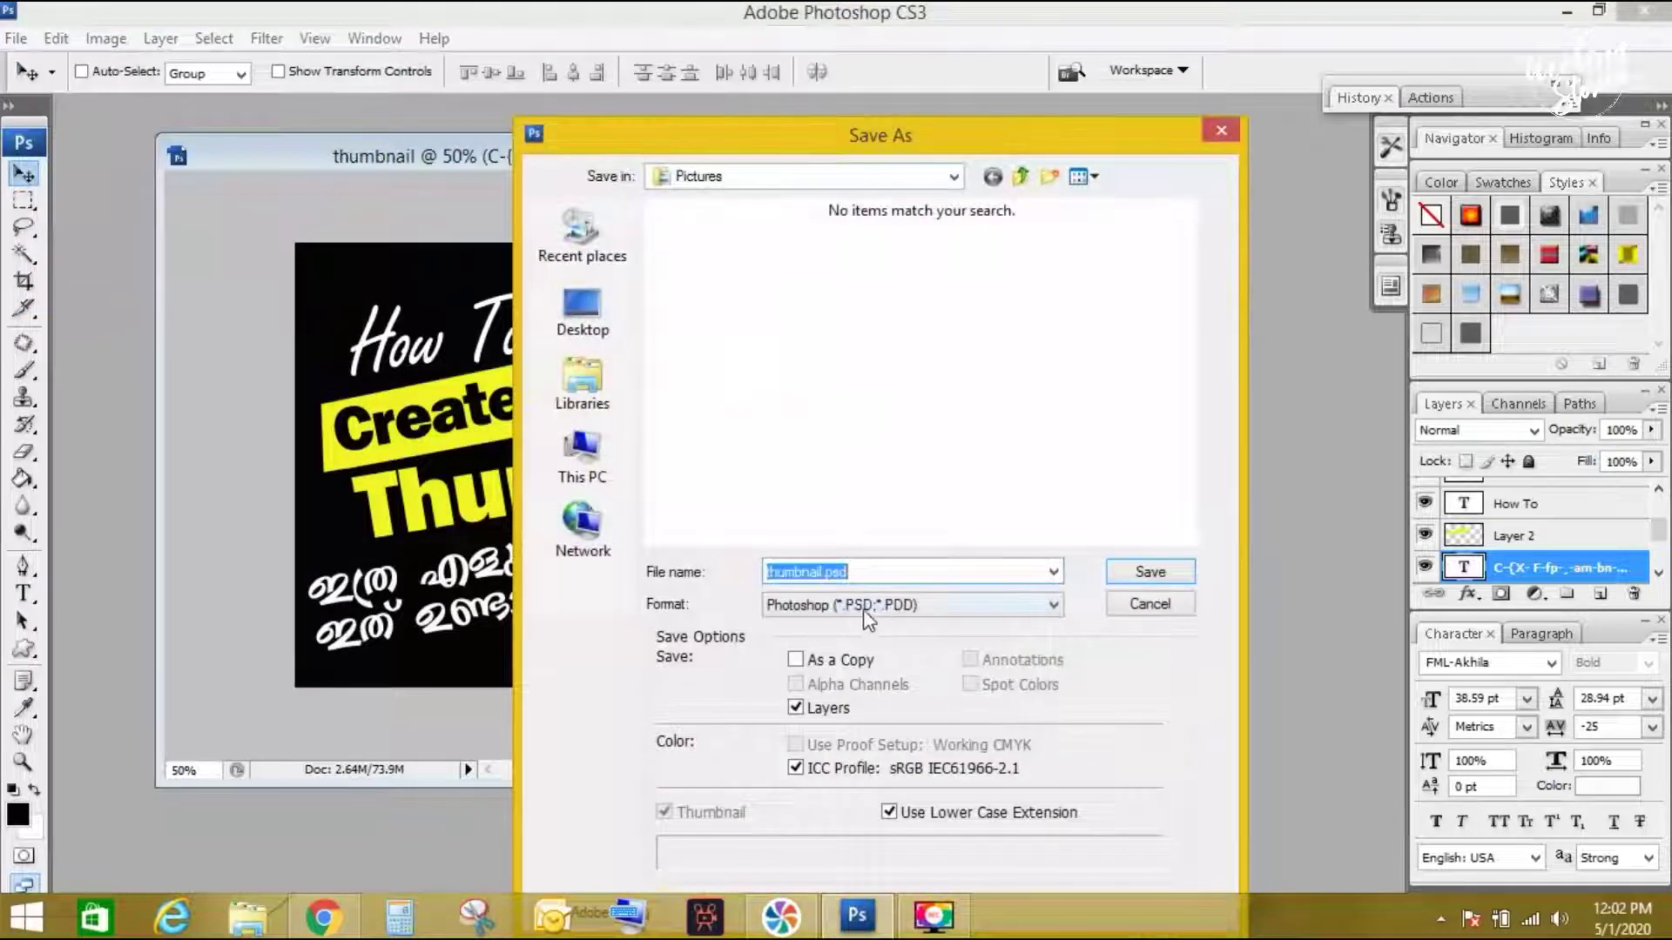
click(582, 312)
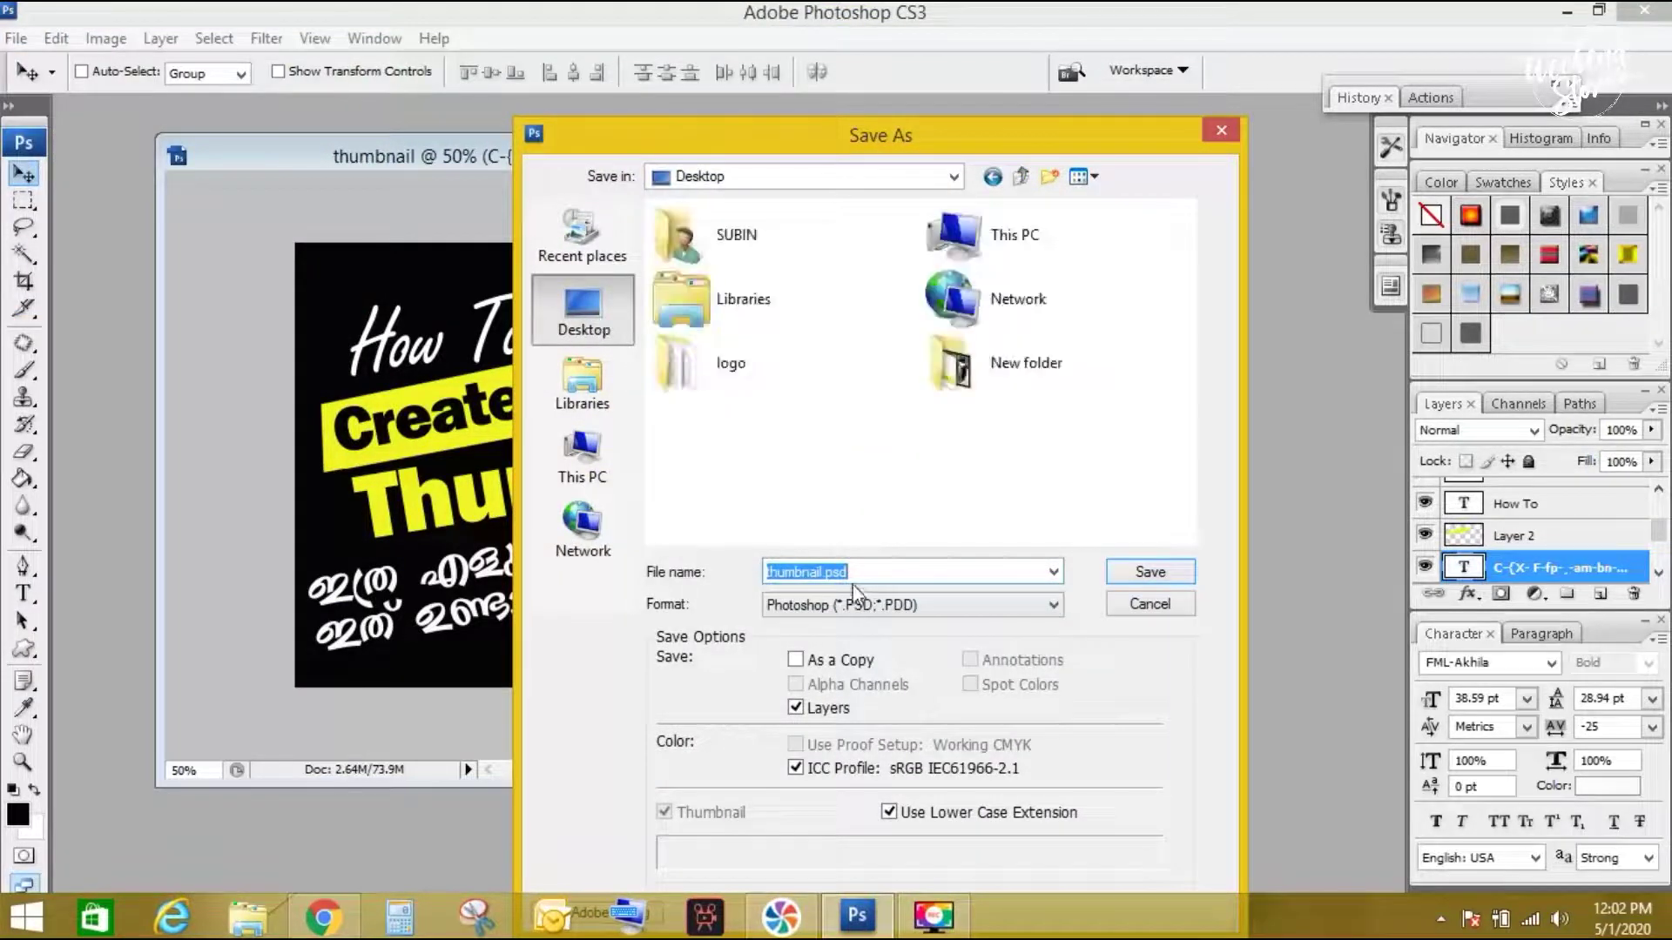
click(1148, 572)
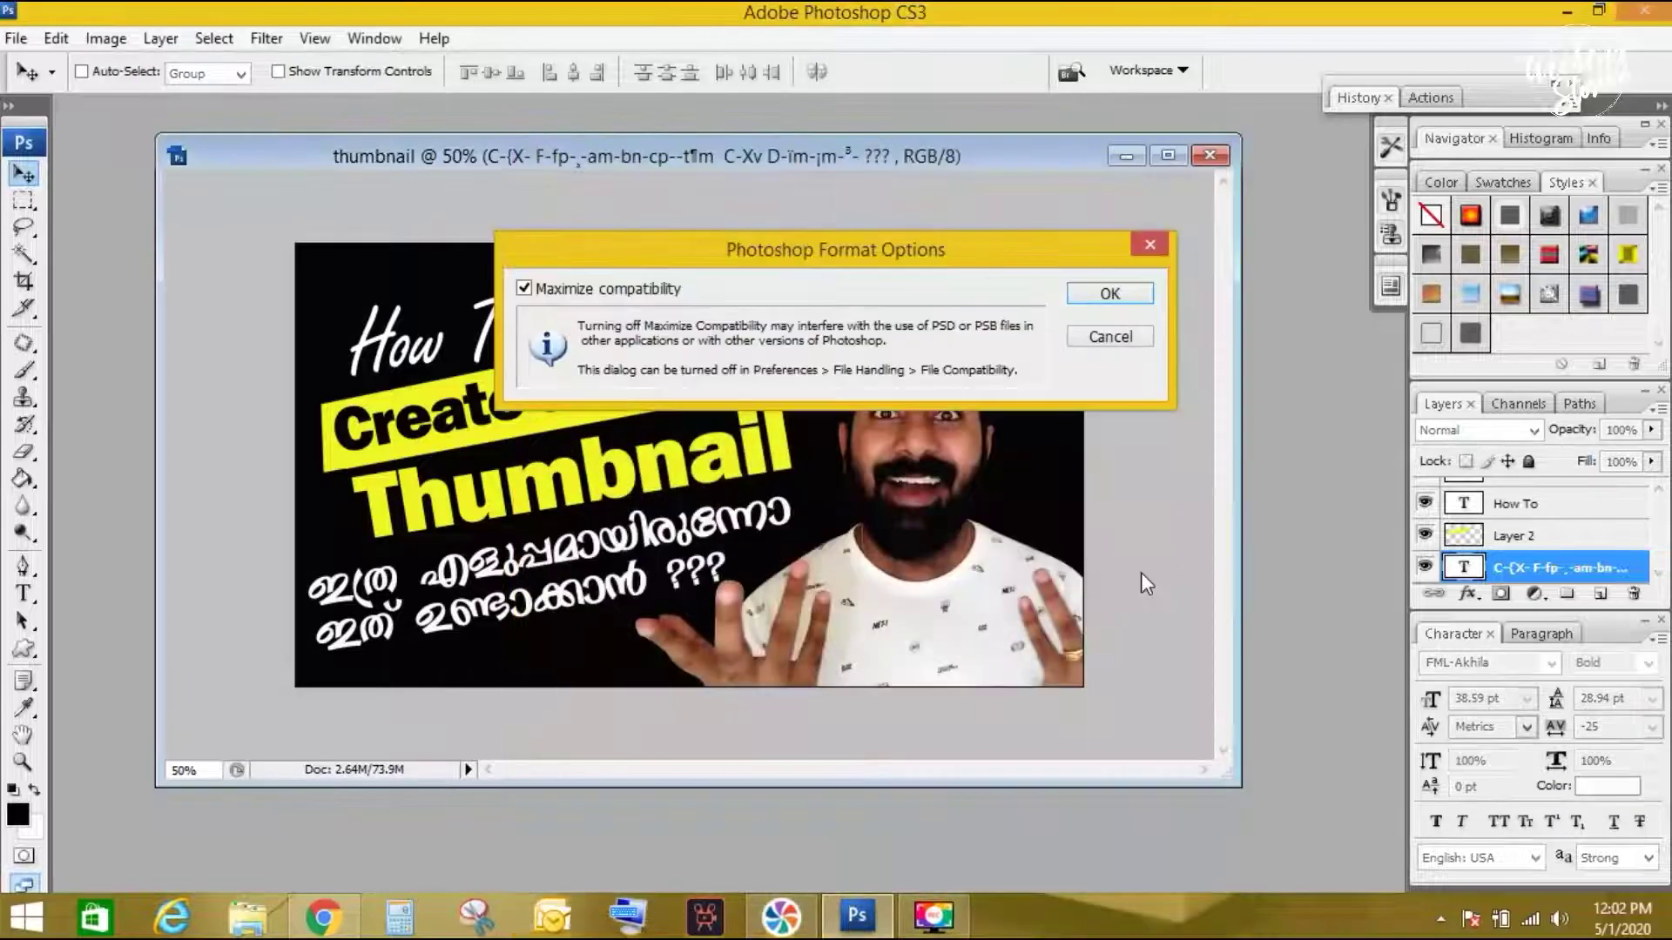
click(1110, 291)
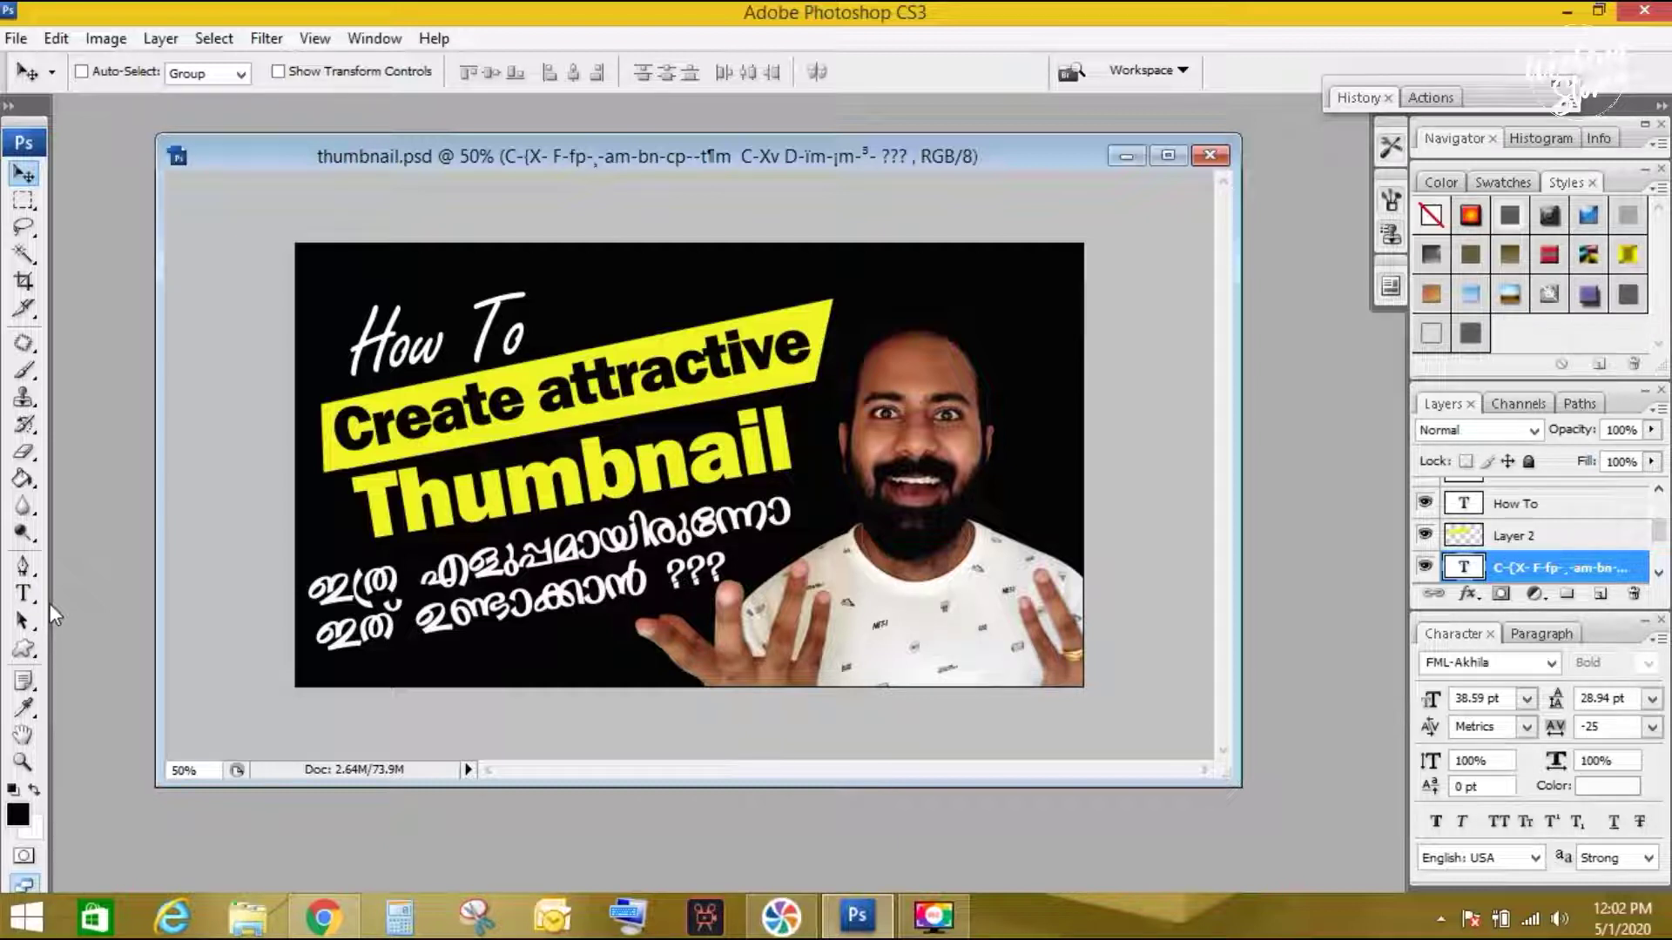
- Save a JPEG copy named thumbnail copy.jpg to the Desktop at Quality 12 Maximum, Baseline
click(15, 38)
click(77, 344)
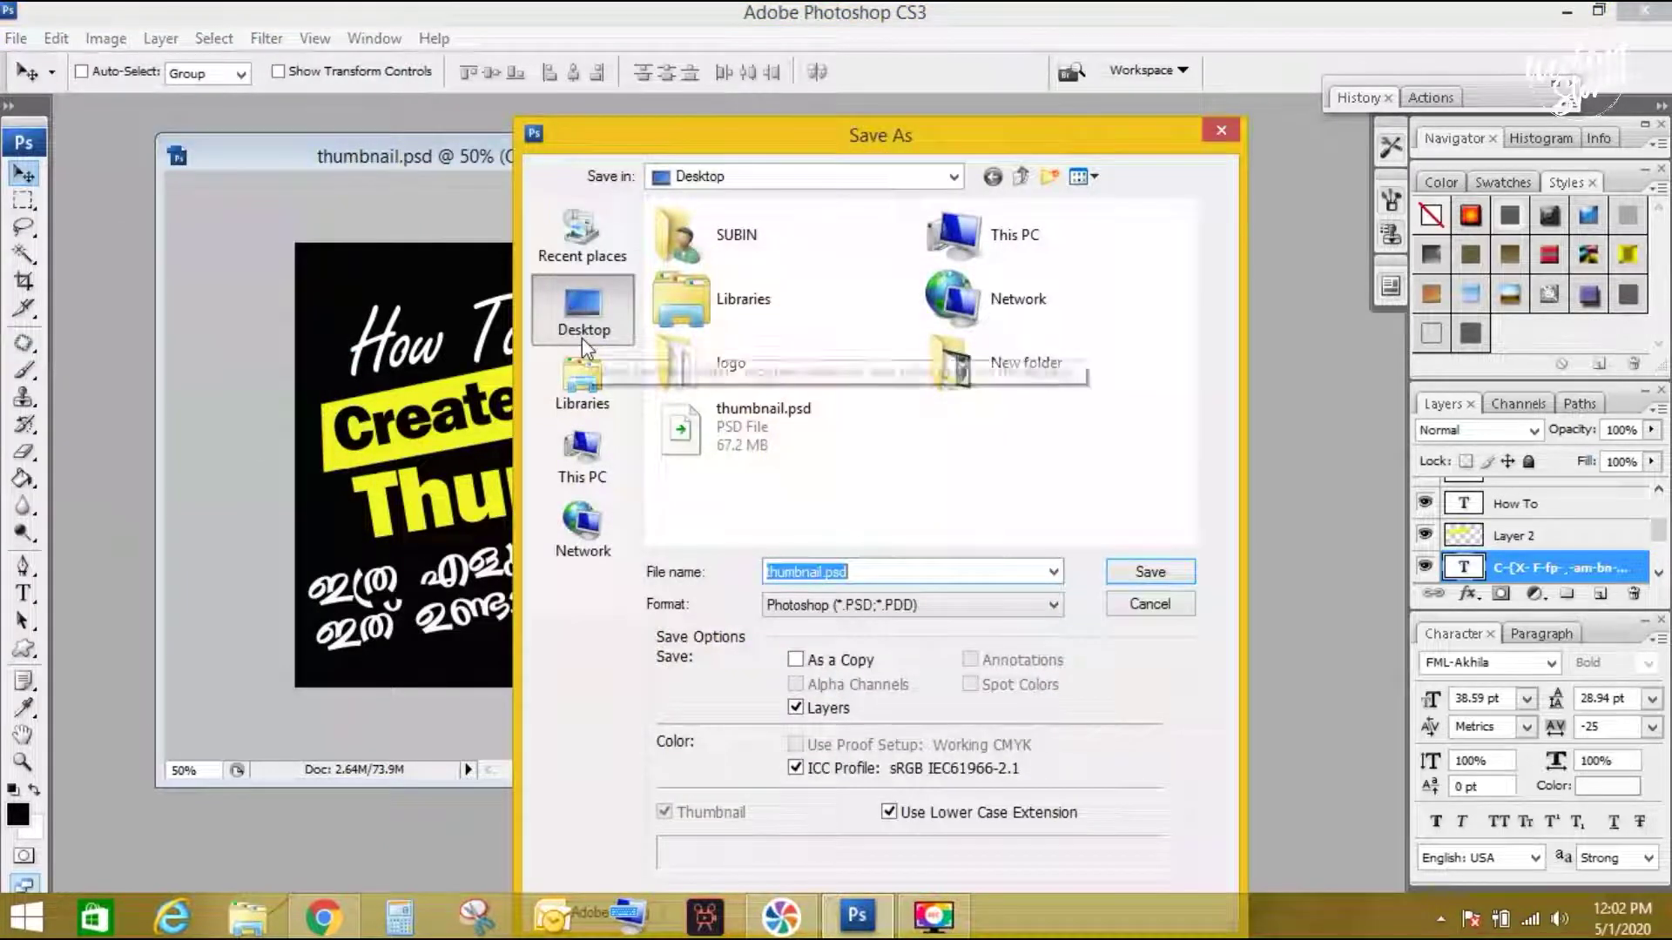
click(817, 605)
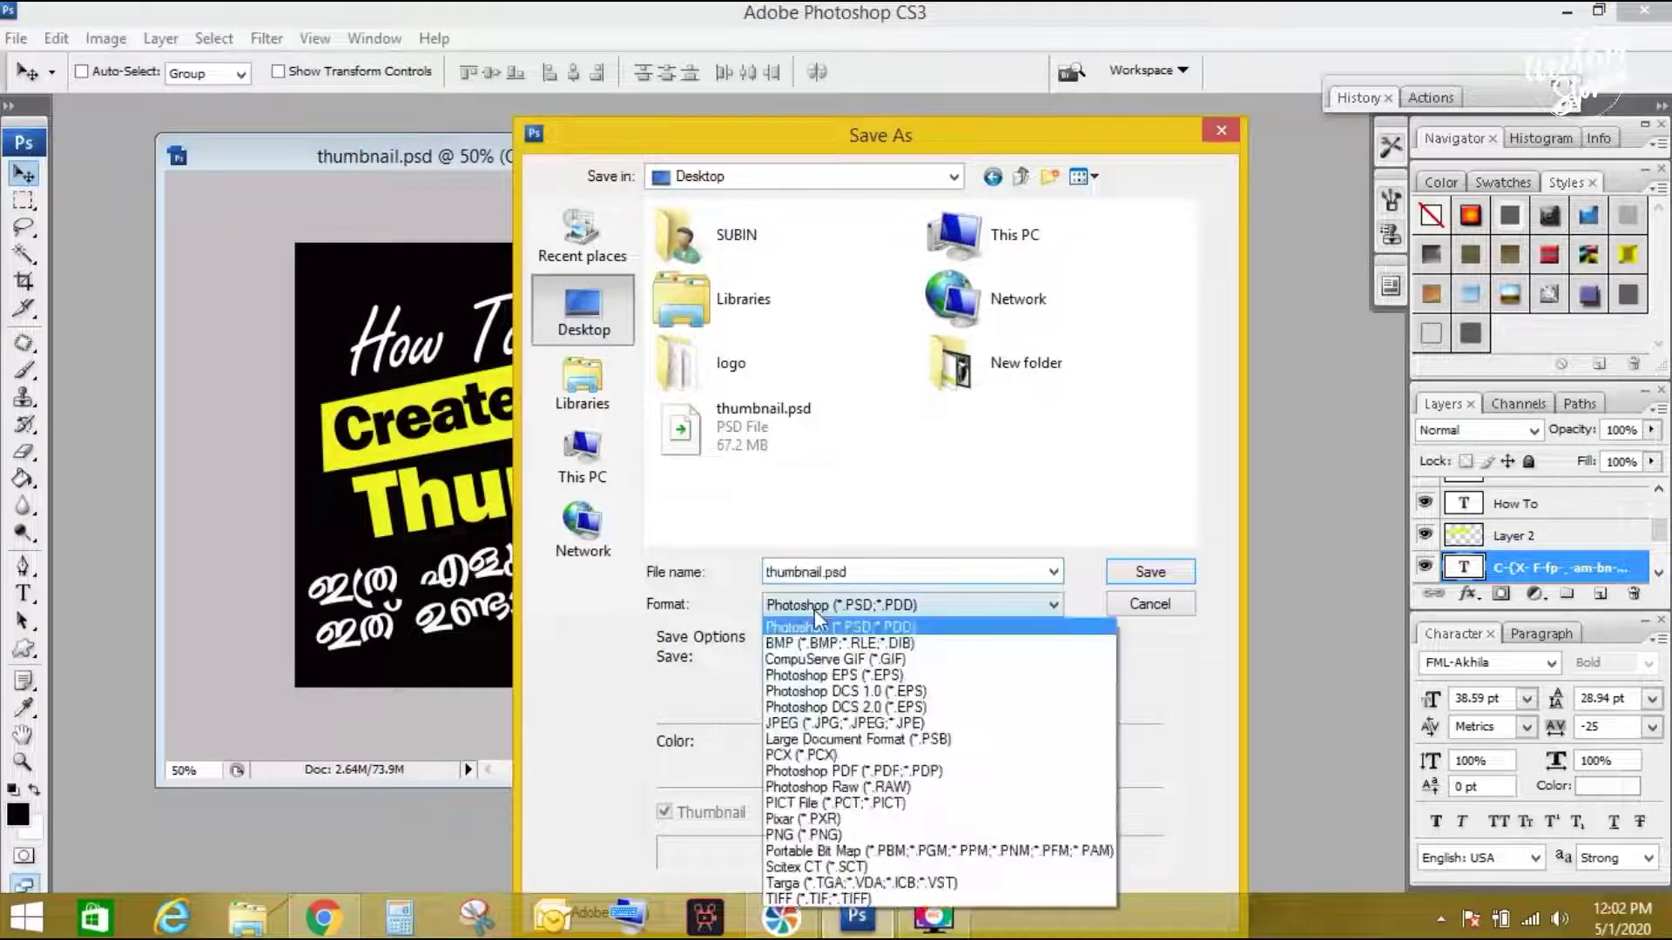
click(823, 708)
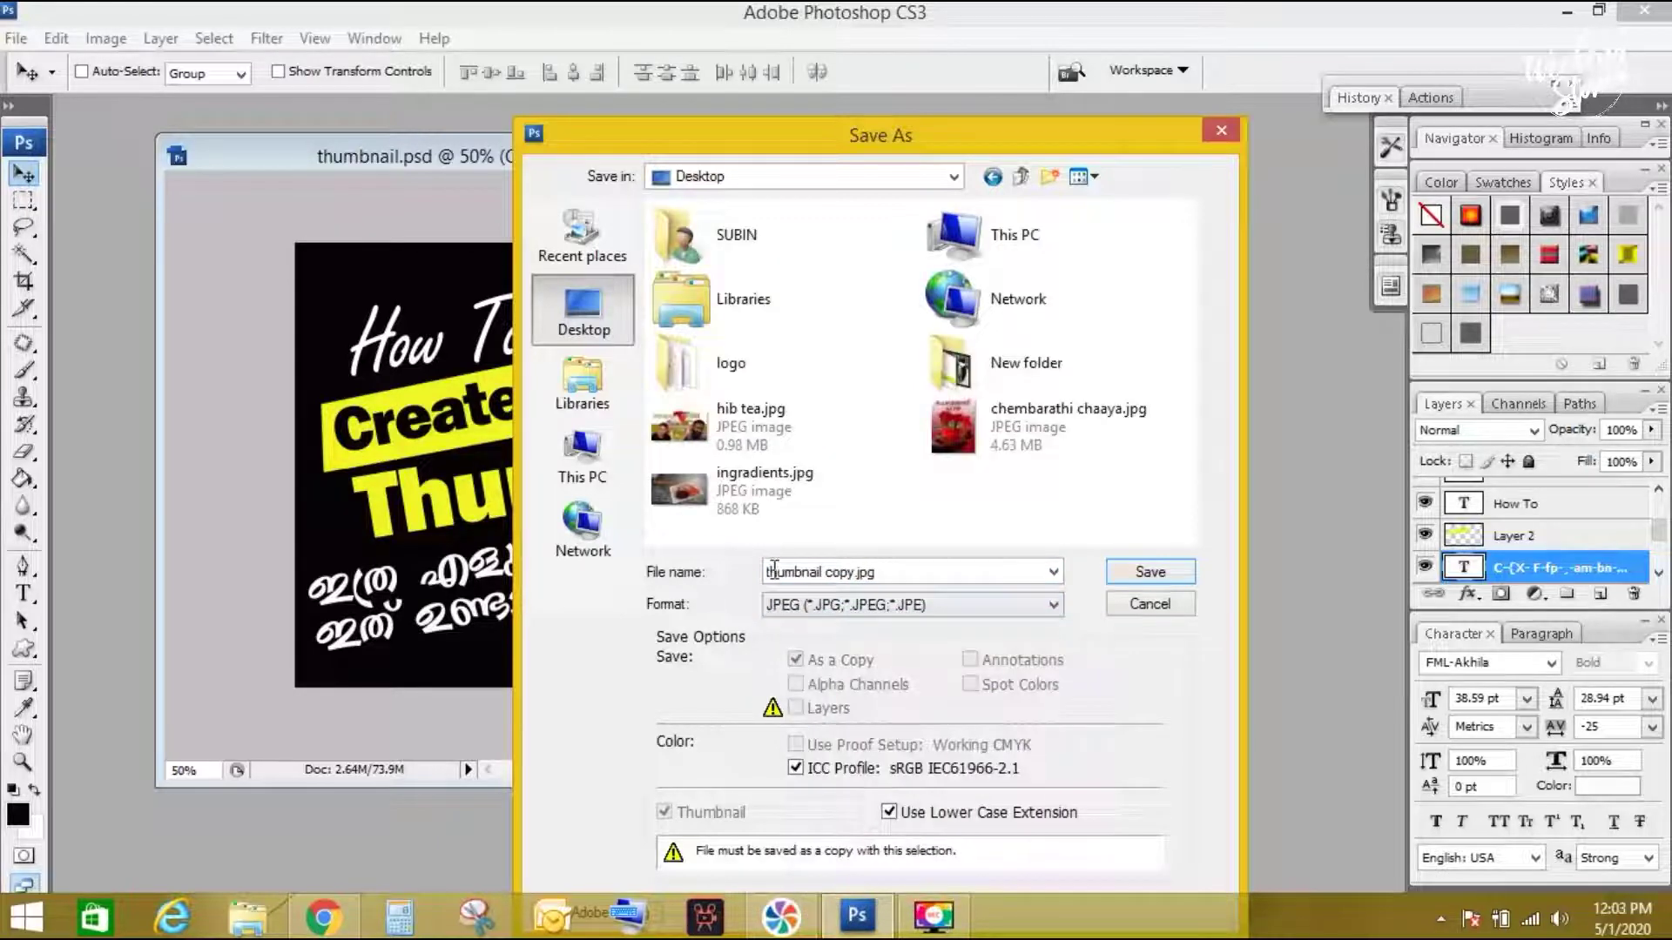
click(1134, 581)
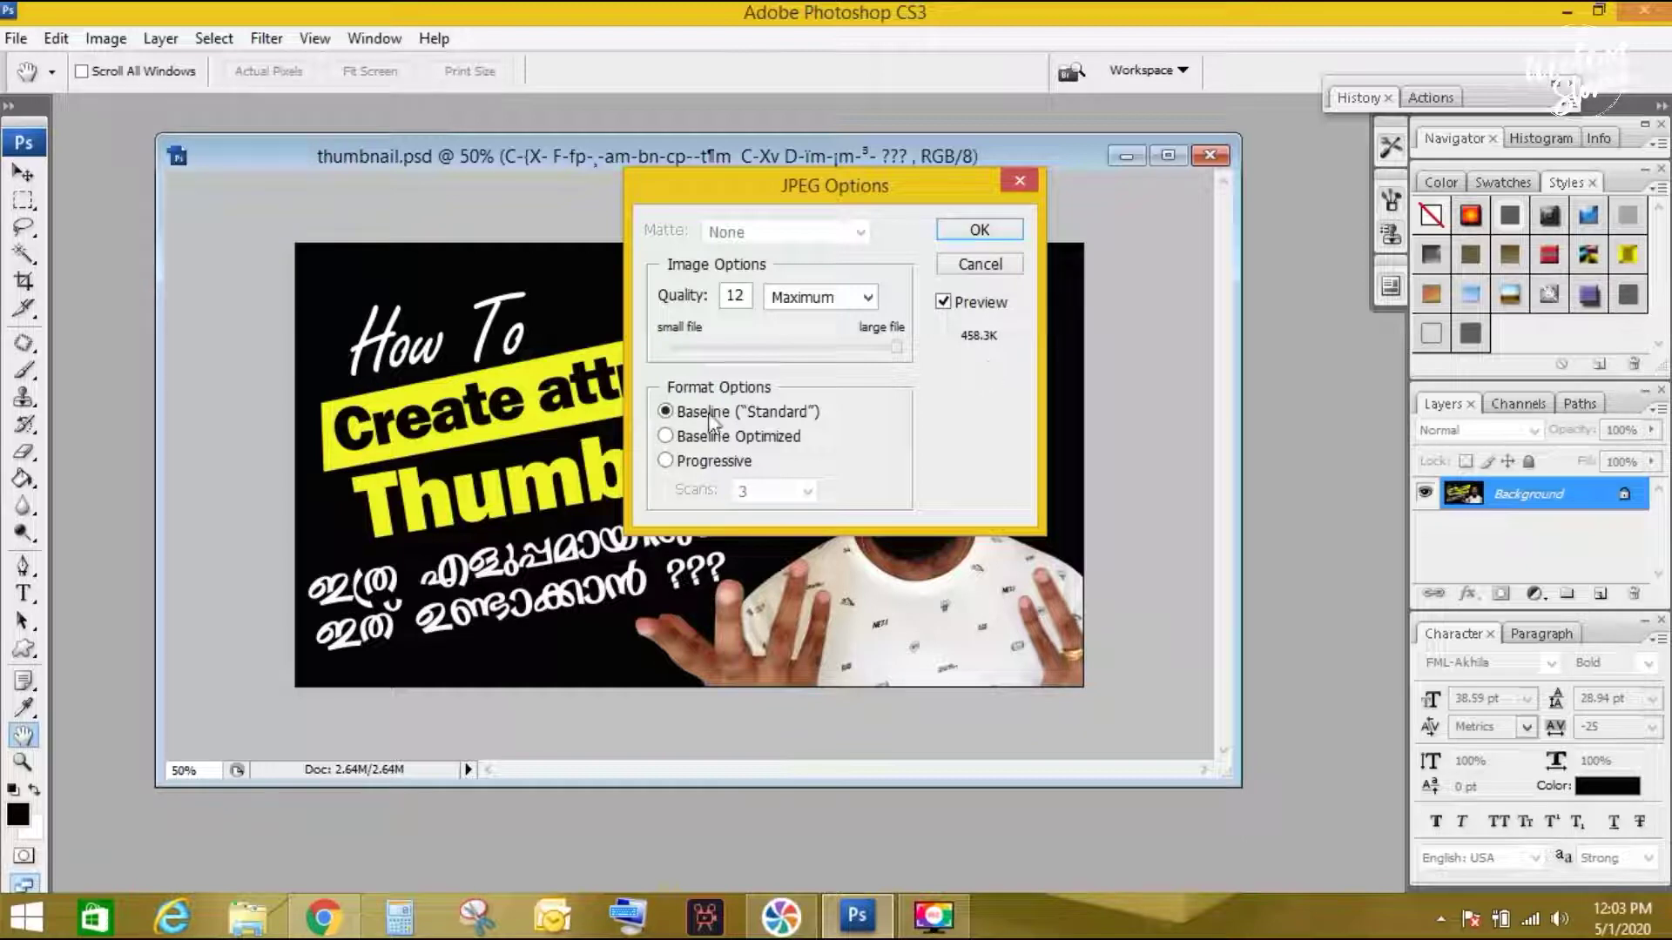
click(979, 230)
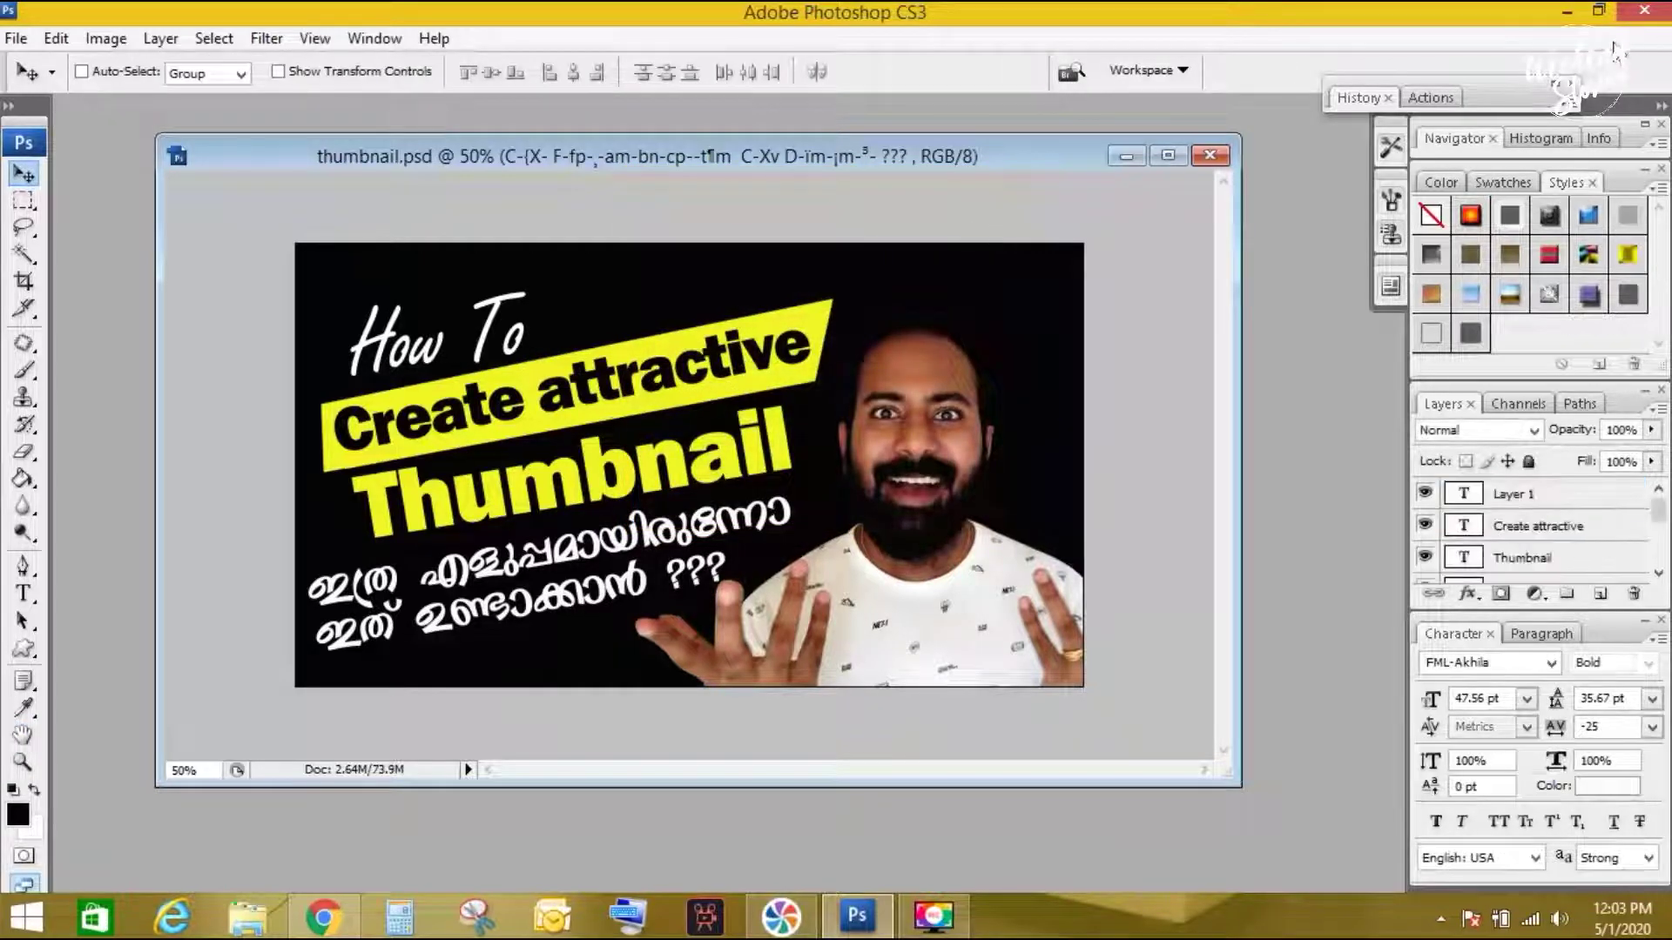
click(1567, 13)
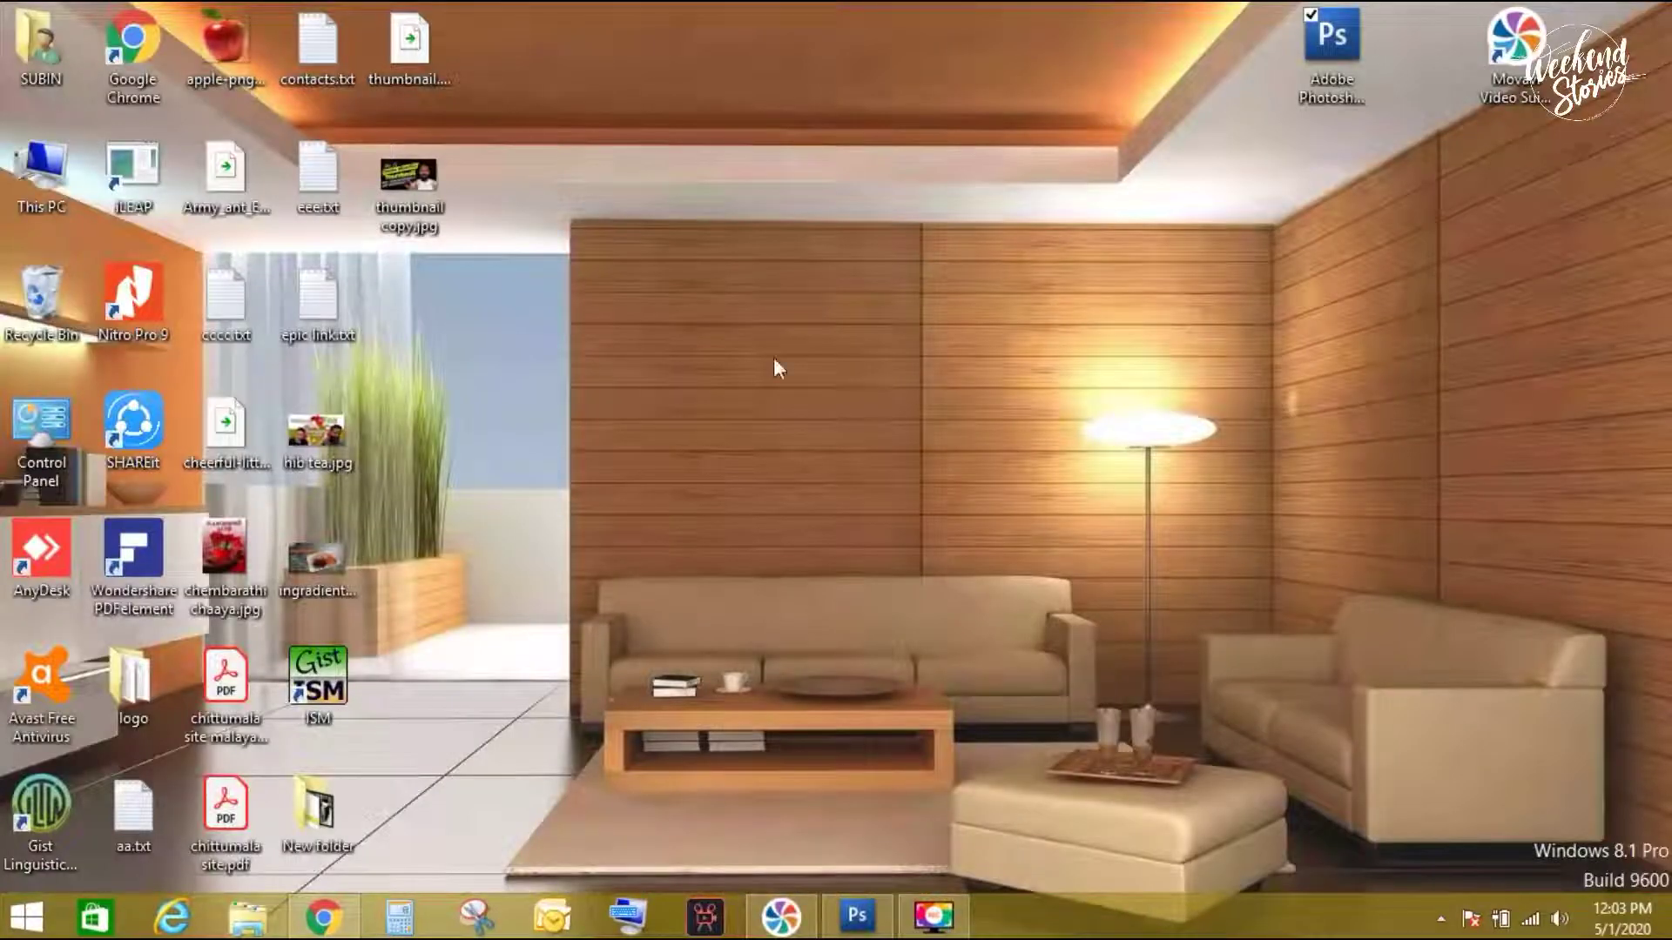
- Open thumbnail copy.jpg from the desktop and play it as a full-screen slideshow
double_click(427, 192)
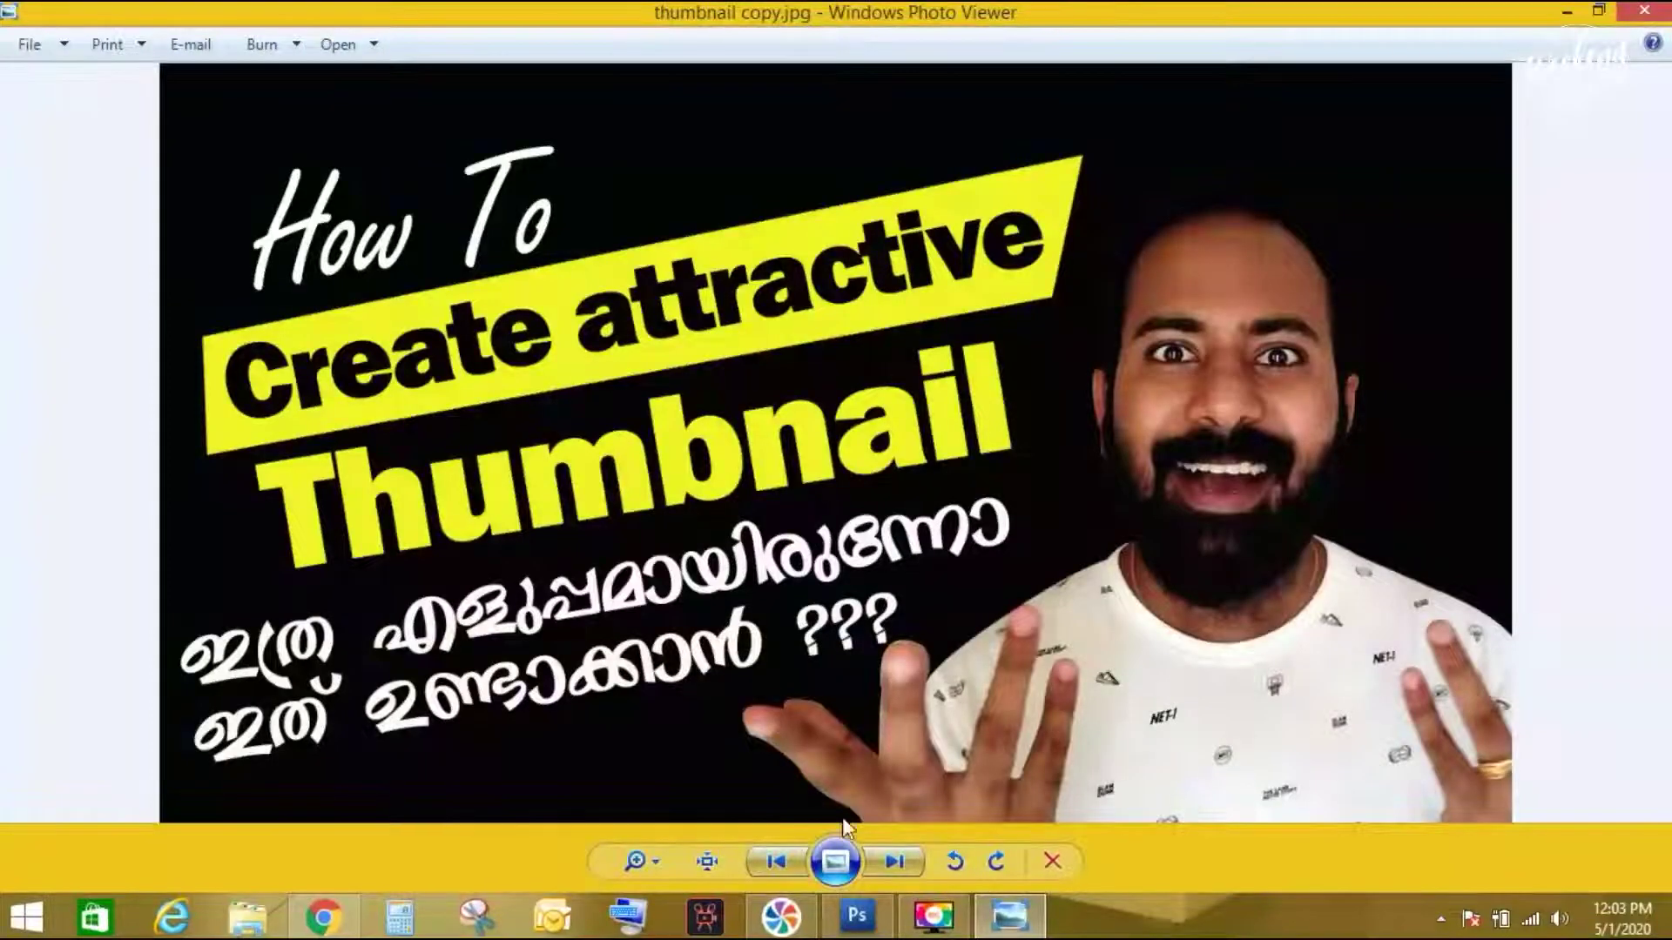
click(837, 849)
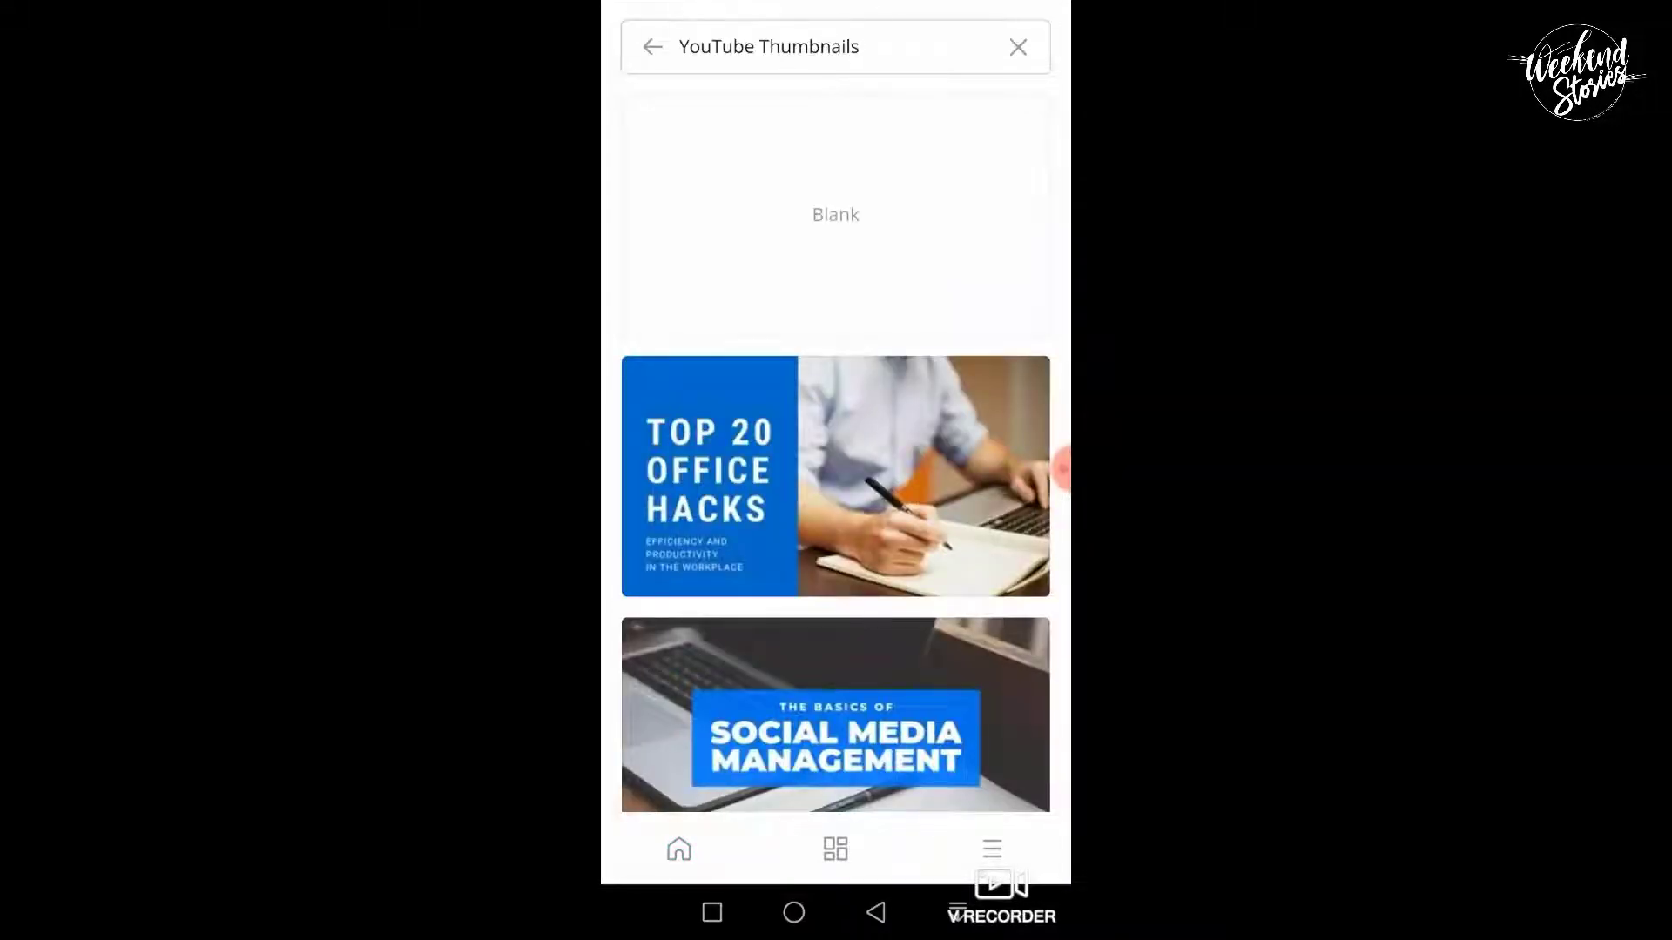
- Scroll the YouTube Thumbnails templates and open the Geometric and Organic Figures template
scroll(836, 452, down, 5)
scroll(836, 453, up, 5)
scroll(836, 453, down, 3)
scroll(836, 452, down, 5)
scroll(836, 453, down, 5)
scroll(836, 453, down, 5)
scroll(836, 453, down, 5)
scroll(836, 453, down, 5)
scroll(836, 453, down, 5)
scroll(836, 453, down, 5)
scroll(836, 453, up, 8)
scroll(836, 452, up, 1)
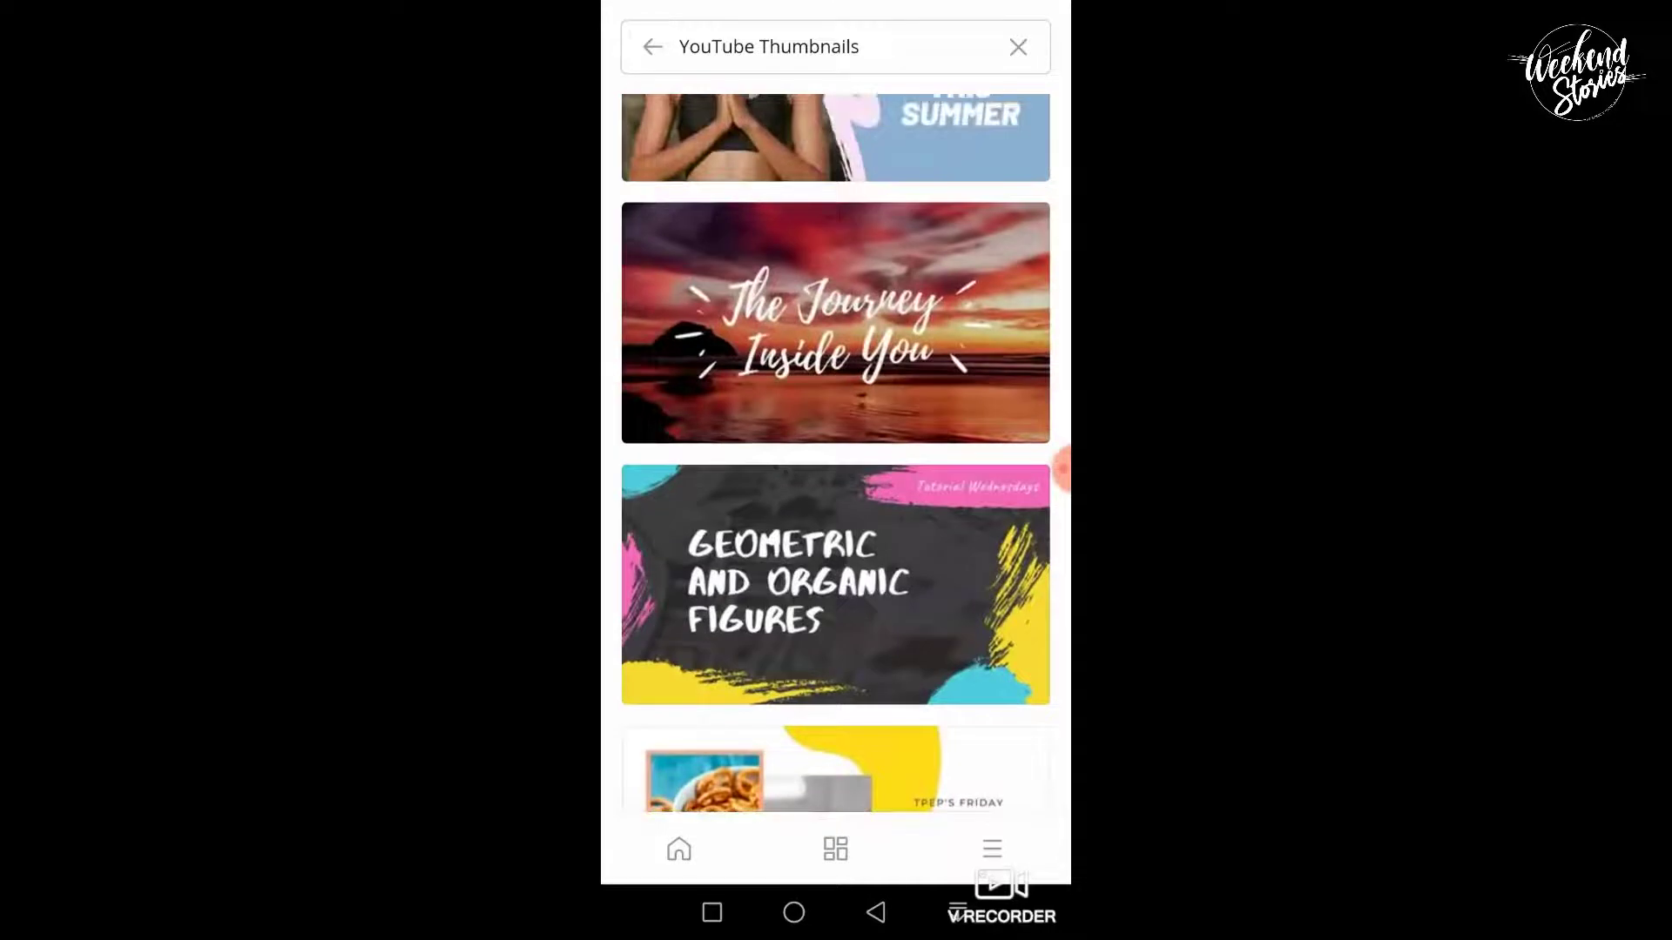
click(836, 583)
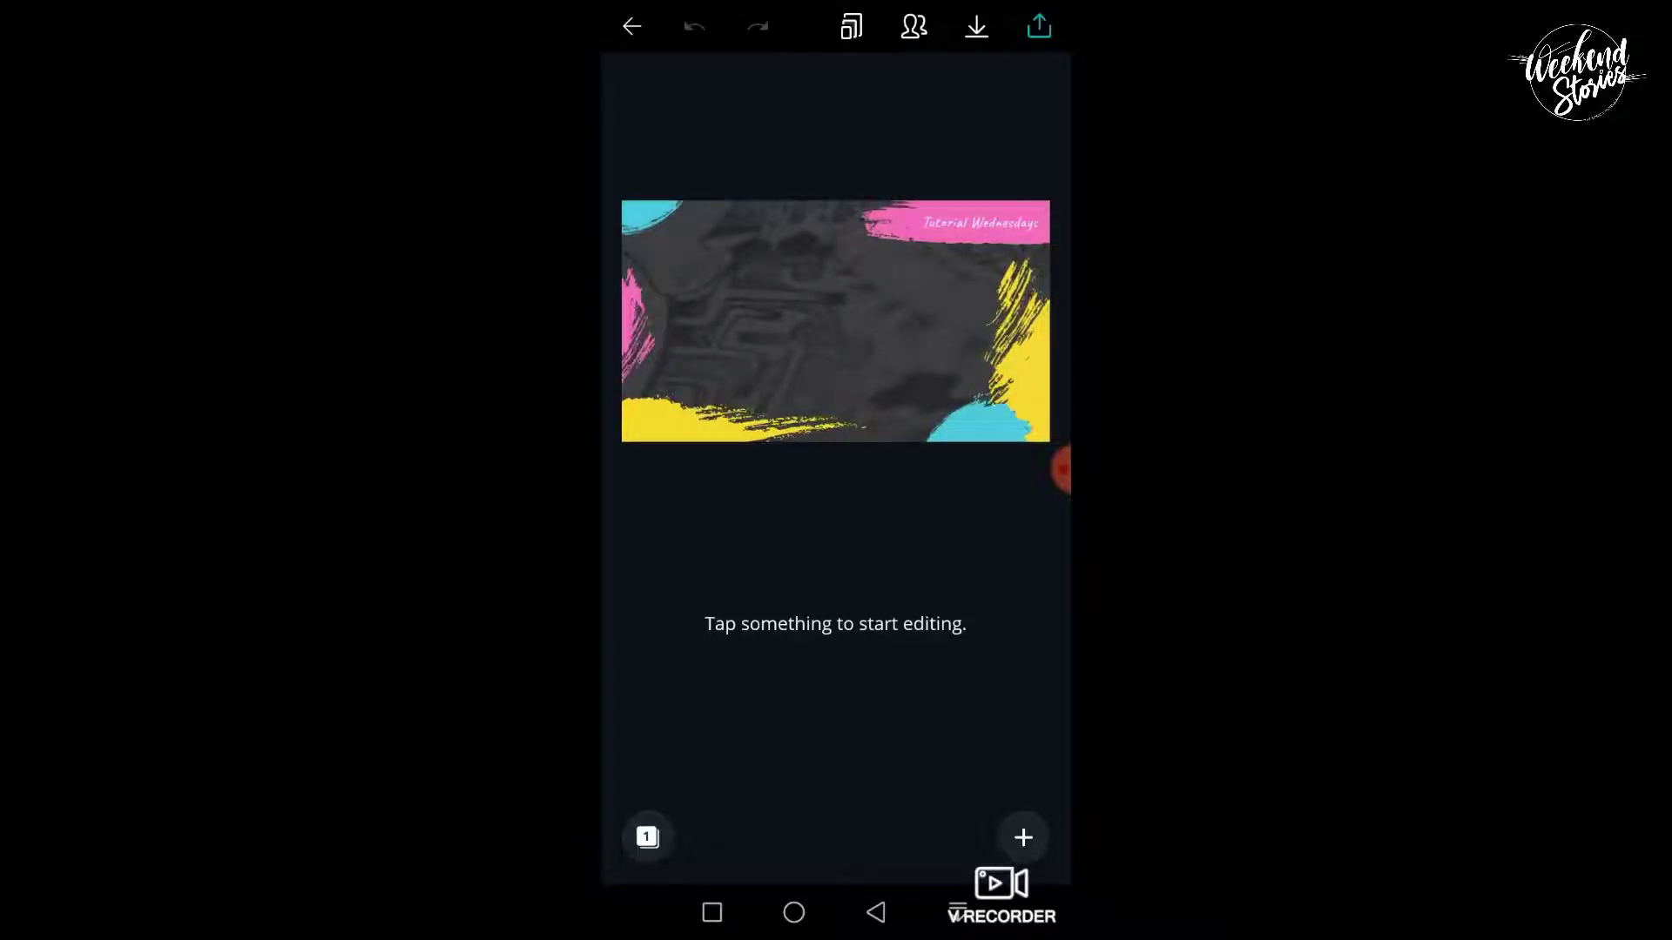
click(980, 223)
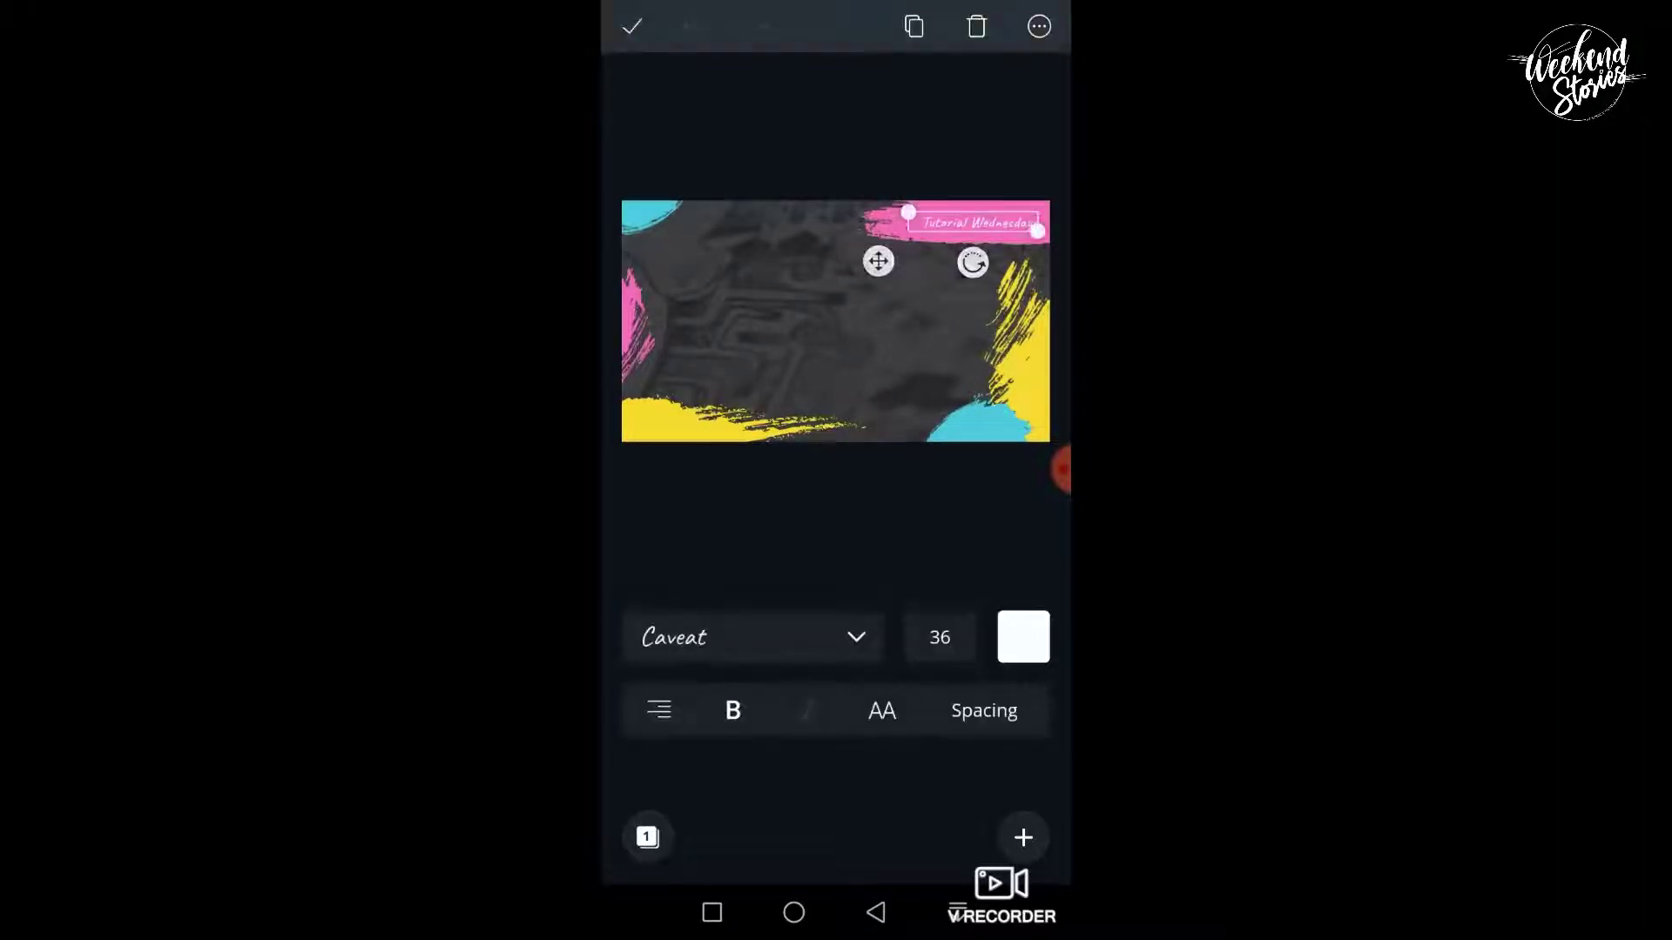
- Change the Tutorial Wednesdays corner text to 'Weekend Stories'
click(973, 223)
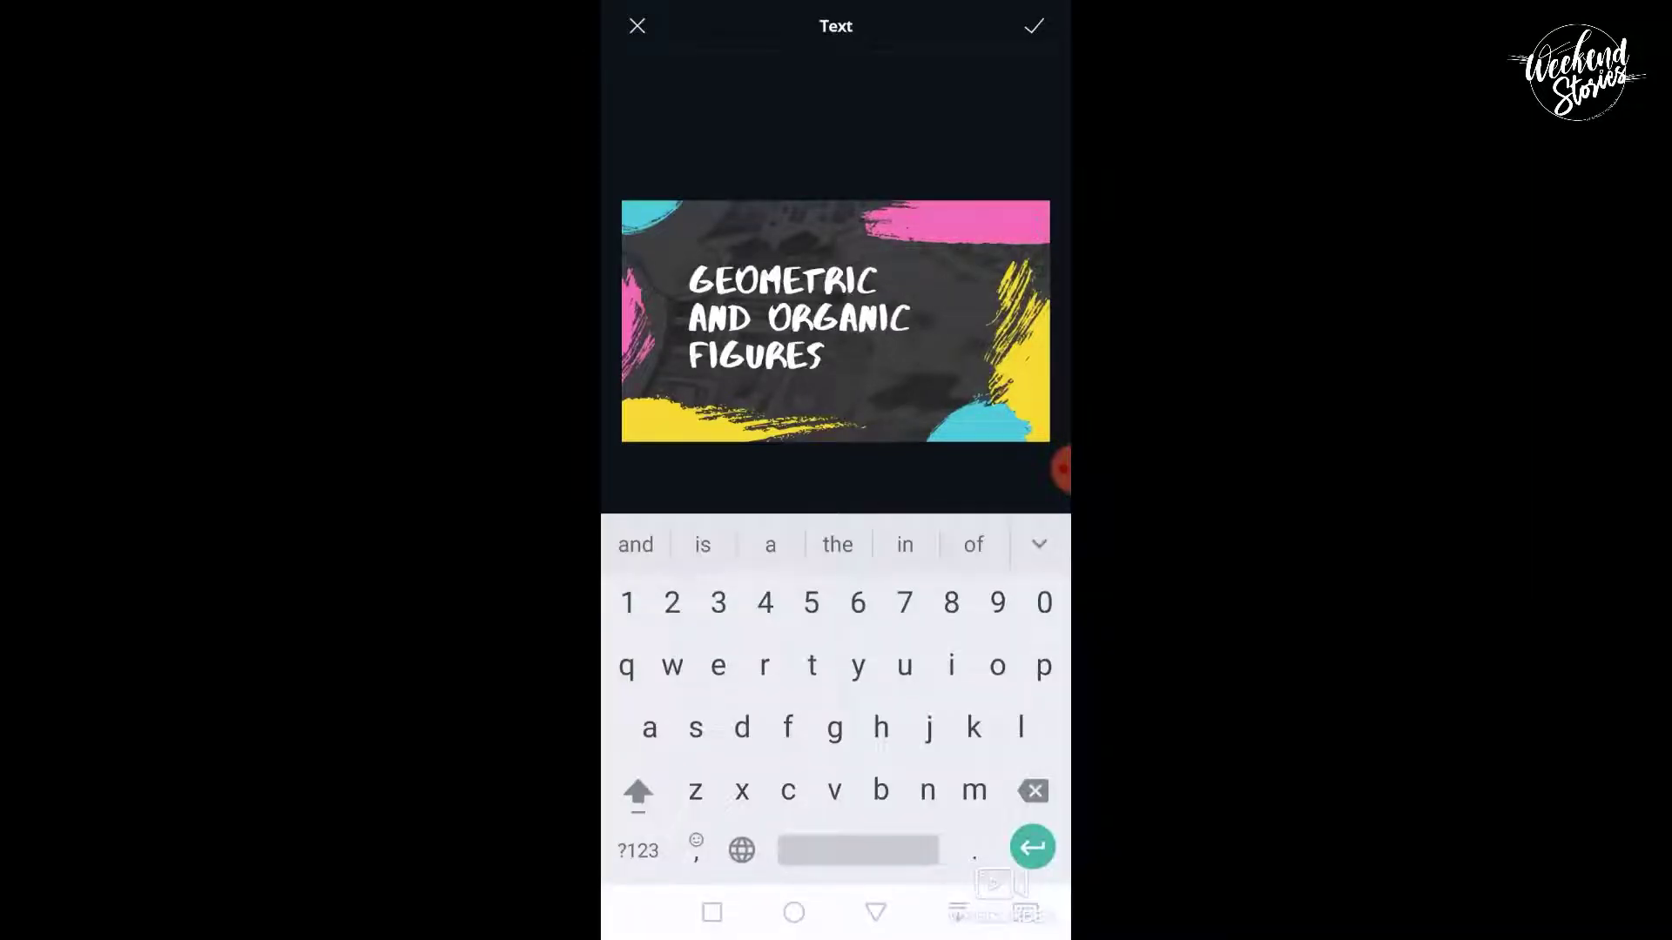
text(Weekend Sto)
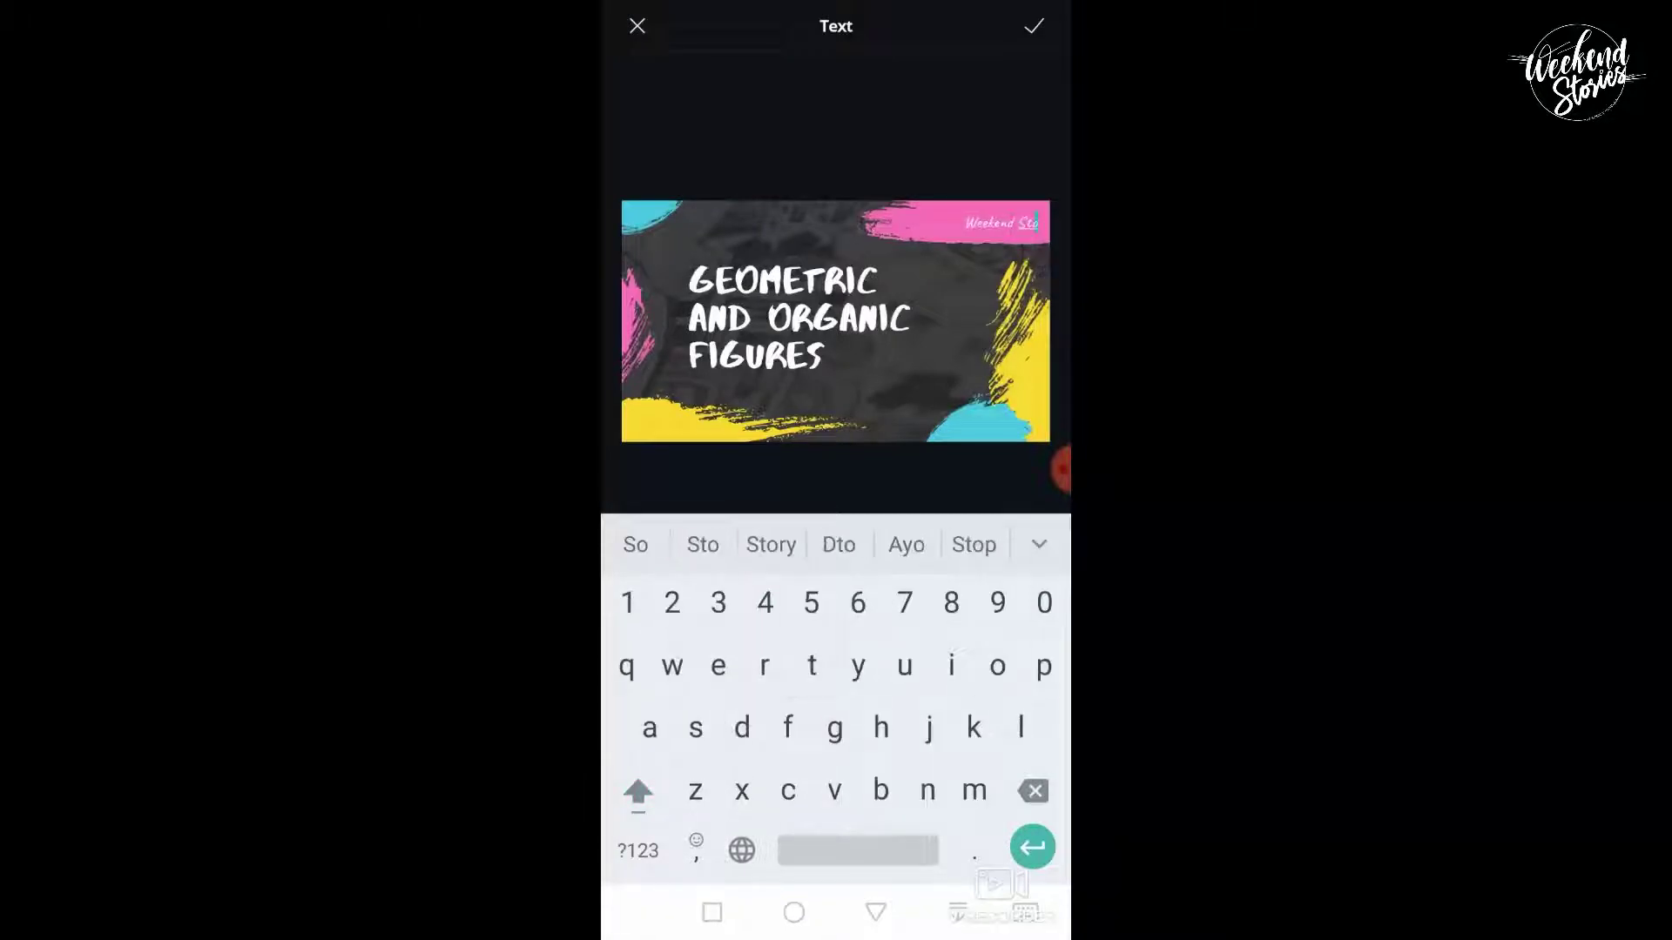
text(ries)
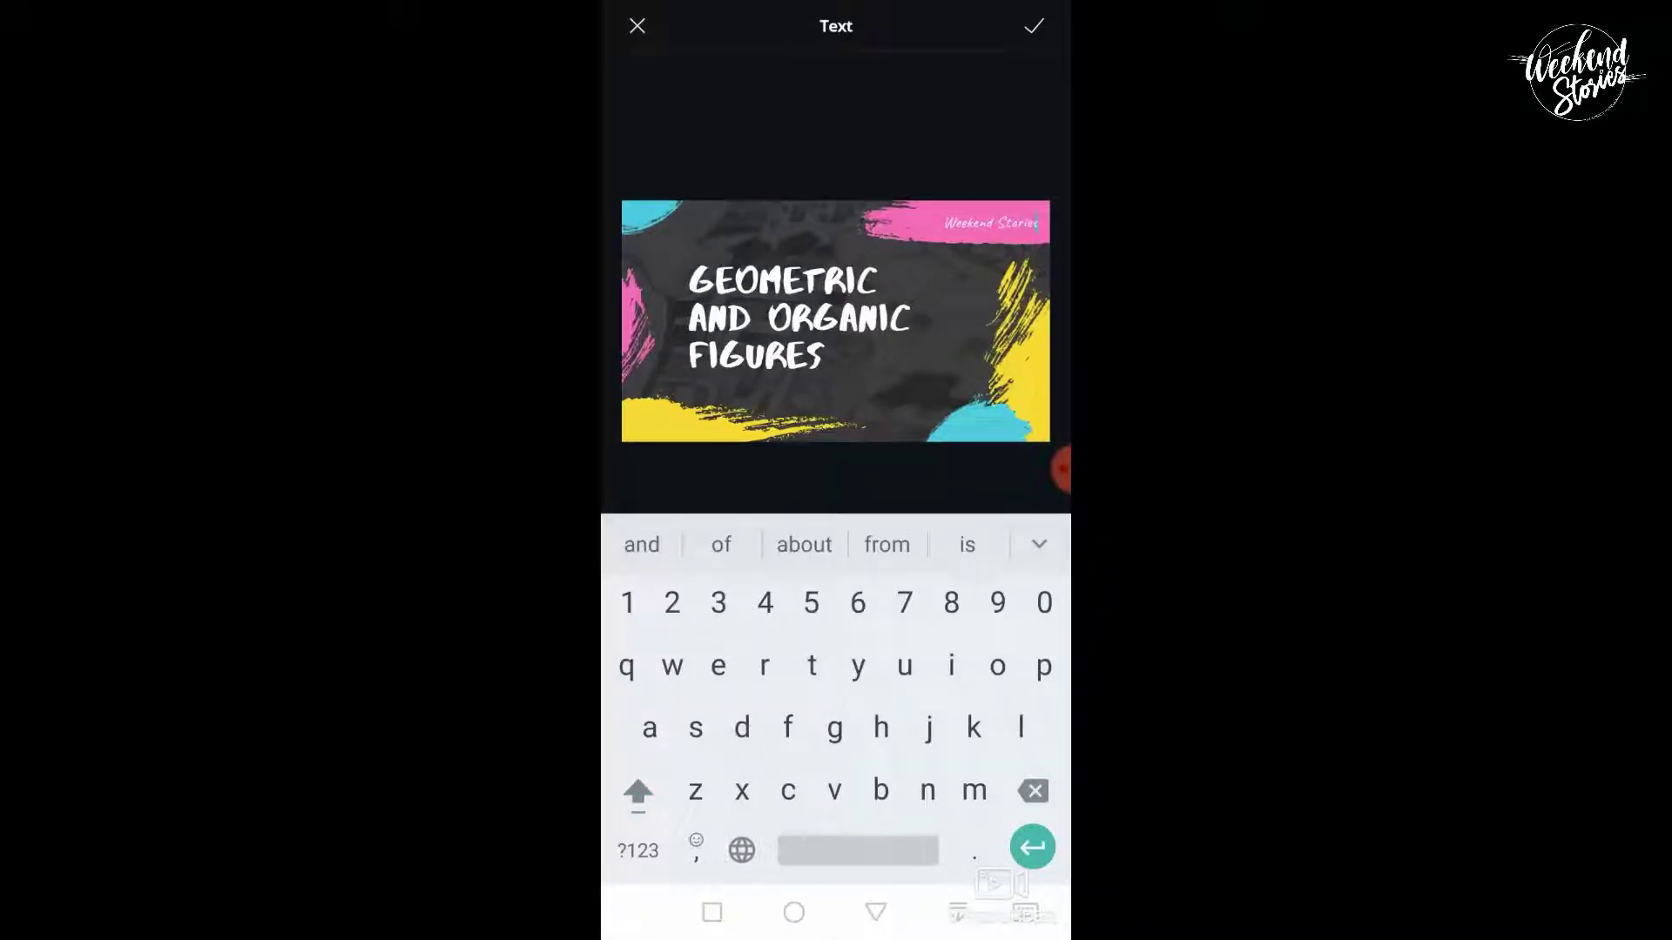
click(1034, 27)
- Reposition the bottom cyan and yellow brush shapes and enlarge the top-left cyan shape
mouse_move(978, 242)
mouse_down()
mouse_move(819, 335)
mouse_move(977, 243)
mouse_move(951, 387)
mouse_up()
click(836, 540)
click(820, 336)
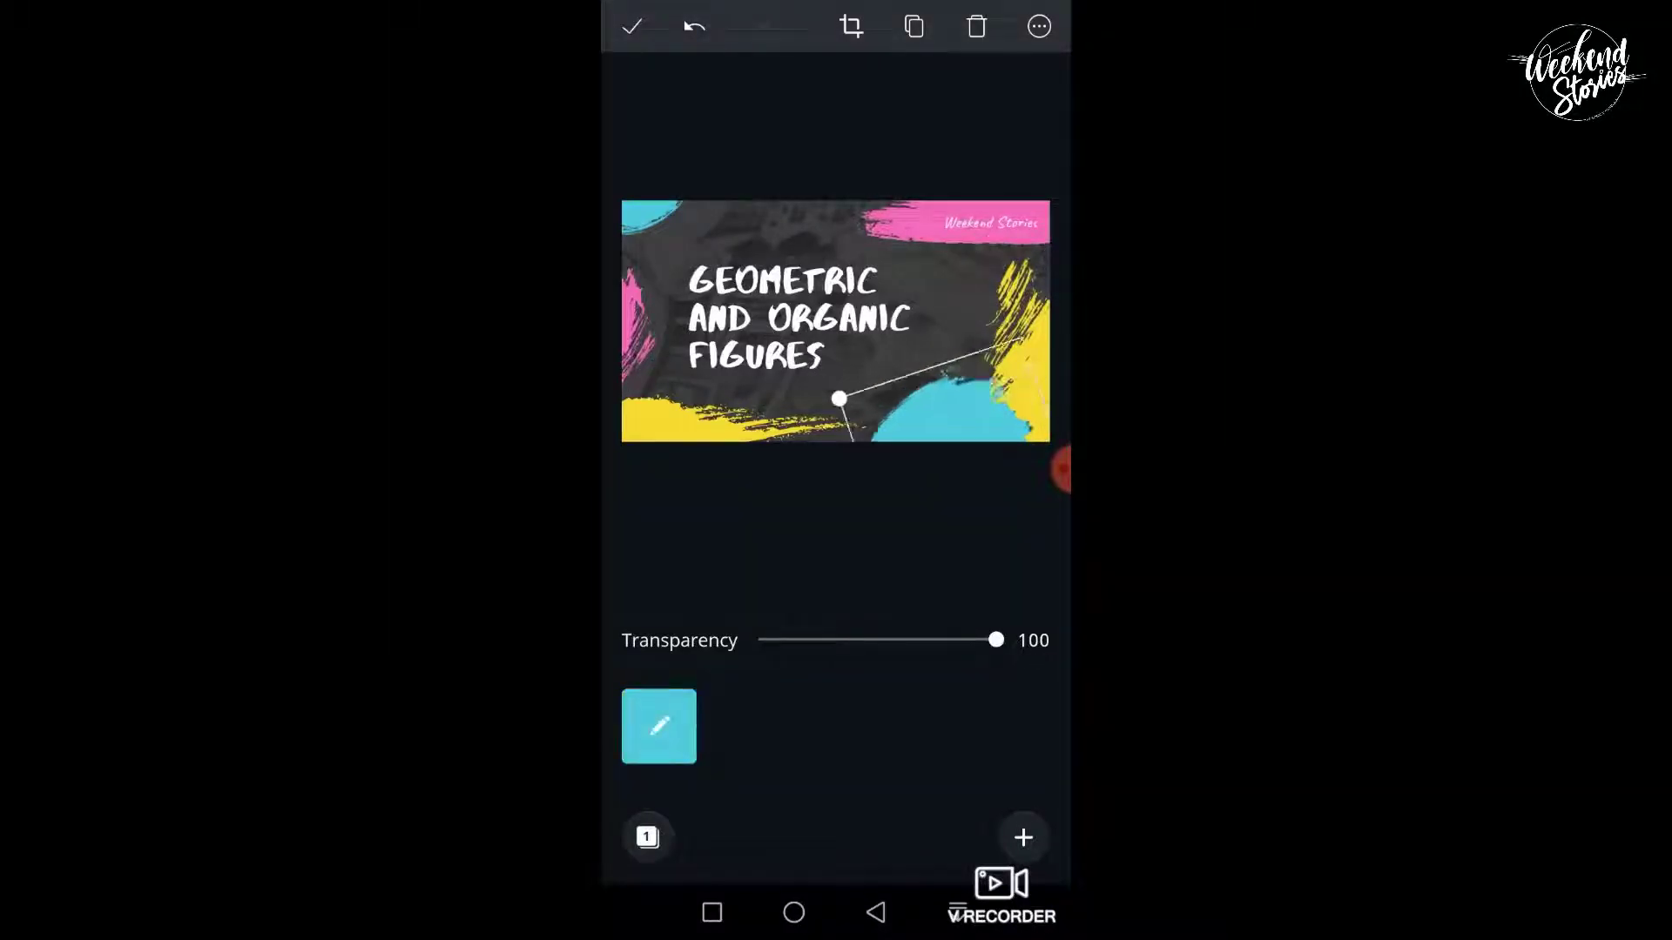
click(1014, 318)
mouse_move(1010, 331)
mouse_down()
mouse_move(880, 279)
mouse_move(1002, 344)
mouse_up()
click(648, 213)
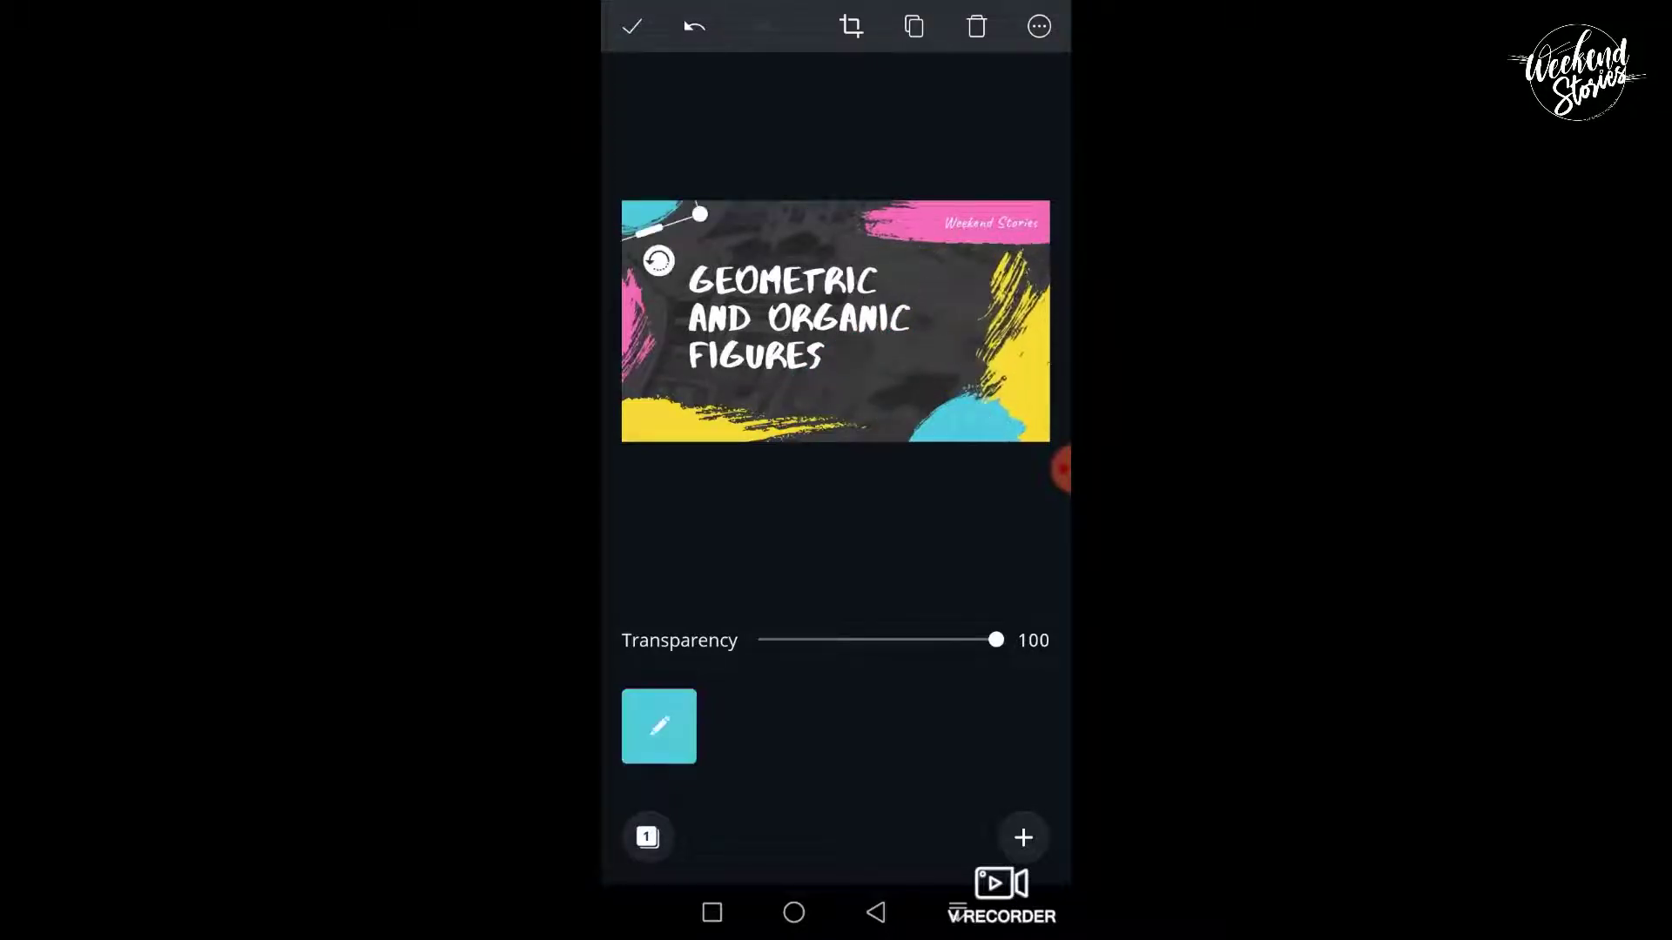
mouse_move(649, 218)
mouse_down()
mouse_move(688, 240)
mouse_move(701, 280)
mouse_move(679, 299)
mouse_move(716, 317)
mouse_move(709, 271)
mouse_up()
- Replace the title with 'HOW TO CREATE BEAUTIFUL THUMBNAIL'
click(709, 270)
click(771, 319)
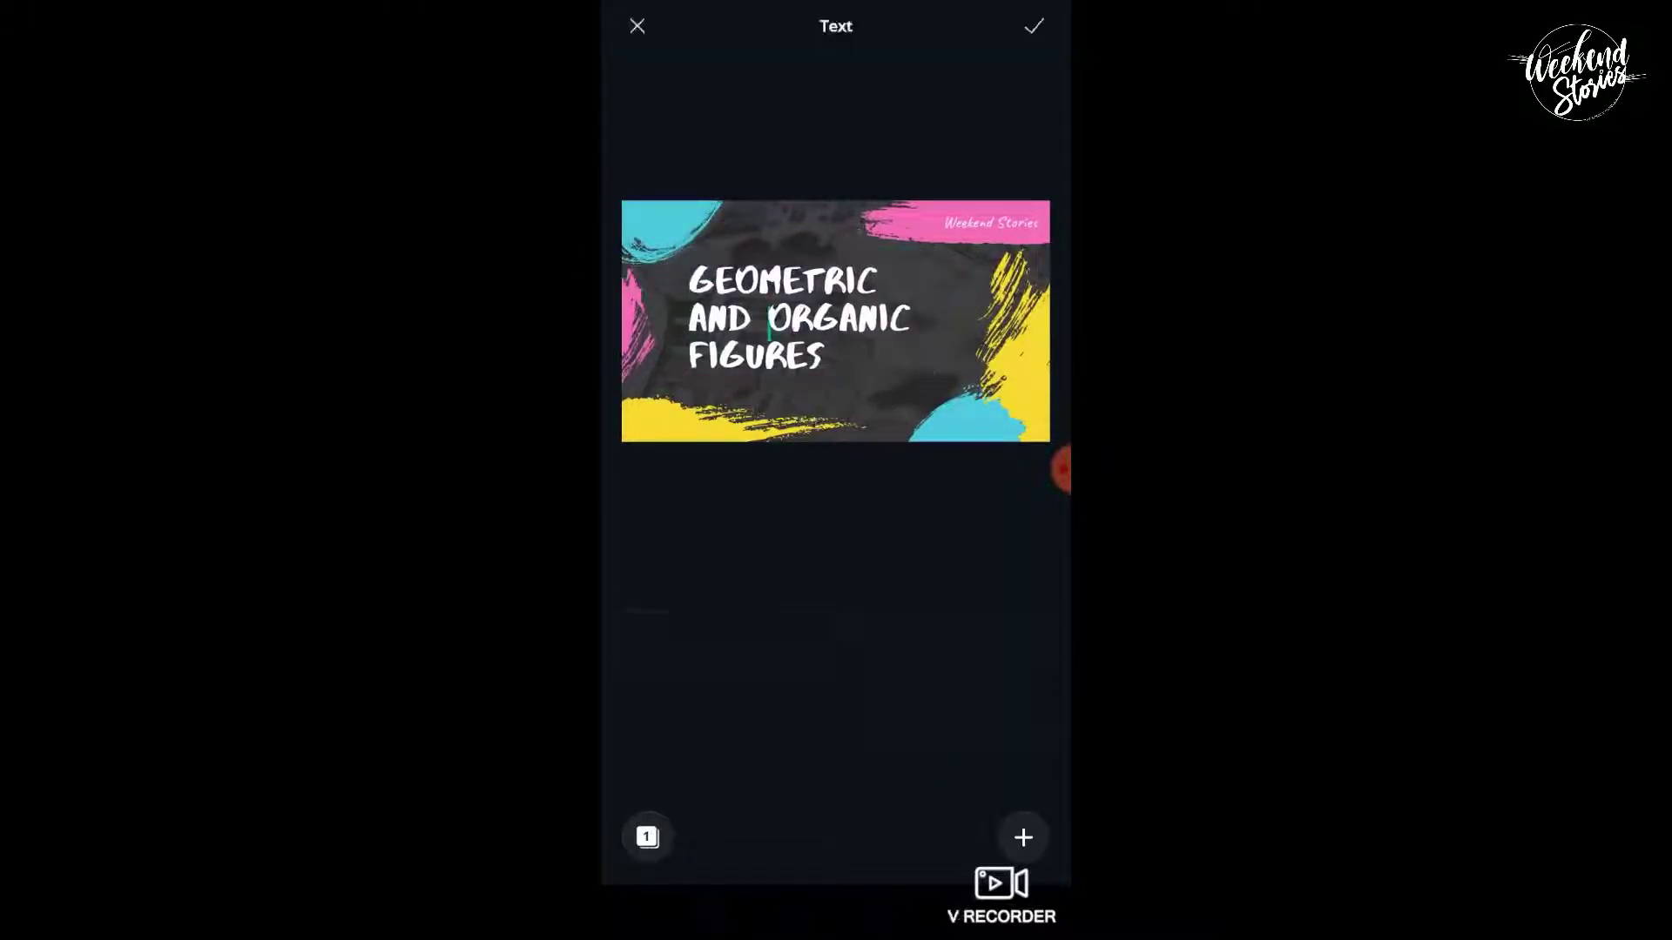
click(824, 357)
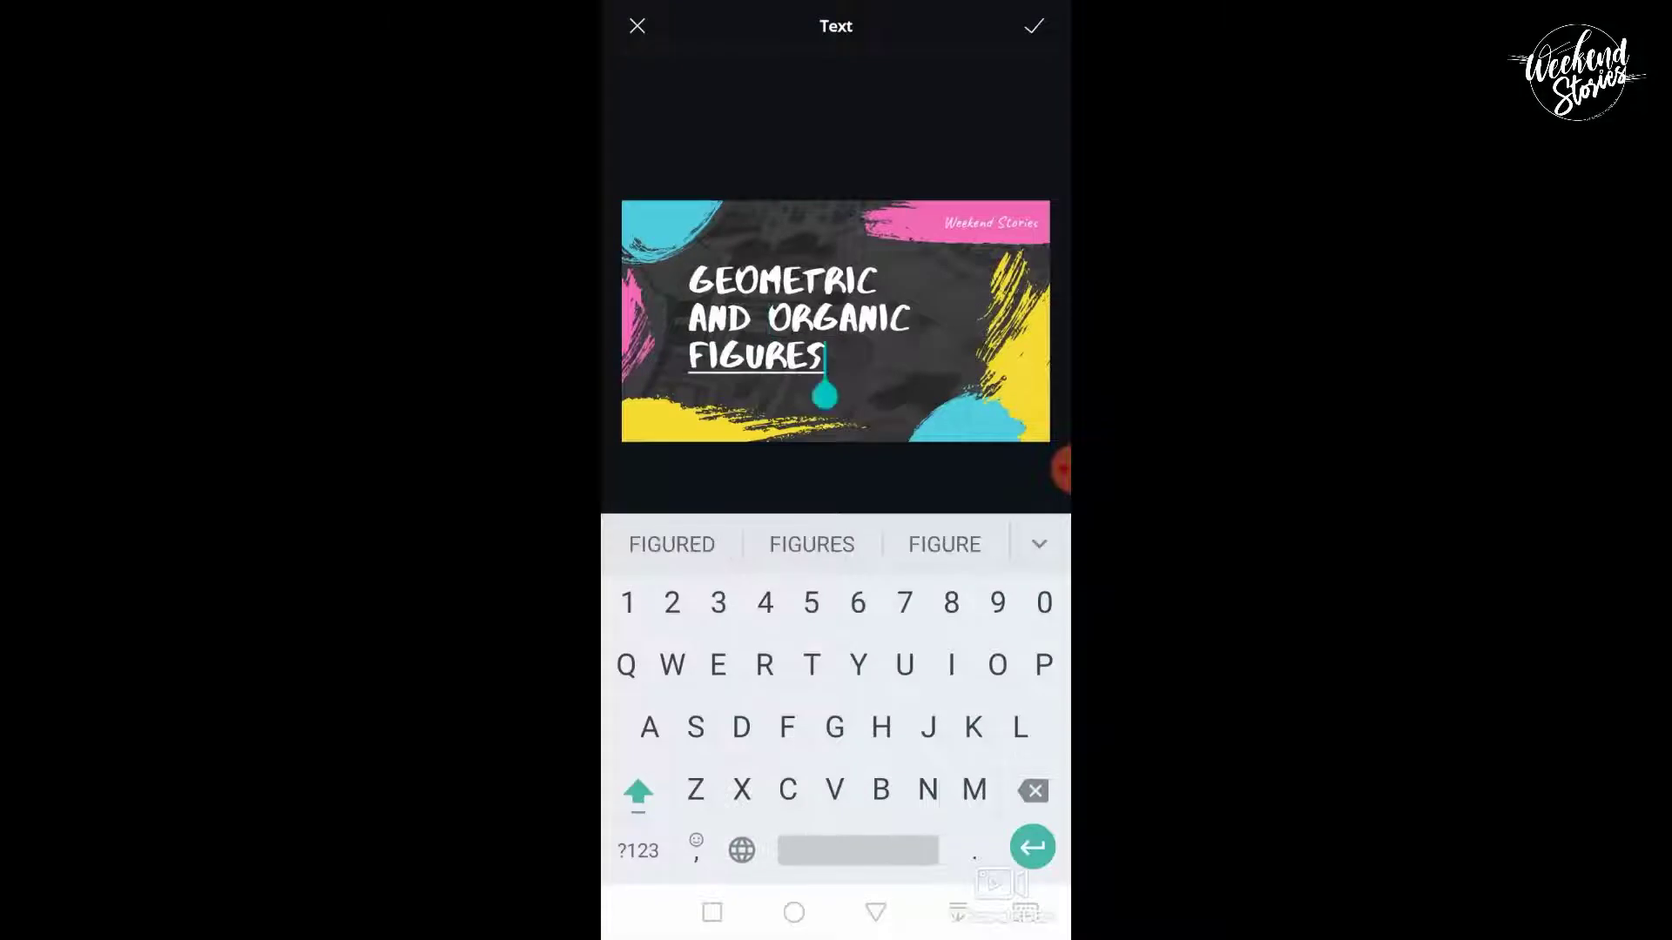
key(BackSpace)
key(BackSpace)
key(BackSpace)
key(BackSpace)
key(BackSpace)
key(BackSpace)
key(BackSpace)
key(BackSpace)
key(BackSpace)
text(H)
key(BackSpace)
text(HOW TO CREQ)
click(656, 545)
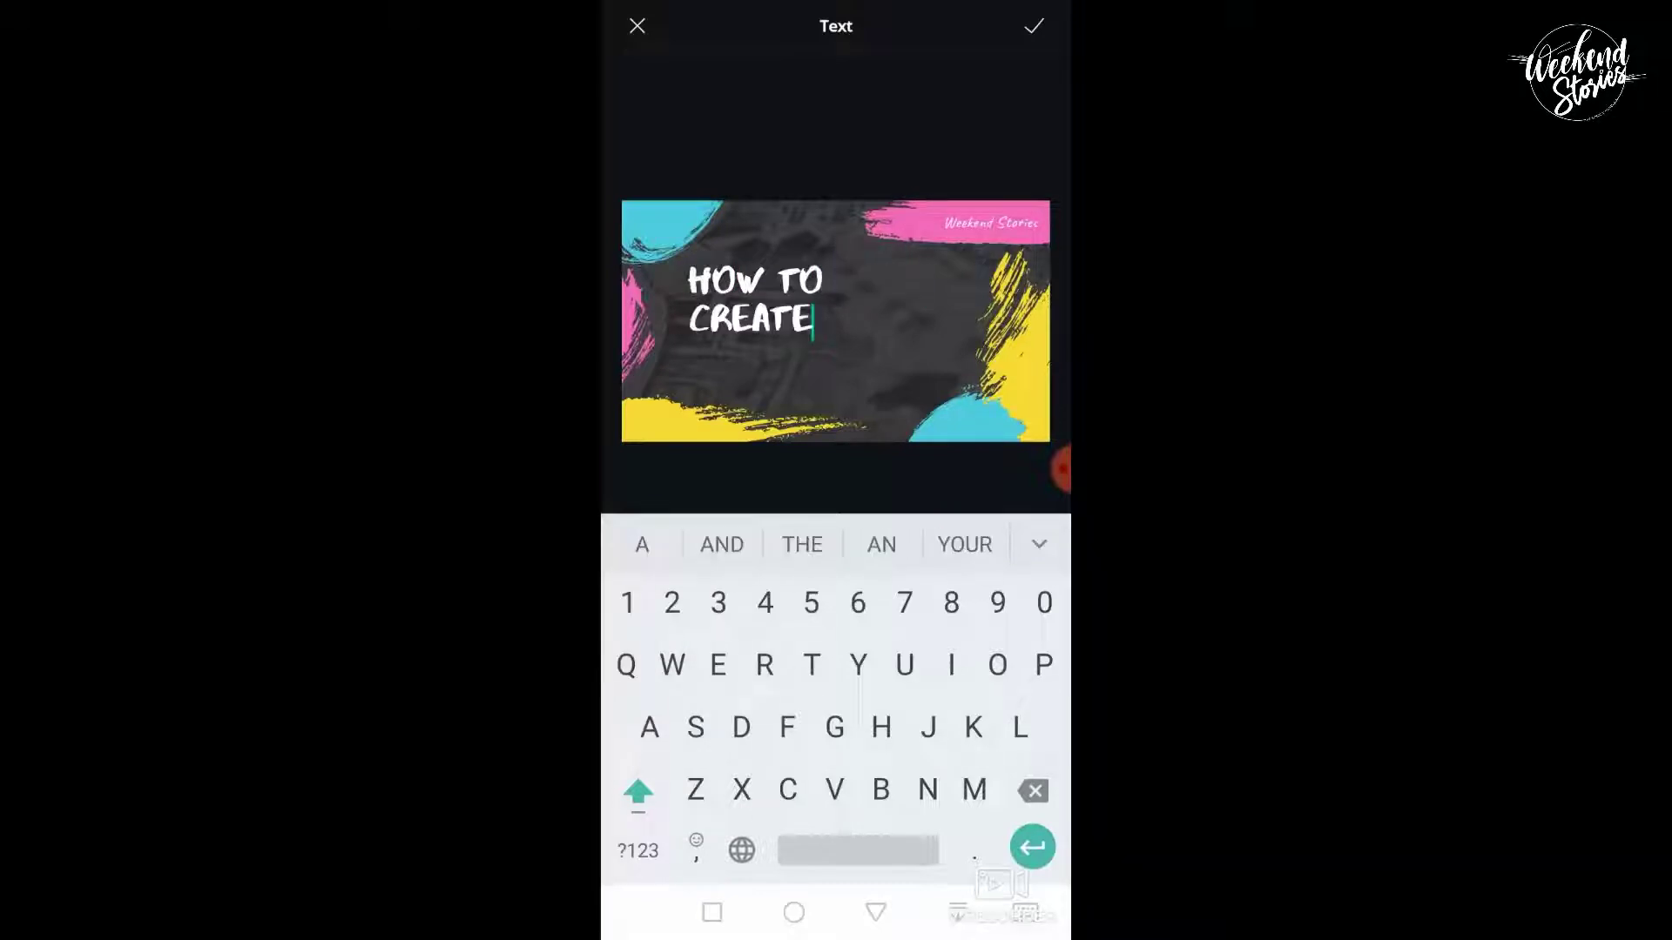
text( BEA)
click(945, 544)
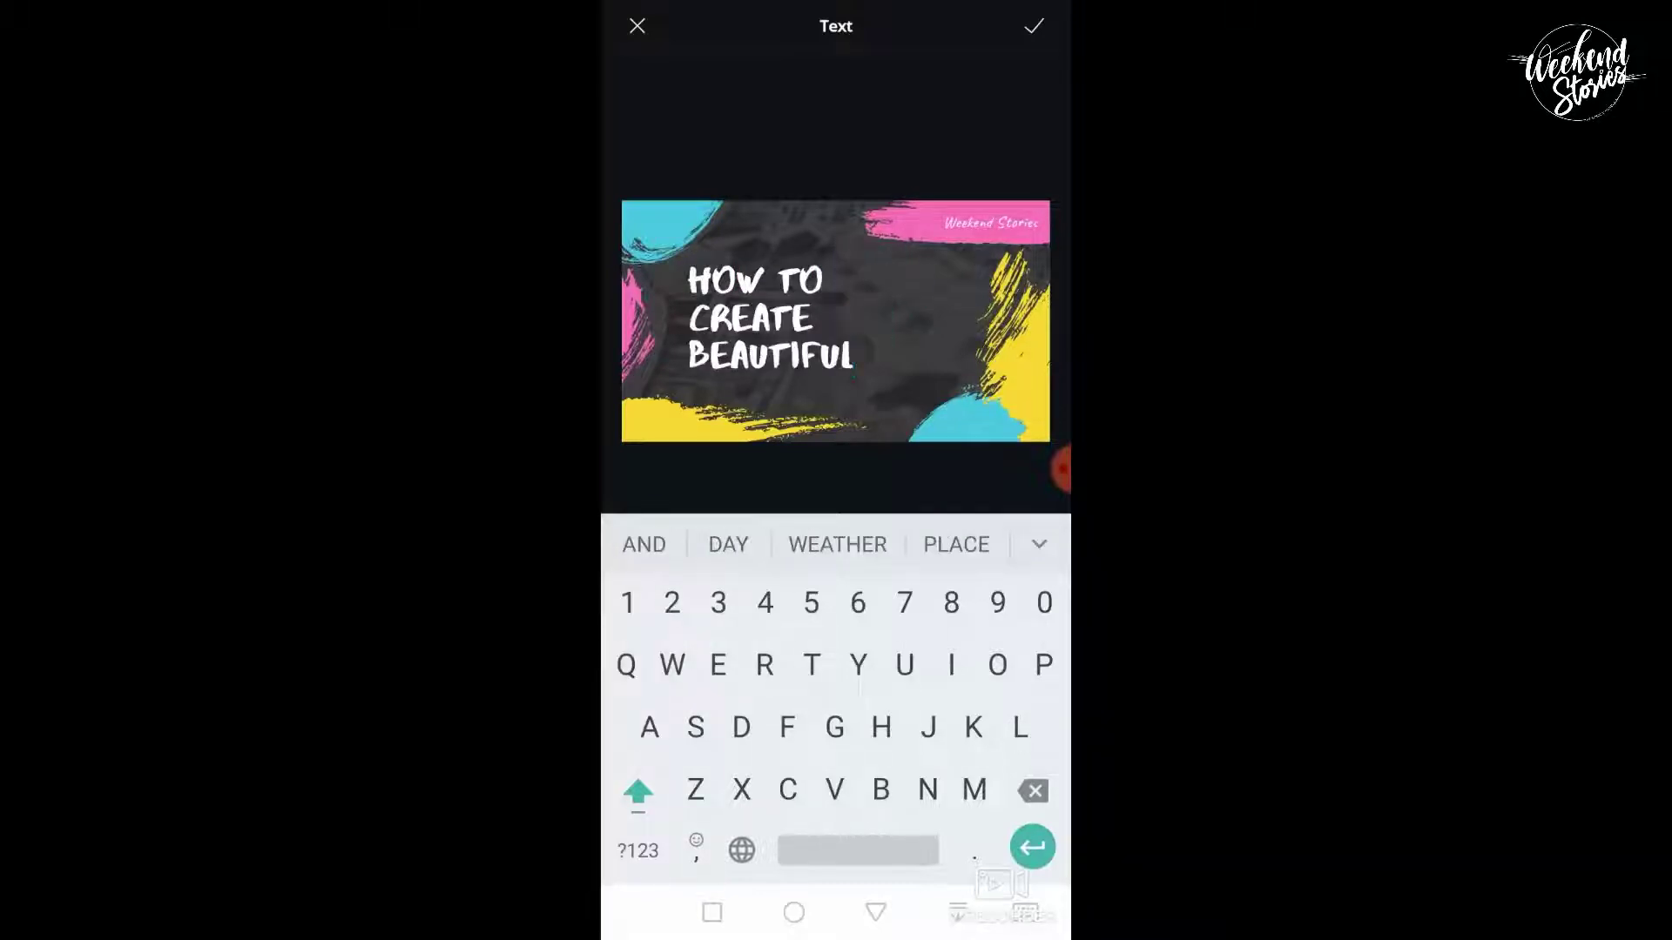
text(THUMB)
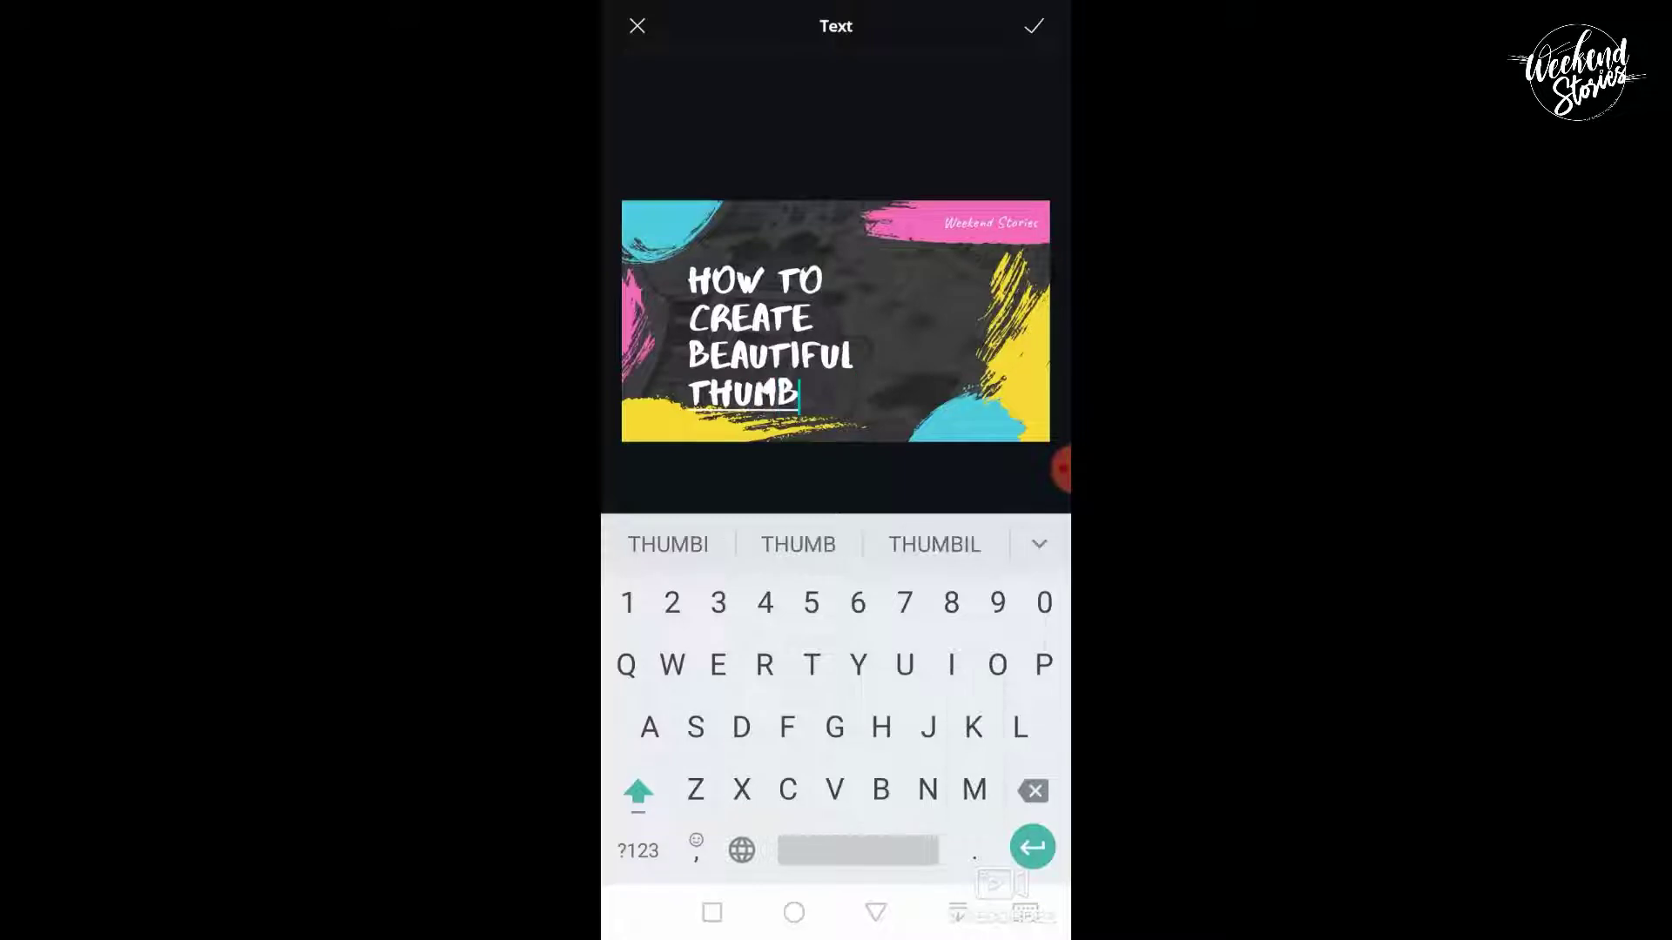
text(NA)
click(709, 544)
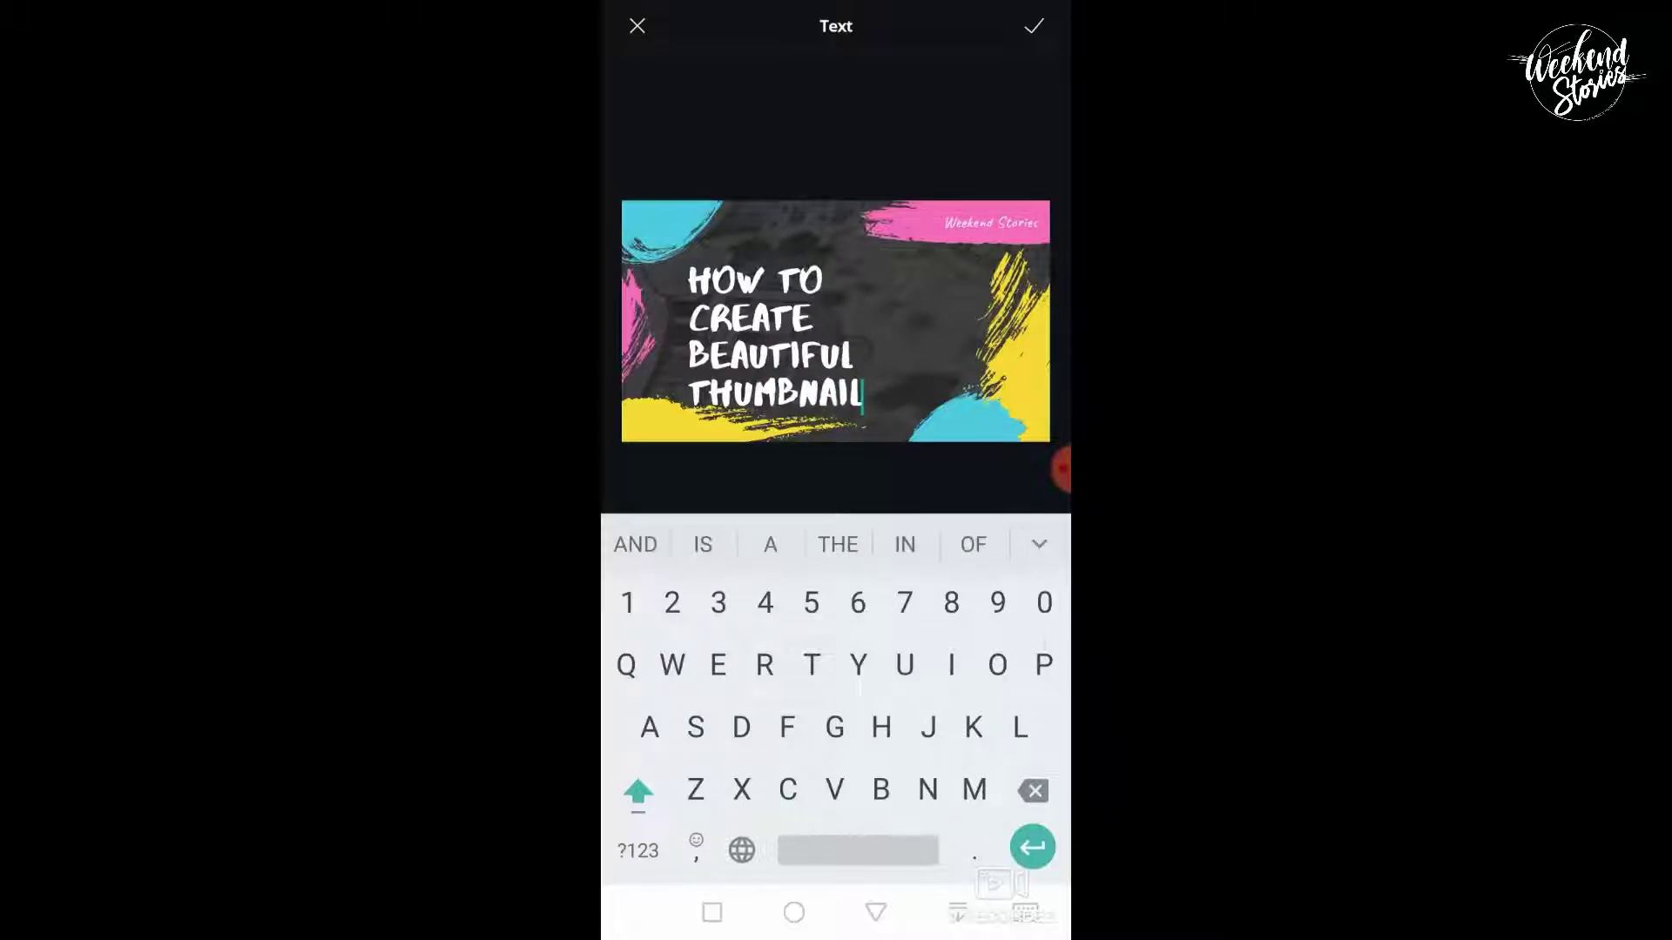
click(1033, 26)
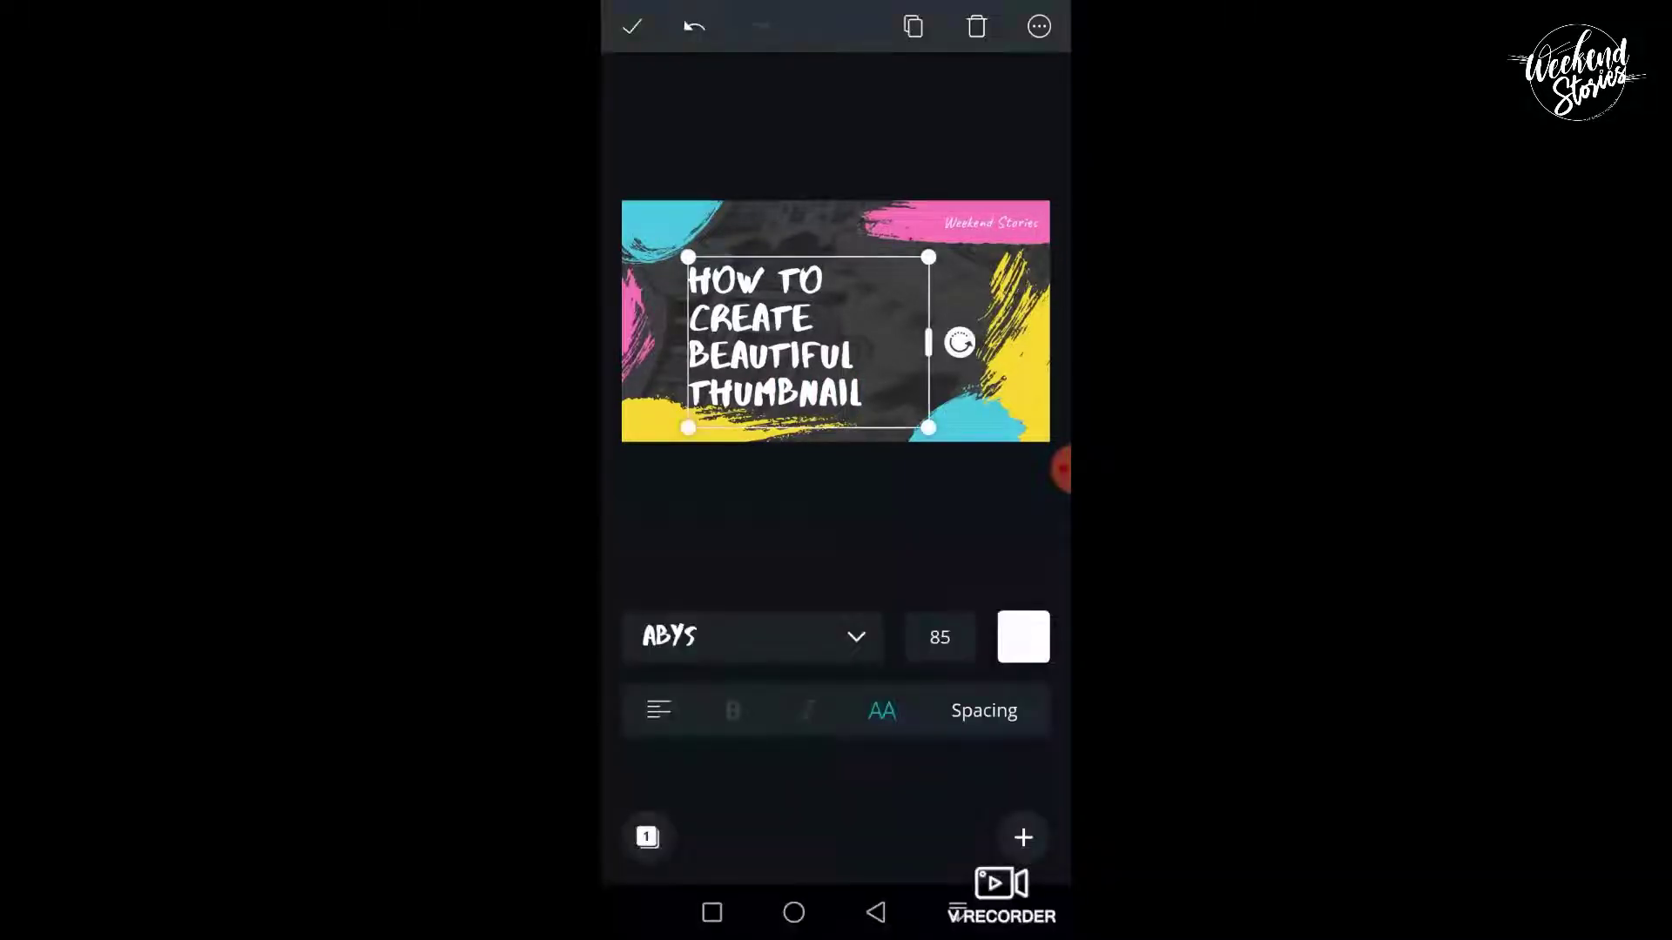
- Widen the title box and fix its spacing so it reads HOW TO CREATE / BEAUTIFUL THUMBNAIL
drag(808, 343, 835, 322)
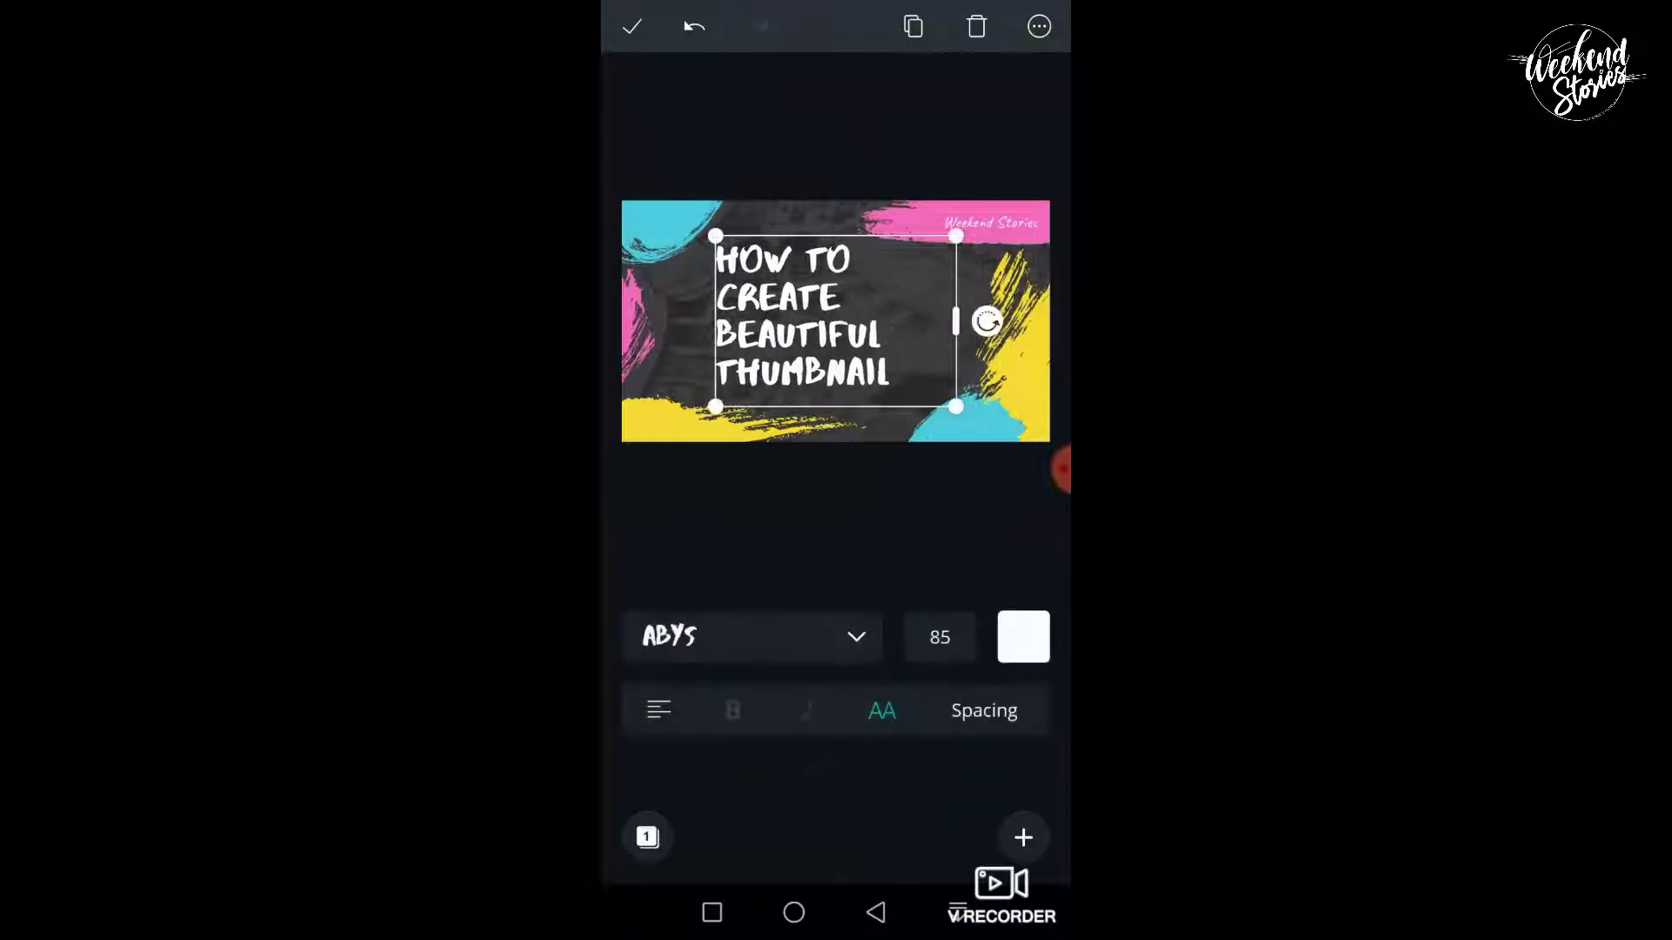
drag(955, 323, 1020, 322)
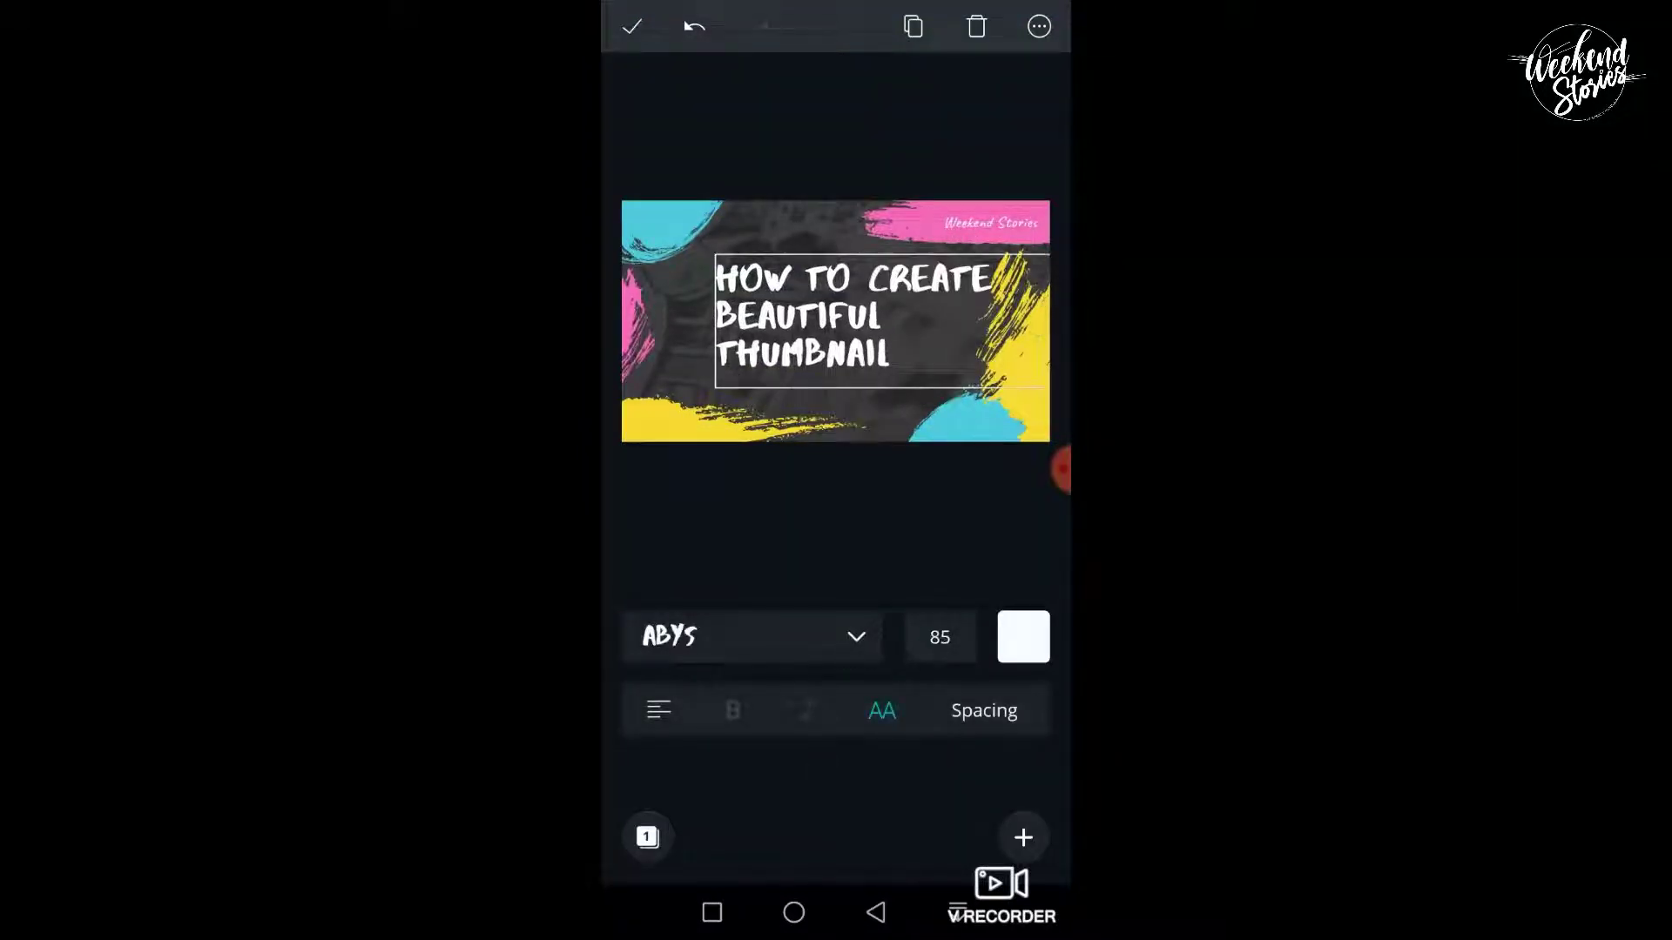
drag(879, 321, 844, 320)
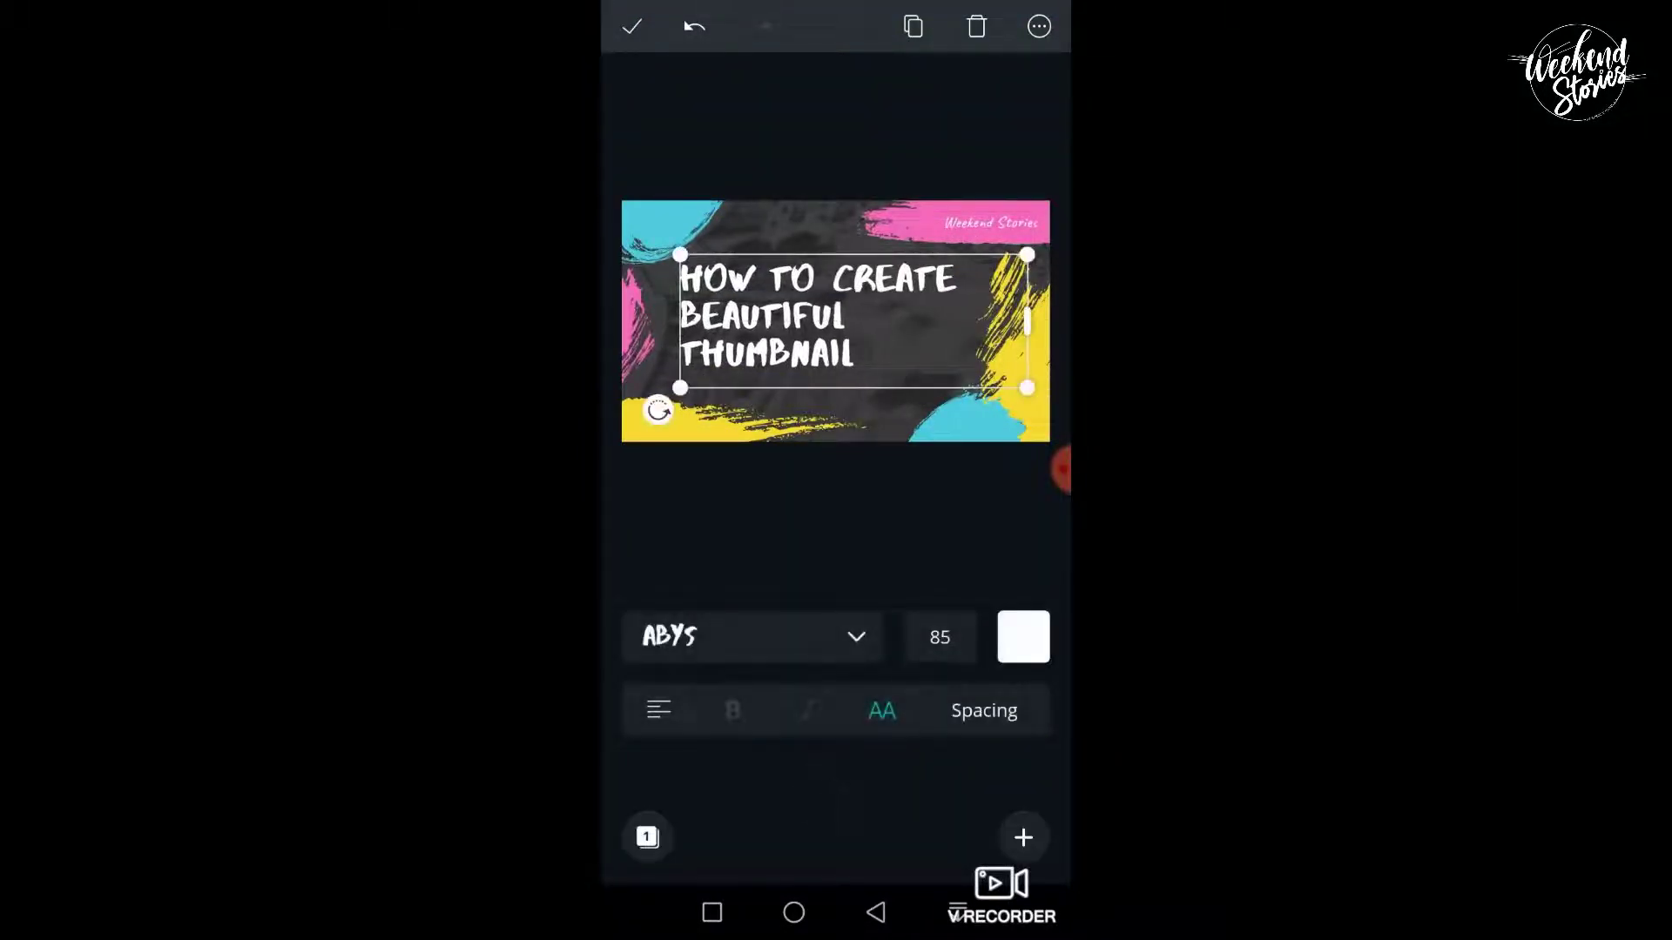
click(766, 318)
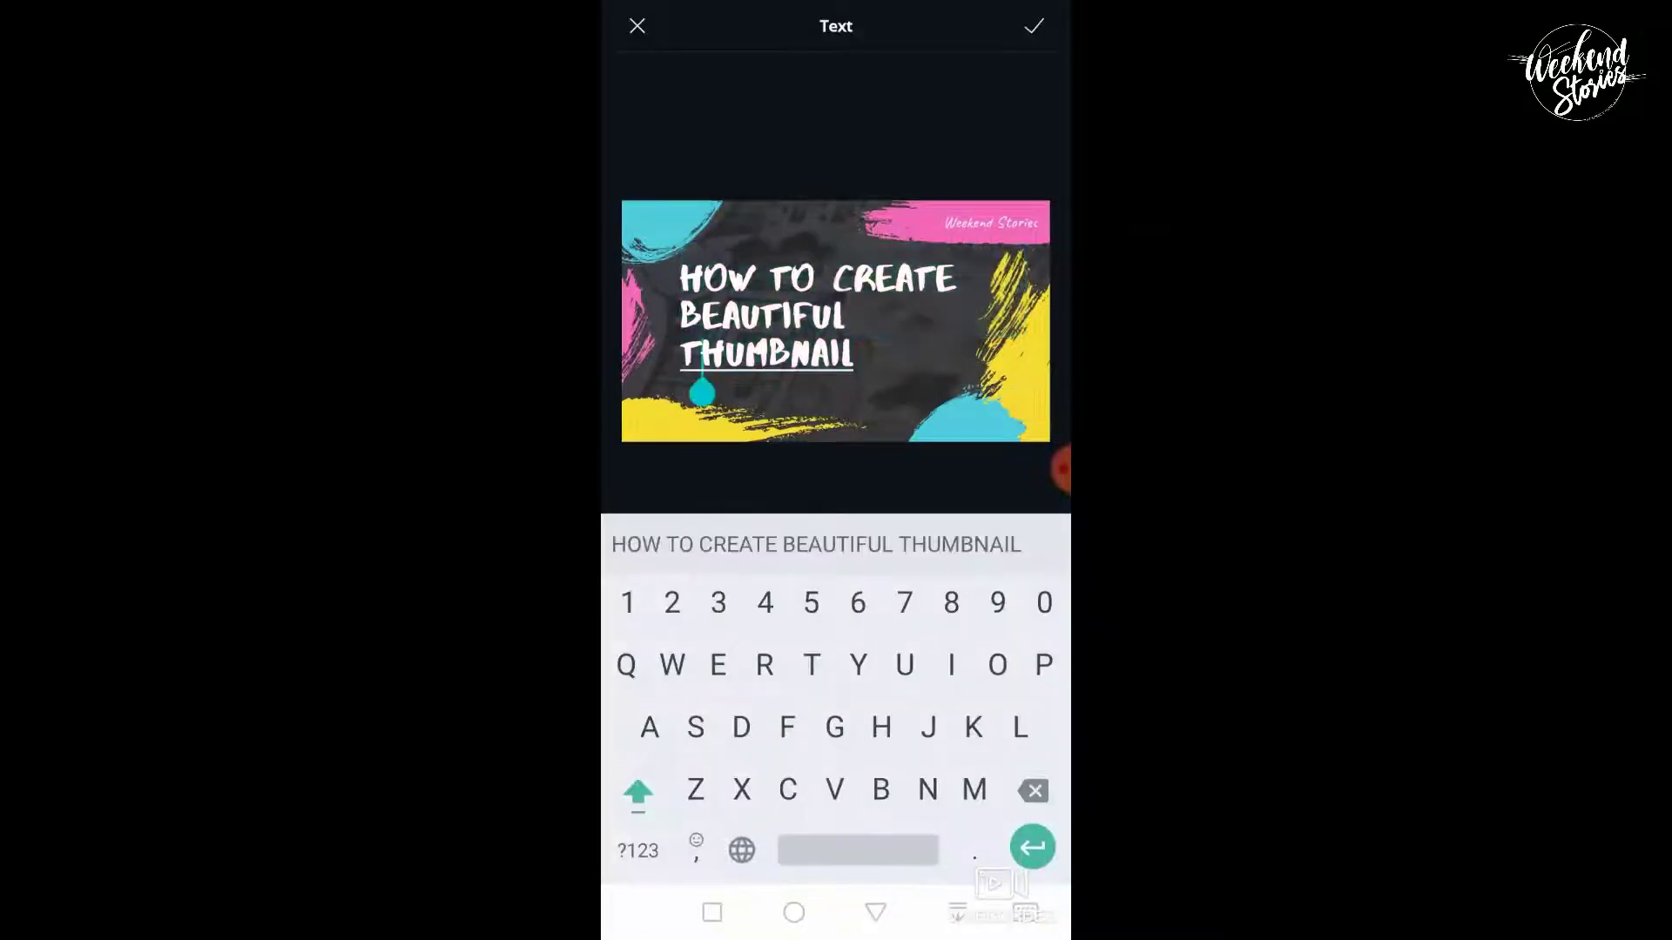
key(BackSpace)
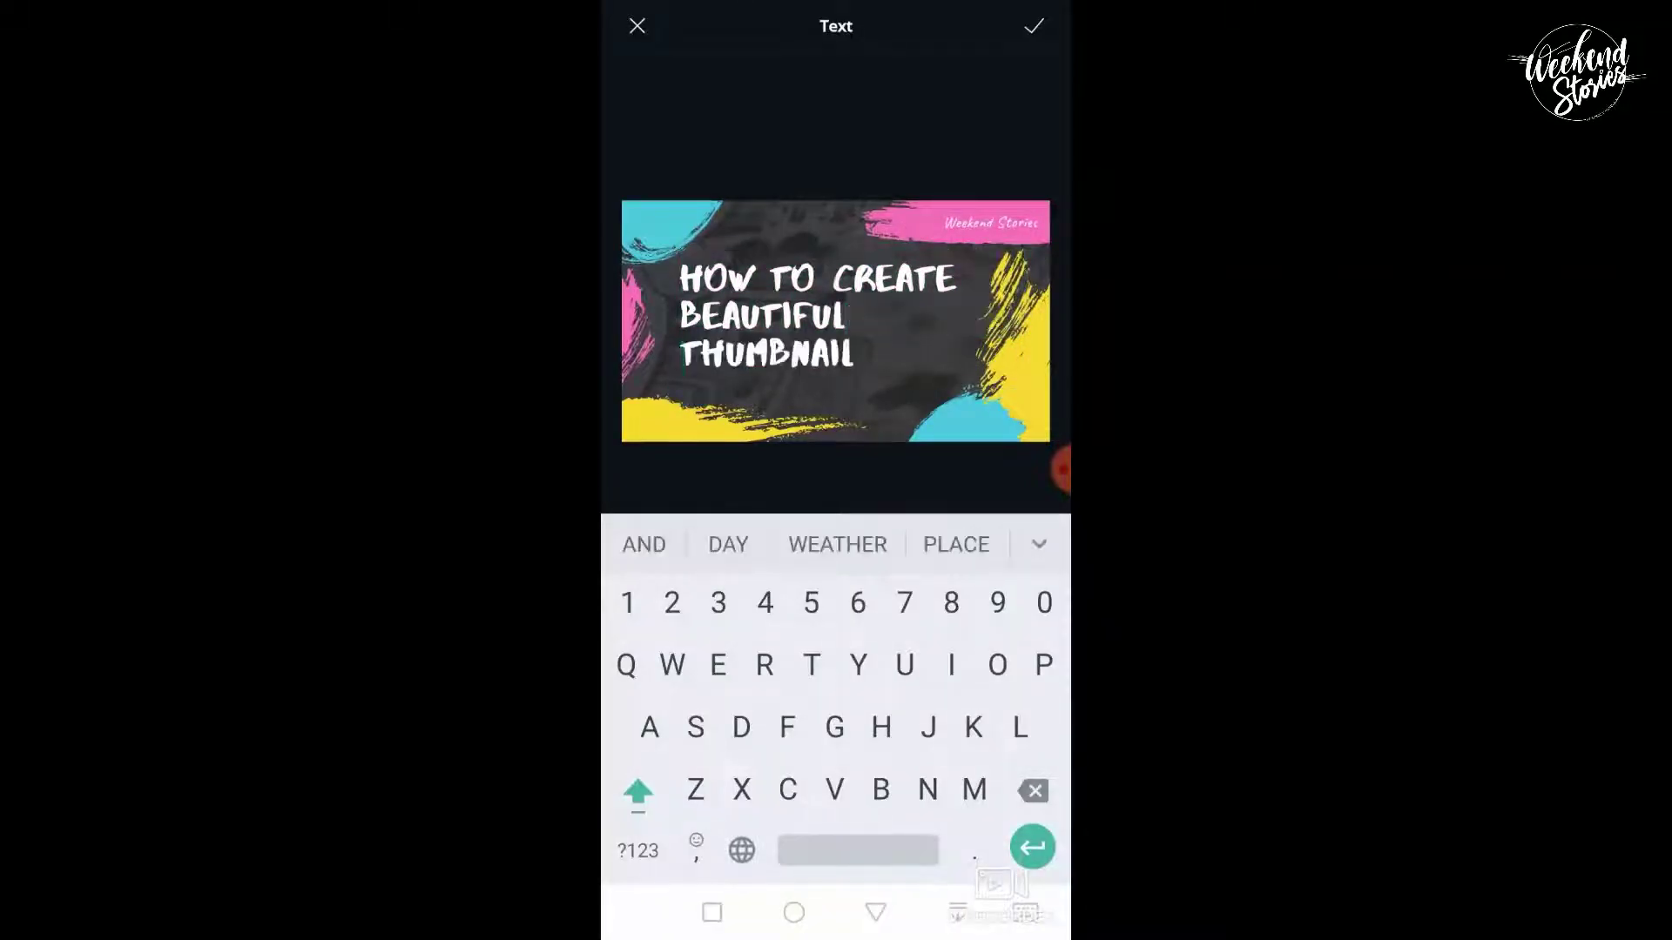
click(1034, 26)
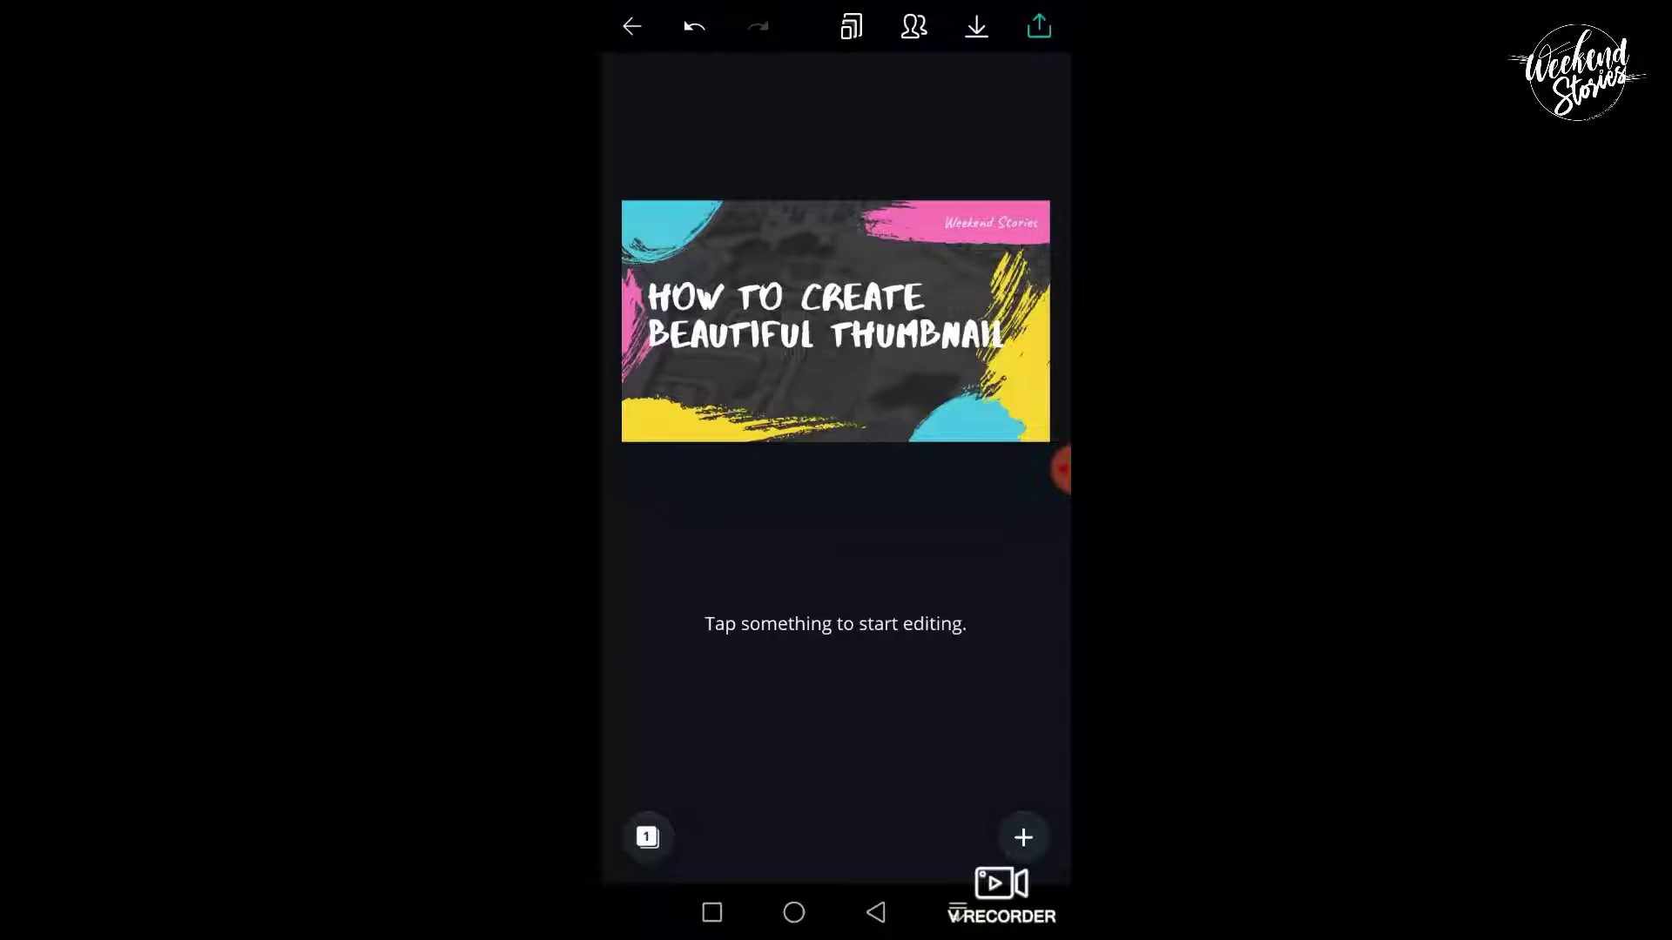
- Move the title up toward the top of the thumbnail and deselect it
click(827, 318)
drag(828, 318, 841, 281)
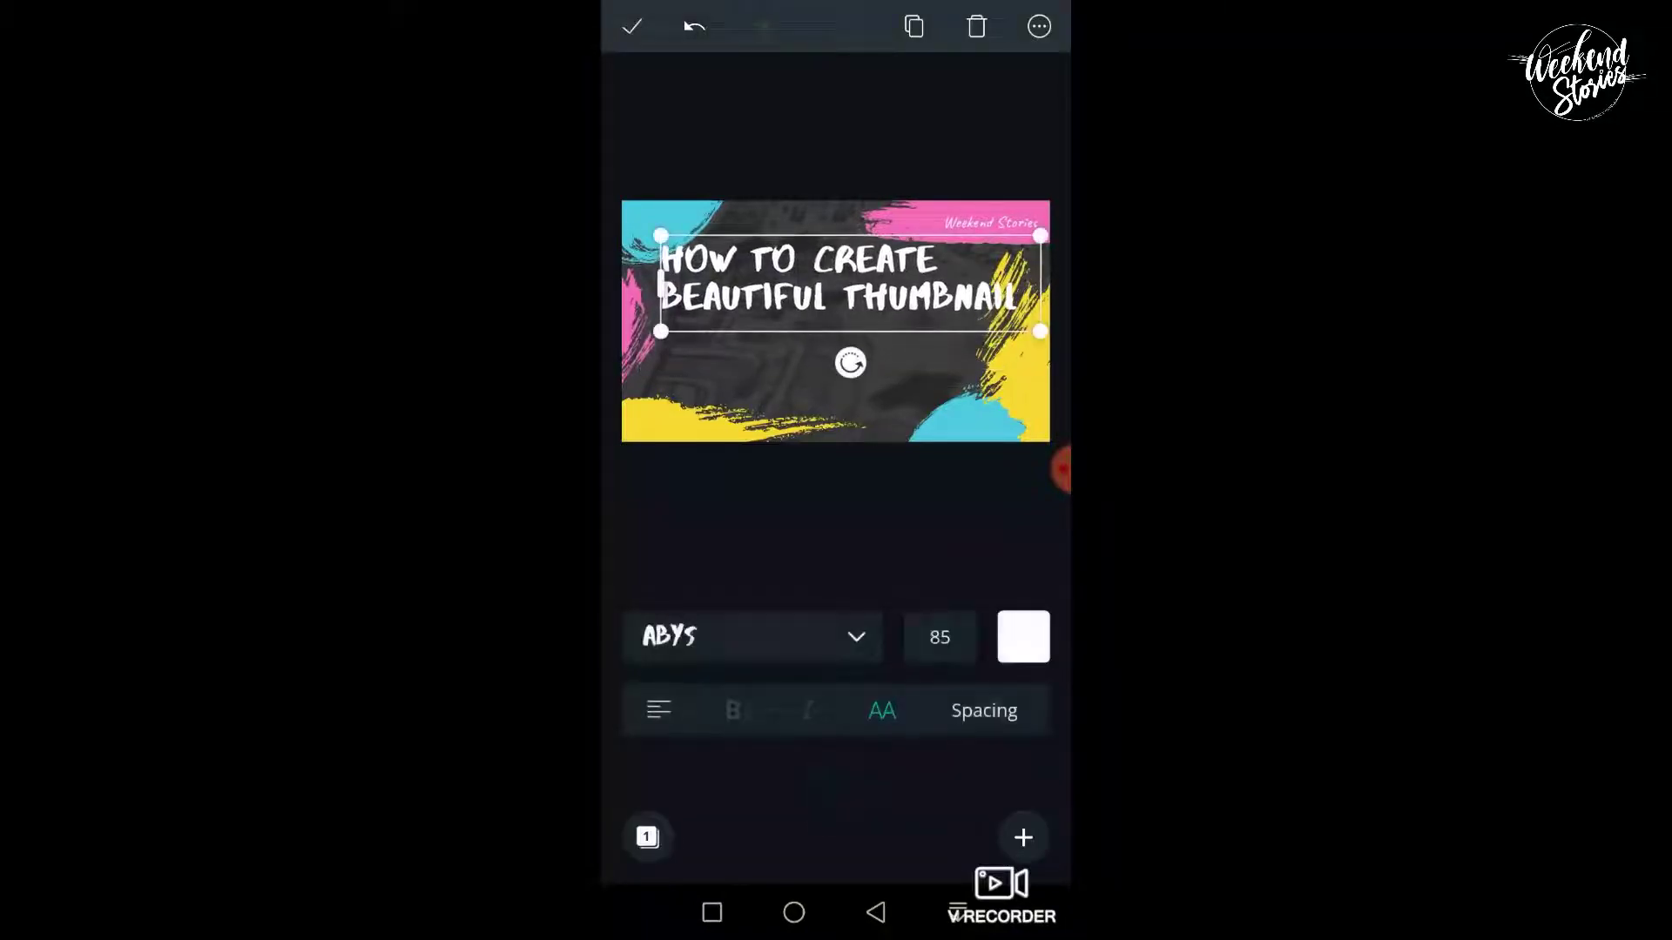
click(632, 26)
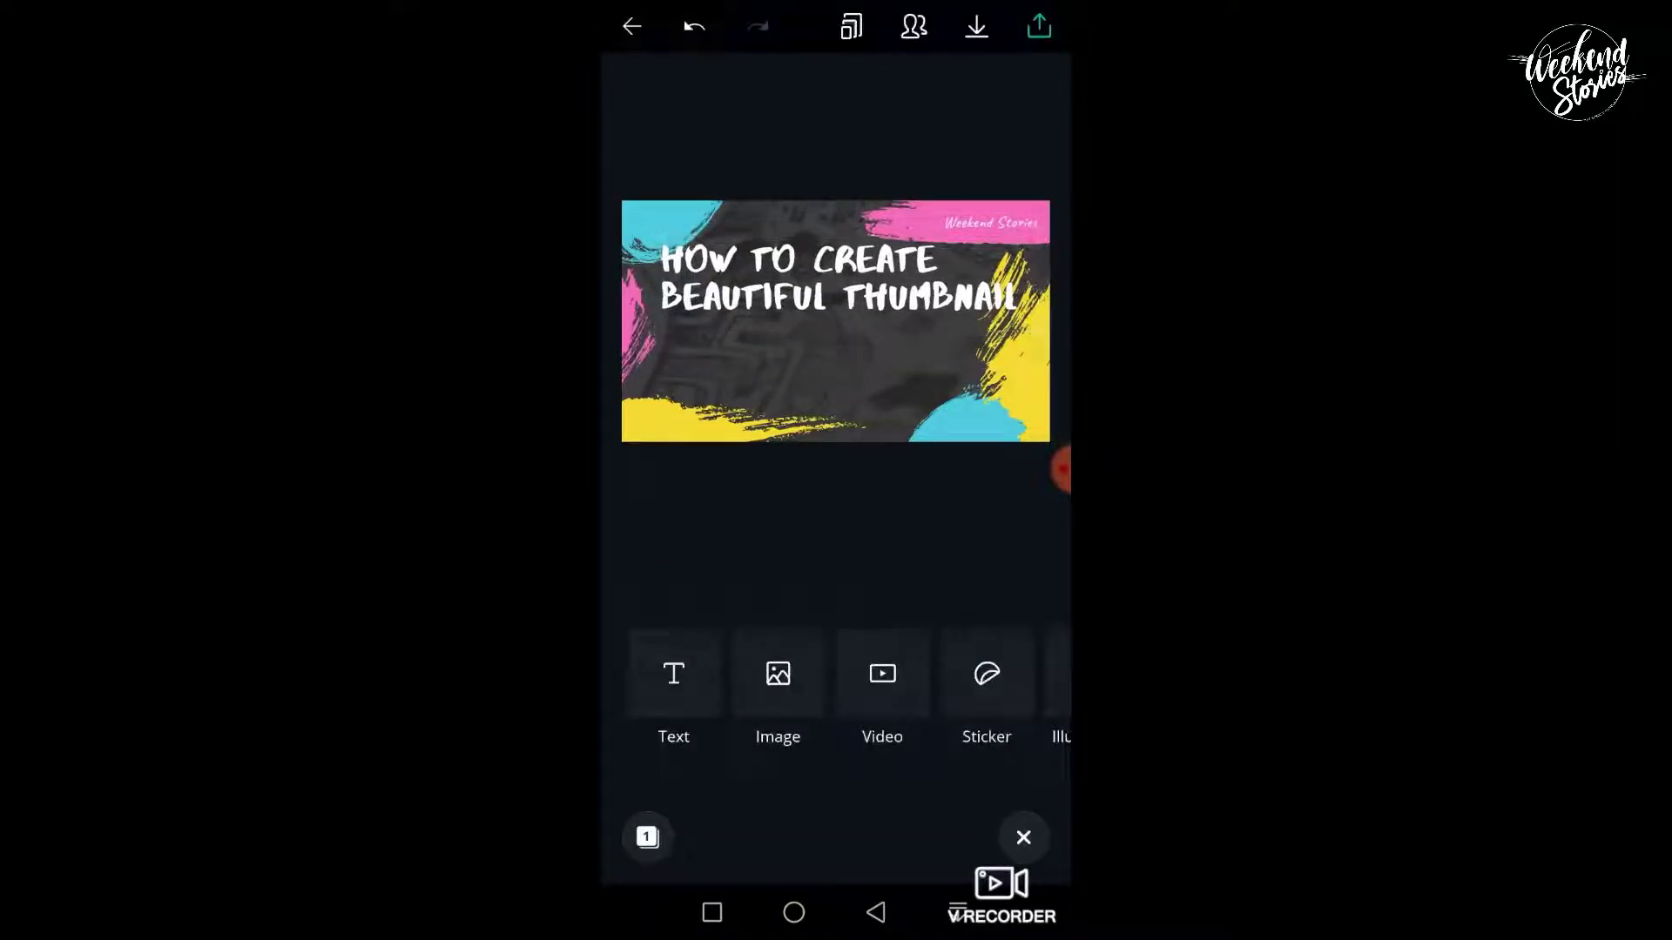
- Insert the close-up eye photo from the phone's photos into the design
click(778, 683)
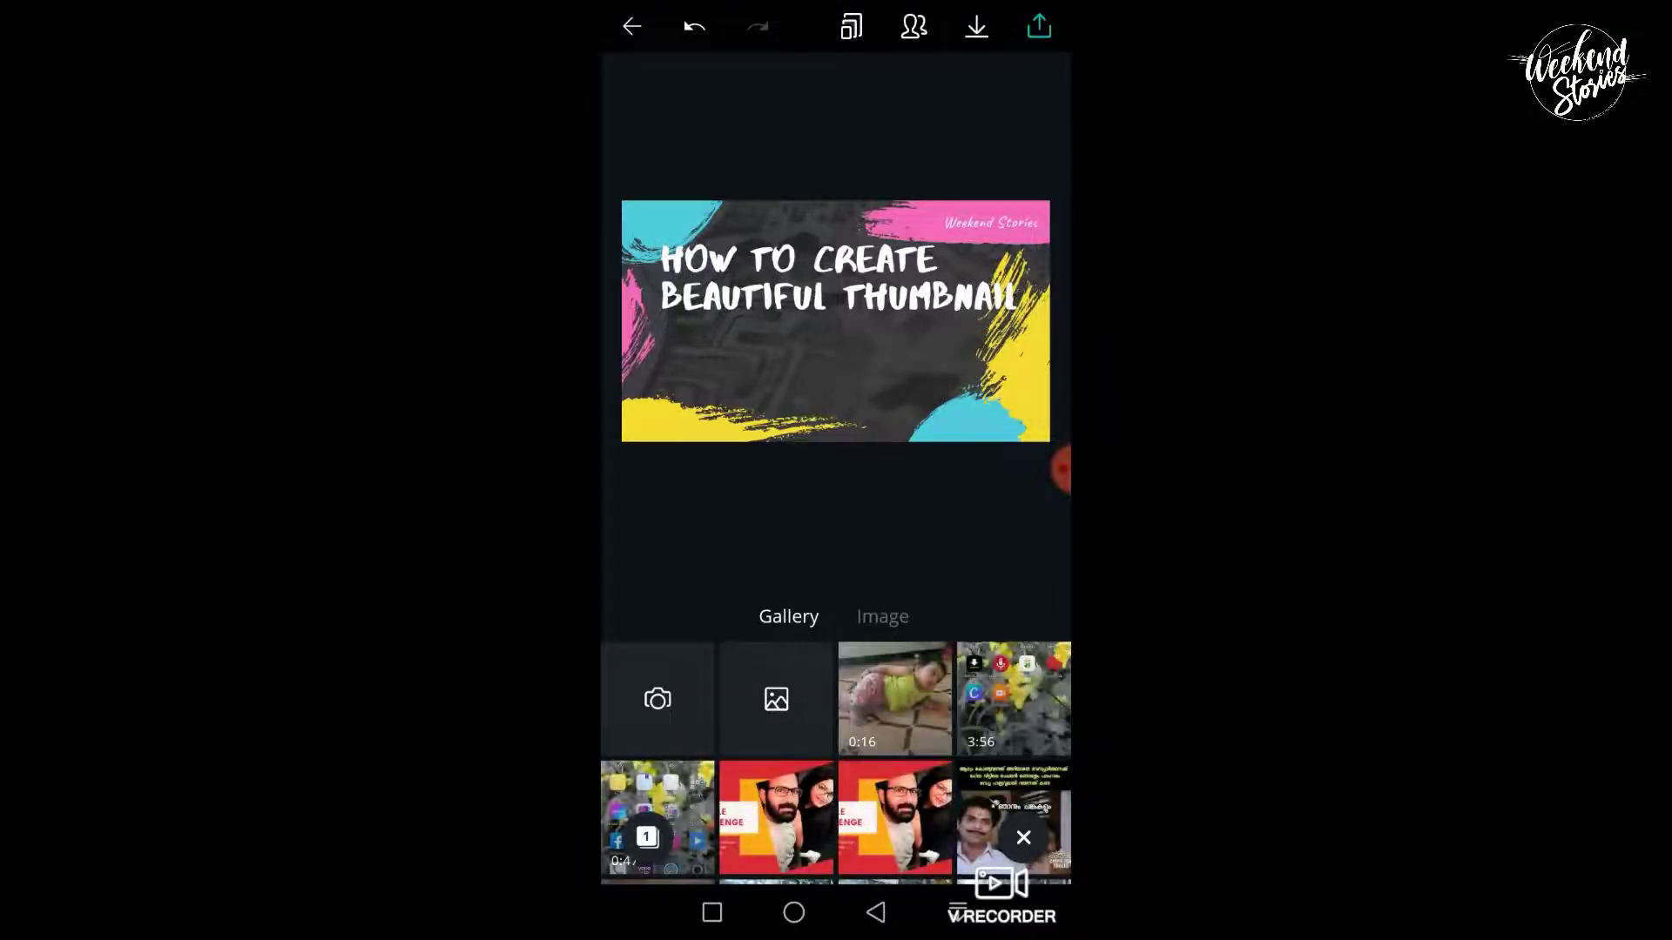
scroll(836, 701, down, 3)
scroll(836, 701, down, 10)
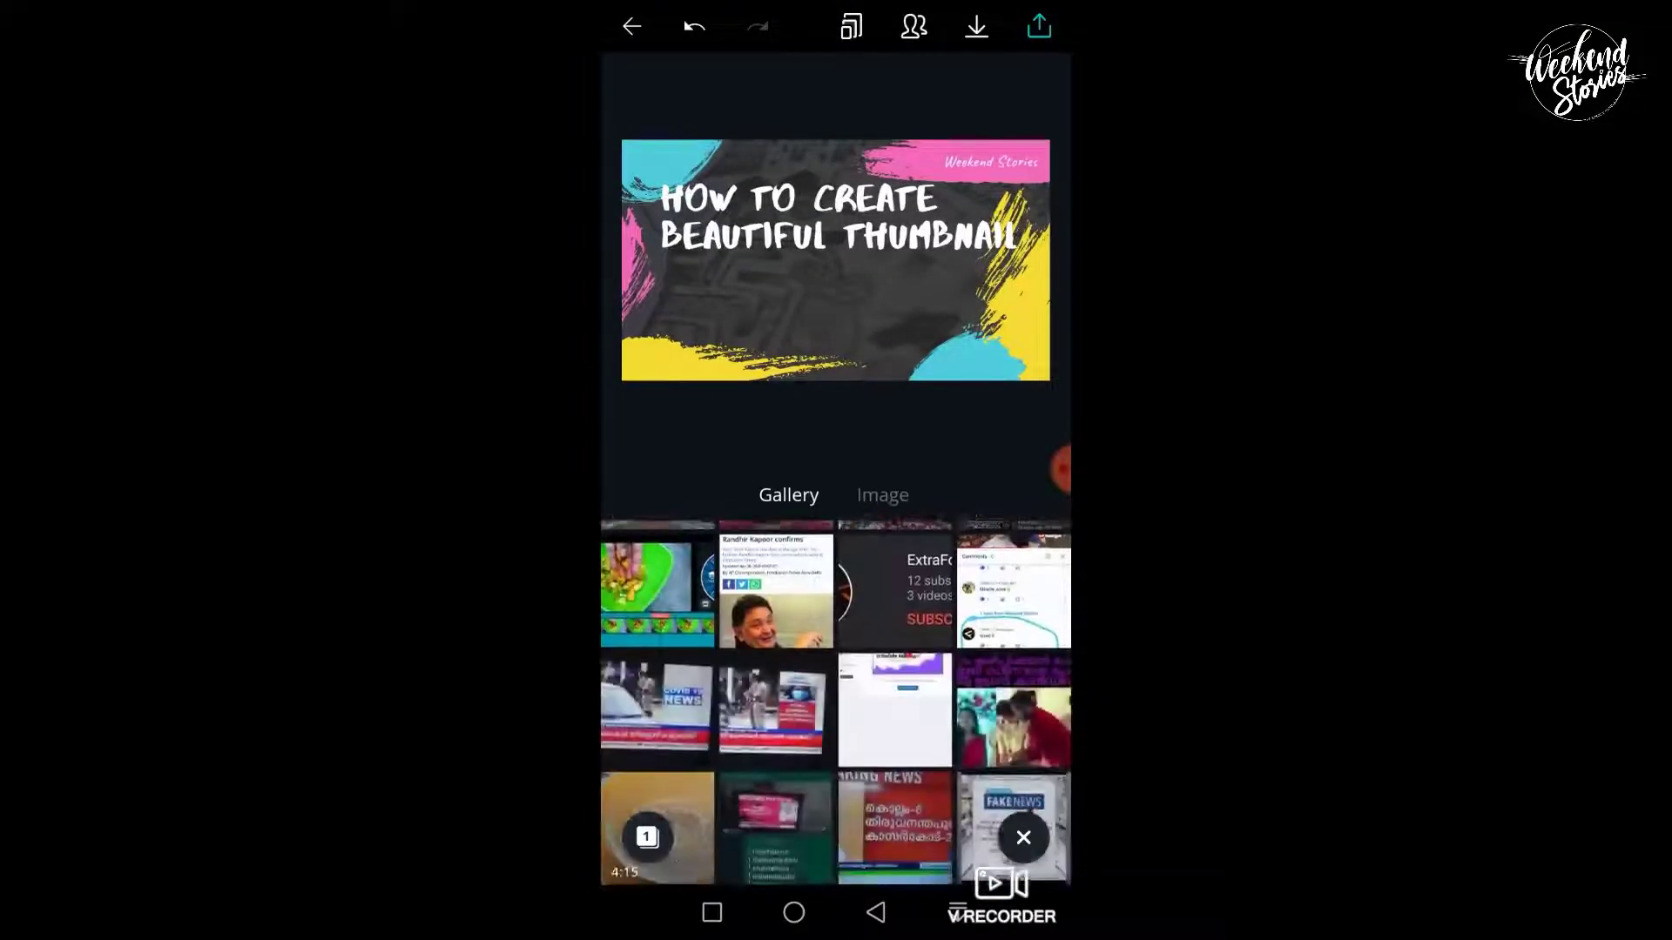
scroll(836, 701, up, 5)
click(776, 597)
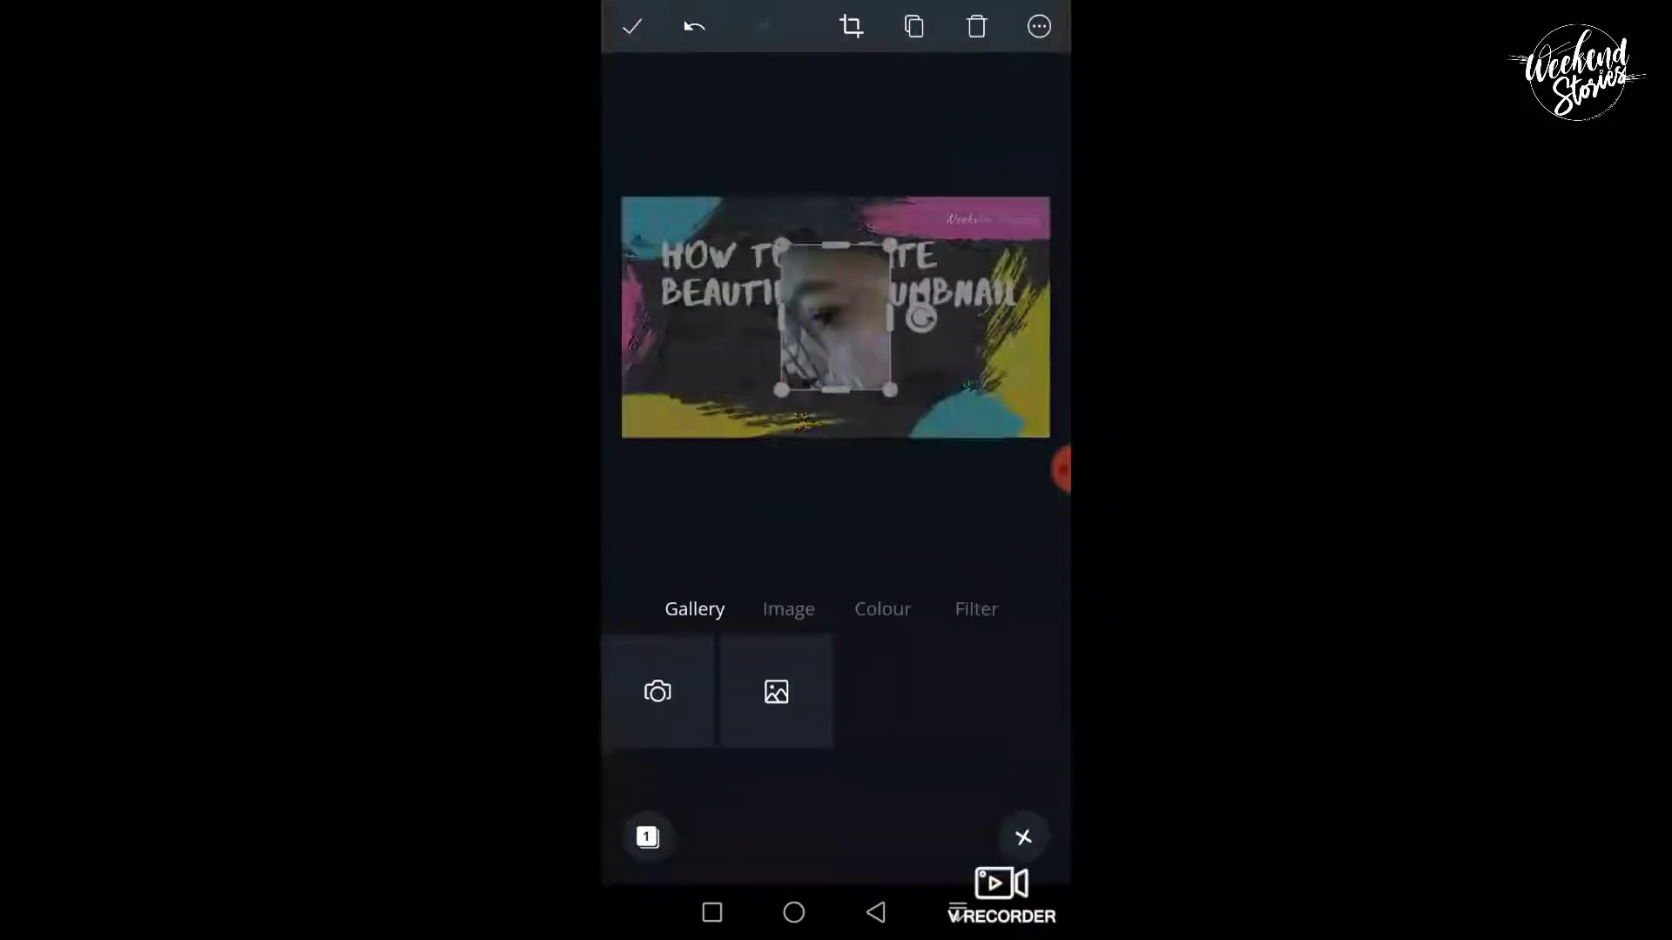
- Shrink the eye photo into a strip under the title and open its filters
mouse_move(836, 323)
mouse_down()
mouse_move(860, 348)
mouse_move(860, 387)
mouse_move(934, 357)
mouse_move(1048, 357)
mouse_up()
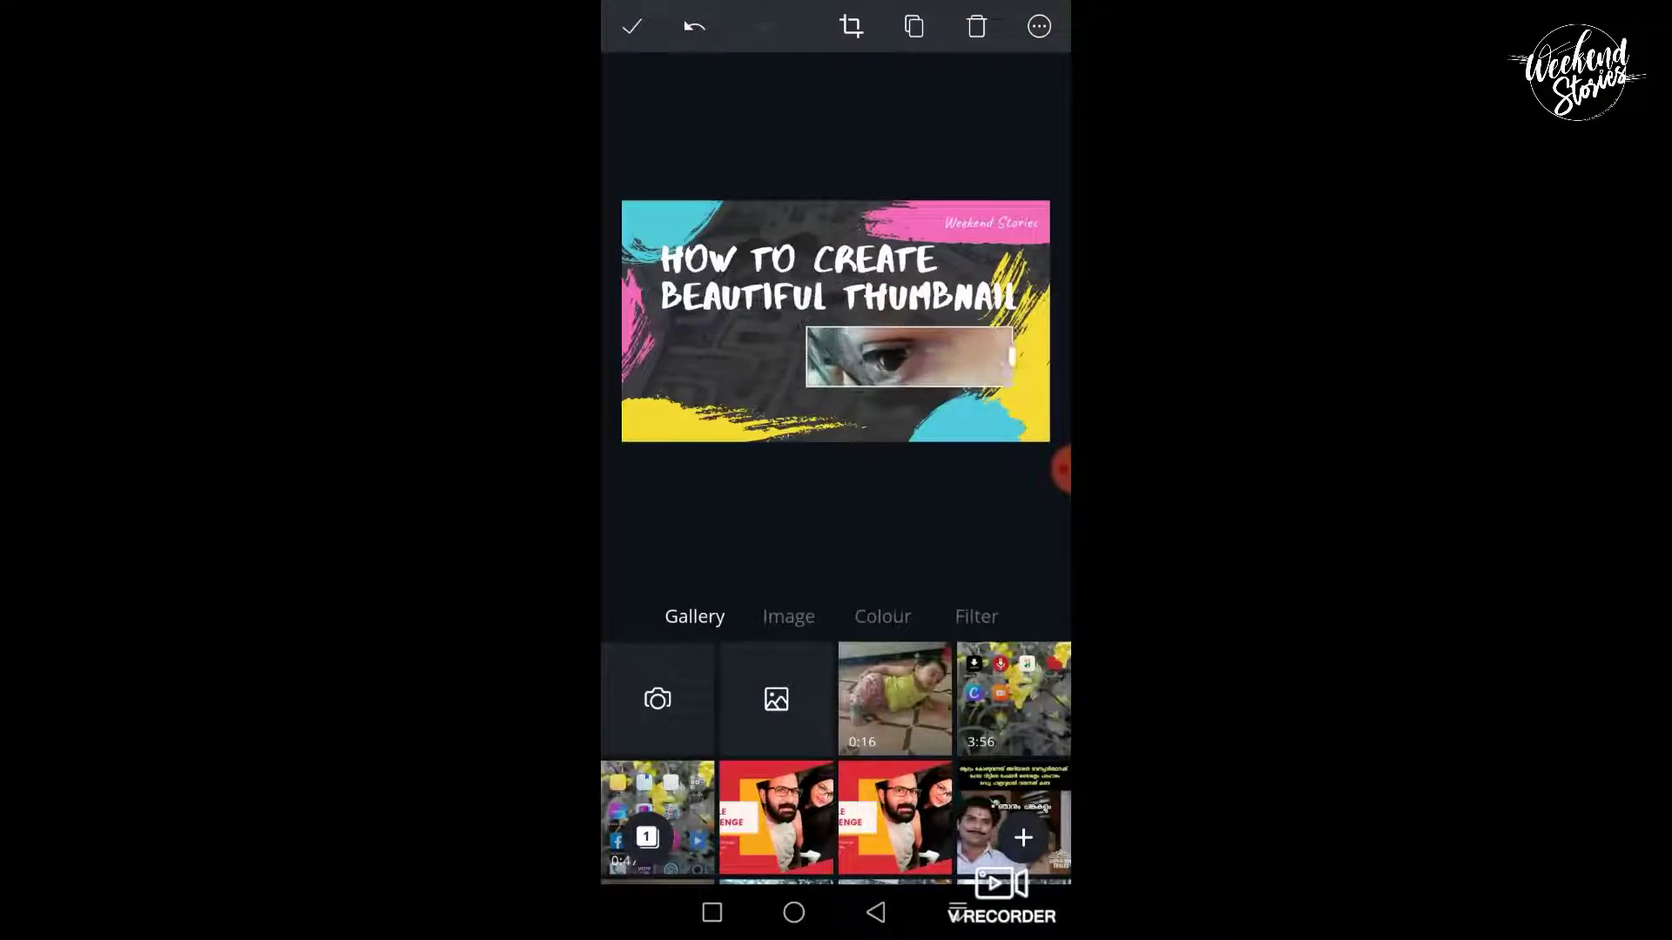
drag(927, 357, 822, 361)
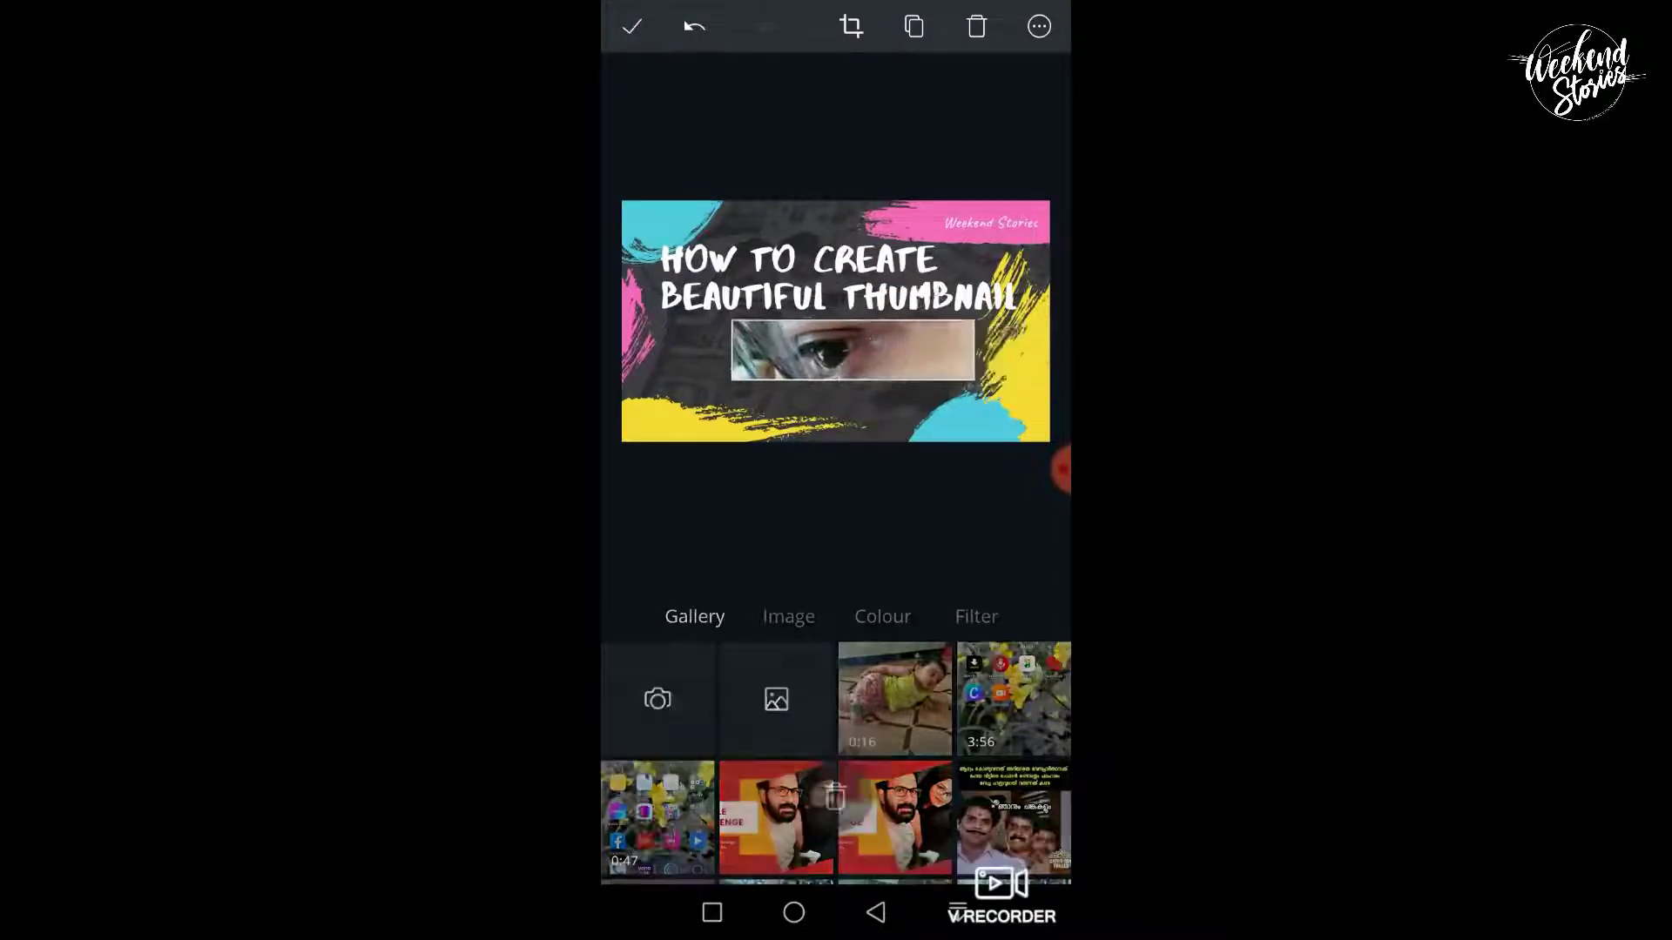
click(976, 616)
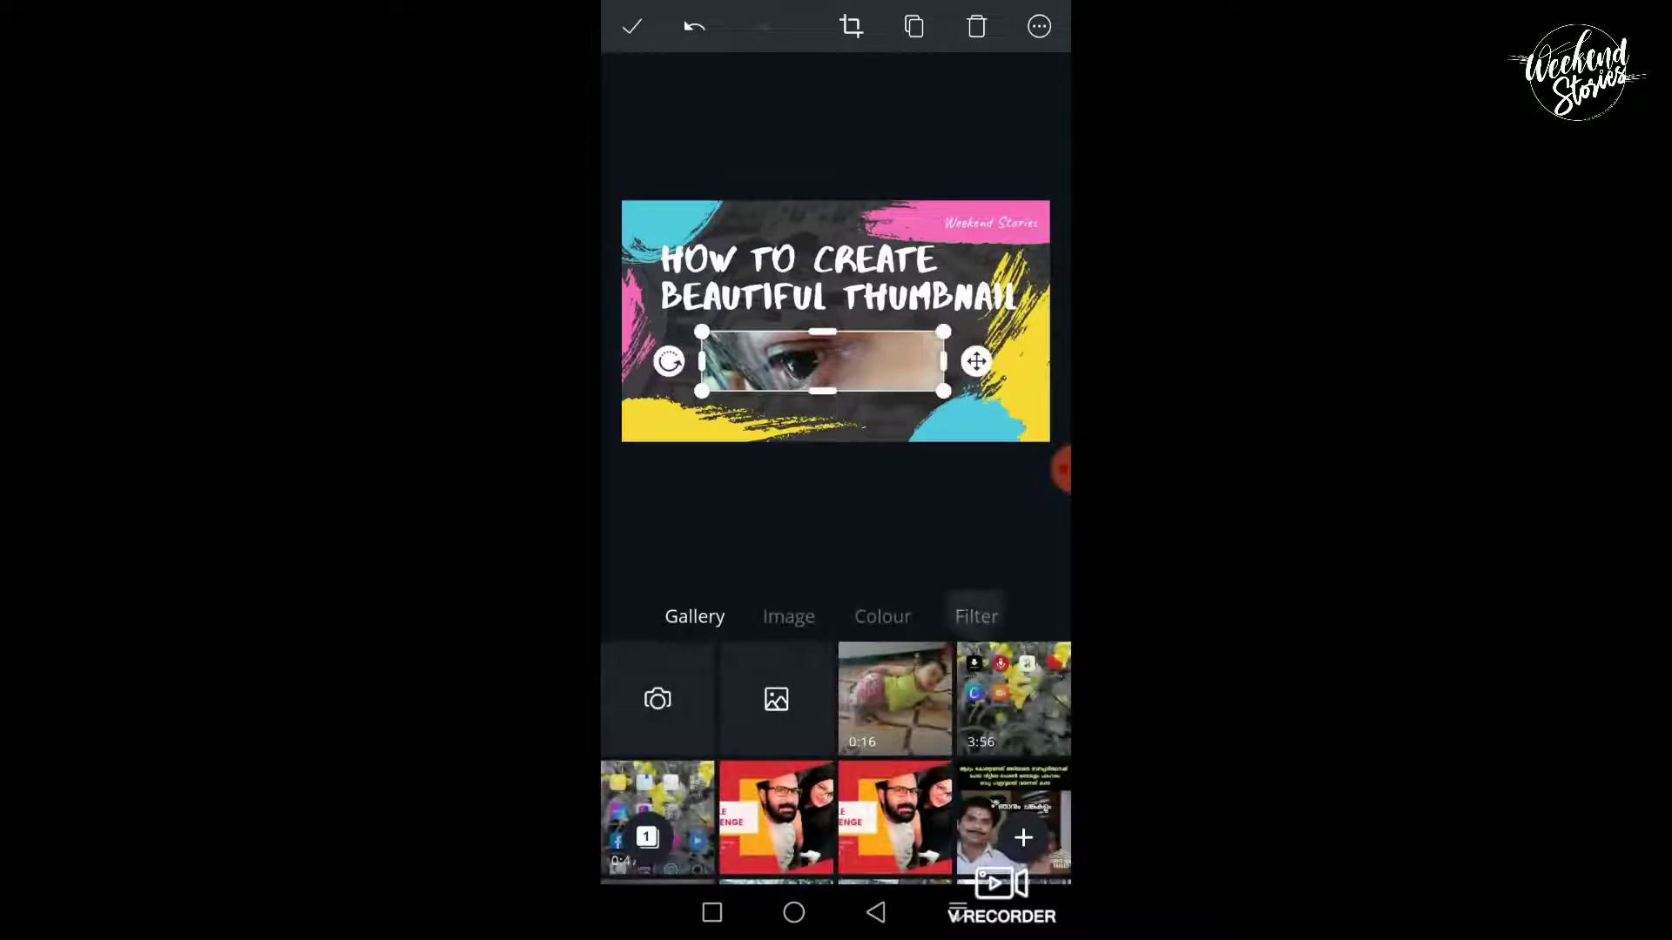
click(877, 701)
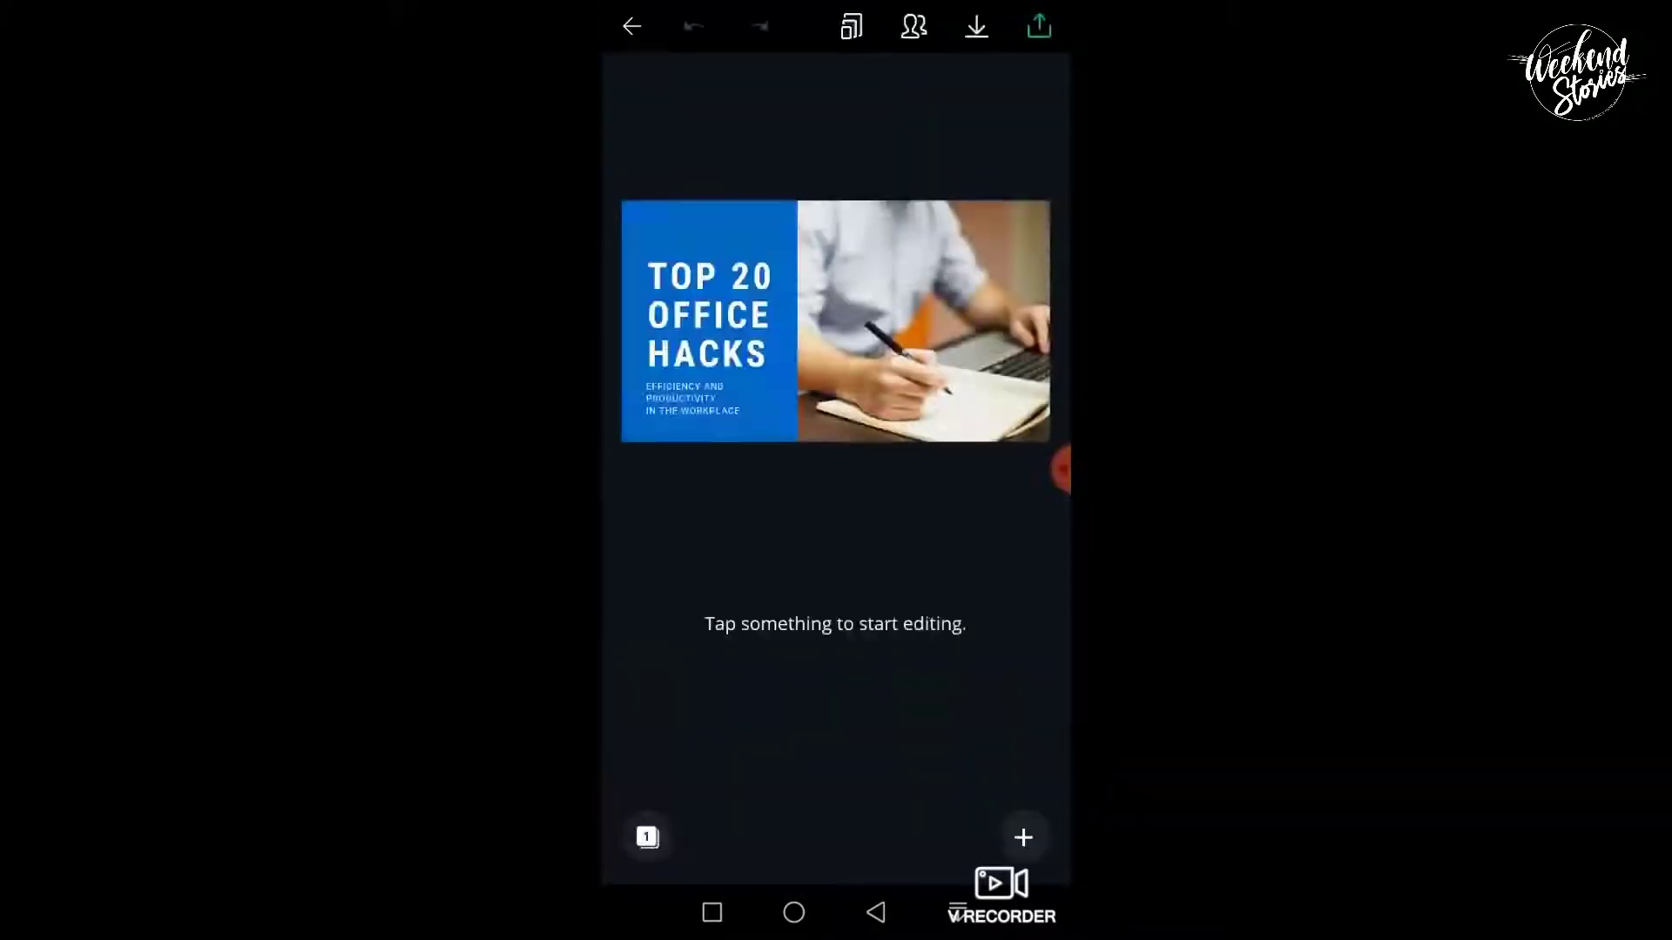
click(708, 314)
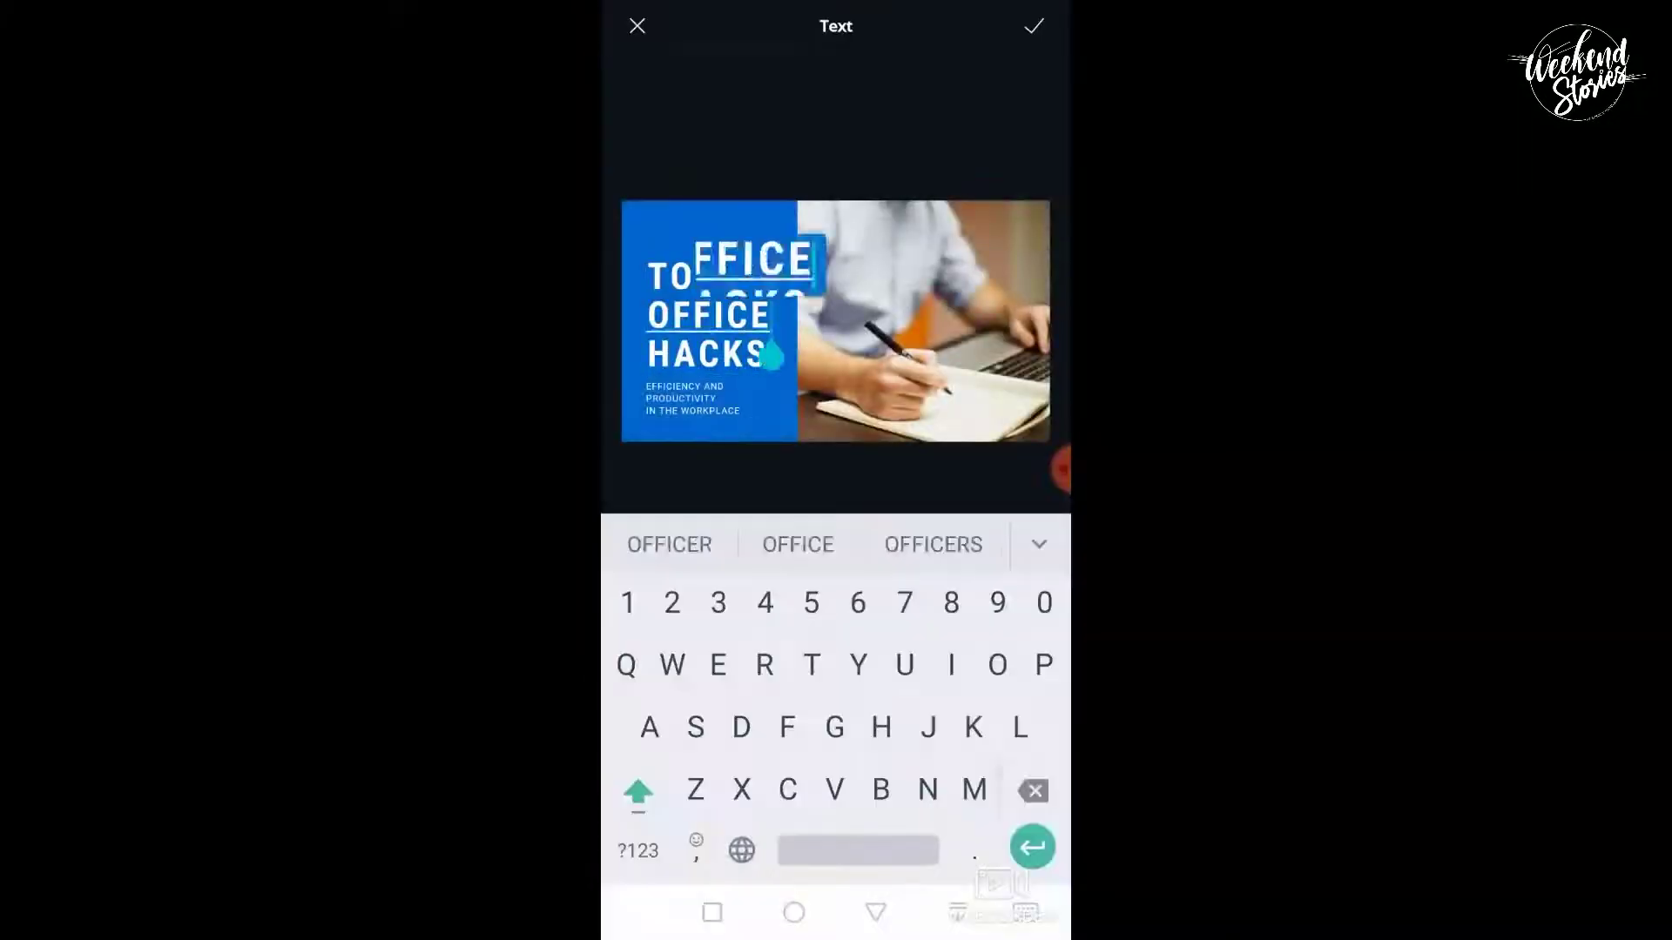
- Retitle it 'HOW TO CREATE YOUTUBE THUMBNAIL' and reduce the text size so THUMBNAIL fits one line
key(BackSpace)
text(HOW TO CREATE YOUTUBE THUMBNAIL)
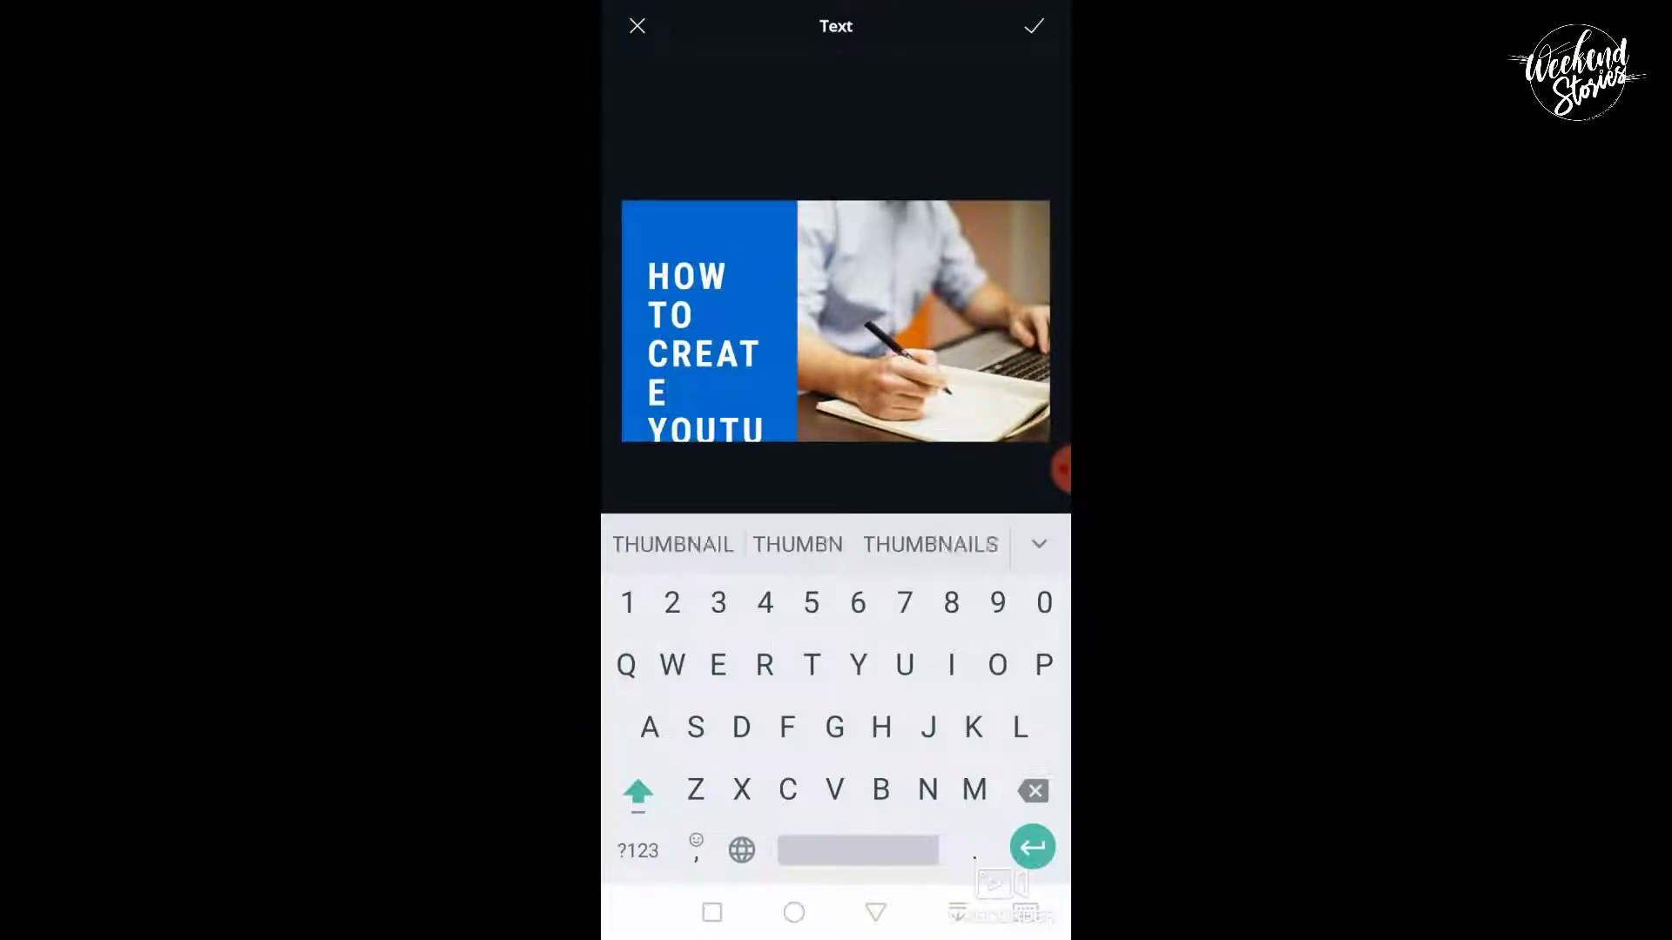
click(1034, 26)
click(939, 636)
click(1034, 612)
mouse_move(671, 708)
mouse_down()
mouse_move(714, 709)
mouse_move(671, 709)
mouse_up()
click(940, 636)
click(1033, 612)
- Replace the subtitle with Malayalam text ending 'എങ്ങനെ ഉണ്ടാക്കാം'
click(688, 383)
key(BackSpace)
text(വളരെ എല്ളുപ്പത്തിൽ ഒരു തകമ്പനായിൽ)
click(1039, 544)
click(898, 620)
text(എങ്ങനെ ഉണ്ടാക്കാം)
click(1034, 26)
click(634, 27)
click(778, 673)
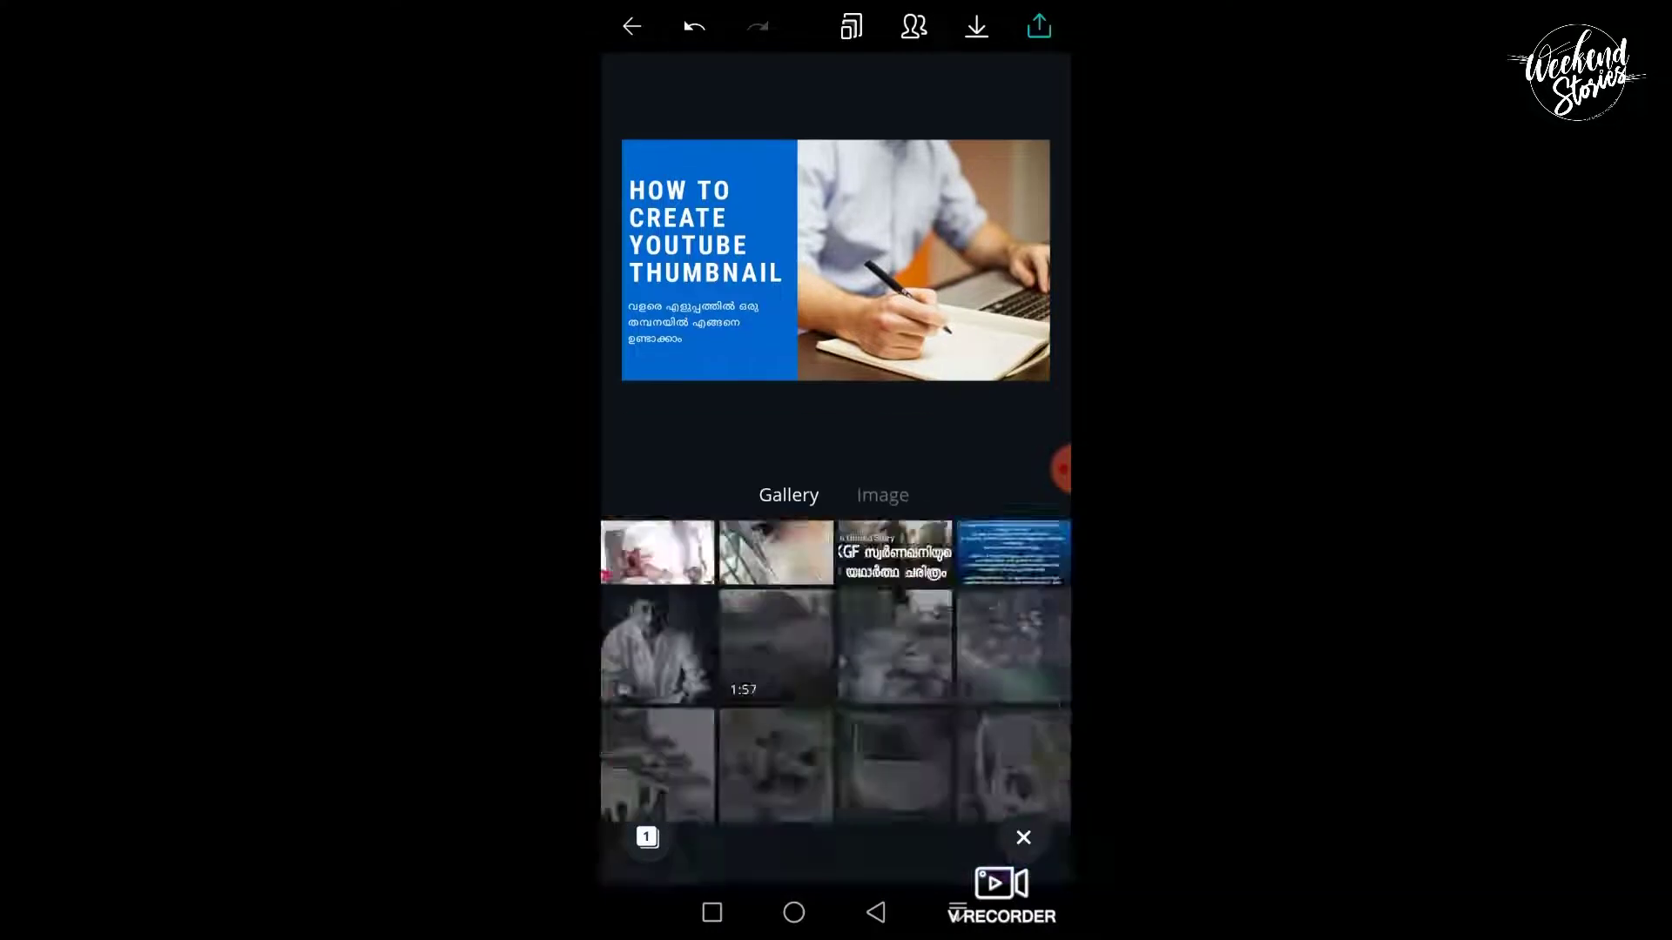
- Replace the background photo with the food-on-a-plate photo and download the thumbnail
scroll(836, 697, down, 10)
scroll(836, 697, down, 10)
scroll(836, 697, down, 10)
click(896, 695)
drag(895, 400, 923, 331)
click(1033, 23)
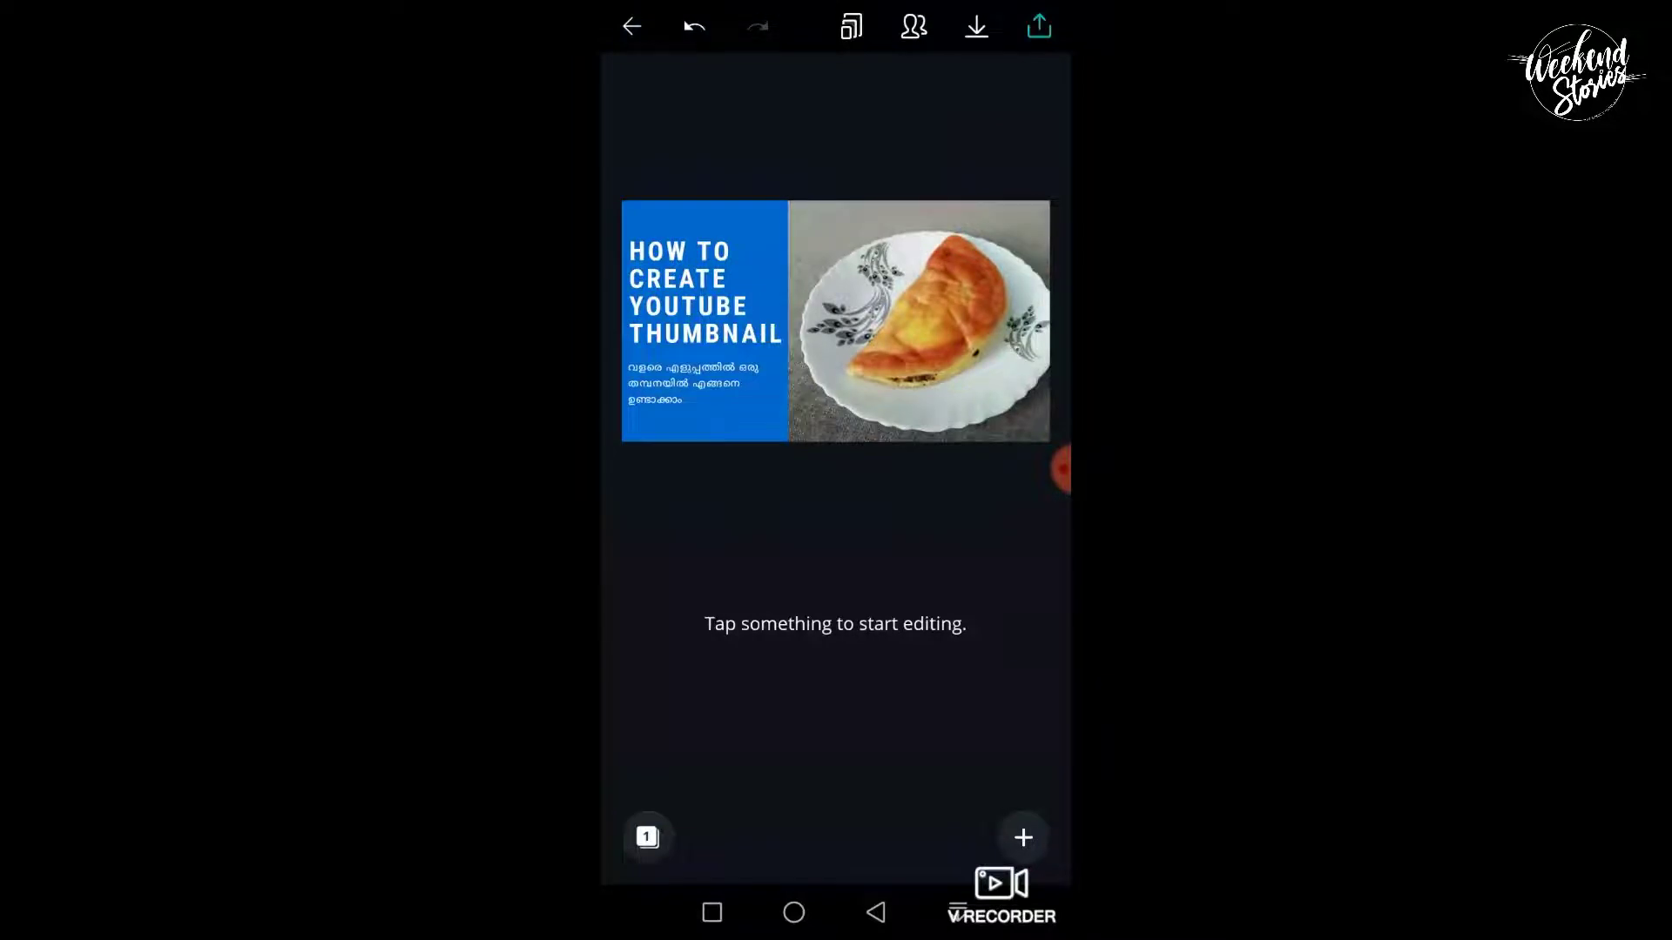
click(976, 26)
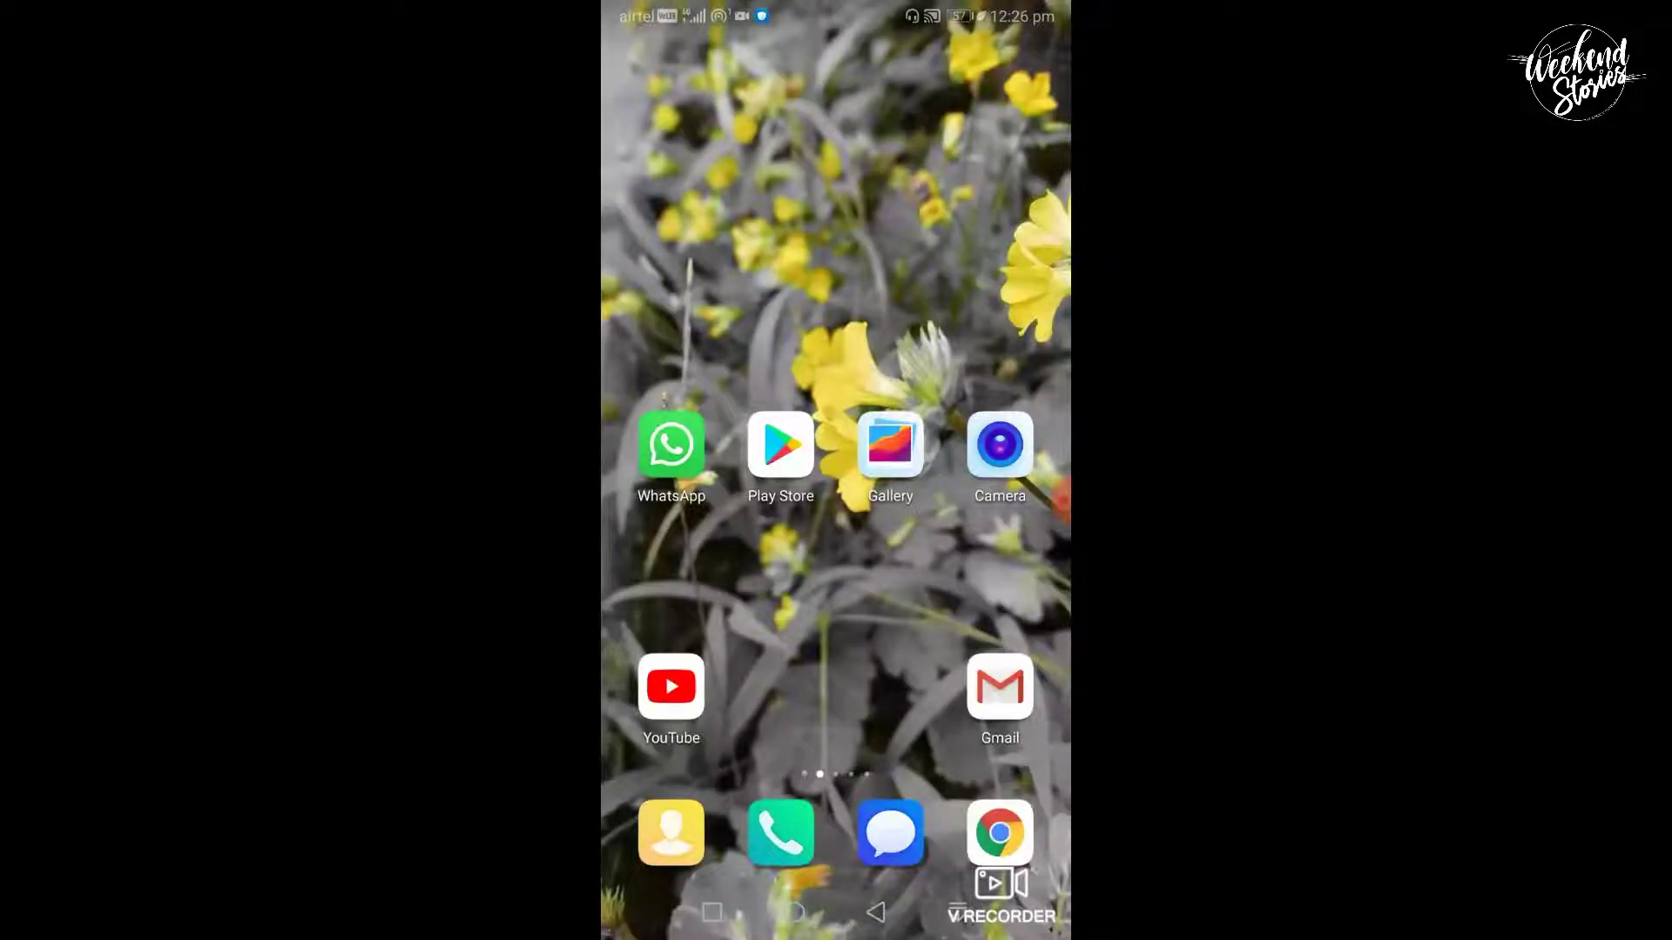
- View the saved thumbnail full-screen in Gallery, zooming into title and food photo, then go home
click(889, 444)
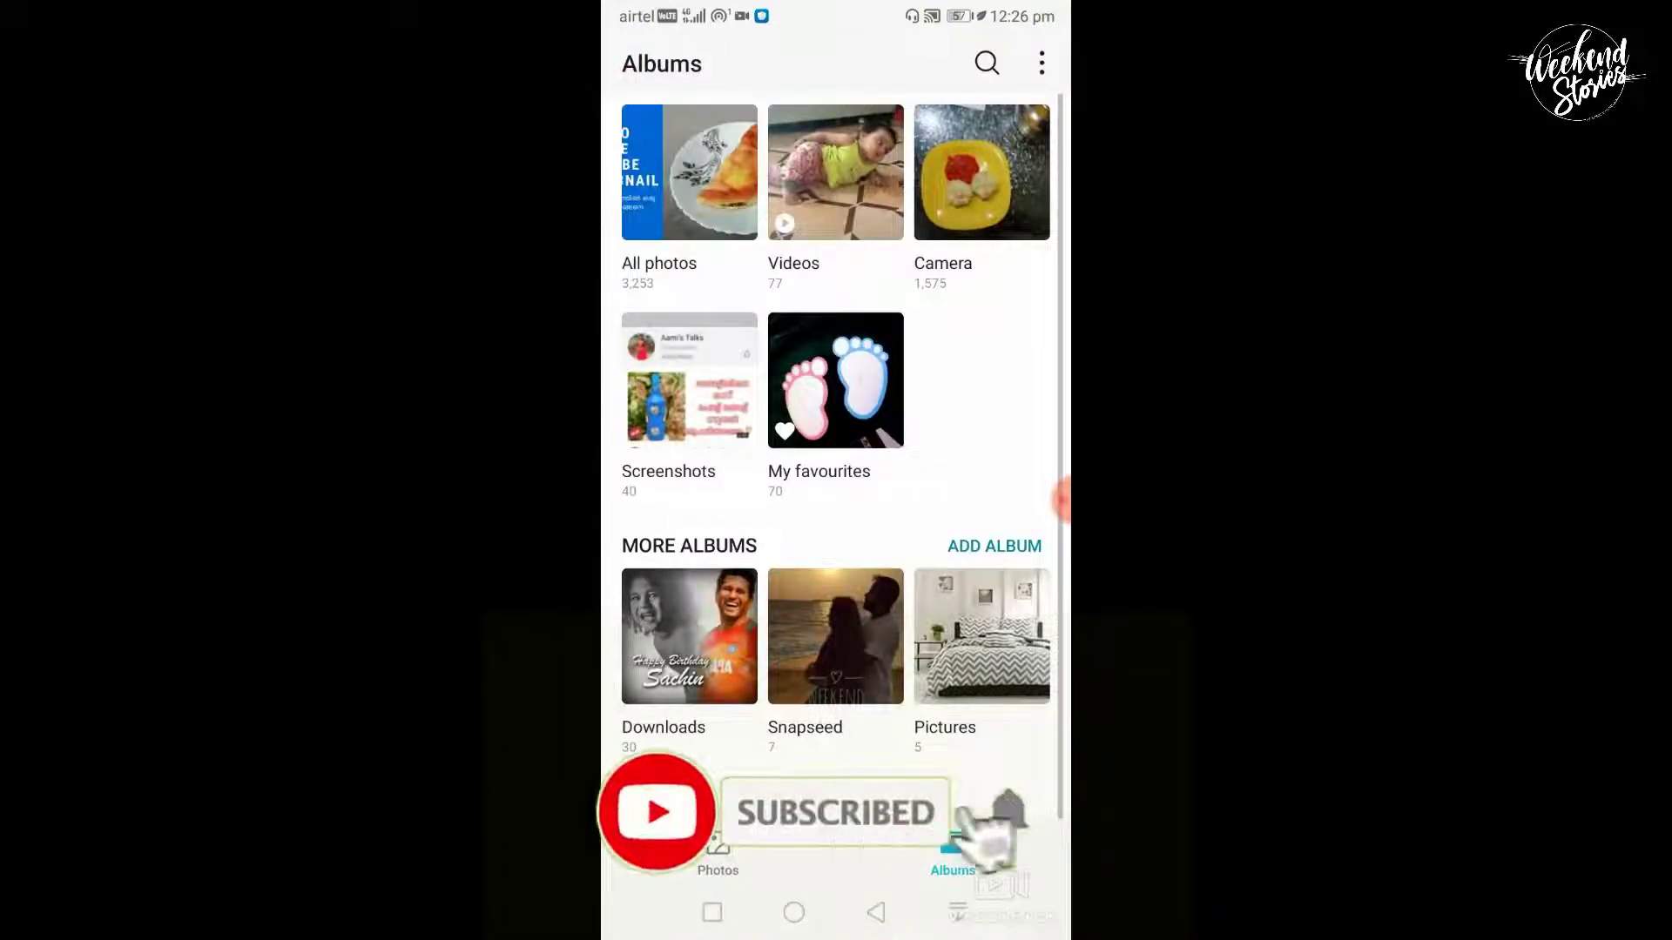
click(689, 171)
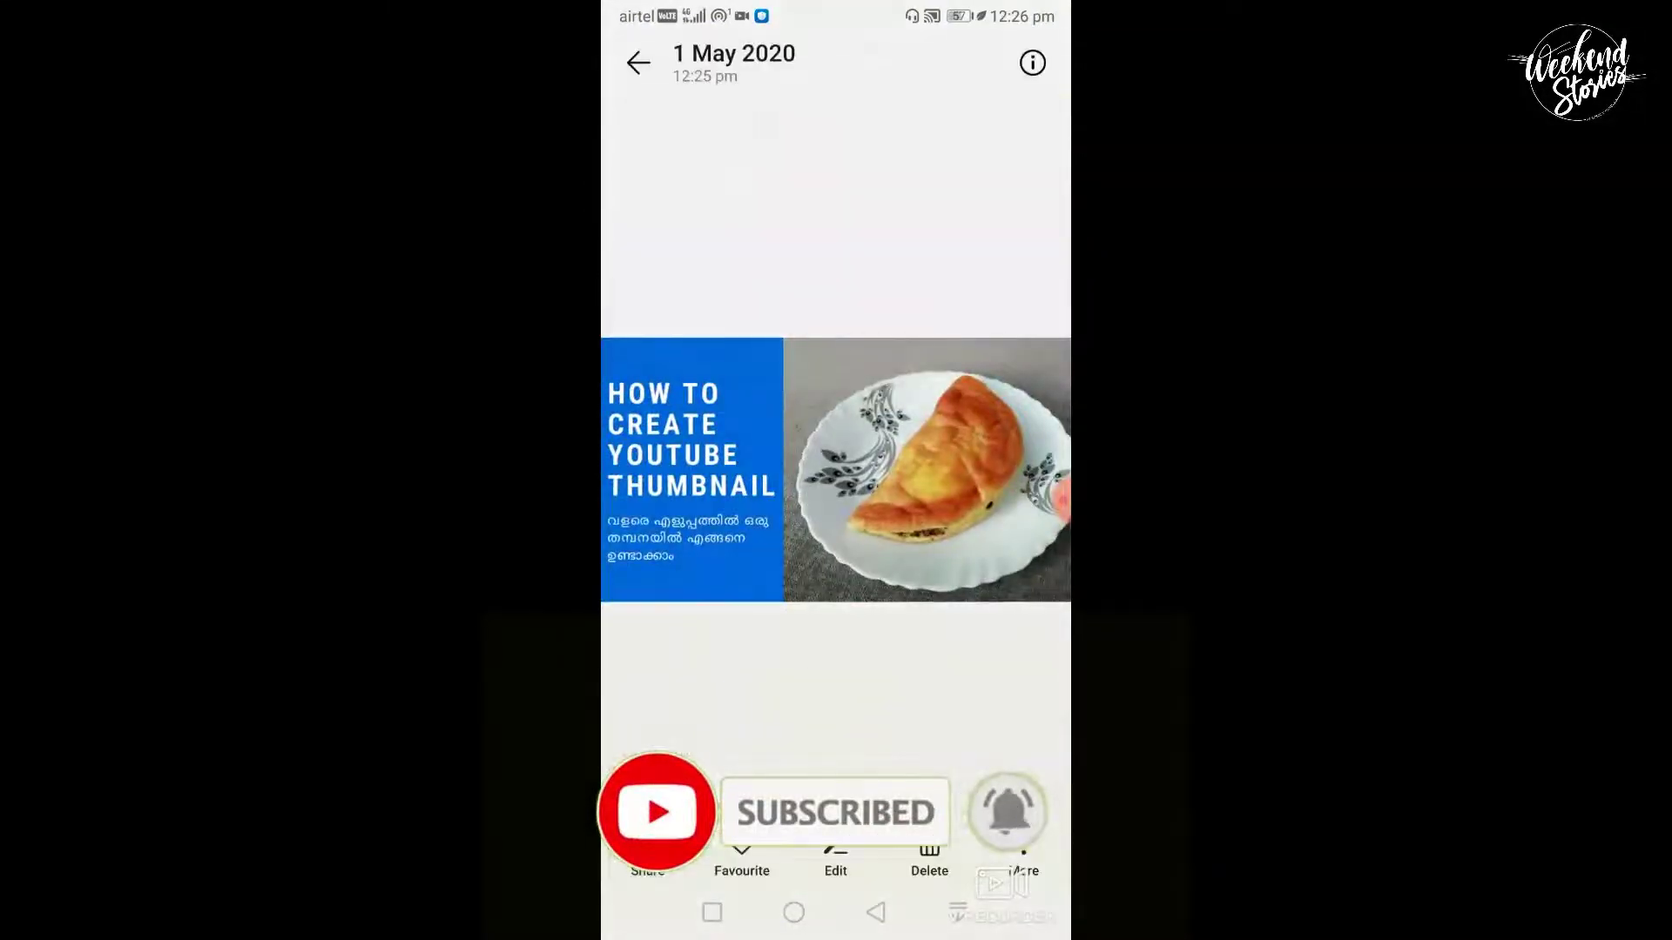
double_click(667, 484)
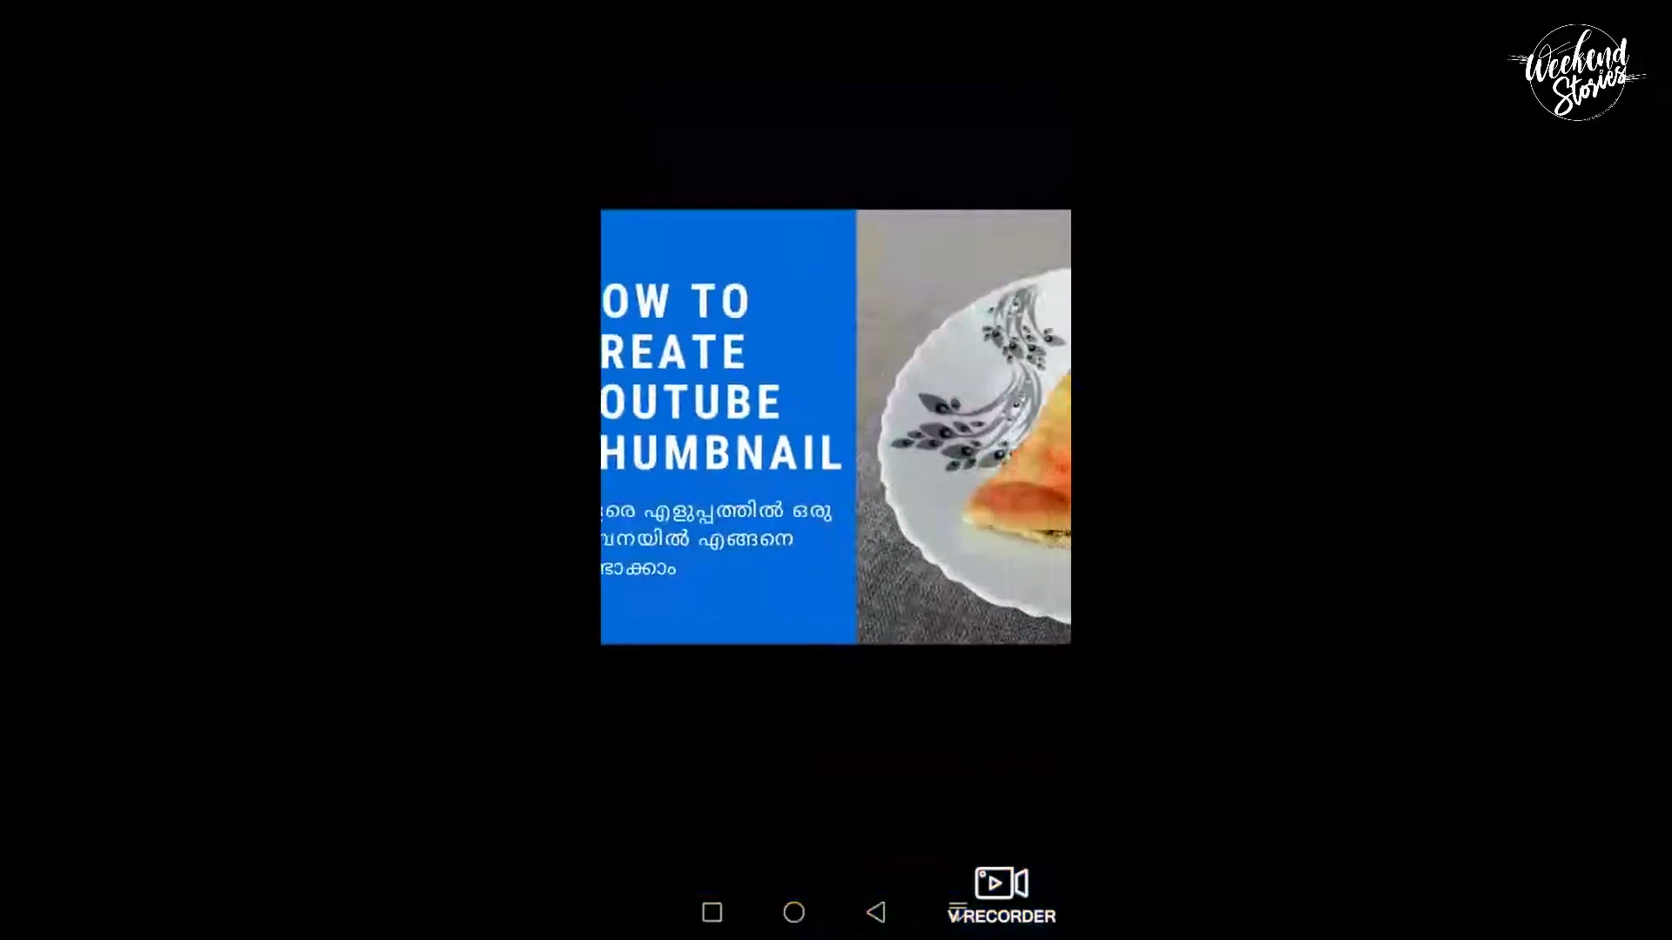
drag(1064, 466, 662, 470)
double_click(836, 470)
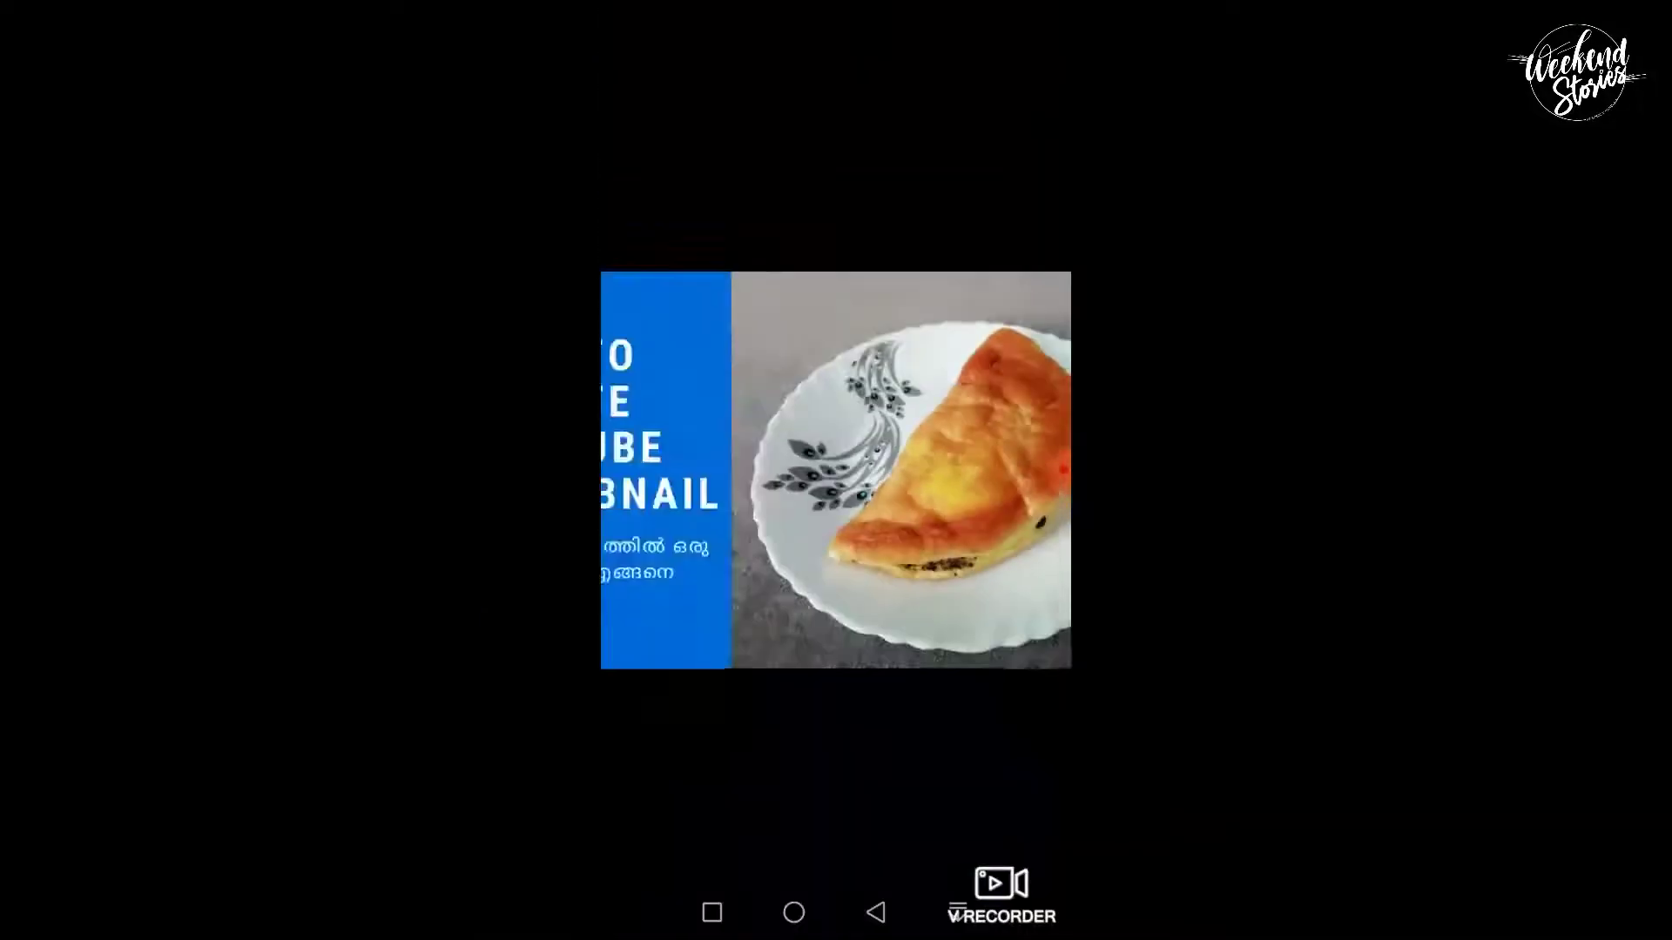
click(770, 912)
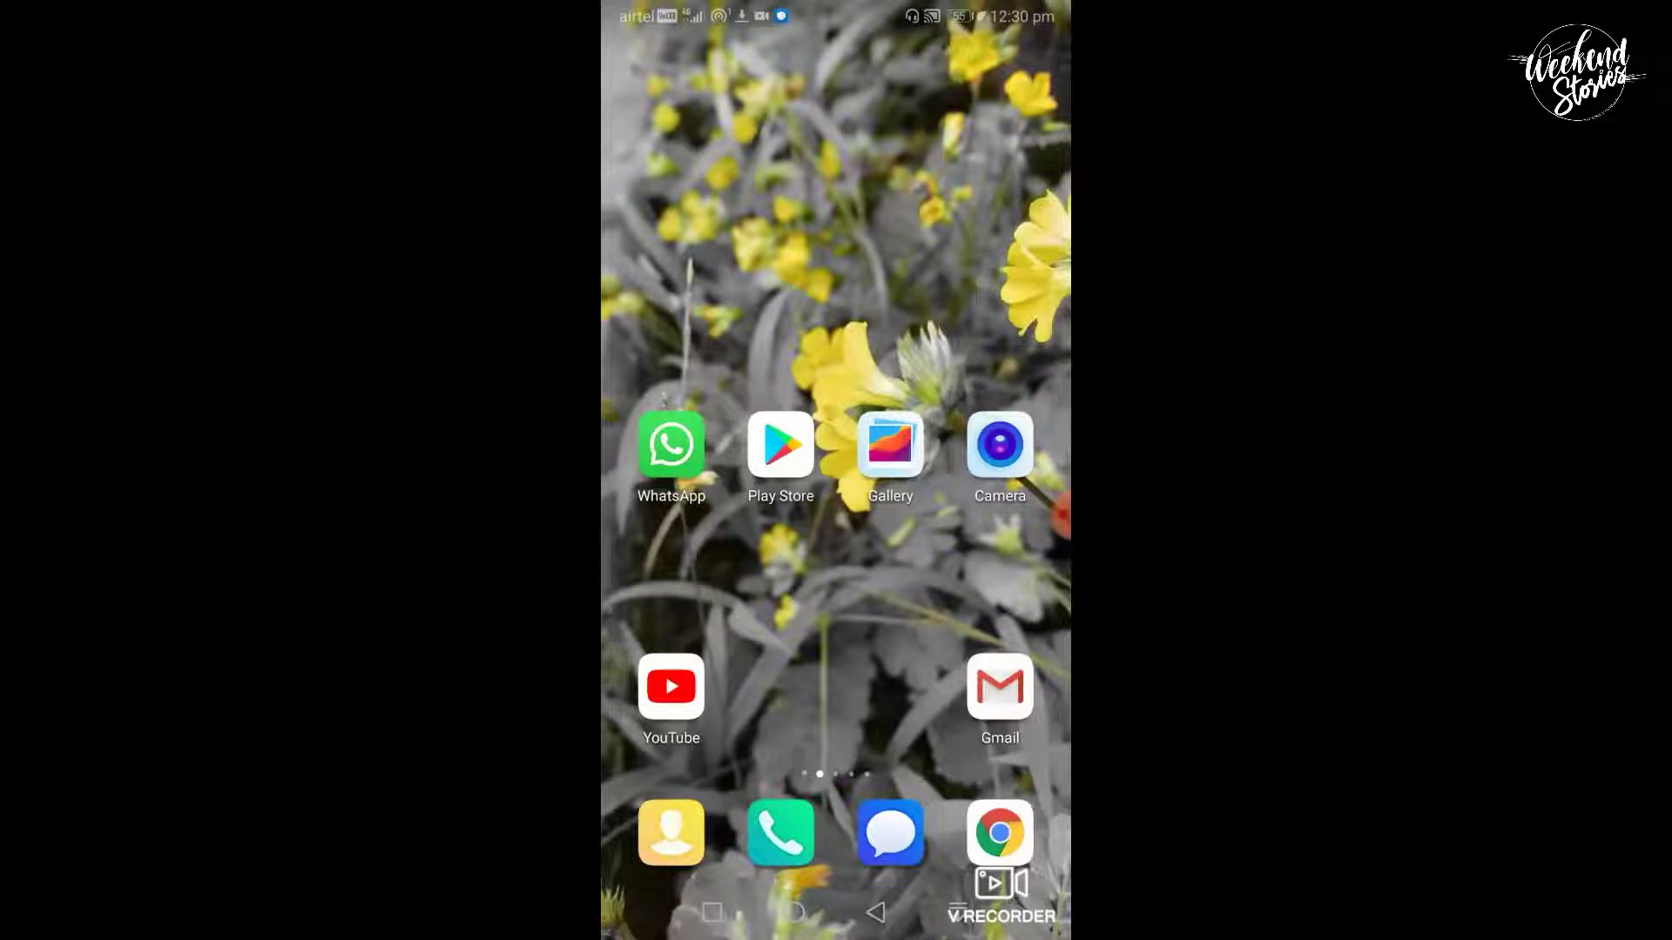
- Launch Canva and start a new blank square Instagram Post design
drag(958, 566, 697, 566)
drag(958, 566, 697, 566)
drag(958, 566, 696, 566)
click(671, 445)
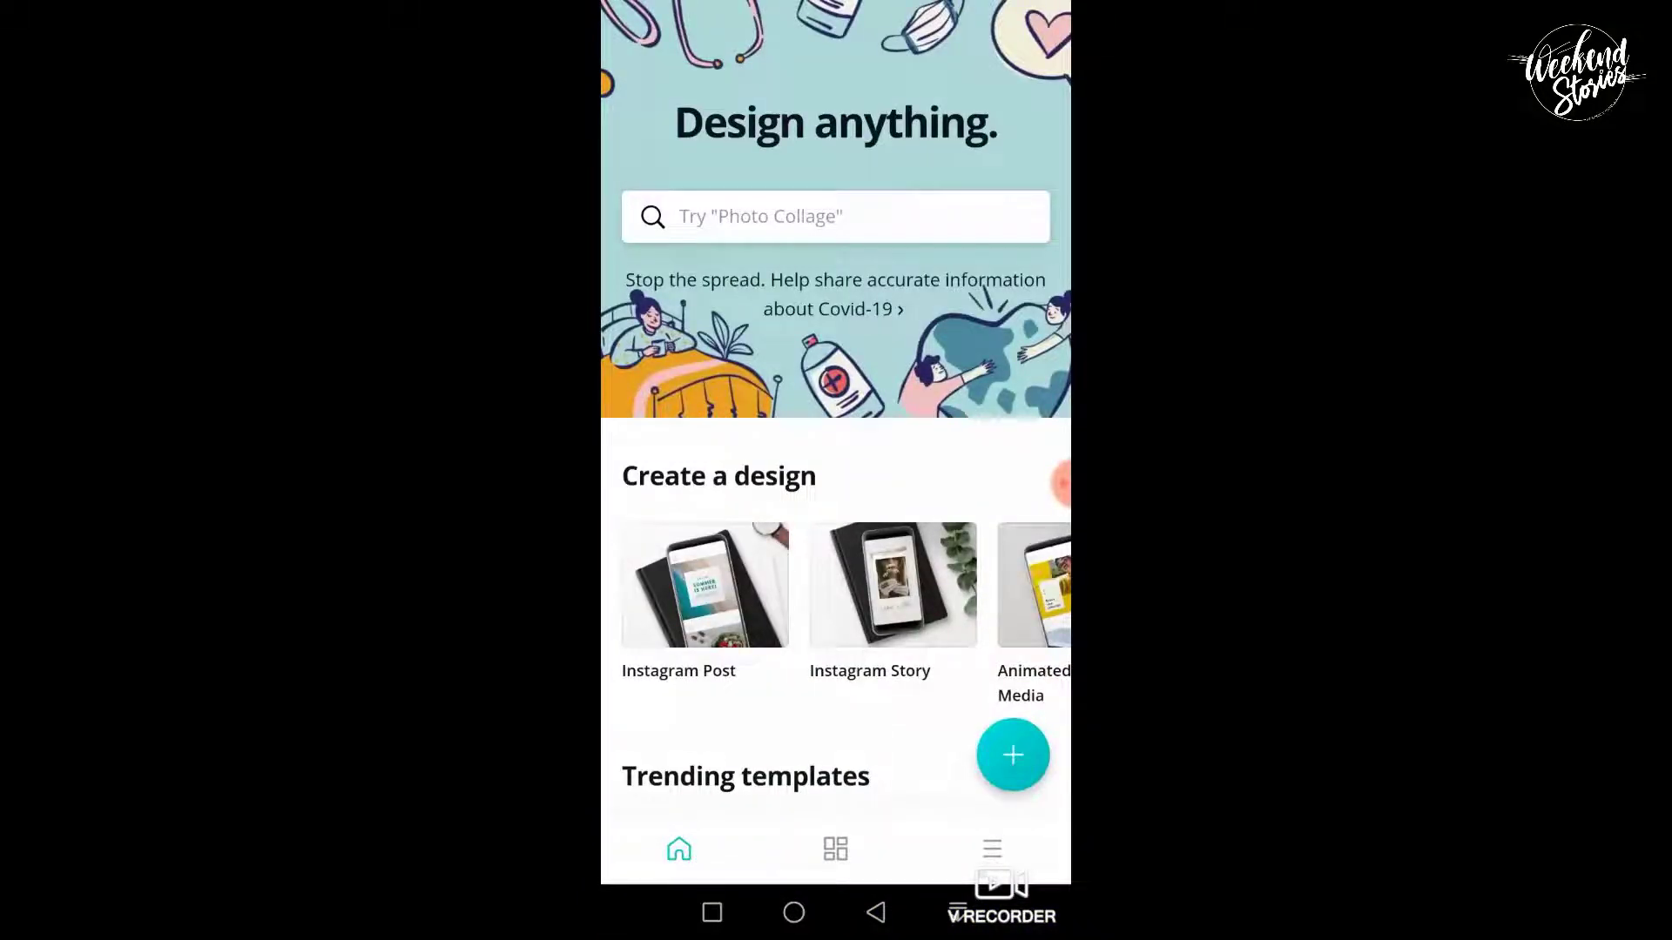
scroll(1061, 479, down, 2)
drag(1062, 475, 1001, 478)
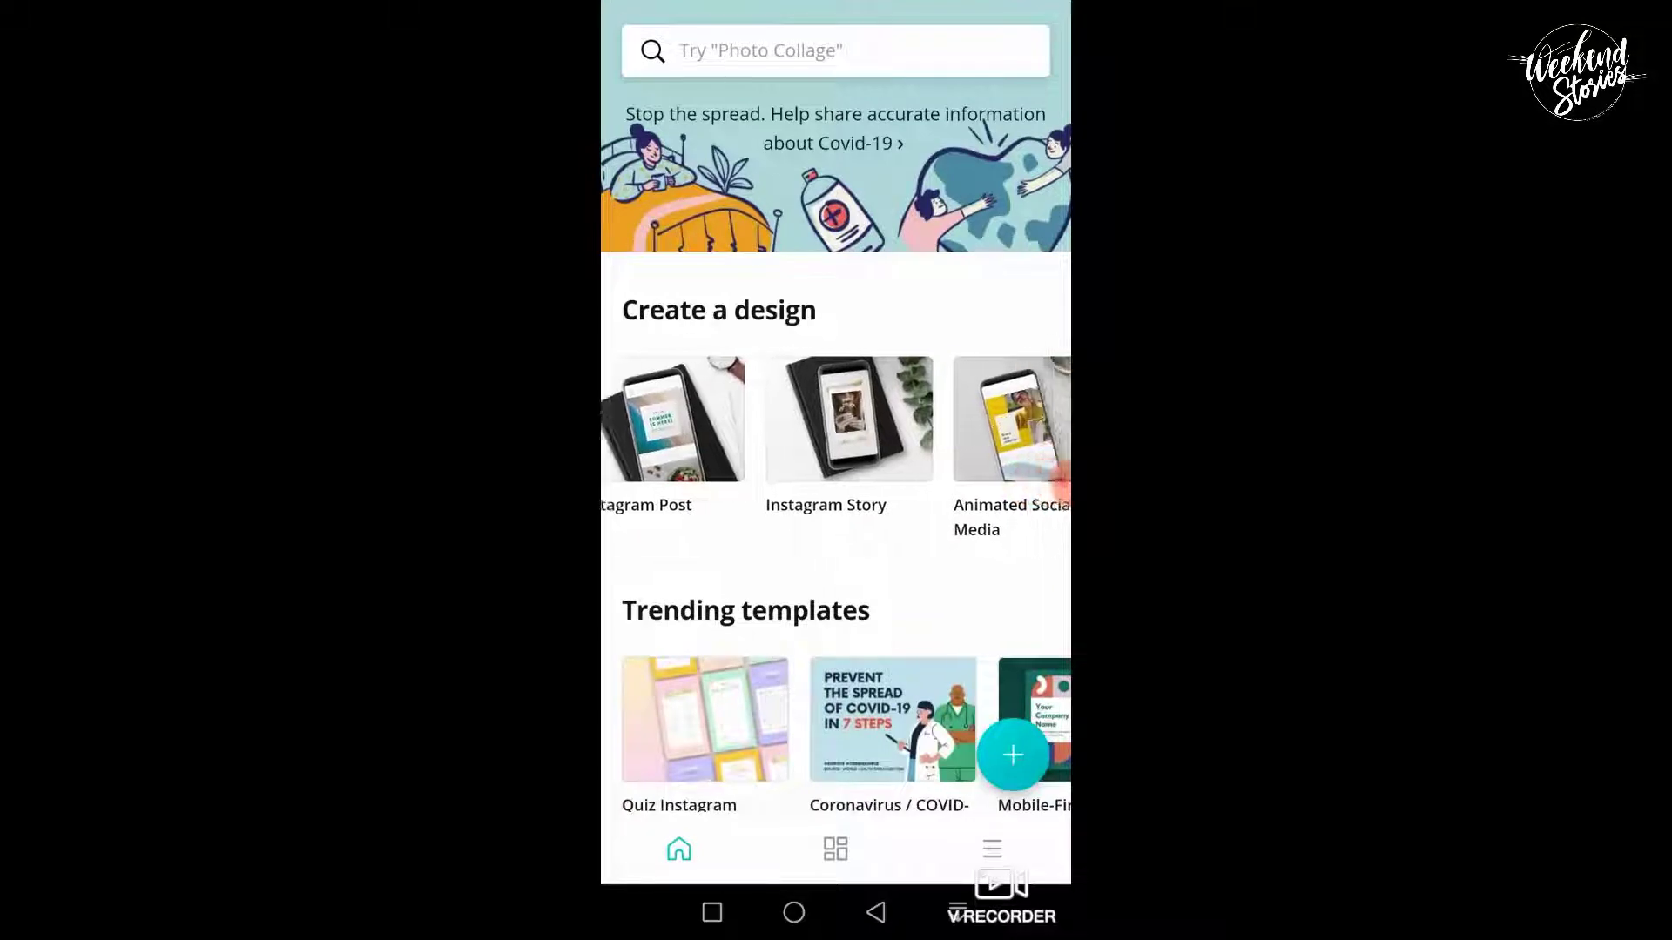
click(1063, 479)
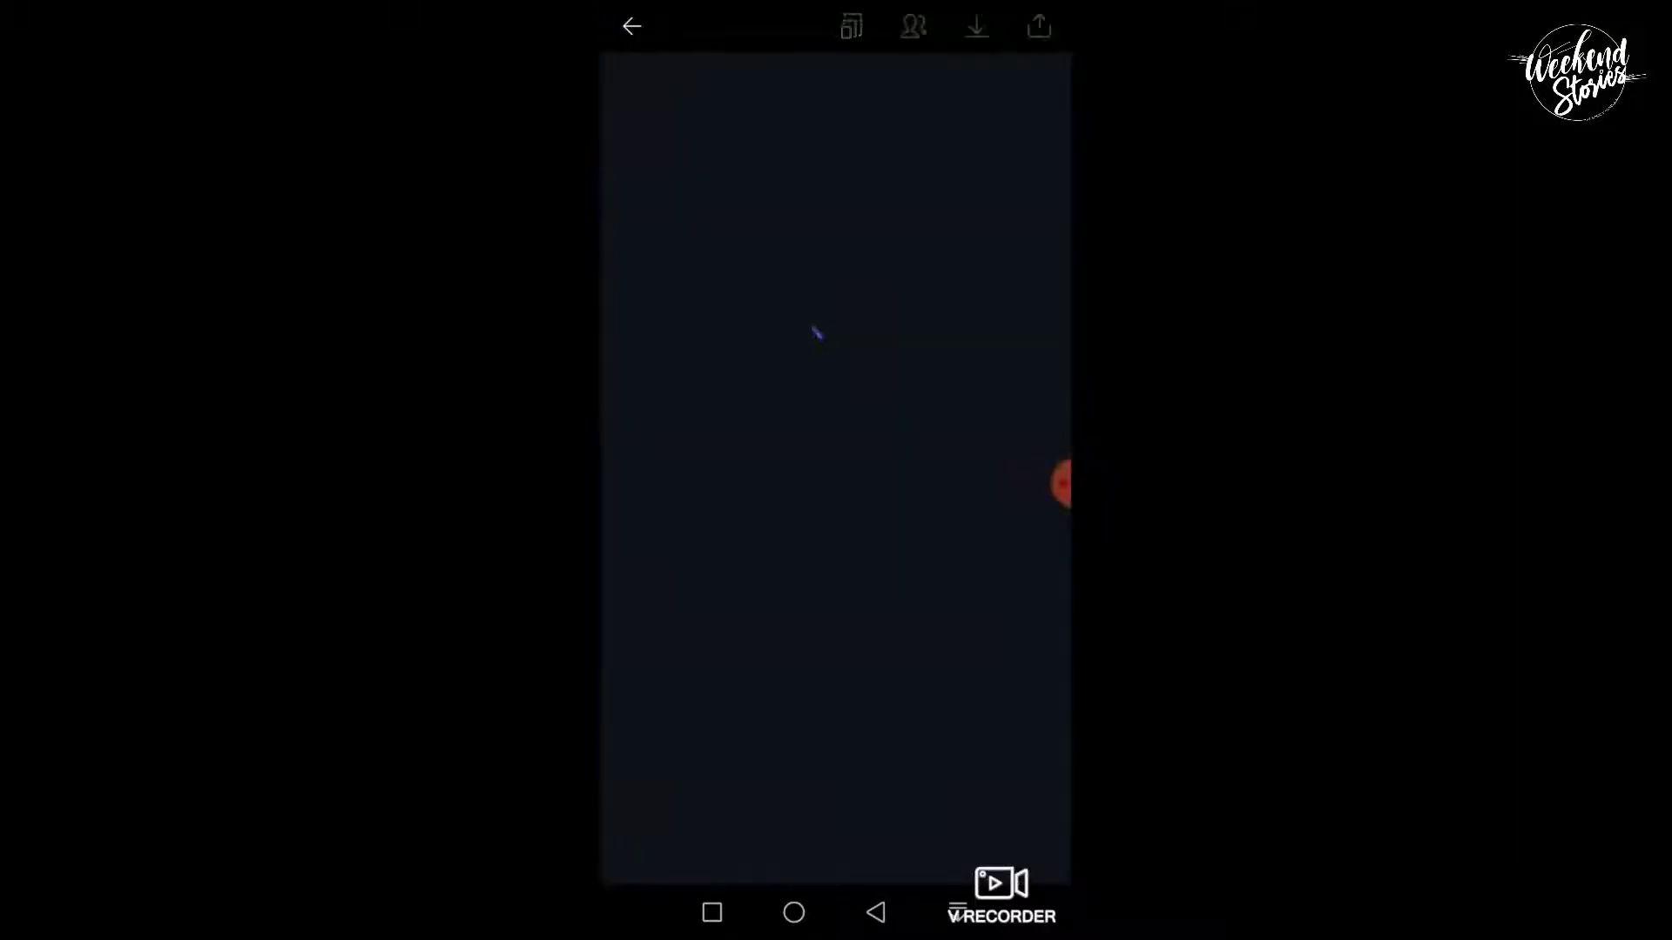
- Apply the Peach Zucchini Muffins template to the blank page
click(1023, 838)
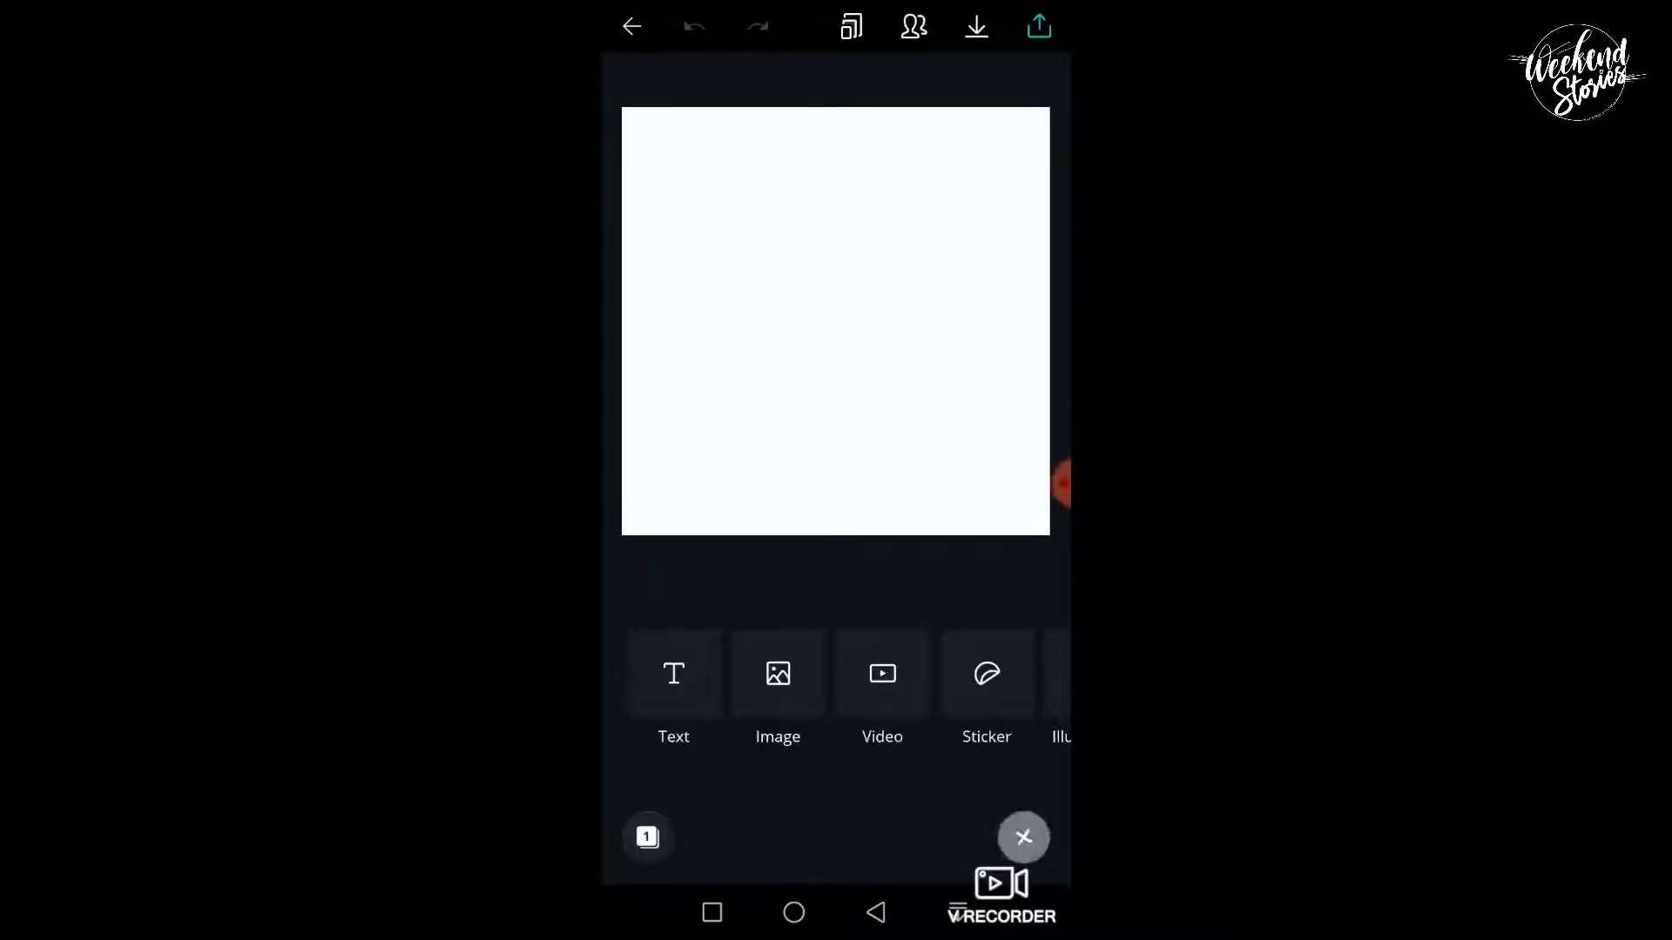
drag(1002, 679, 662, 679)
click(855, 679)
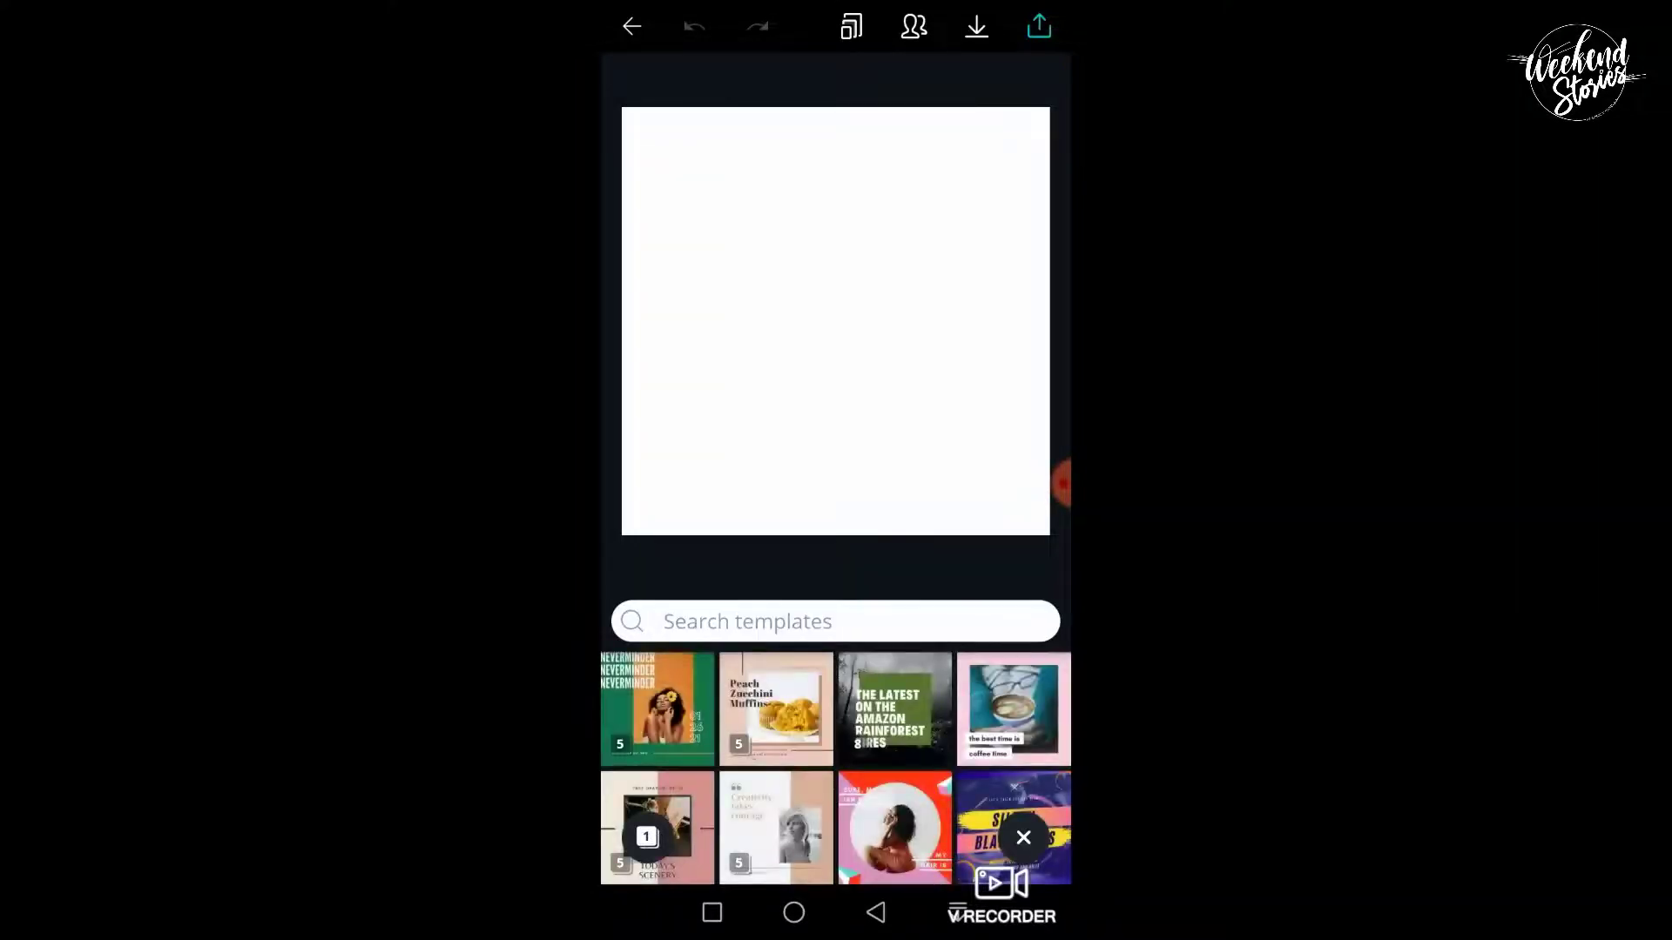
scroll(836, 723, down, 5)
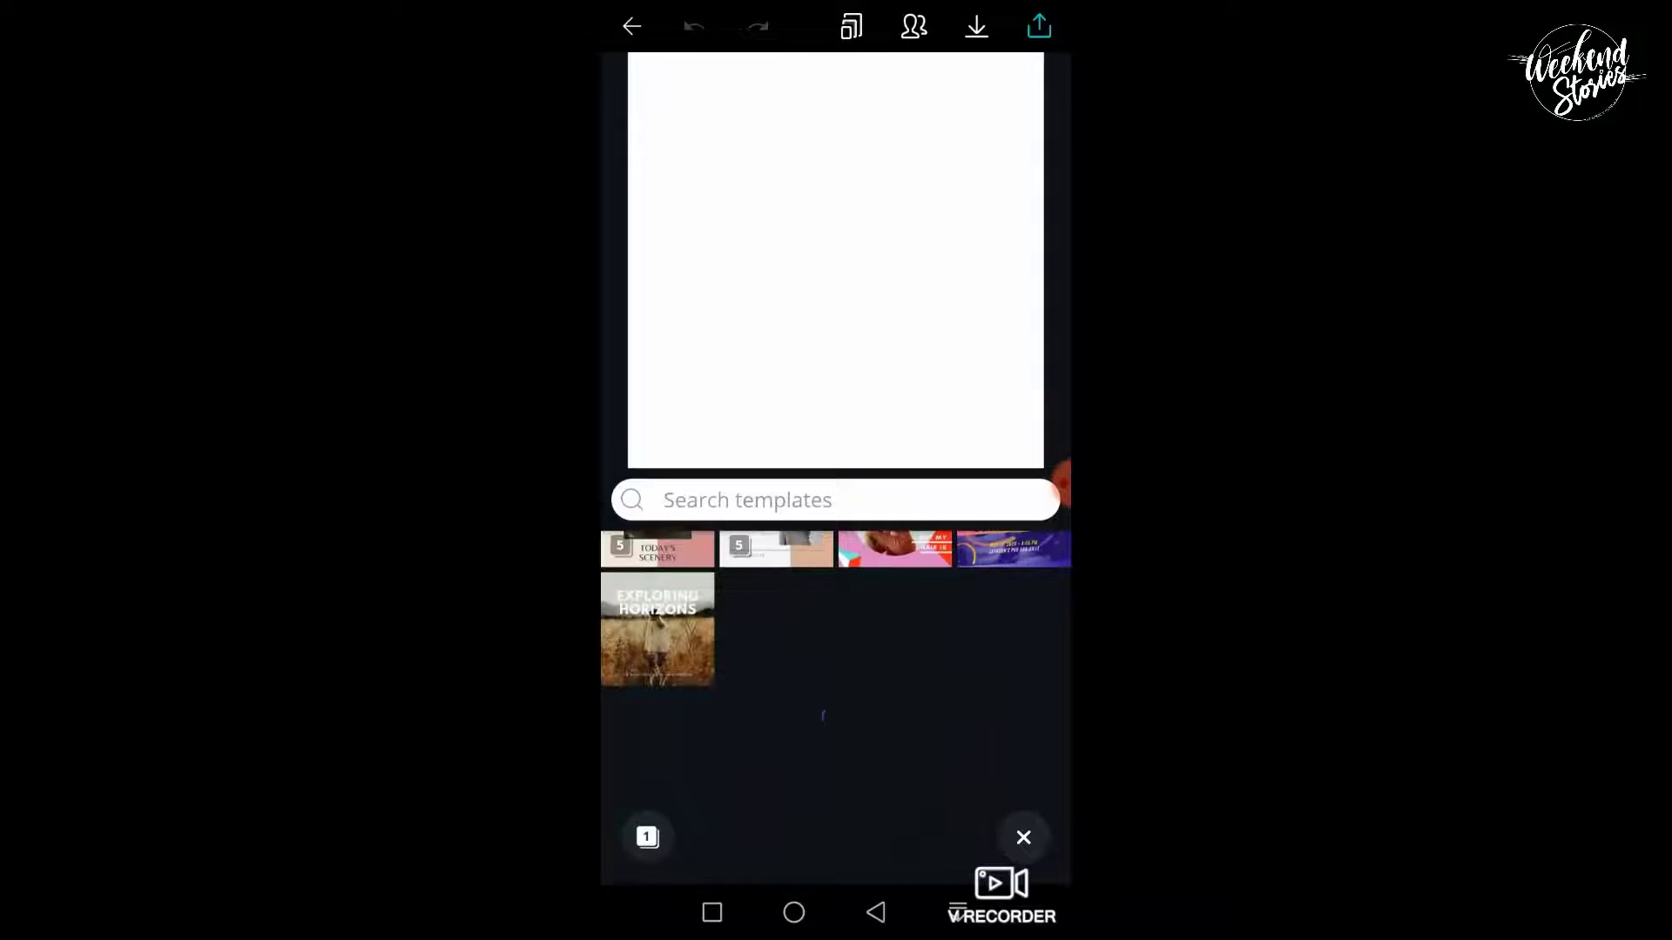
scroll(836, 696, up, 5)
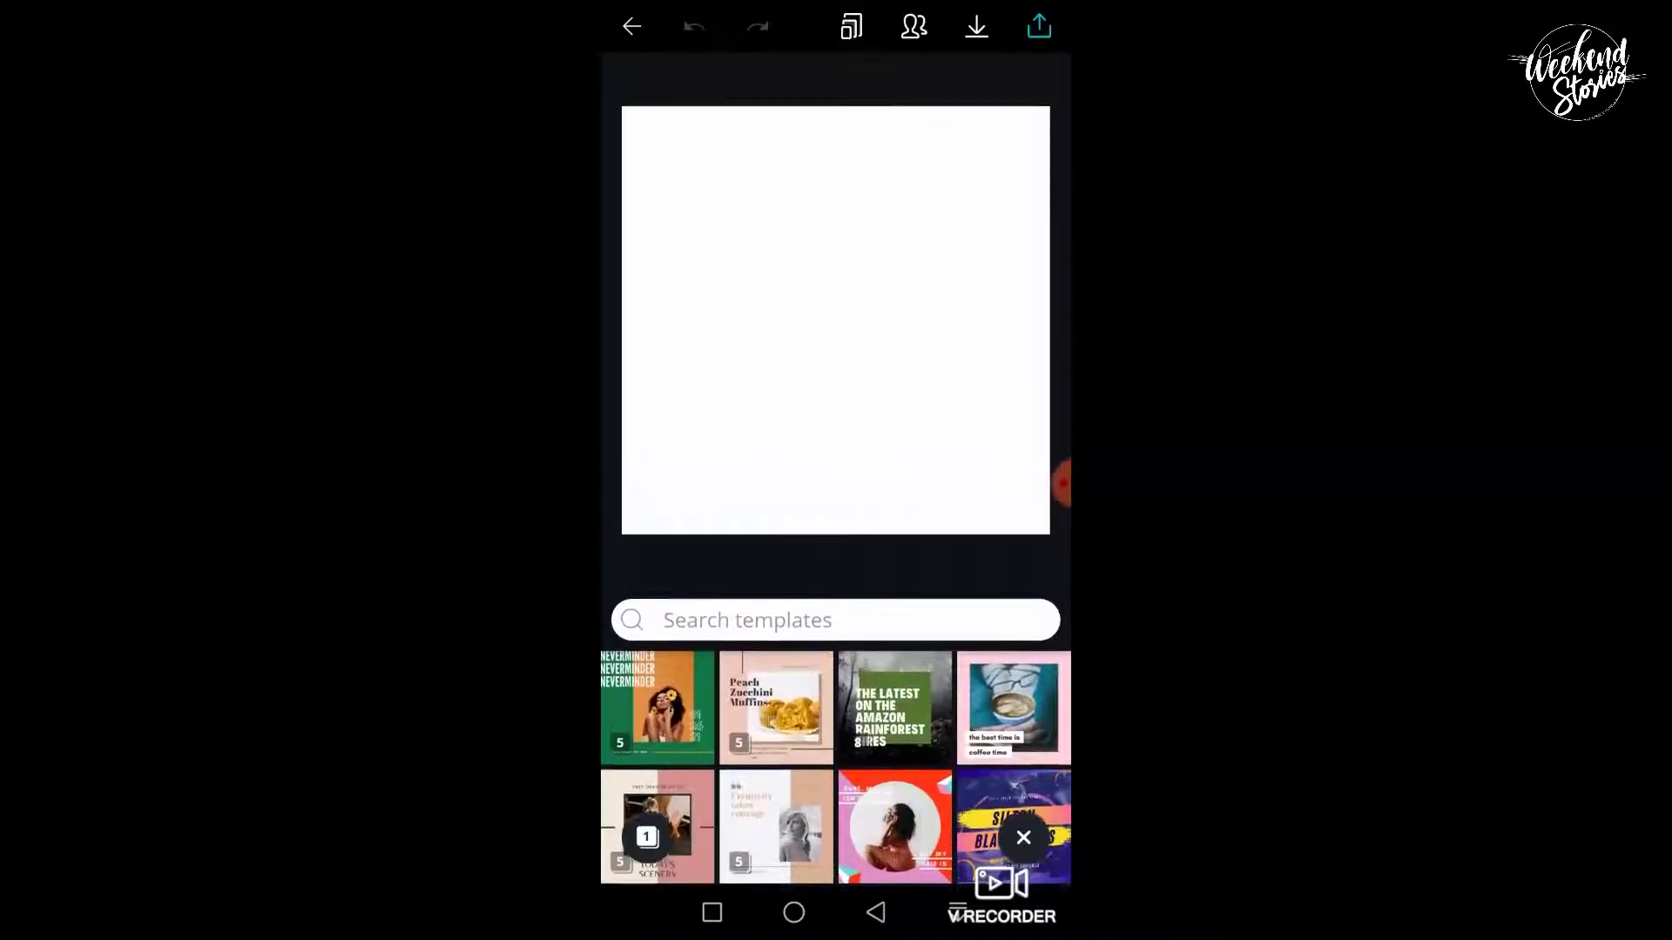
click(775, 710)
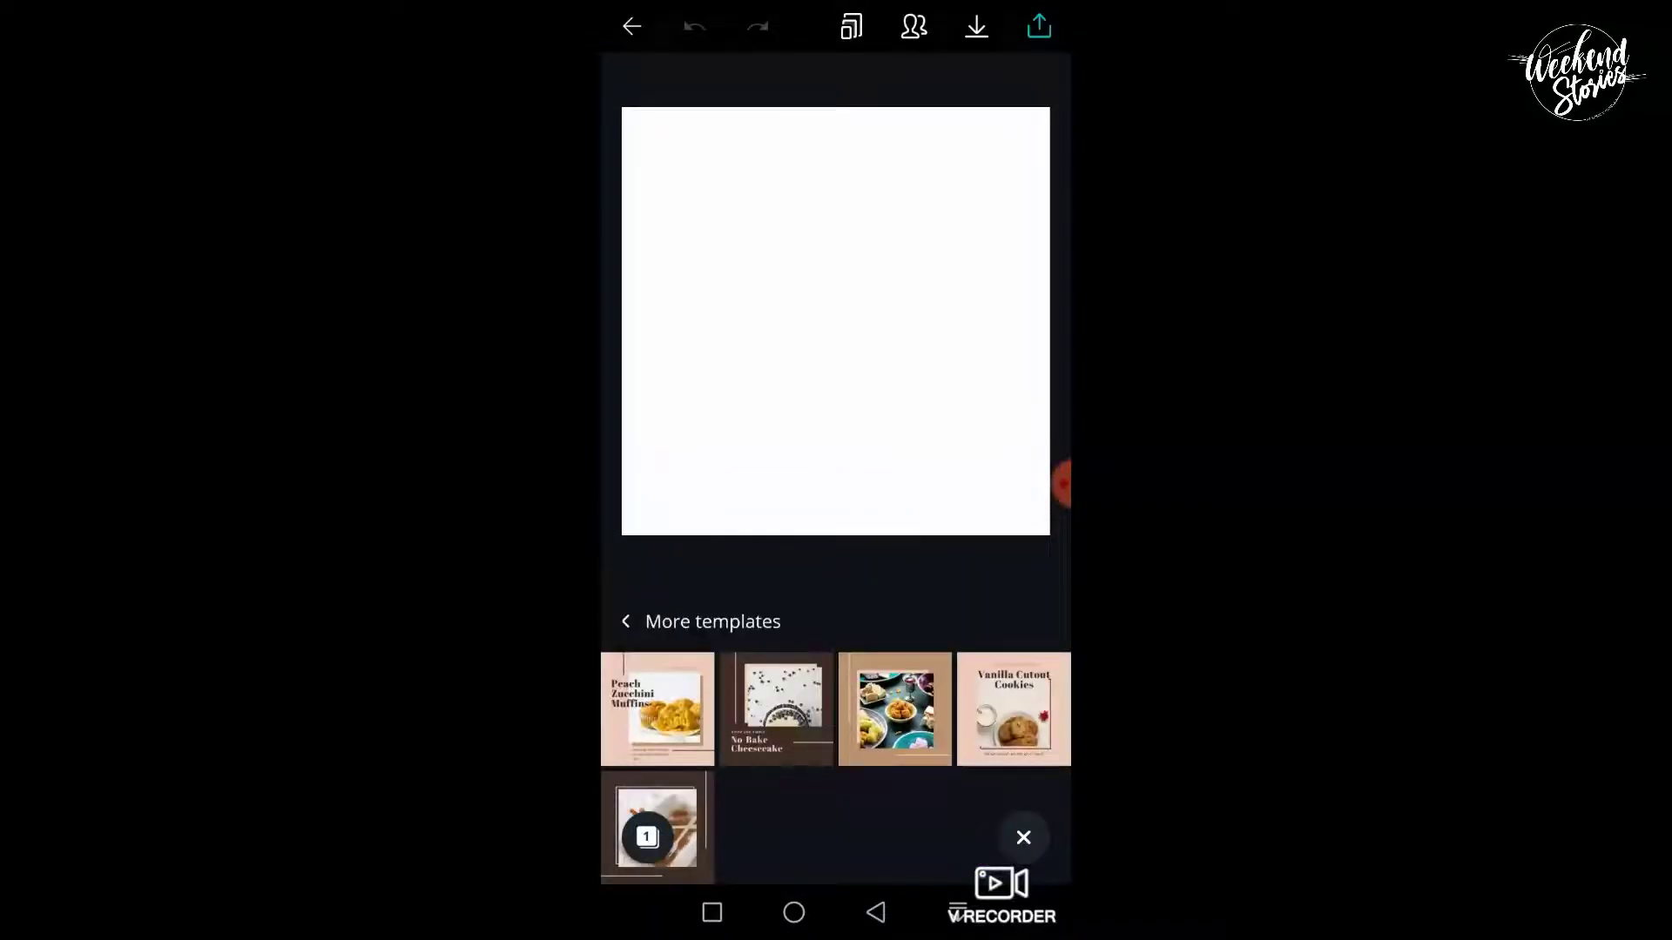
click(657, 710)
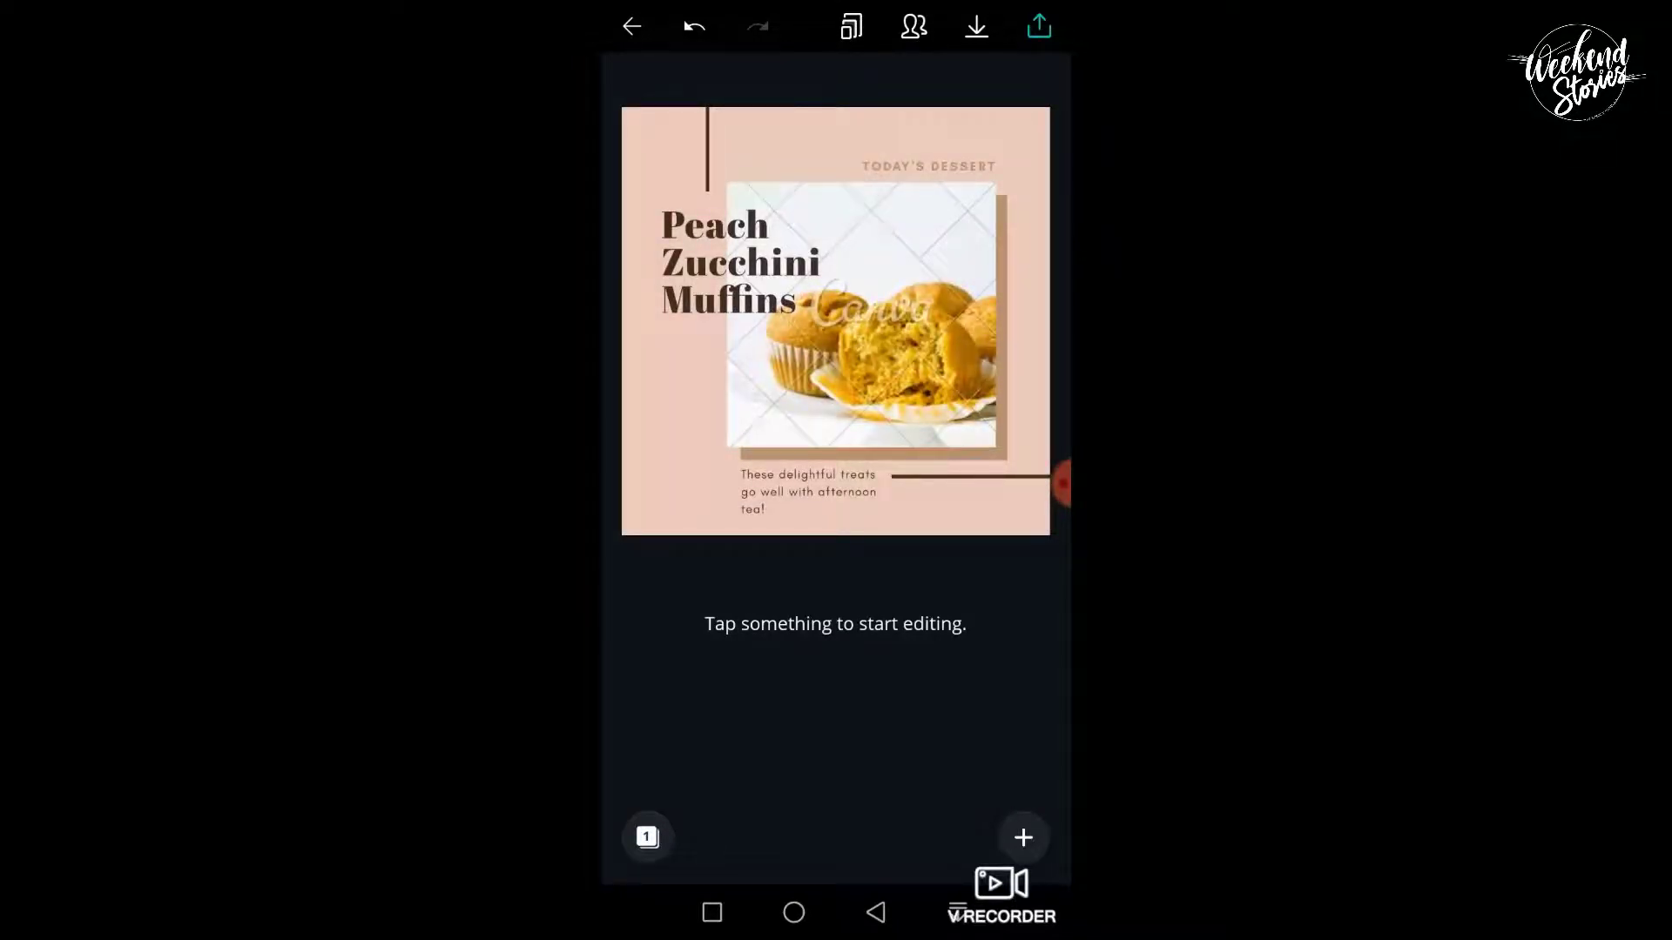
- Swap the muffin photo for the rolled-pastry photo and nudge it into place
click(928, 165)
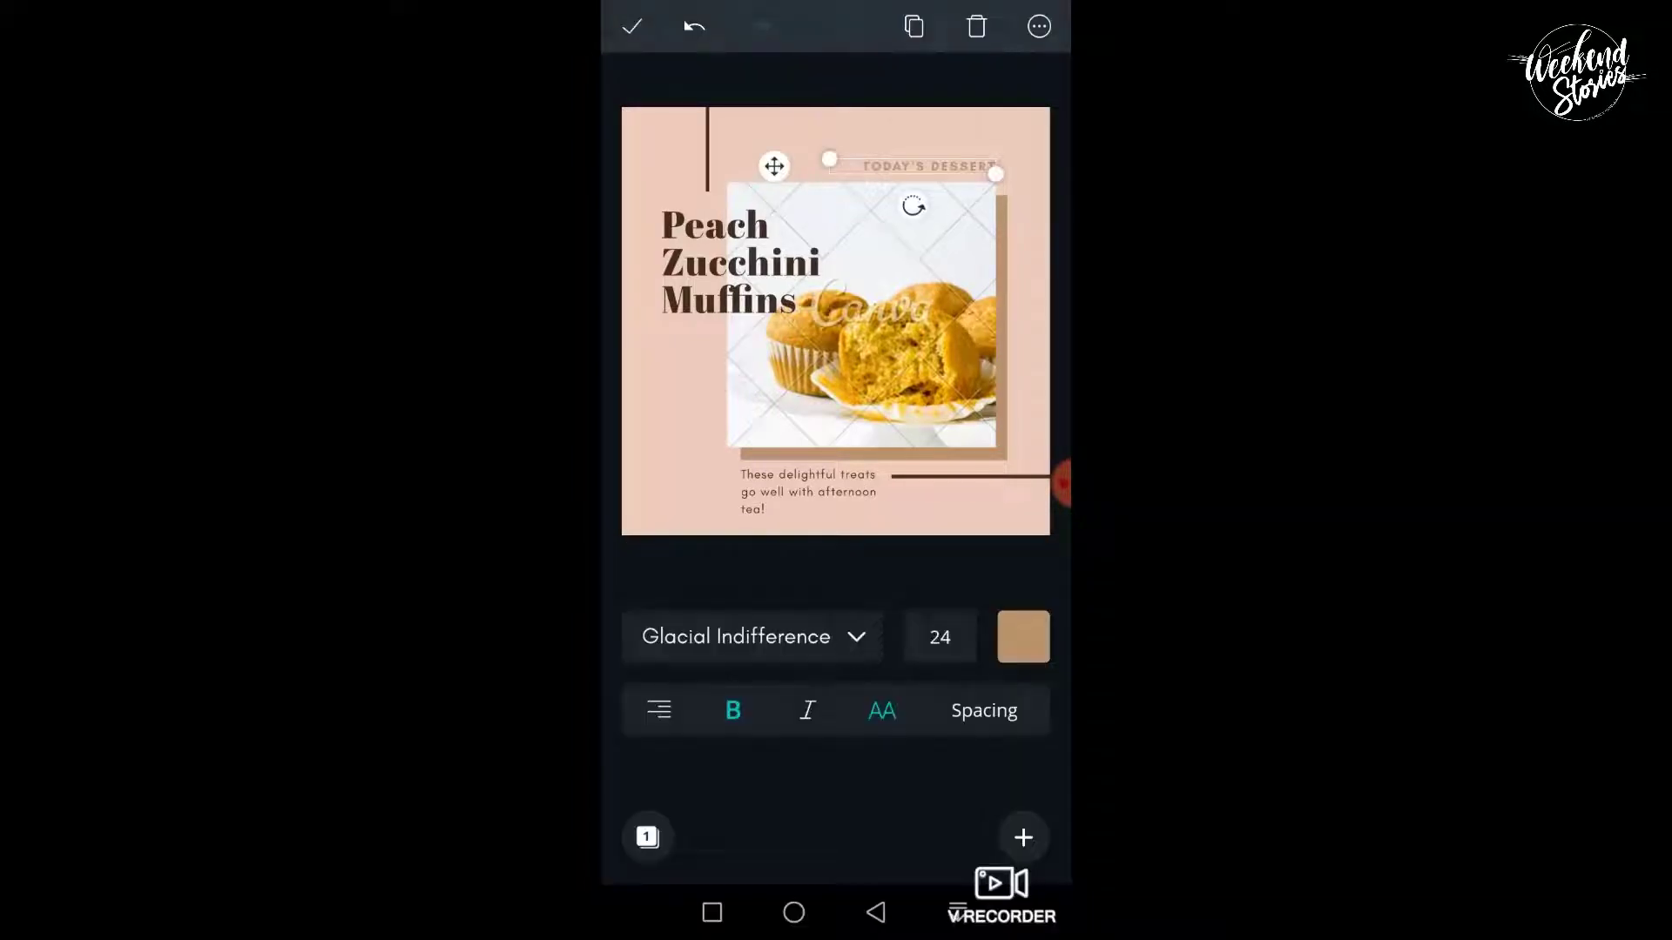
click(959, 165)
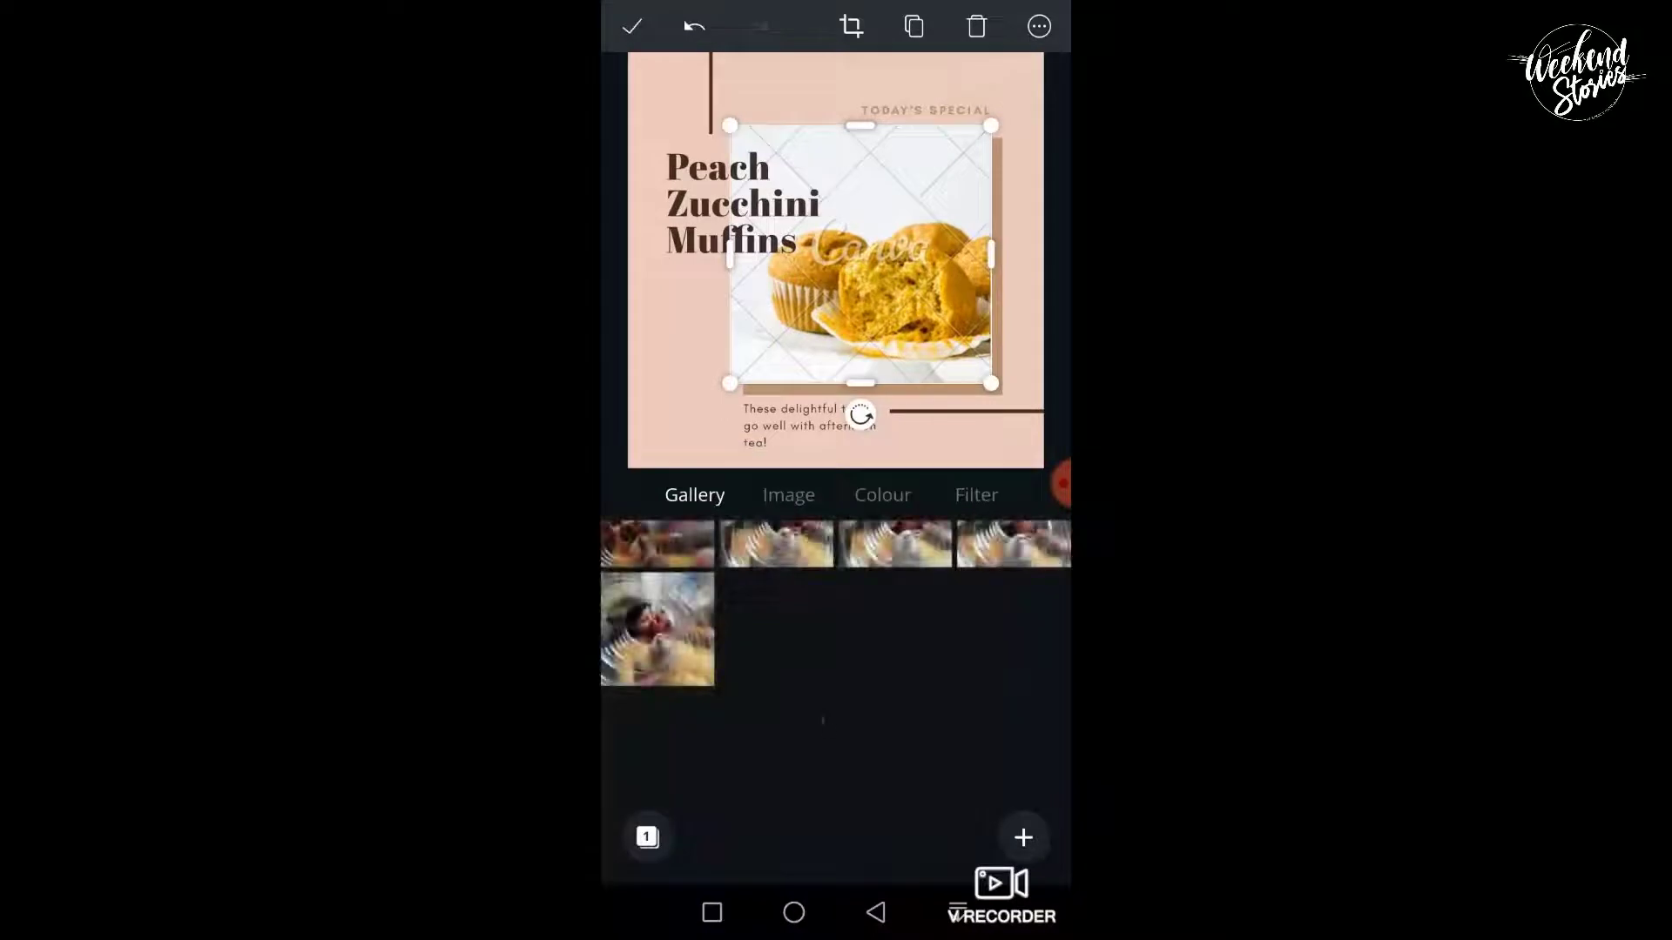
scroll(836, 696, up, 10)
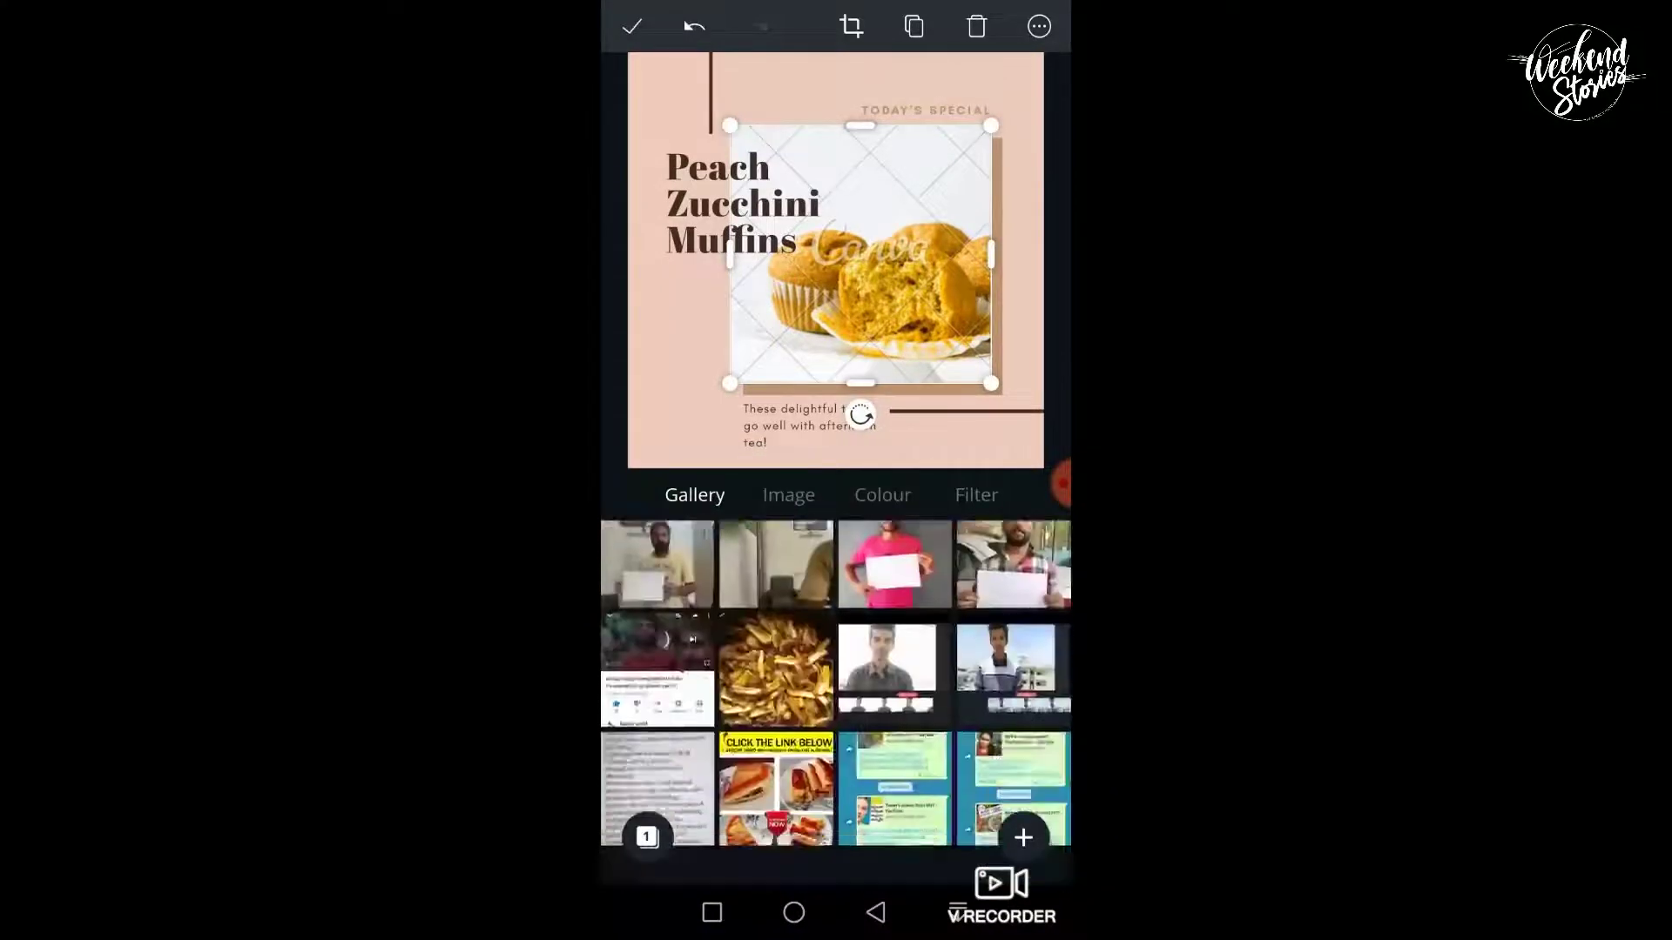
scroll(836, 697, down, 2)
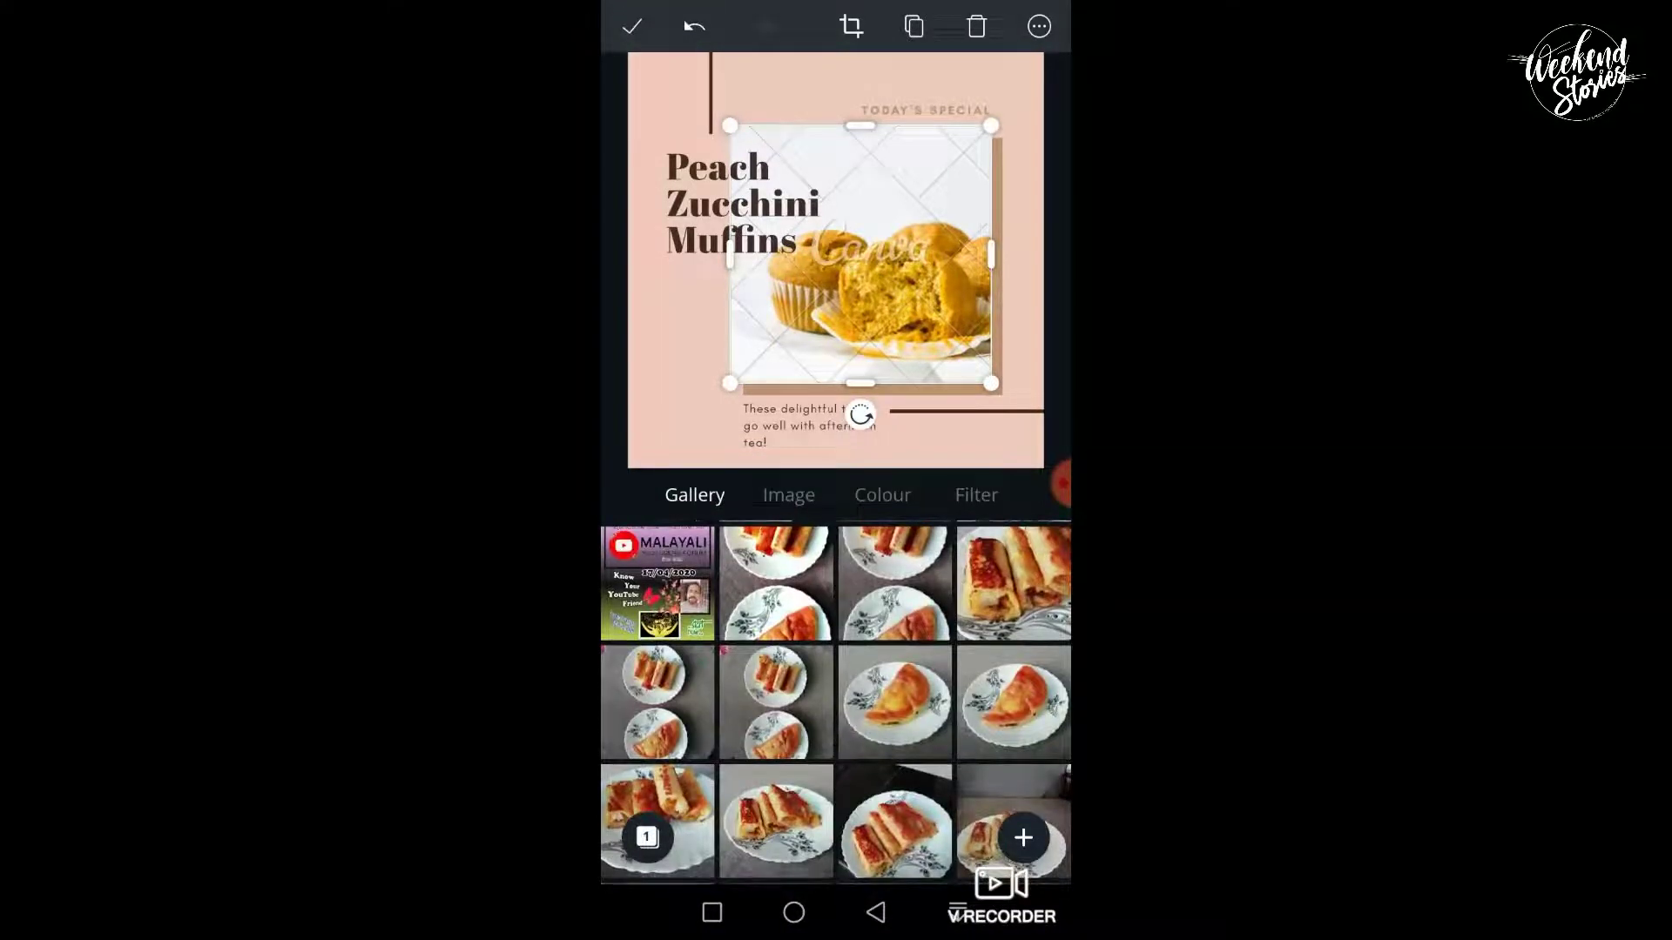
scroll(836, 697, down, 2)
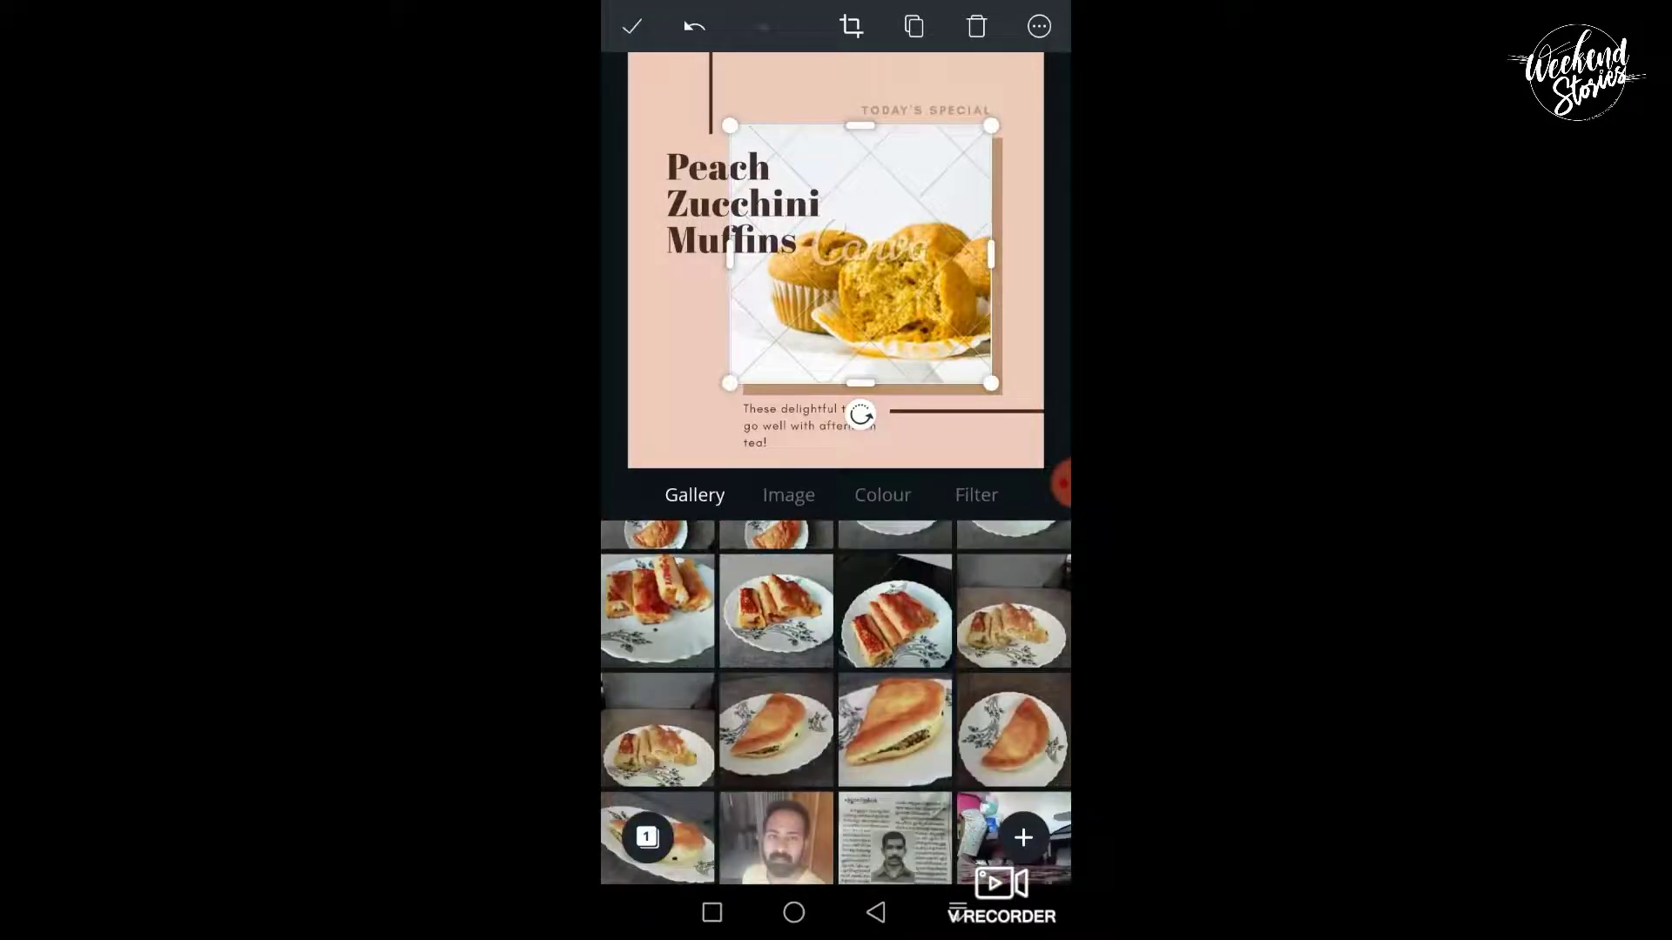
scroll(836, 697, up, 2)
click(776, 710)
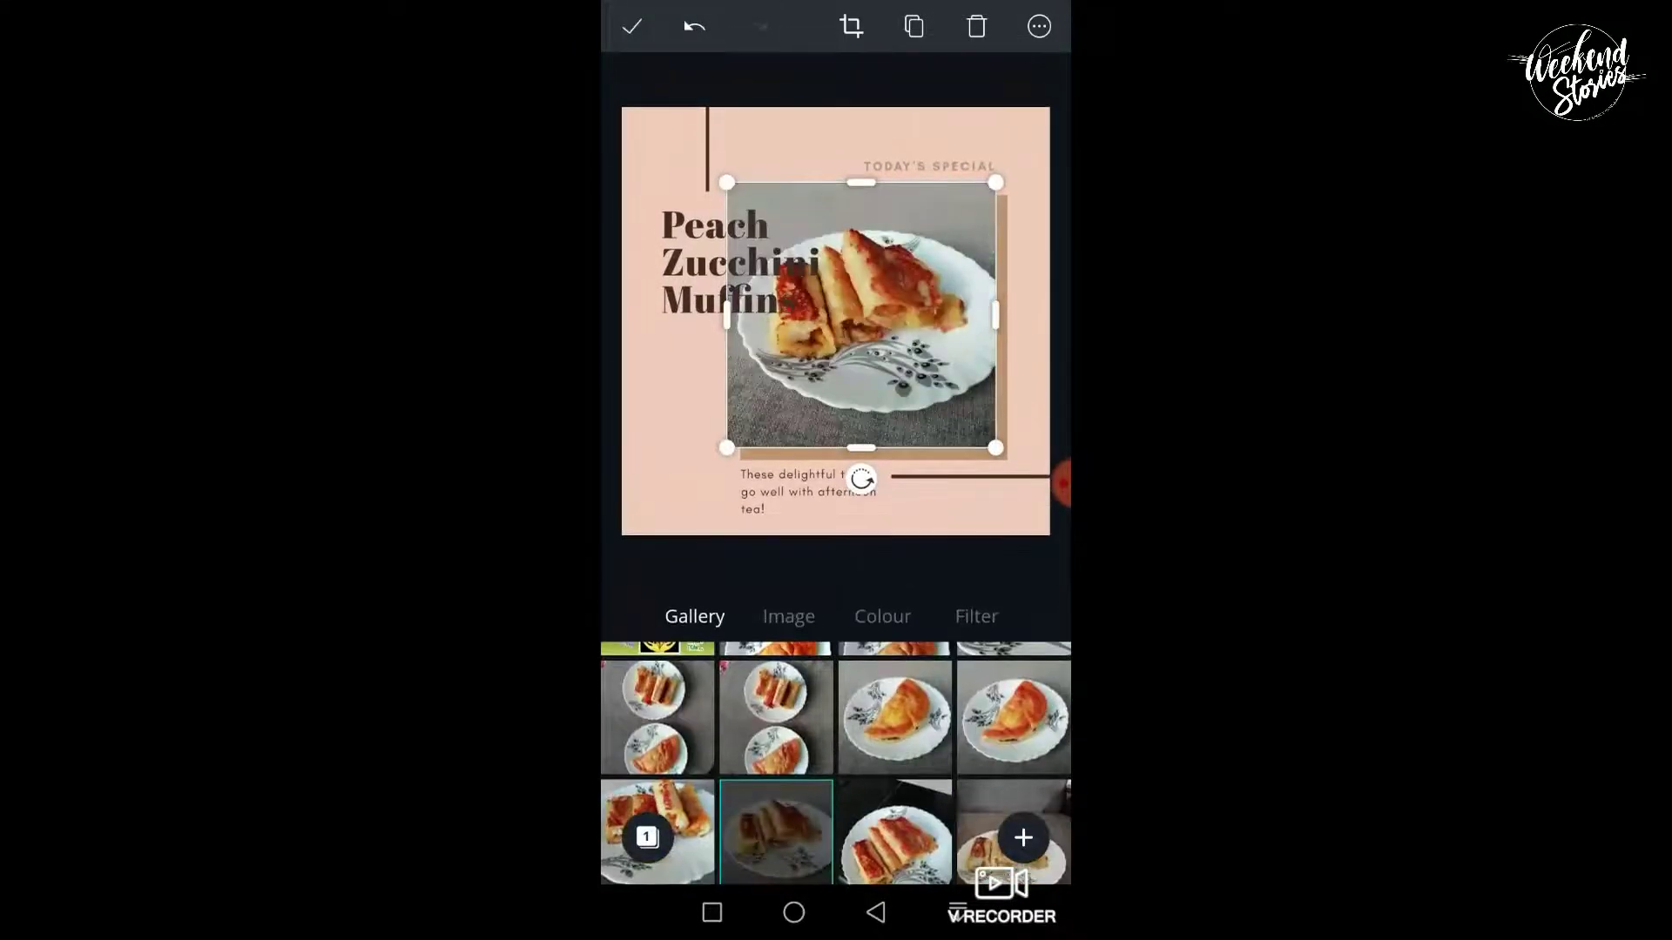
drag(996, 447, 1002, 453)
drag(864, 318, 865, 322)
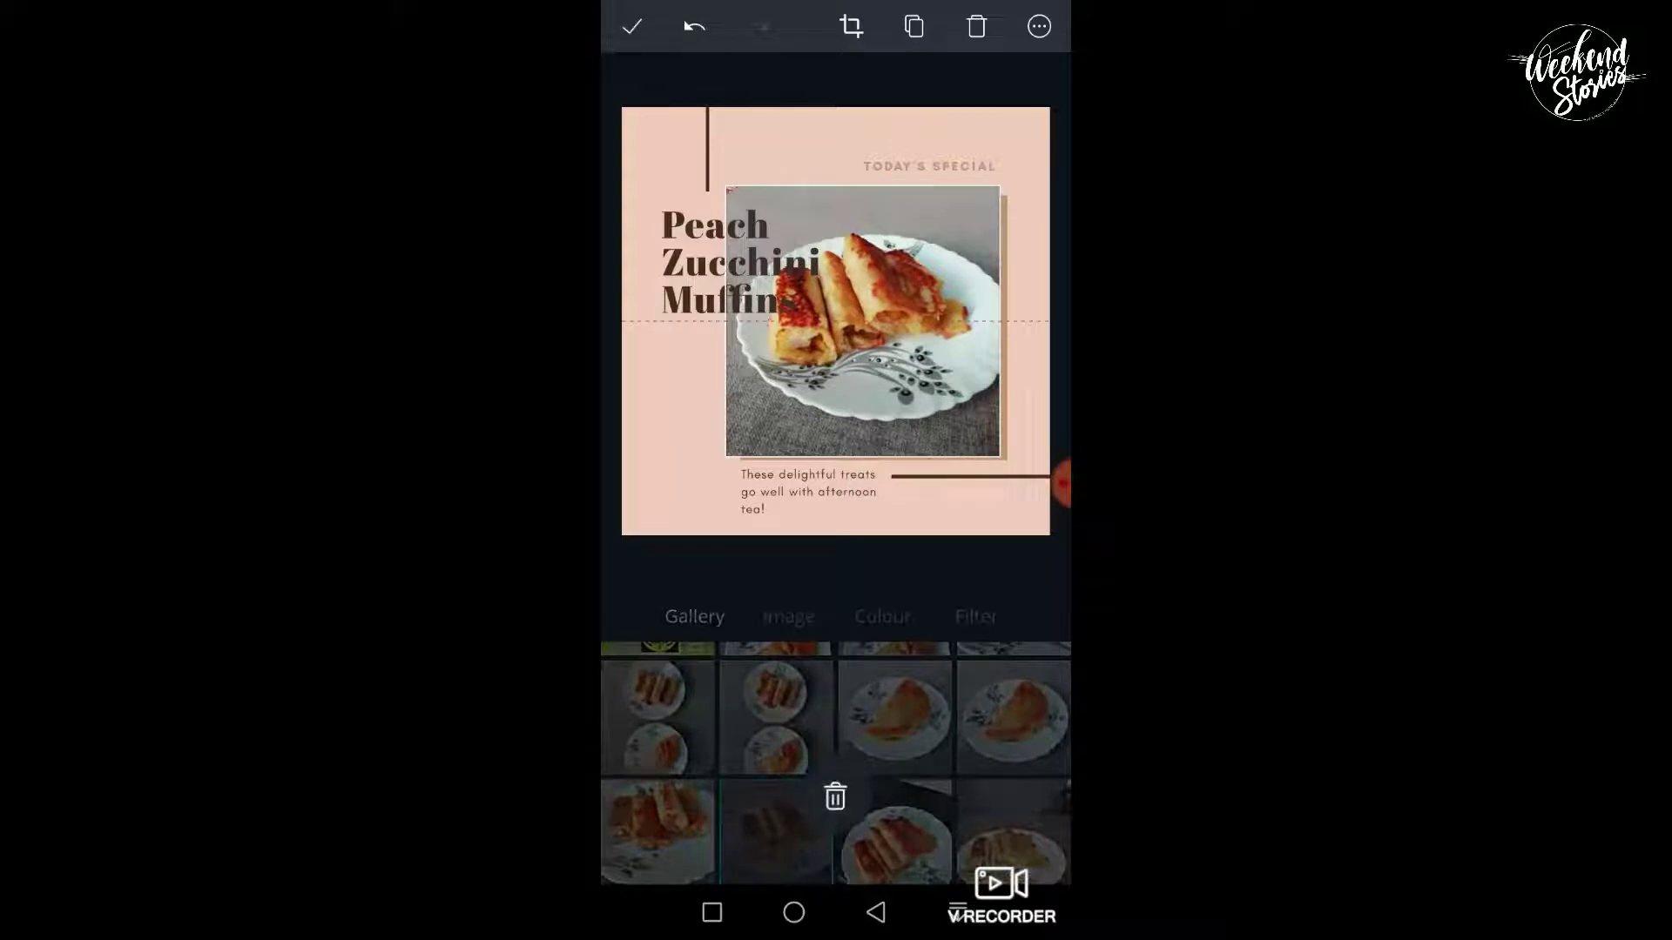
- Try cropping and the Summer filter on the pastry photo, then set the filter to None
click(851, 27)
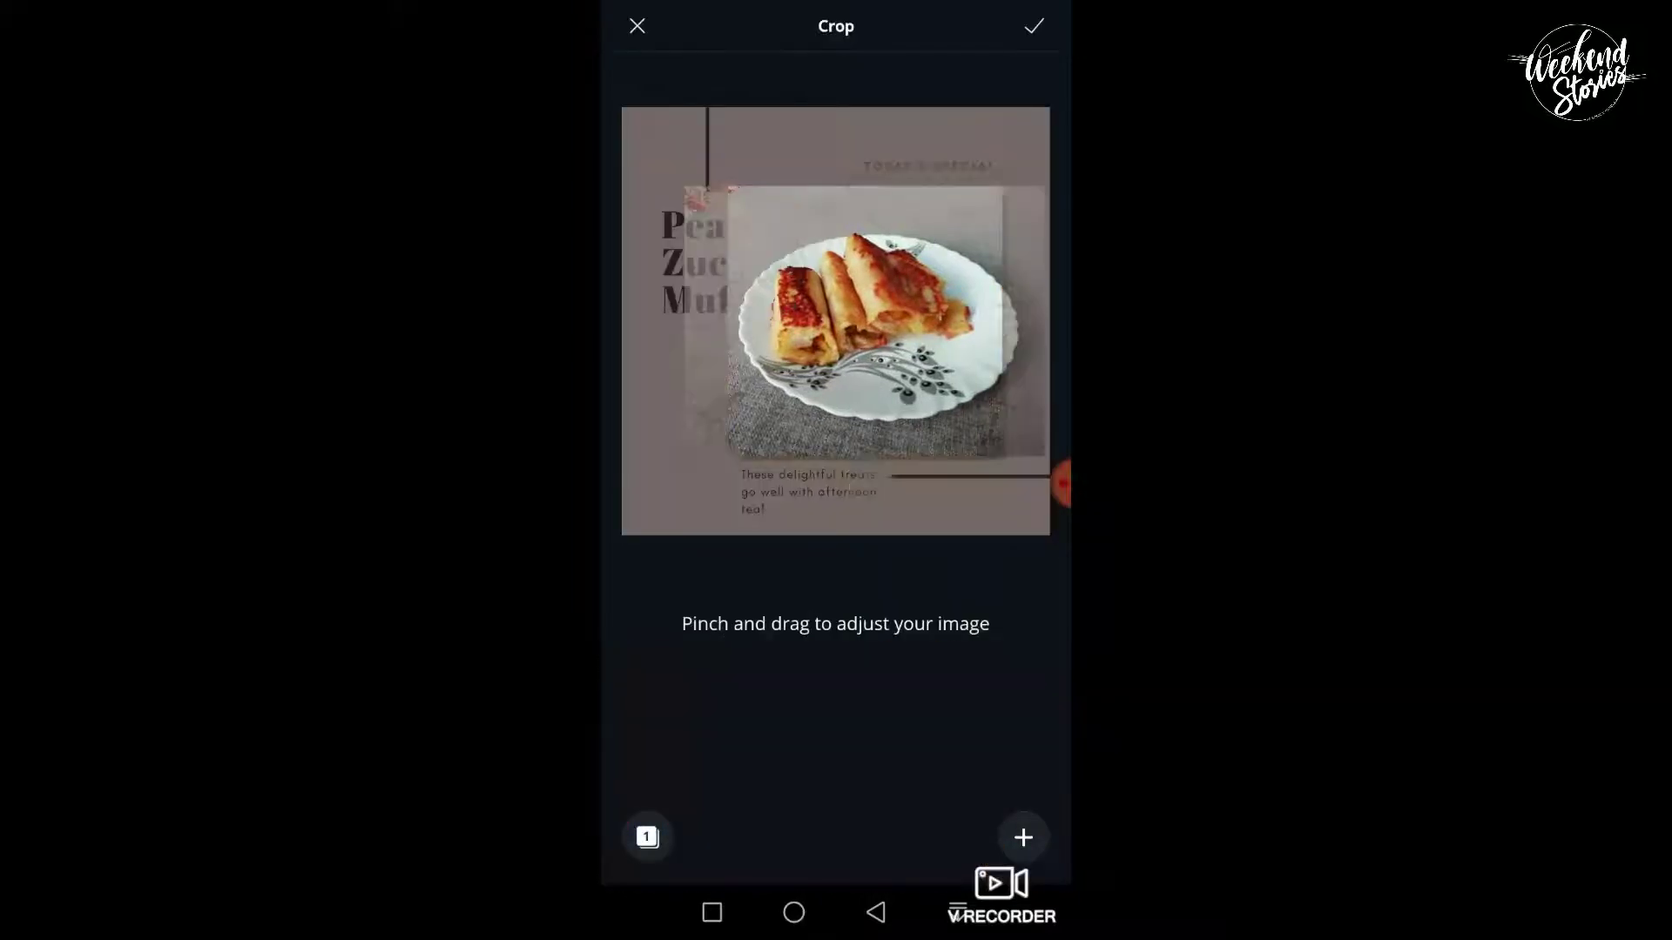
click(1033, 27)
click(976, 616)
drag(1001, 701, 653, 701)
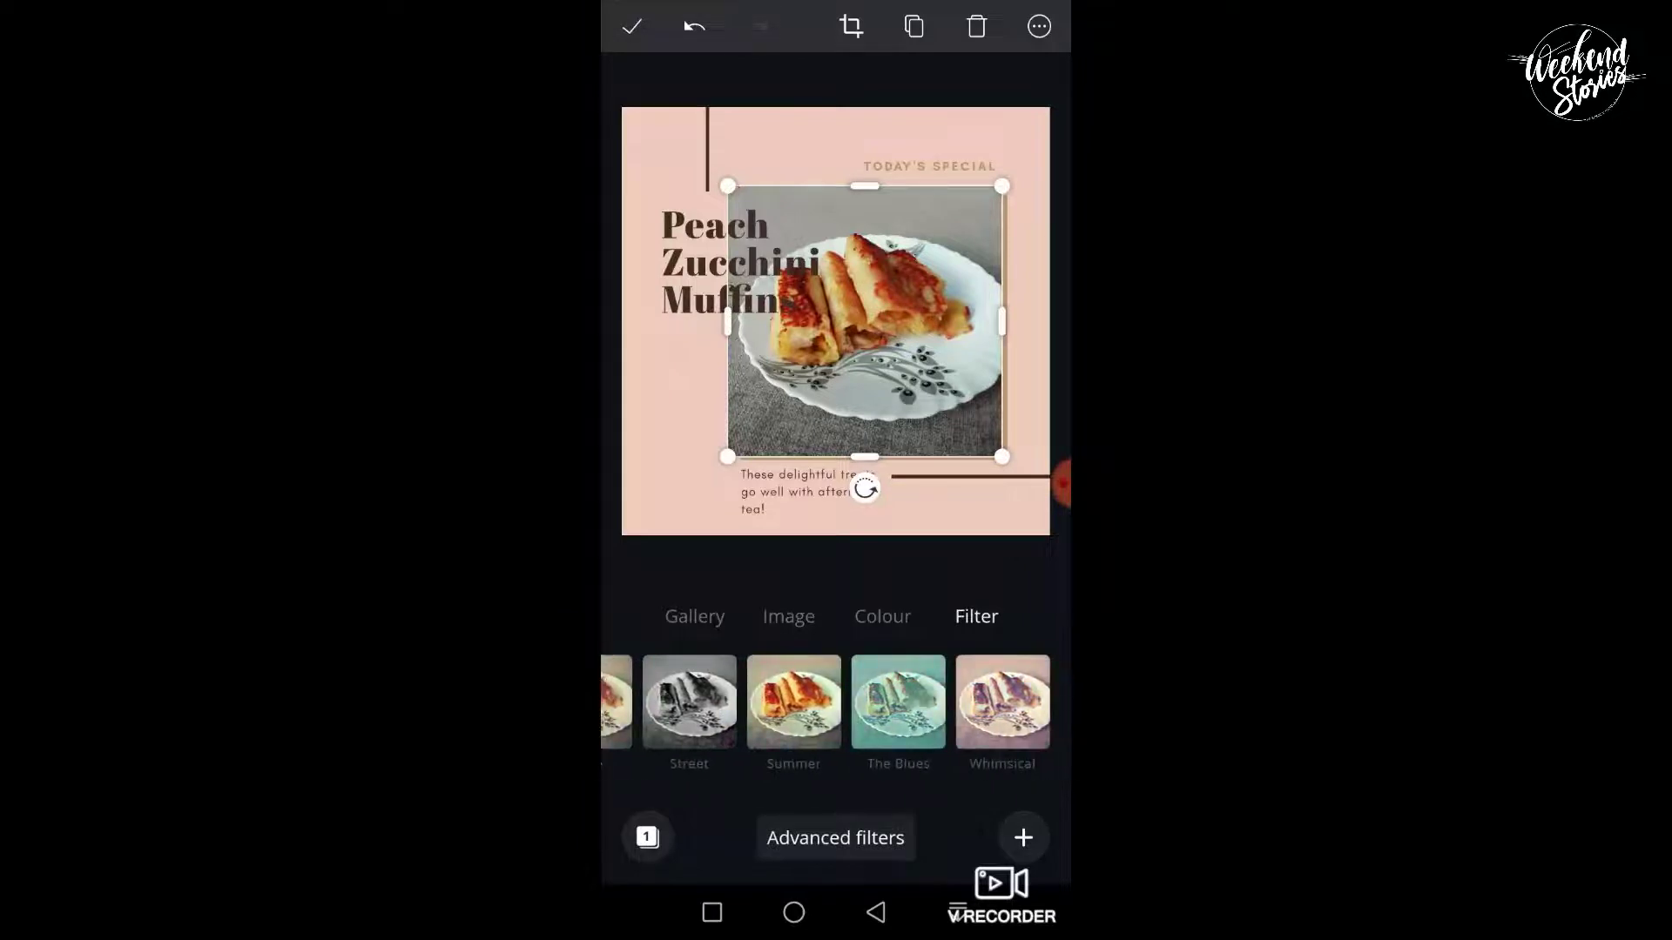
click(835, 701)
click(694, 26)
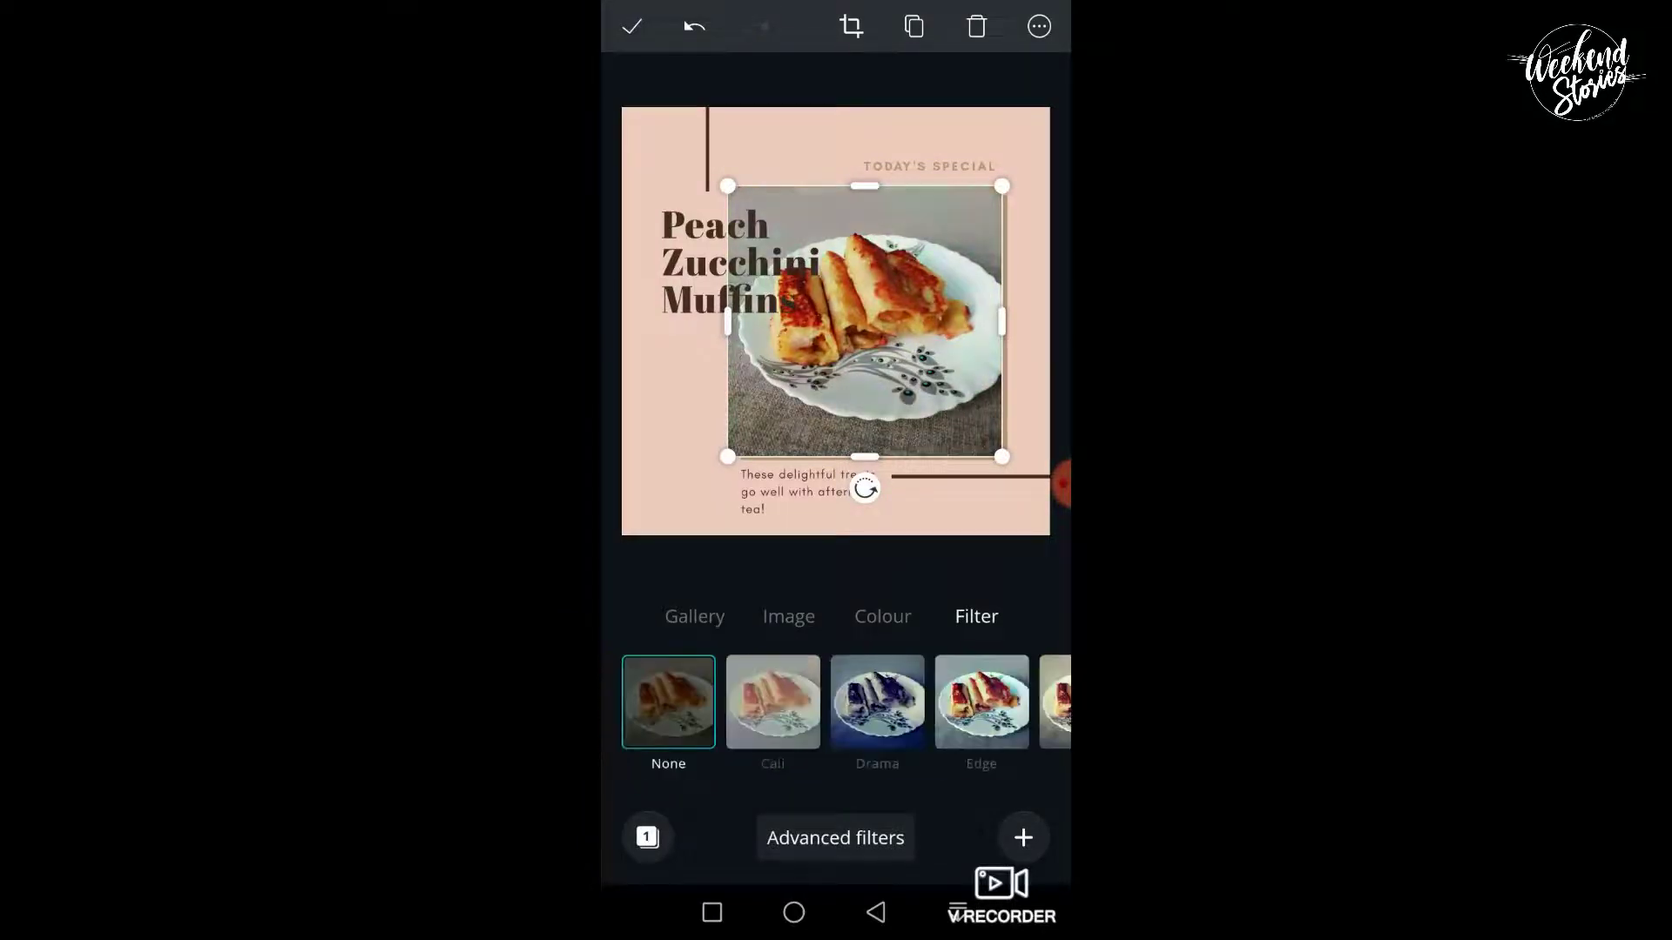
click(723, 261)
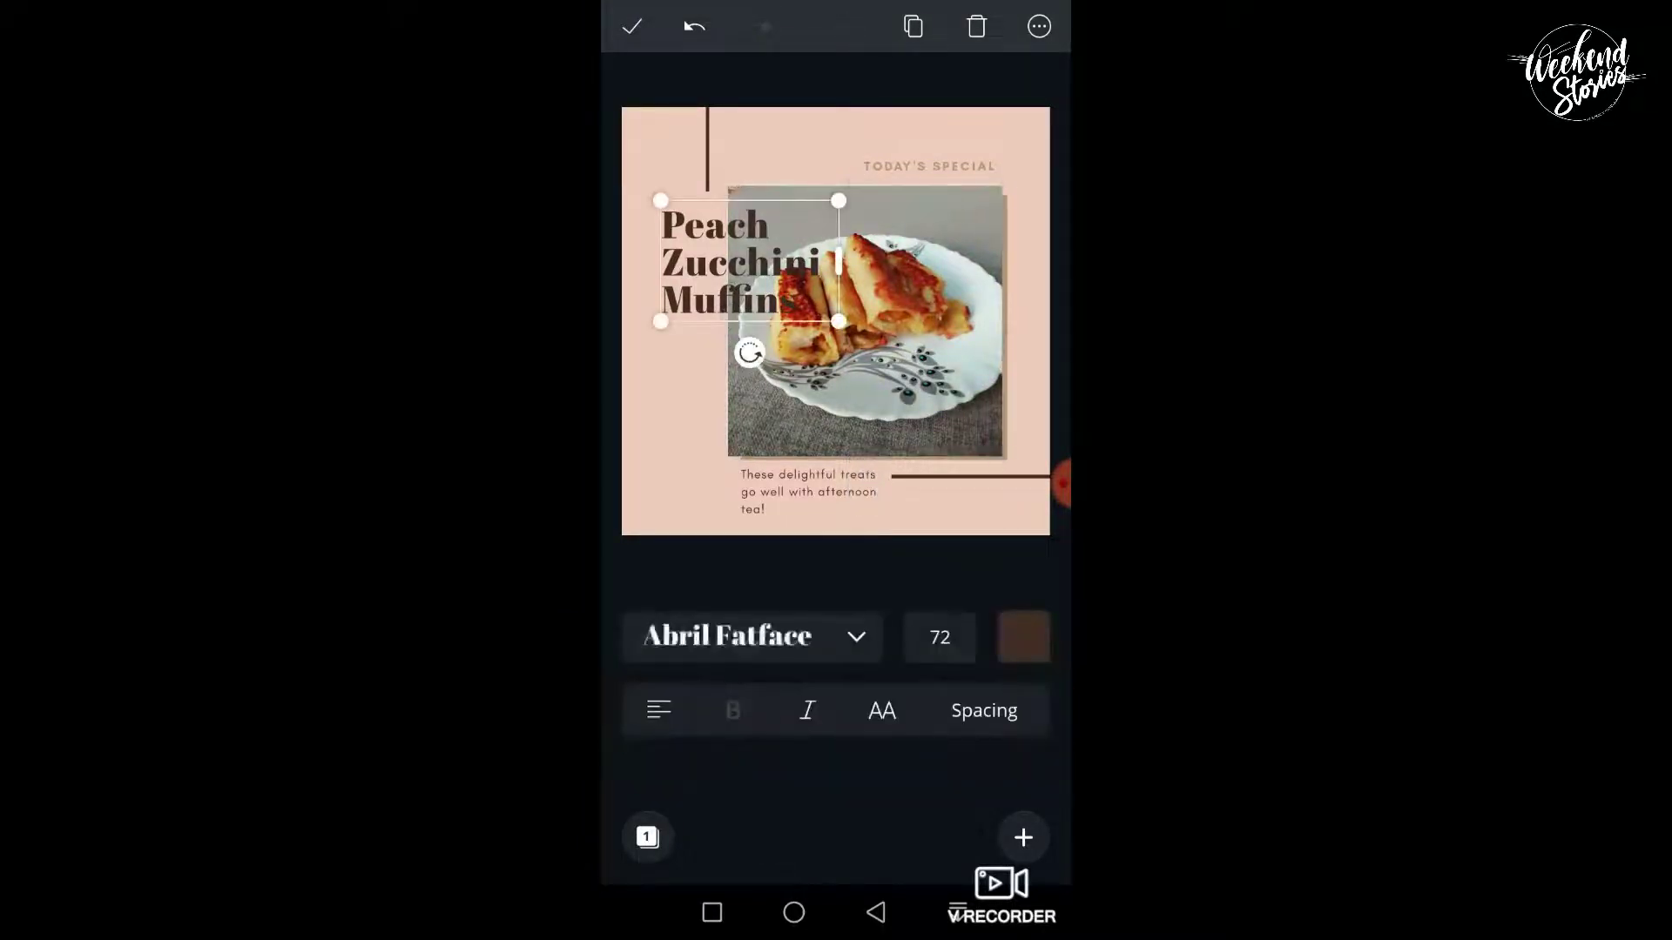
- Retype the title as Banana / Bread / Roll on three lines
click(728, 300)
click(793, 300)
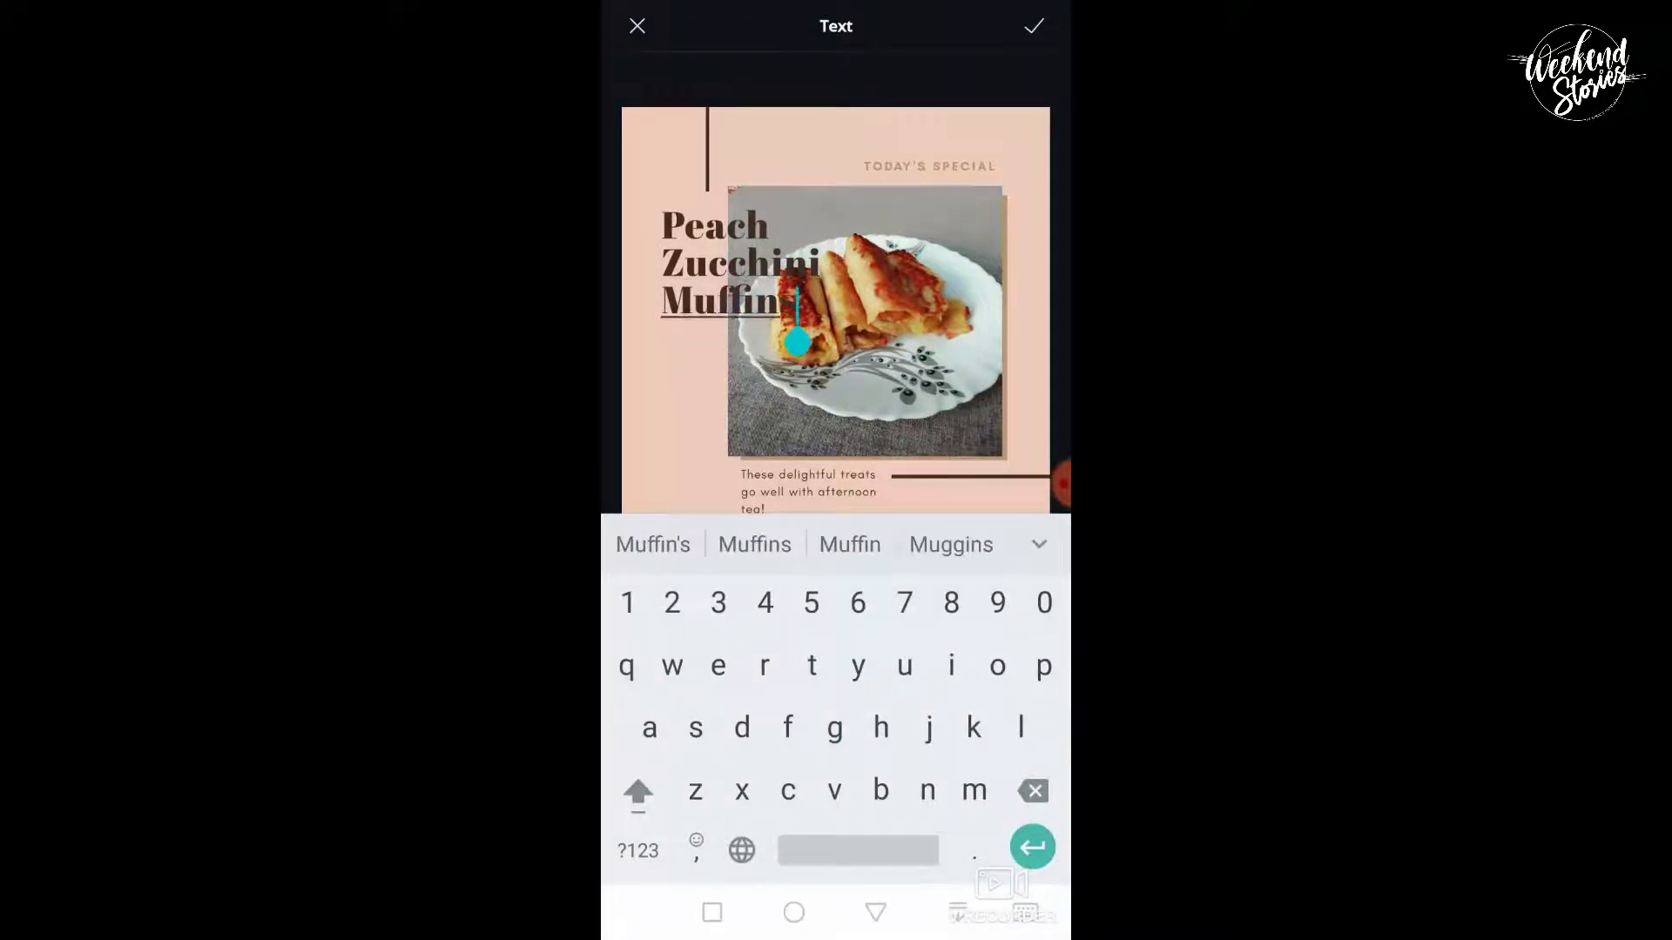
key(BackSpace)
key(BackSpace)
key(BackSpace)
key(BackSpace)
key(BackSpace)
key(BackSpace)
text(Banana)
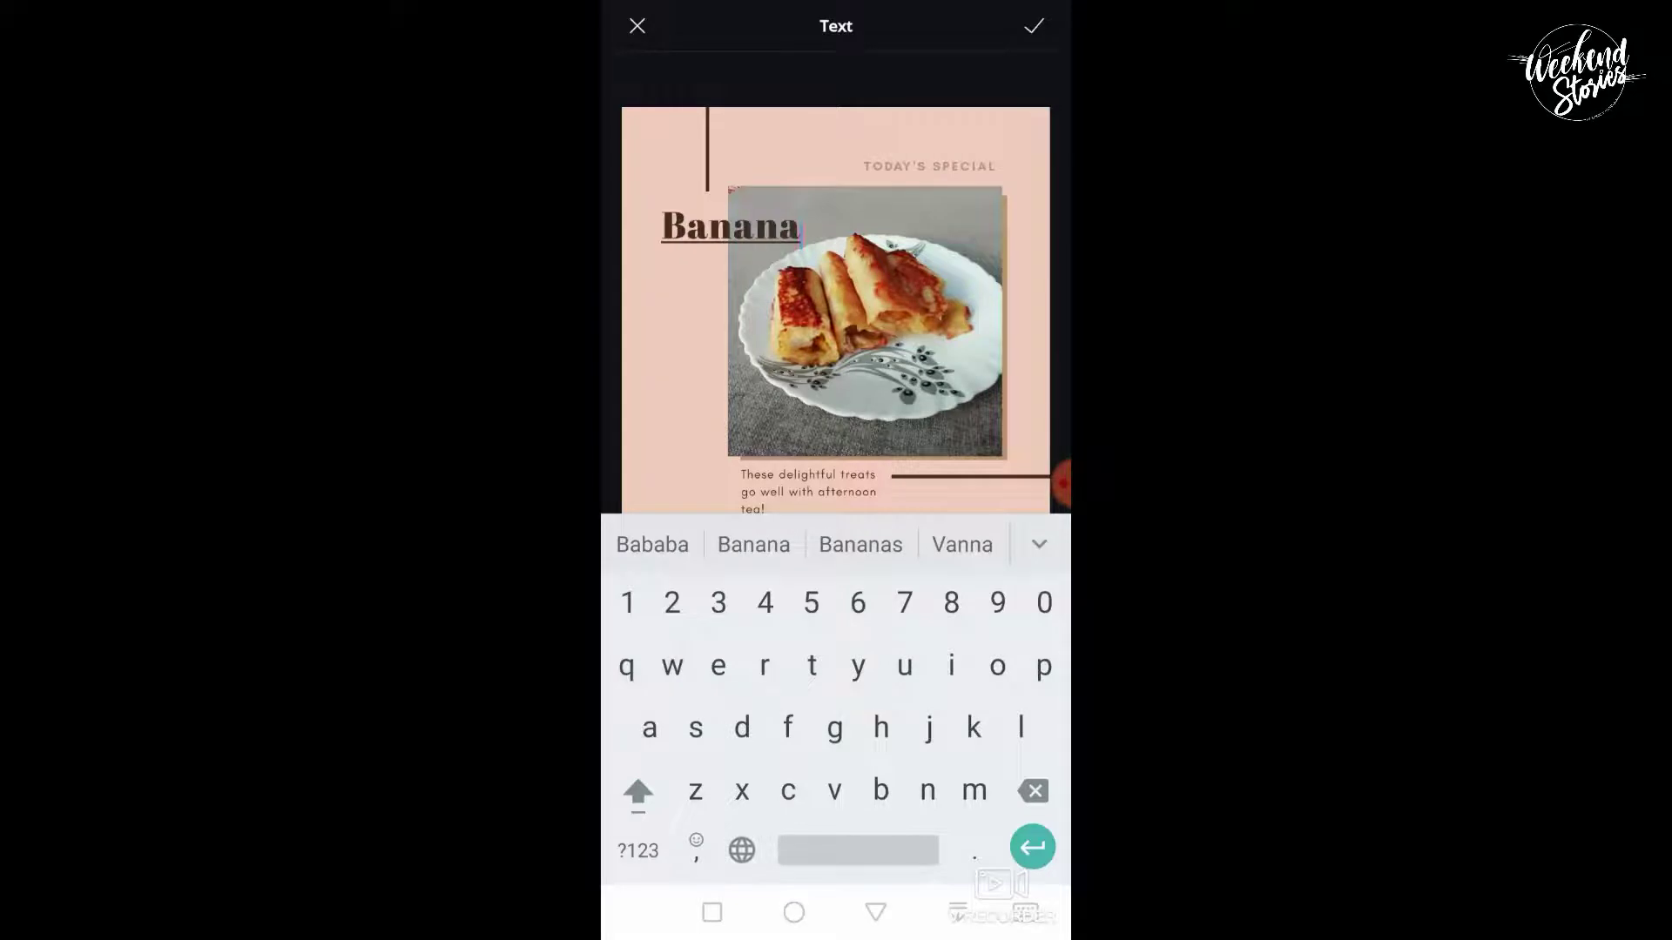
key(Return)
text(Bread)
key(Return)
text(Roll)
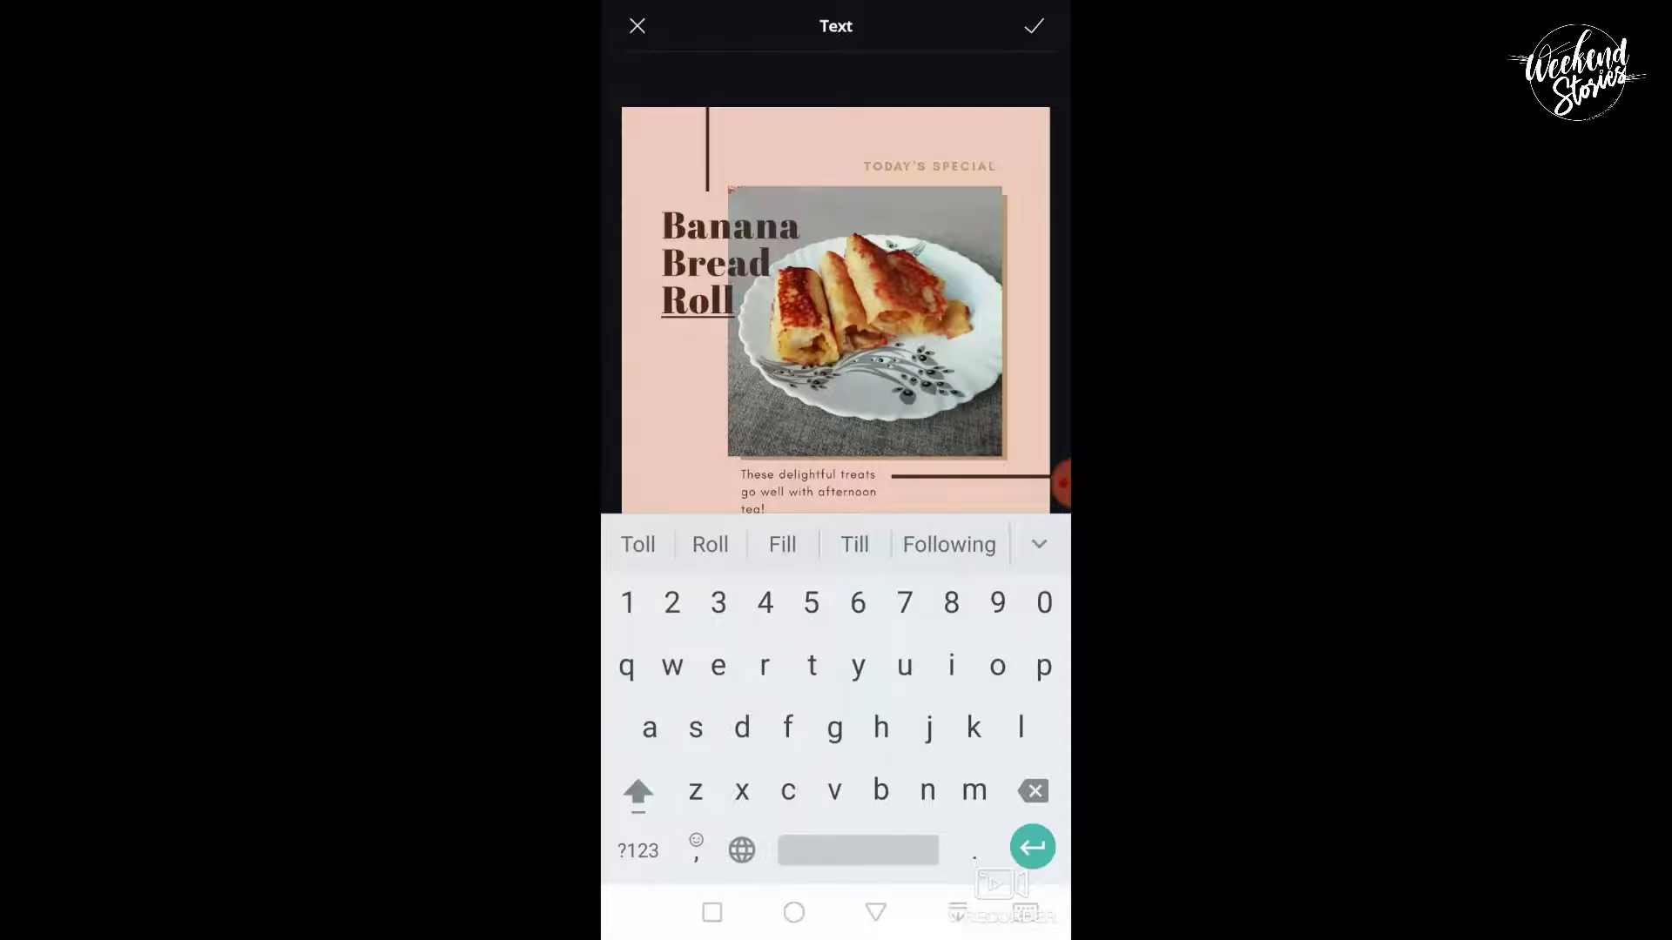
click(875, 913)
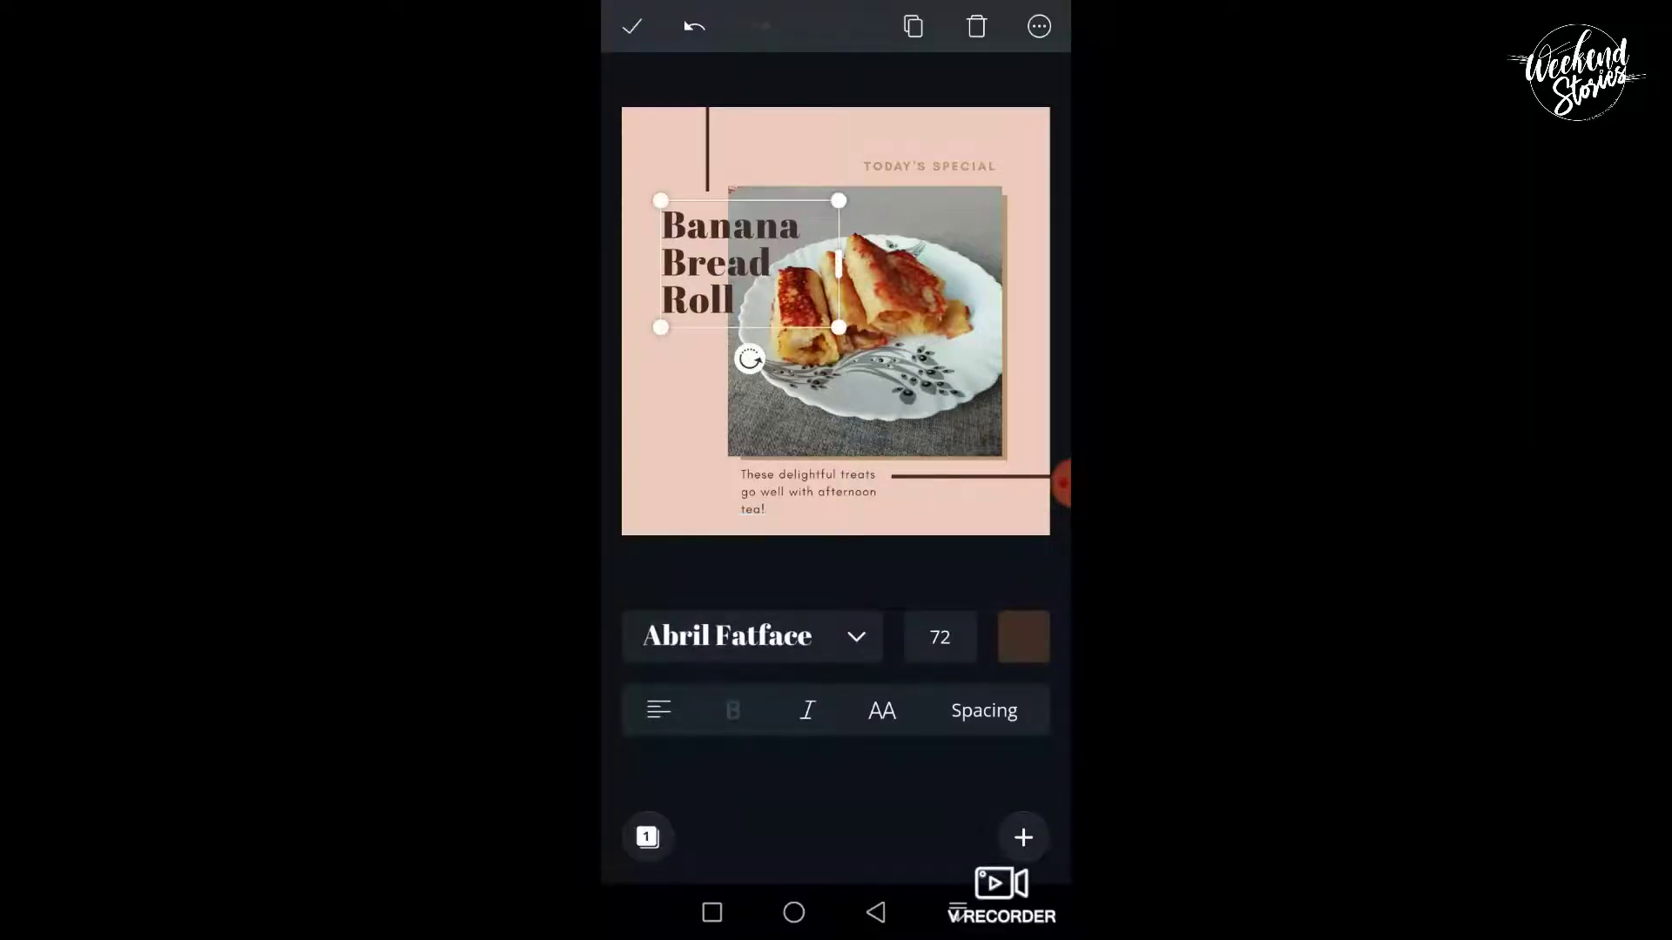
- Centre-align the title, shift it slightly left and lower, and download the design
click(659, 711)
drag(749, 264, 714, 294)
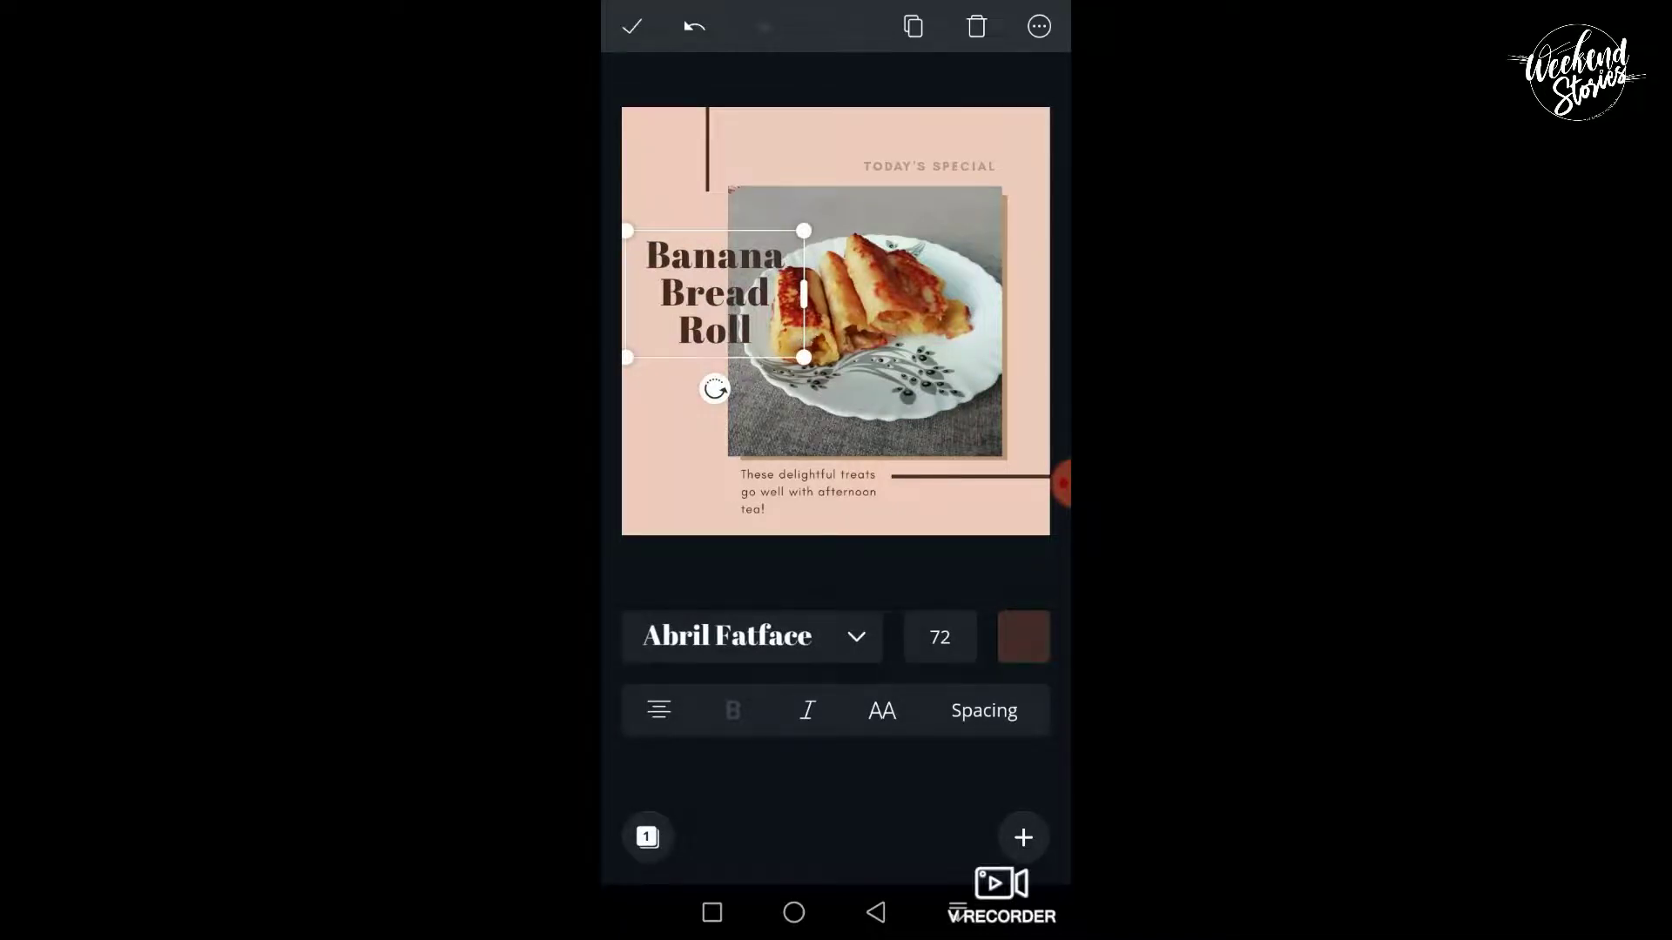
click(632, 26)
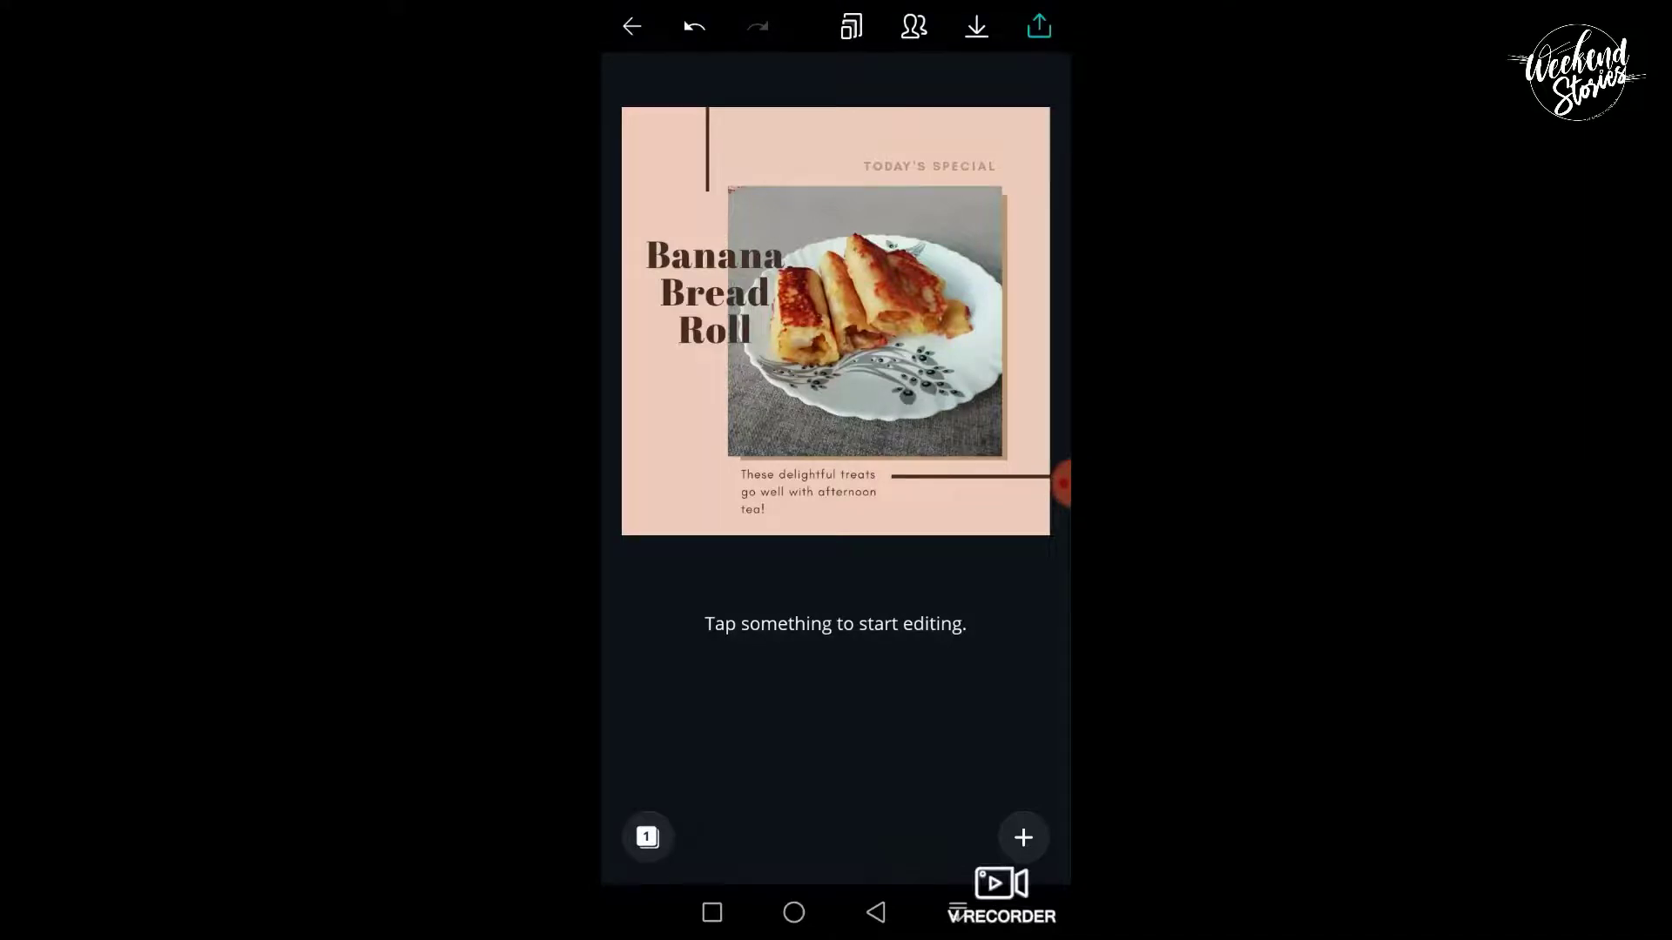
click(1038, 26)
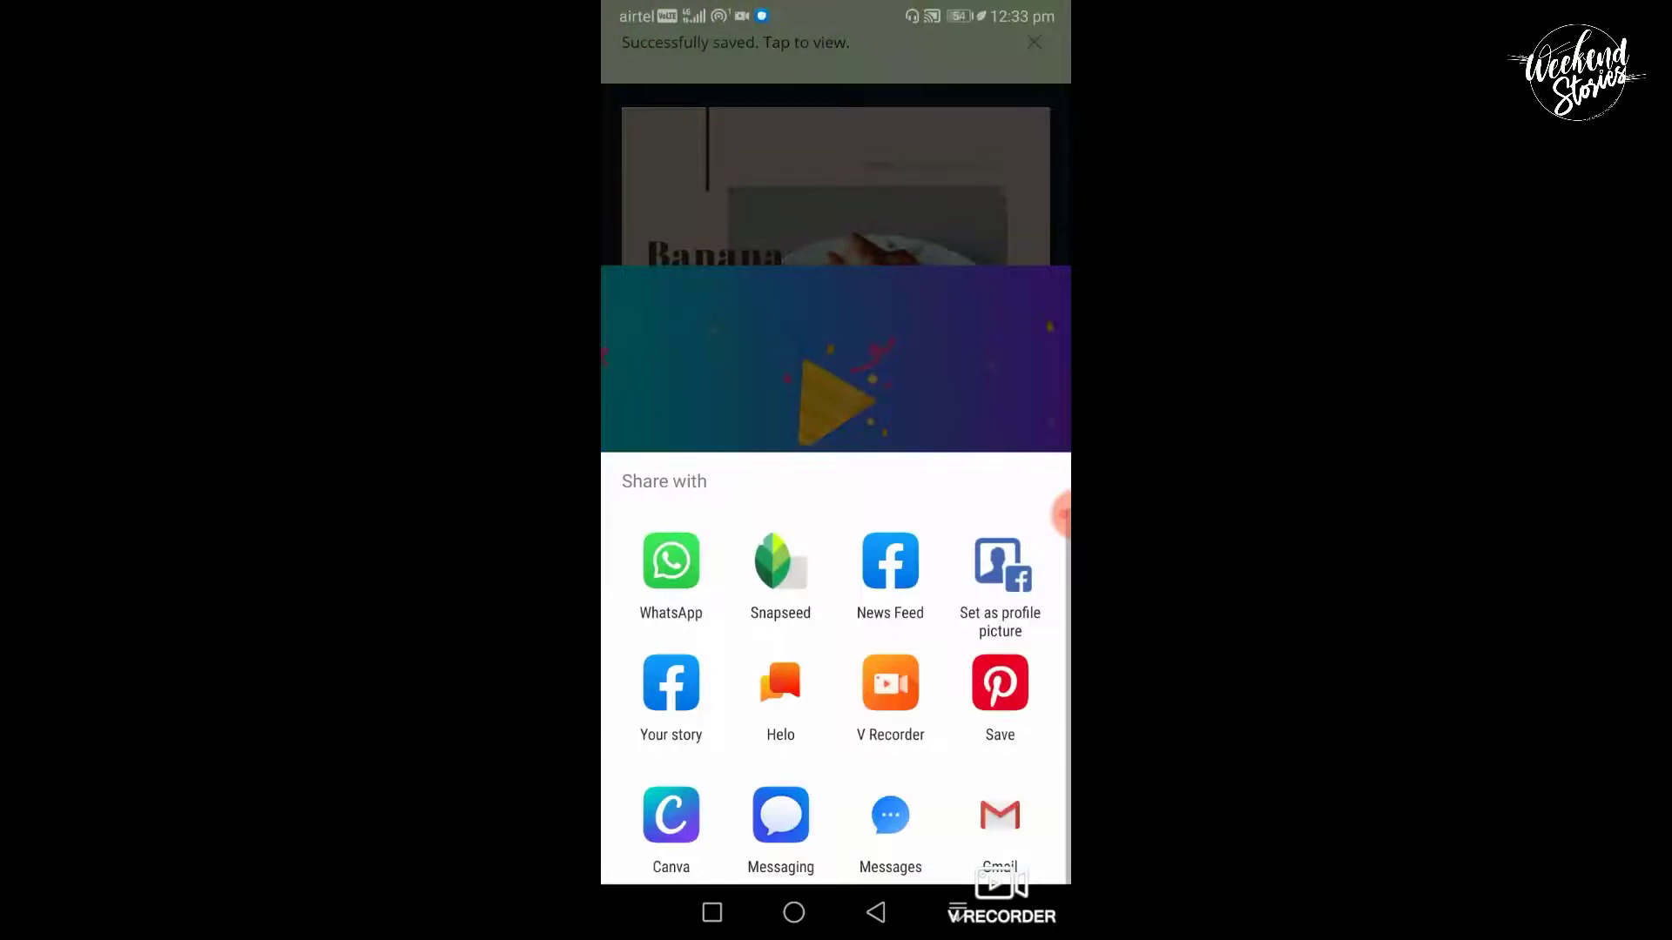
- Dismiss the Share sheet and return to the phone's home screen
click(793, 913)
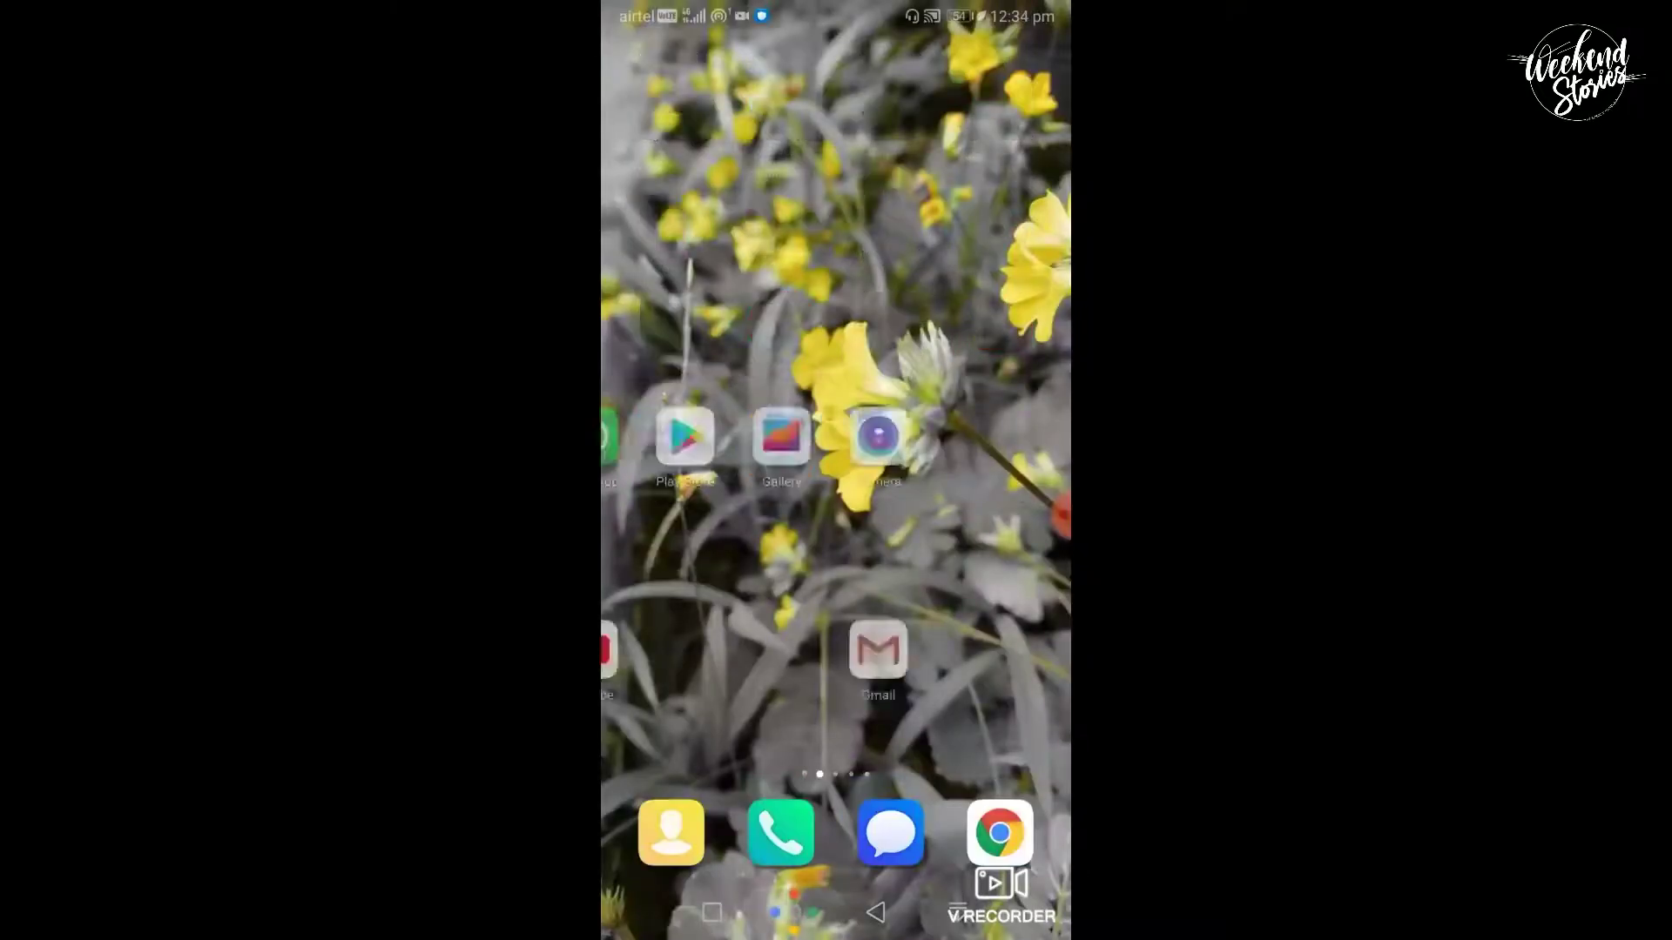
- View the saved Banana Bread Roll post full-screen in Gallery, zooming in and out, then go home
click(889, 445)
click(672, 167)
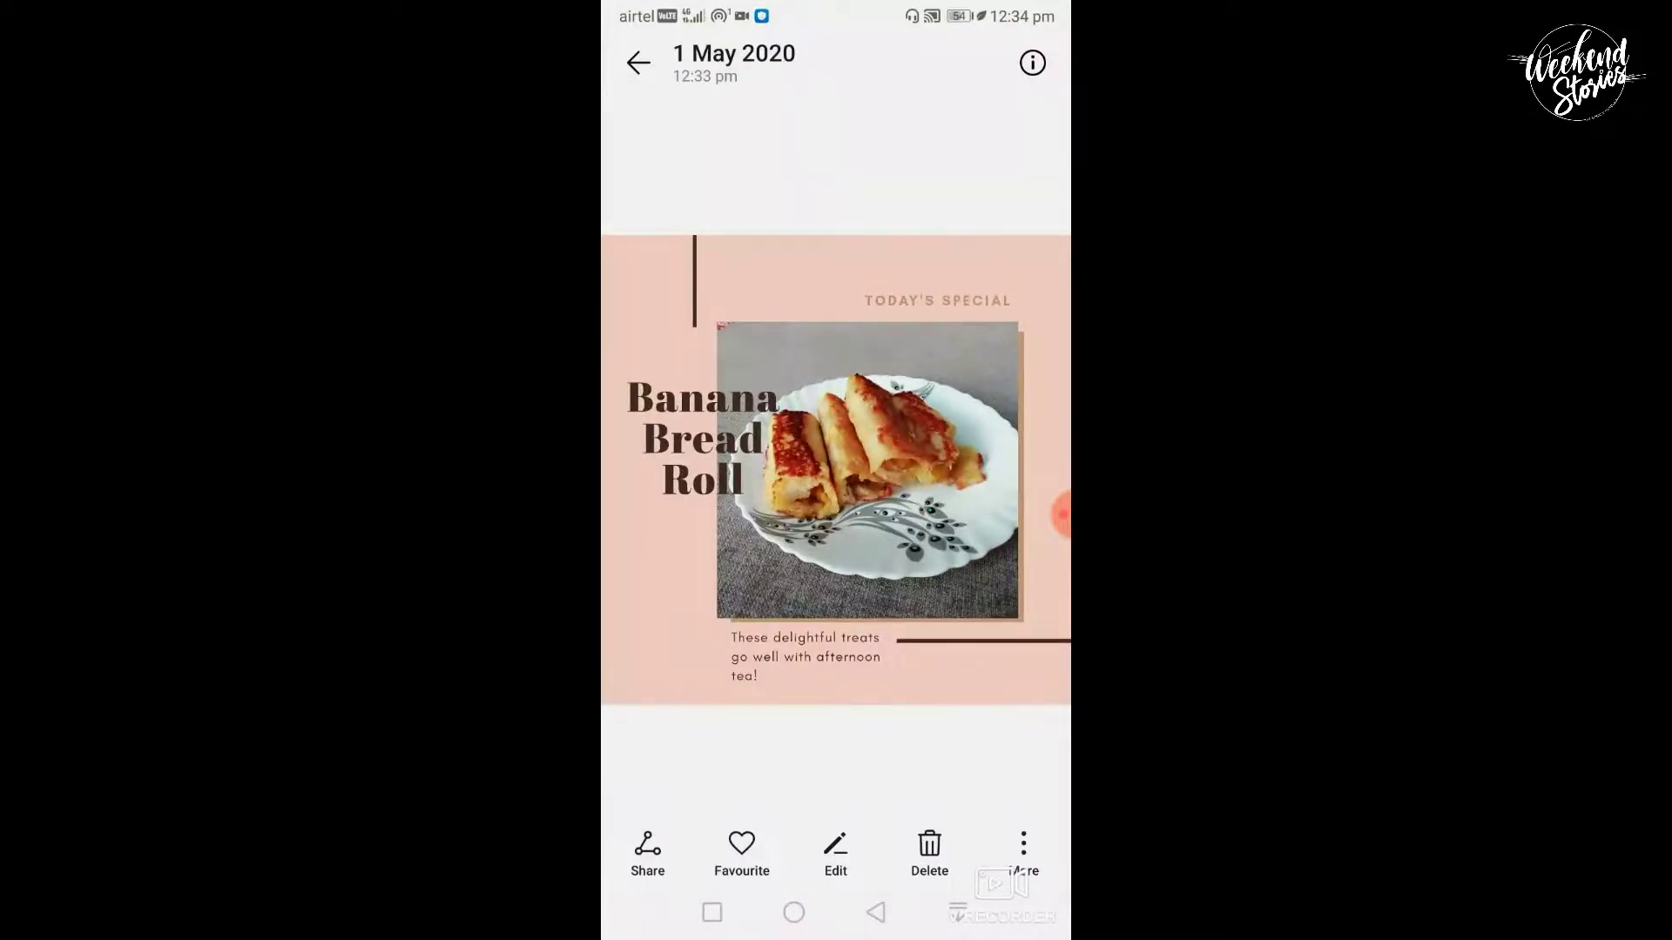
double_click(871, 523)
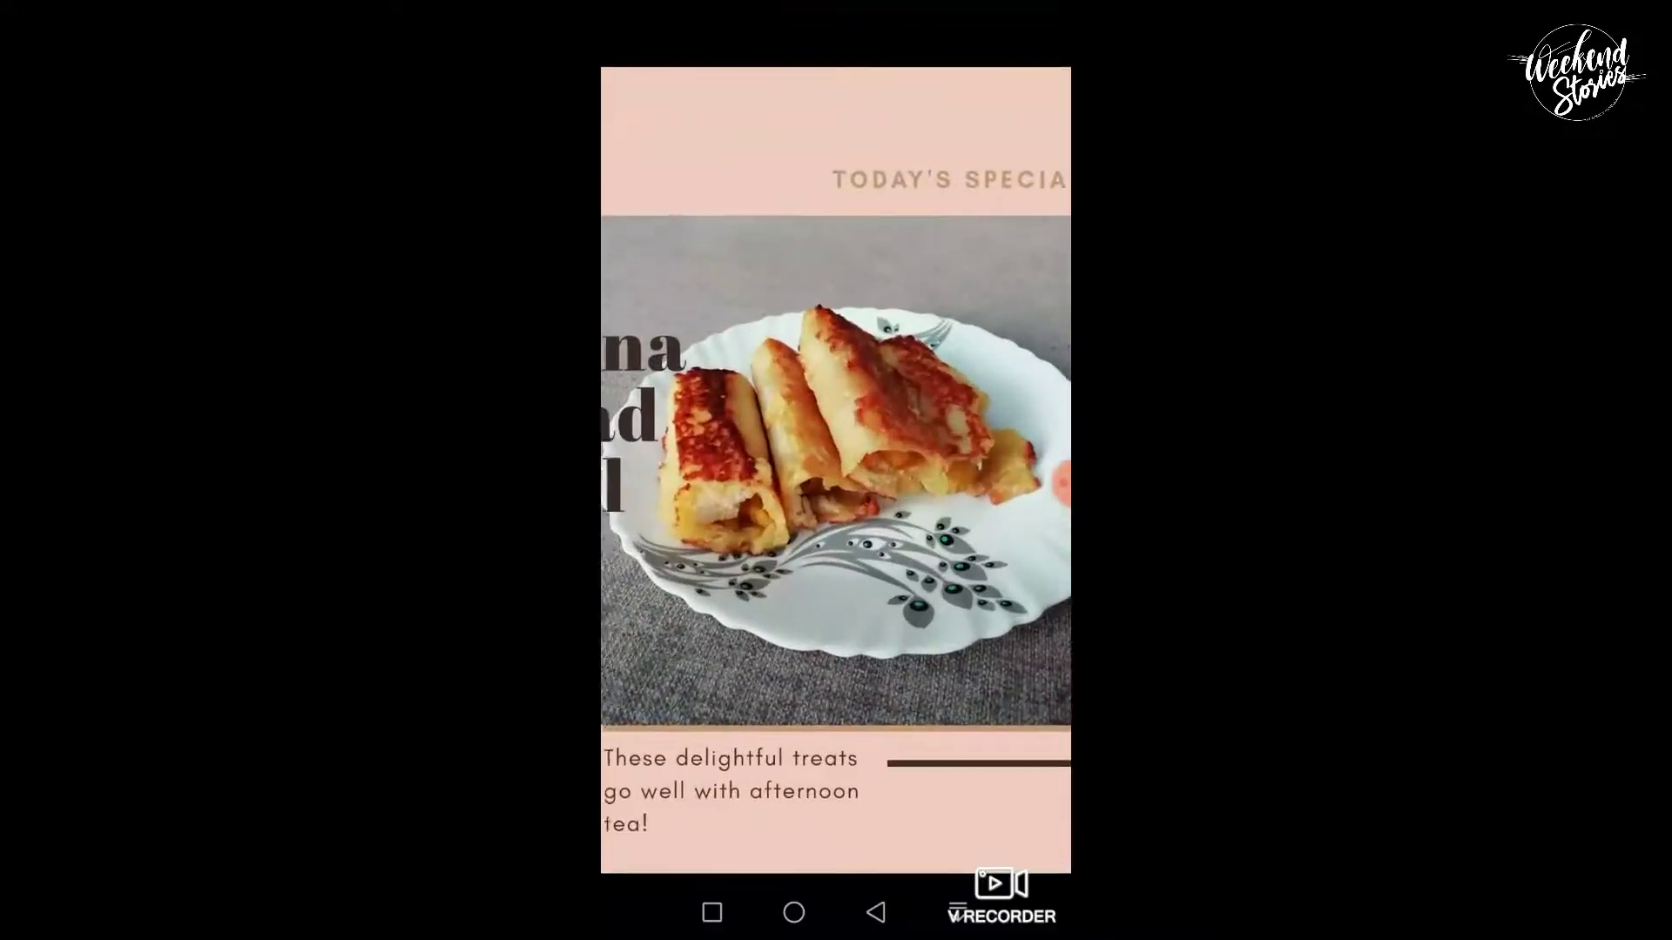
double_click(836, 470)
click(793, 913)
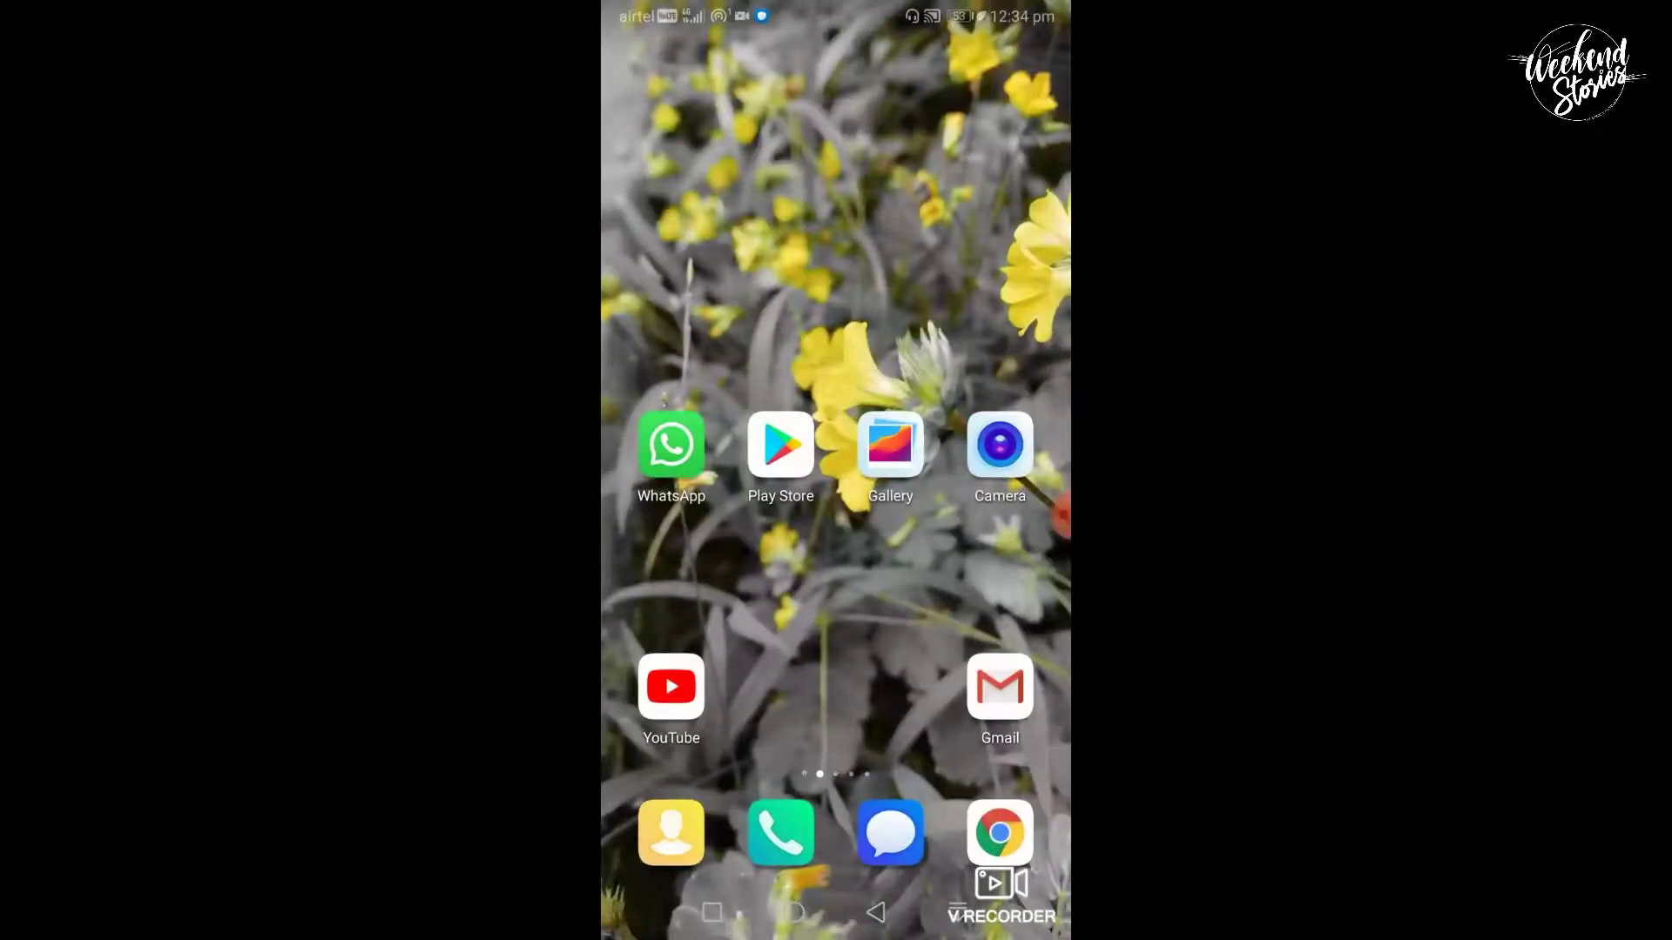